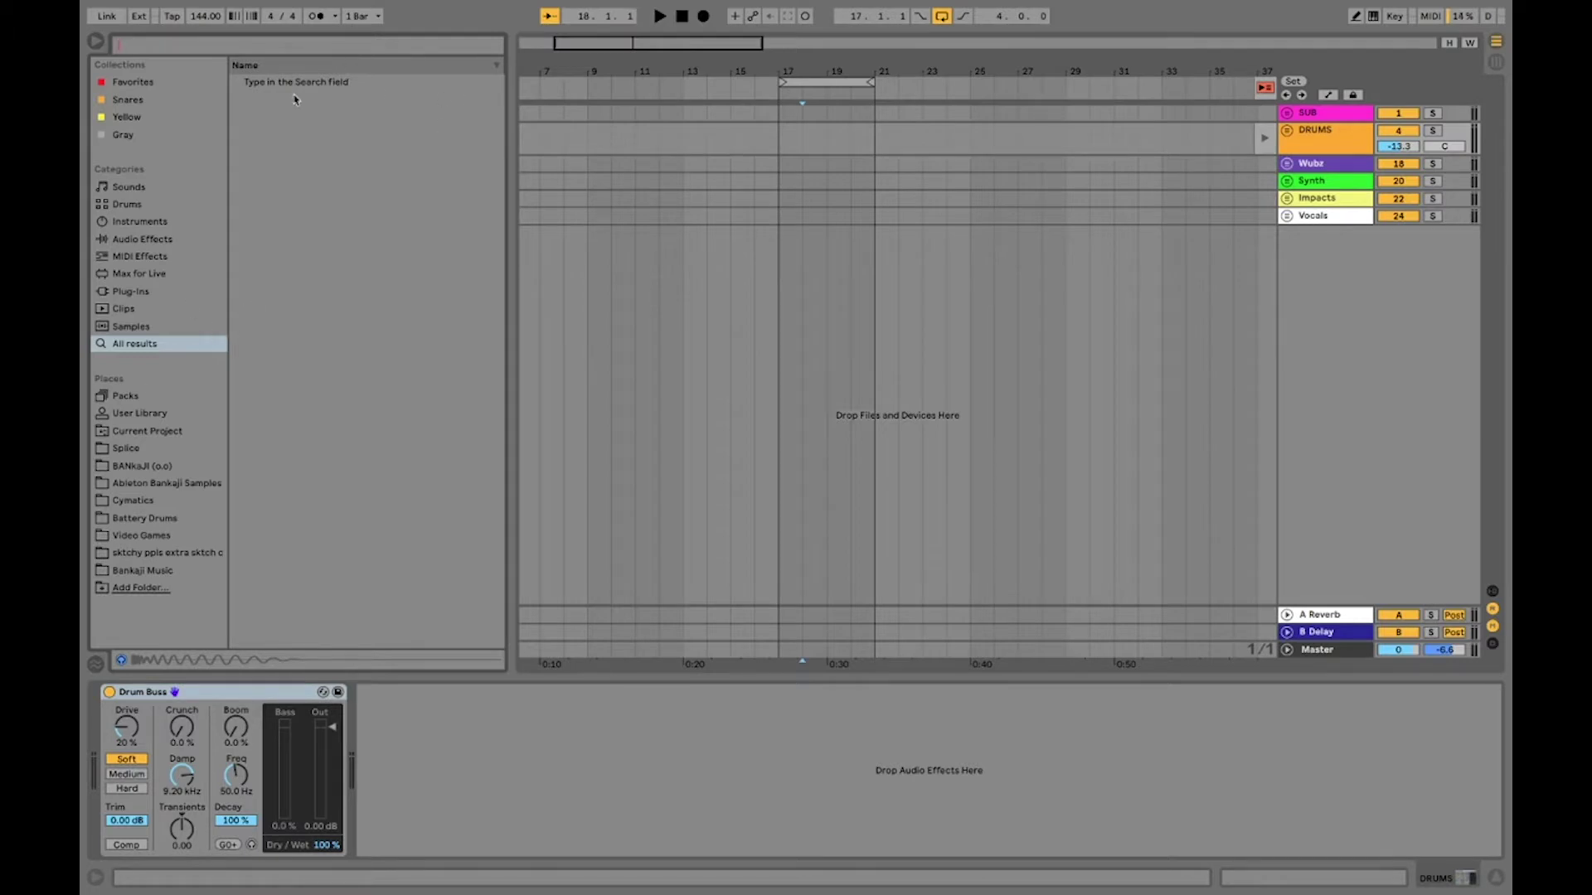
- Search the whole sample library for "kick D" and look through the results
text(kick)
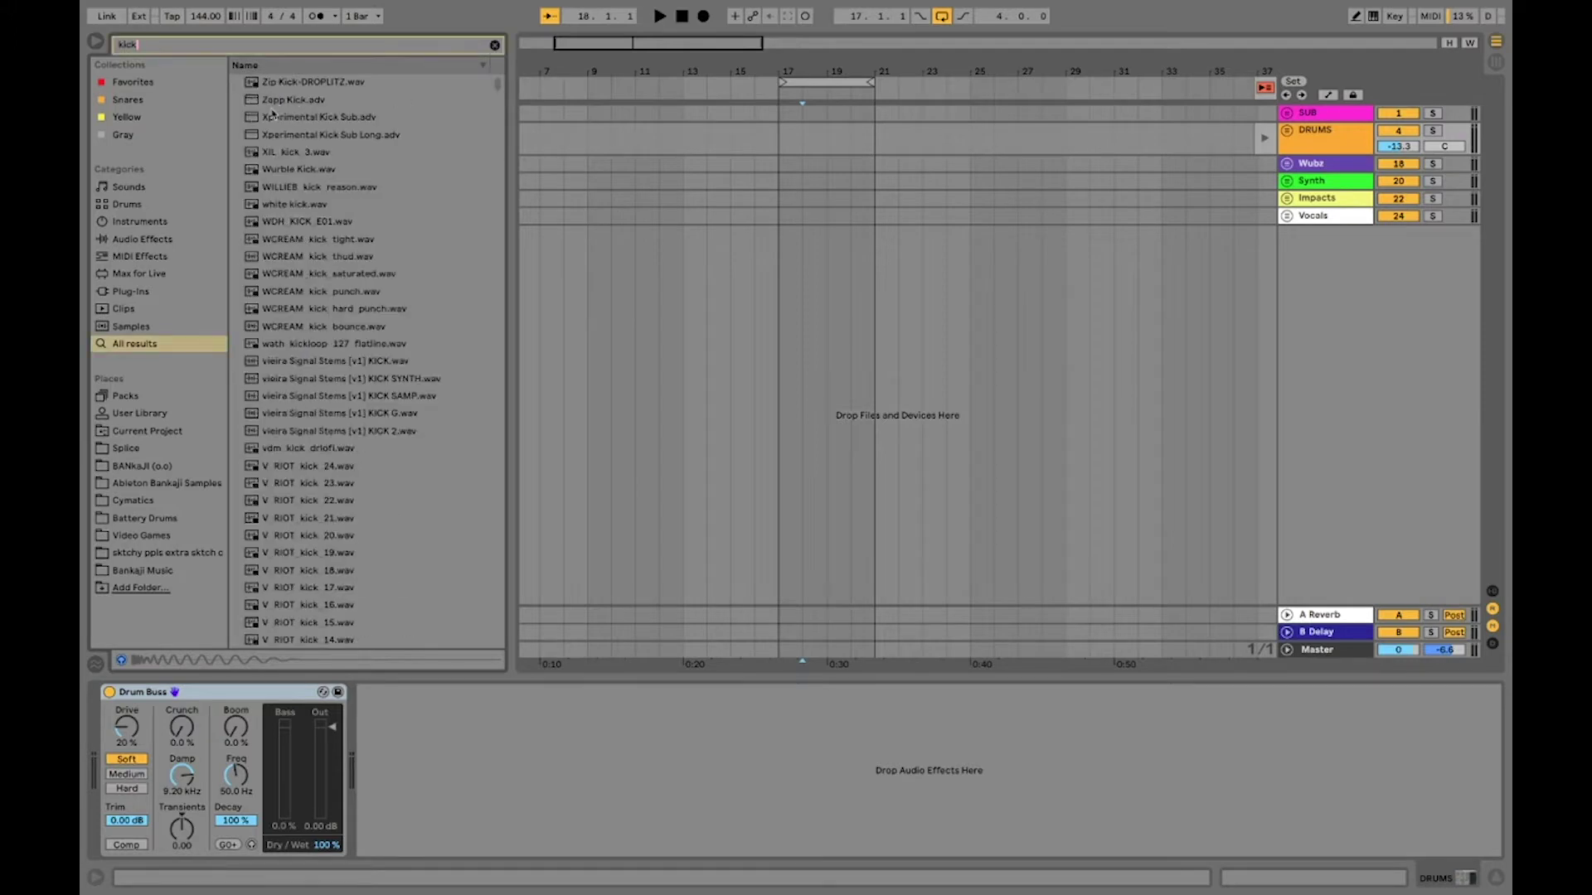
scroll(278, 539, down, 15)
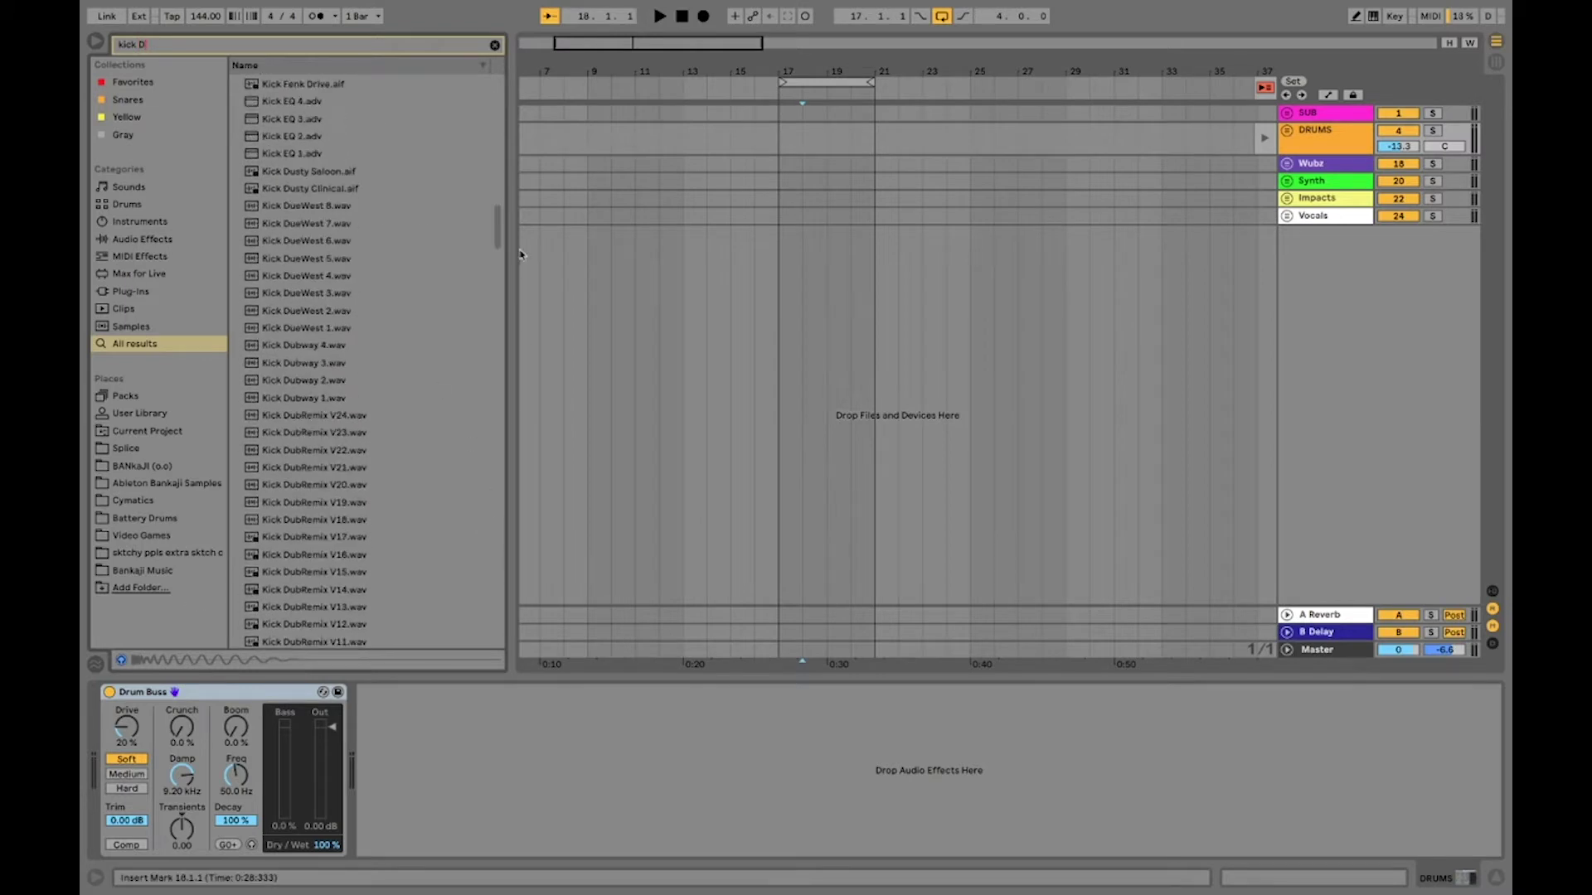
drag(498, 240, 485, 417)
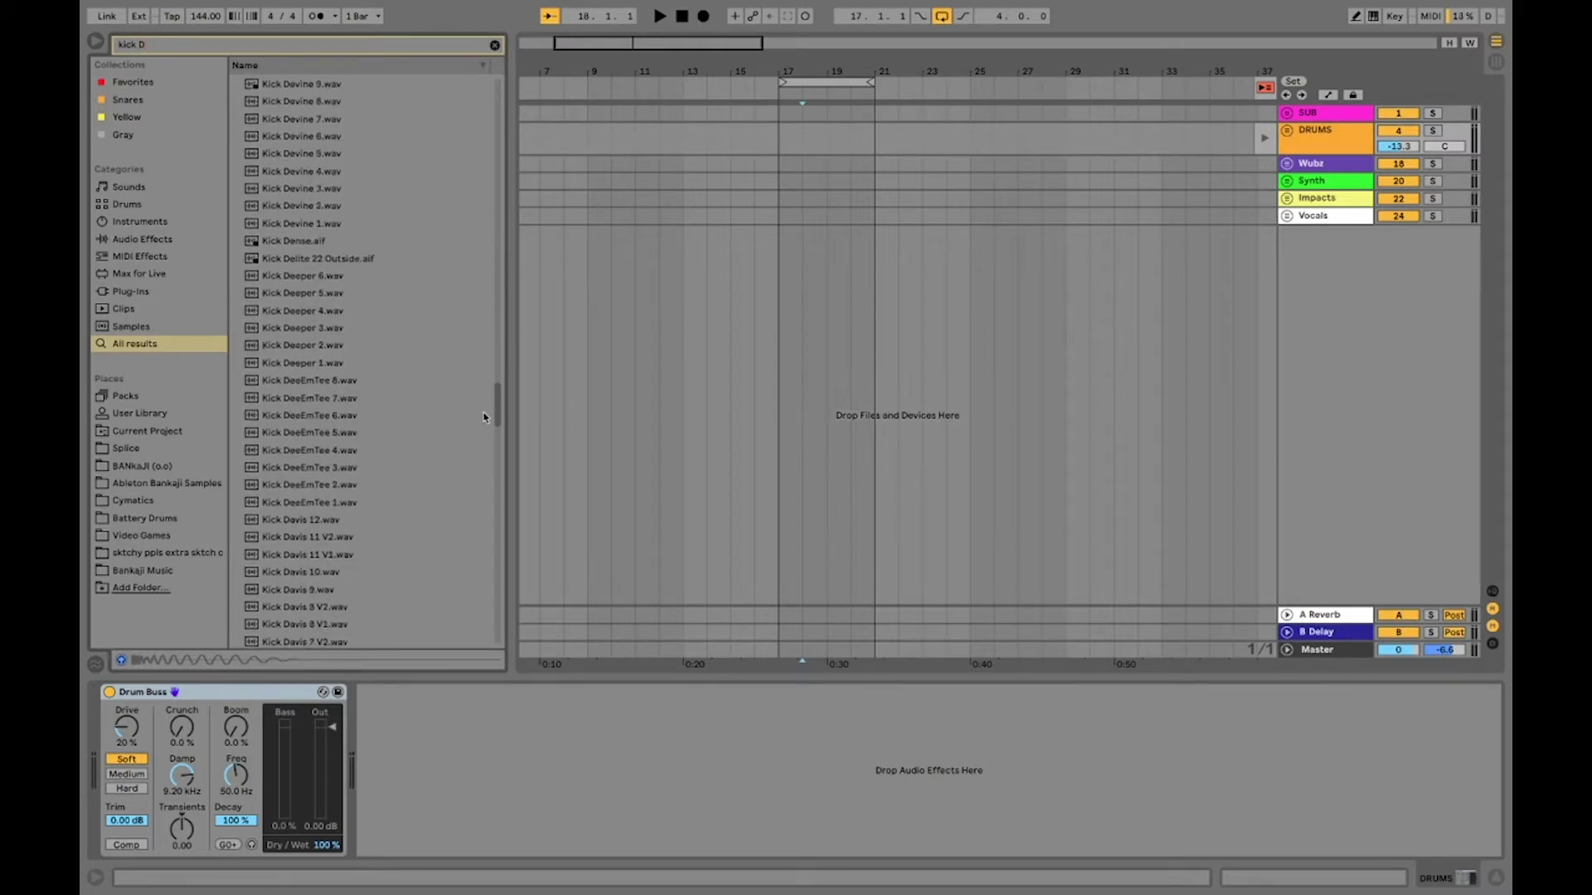
scroll(485, 418, down, 10)
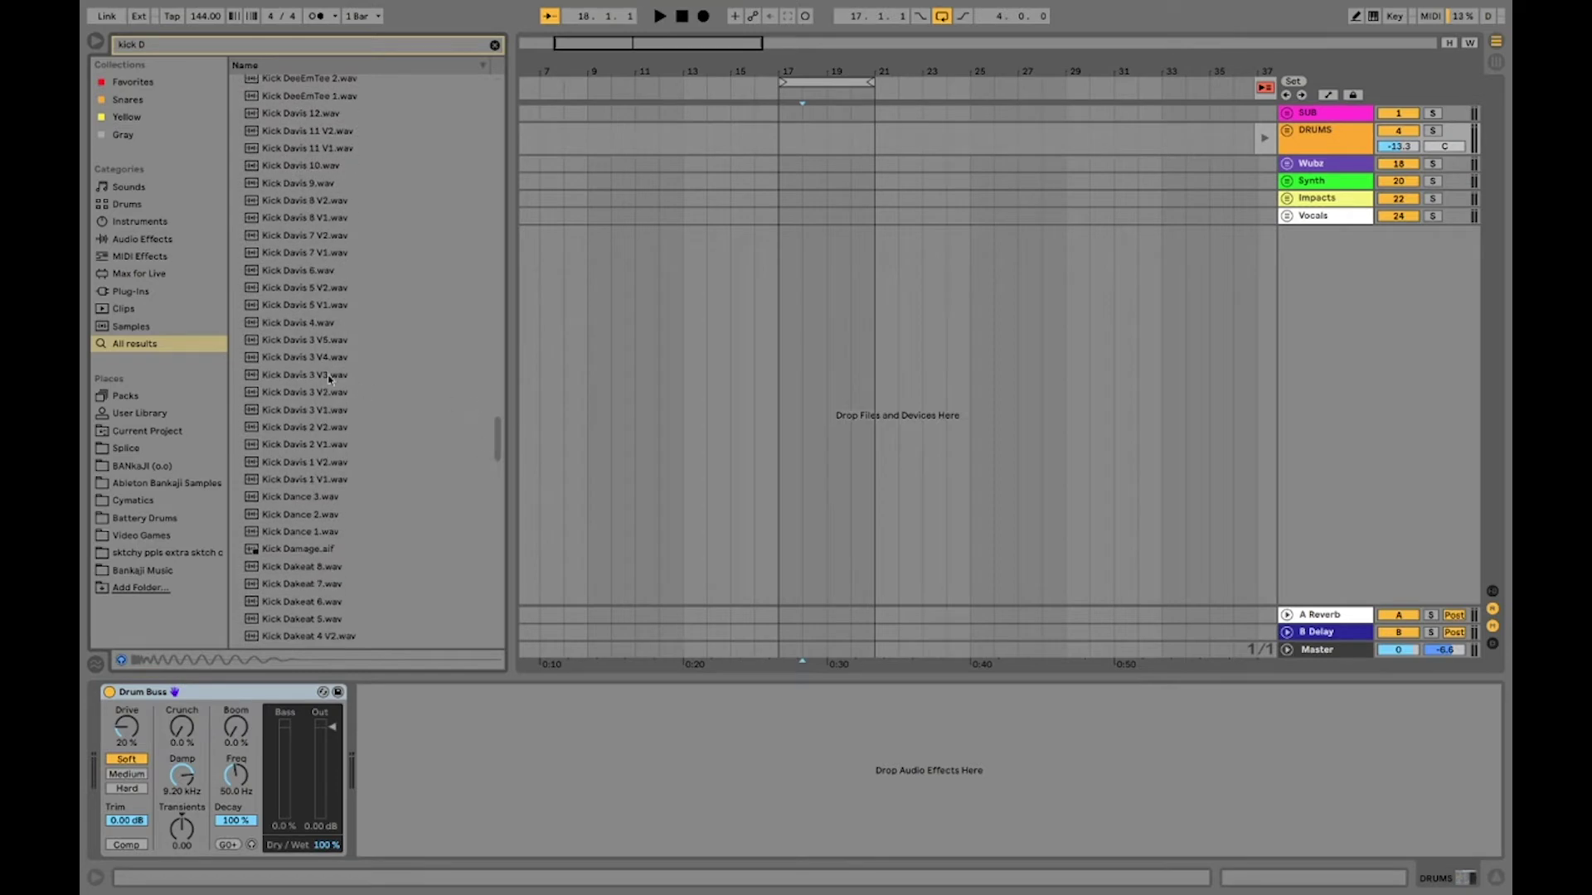
scroll(373, 411, down, 6)
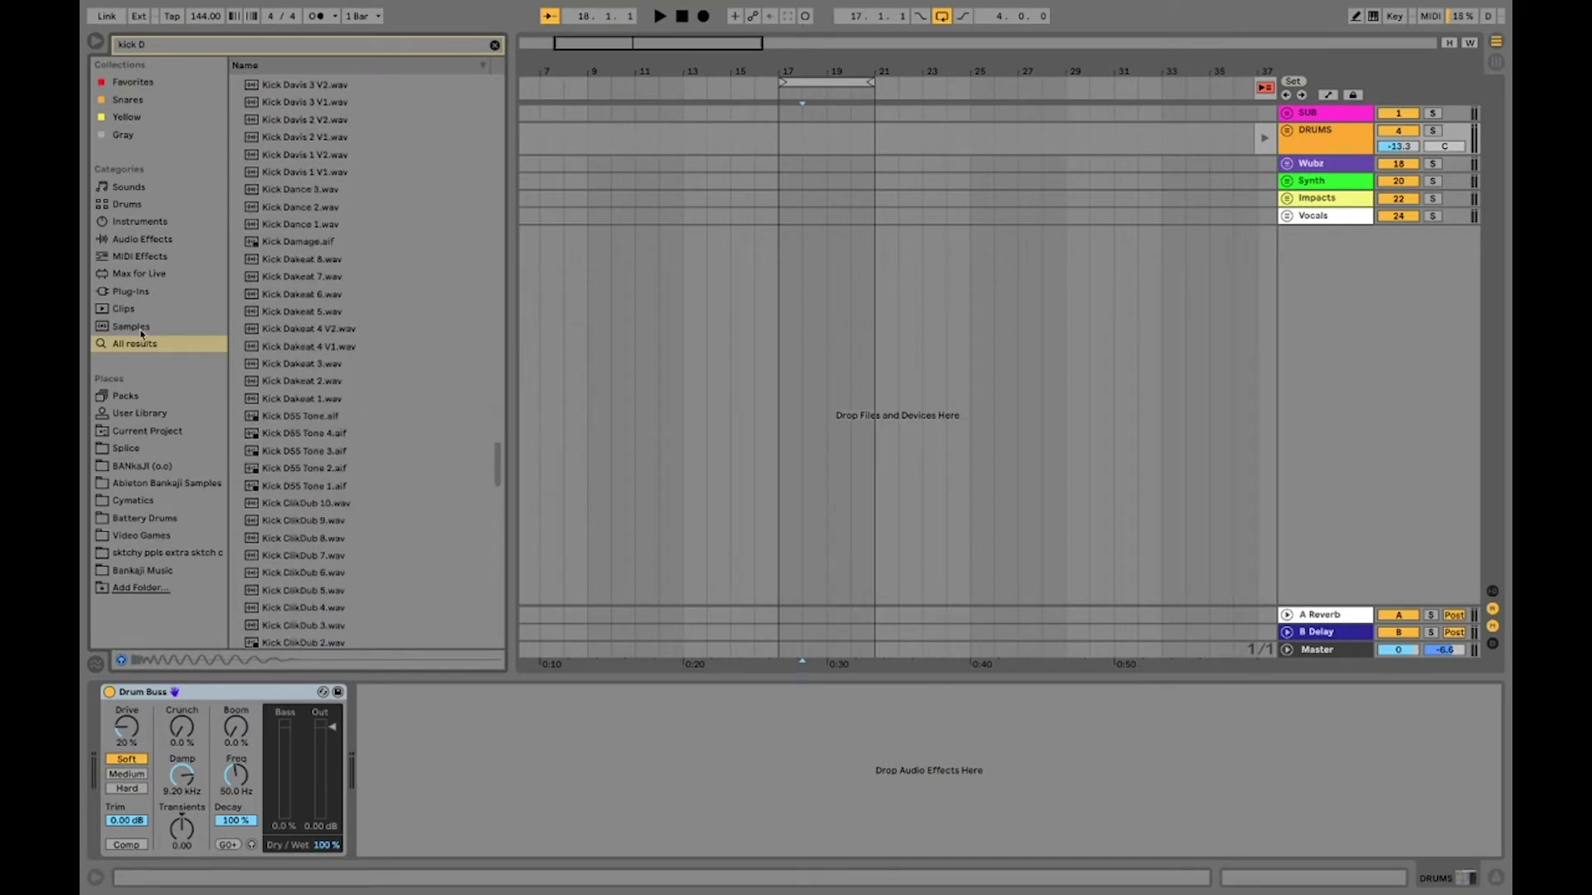
- Place 006_Kick_D.wav from the Splice pack Super Wobble House, folder Punchy Kicks, at bar 17 on a new track
click(140, 450)
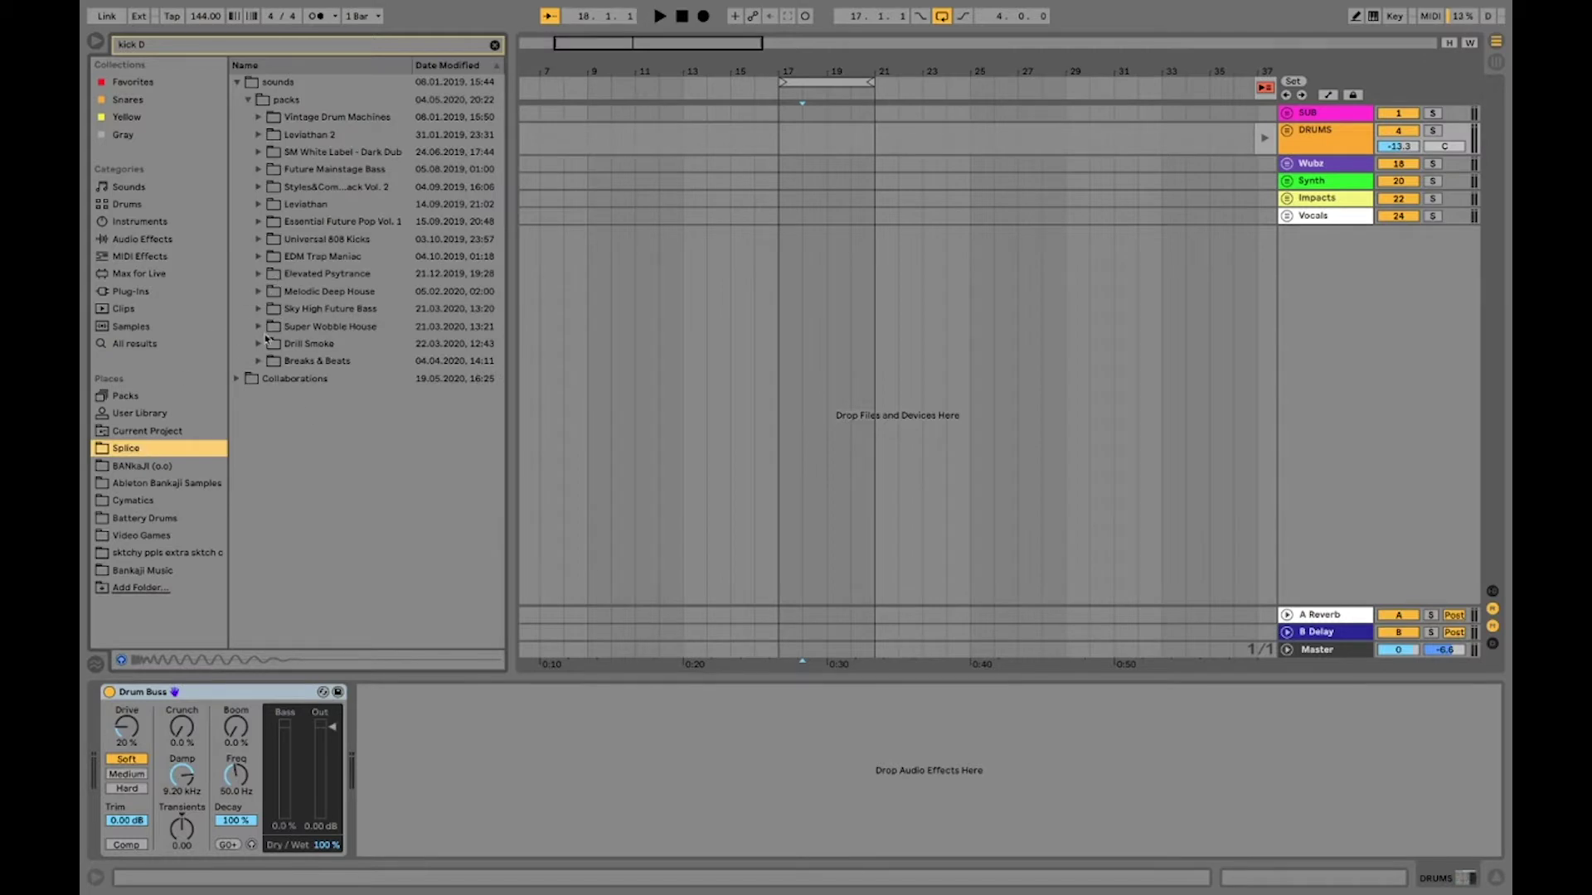
click(259, 327)
click(270, 343)
click(281, 360)
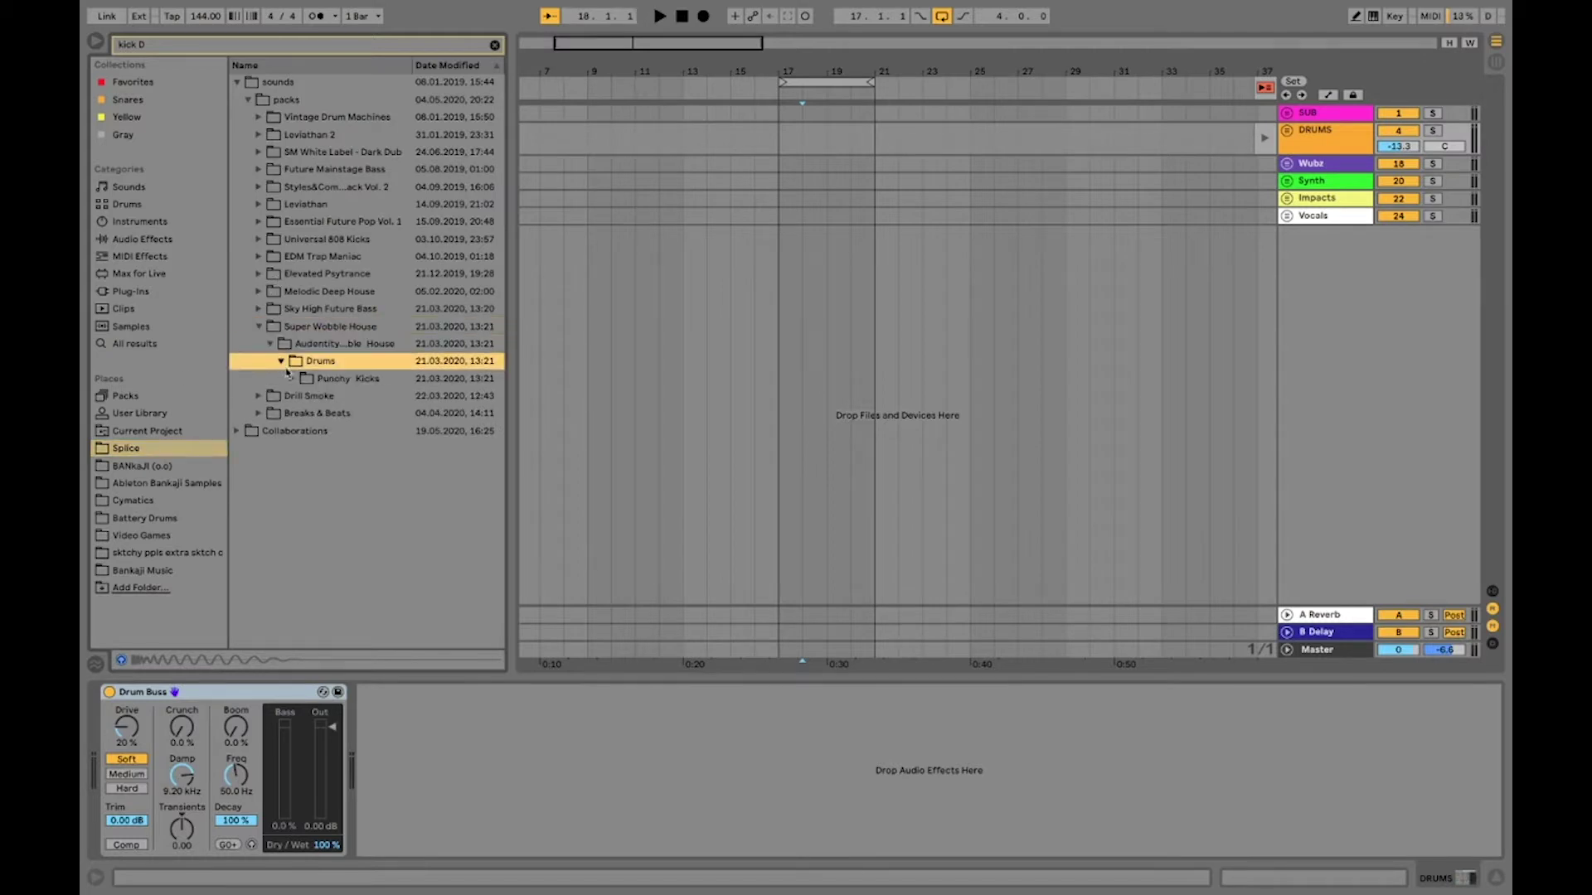
click(292, 379)
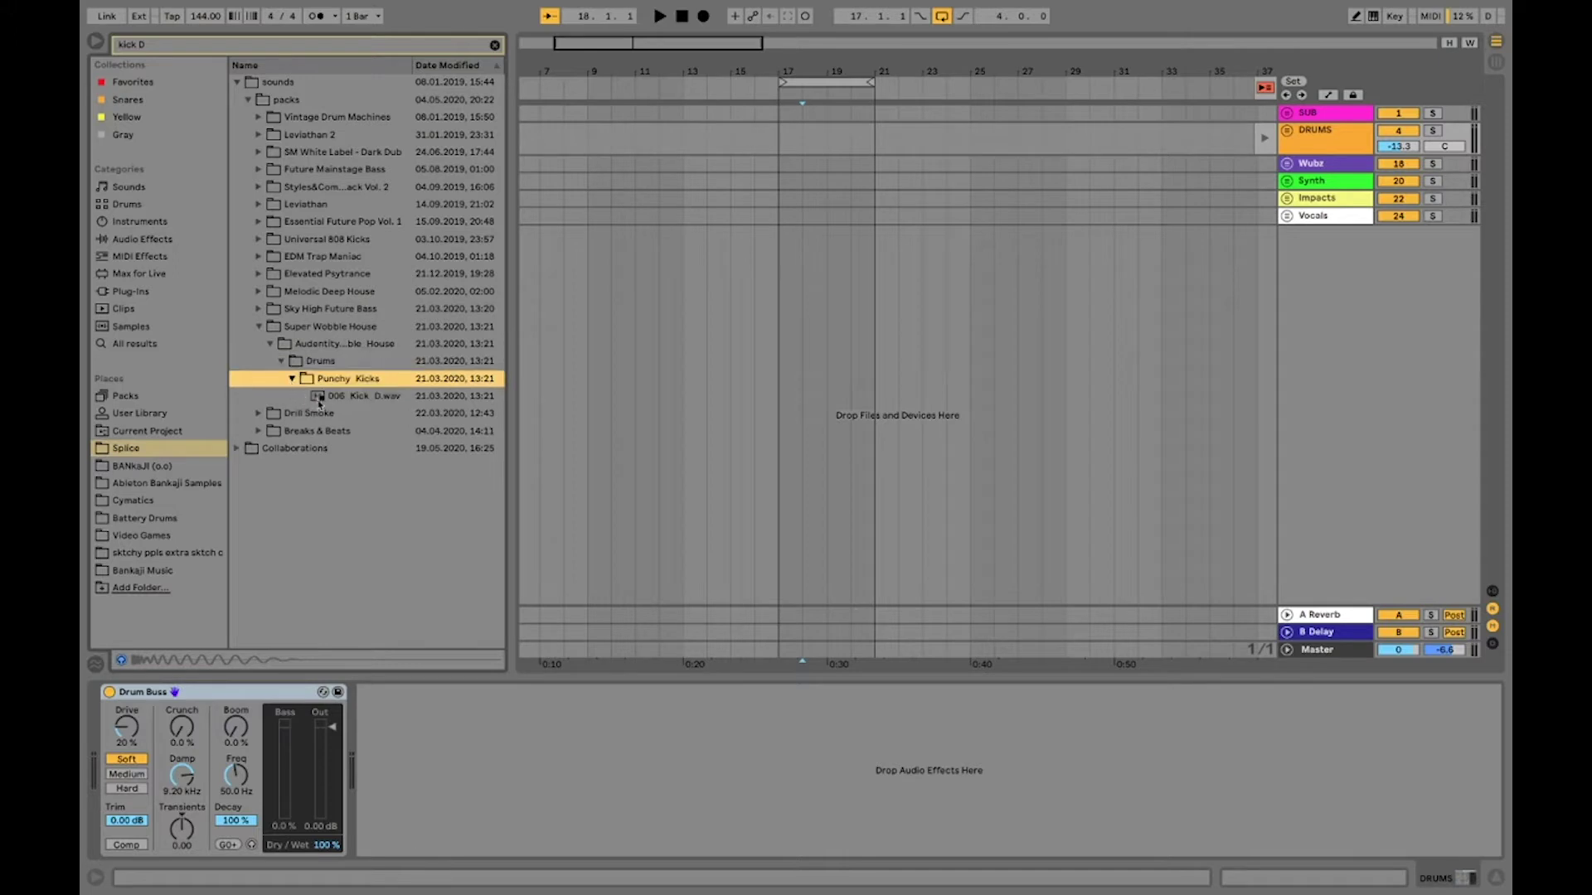
click(332, 398)
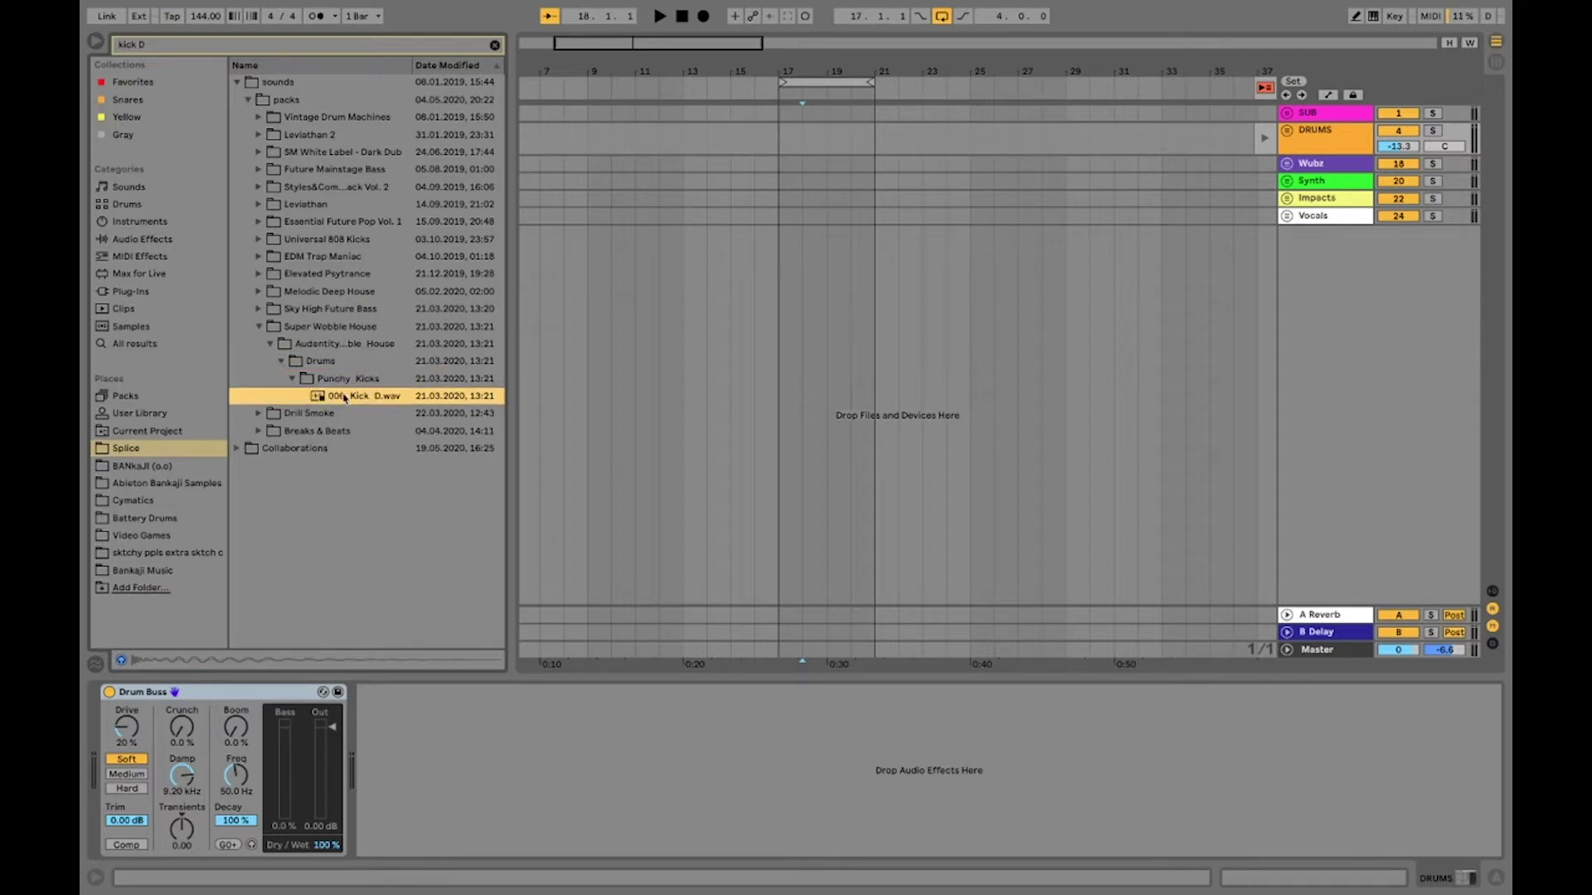
click(785, 290)
key(Return)
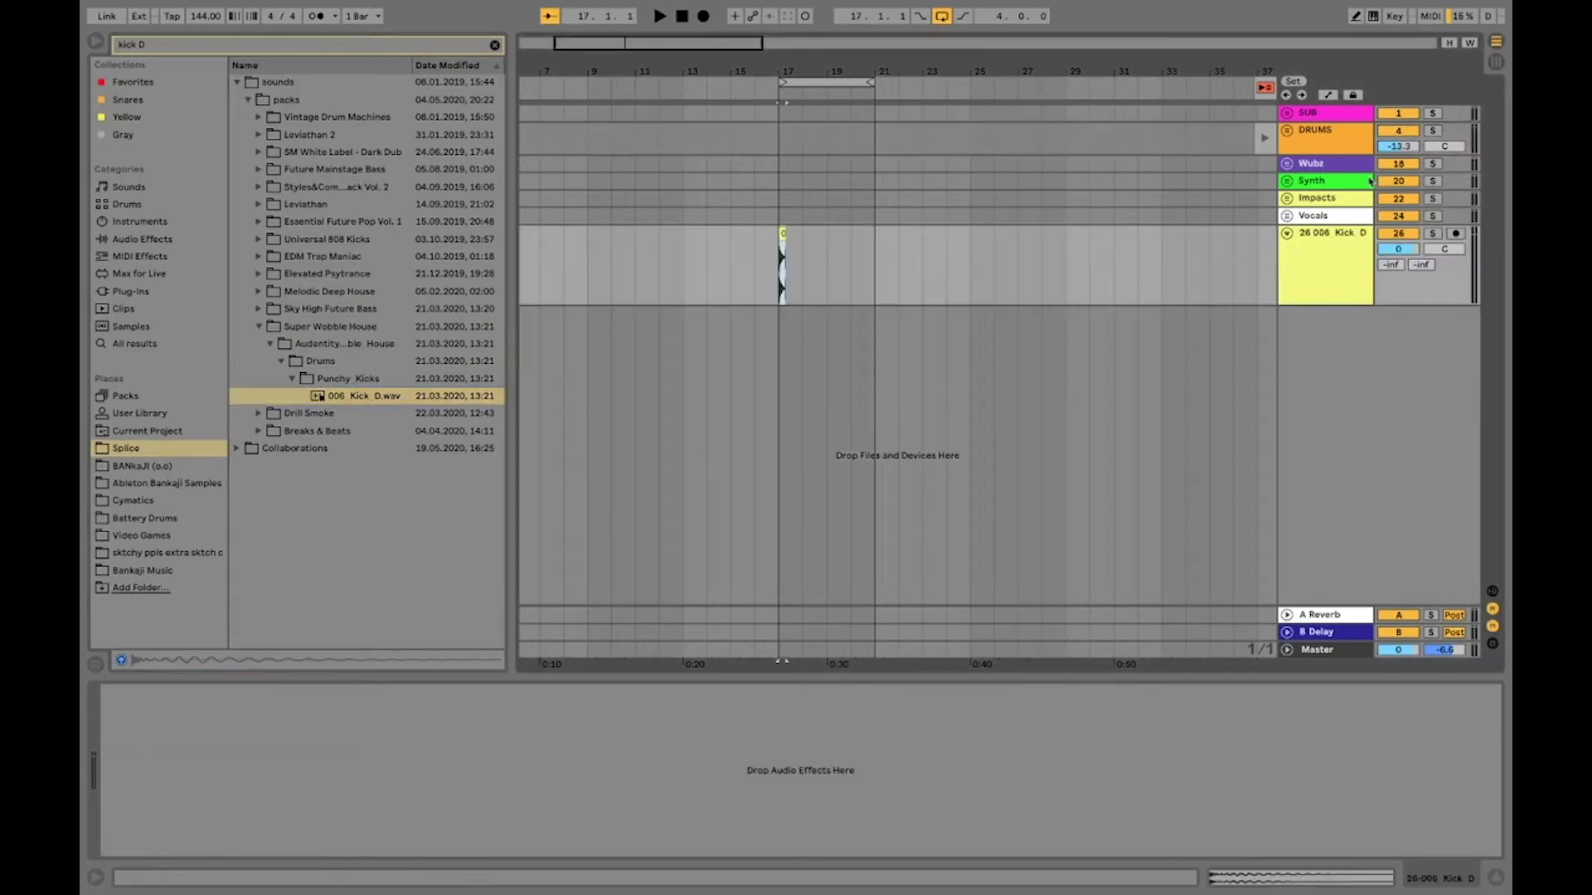
- Delete all existing tracks from SUB to Vocals, keeping the kick track
click(1352, 220)
shift+click(1347, 128)
shift+click(1348, 117)
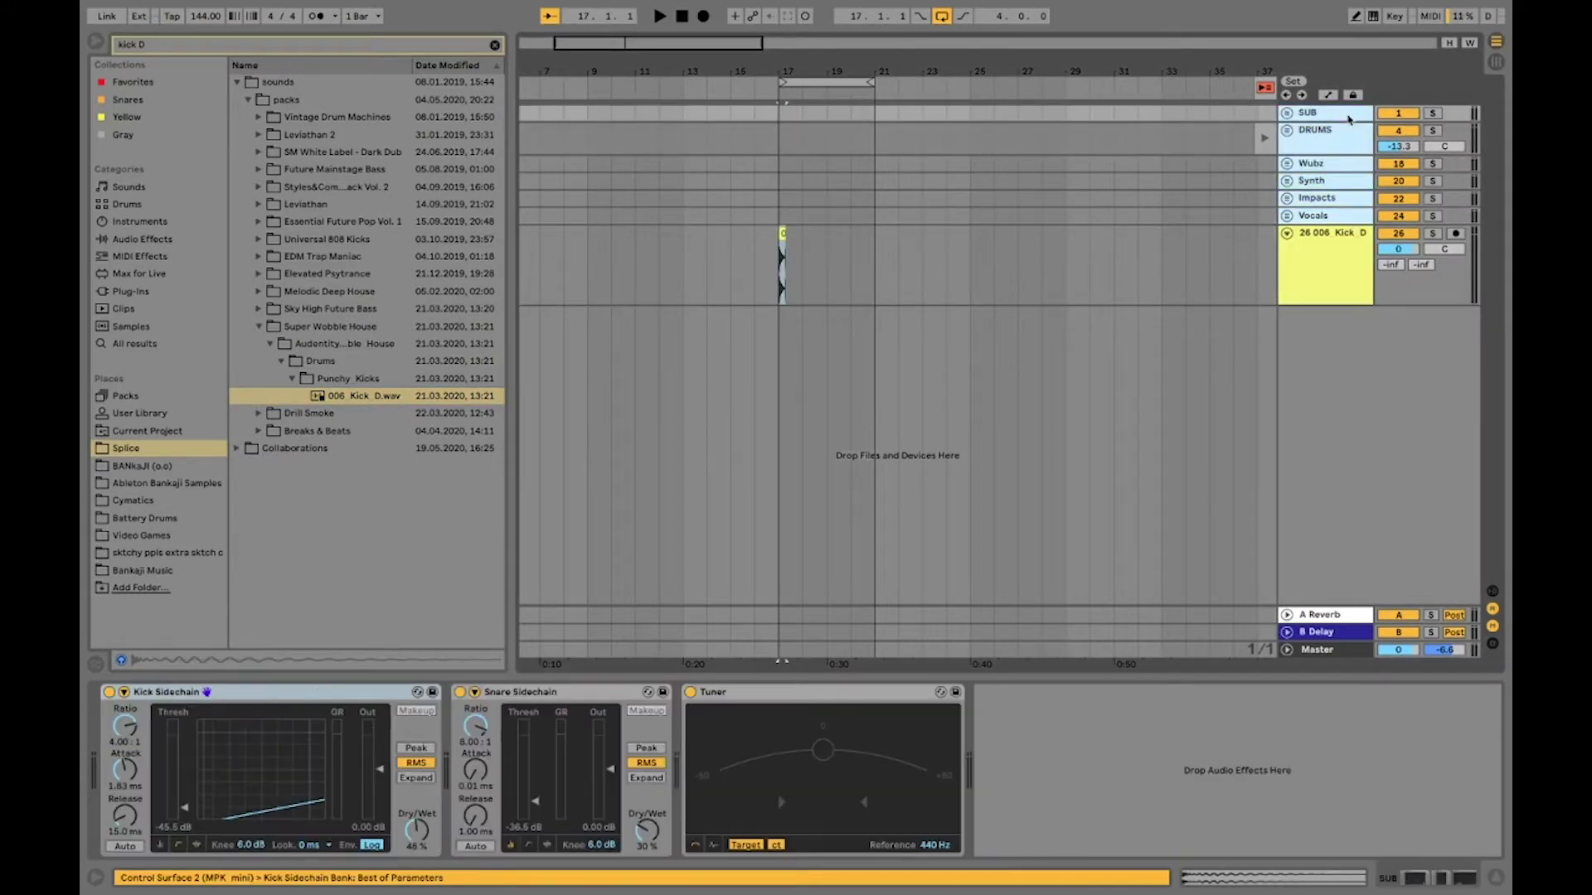
key(Delete)
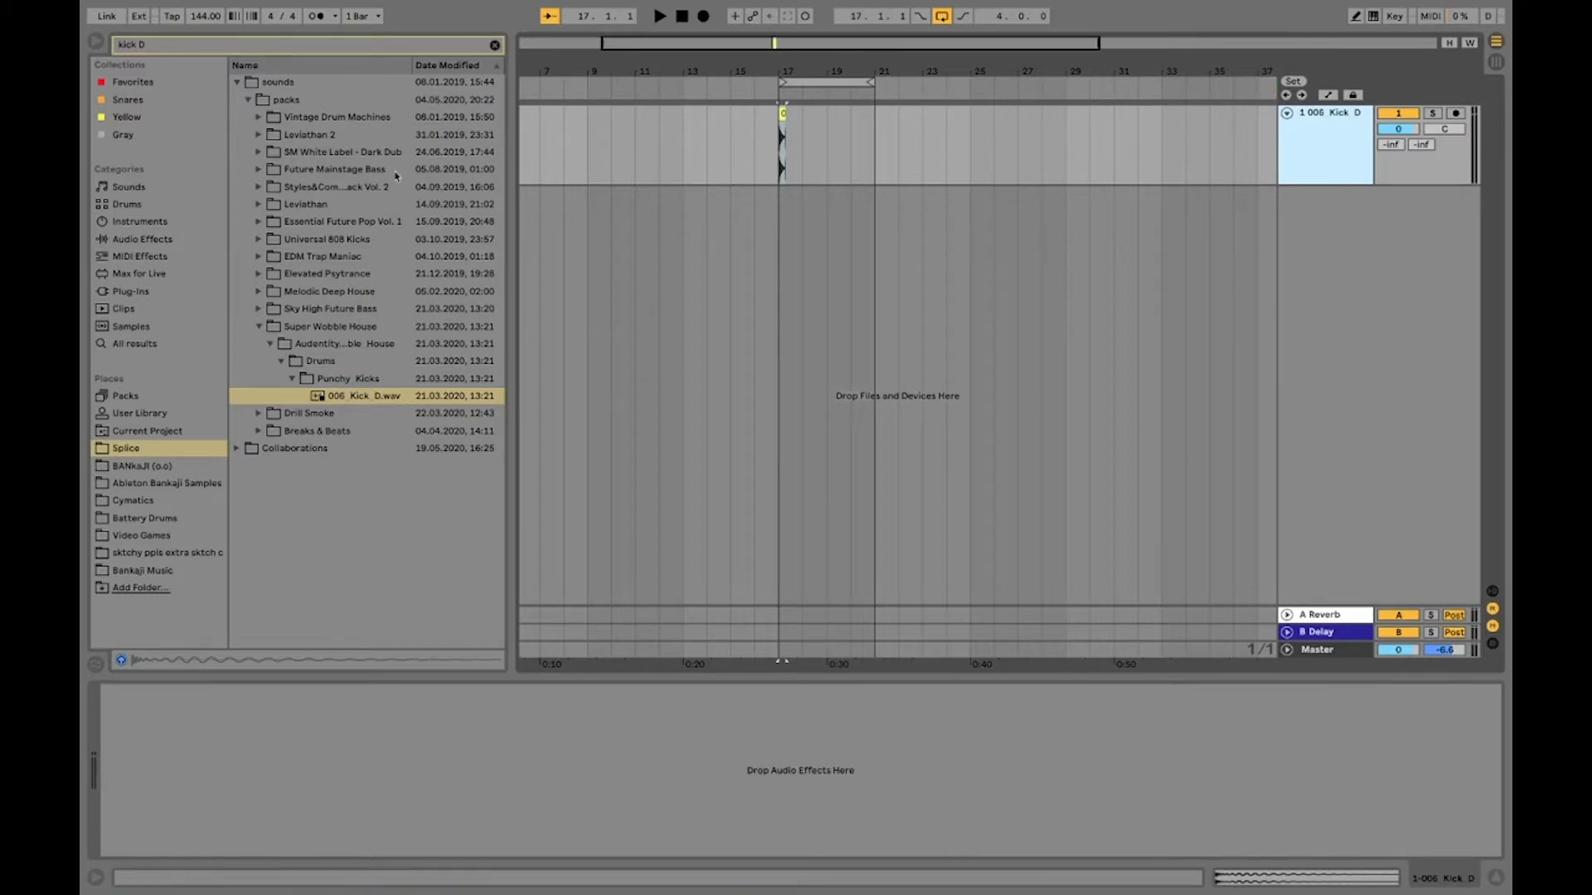
- Search the Splice folder for "Snare D"
click(126, 46)
text(s)
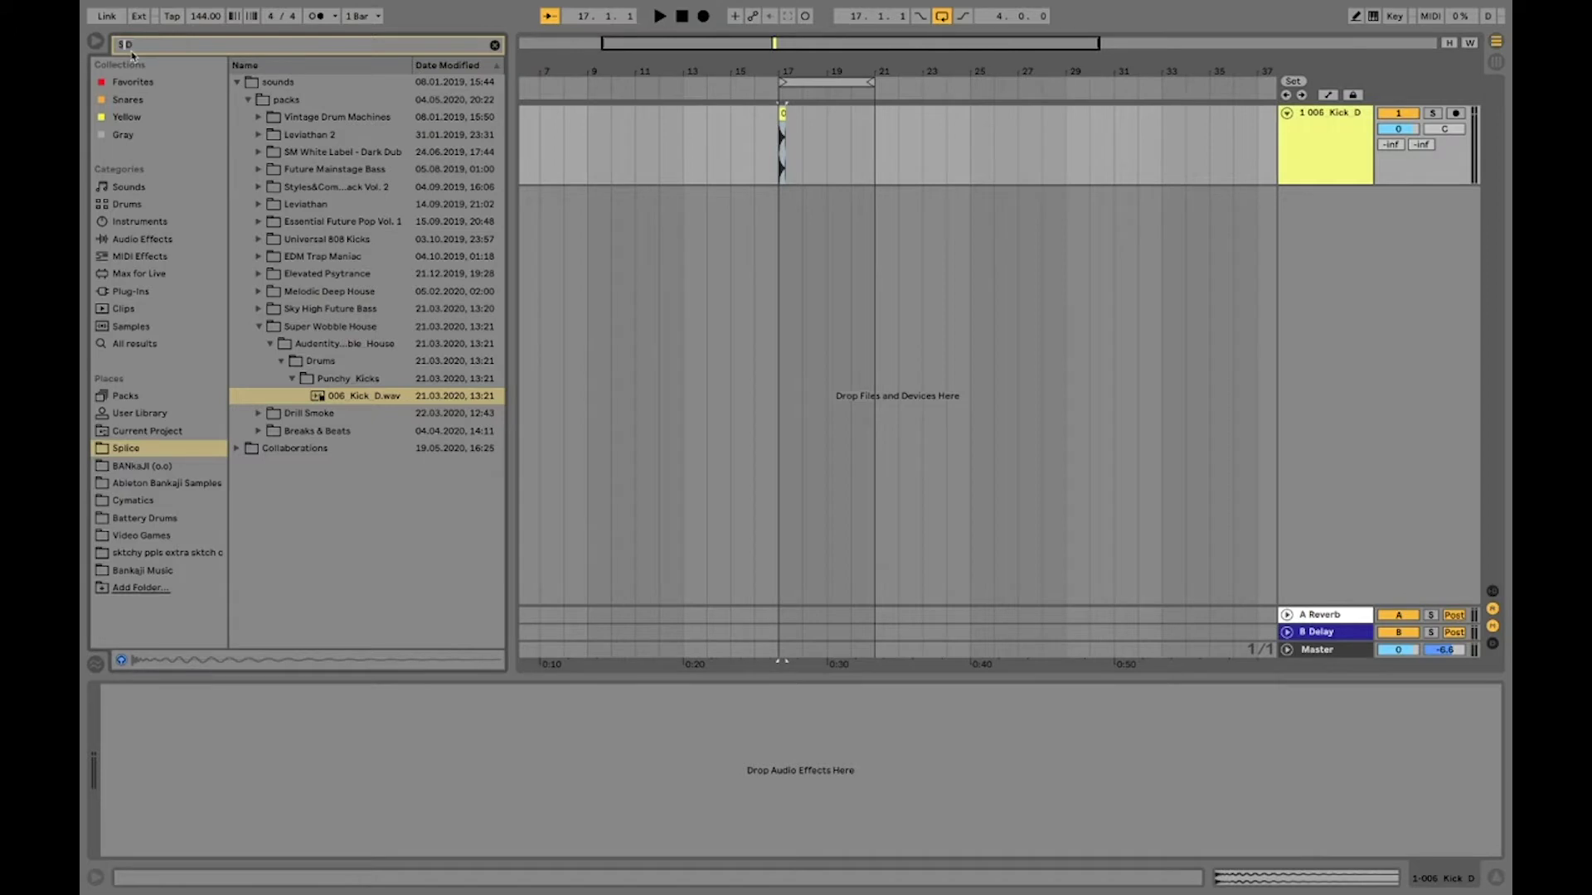
text(nare)
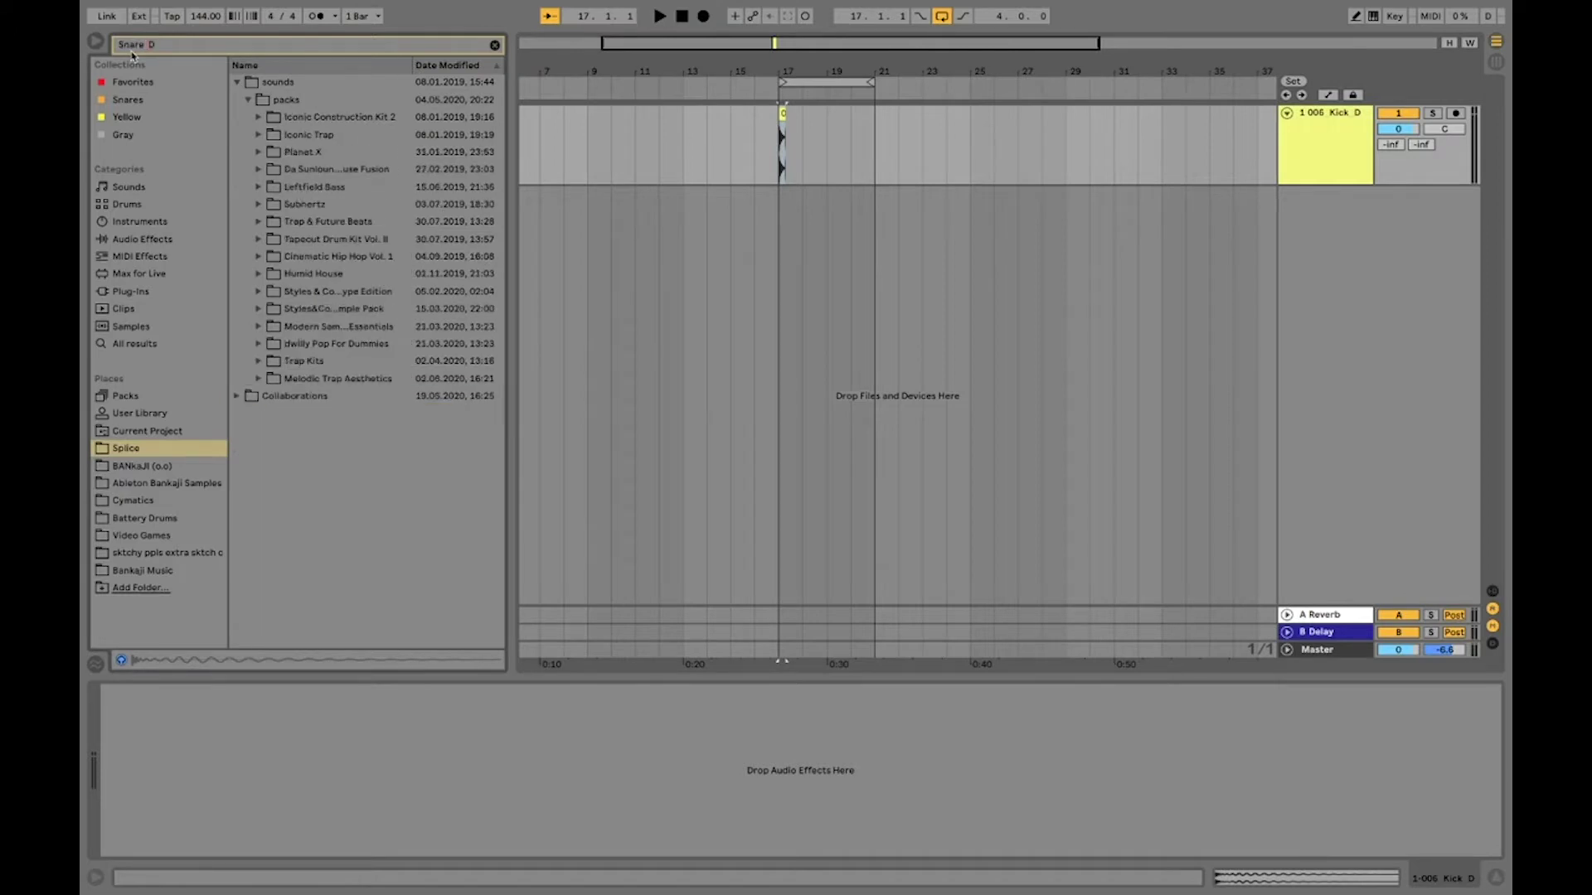
- Preview the two snare samples in the TAPECUT snares folder of Tapecut Drum Kit Vol. II
click(258, 240)
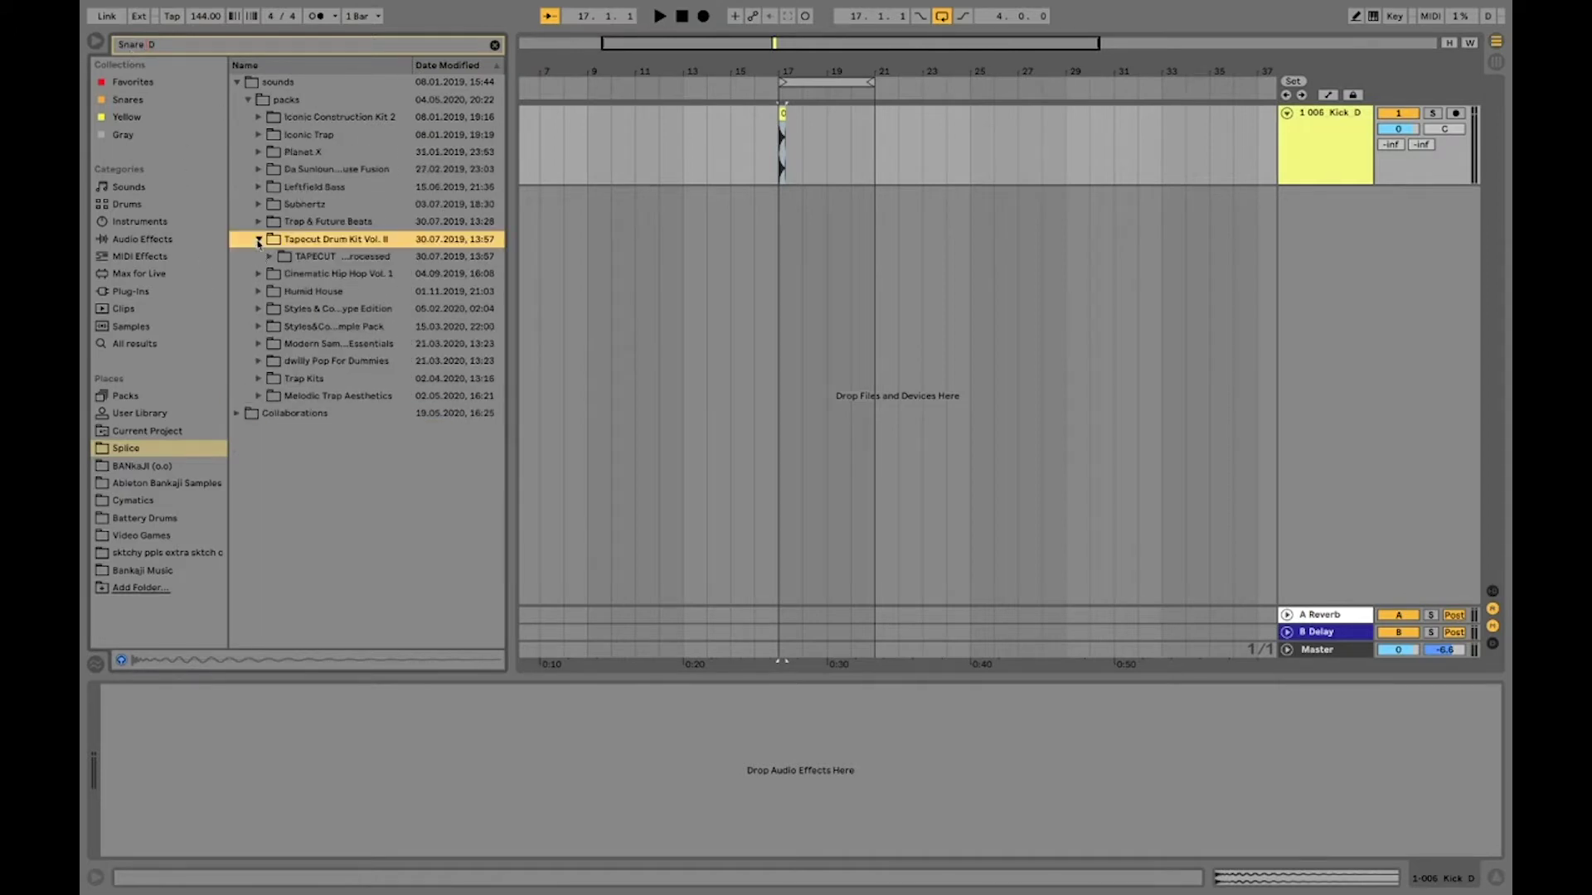
click(269, 257)
click(281, 275)
click(293, 292)
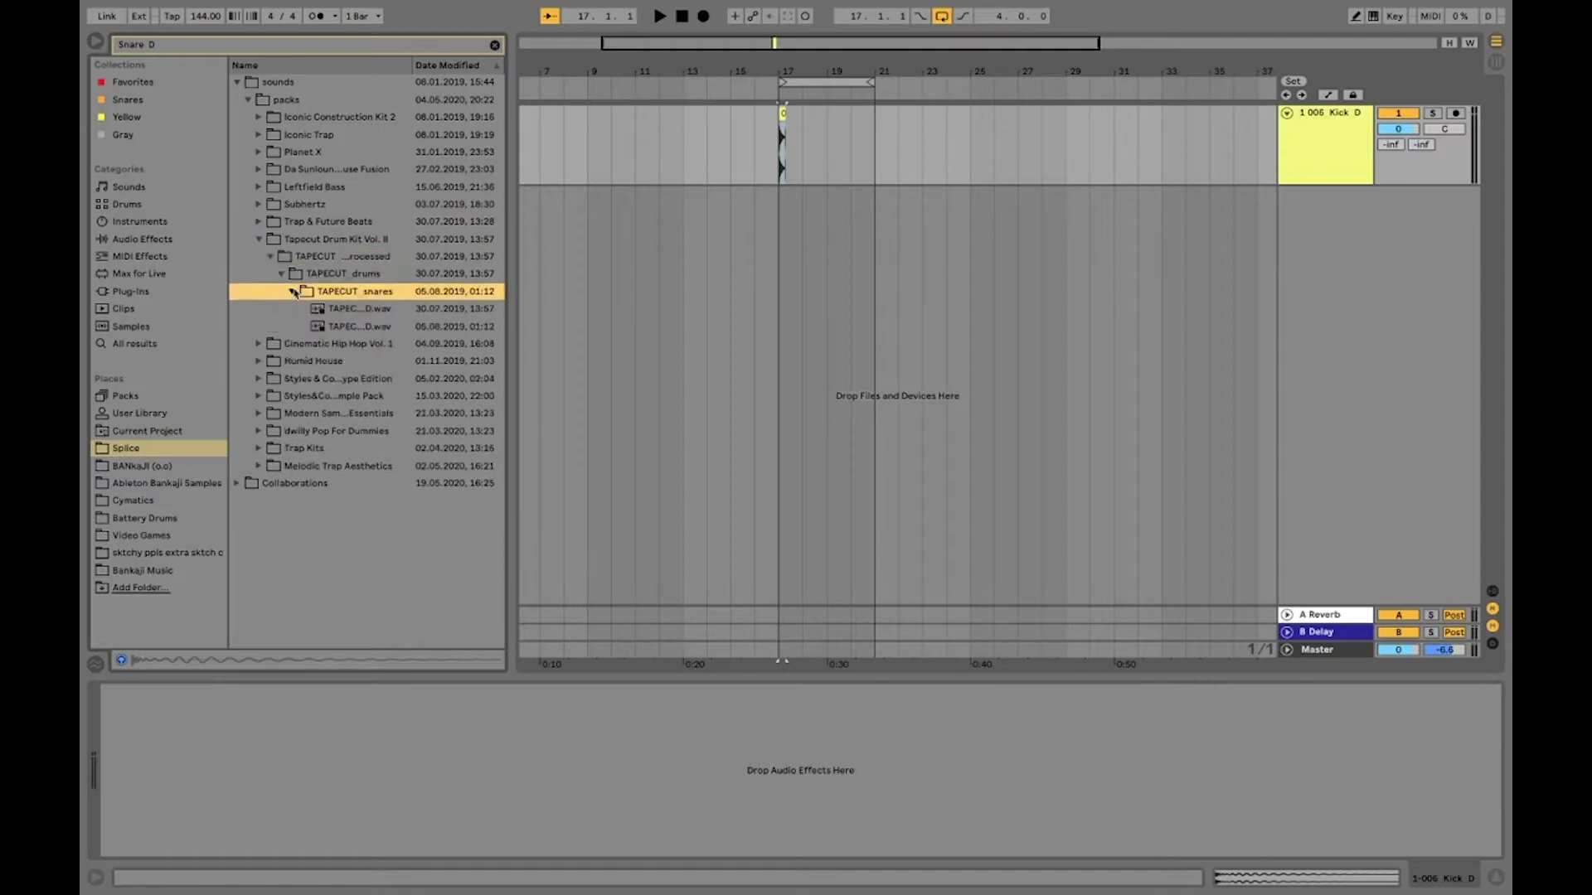
click(315, 311)
click(317, 329)
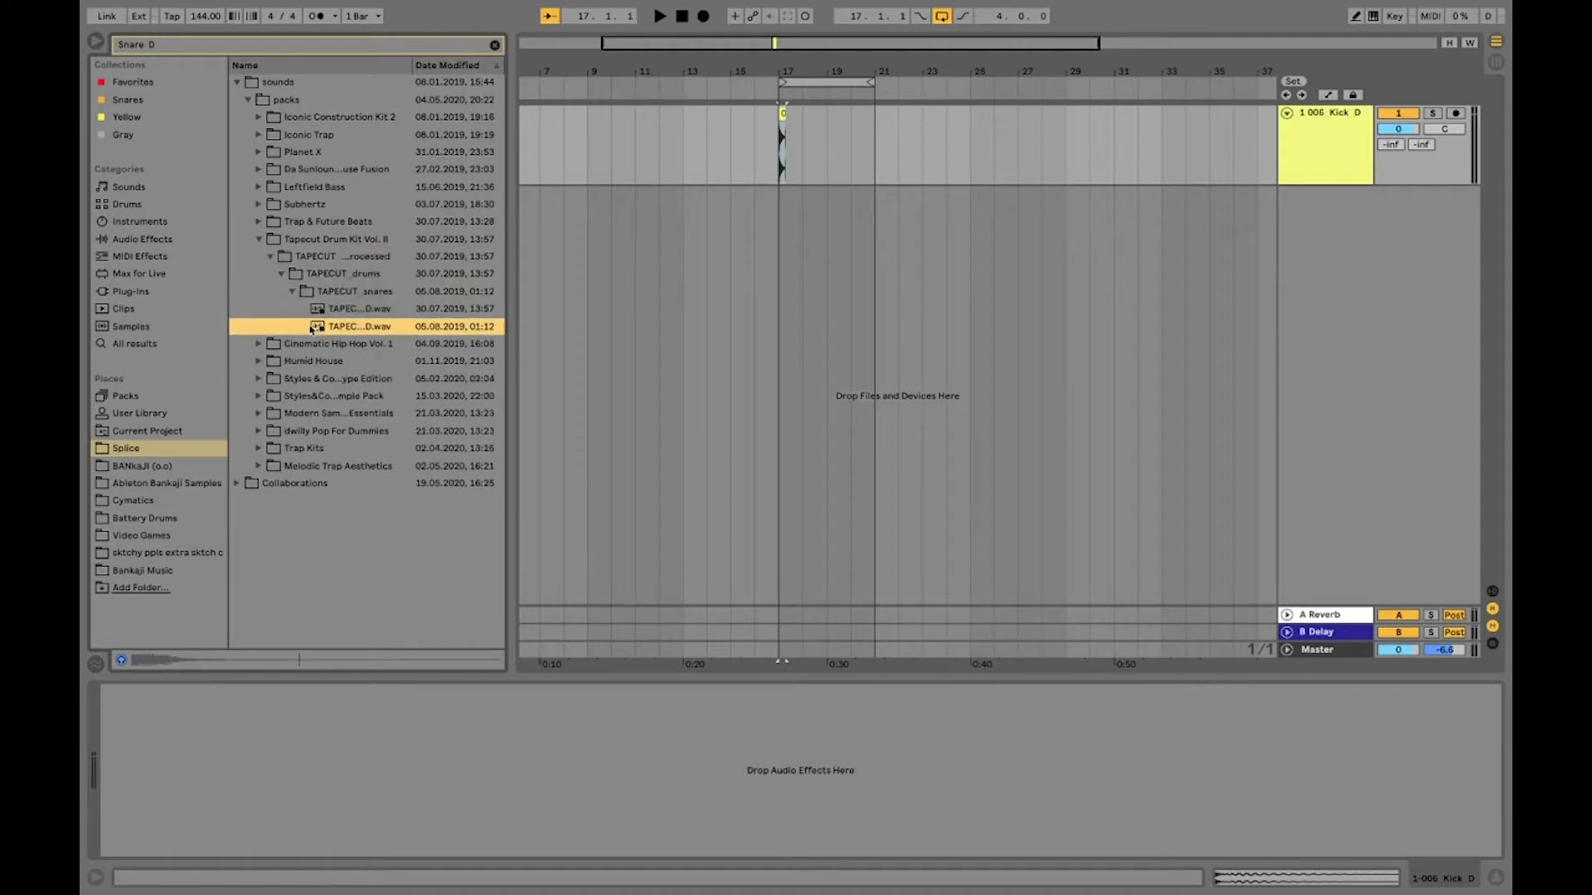
- Place the PMSH Snare Dead sample from the Subhertz pack at bar 18 on a new track
click(258, 204)
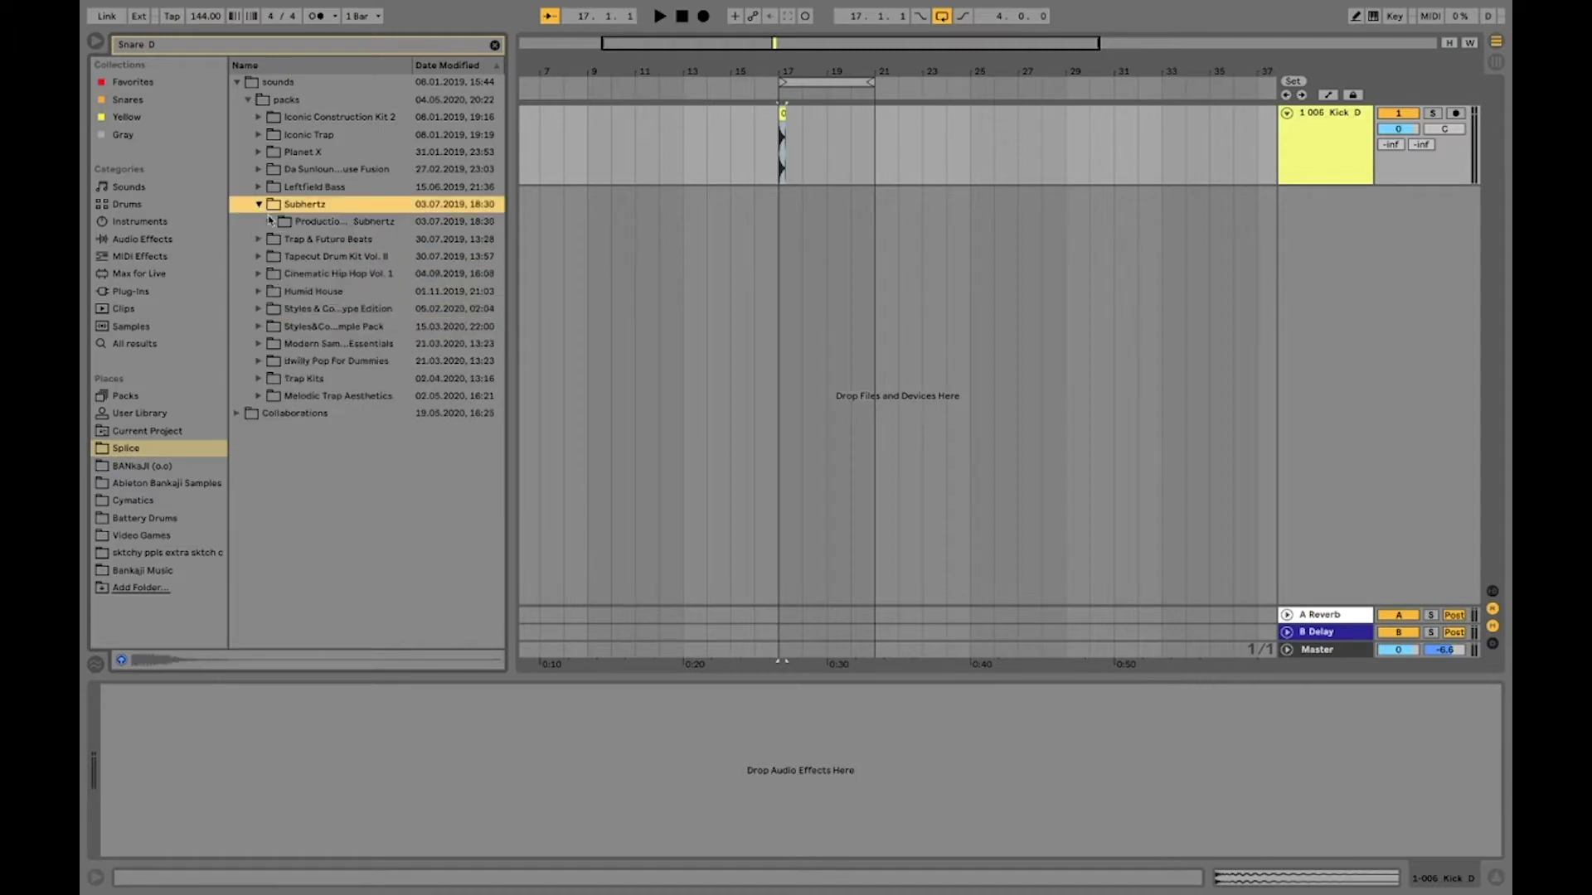
click(270, 222)
click(281, 240)
click(292, 257)
click(310, 274)
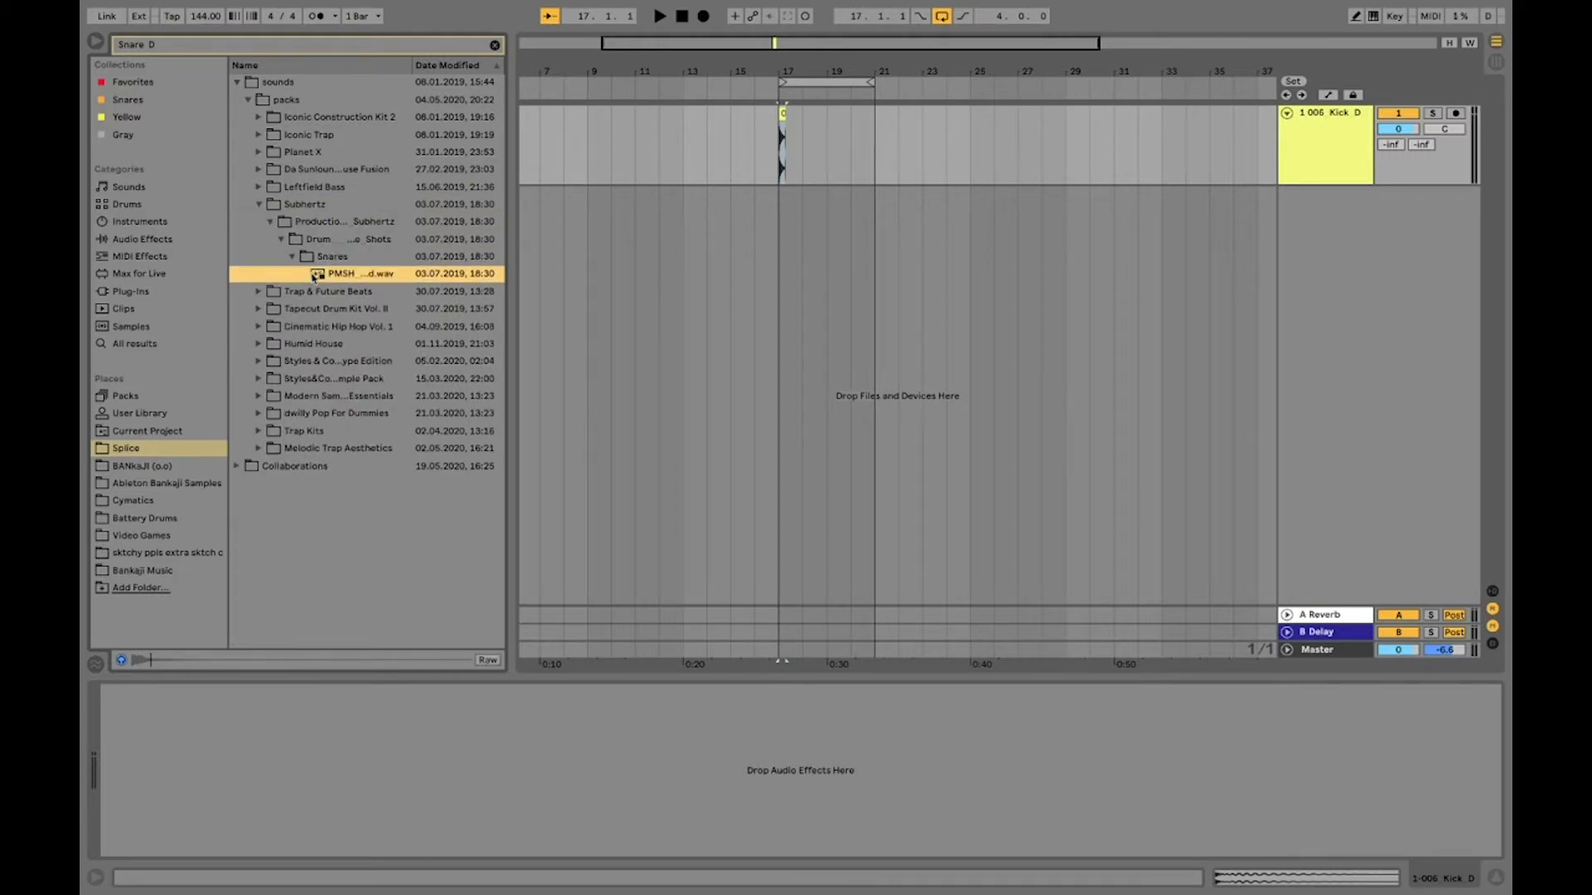
drag(317, 277, 805, 226)
- Preview the DSL snare sample in the 8bit snares folder of the Da Sunlounge pack
click(258, 170)
click(270, 187)
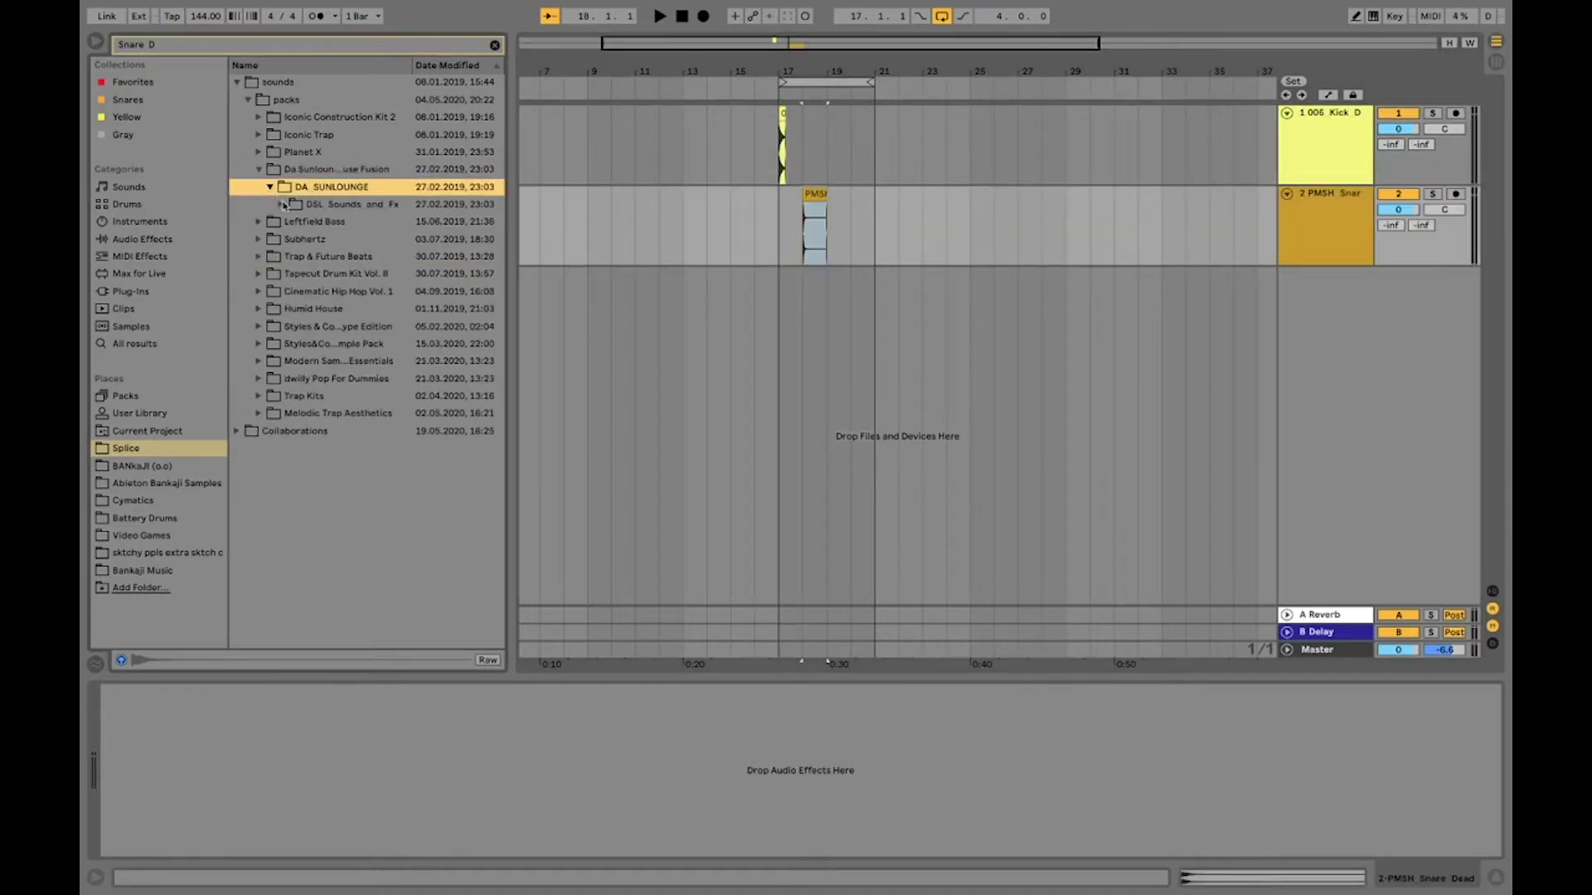
click(281, 205)
click(293, 222)
click(303, 240)
click(327, 257)
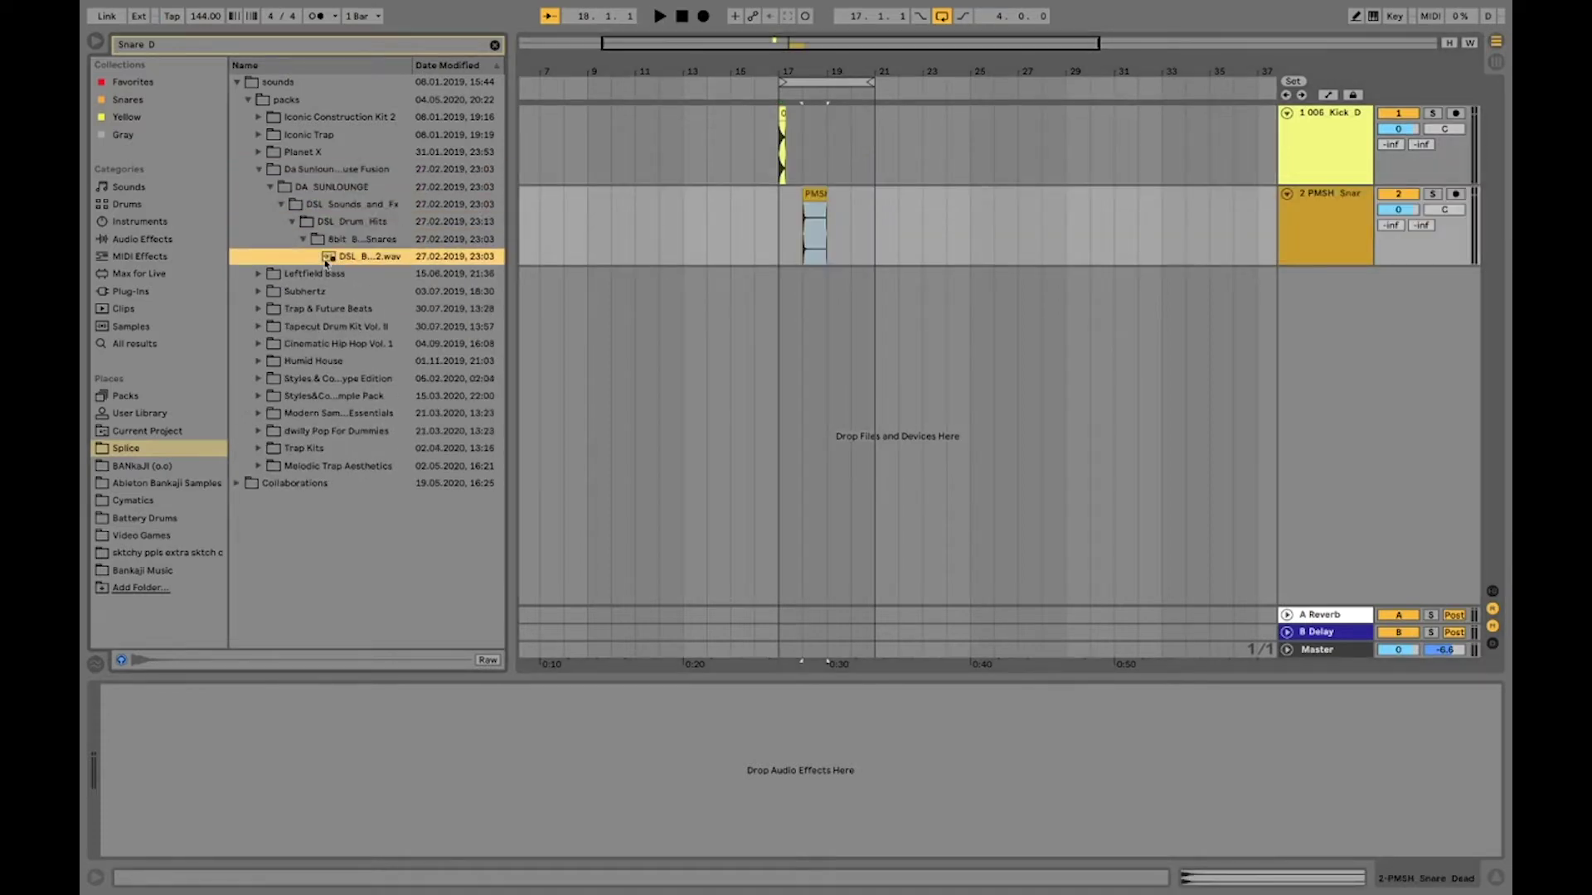
- Place the 05 130BPM Dmin Wood Snare 1 one-shot from the Planet X pack at bar 18 on a new track
click(259, 135)
click(258, 136)
key(Down)
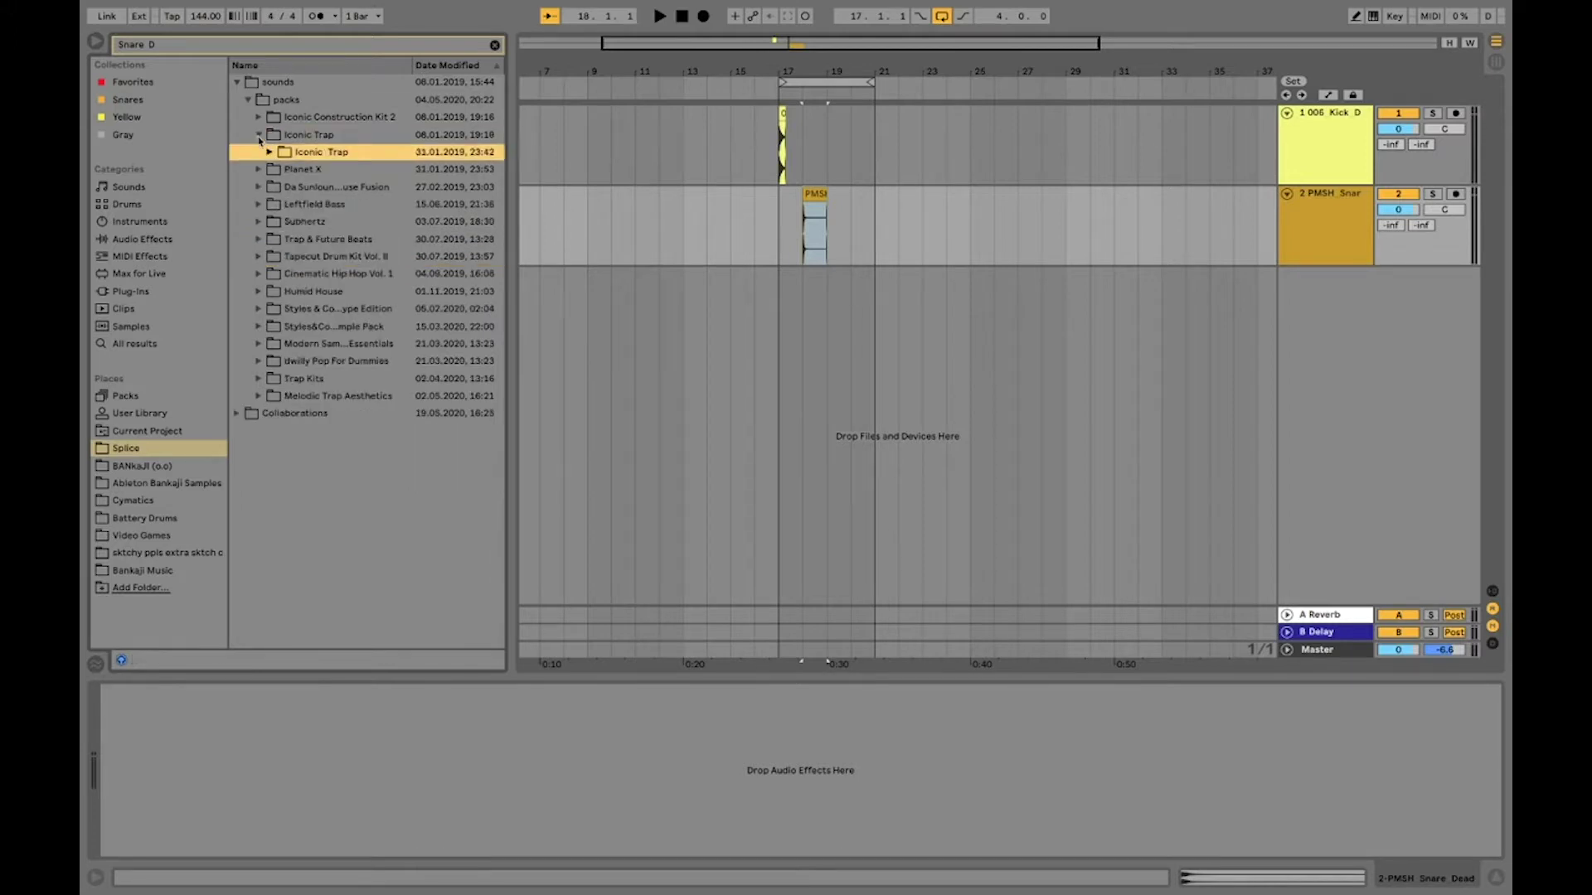
key(Right)
key(Down)
key(Right)
key(Down)
key(Right)
key(Down)
key(Down)
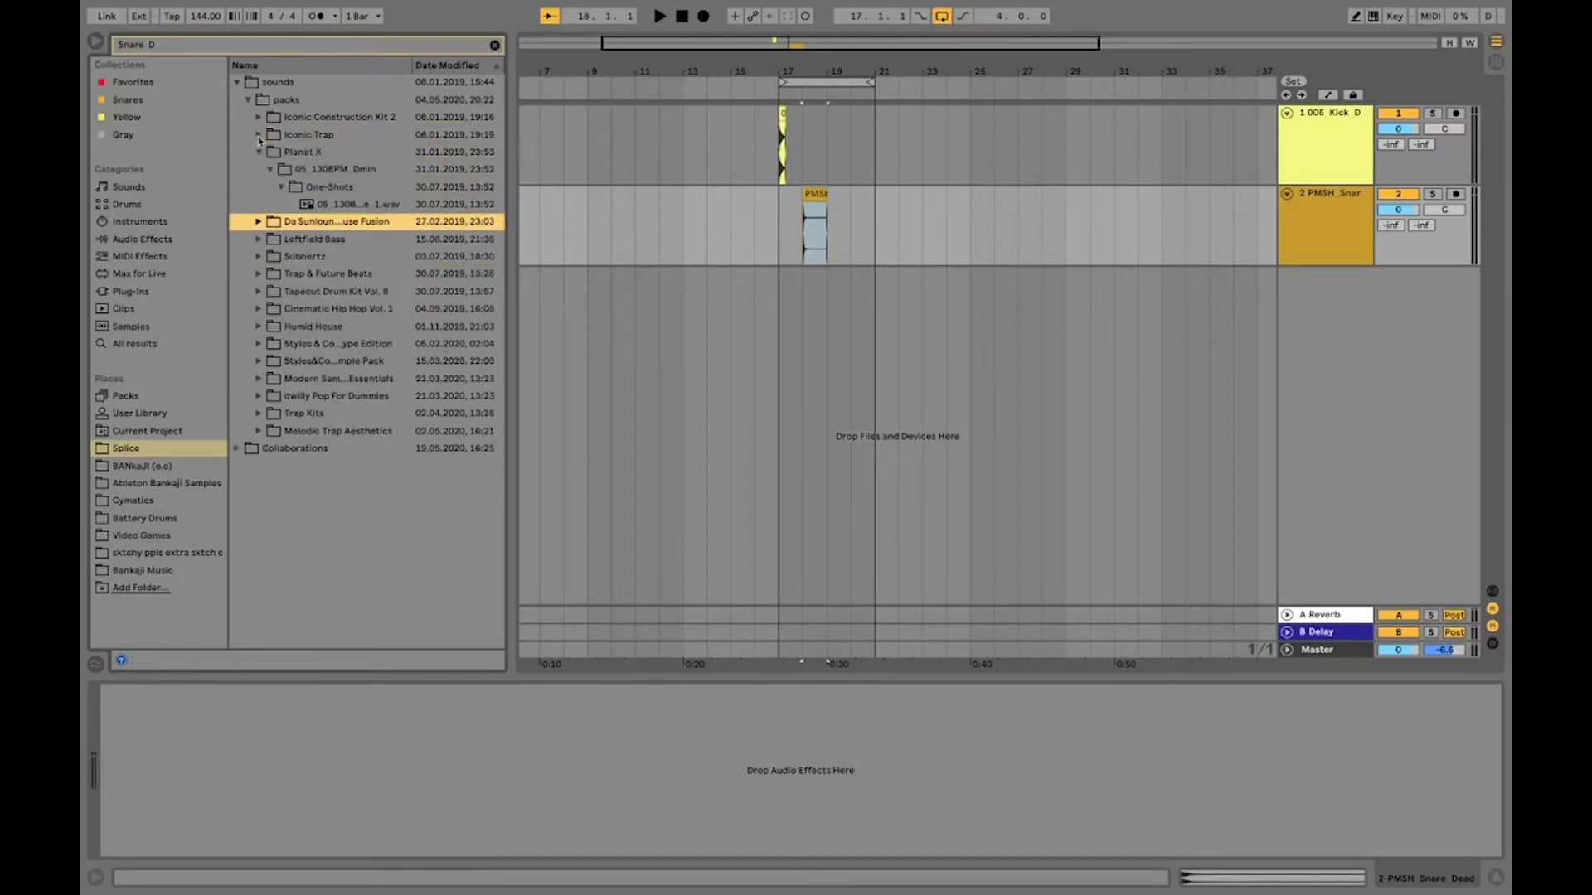
key(Up)
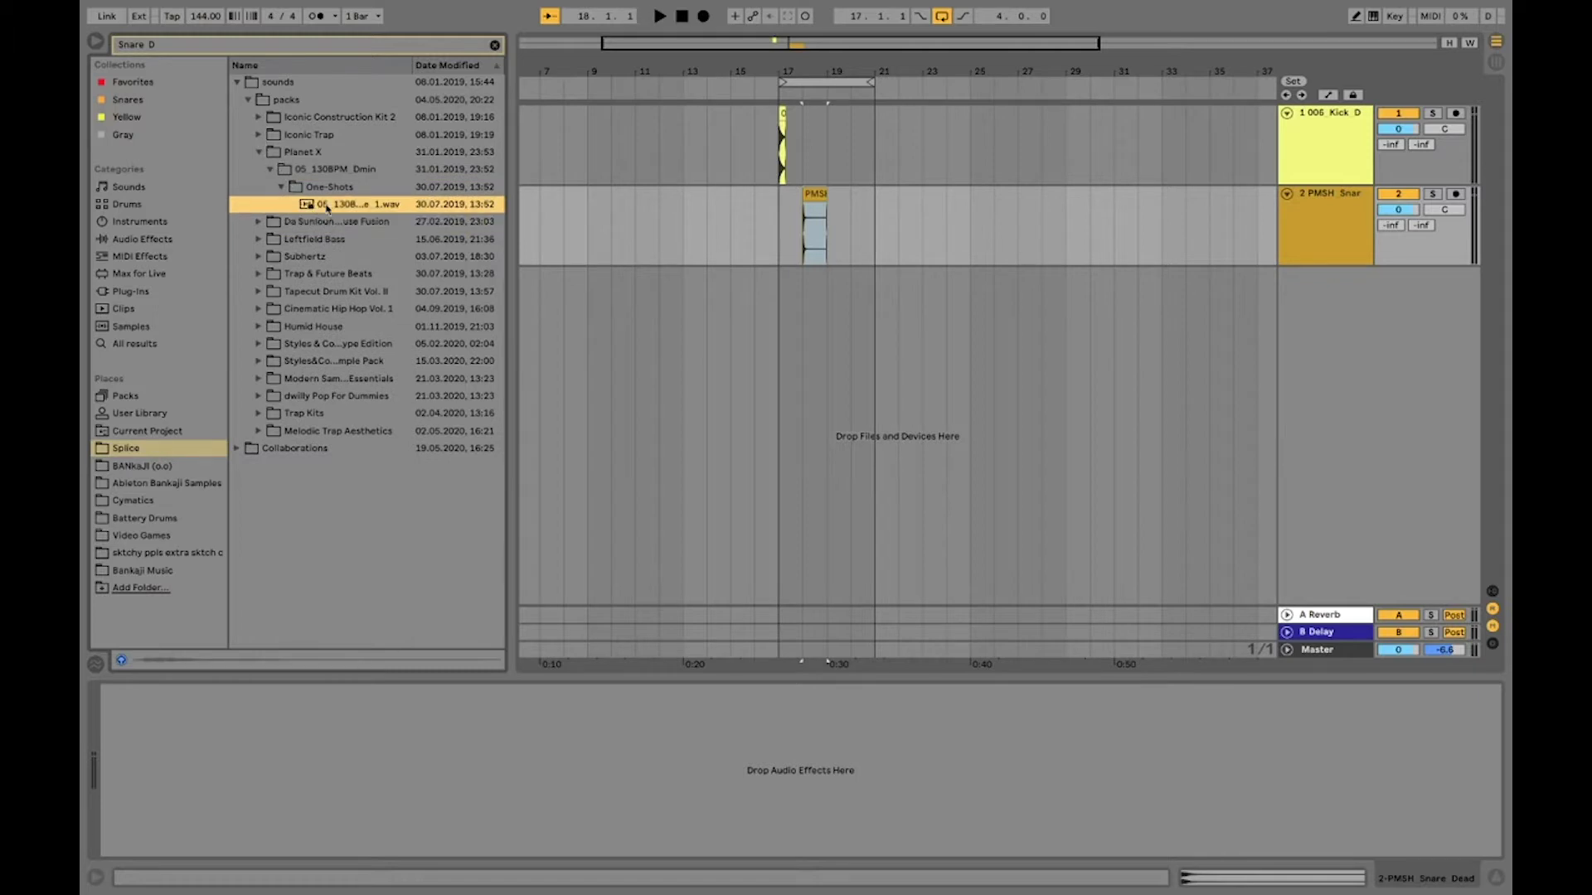
click(803, 311)
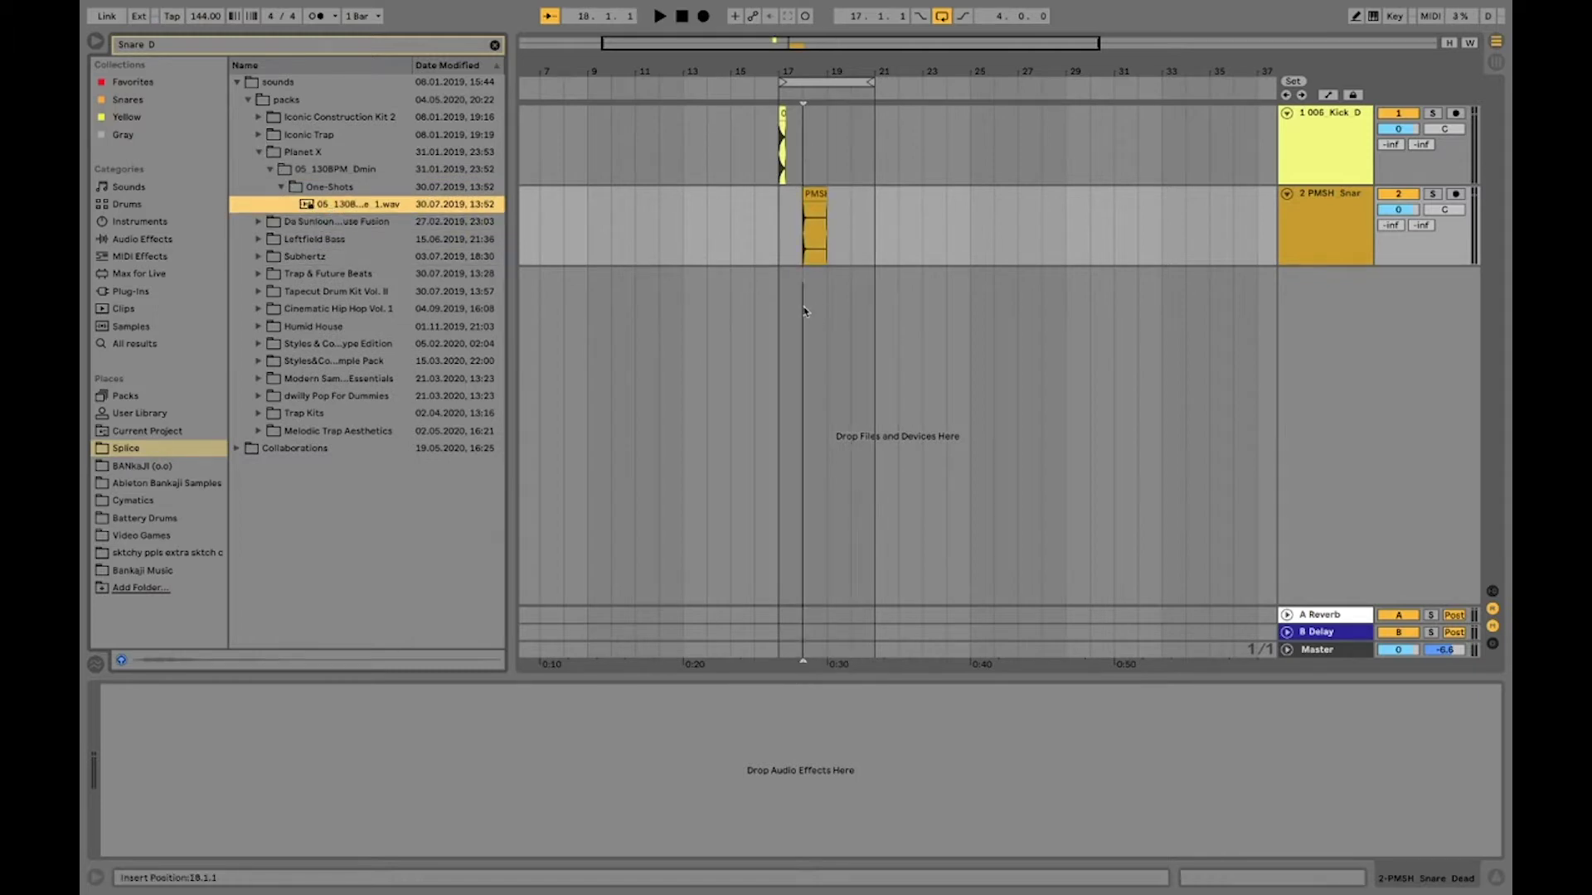
double_click(297, 207)
- Preview the smooth trap snare sample in the Trap Snares folder of the Iconic Trap pack
click(259, 135)
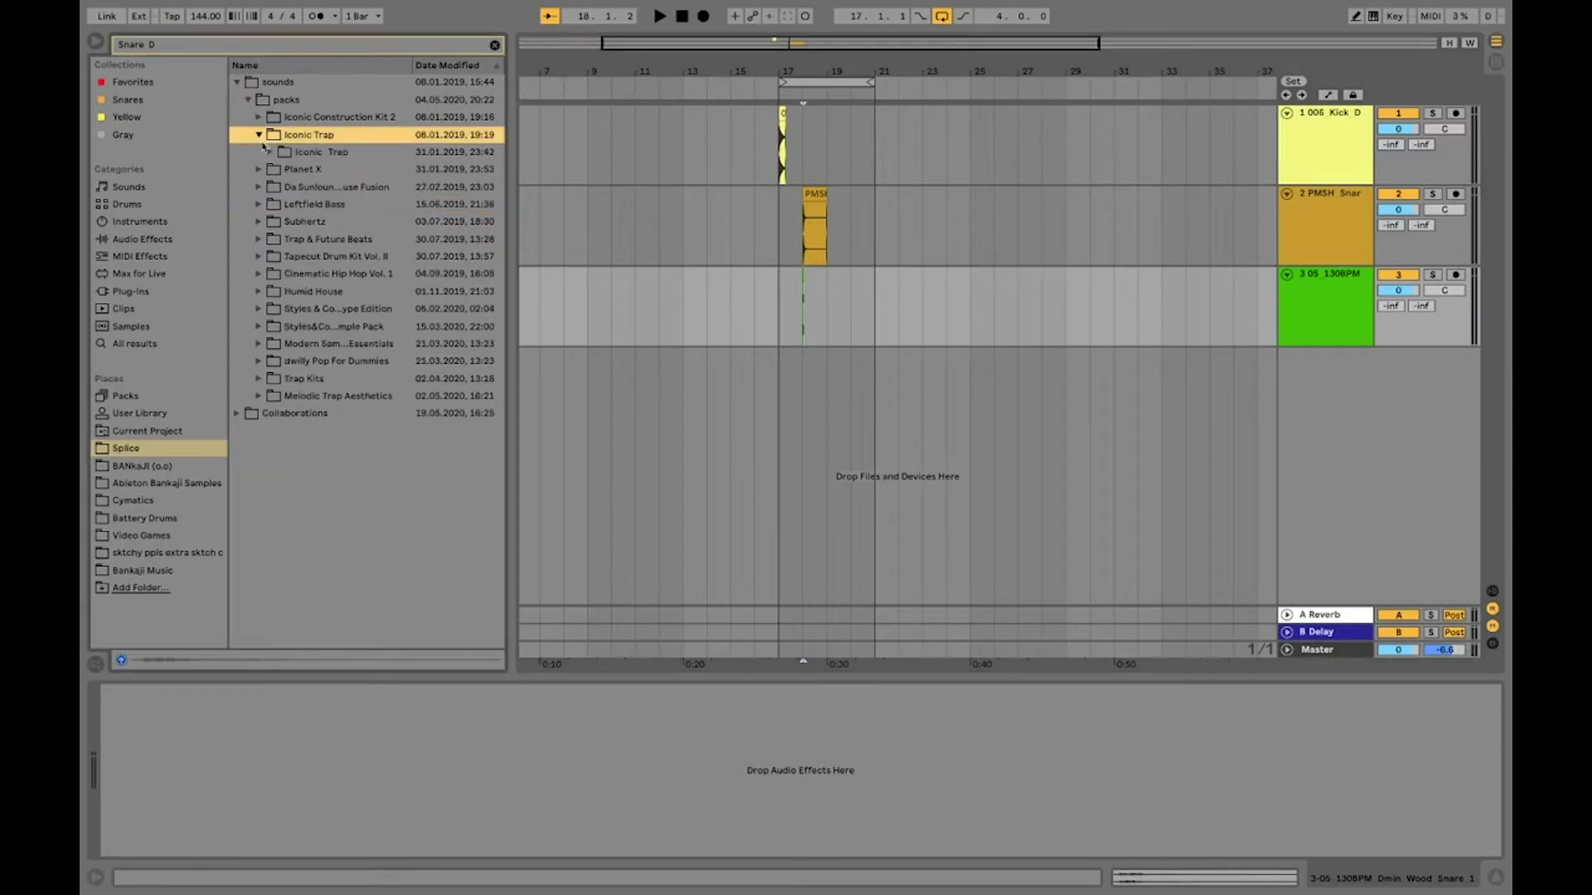
click(270, 152)
click(282, 169)
click(292, 187)
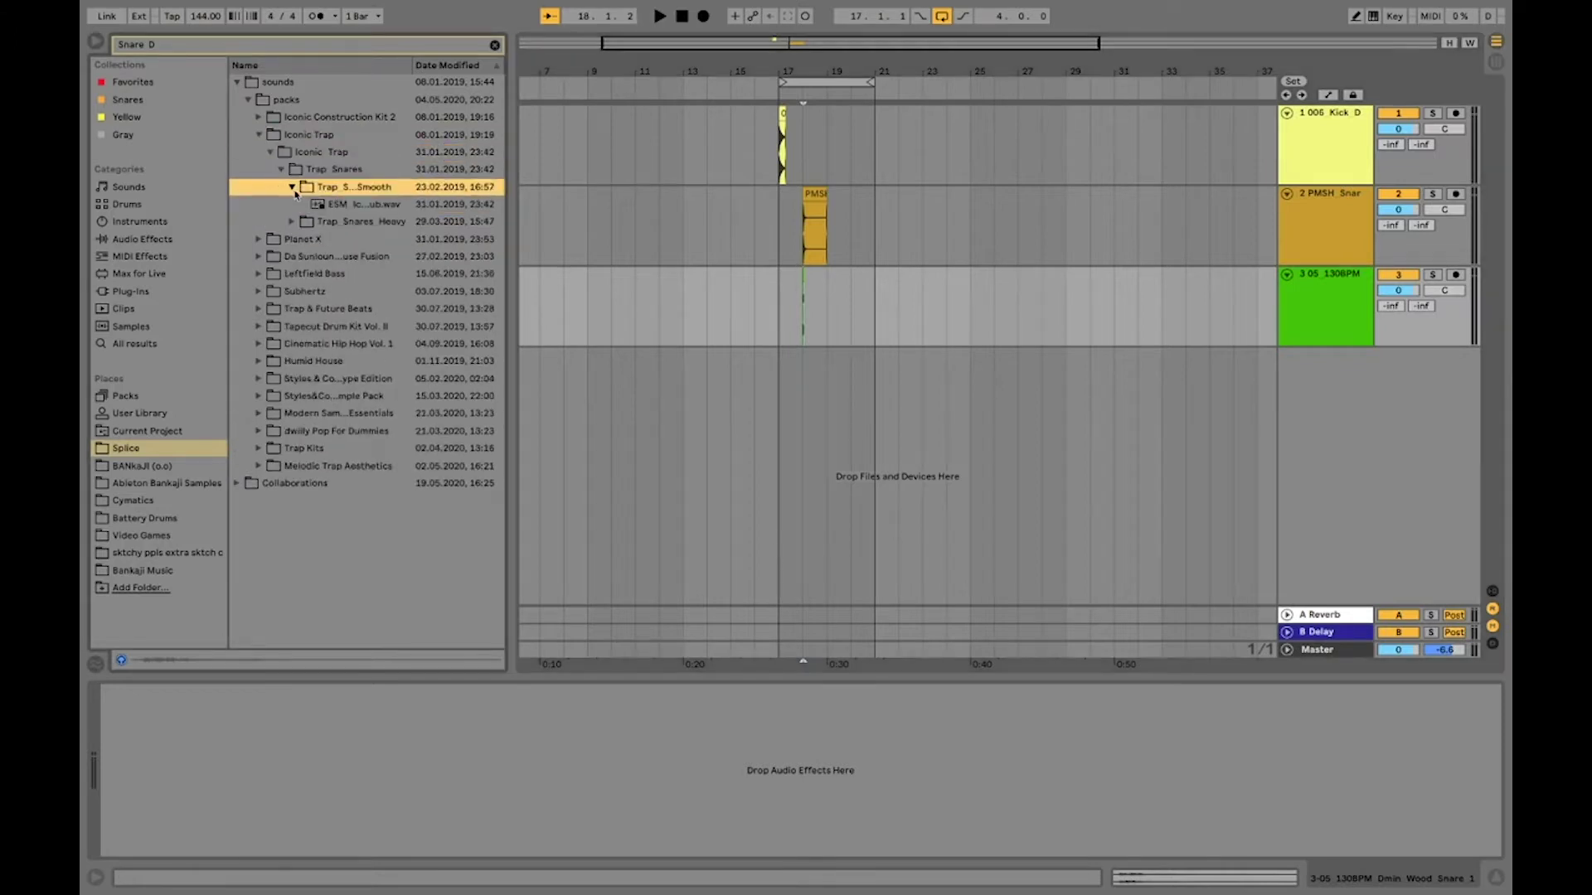
click(318, 204)
- Preview the samples in Trap_Snares_Heavy and place the third one at bar 19 on a new track
key(Down)
key(Right)
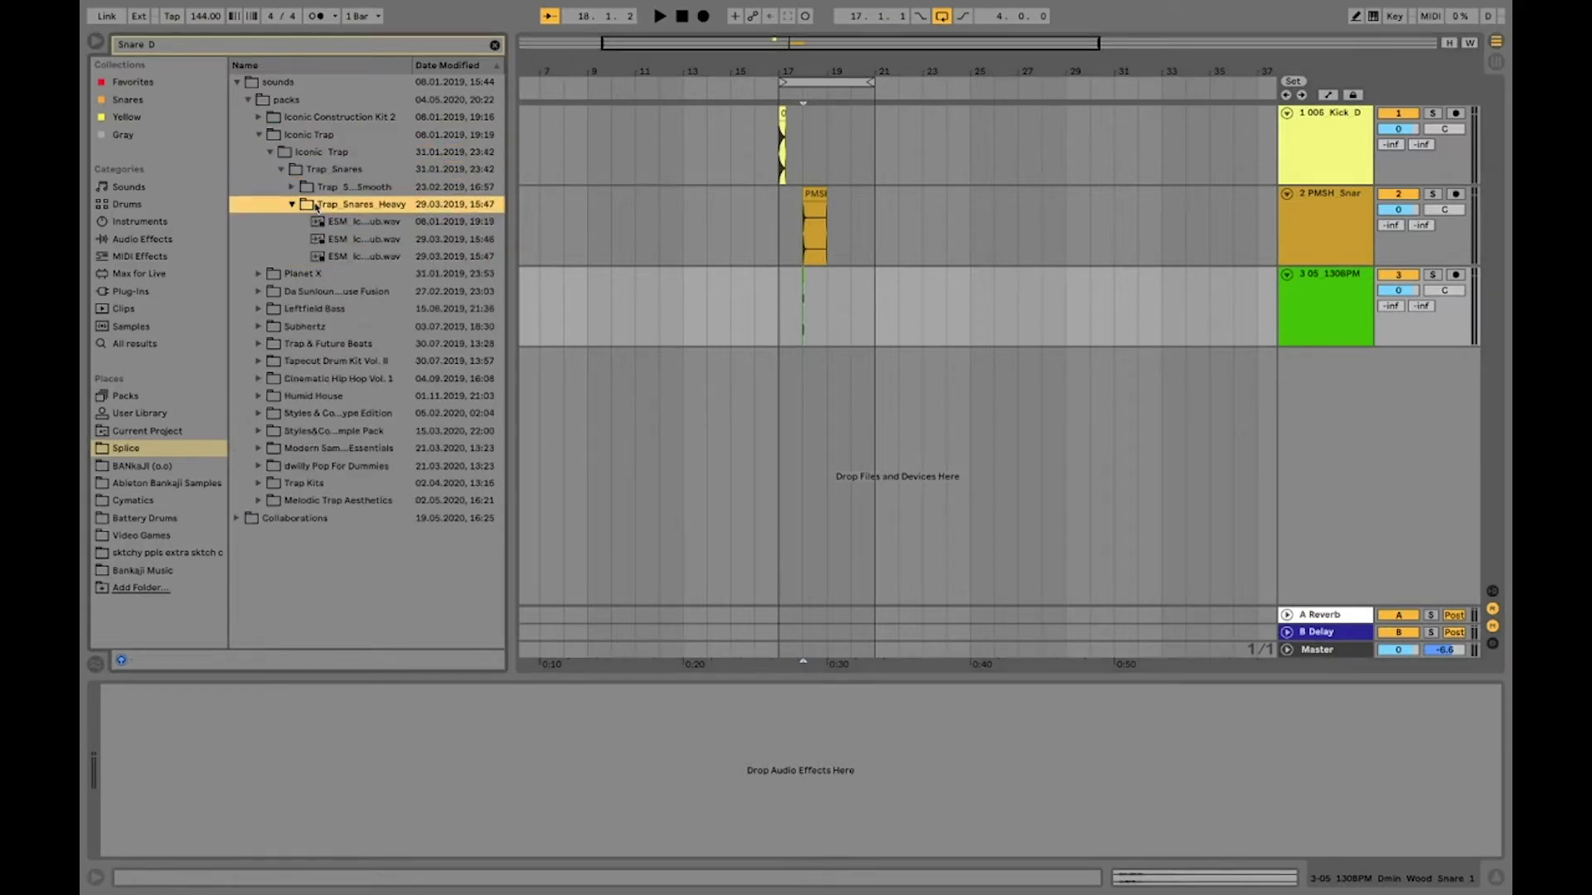
key(Down)
key(Down)
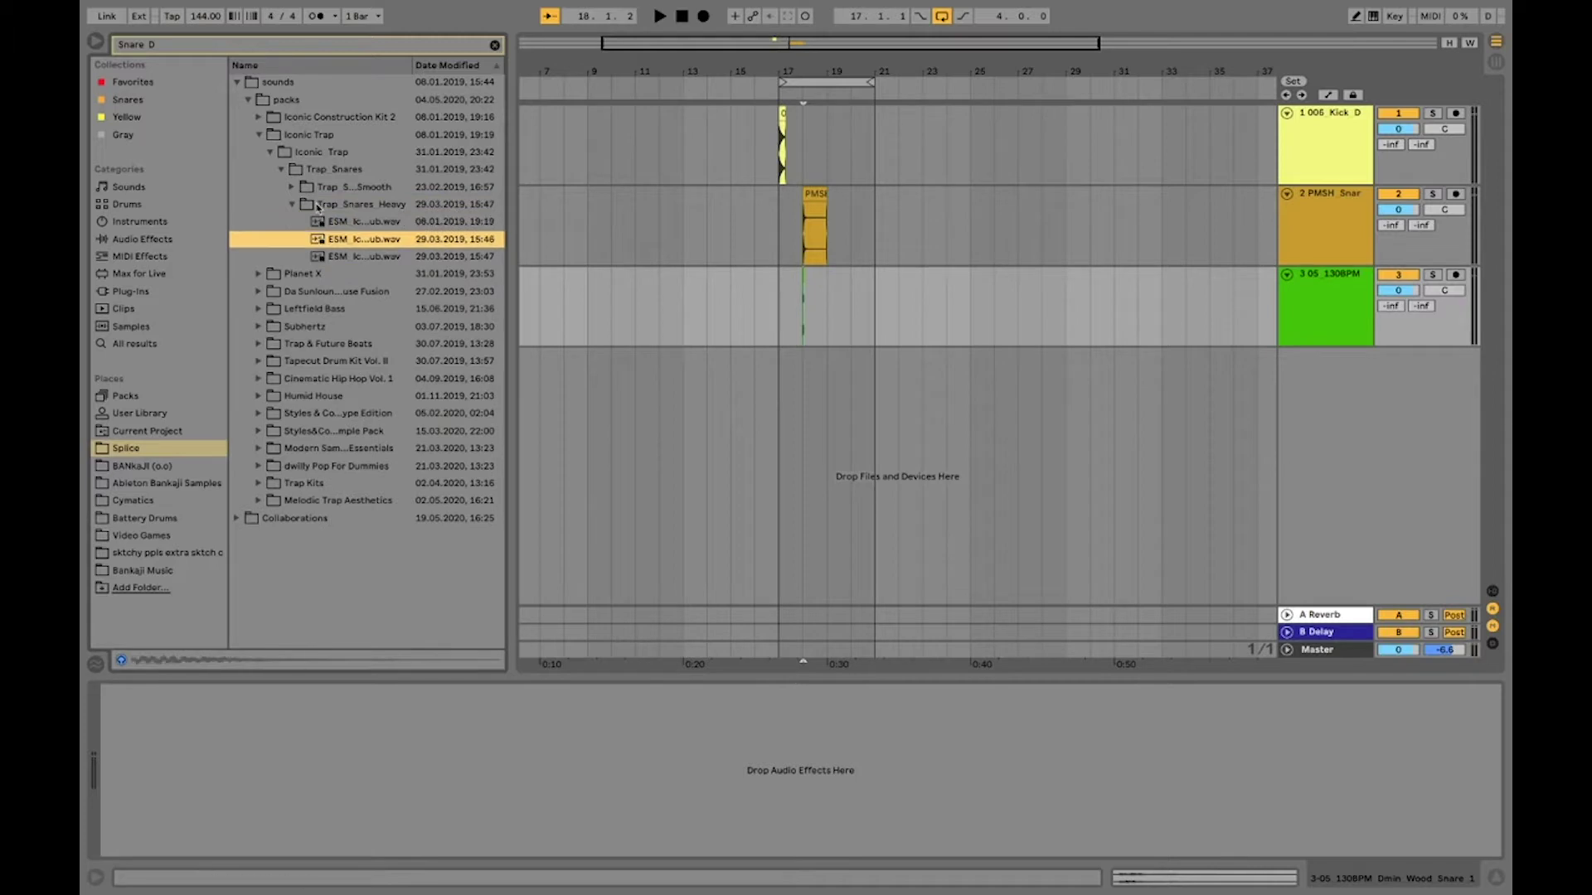
key(Down)
drag(345, 260, 828, 388)
- Place the second Trap_Snares_Heavy sample at bar 20 on a new track
key(Up)
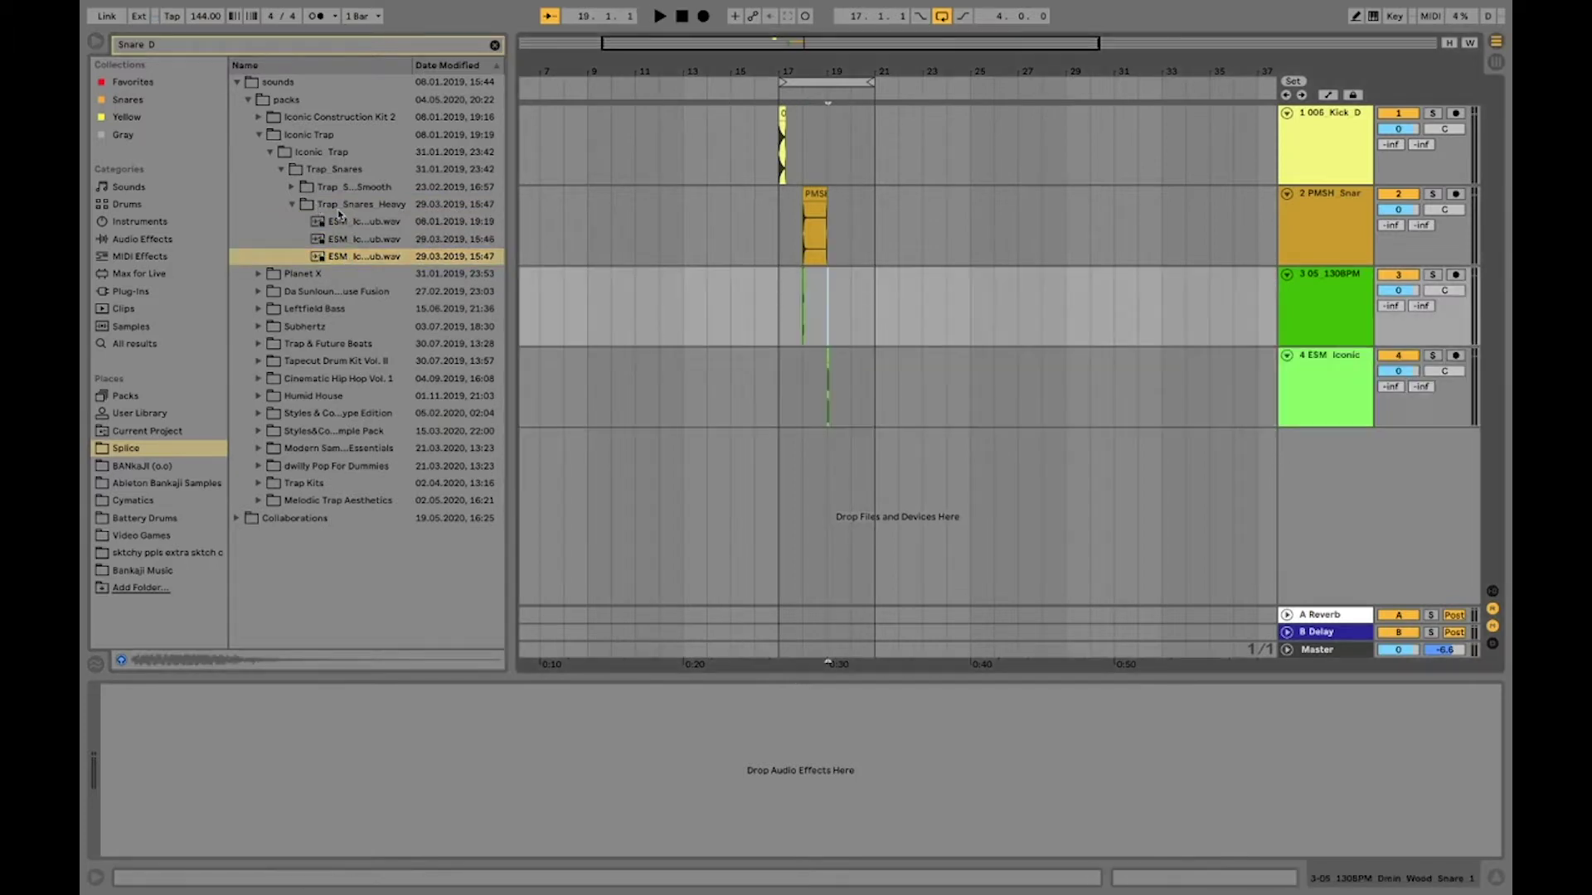
key(Up)
click(364, 227)
click(363, 239)
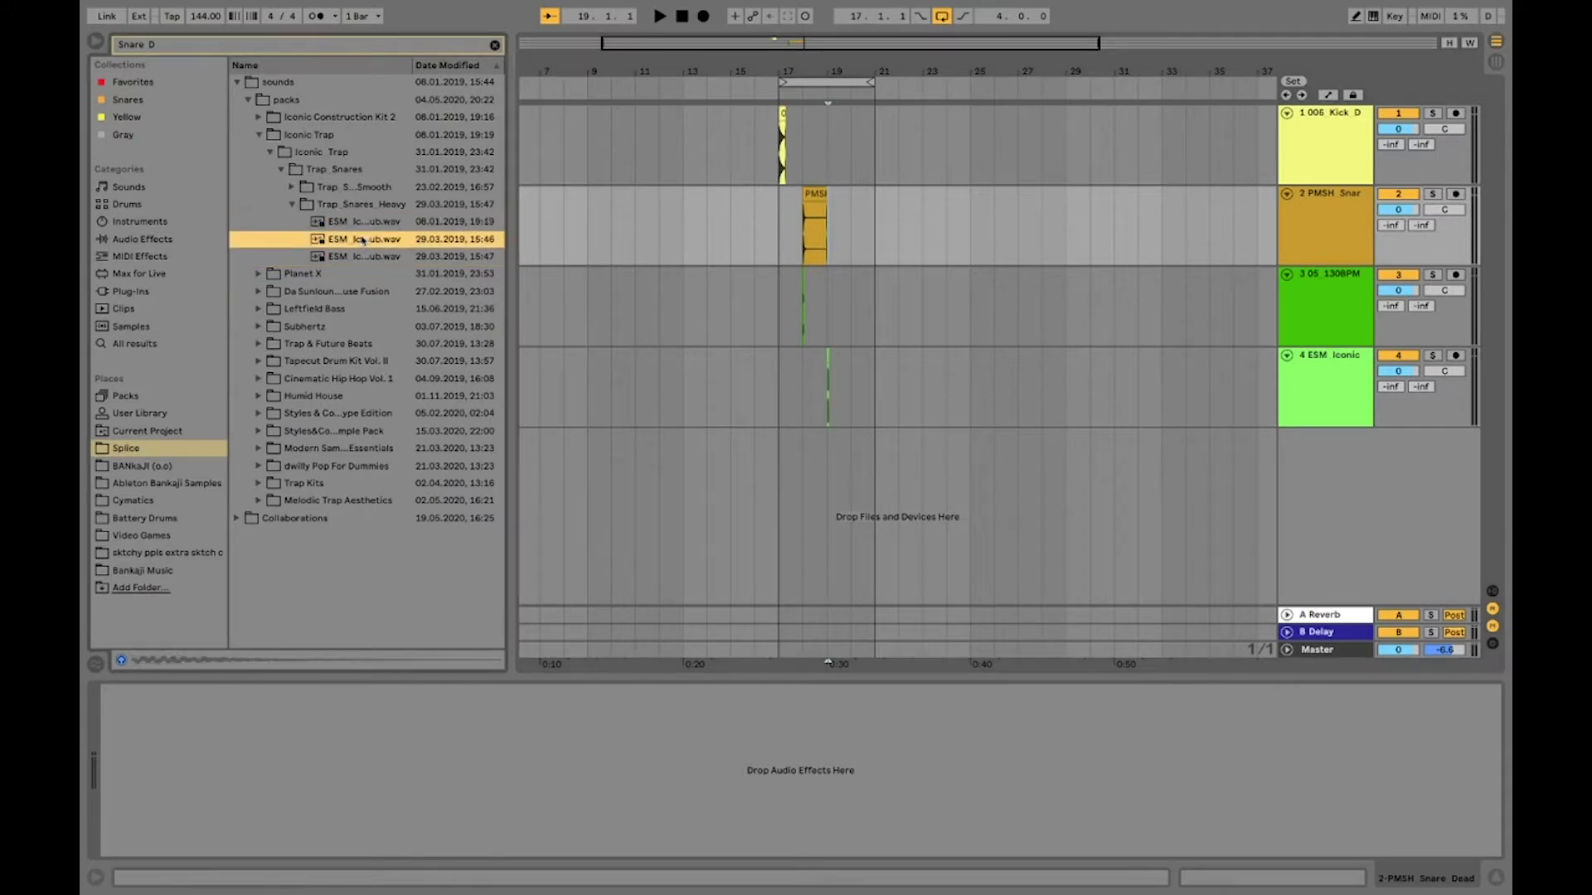
drag(359, 247, 850, 443)
- Place the smooth trap snare sample from the Iconic Trap pack at bar 21 on track 5
click(292, 204)
click(291, 186)
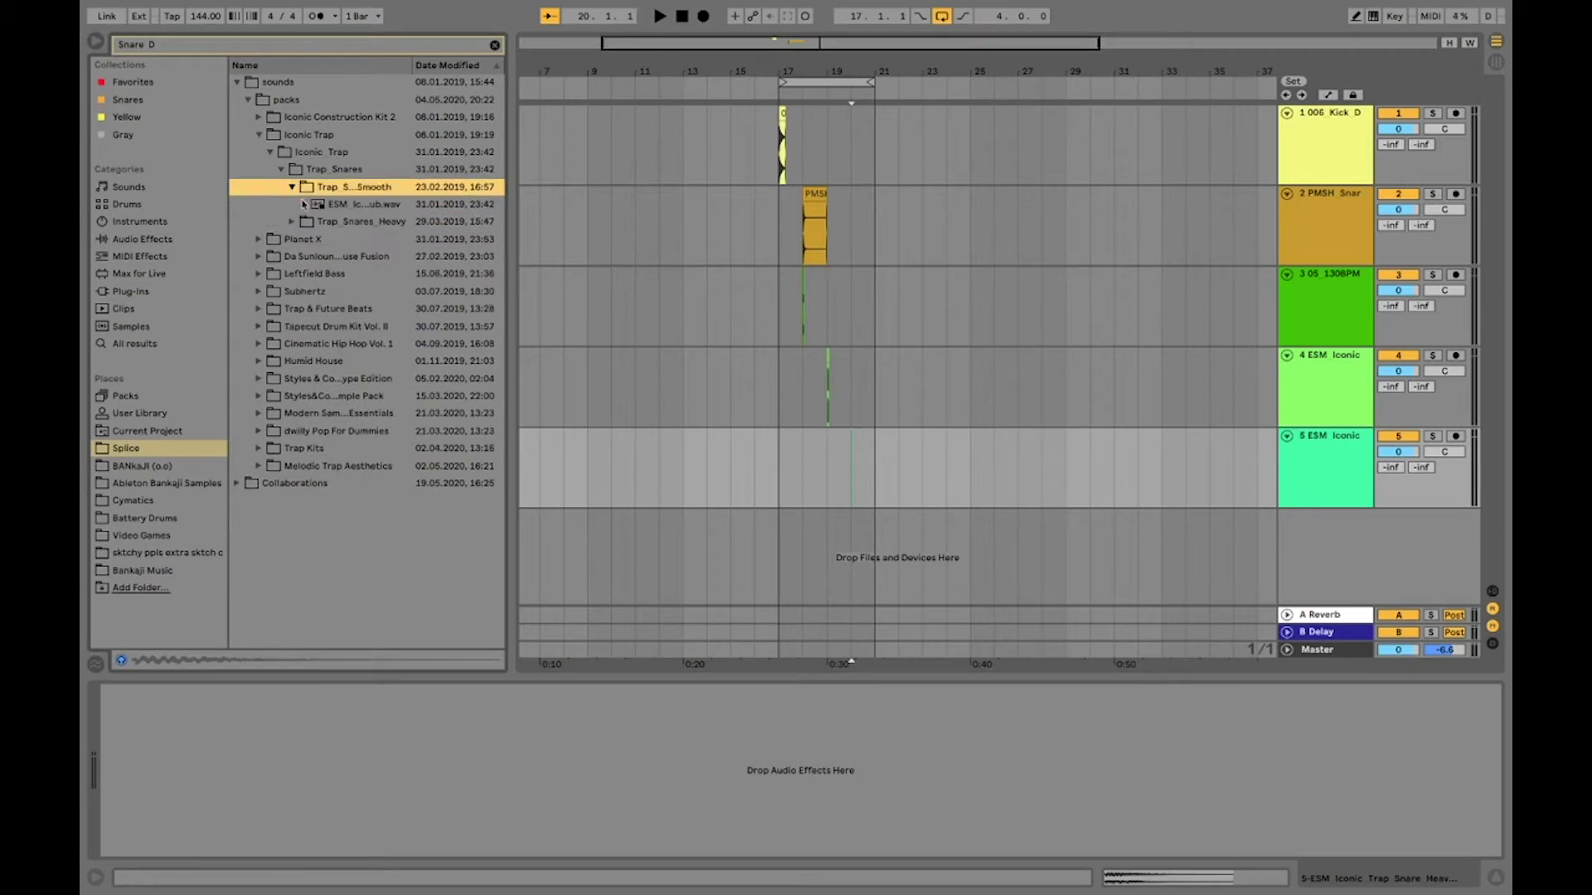
click(316, 204)
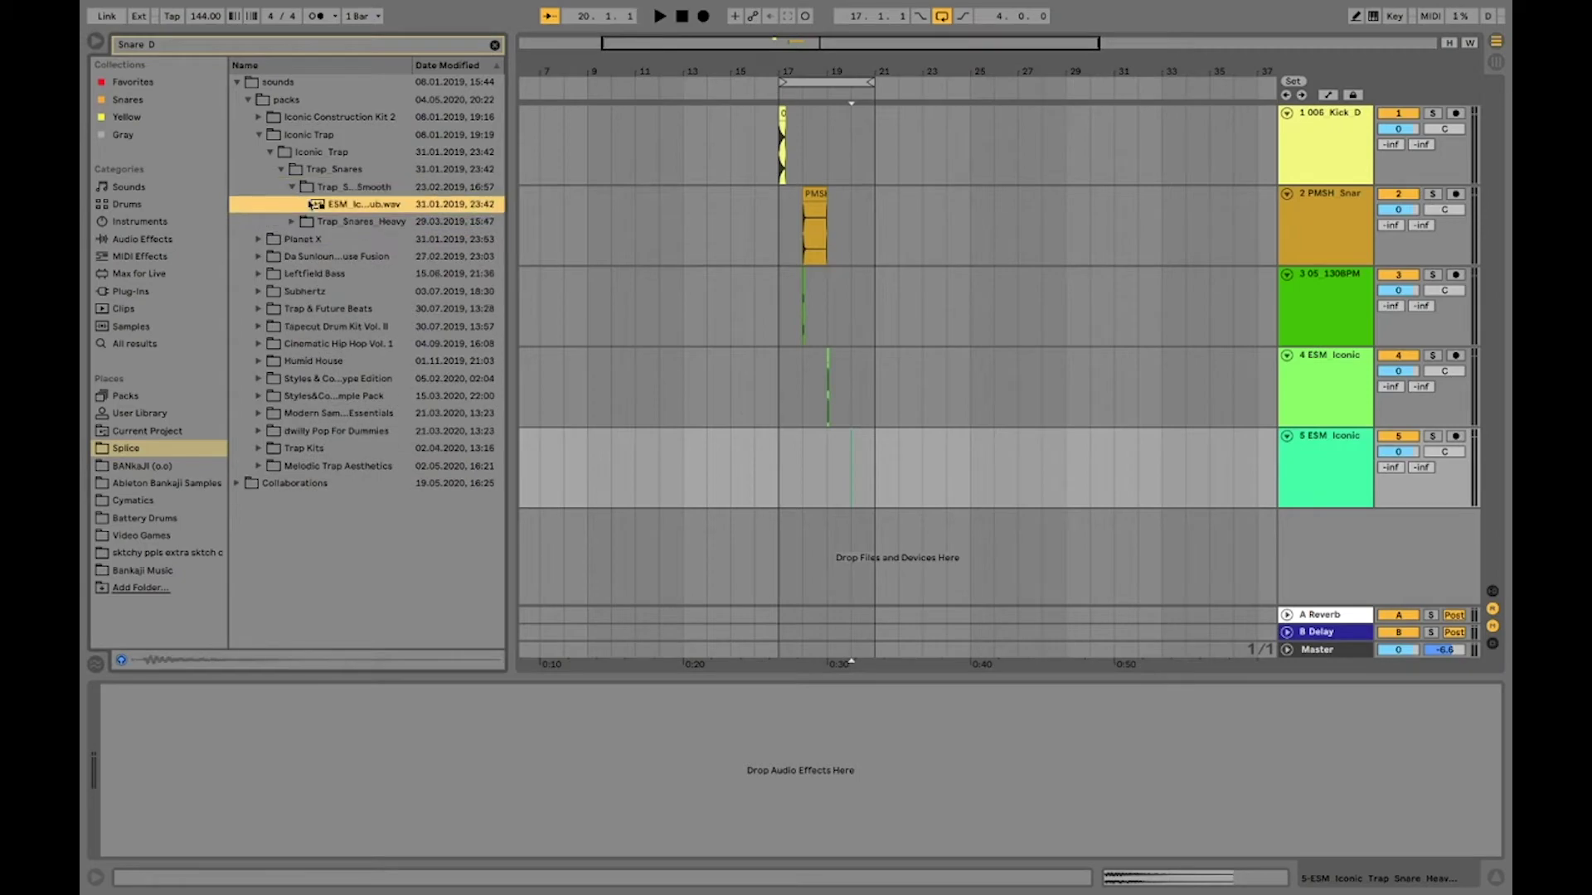
click(877, 455)
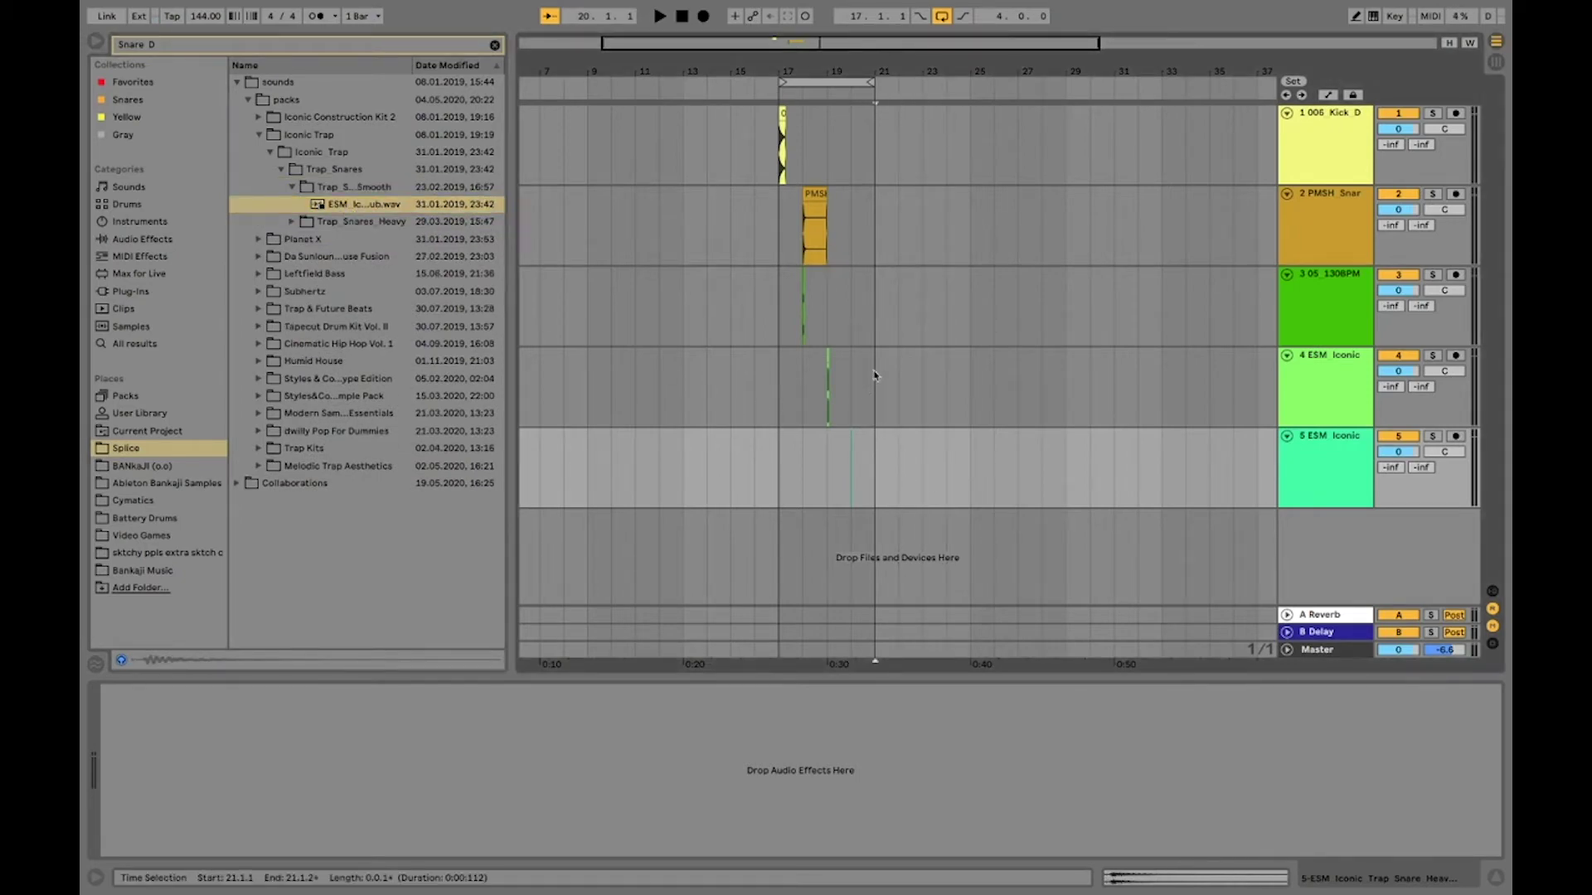
- Play back the kick and snare samples in the arrangement from bar 17
drag(817, 70, 680, 151)
click(578, 147)
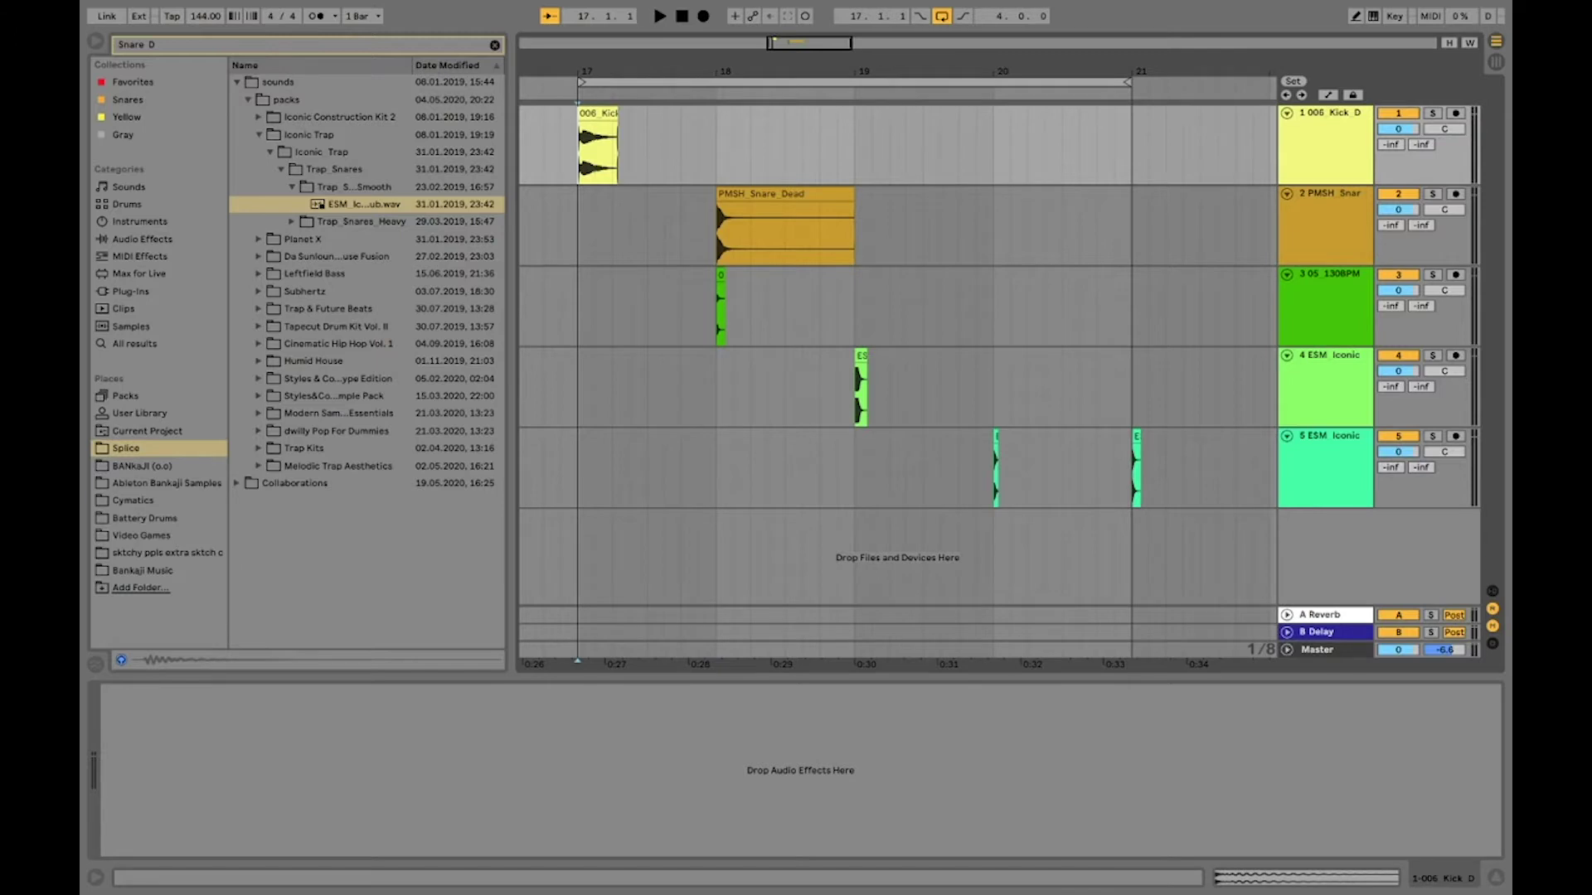
click(574, 212)
key(space)
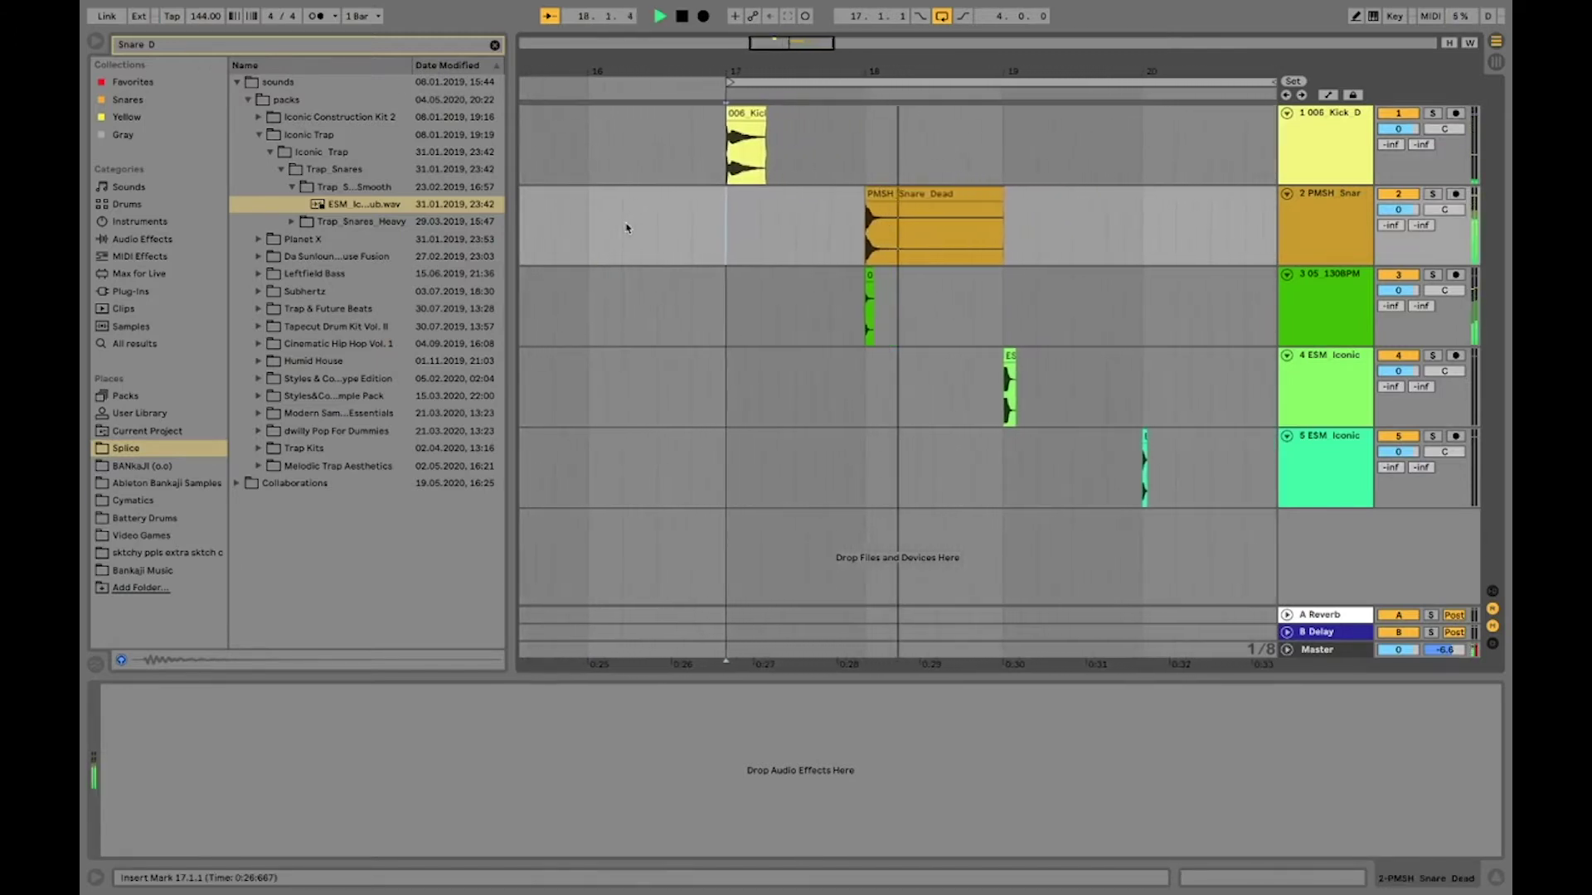
key(space)
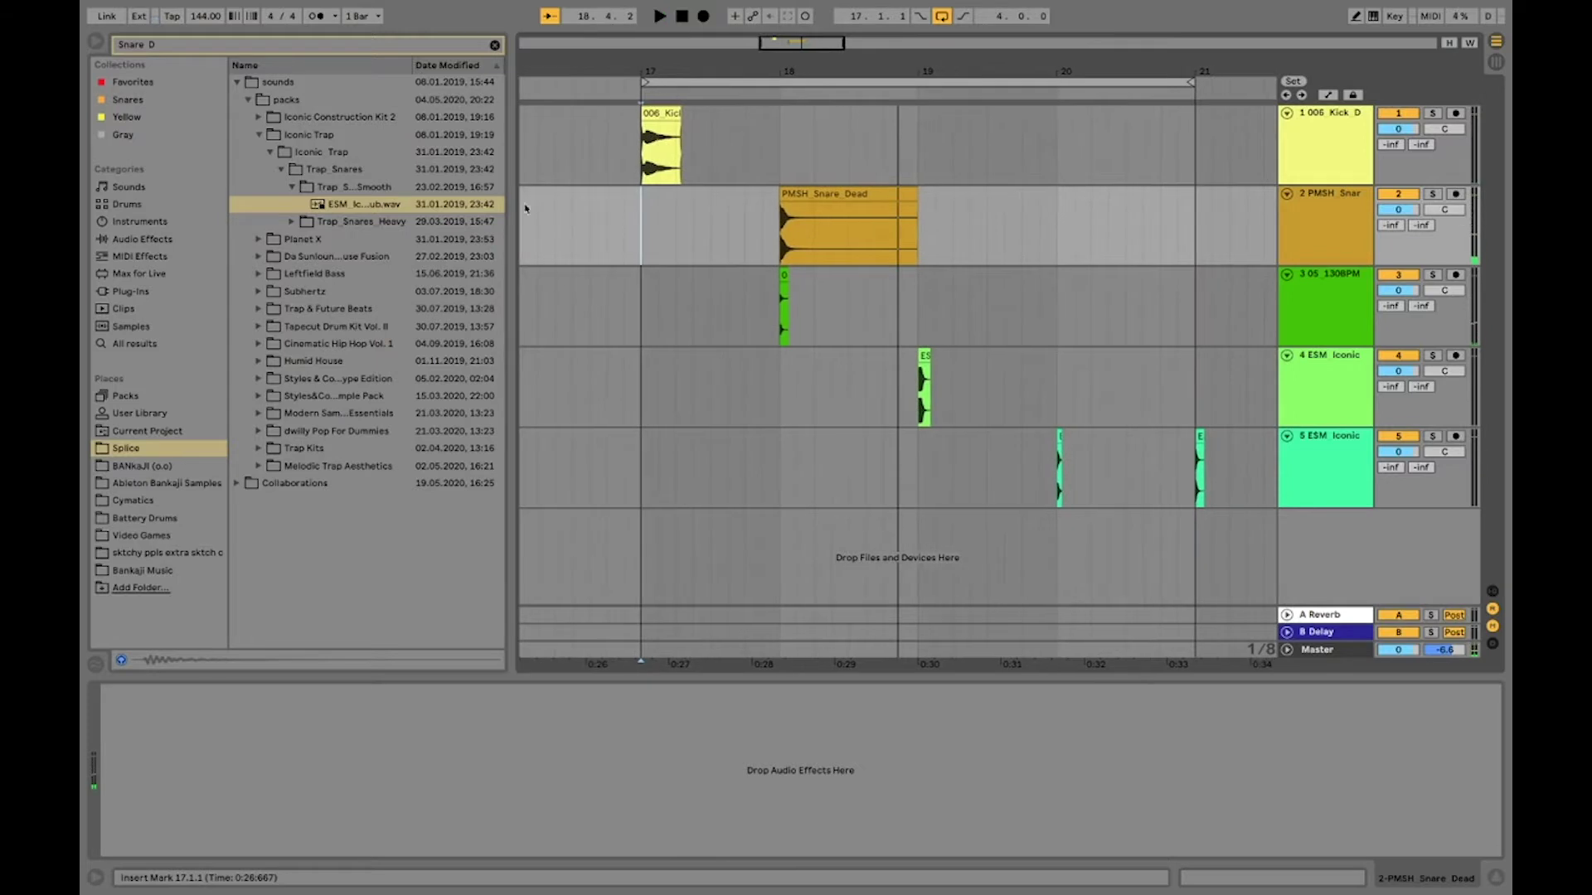
- Set the project tempo to 150 BPM
click(204, 16)
text(120)
key(Return)
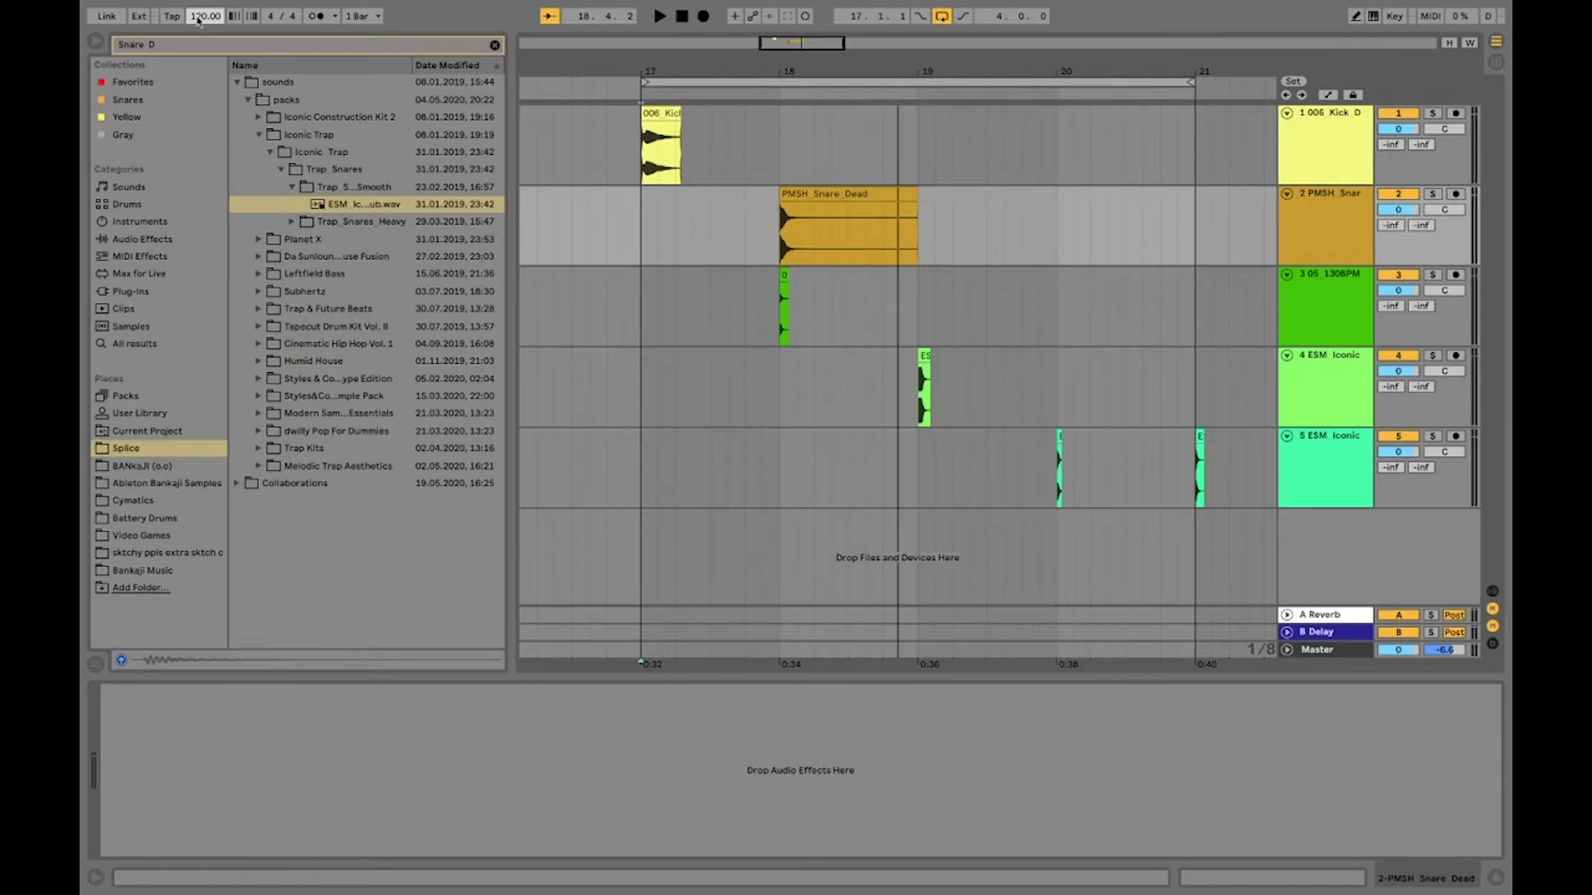
text(150)
key(Return)
- Turn off warping for the kick clip and the PMSH_Snare_Dead clip
drag(685, 71, 818, 103)
double_click(776, 113)
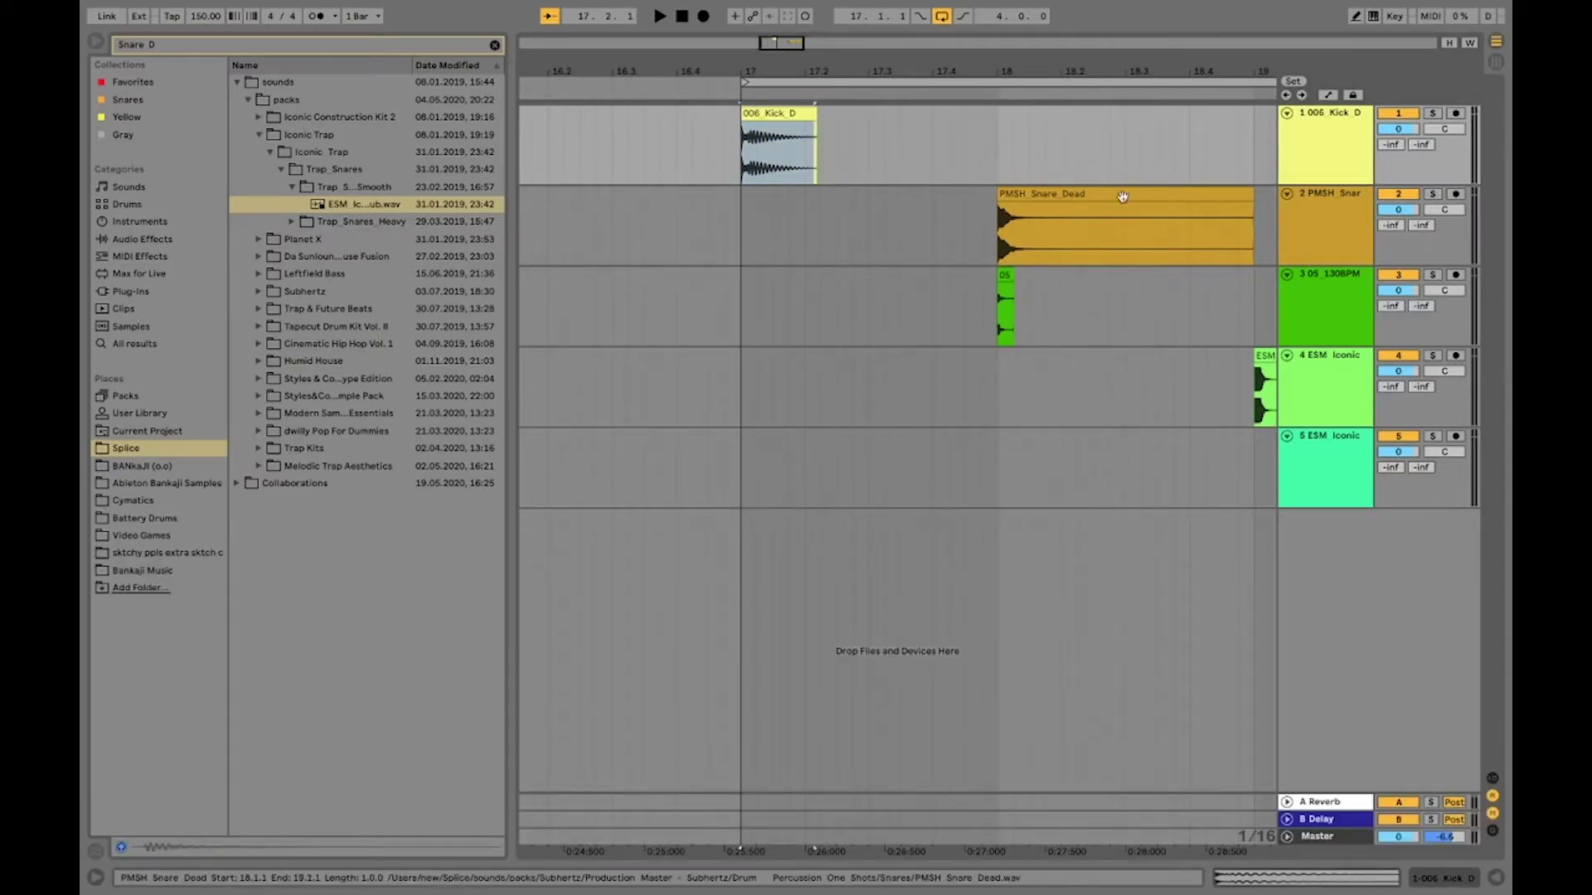
double_click(1114, 193)
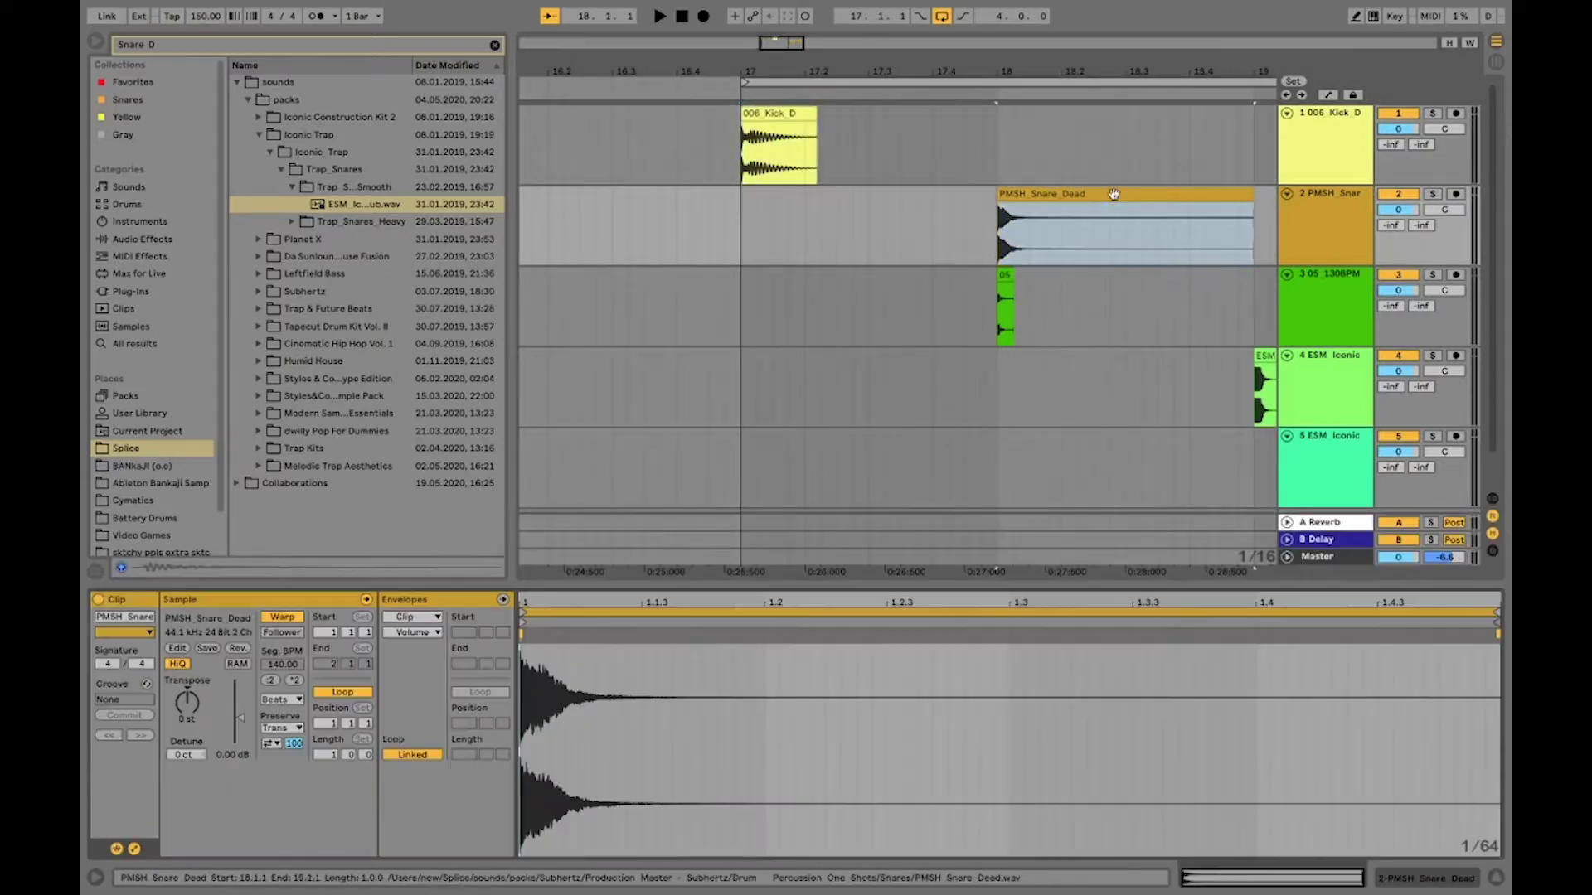
click(282, 618)
key(super+alt+l)
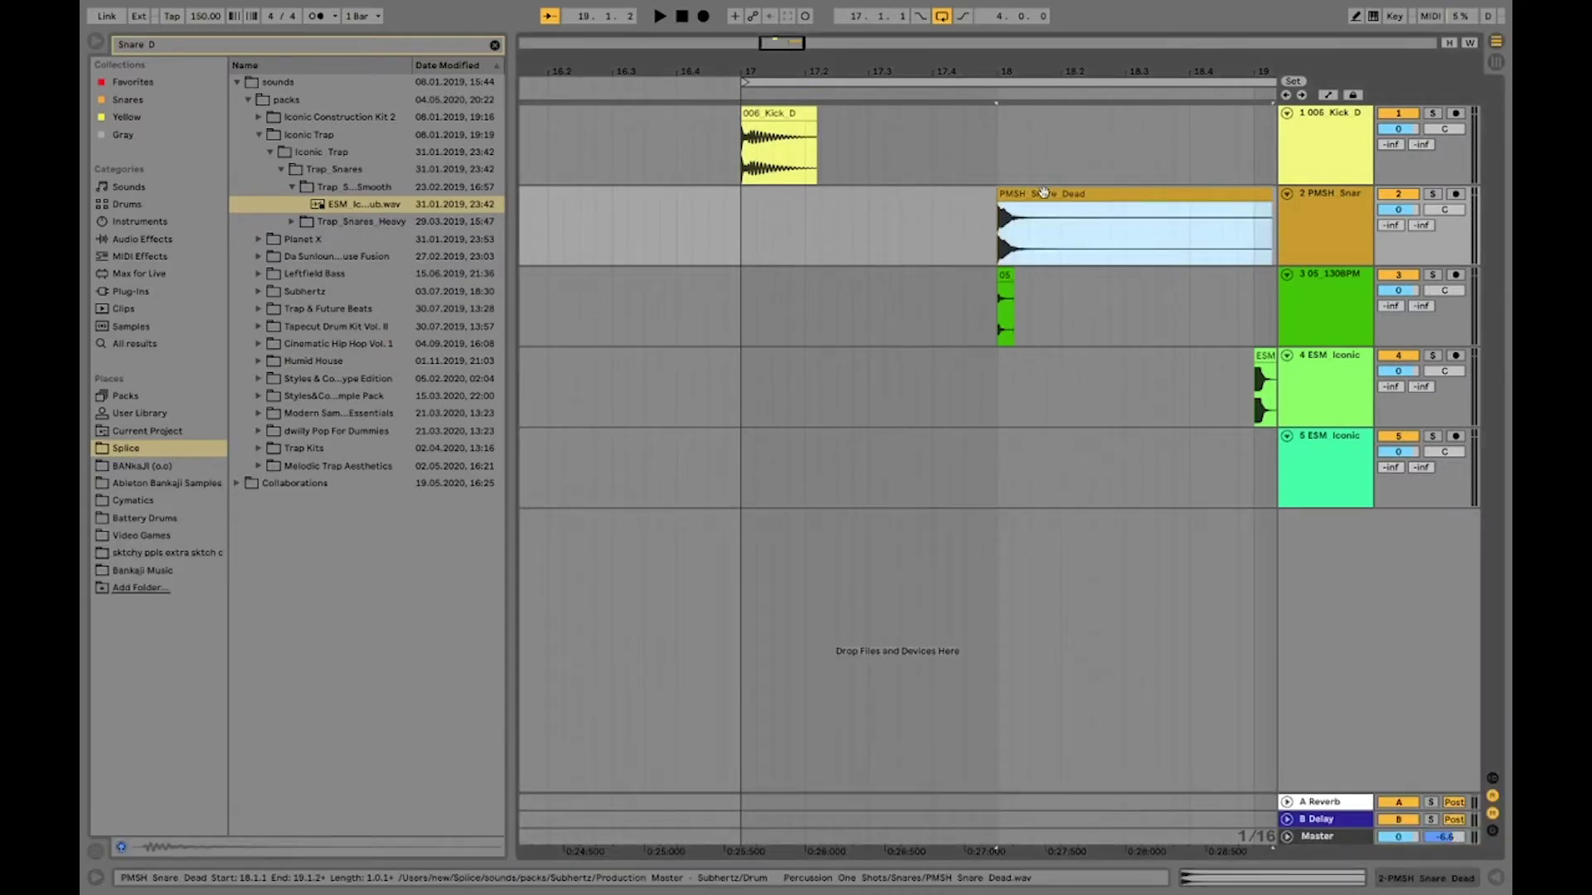
- Spread the snares over bar 17: PMSH_Snare_Dead at 17.3.1, the wood snare at 17.2.3 and the track 4 snare at 17.4.3
drag(1043, 192, 919, 204)
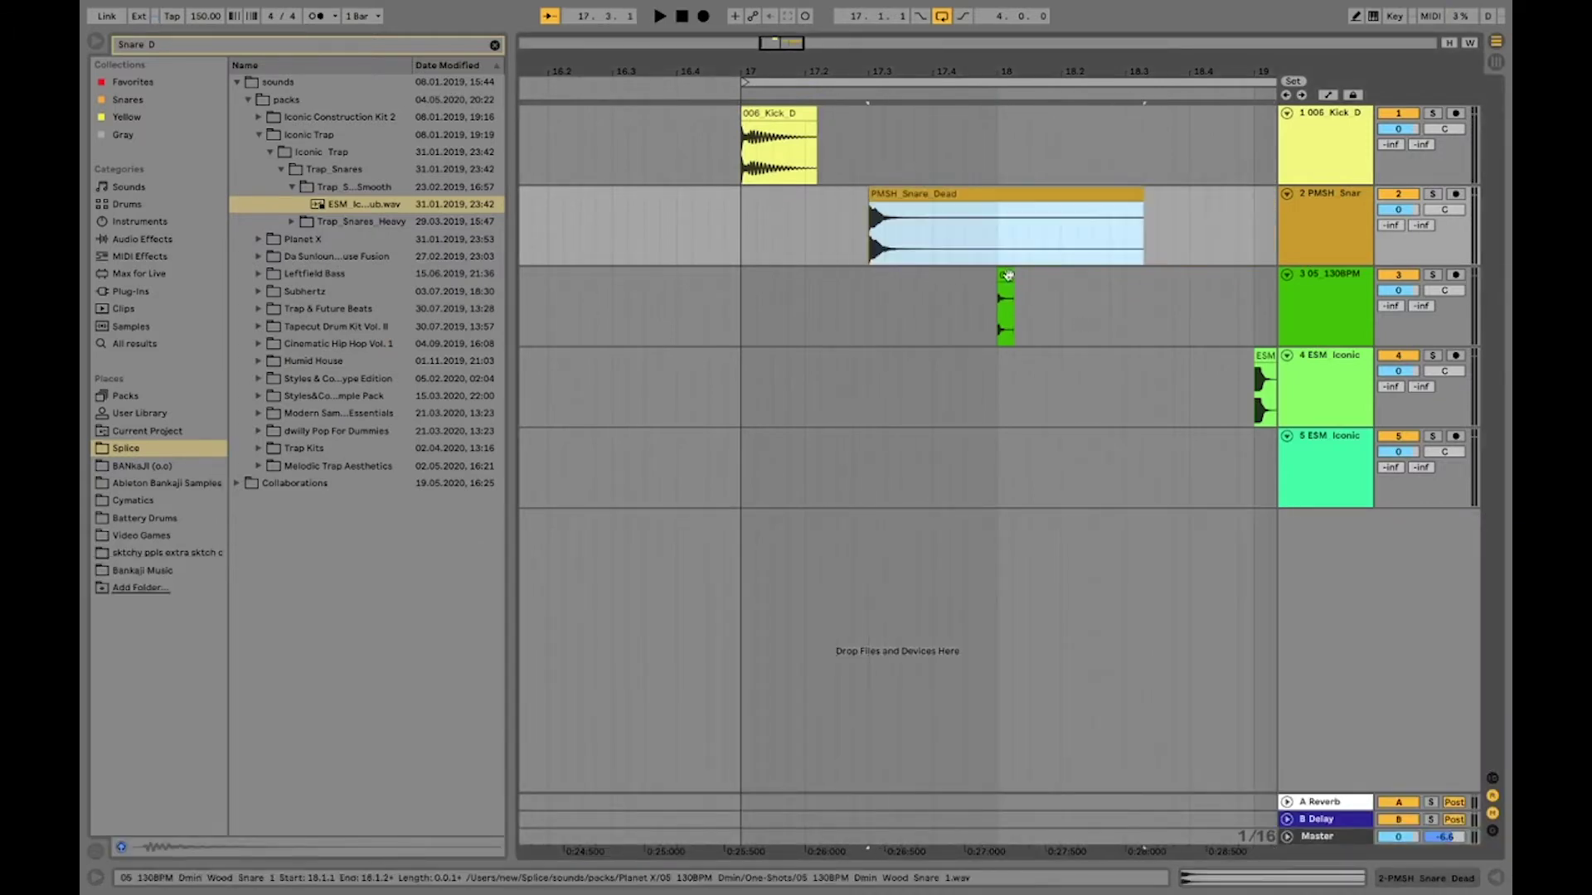
drag(1007, 276, 844, 282)
click(744, 250)
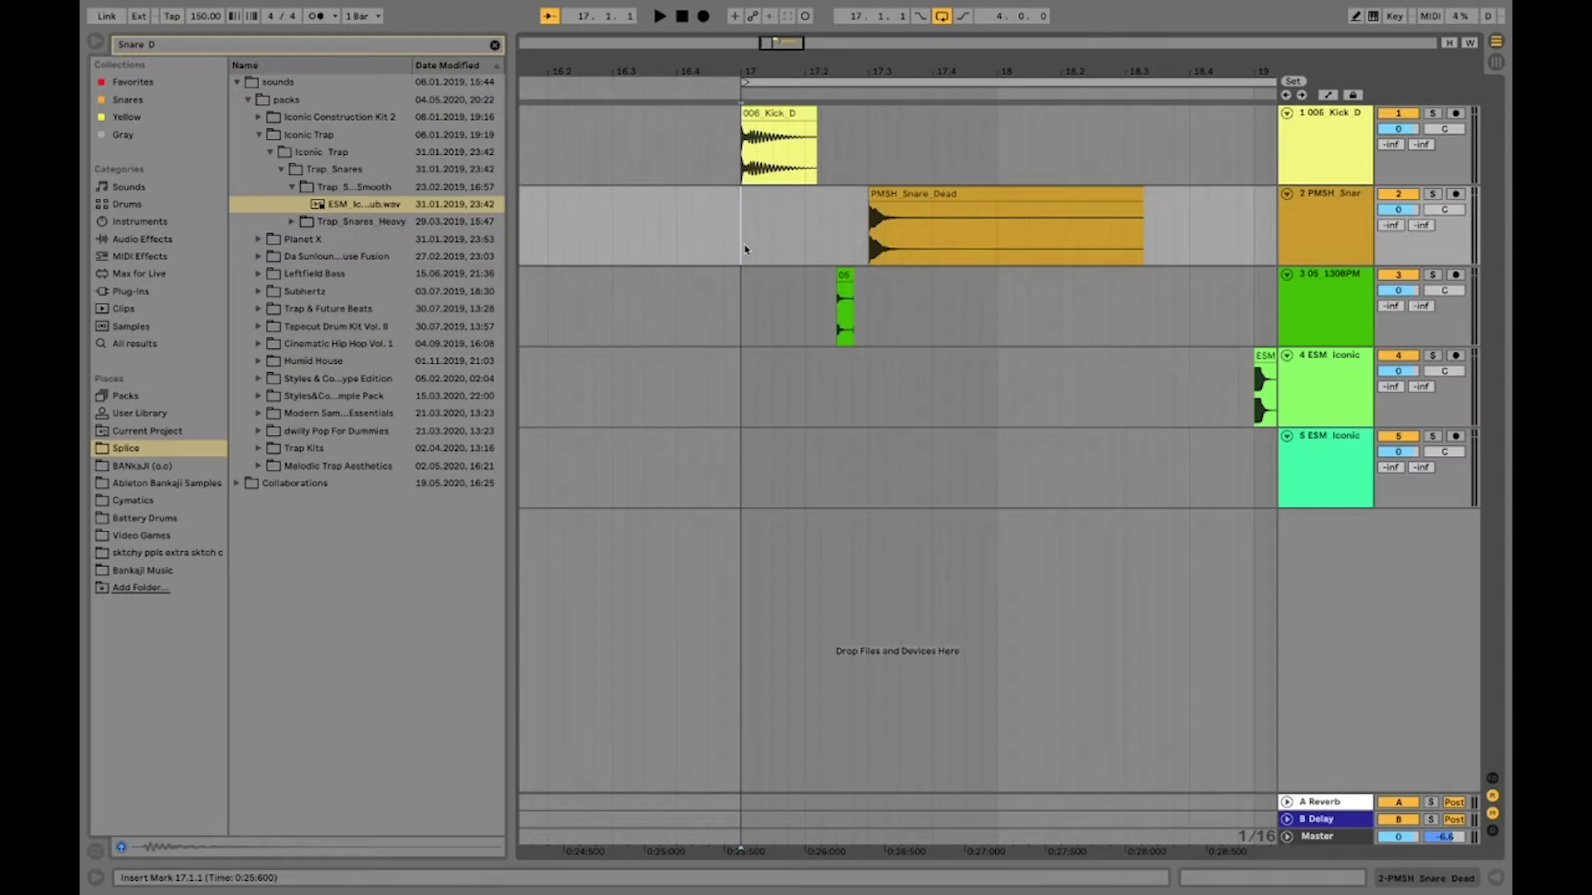
key(space)
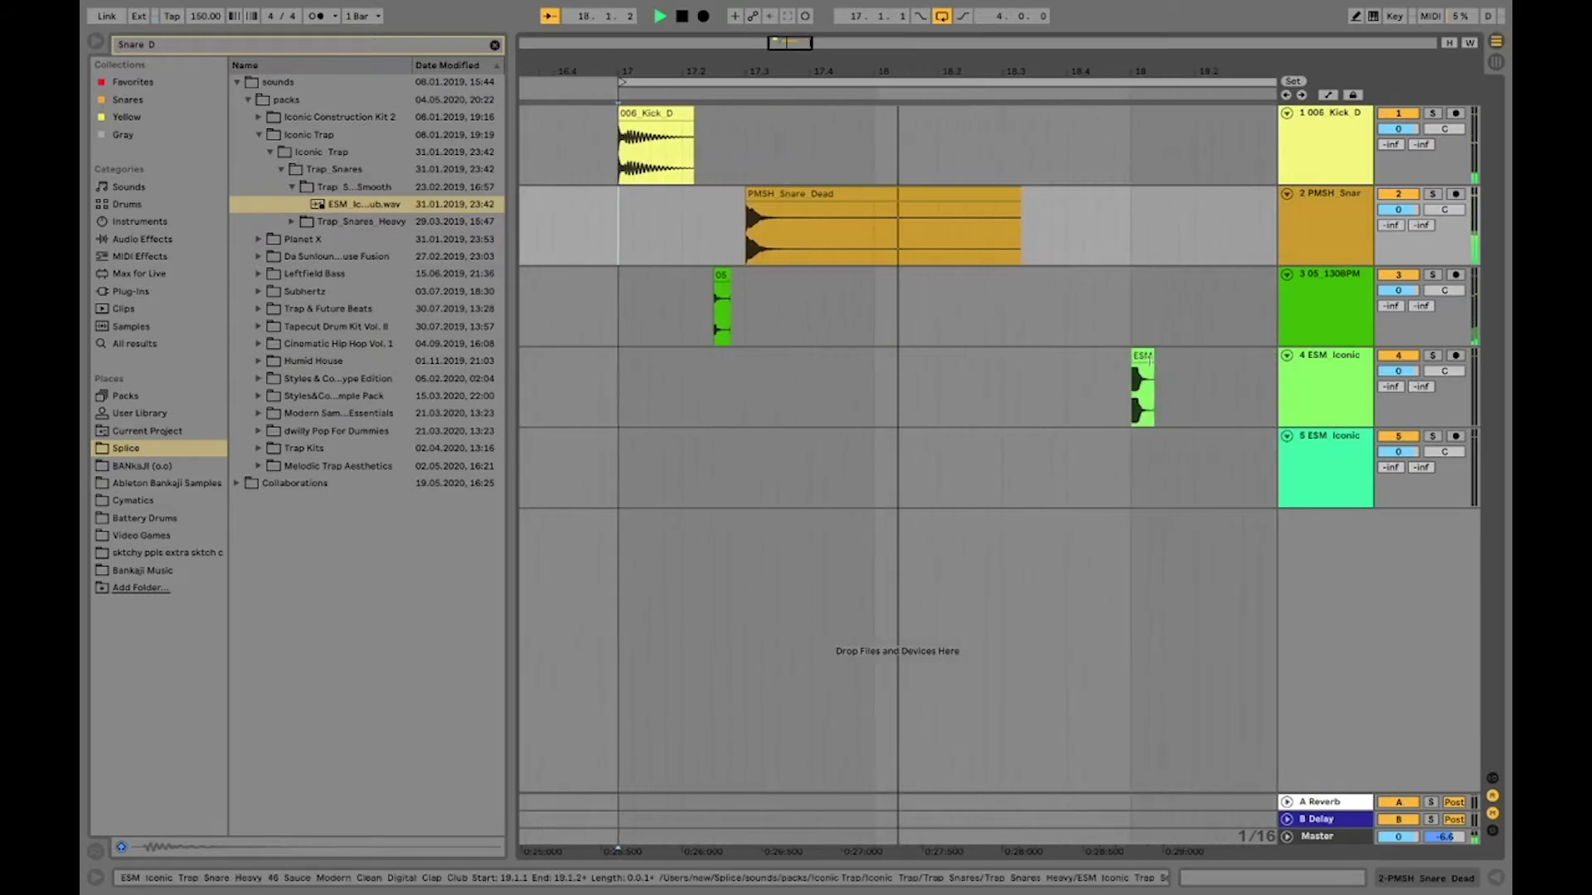
key(space)
drag(1144, 359, 844, 383)
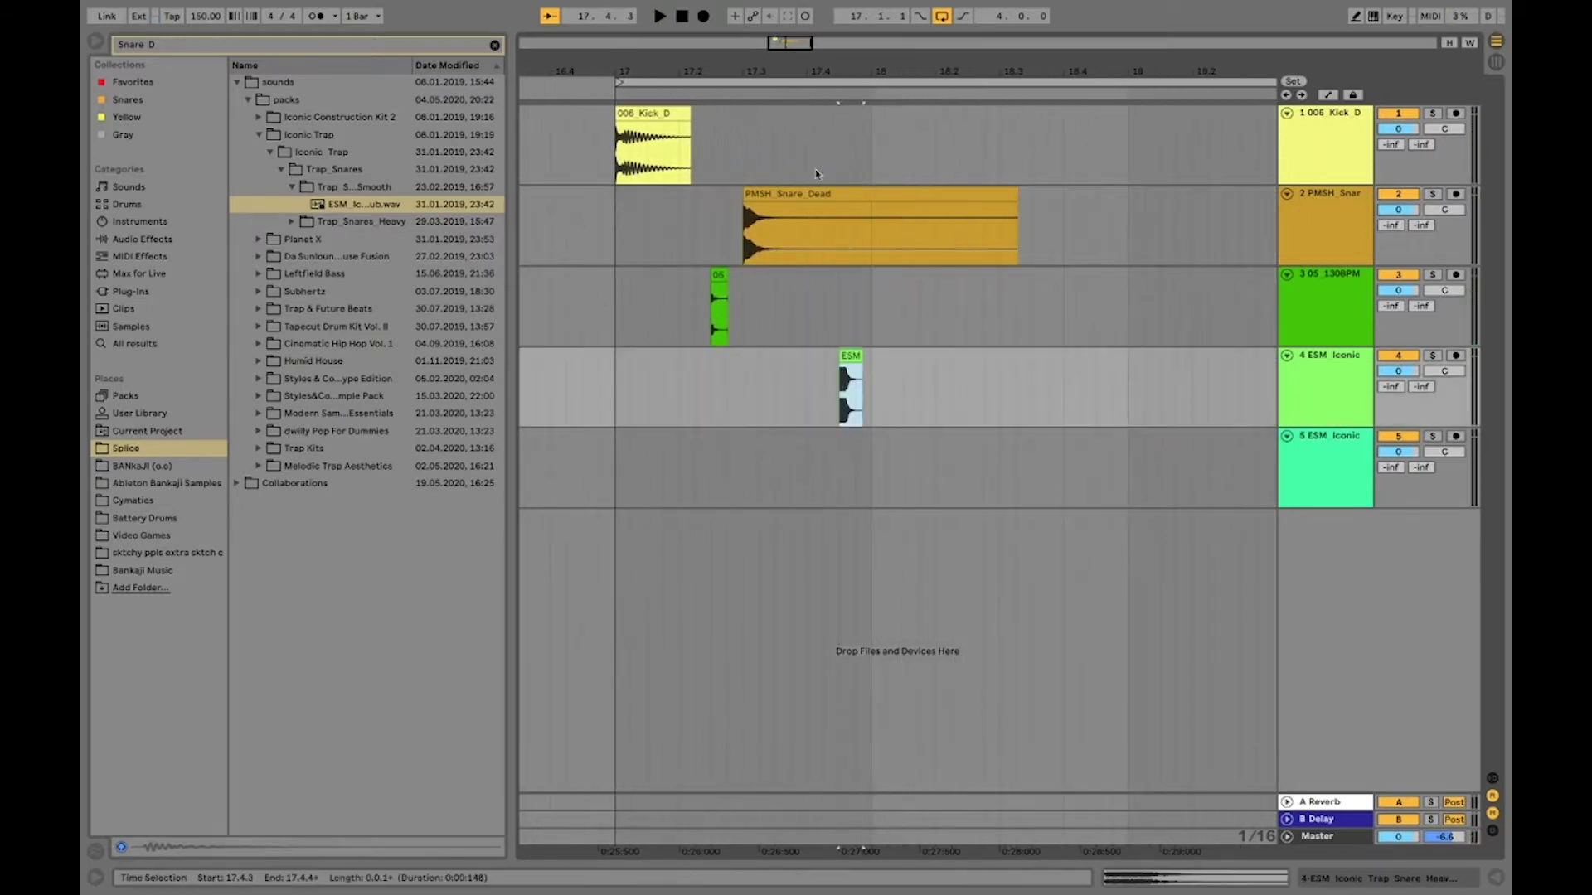
- Shorten the loop to two bars from bar 17 and shift both track 5 snares earlier, the first to 18.2.3
key(minus)
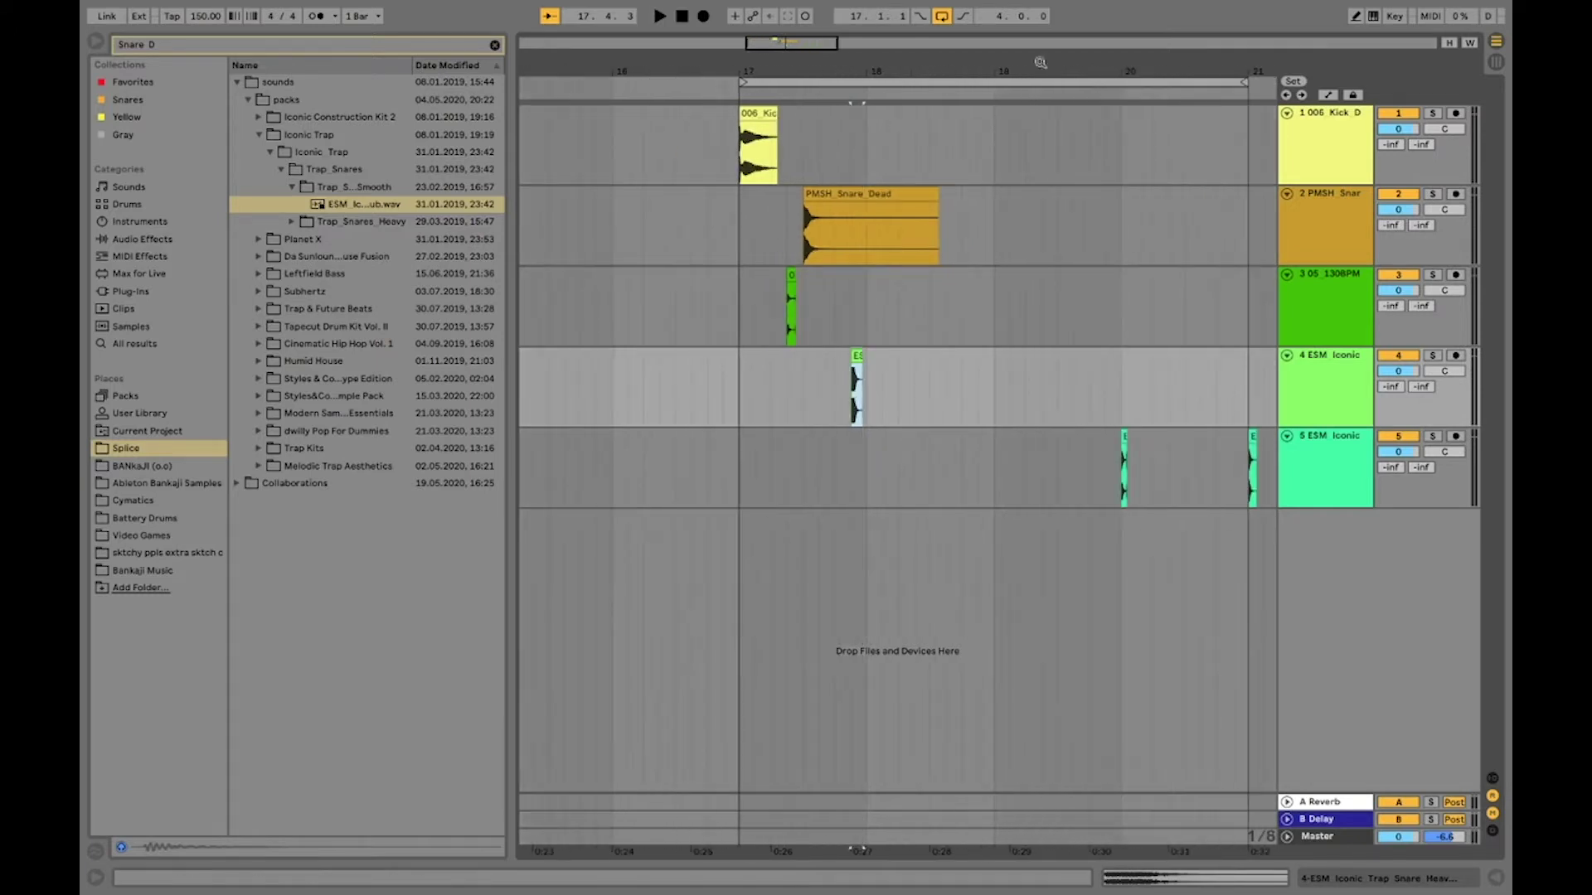
drag(1243, 82, 994, 105)
drag(1088, 466, 1027, 448)
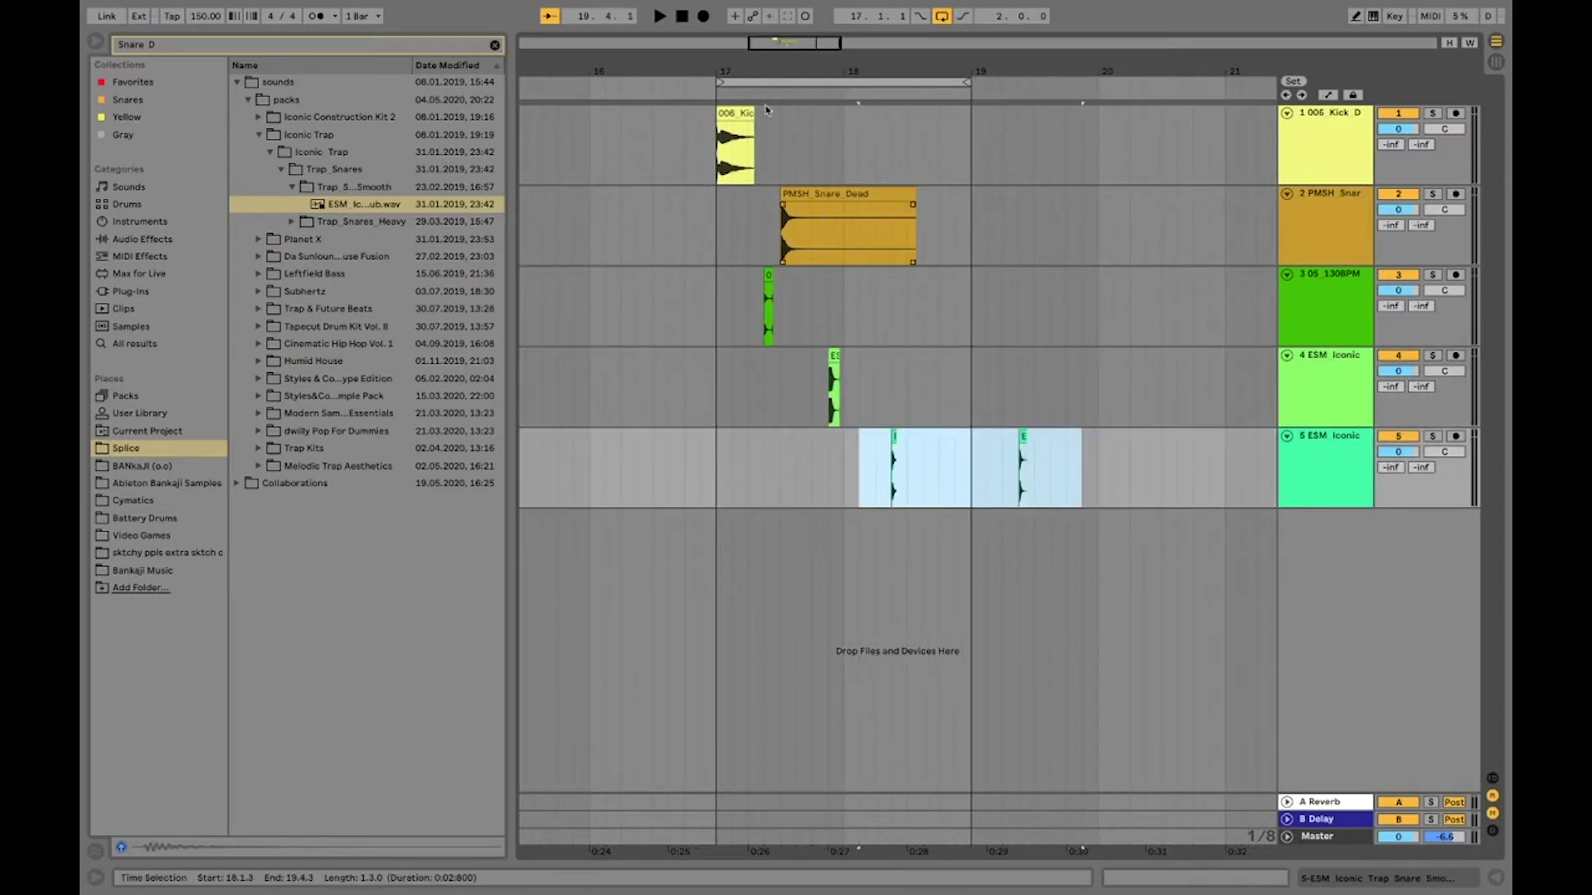
- Hide the browser and play the two-bar loop from bar 17
drag(775, 53, 775, 67)
key(ctrl+alt+b)
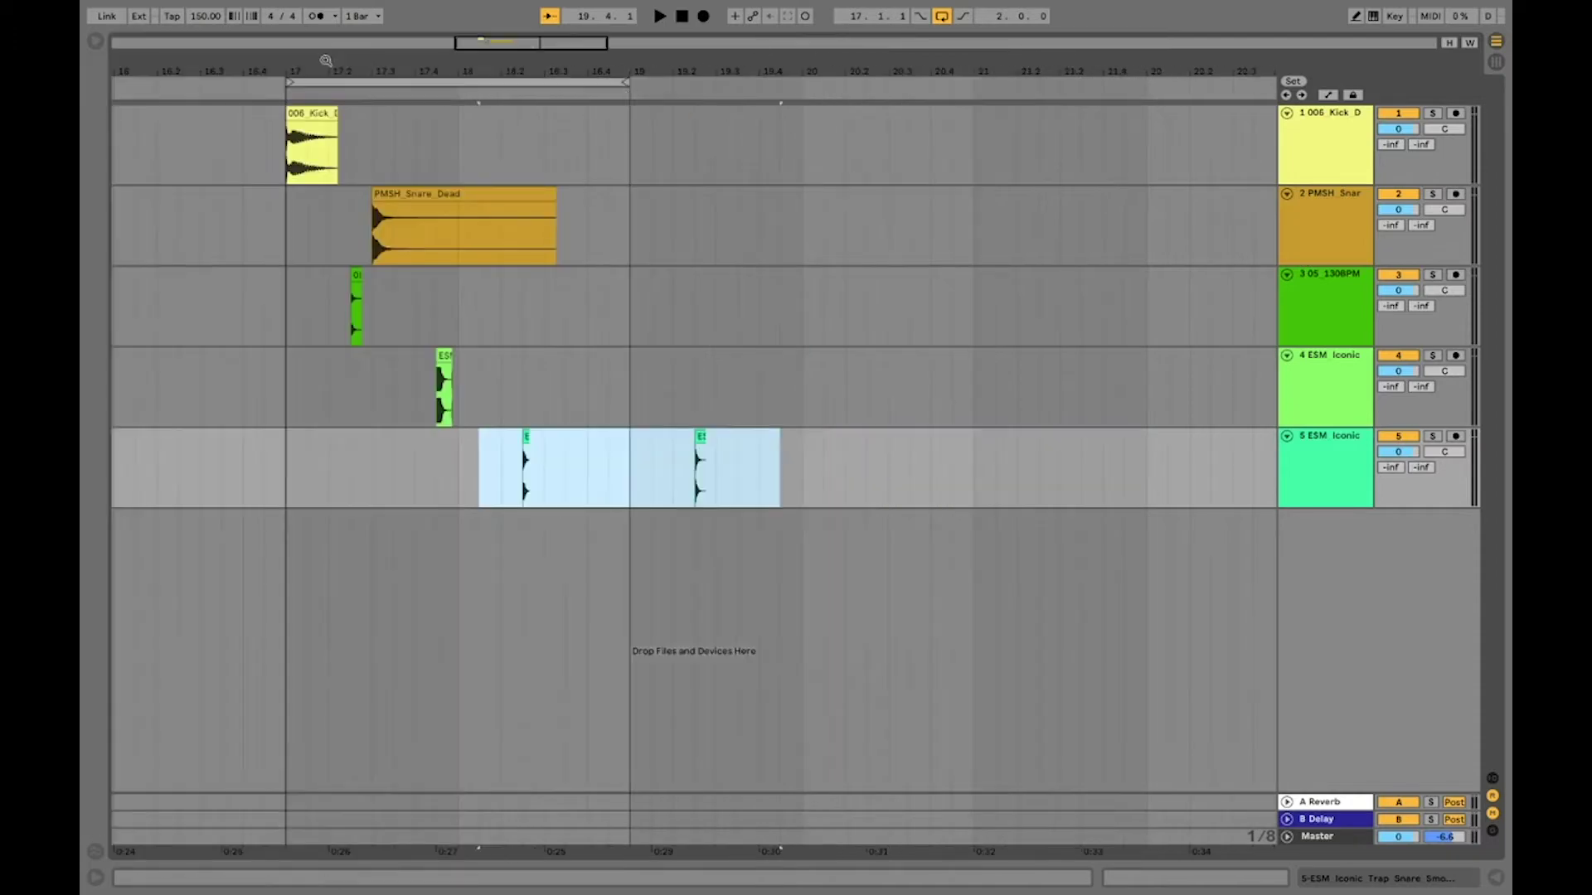
drag(326, 61, 620, 61)
click(575, 150)
key(space)
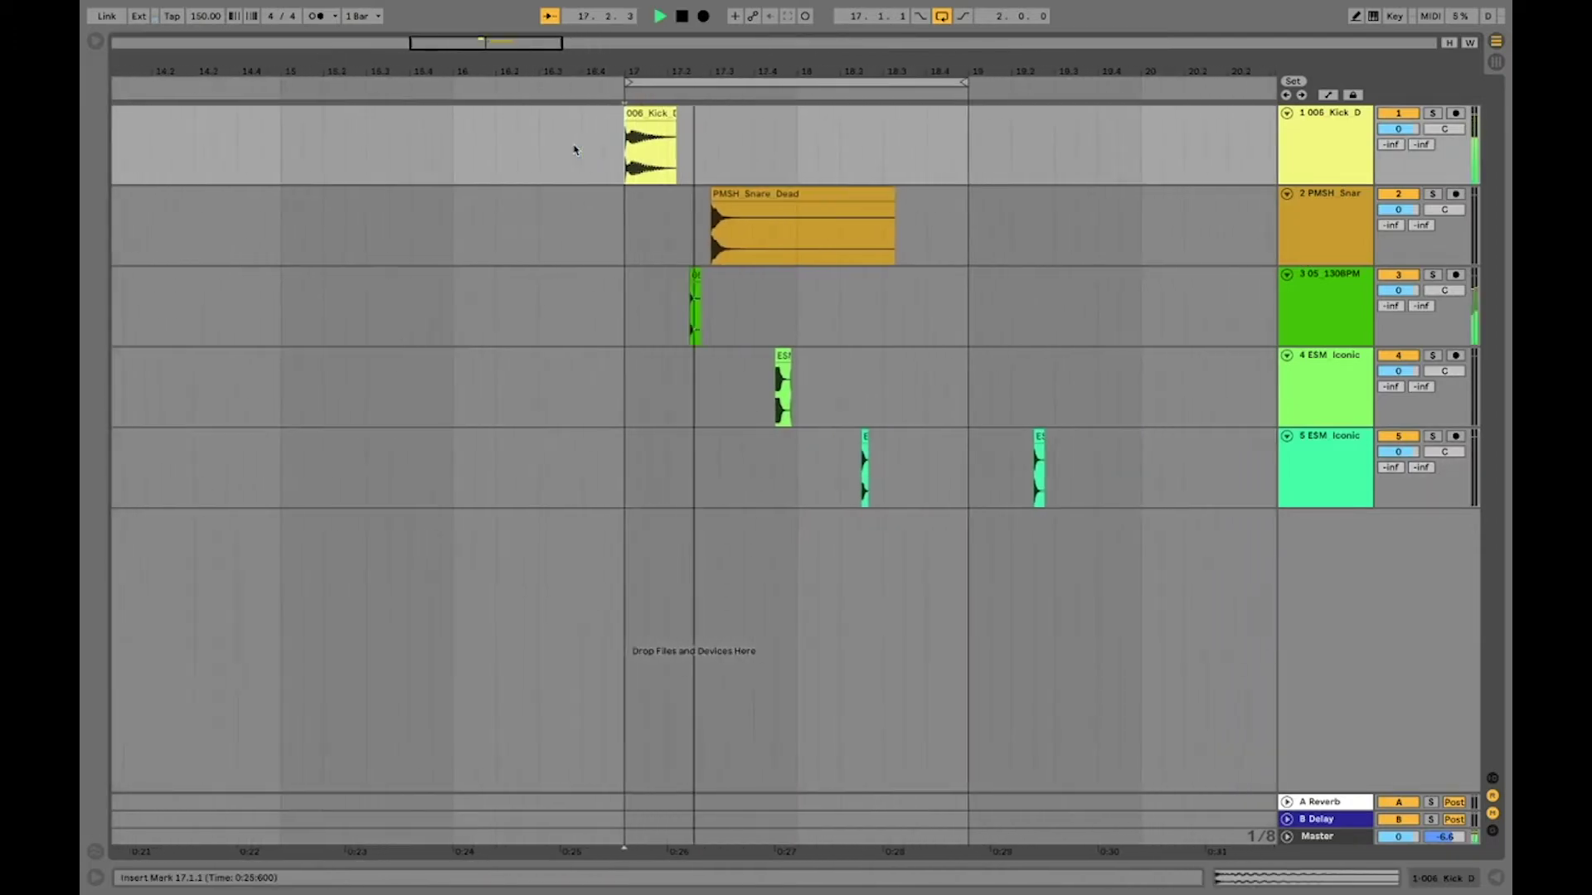
key(Tab)
key(Tab)
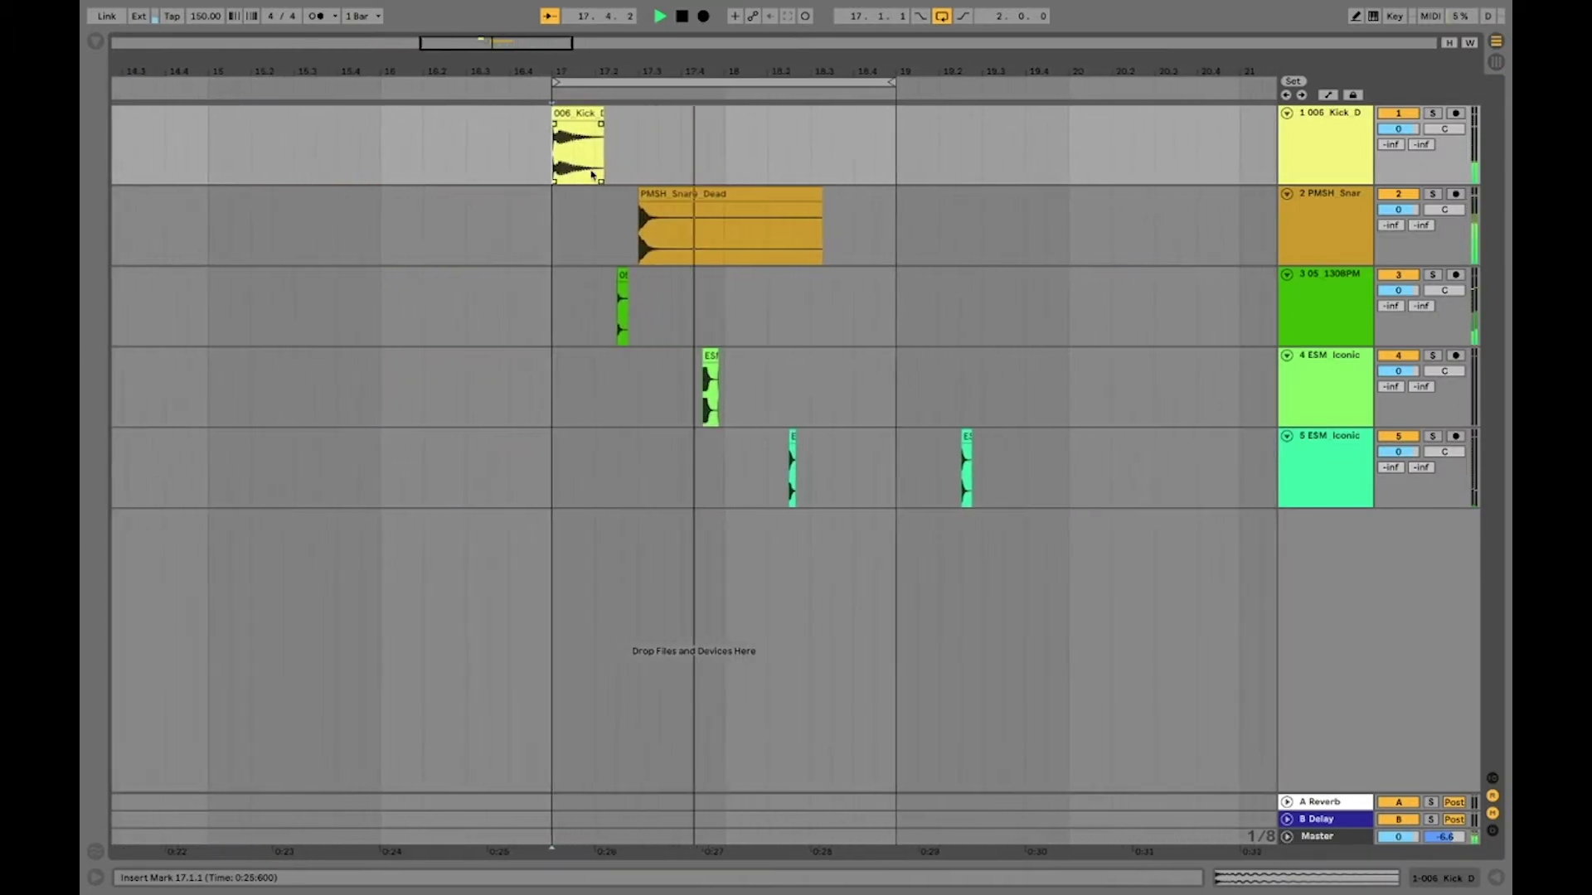
key(space)
- Move the first track 5 snare to 17.4.3 and the track 4 snare to 18.3.1
click(715, 436)
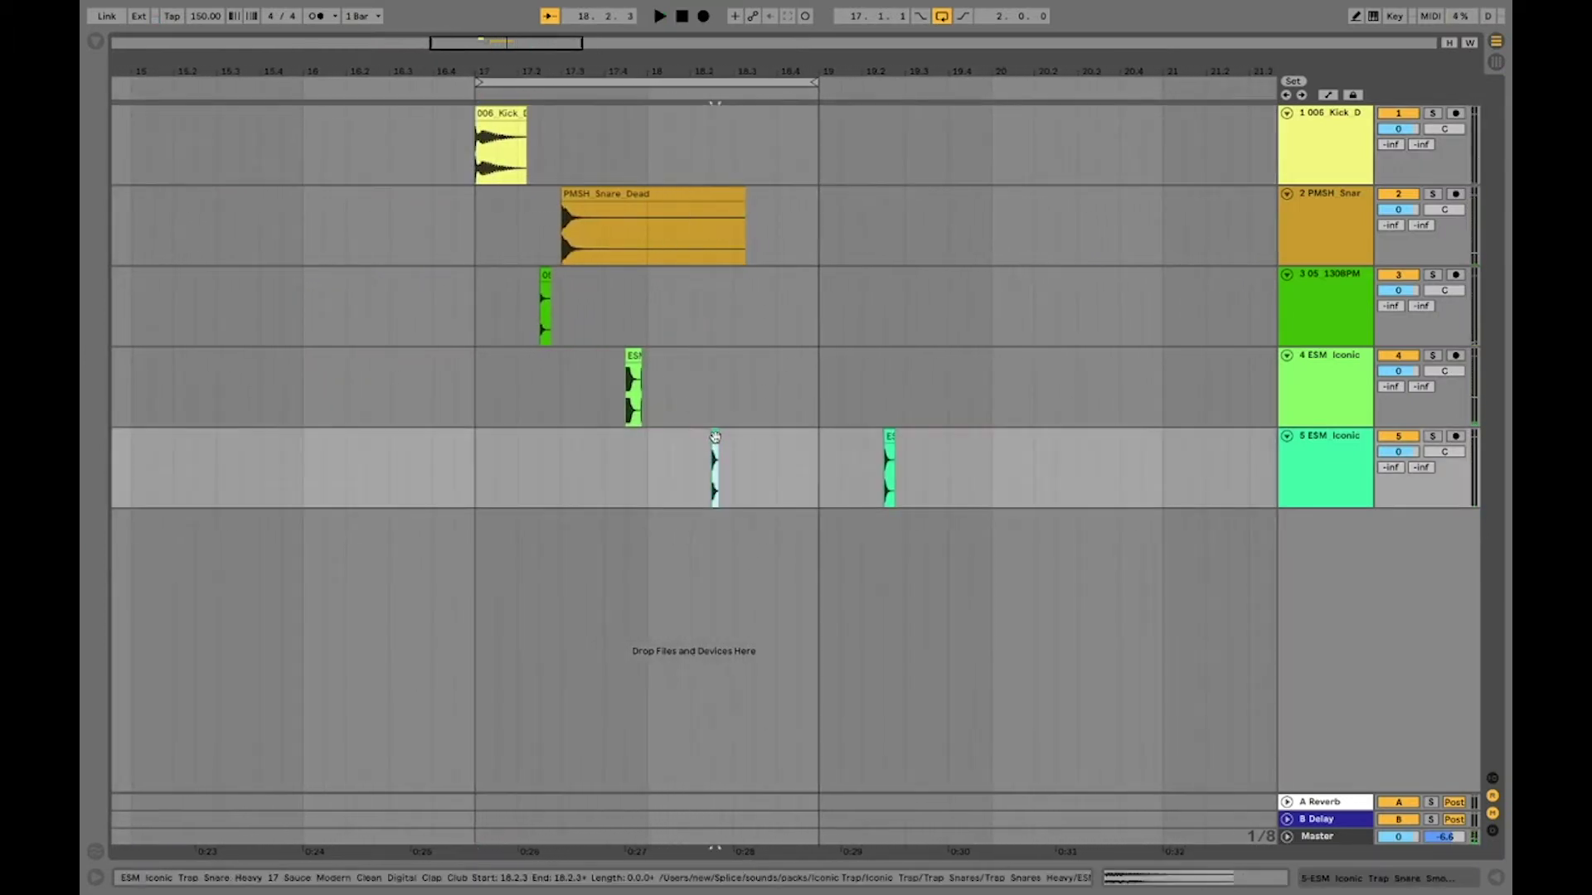
drag(715, 436, 631, 437)
click(634, 359)
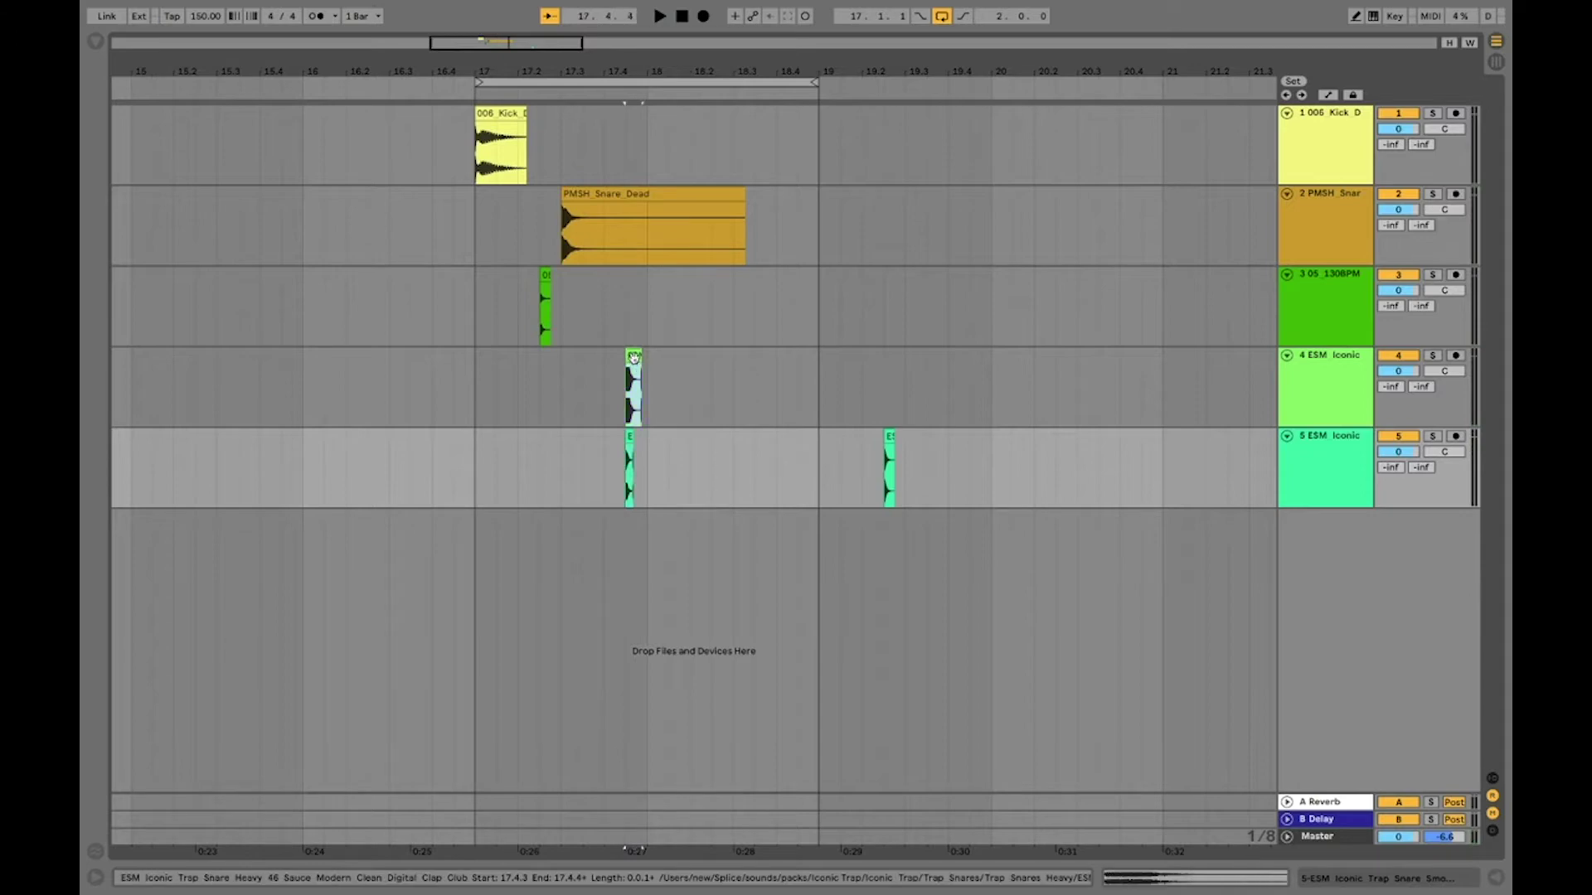
drag(633, 358, 742, 358)
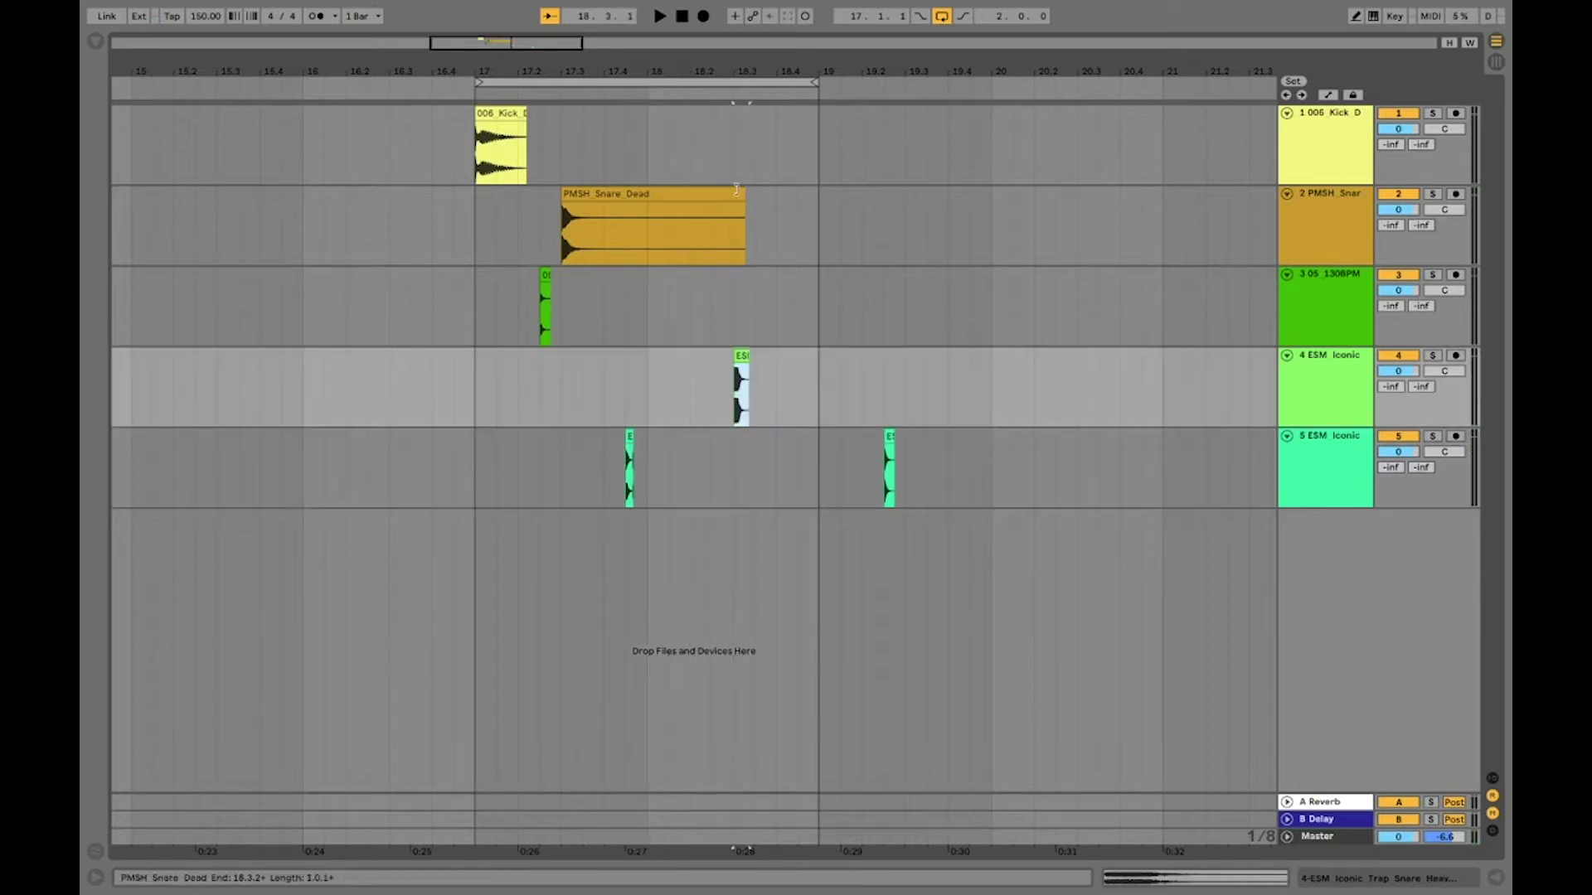
- Trim PMSH_Snare_Dead to end at bar 18 with a fade-out, and duplicate it to 18.3.1
drag(736, 189, 648, 212)
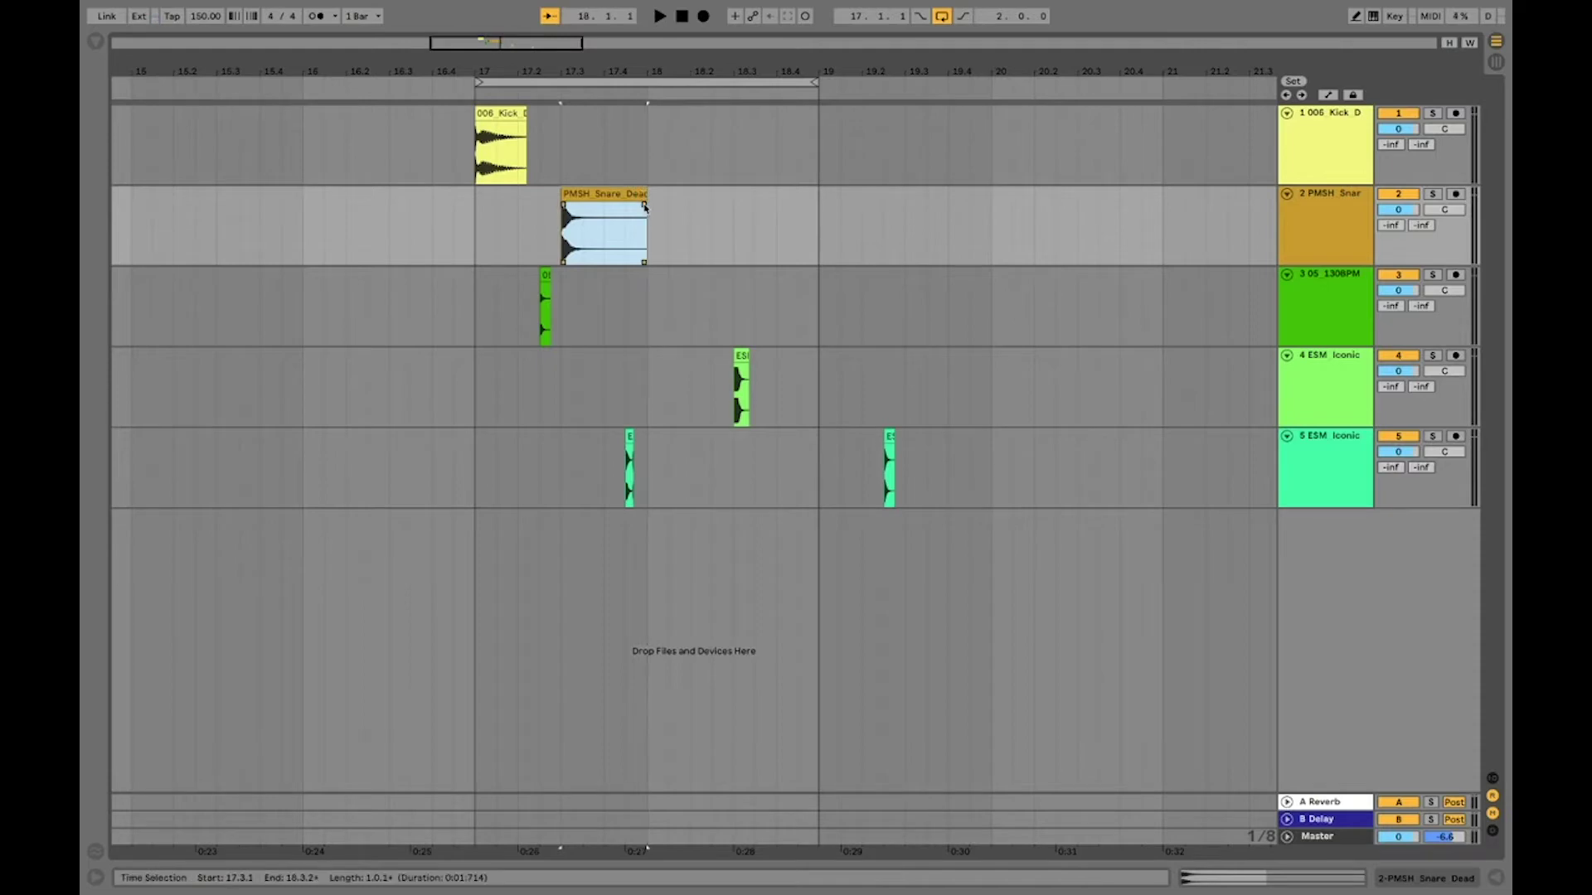
click(728, 228)
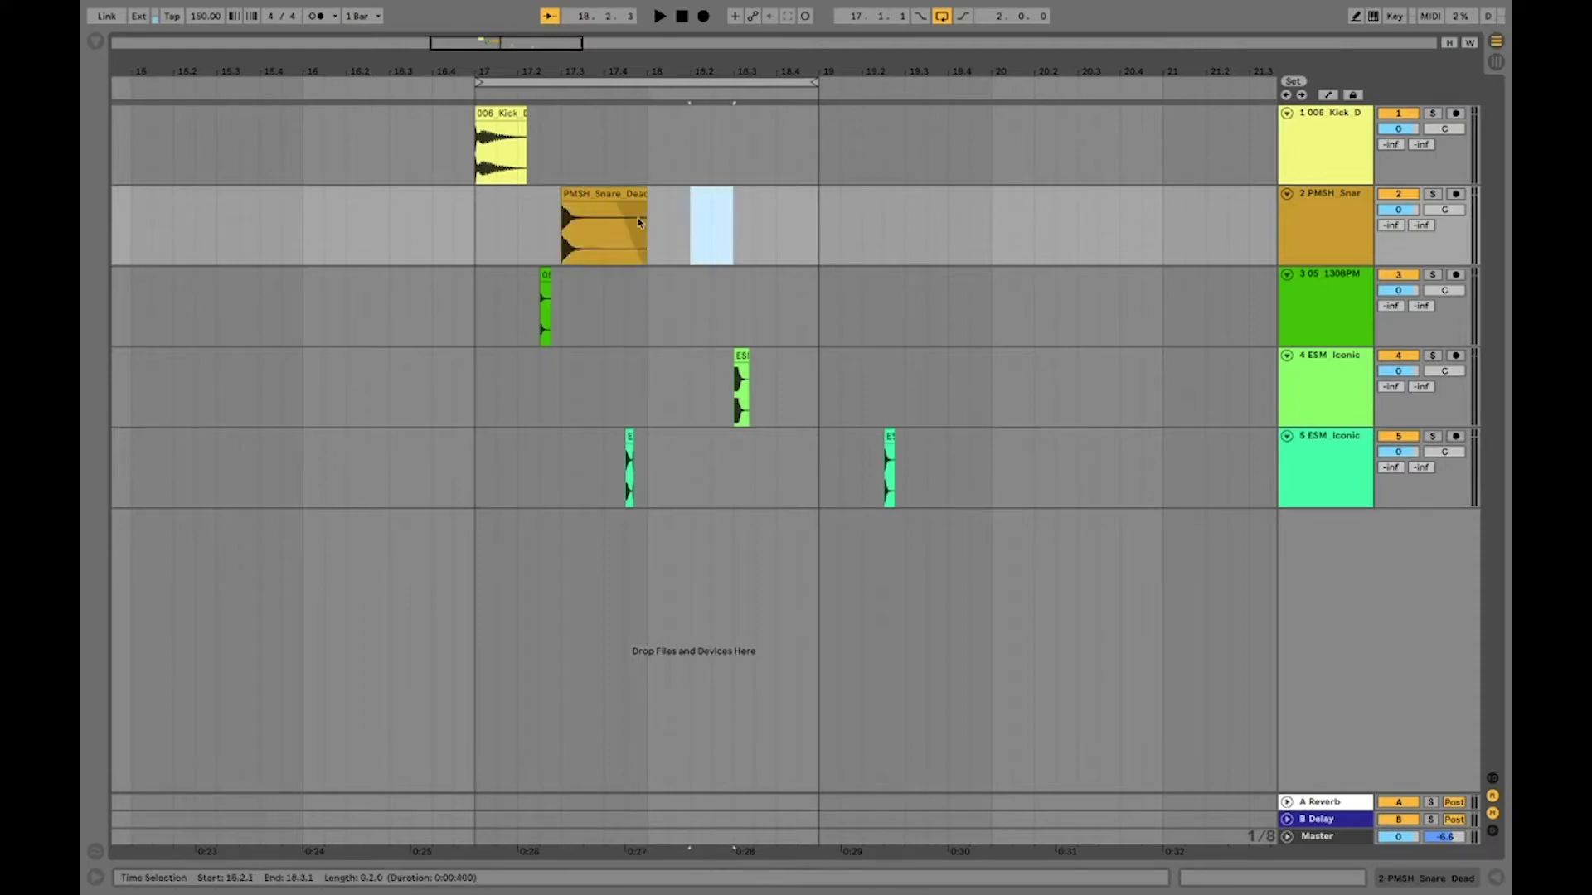
shift+click(564, 216)
key(ctrl+d)
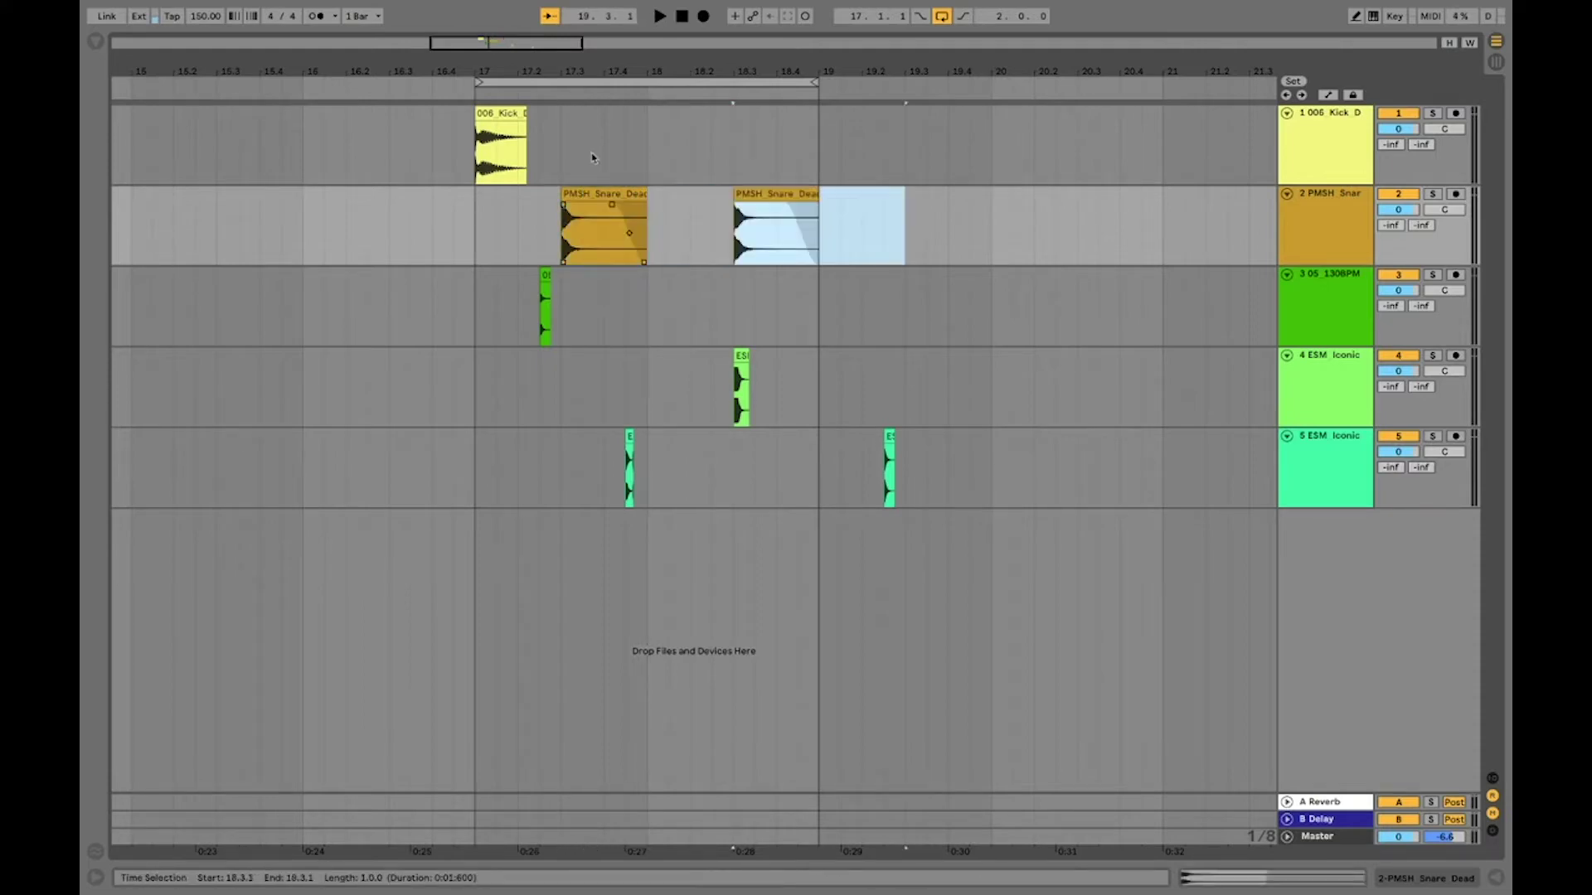
- Paste a copy of the kick at 18.2.1 and detune the copy slightly downward
click(501, 141)
key(ctrl+c)
click(693, 131)
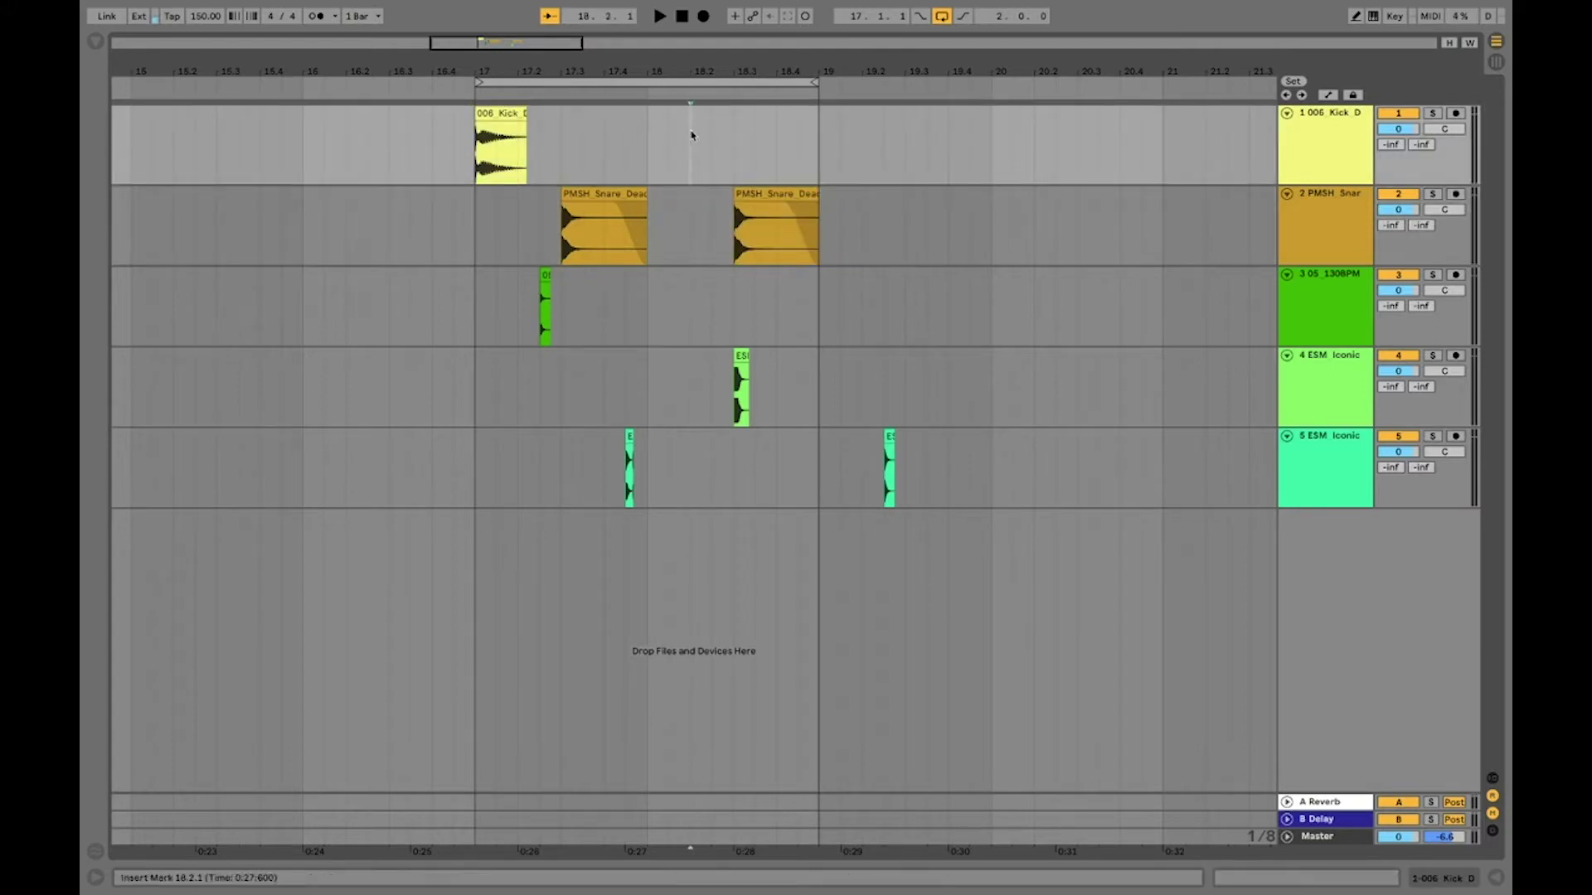
key(ctrl+v)
double_click(696, 133)
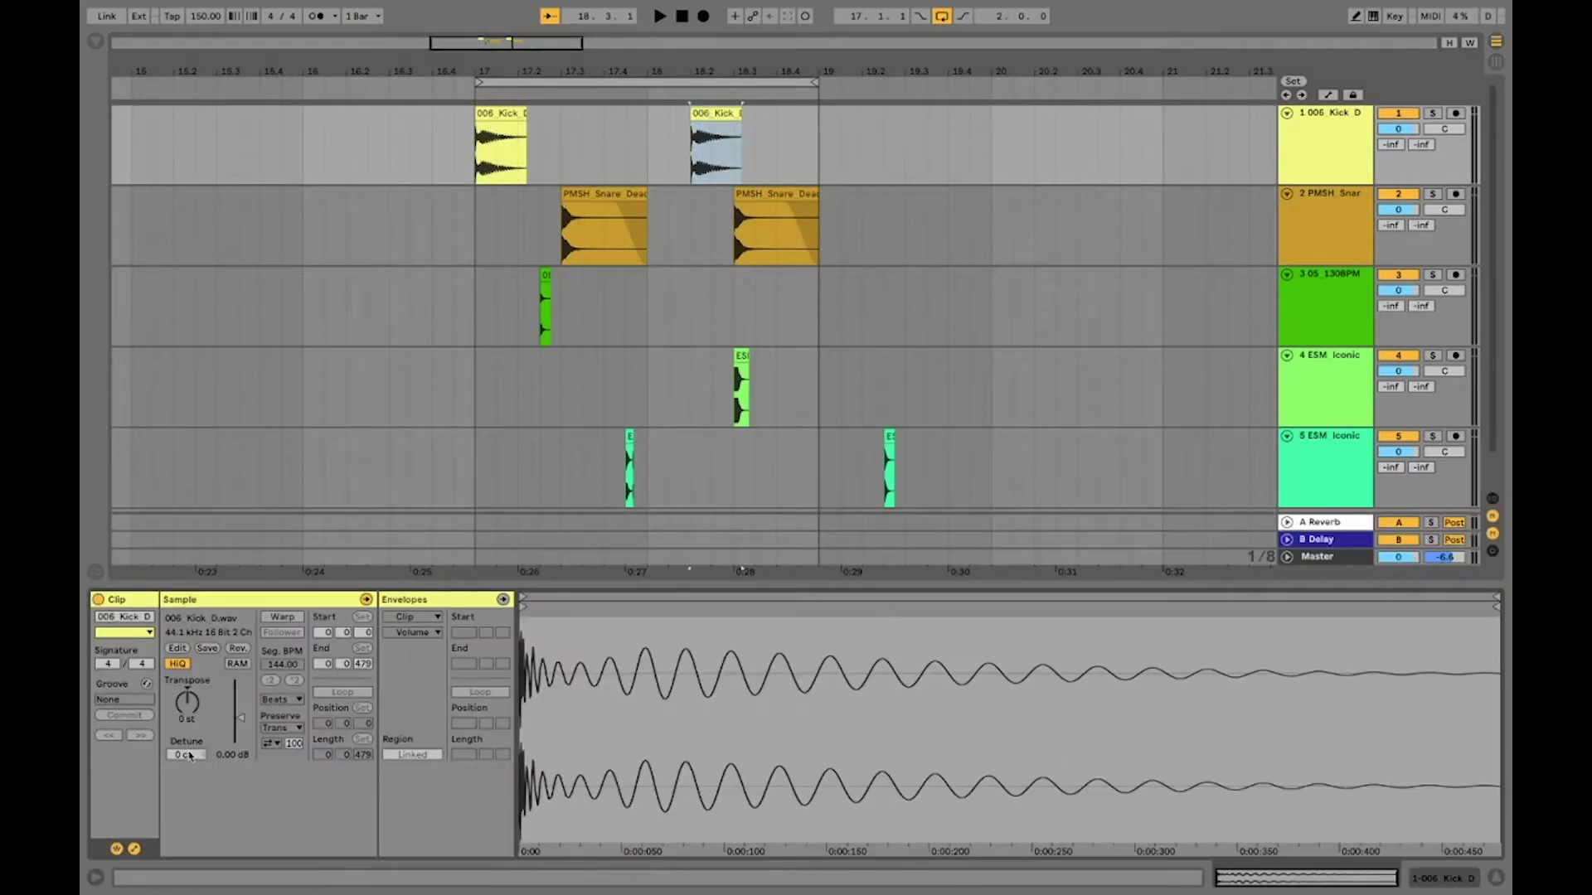
drag(189, 756, 189, 762)
- Detune the second PMSH_Snare_Dead clip to -7 ct and close the clip view
click(738, 228)
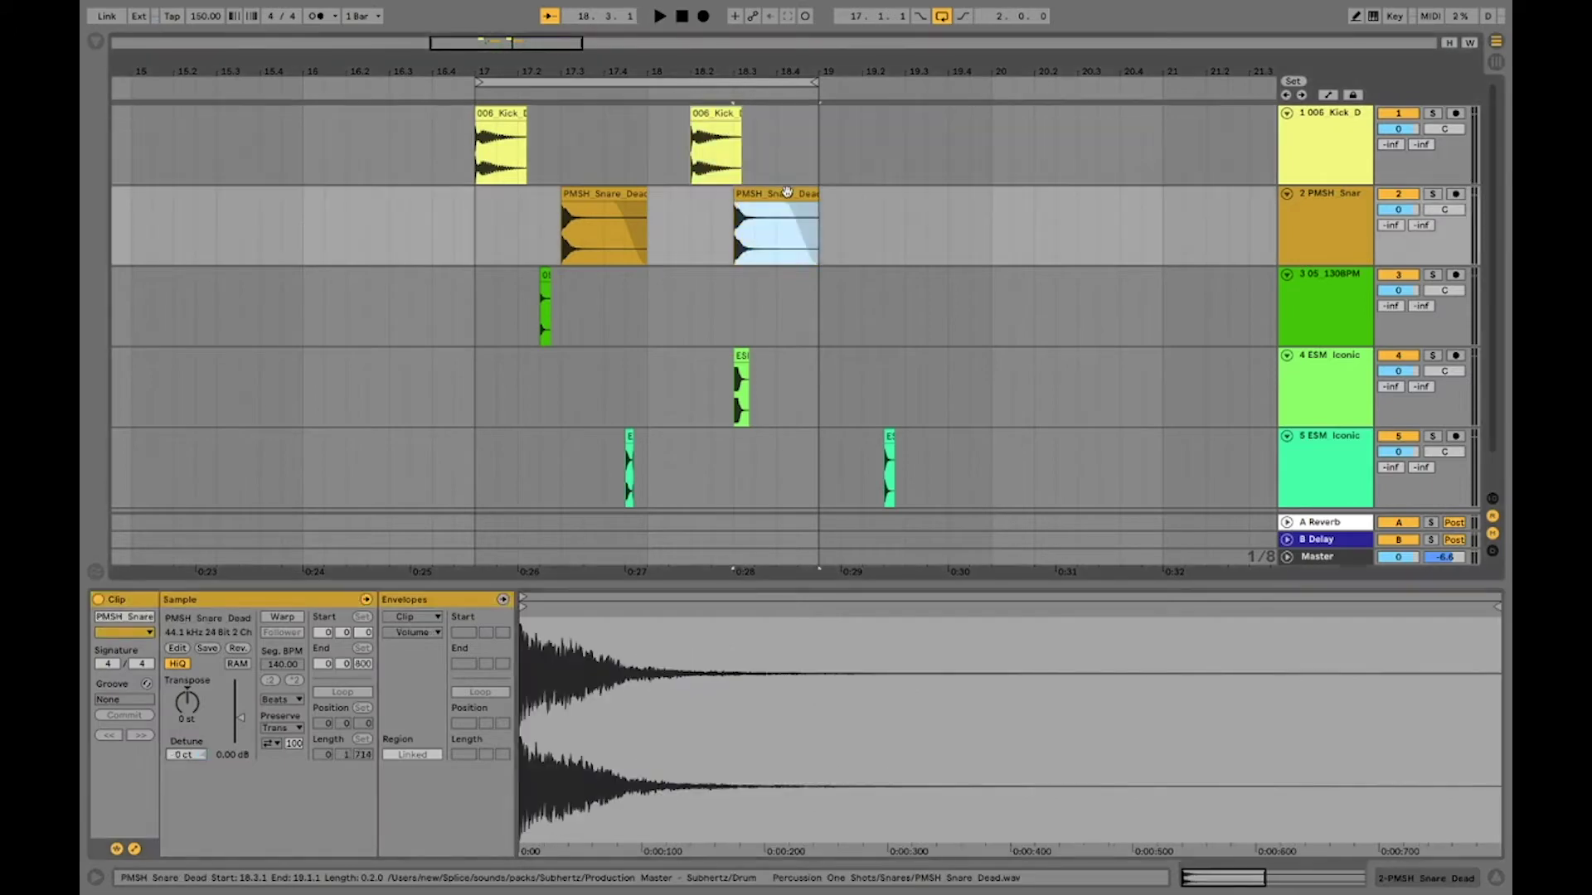
drag(177, 756, 177, 761)
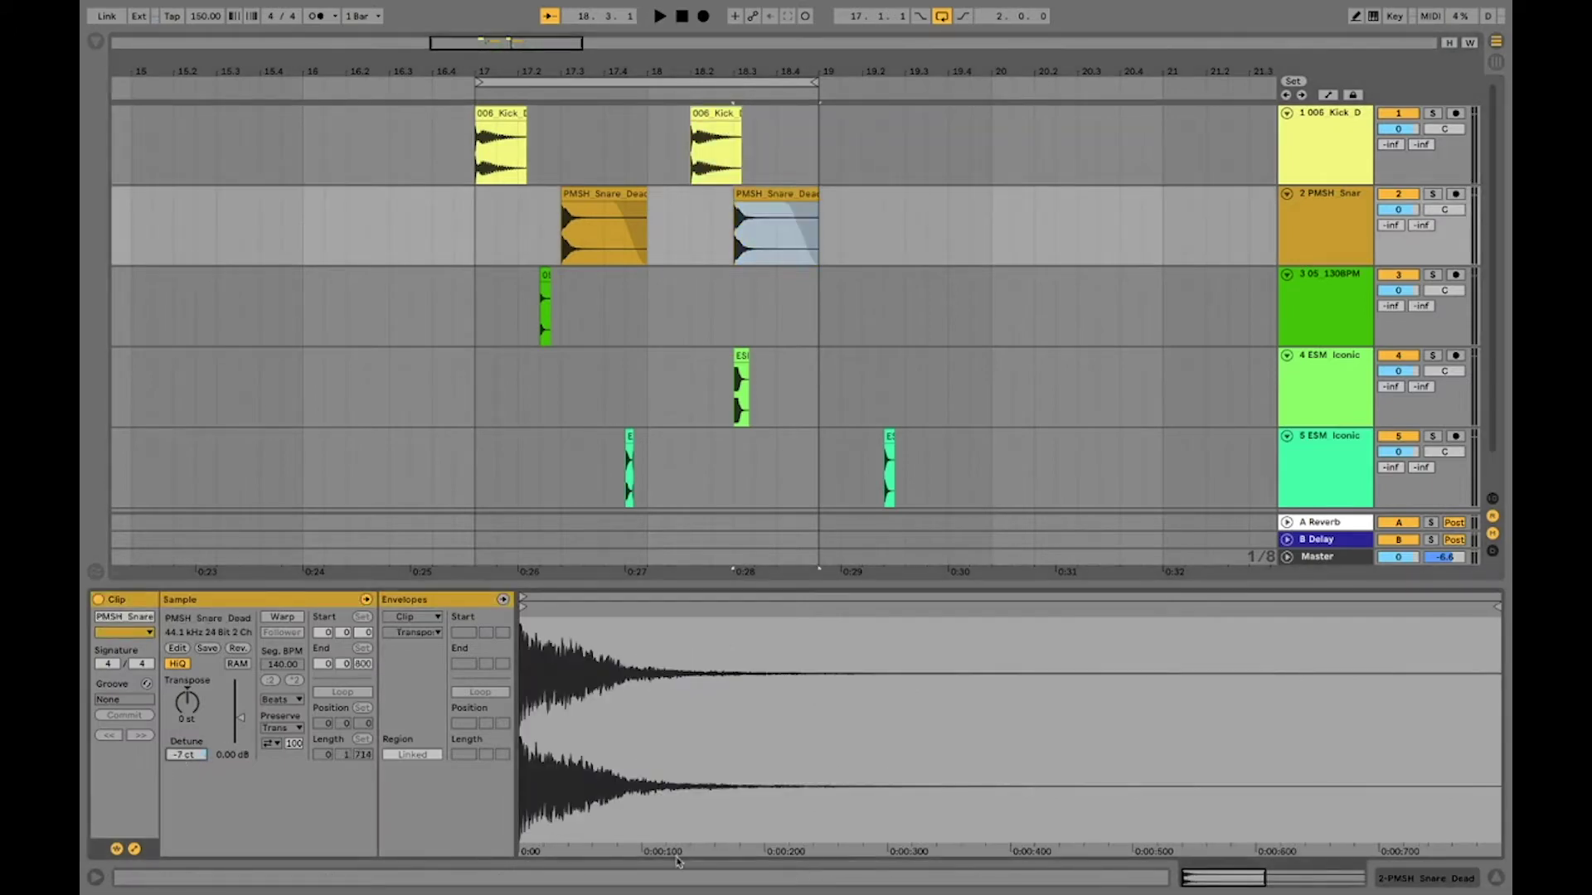
click(1495, 878)
- Play the loop from bar 17 and lower track 2's volume to -3.1 dB
scroll(597, 355, right, 3)
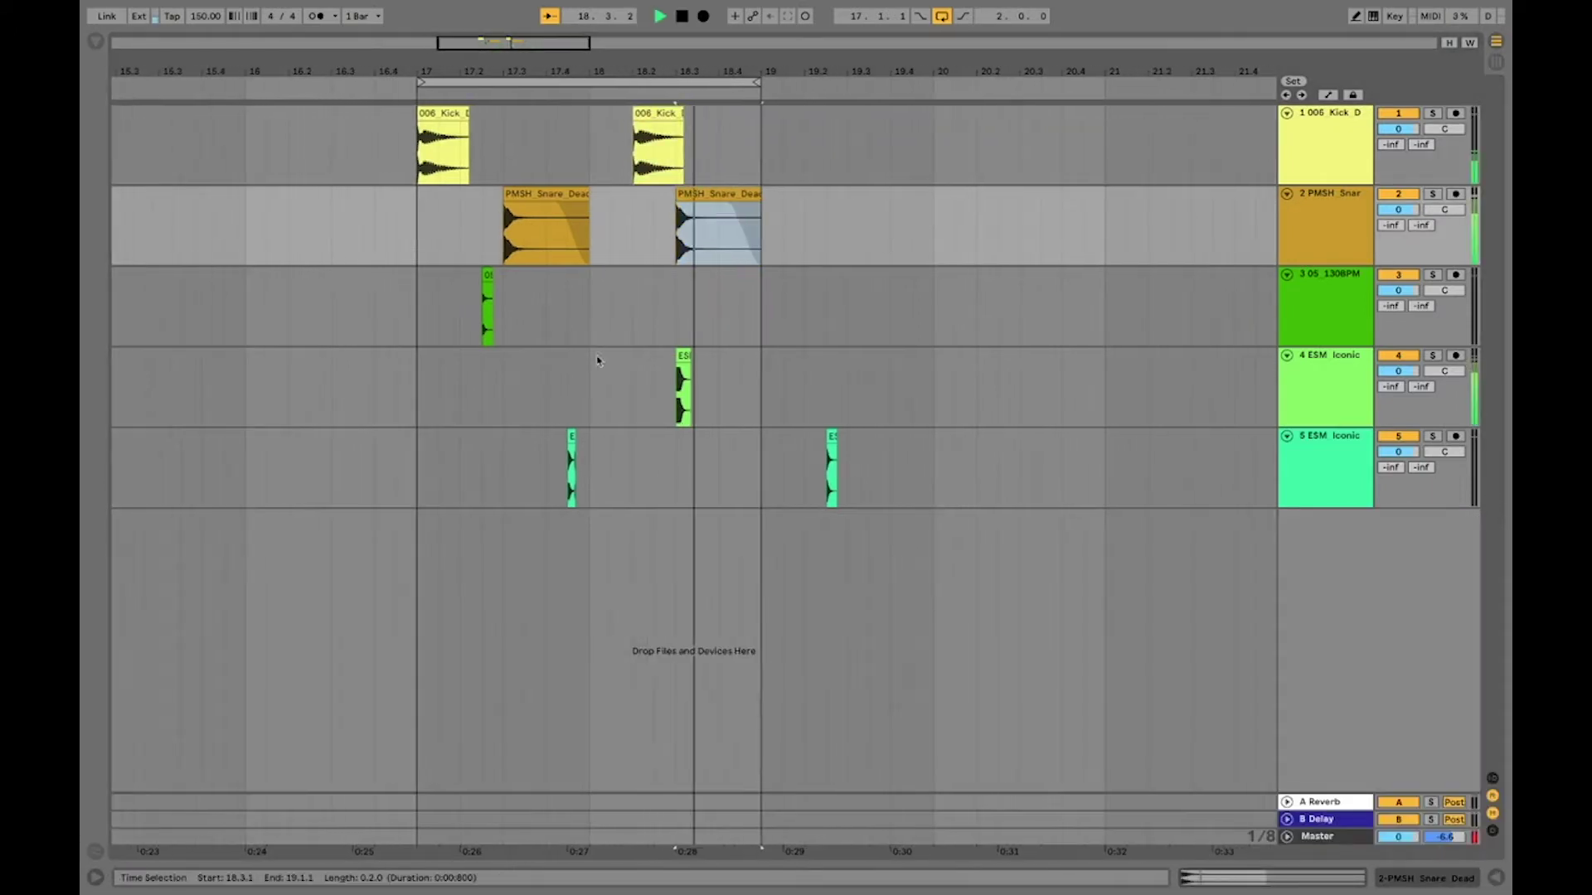
click(415, 241)
key(space)
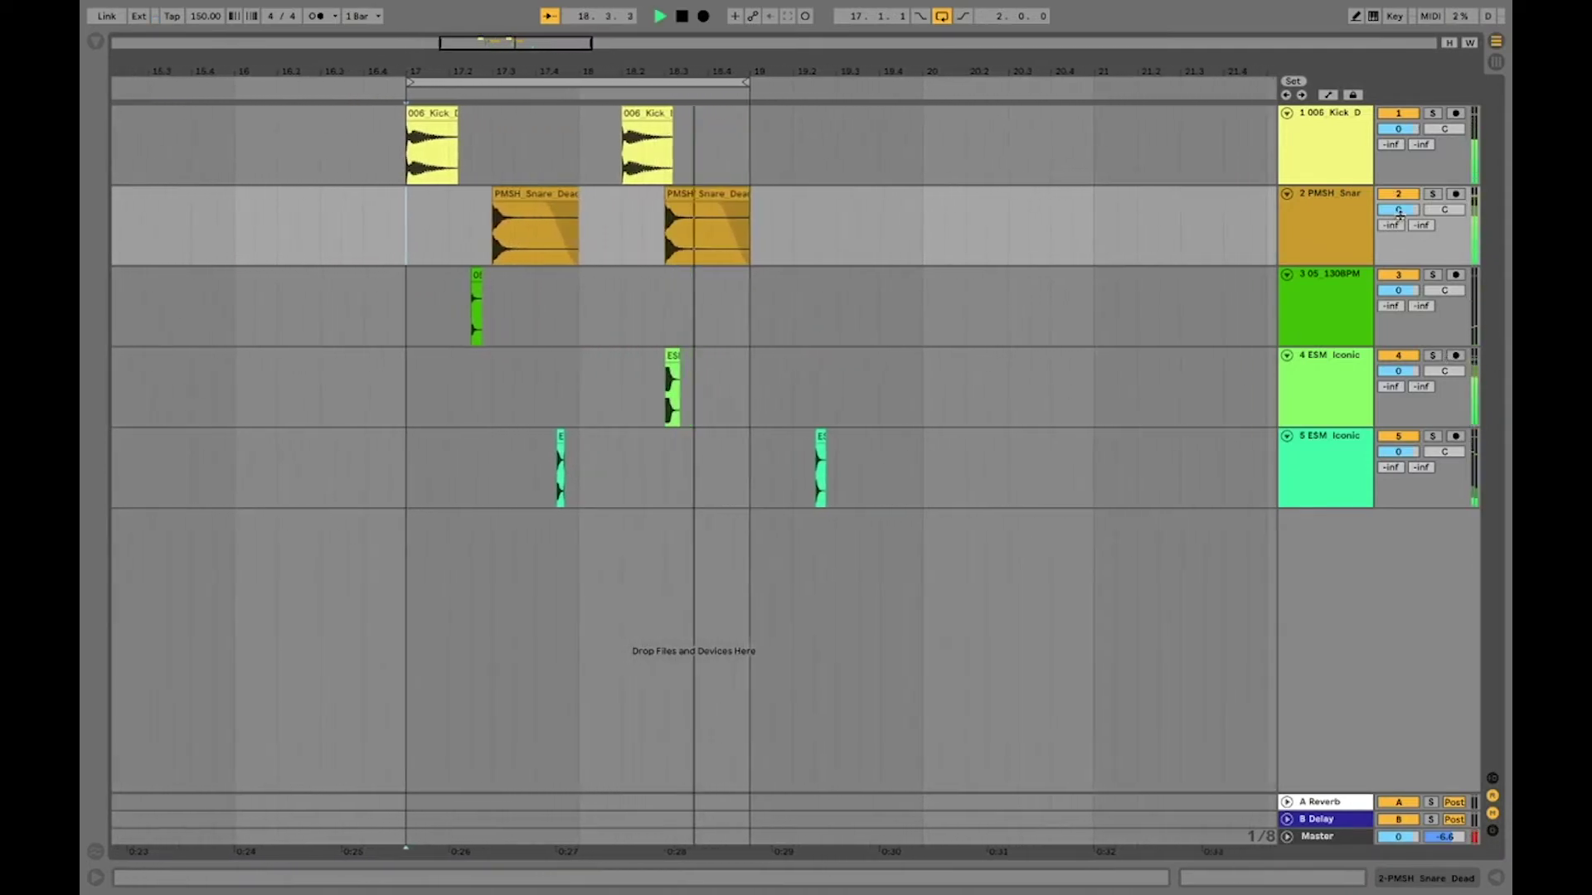
drag(1400, 215, 1399, 228)
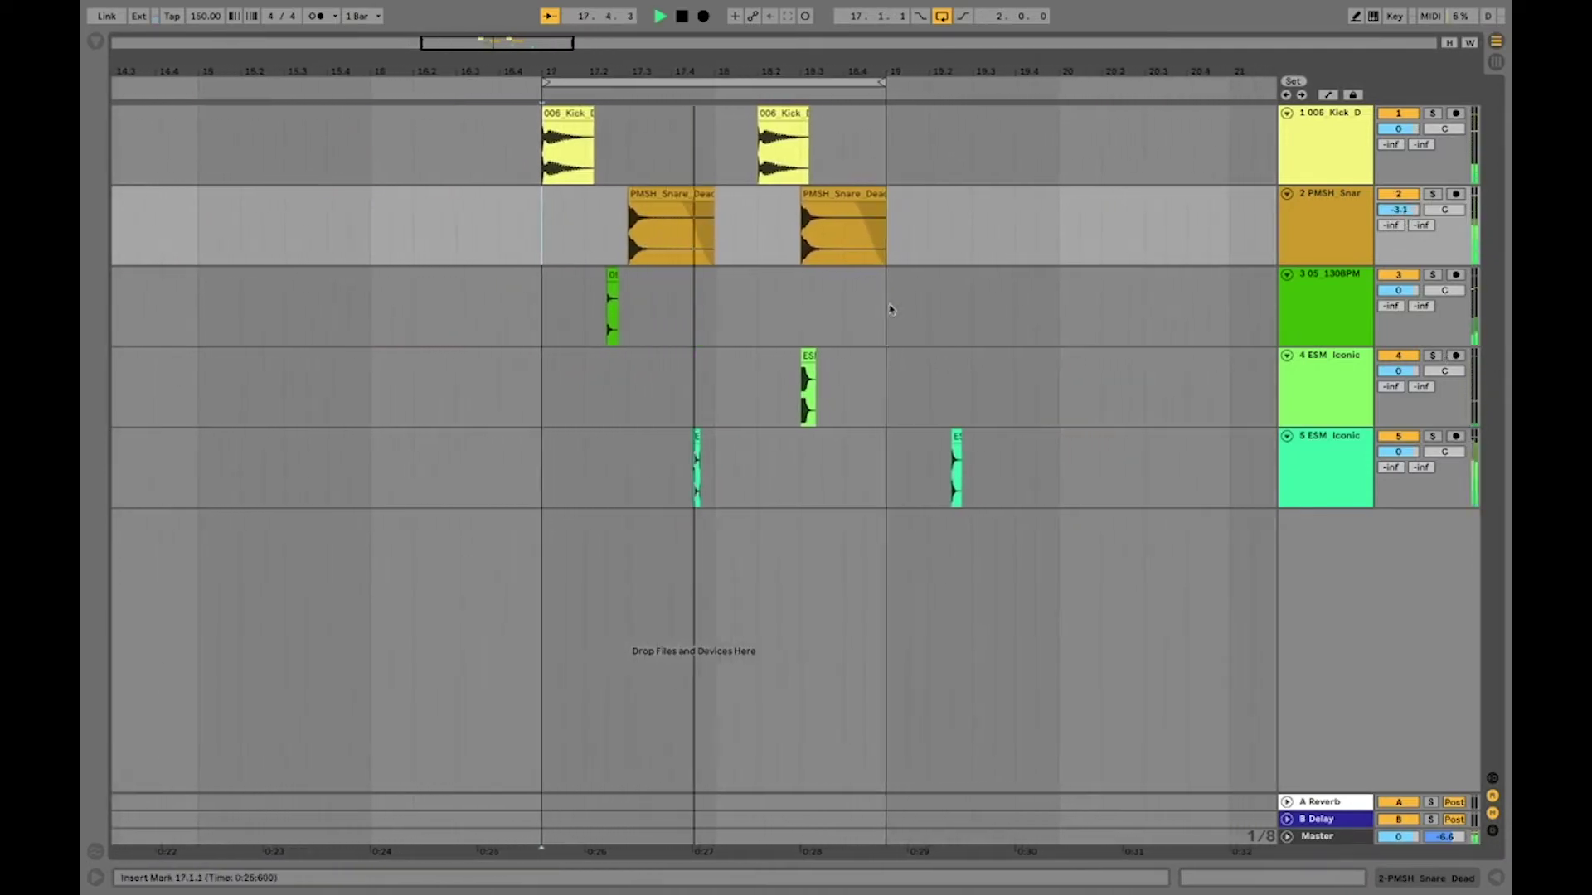
- Set the gain of the second PMSH_Snare_Dead clip to -0.48 dB and stop playback
click(777, 224)
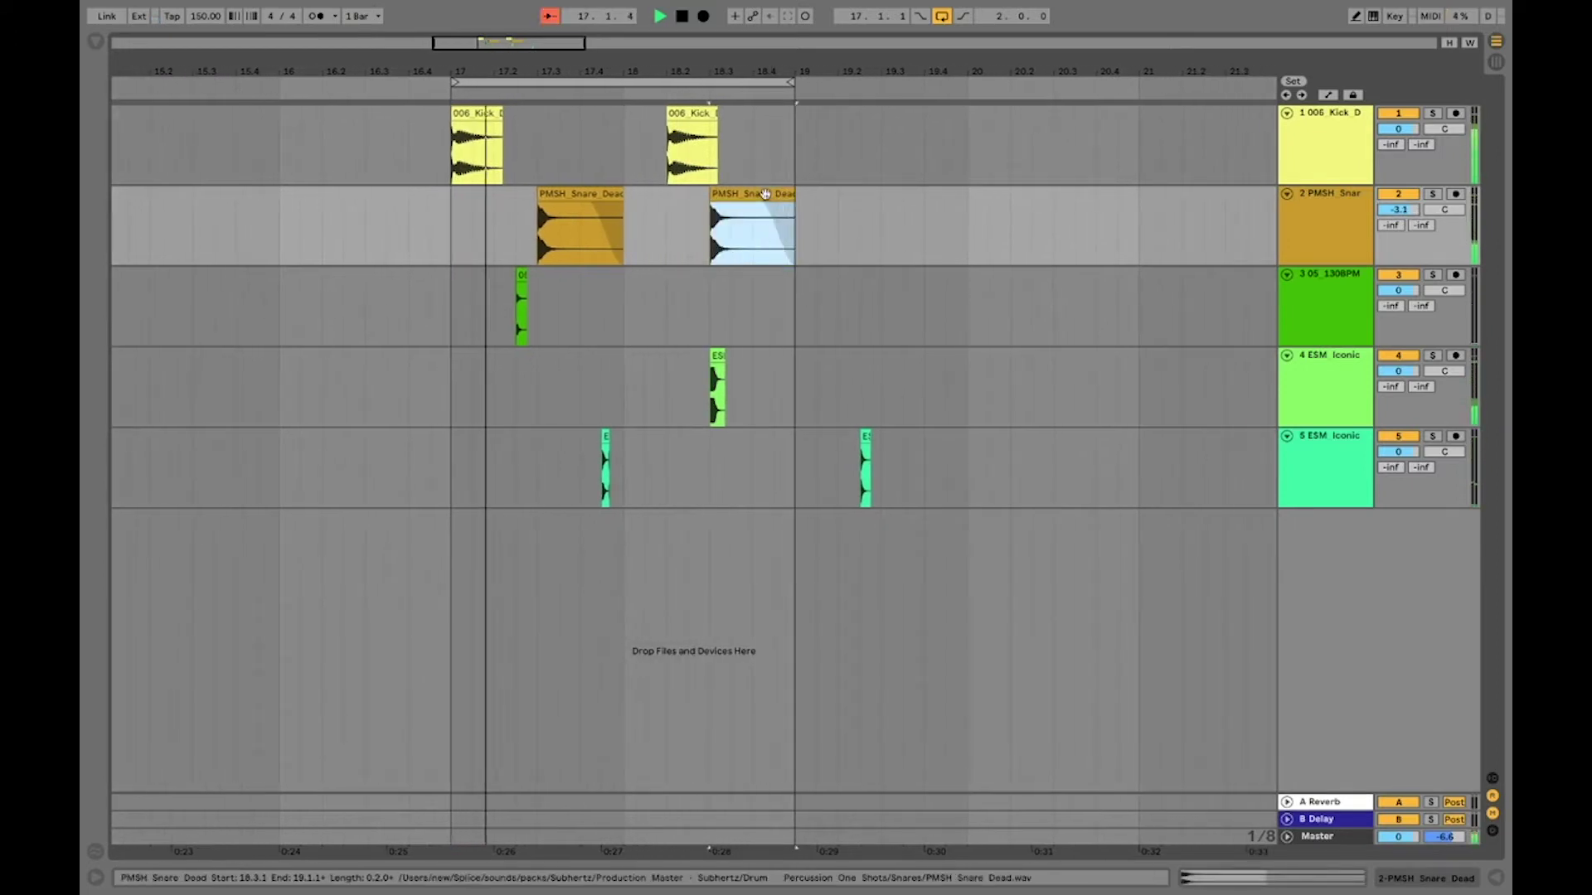
double_click(767, 194)
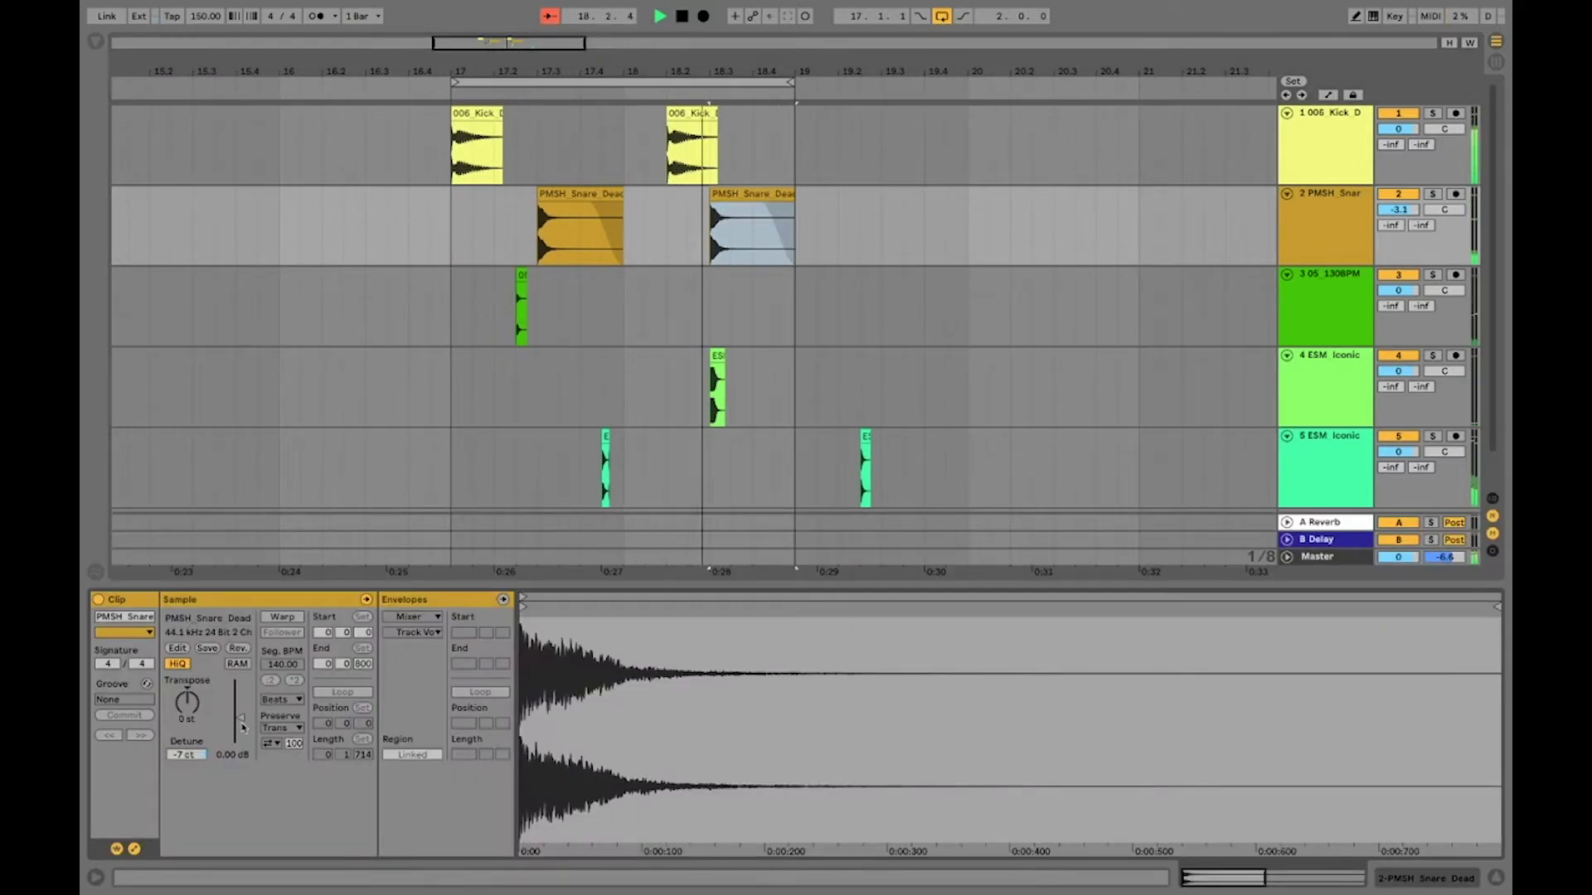
drag(240, 716, 247, 718)
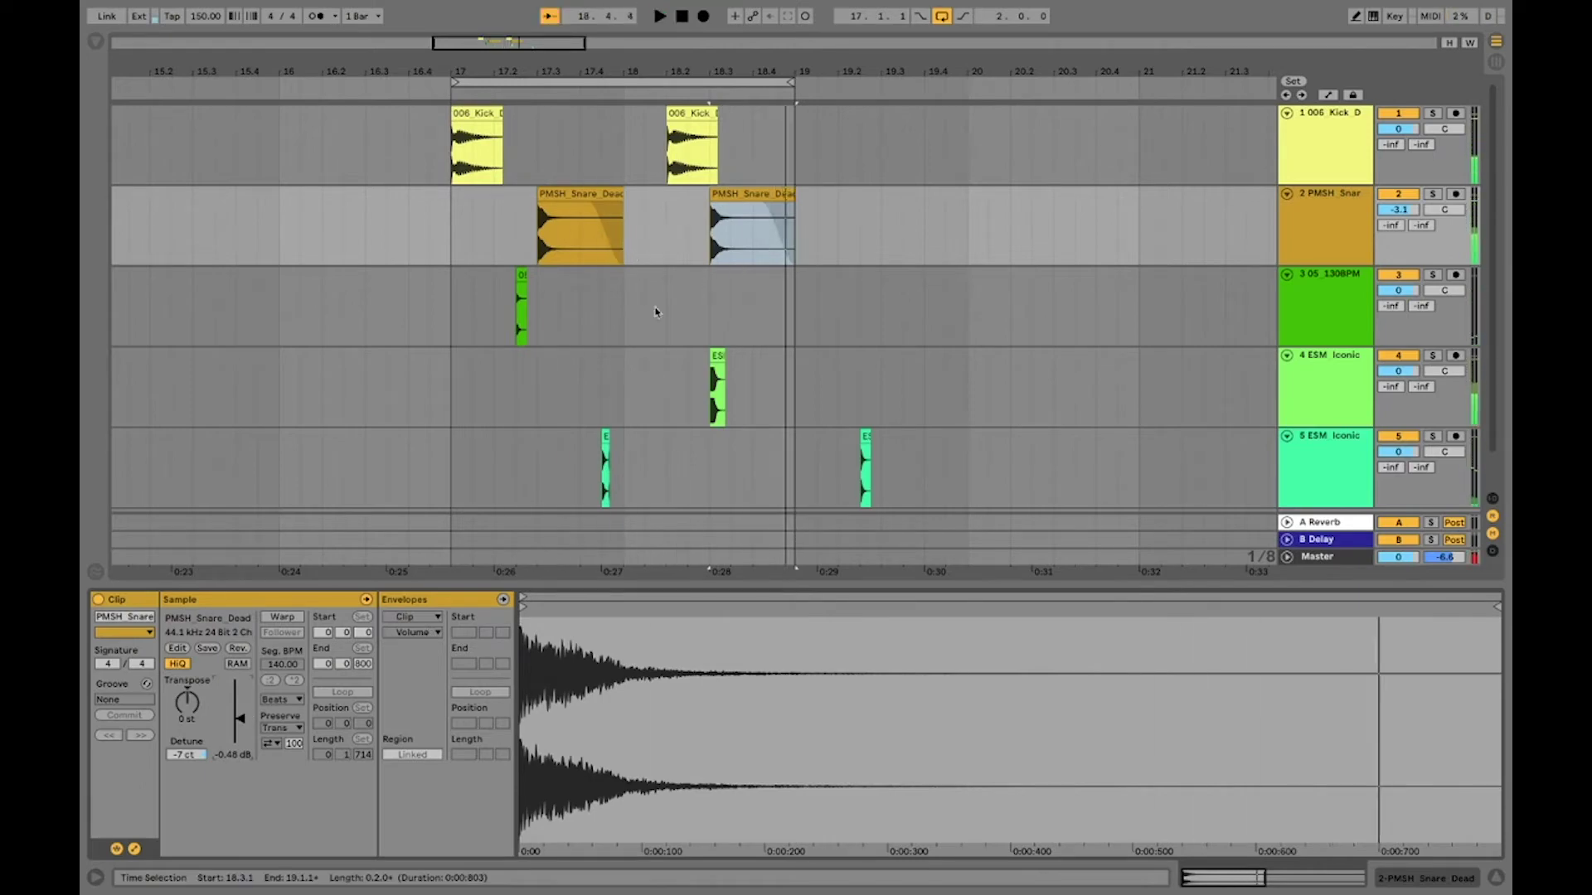
click(644, 303)
key(space)
- Copy the track 3 wood snare from 17.2.3 to 18.2.3 and play the loop
click(608, 452)
click(520, 307)
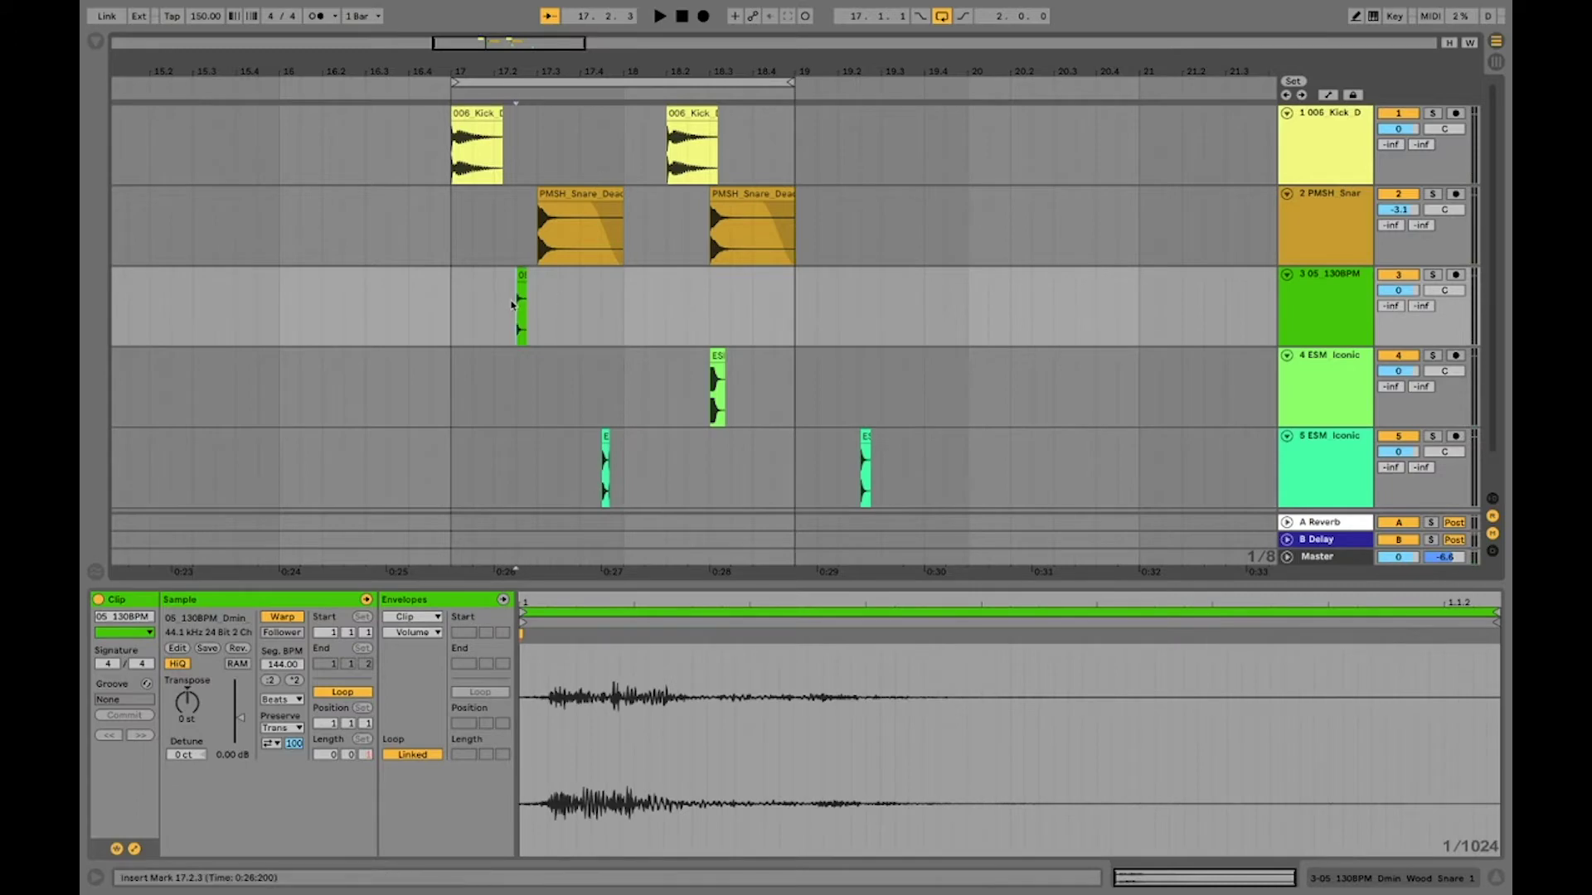
shift+click(534, 309)
click(693, 299)
key(ctrl+v)
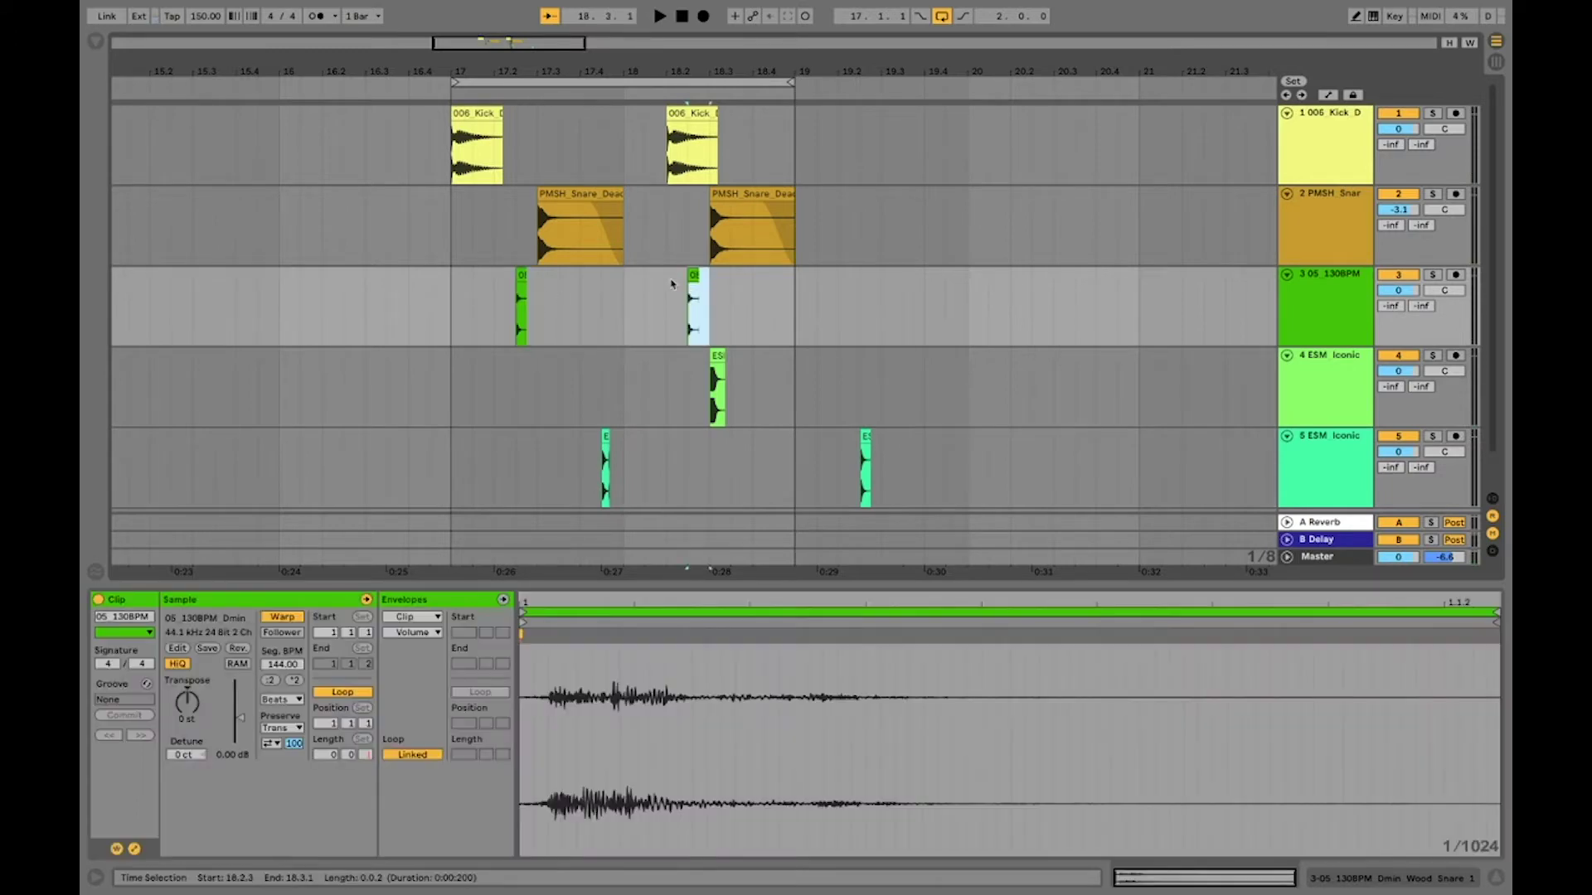
click(670, 253)
key(space)
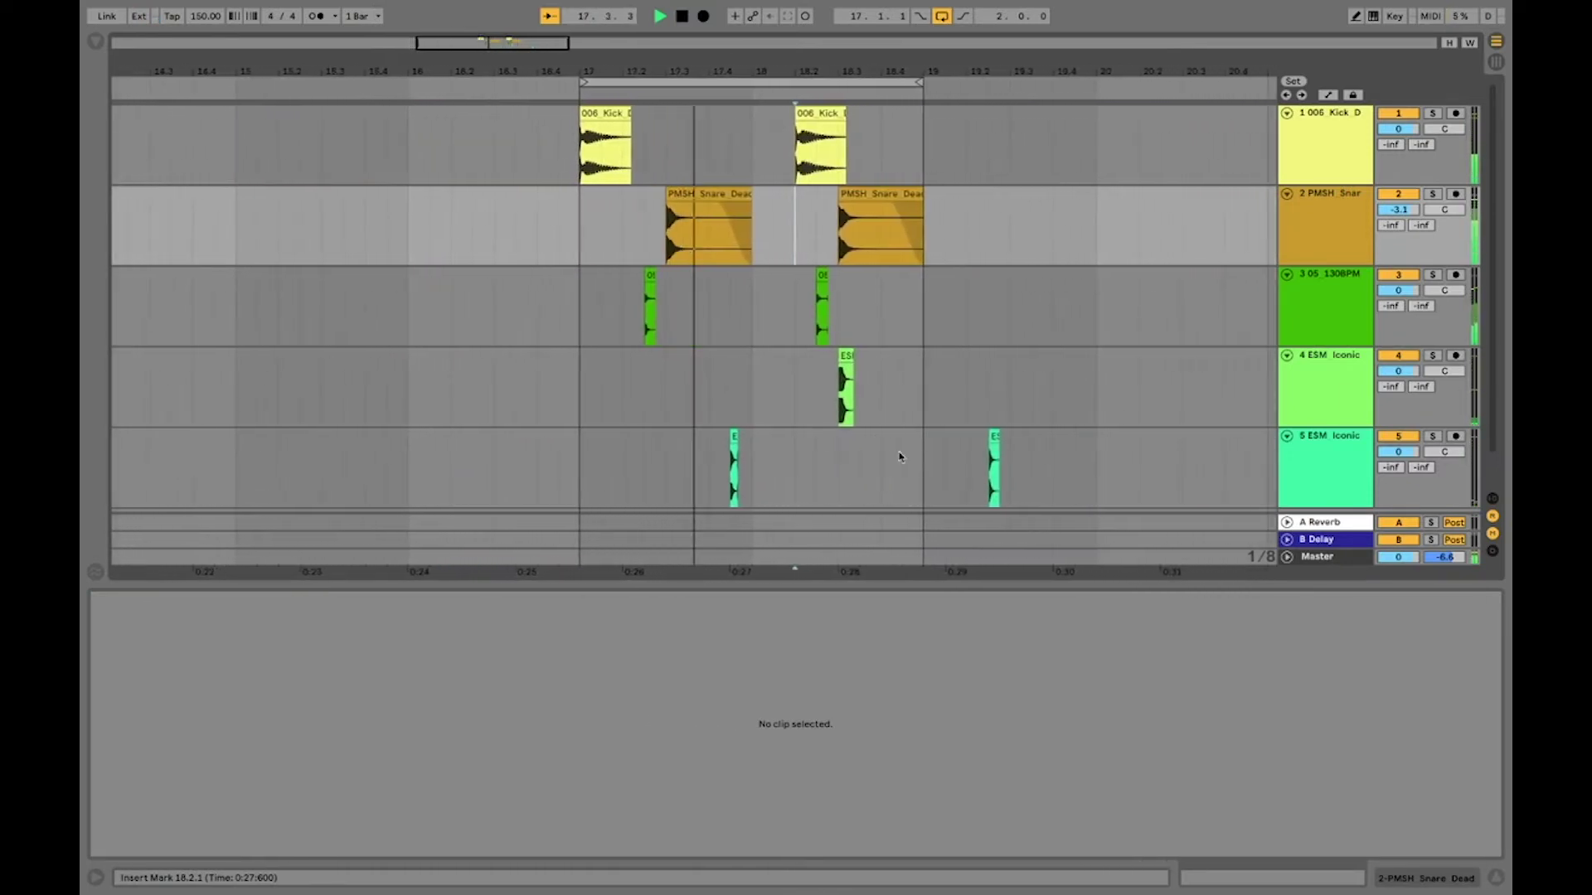
- Stop playback and move the stray track 5 ESM Iconic snare clip from 19.2.3 to 18.1.3
key(space)
click(846, 448)
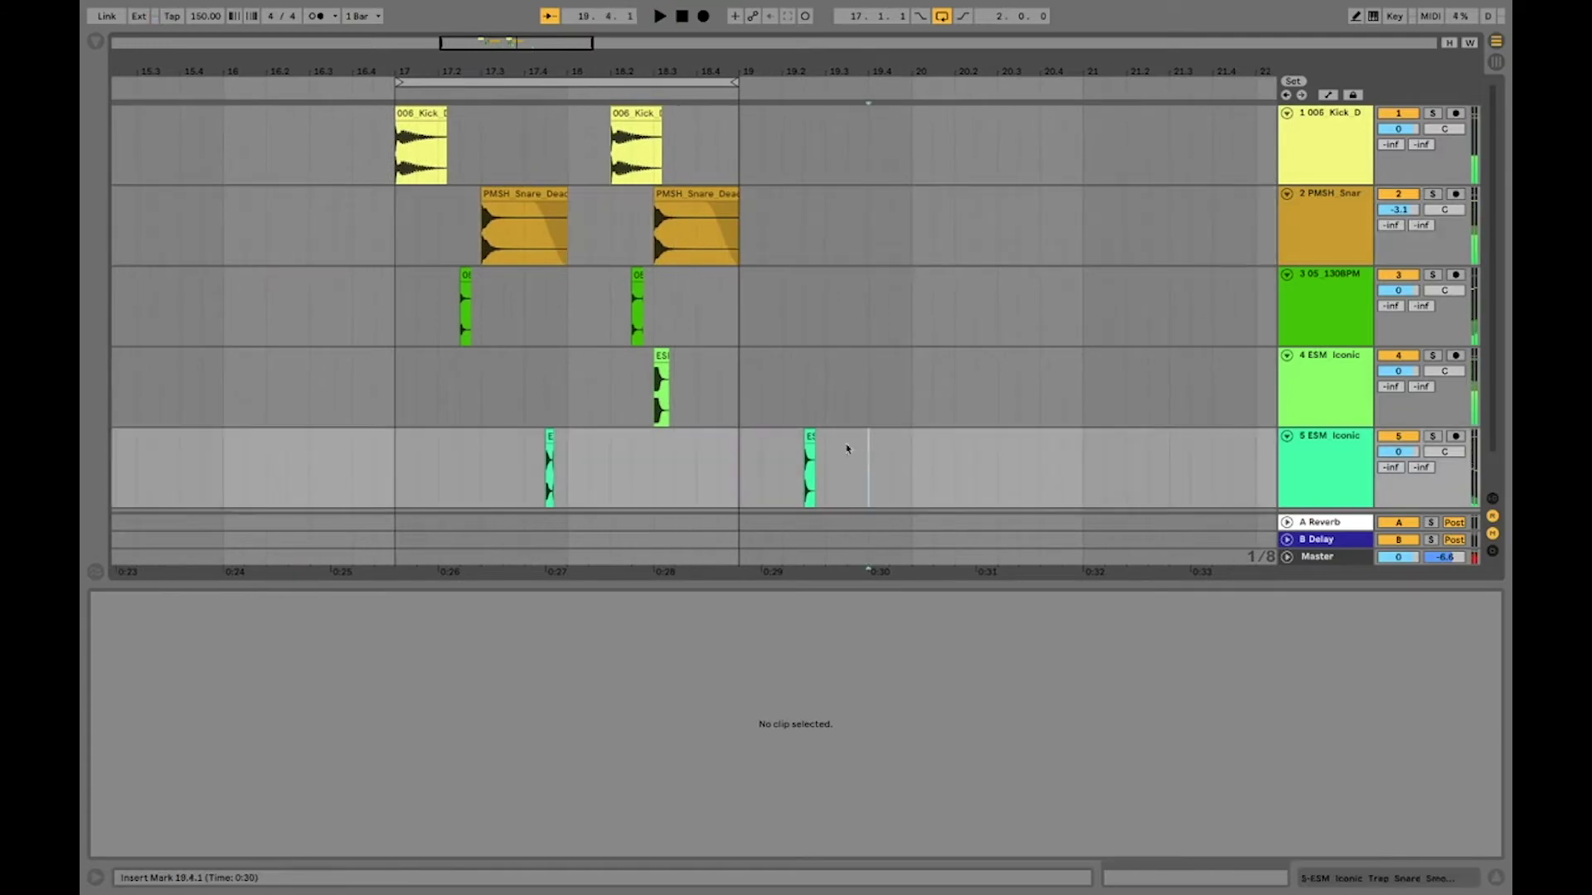
click(811, 440)
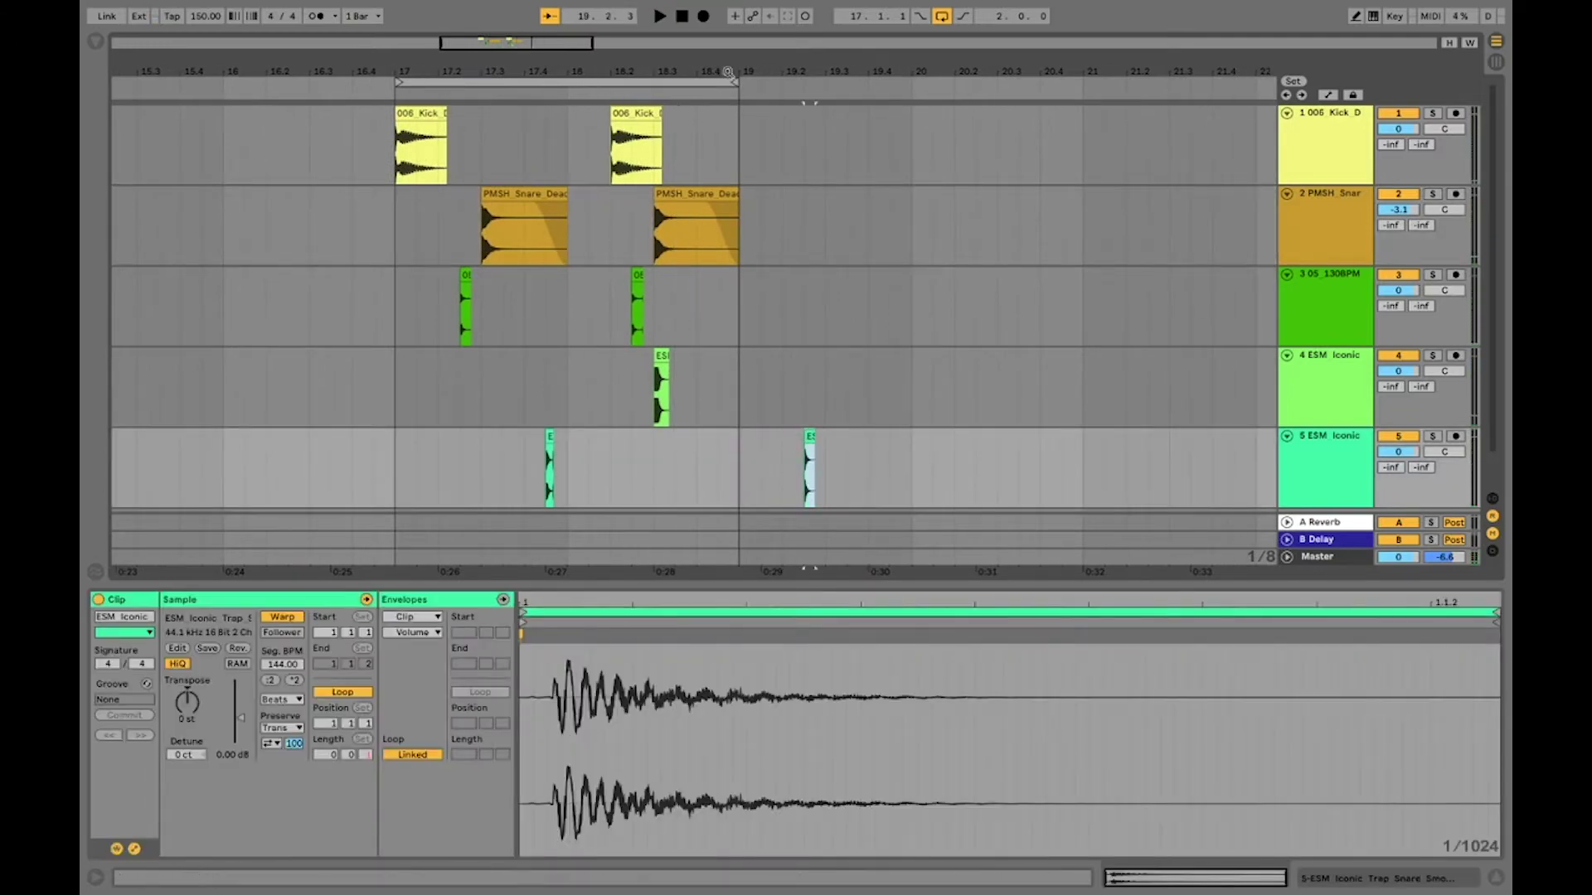
drag(730, 72, 729, 132)
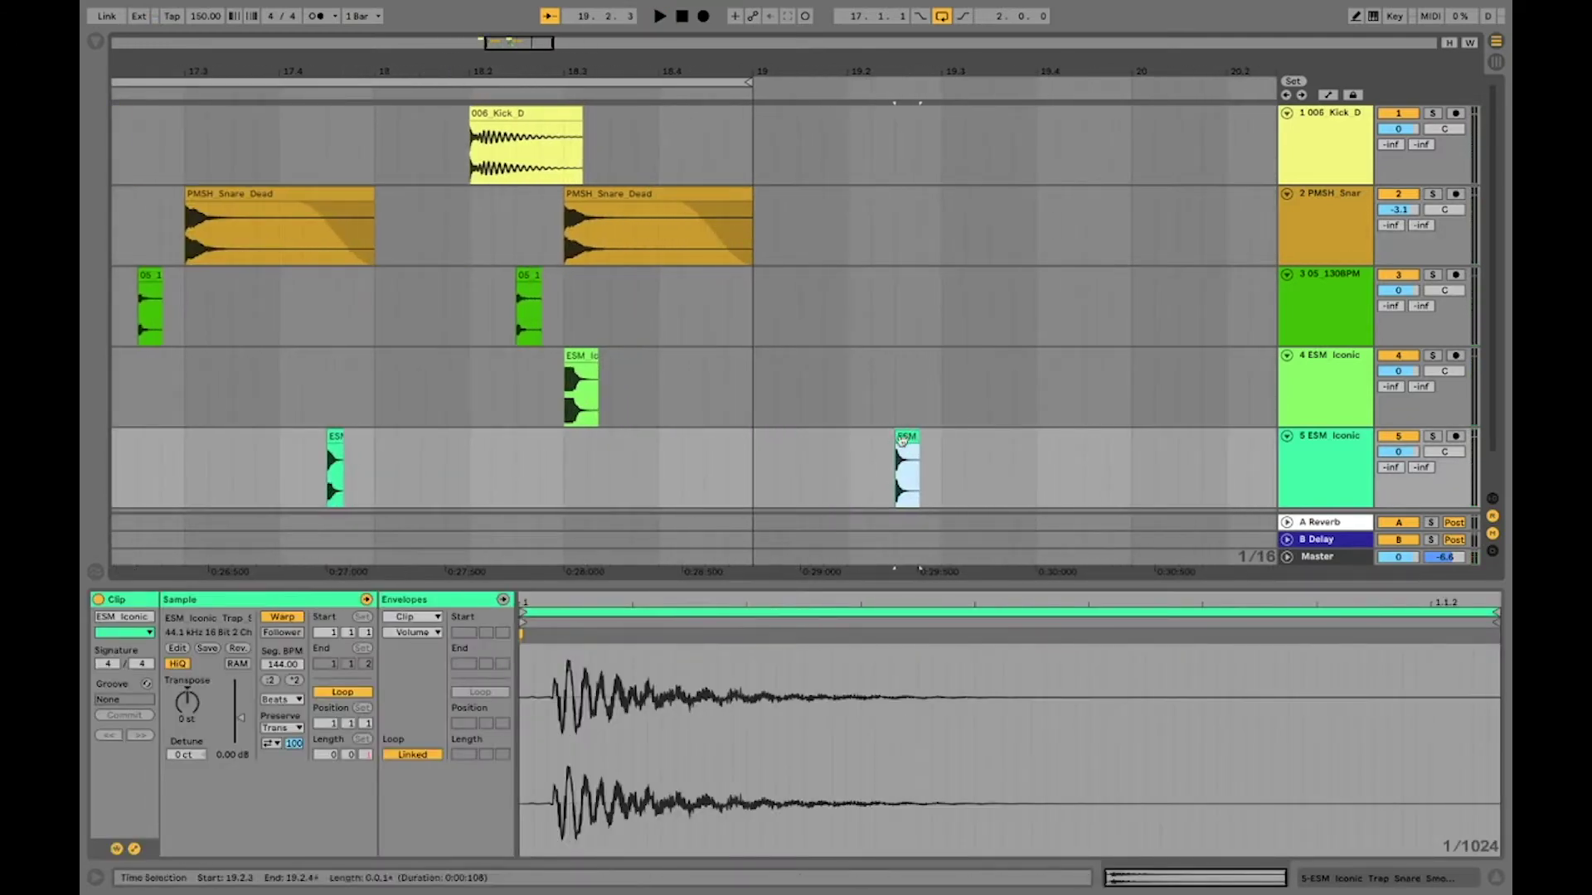
drag(907, 439, 738, 439)
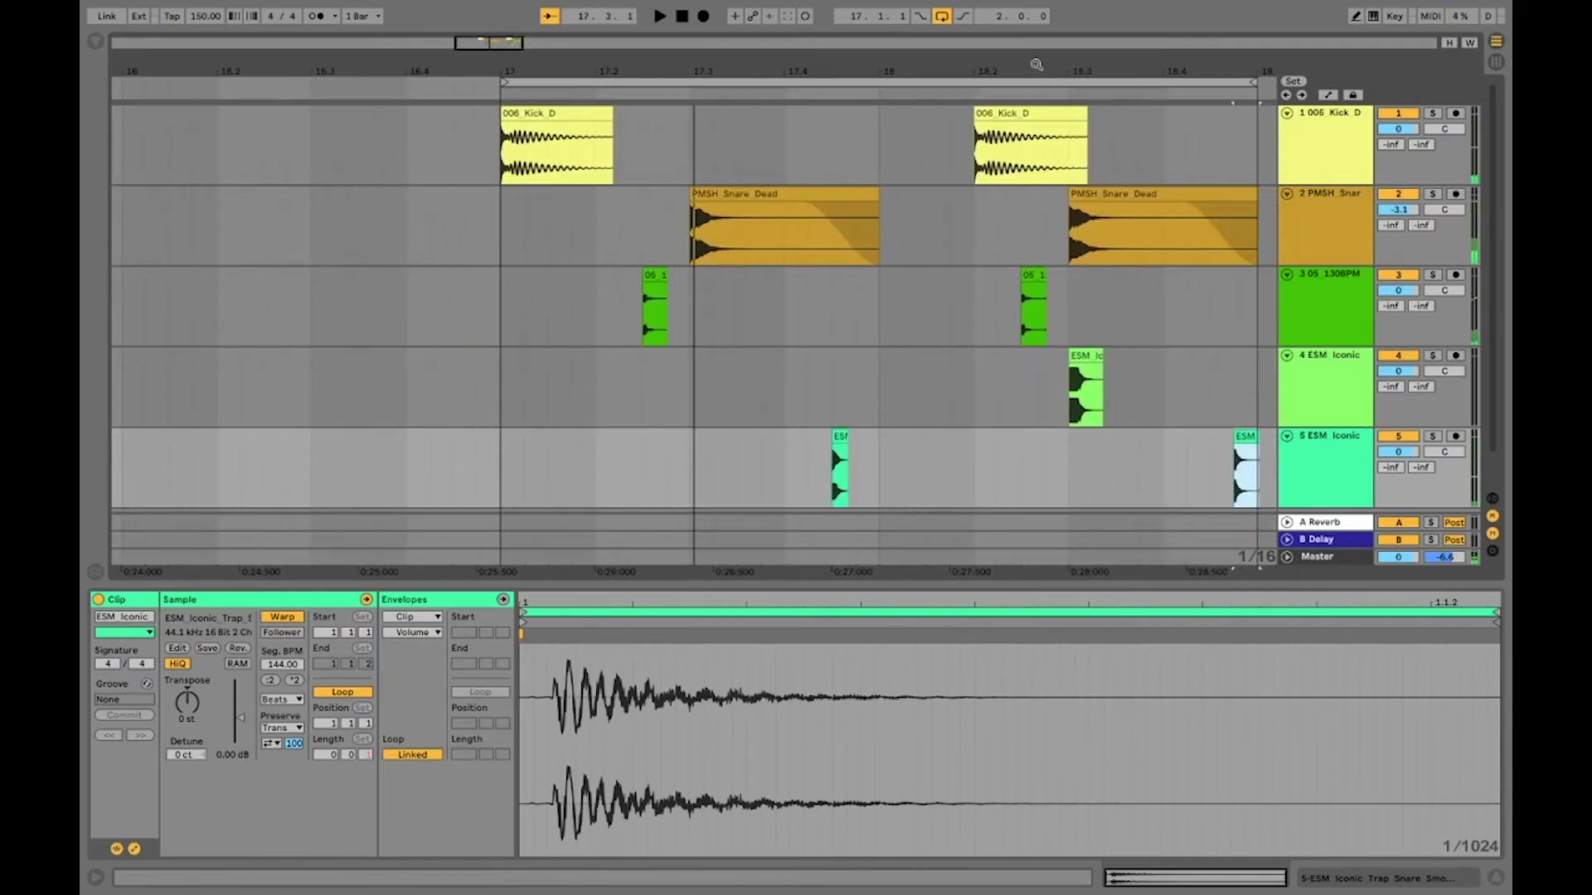
drag(1037, 66, 985, 64)
drag(1144, 439, 915, 437)
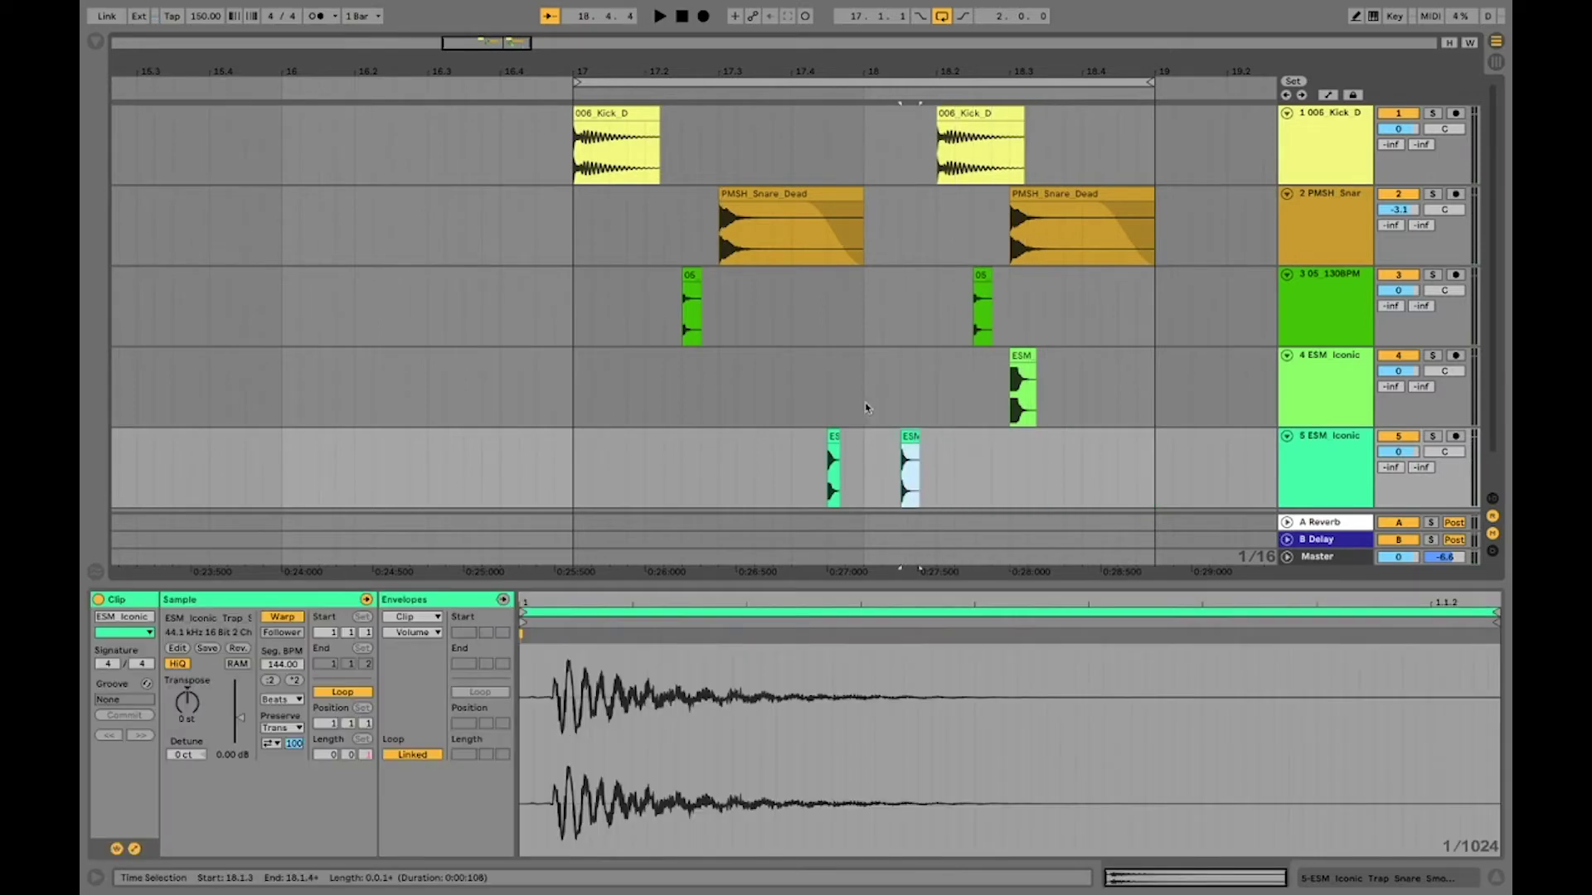
- Play the loop to check the new snare placement on track 5, restarting from 17.4.3, and stop playback
click(860, 398)
key(space)
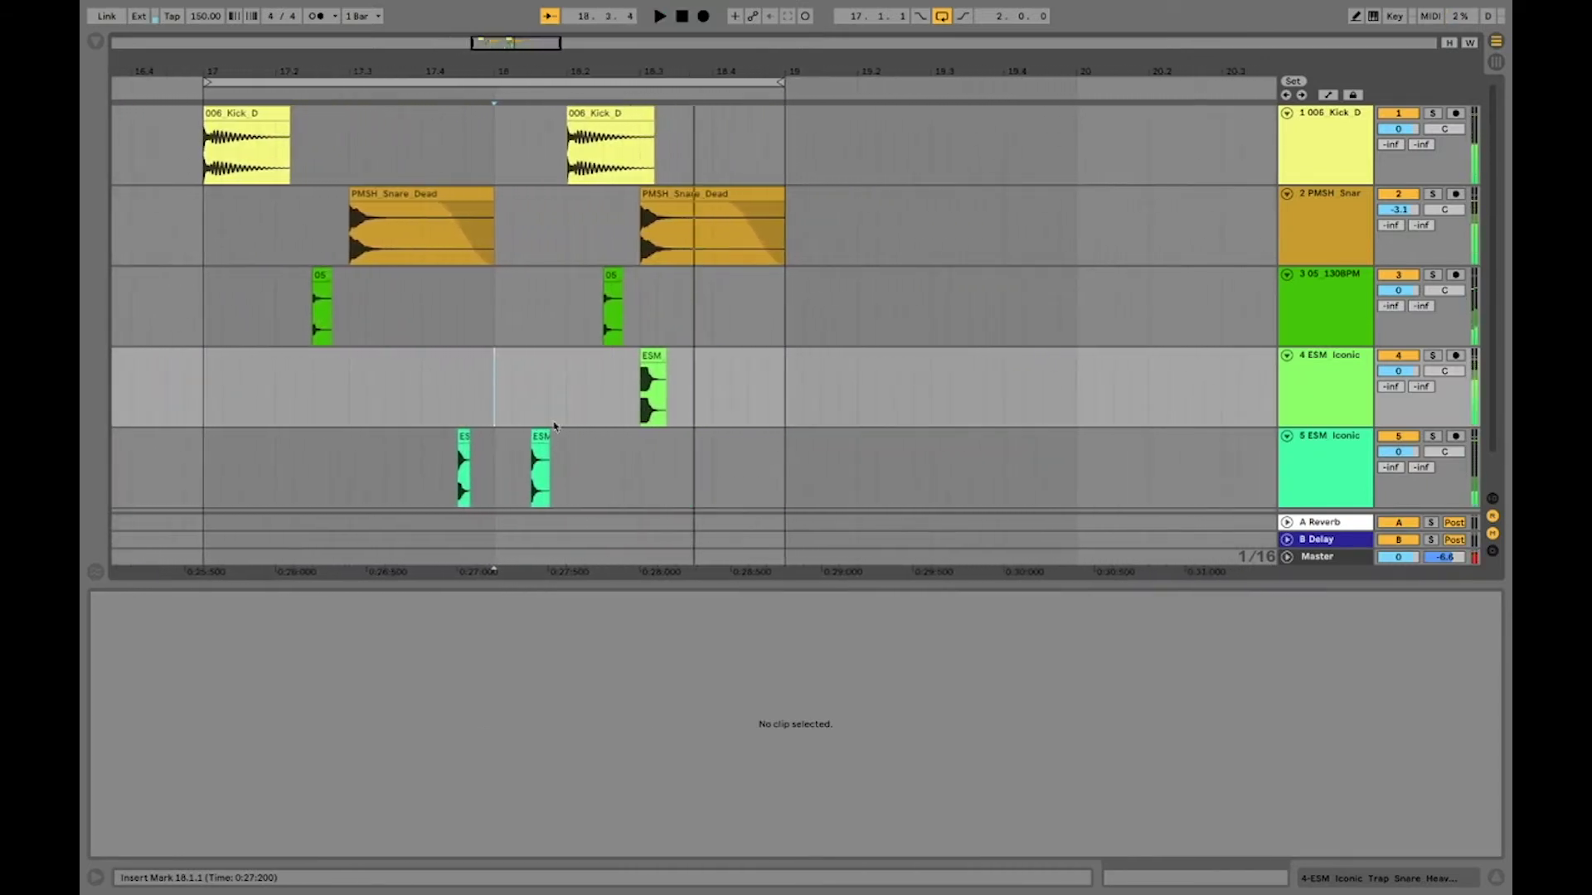
drag(452, 61, 587, 46)
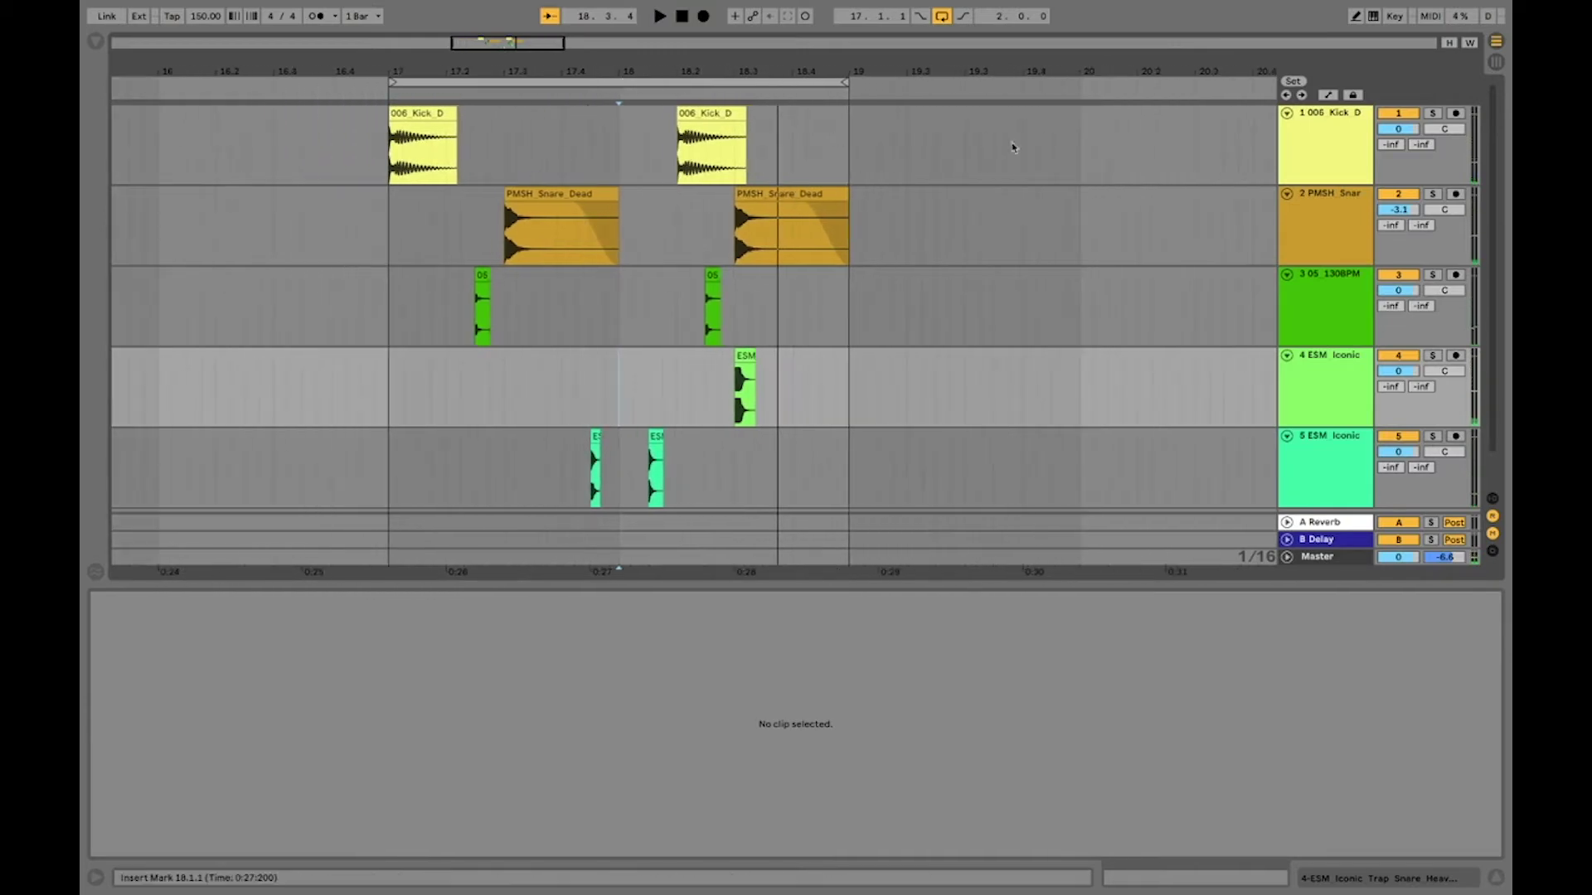
click(655, 460)
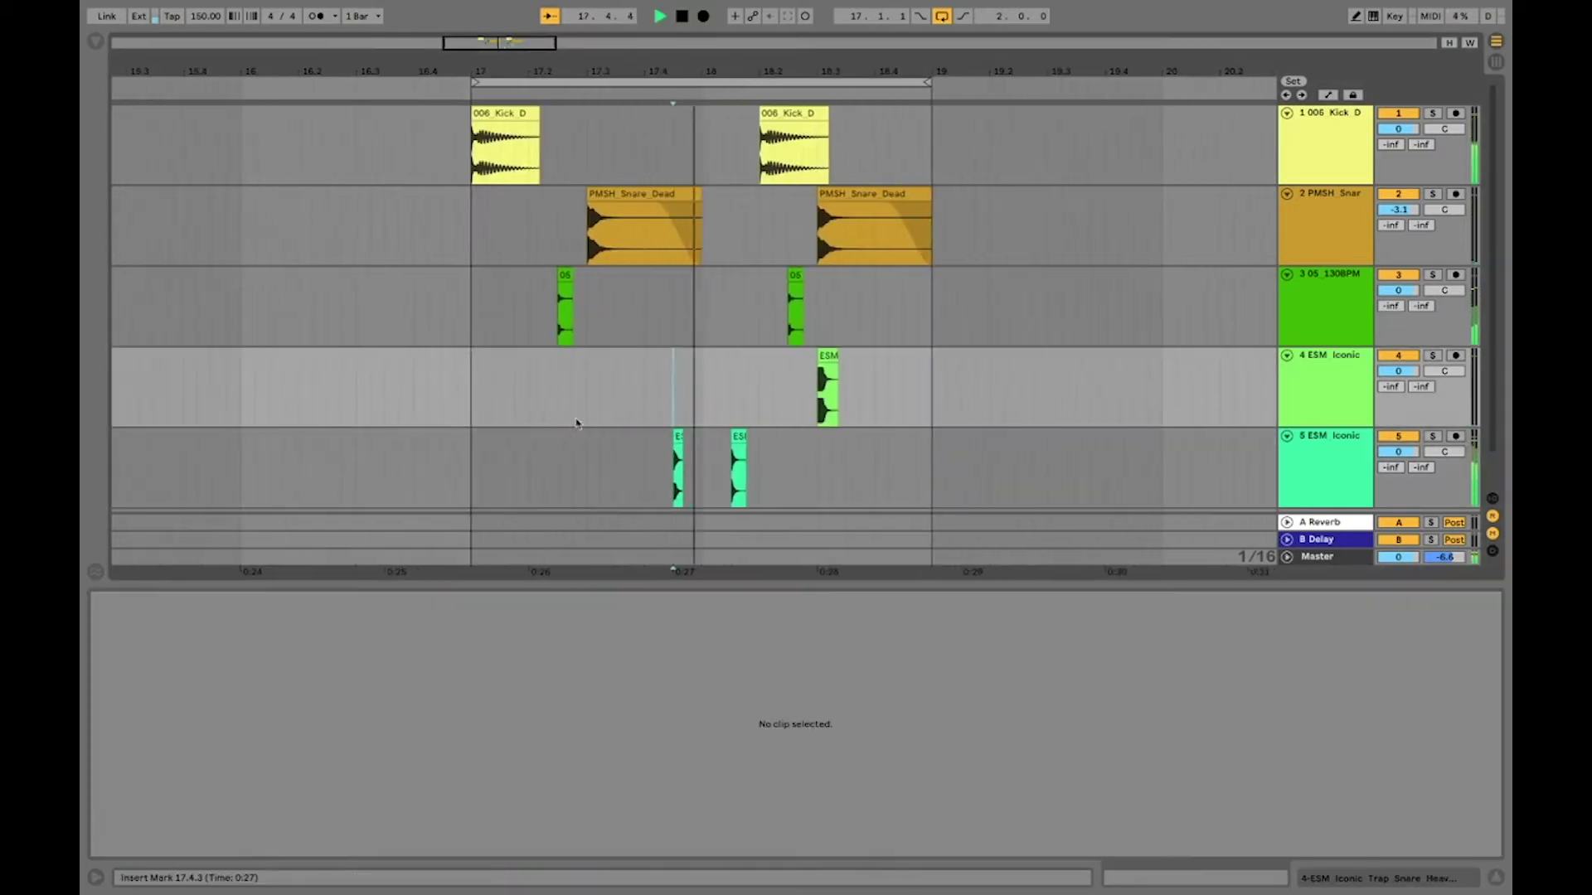
key(space)
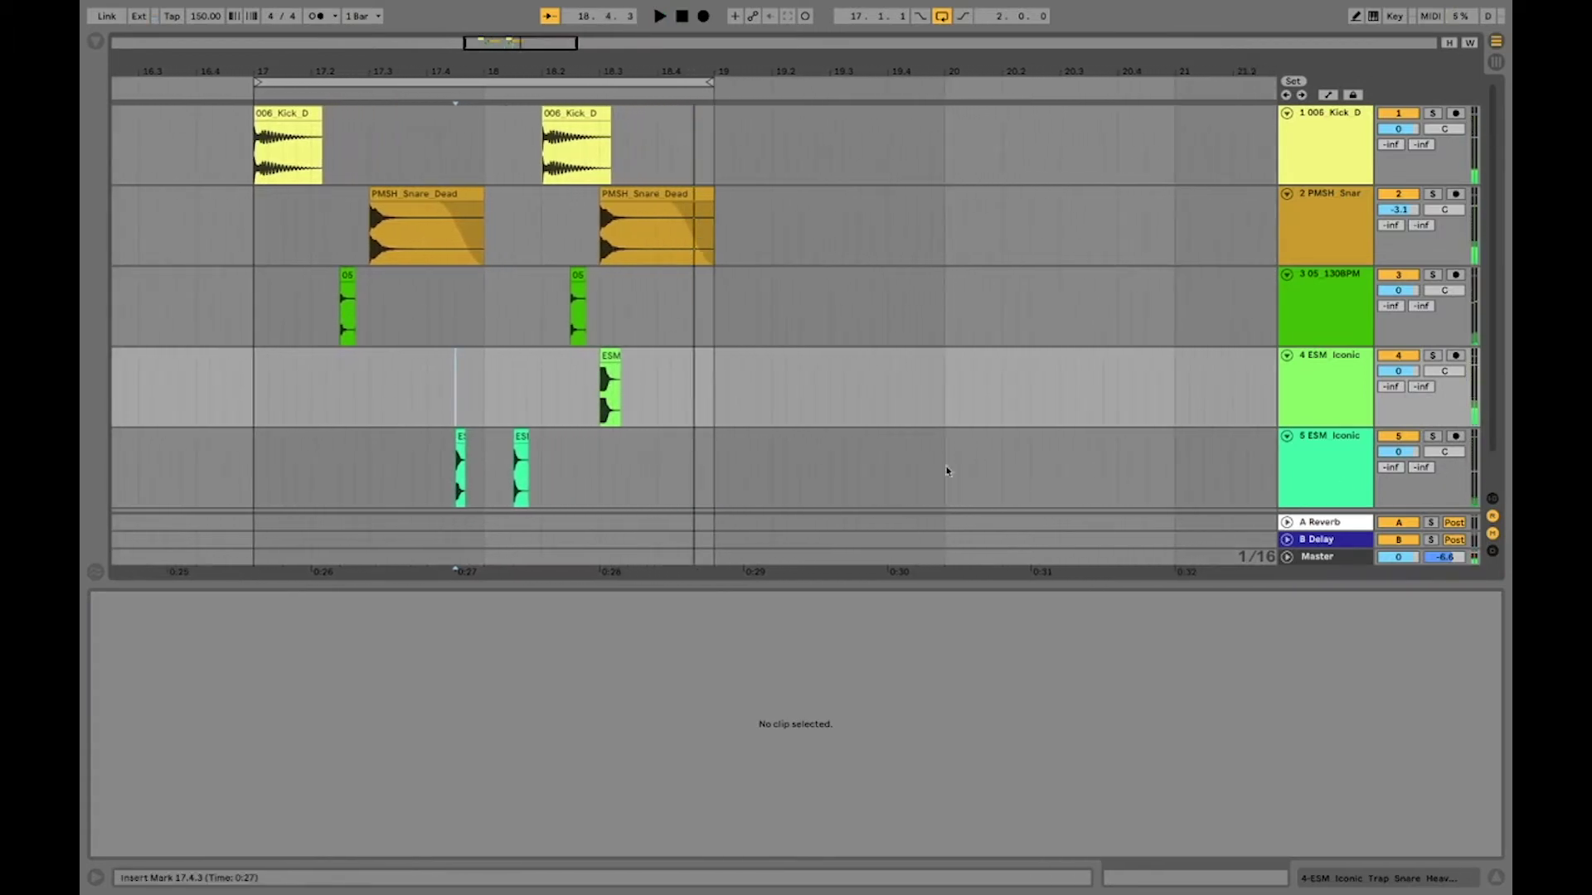
- Hide the clip view, move the 18.1.3 snare onto its own track 6, and set that track's volume to -4.3 dB and Reverb send to -48.0 dB
key(ctrl+alt+l)
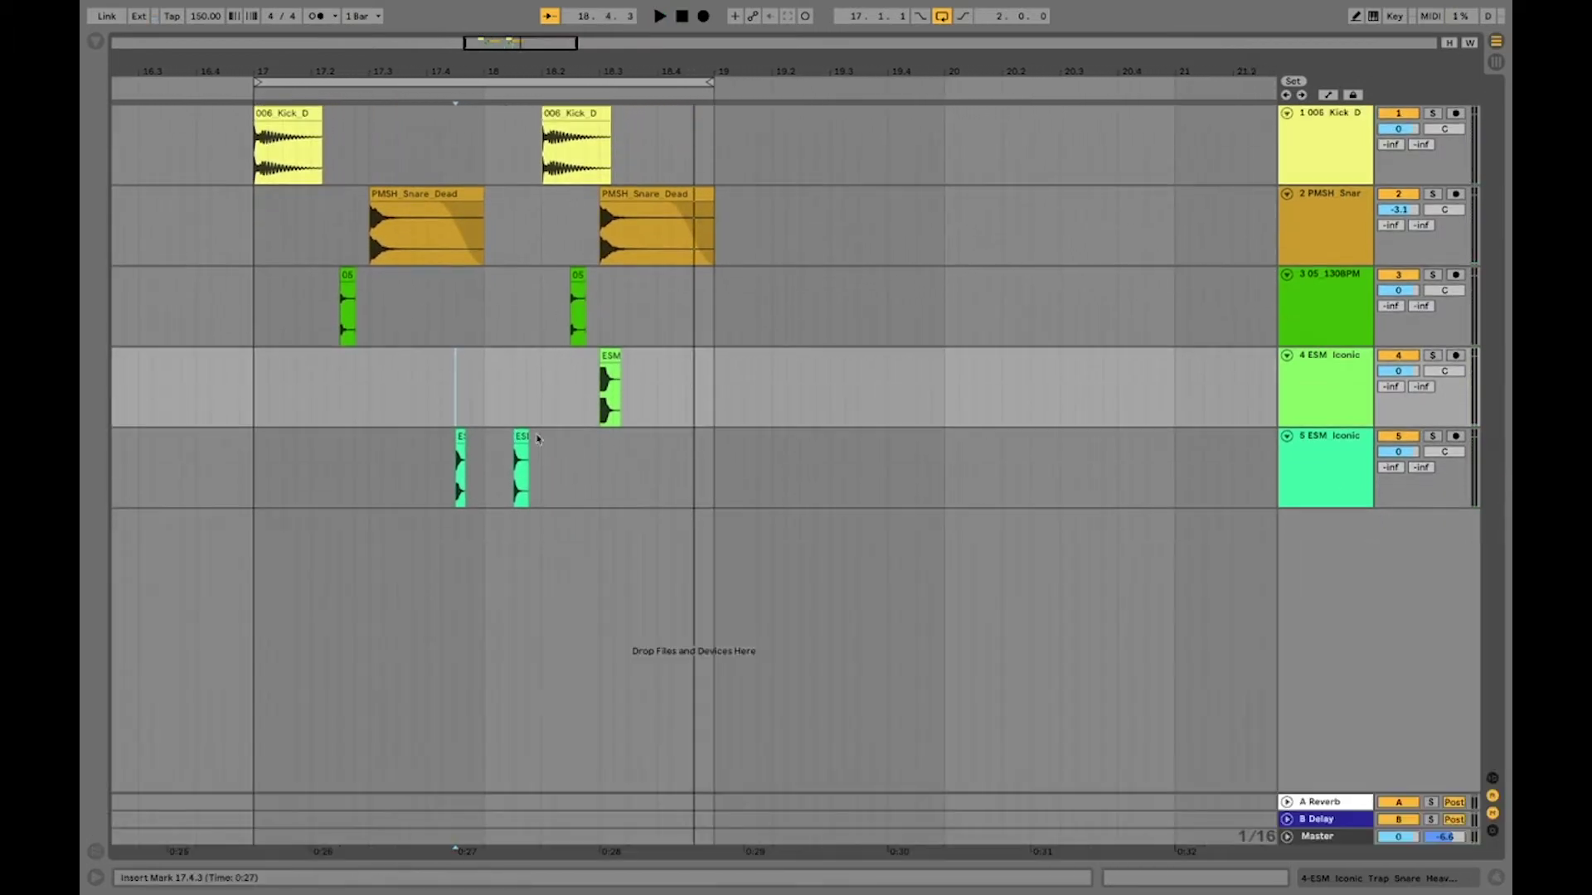
click(524, 467)
drag(522, 521, 523, 524)
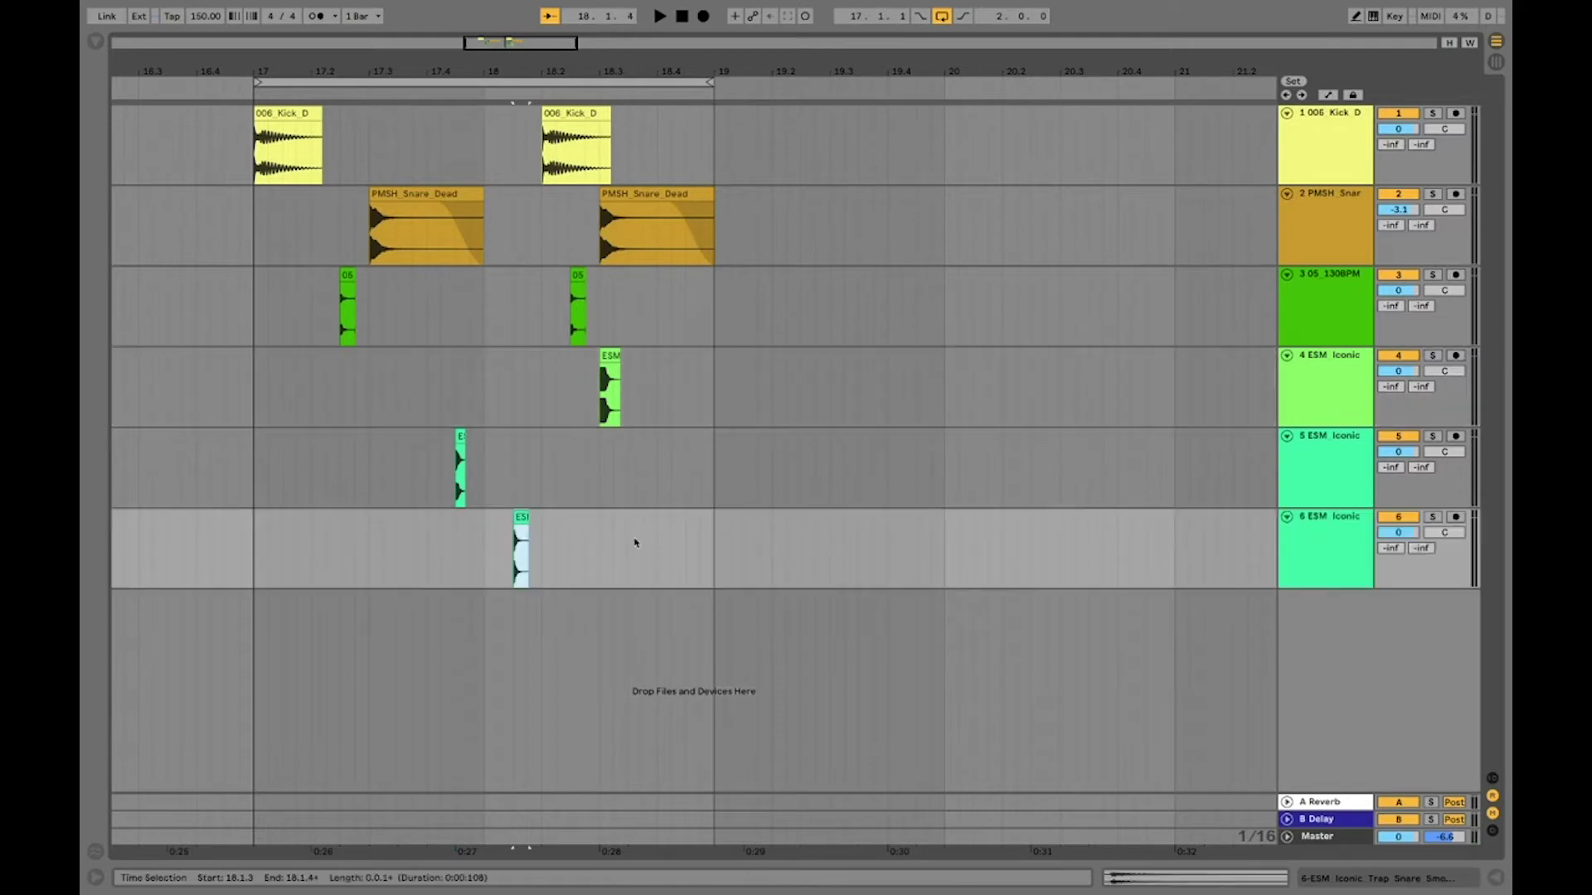
mouse_move(1398, 532)
mouse_down()
mouse_move(1398, 547)
mouse_move(1391, 535)
mouse_up()
key(space)
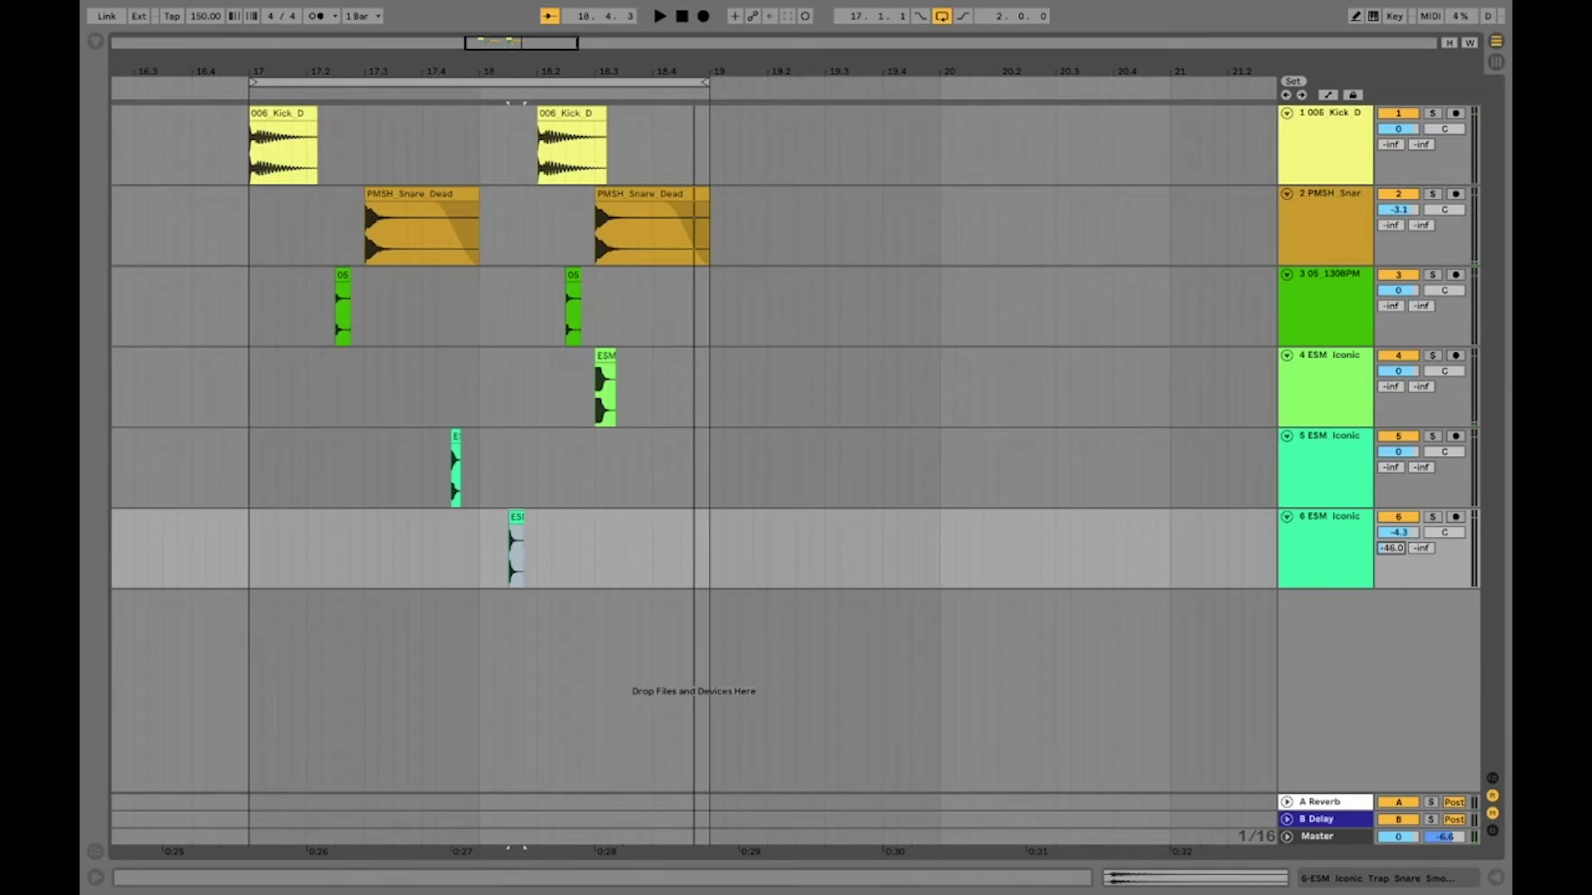
- Check the master's Limiter, group the six audio tracks in Session View and name the group Drums
double_click(1318, 836)
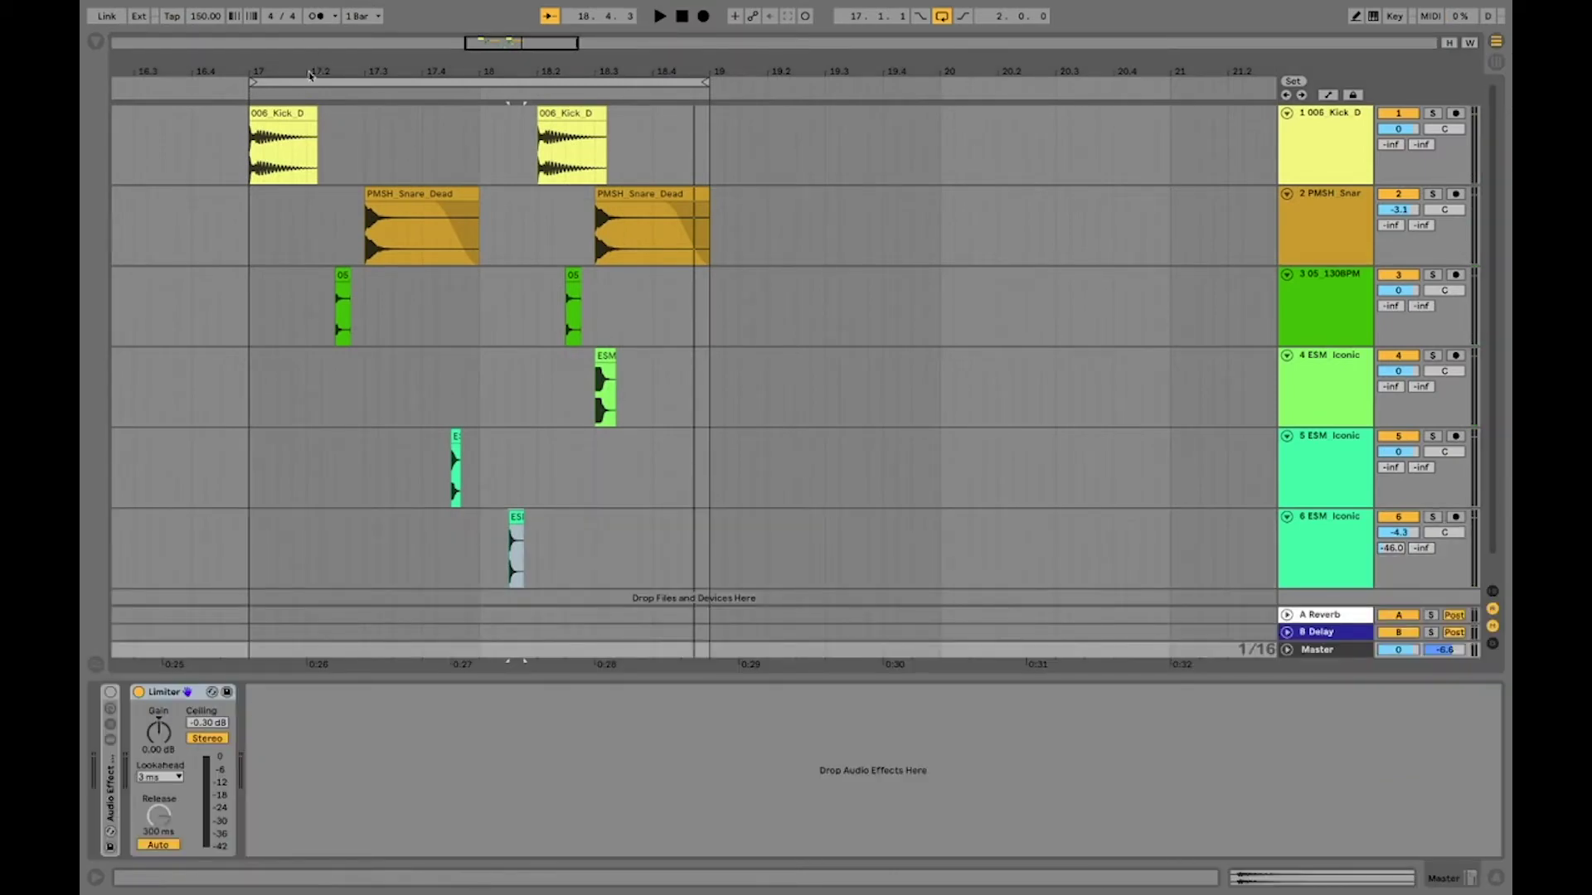
drag(580, 71, 862, 109)
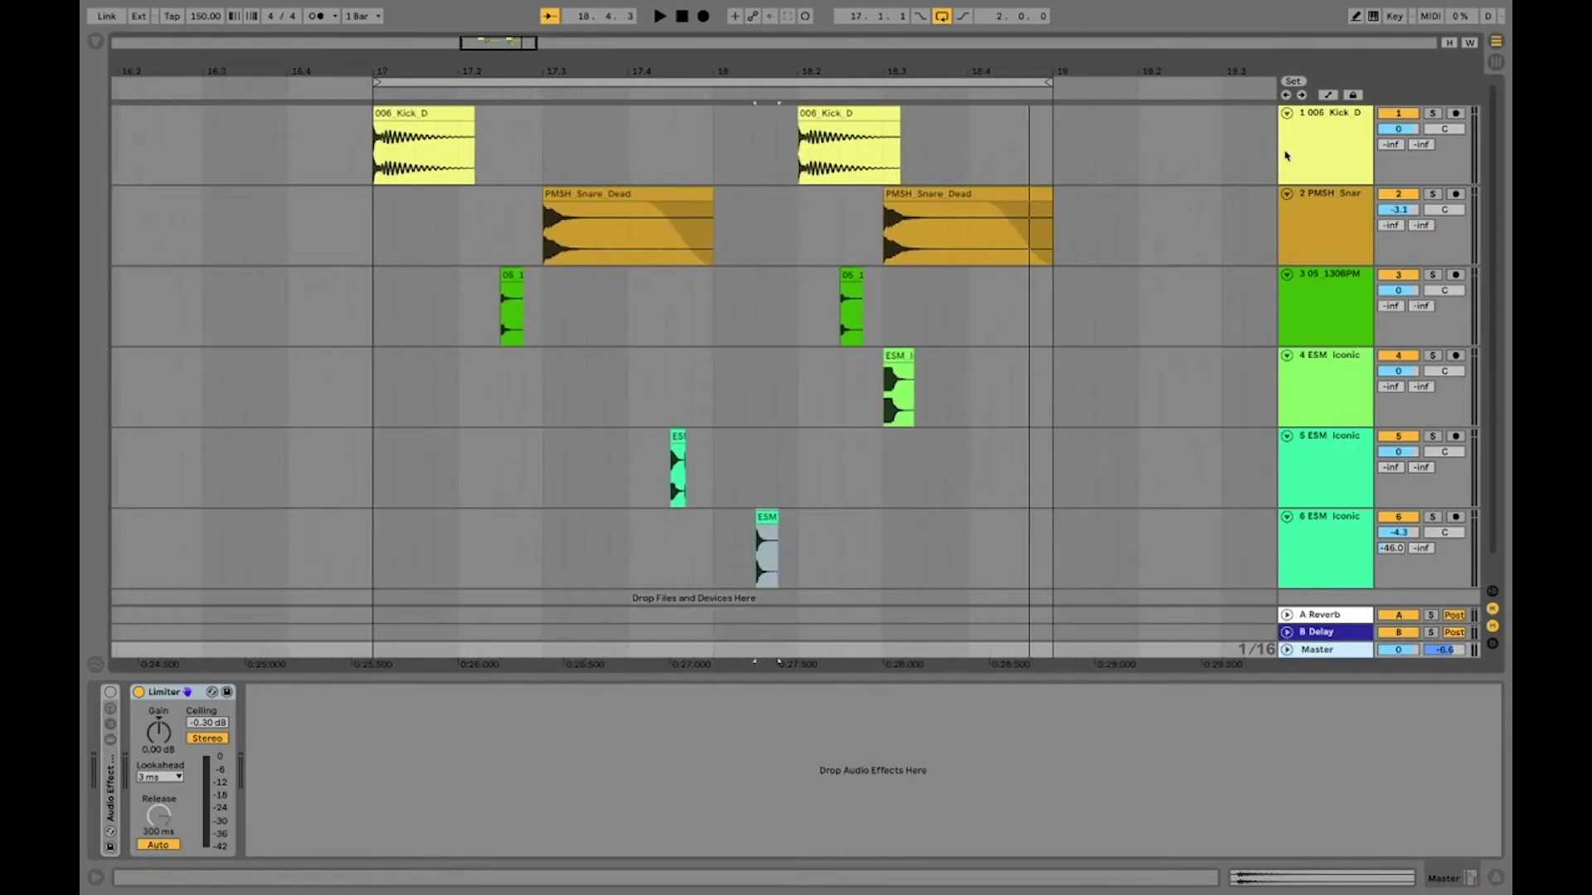
key(Tab)
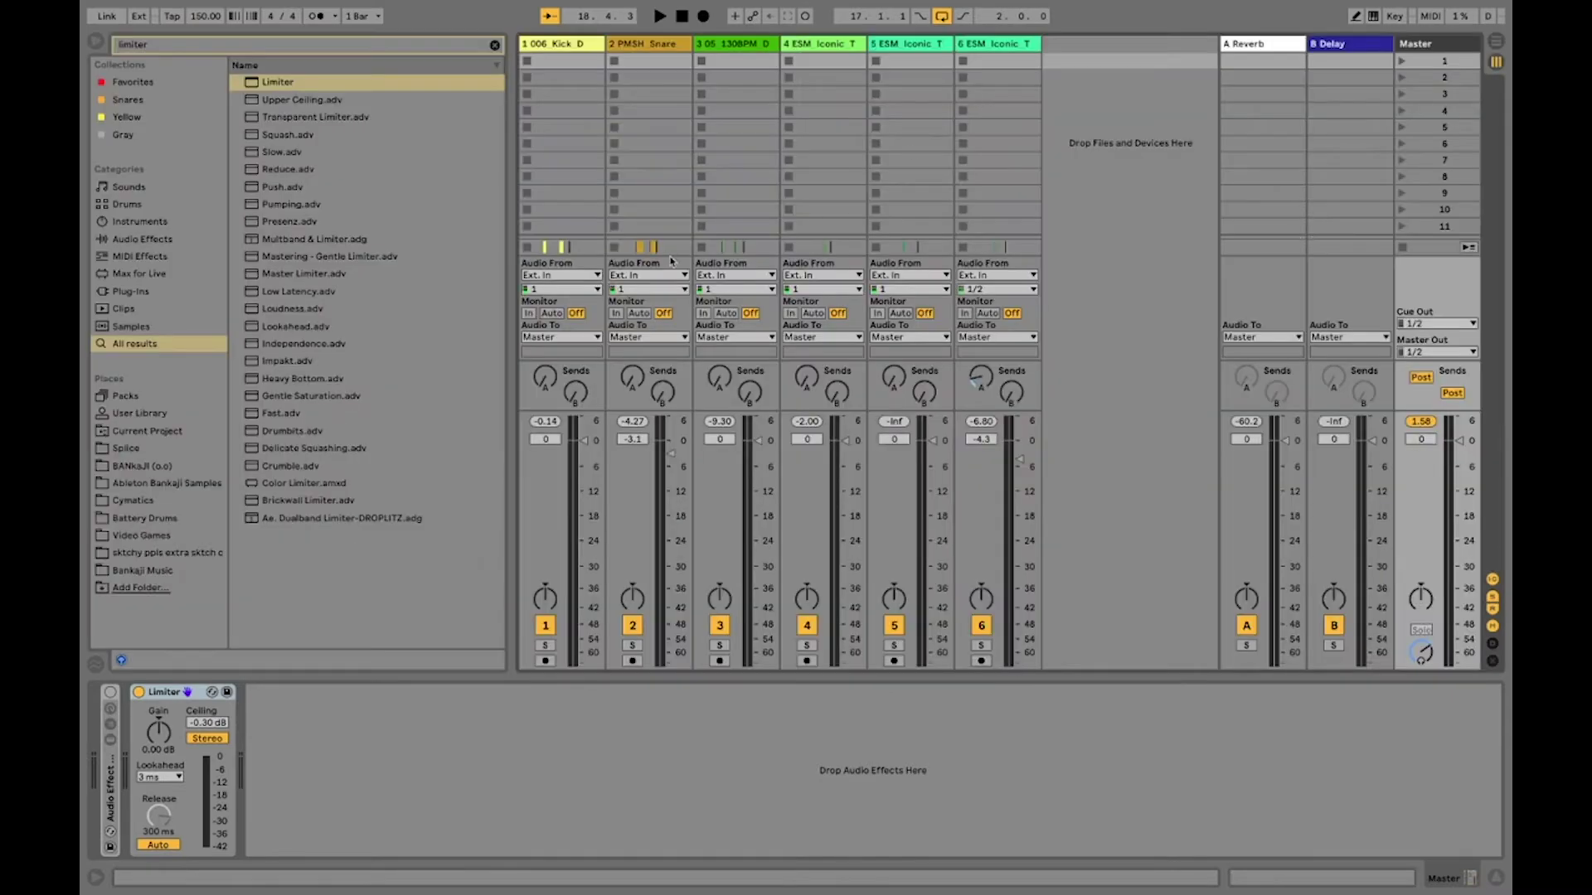
click(596, 56)
click(981, 47)
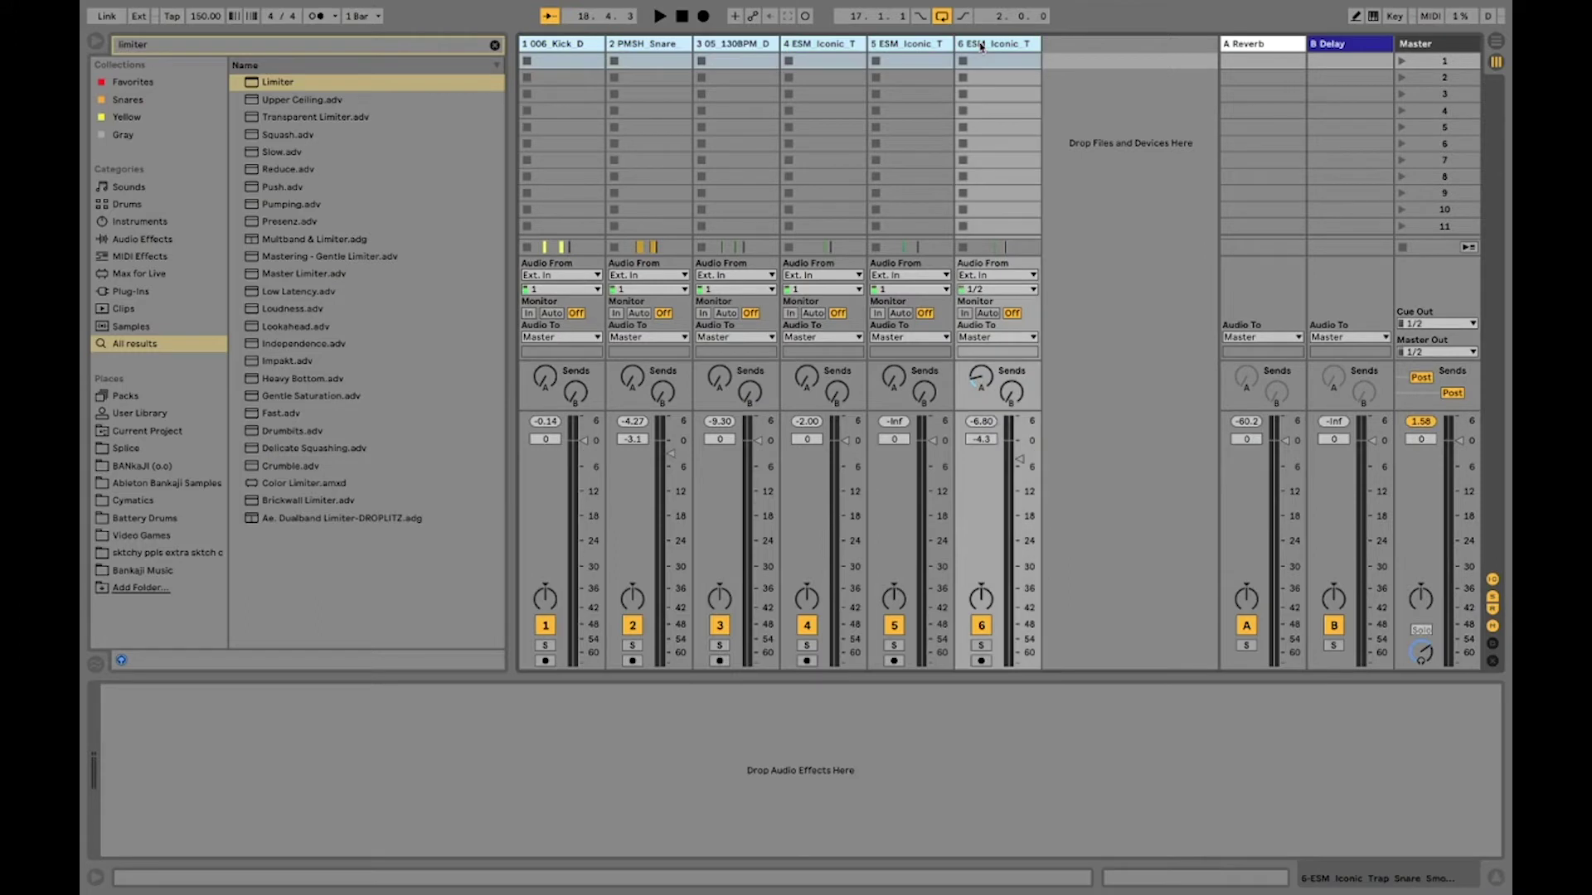
key(ctrl+g)
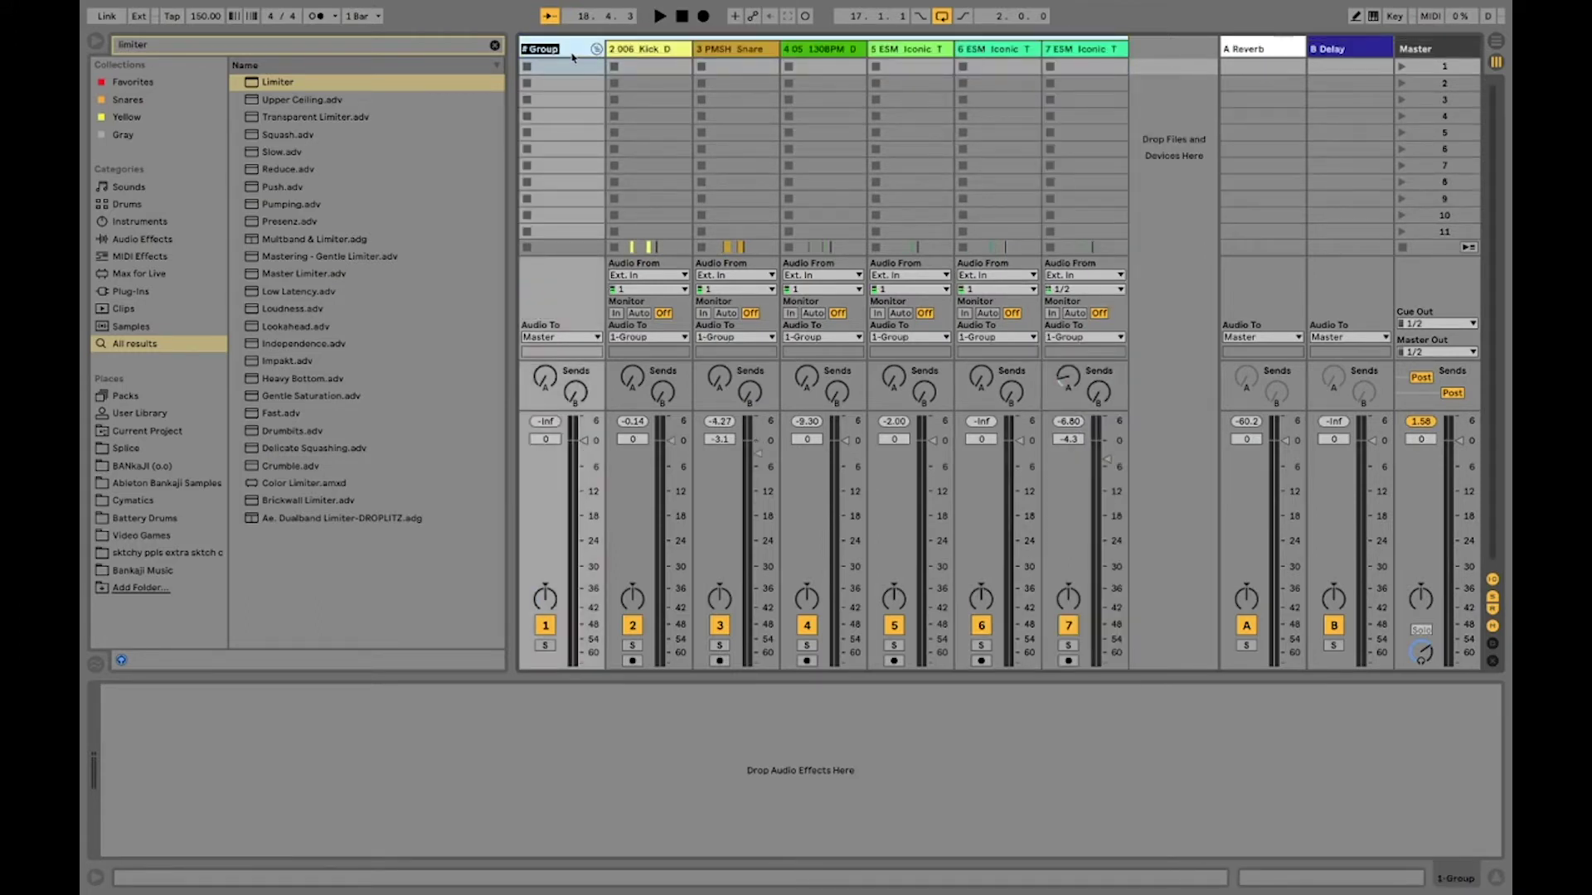
text(ms)
key(Return)
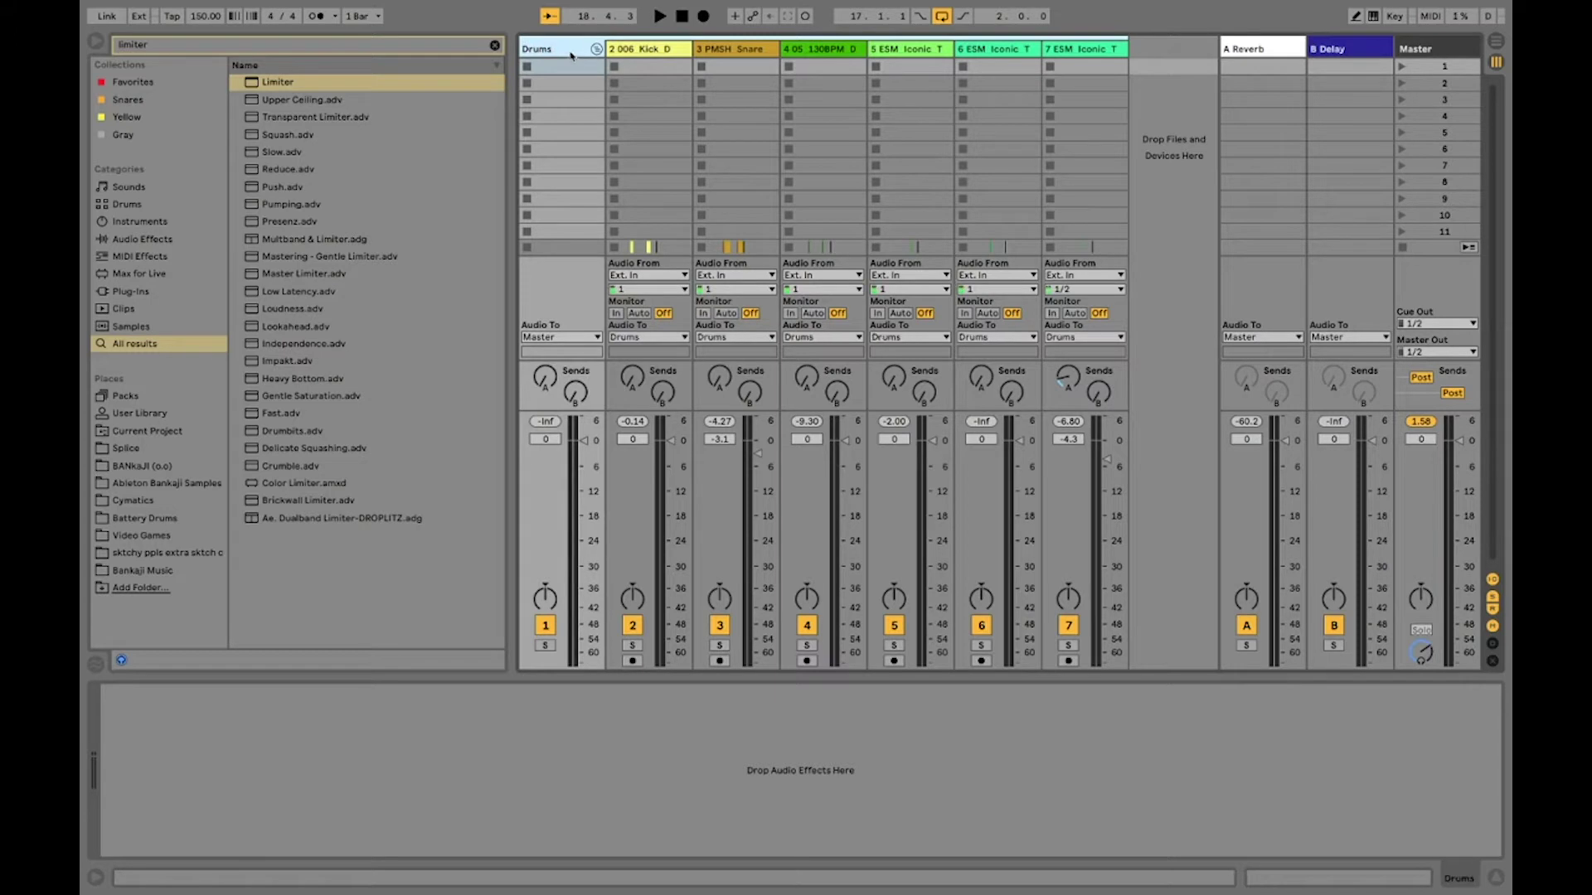
- Colour the Drums group orange and return to Arrangement View
right_click(561, 50)
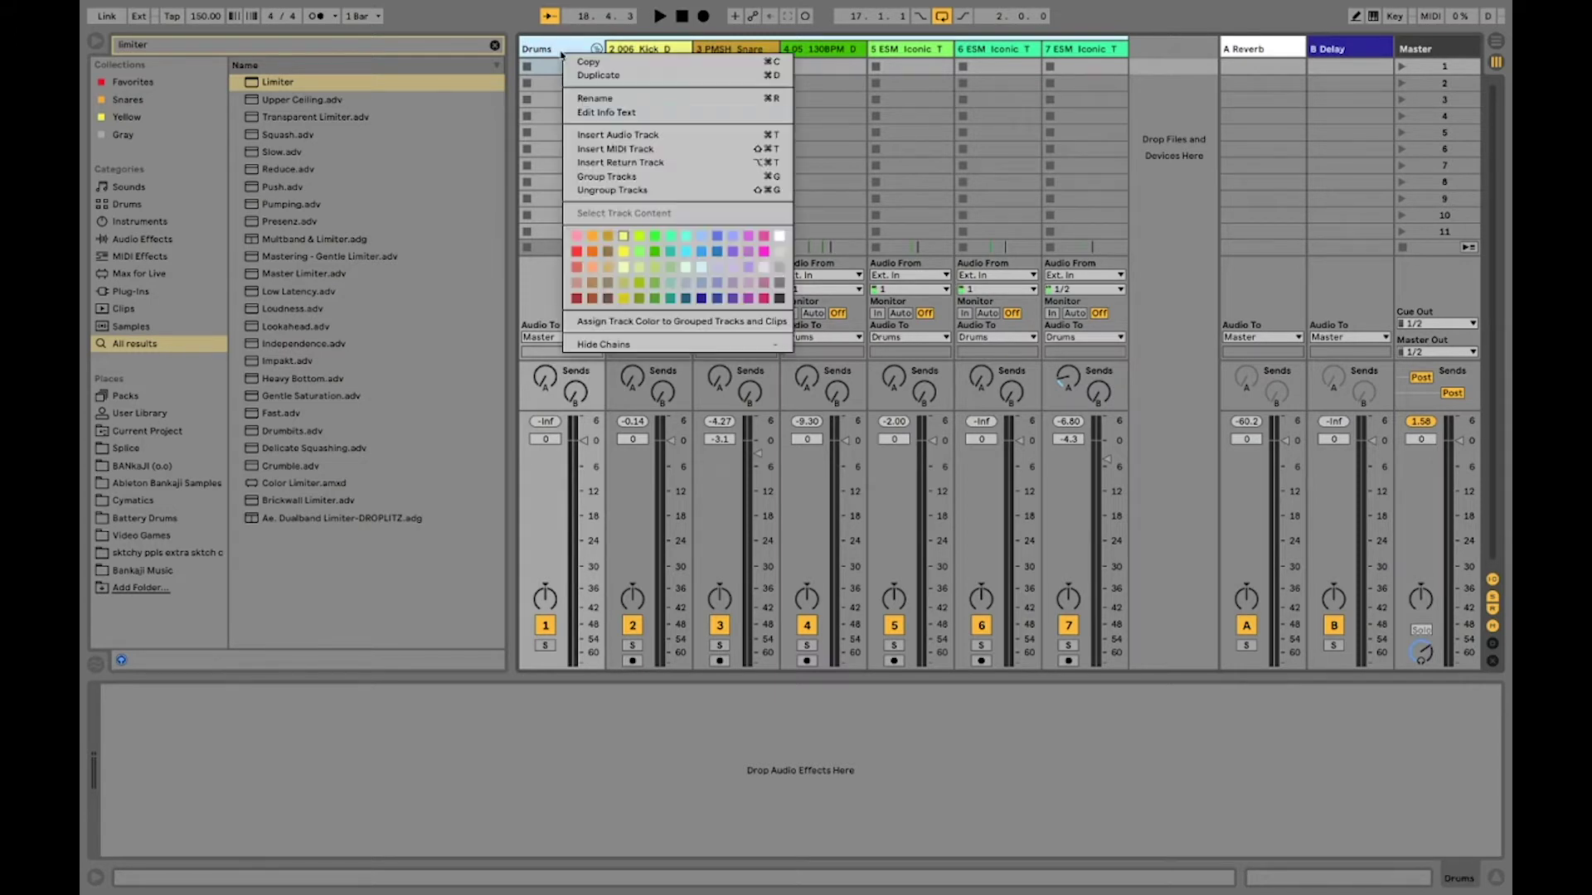
click(592, 253)
key(Tab)
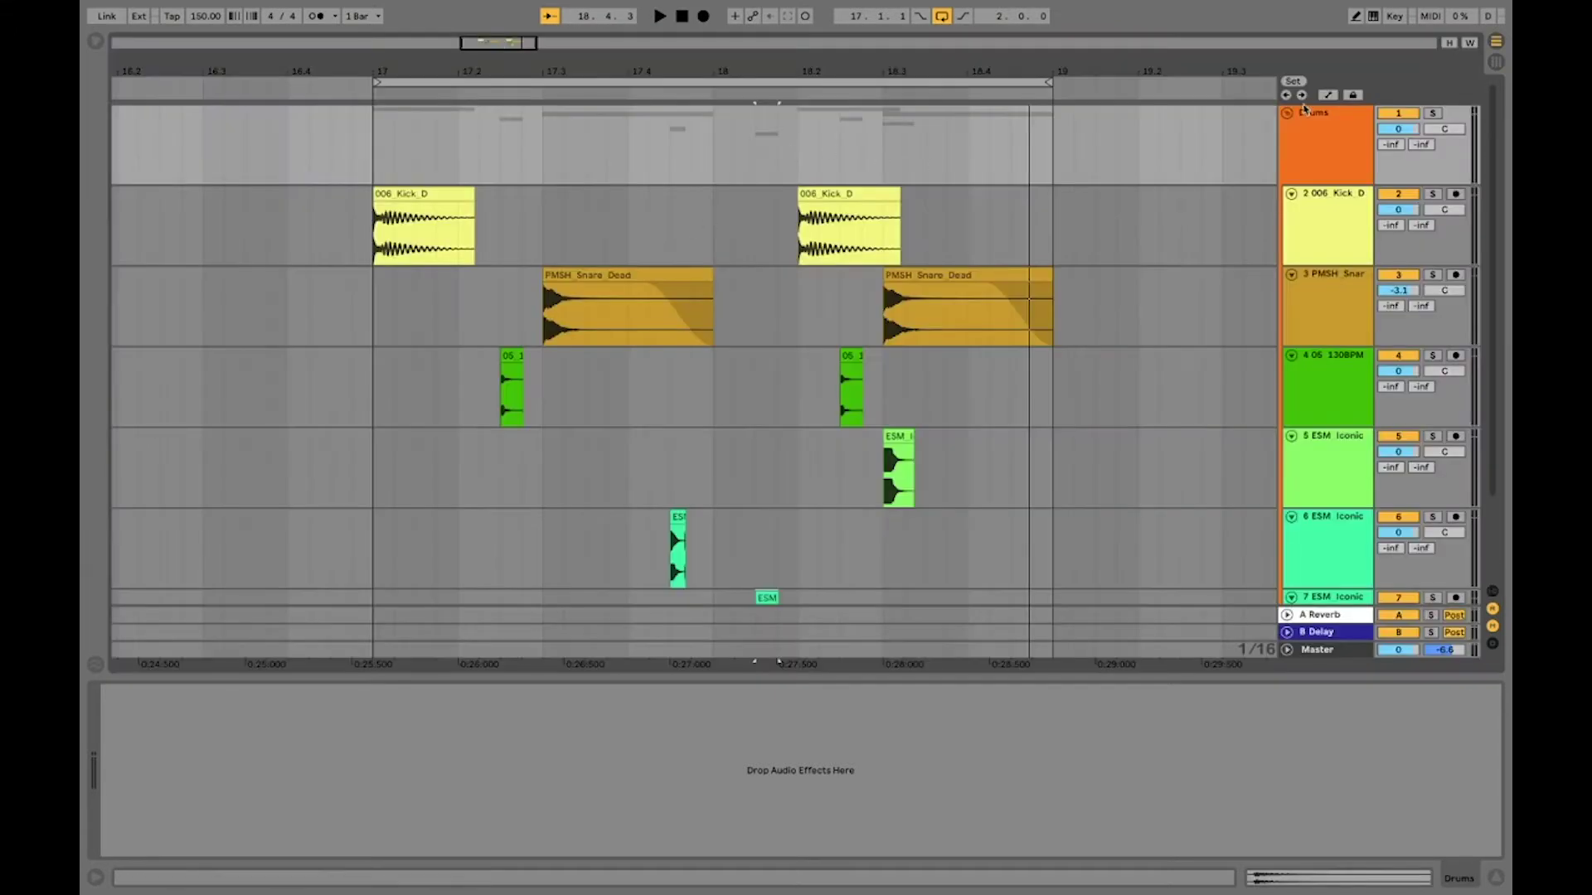
- Fold the Drums group, lower its volume to -4.0 dB and play the loop briefly
click(1288, 115)
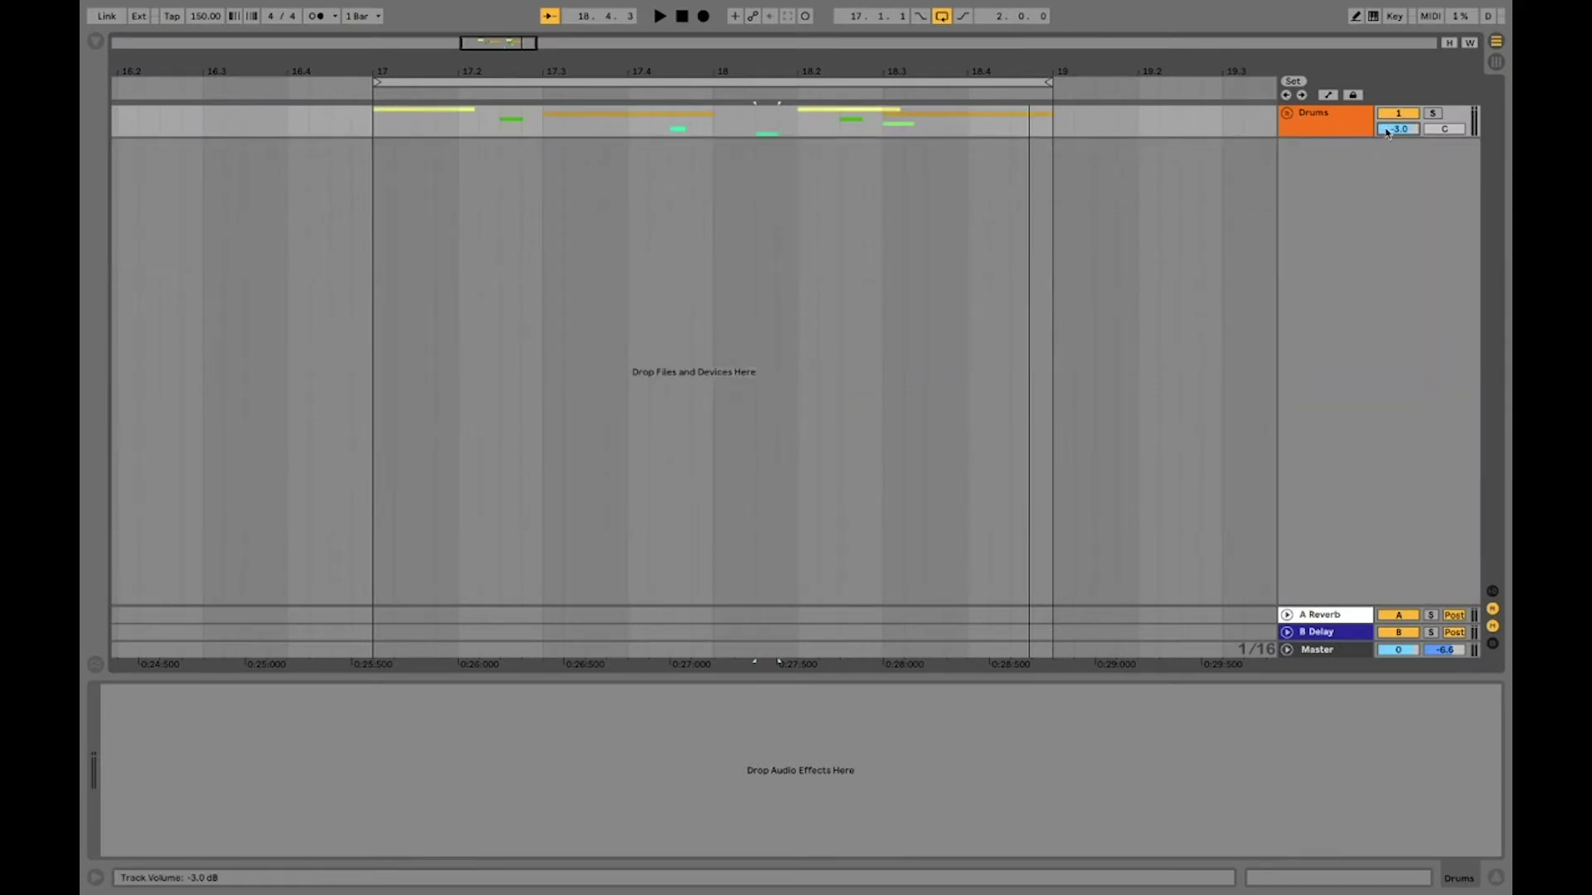
drag(1386, 133, 1387, 128)
key(space)
key(space)
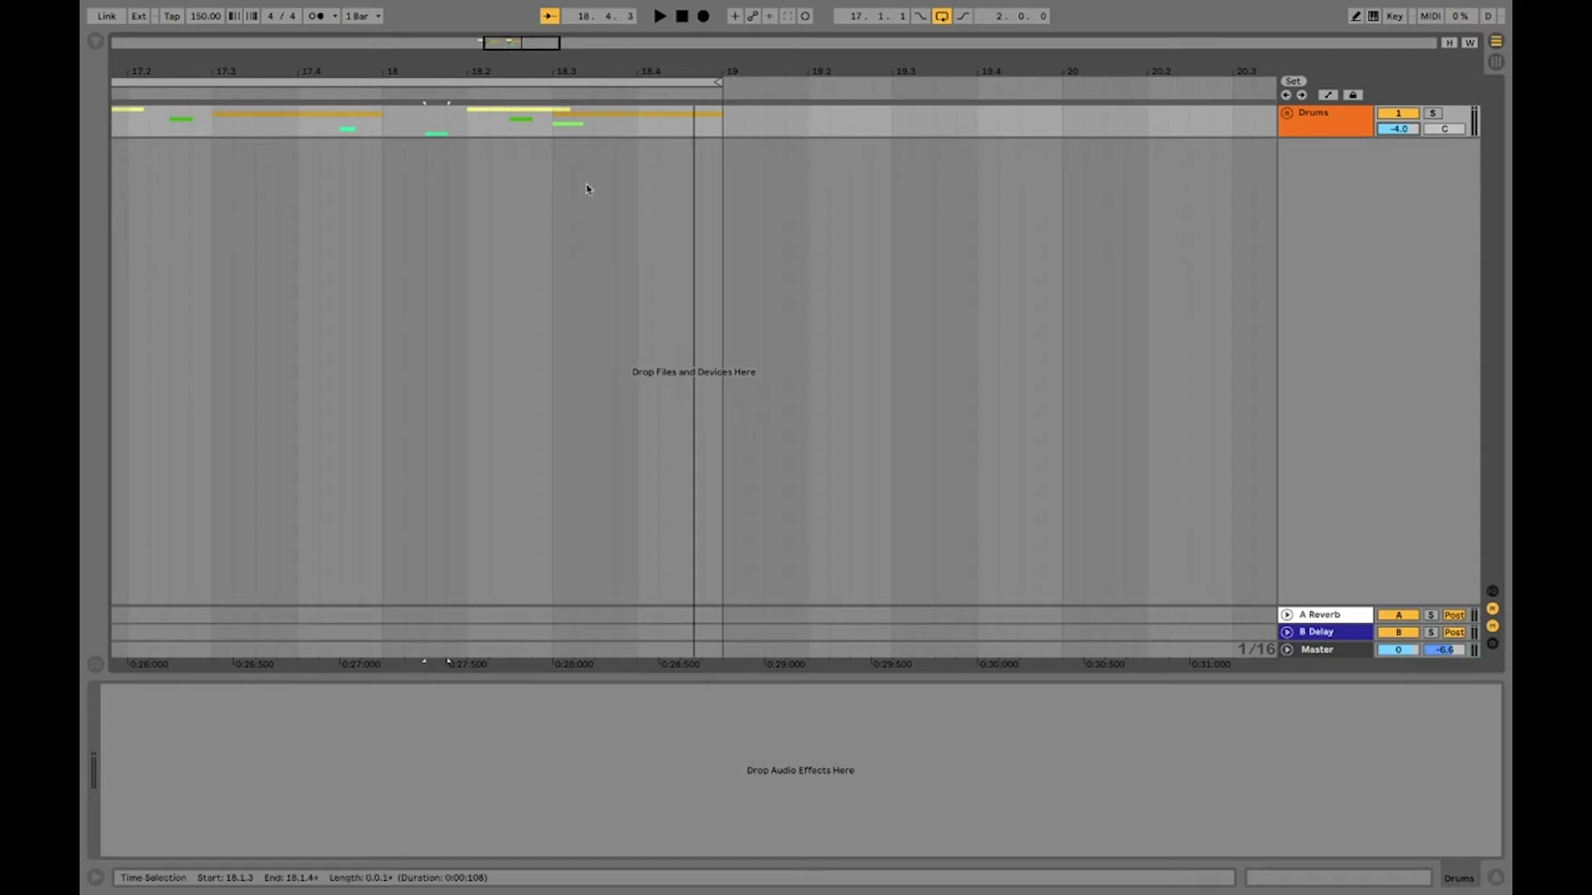
- Unfold the Drums group and examine the effects on the A Reverb return track
click(1287, 113)
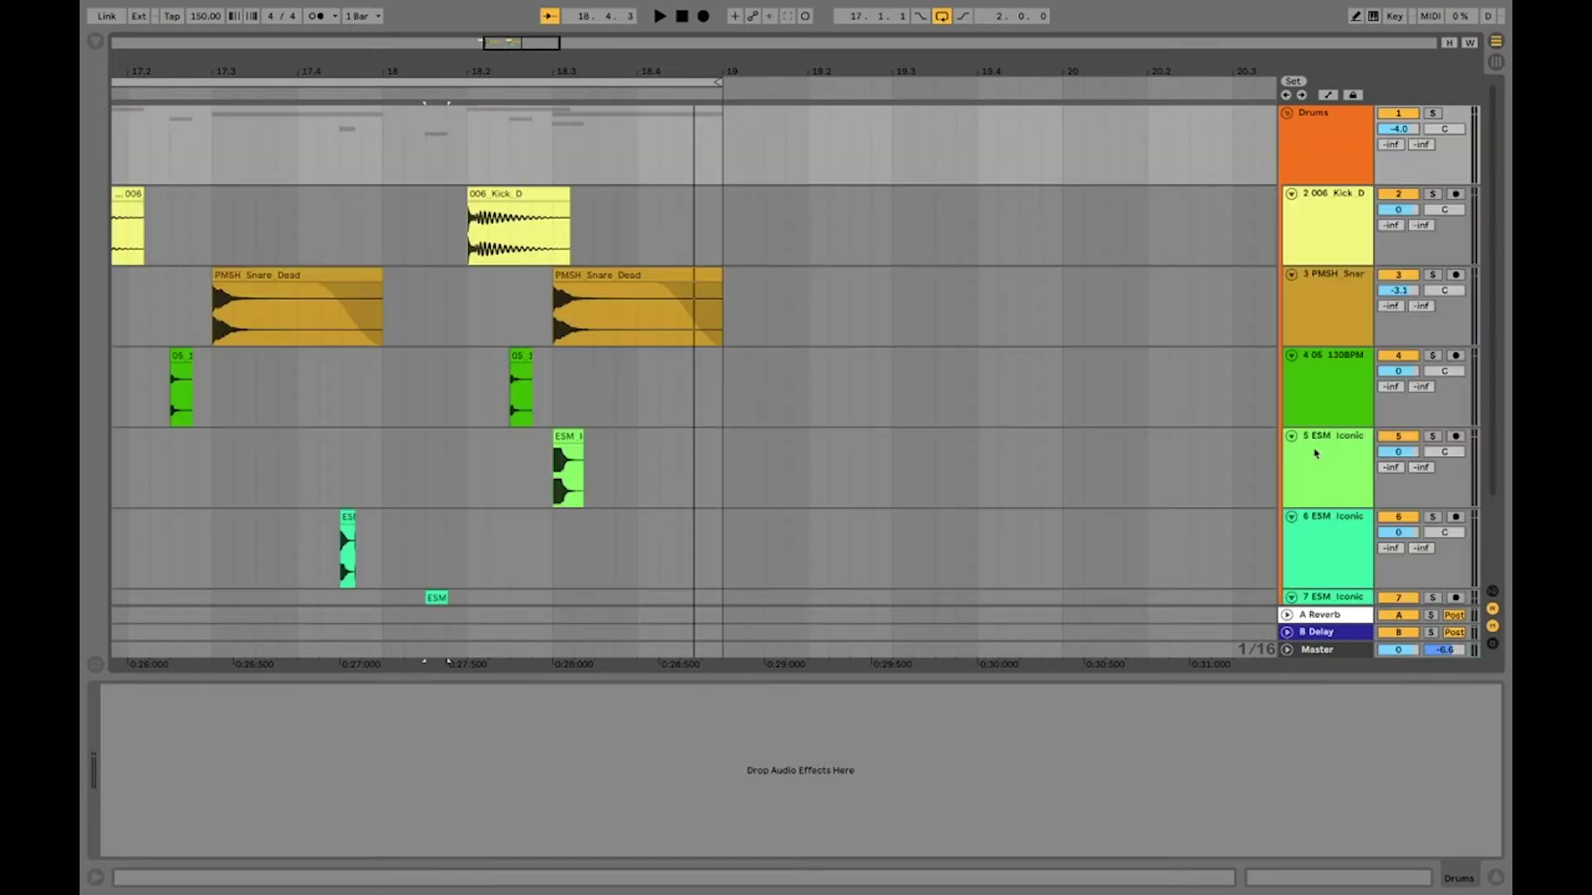
click(1322, 618)
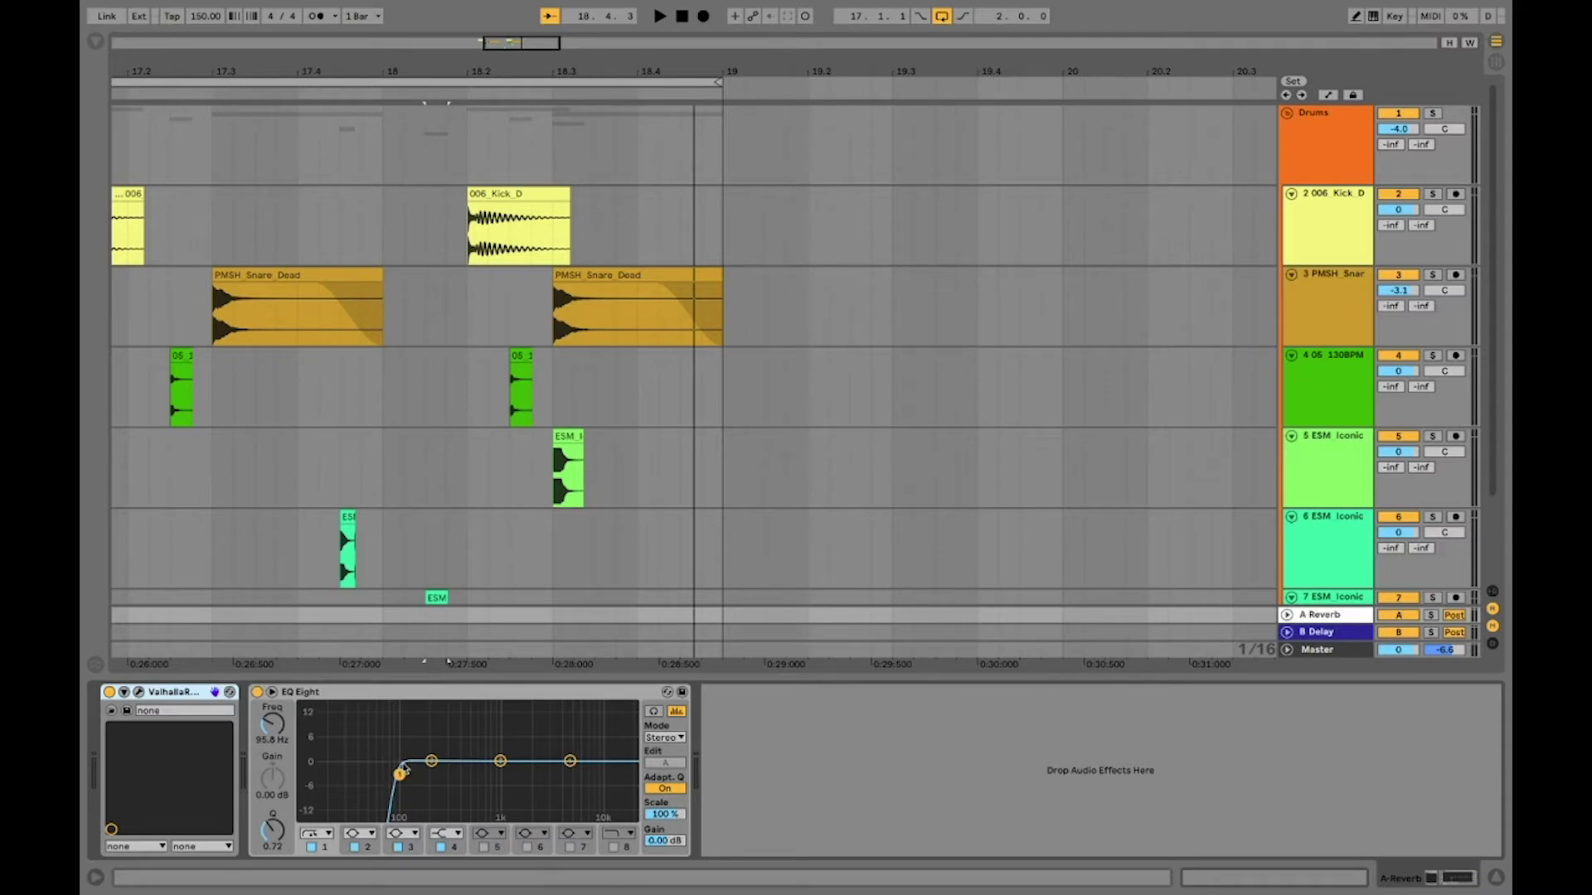
drag(451, 61, 825, 45)
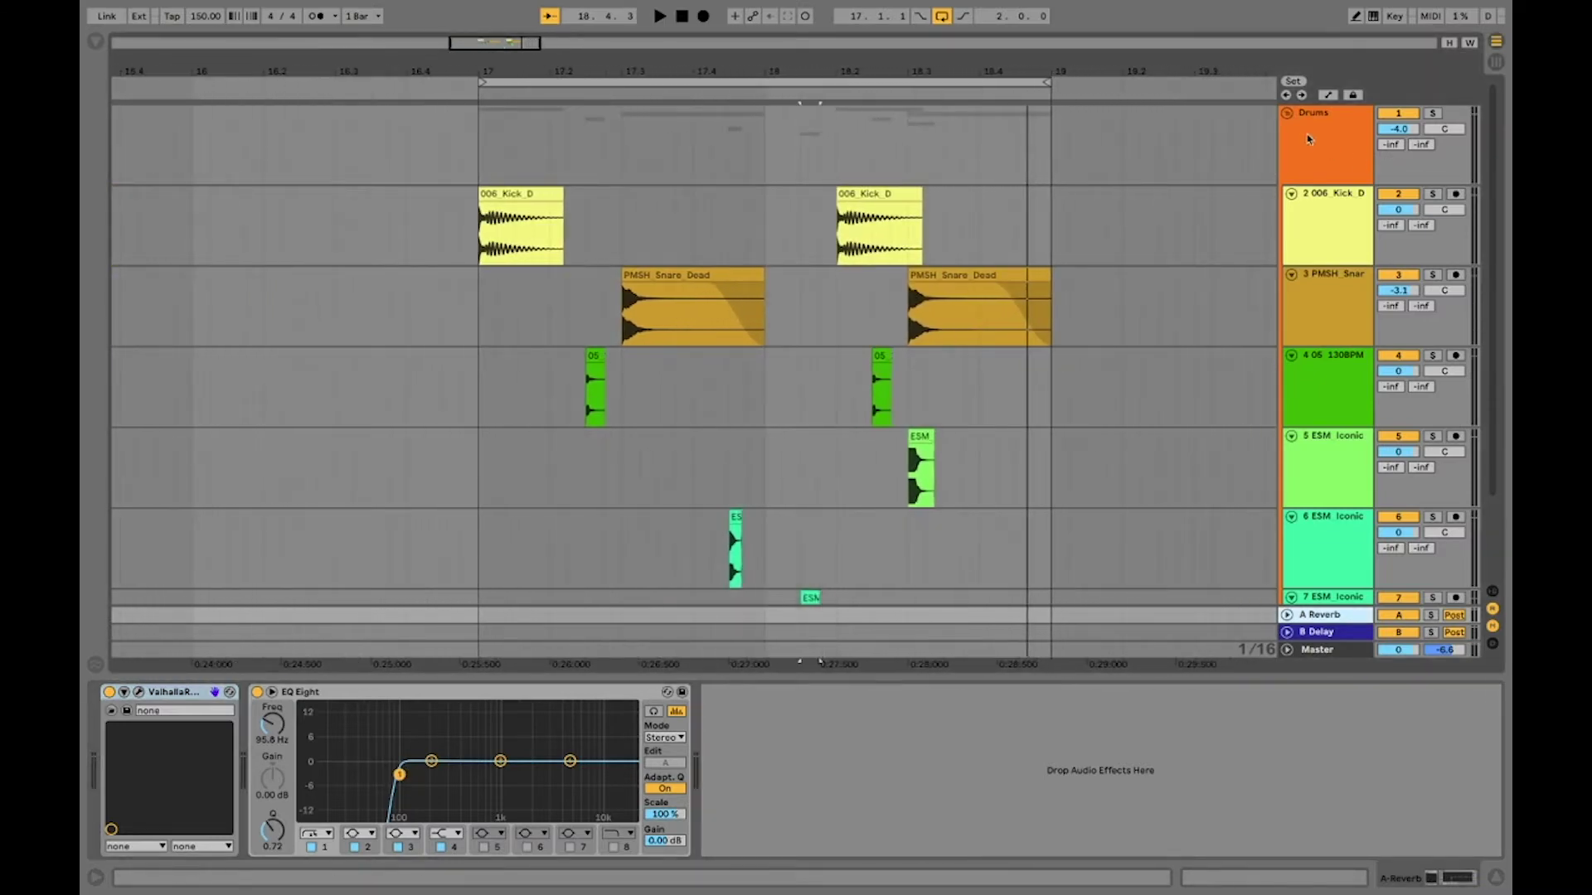
scroll(630, 274, down, 1)
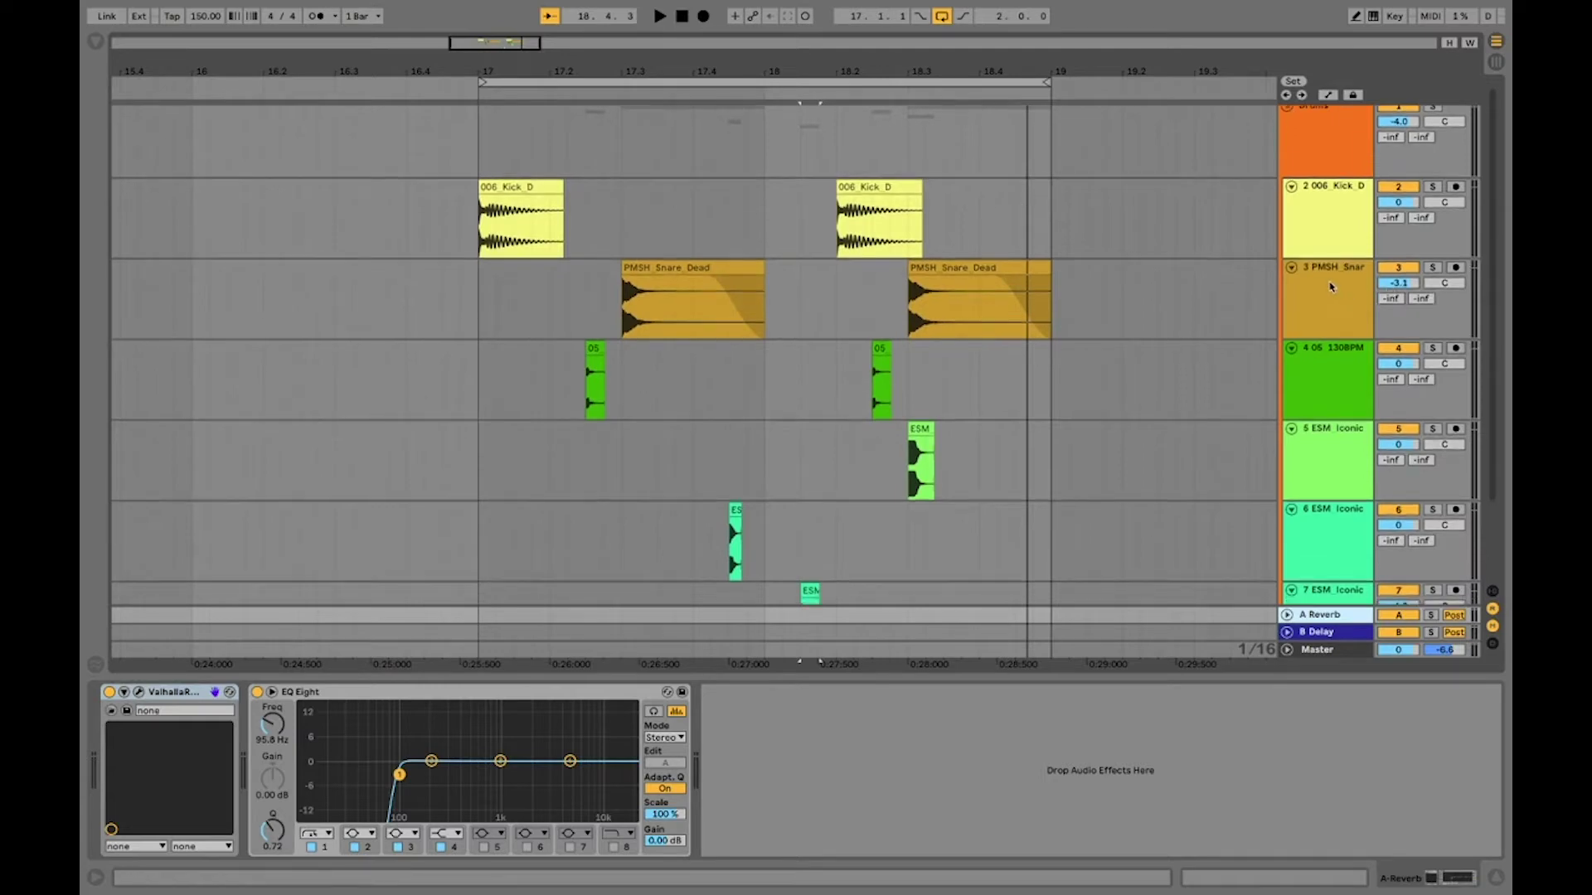
- Solo the PMSH snare track, set its Reverb send to -28.0 dB, and replay the full mix from bar 17
click(547, 240)
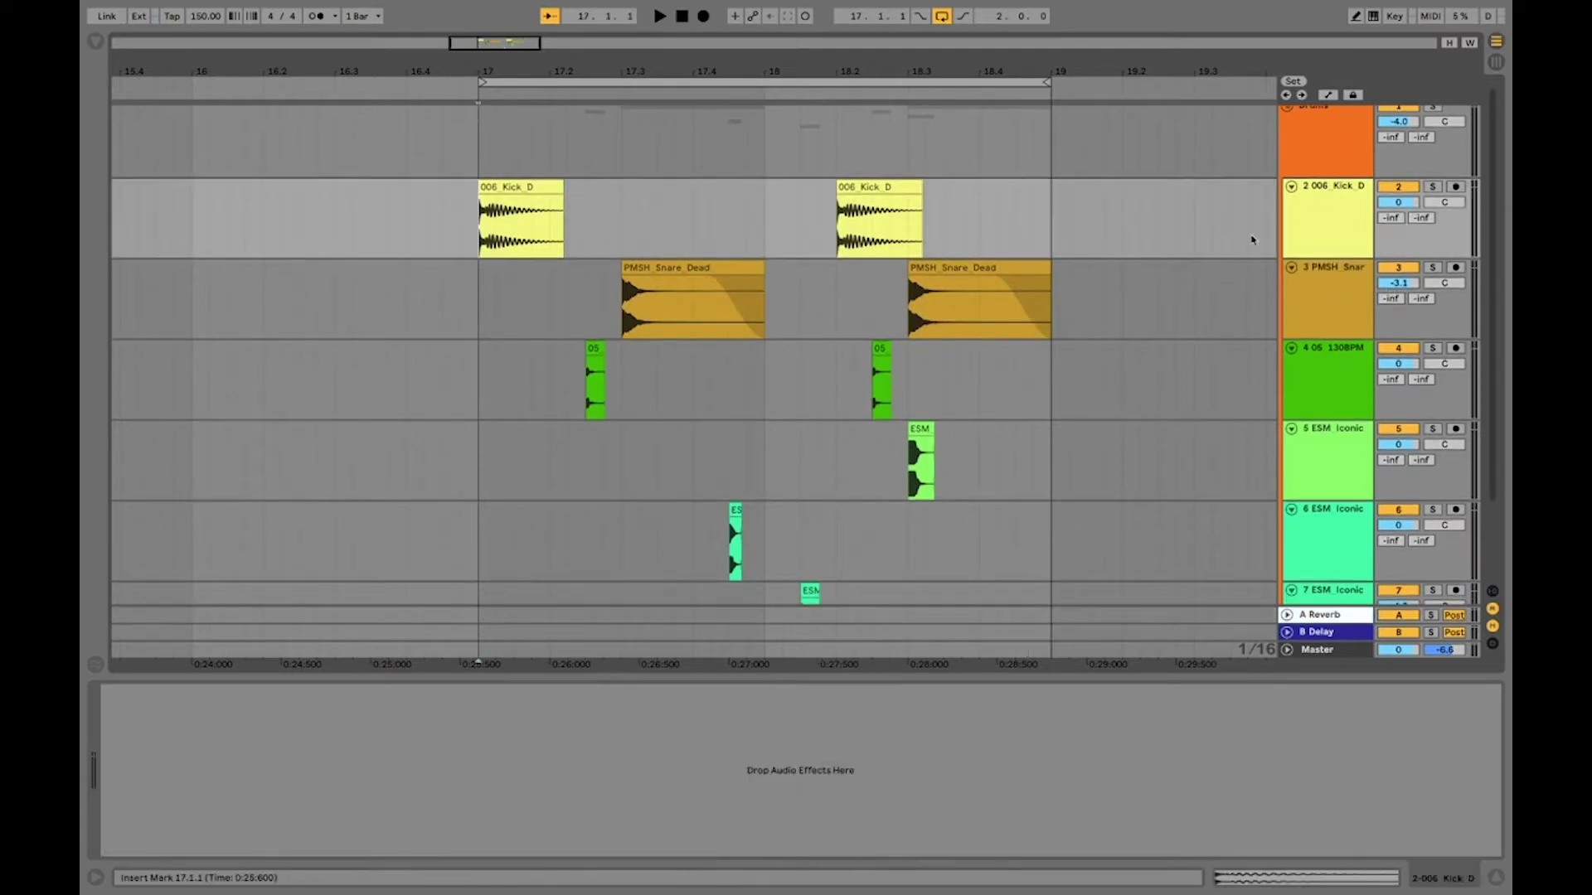
click(621, 305)
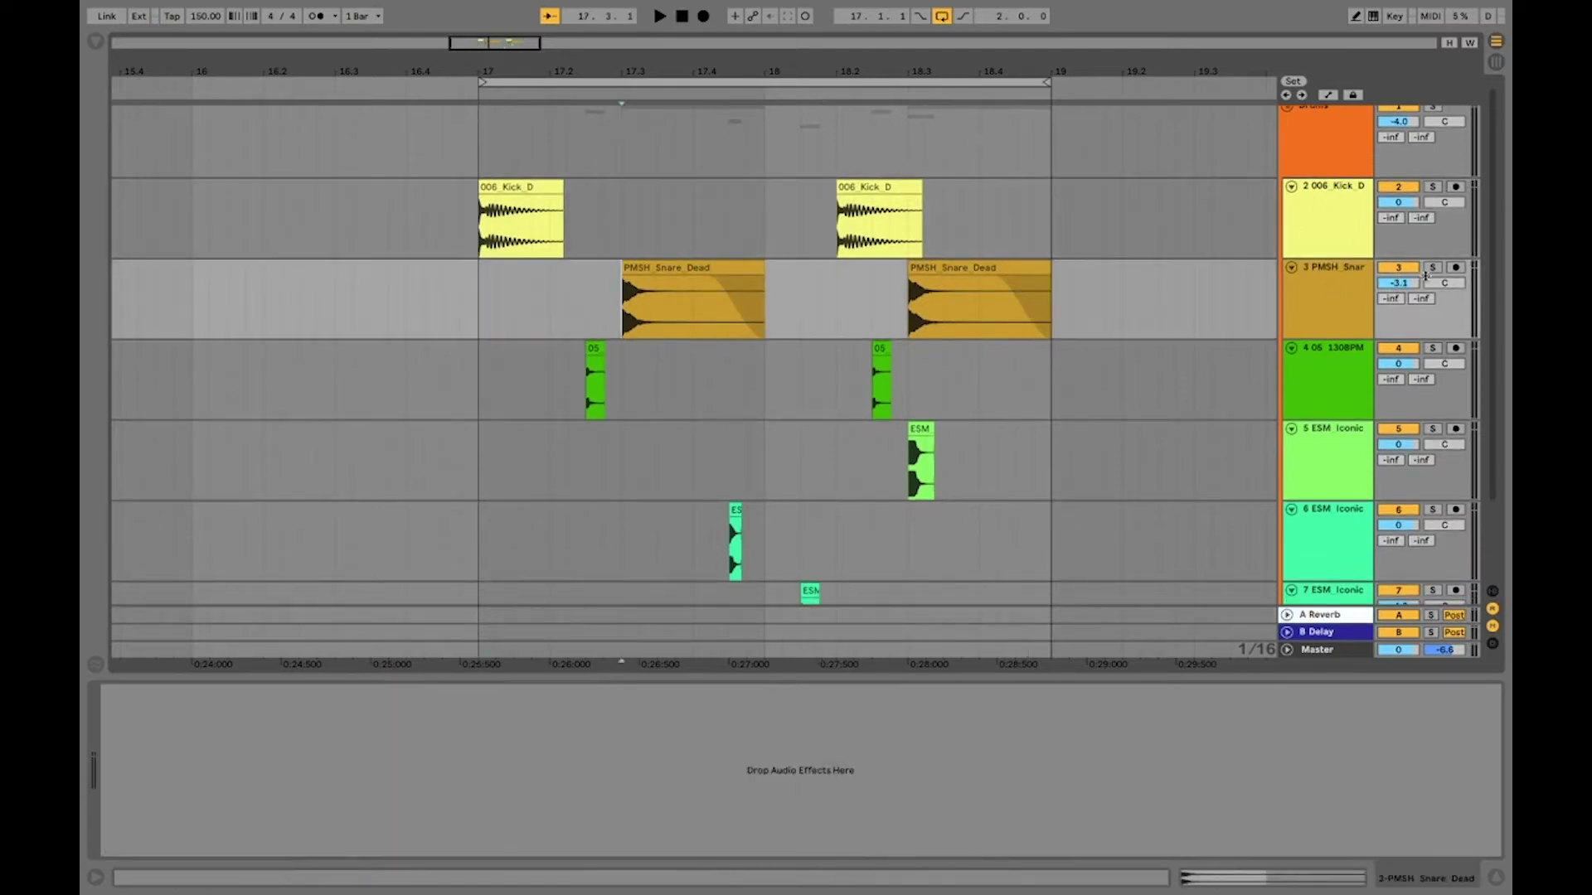
key(space)
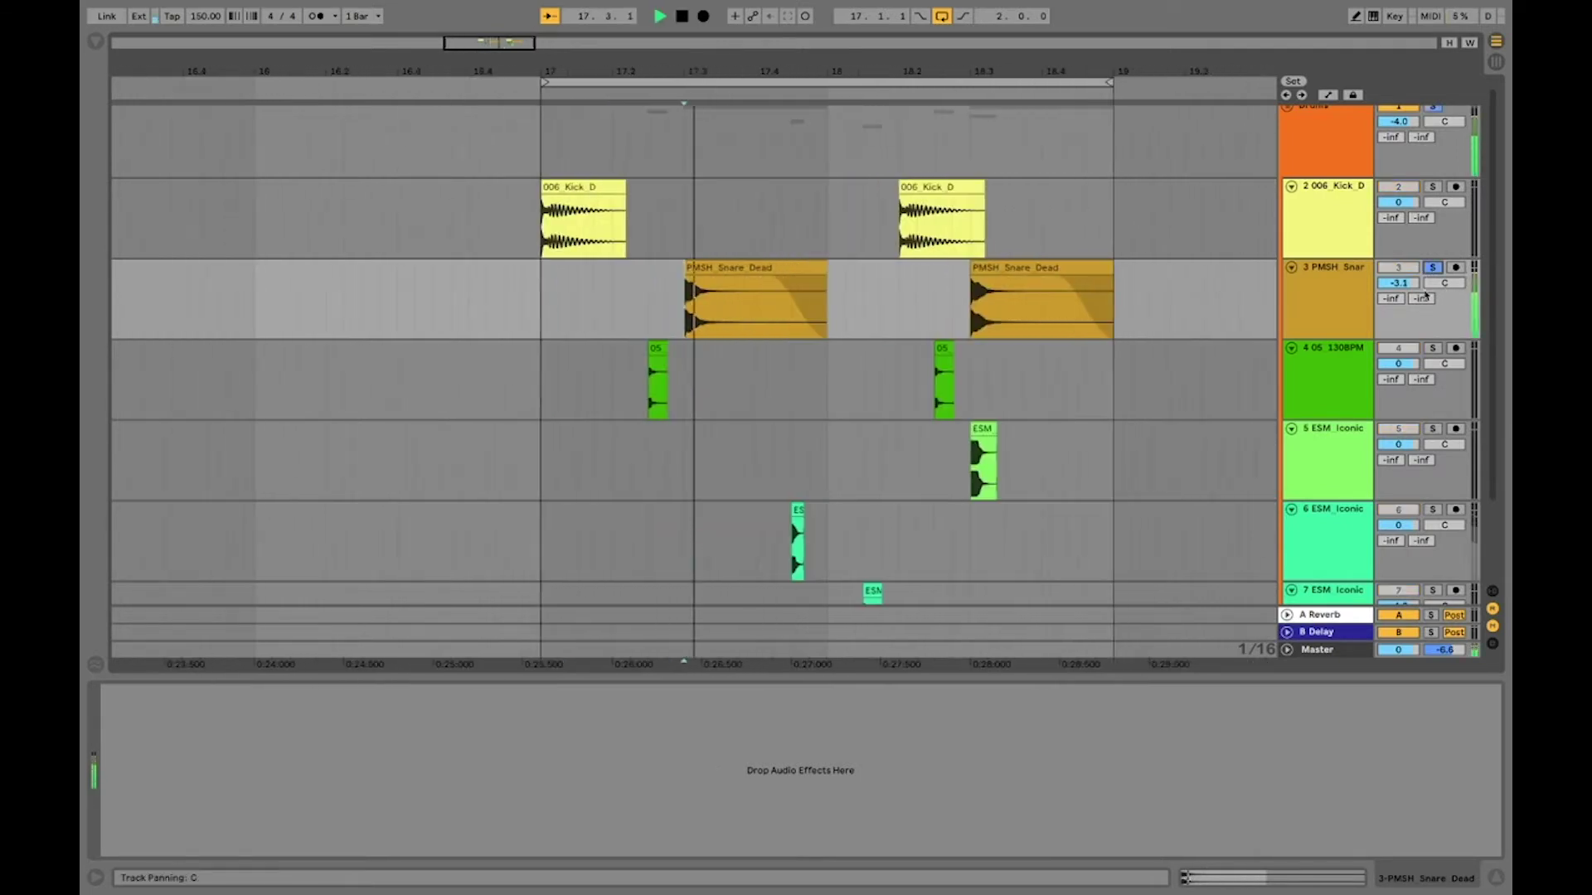
drag(1389, 301, 1389, 283)
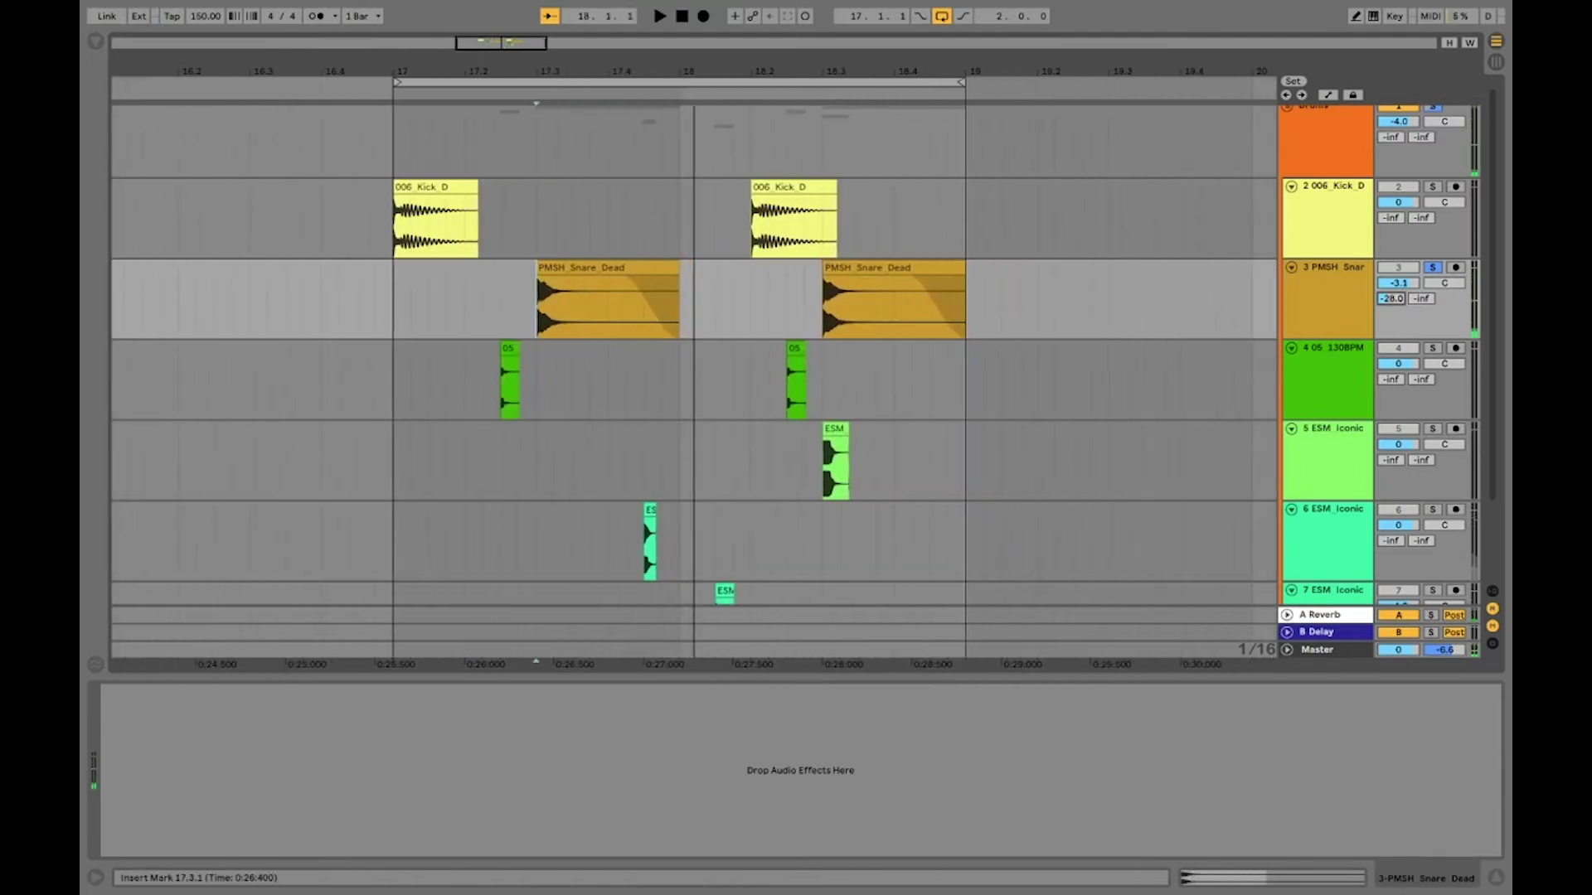
click(384, 235)
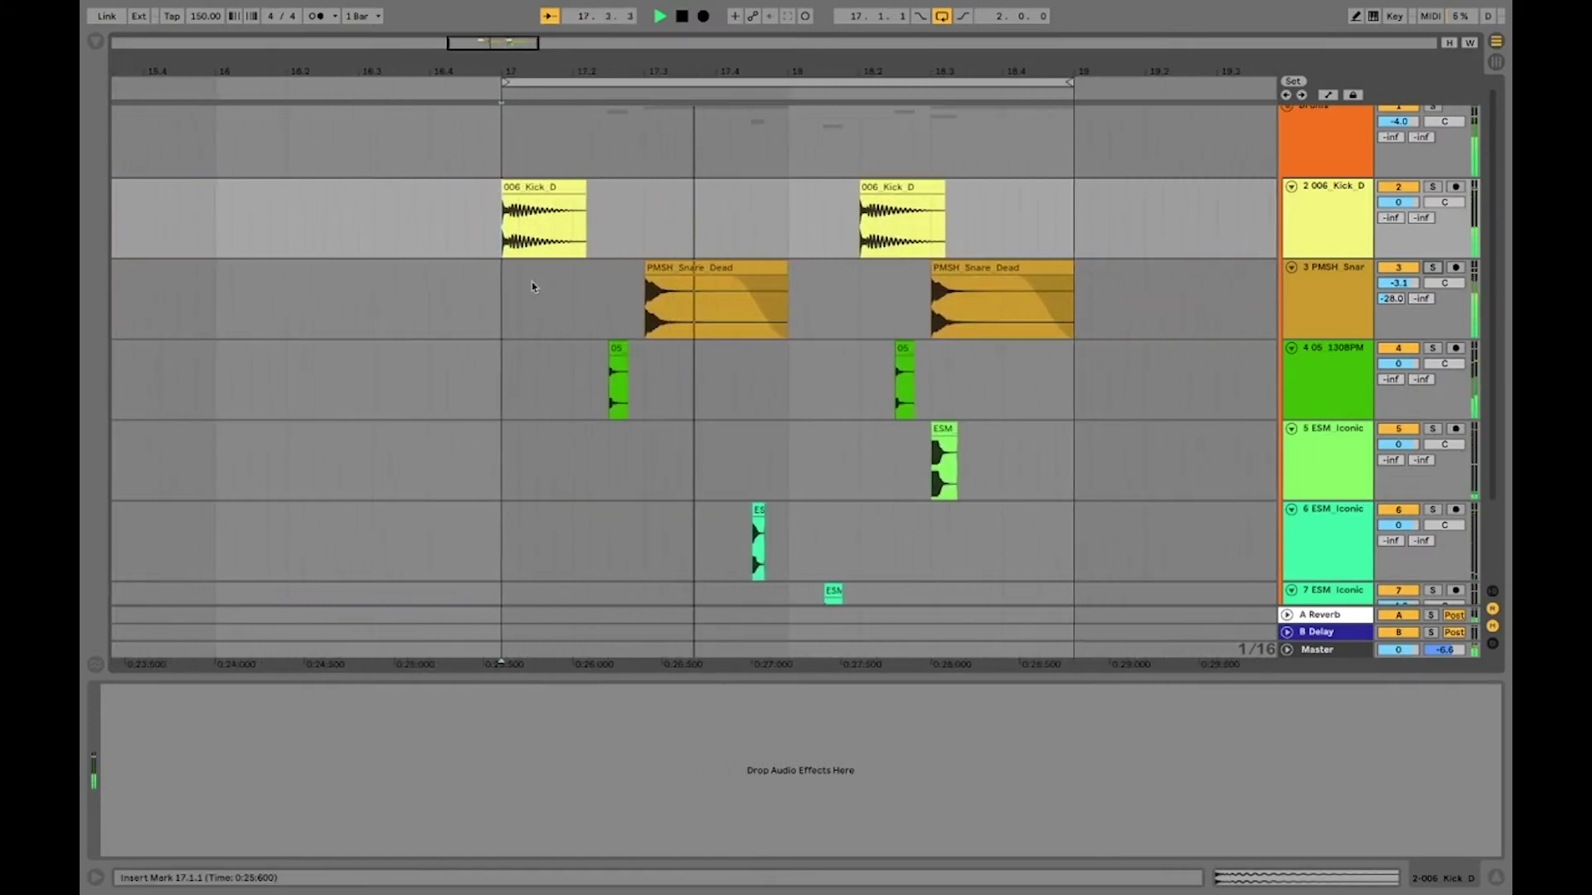
key(space)
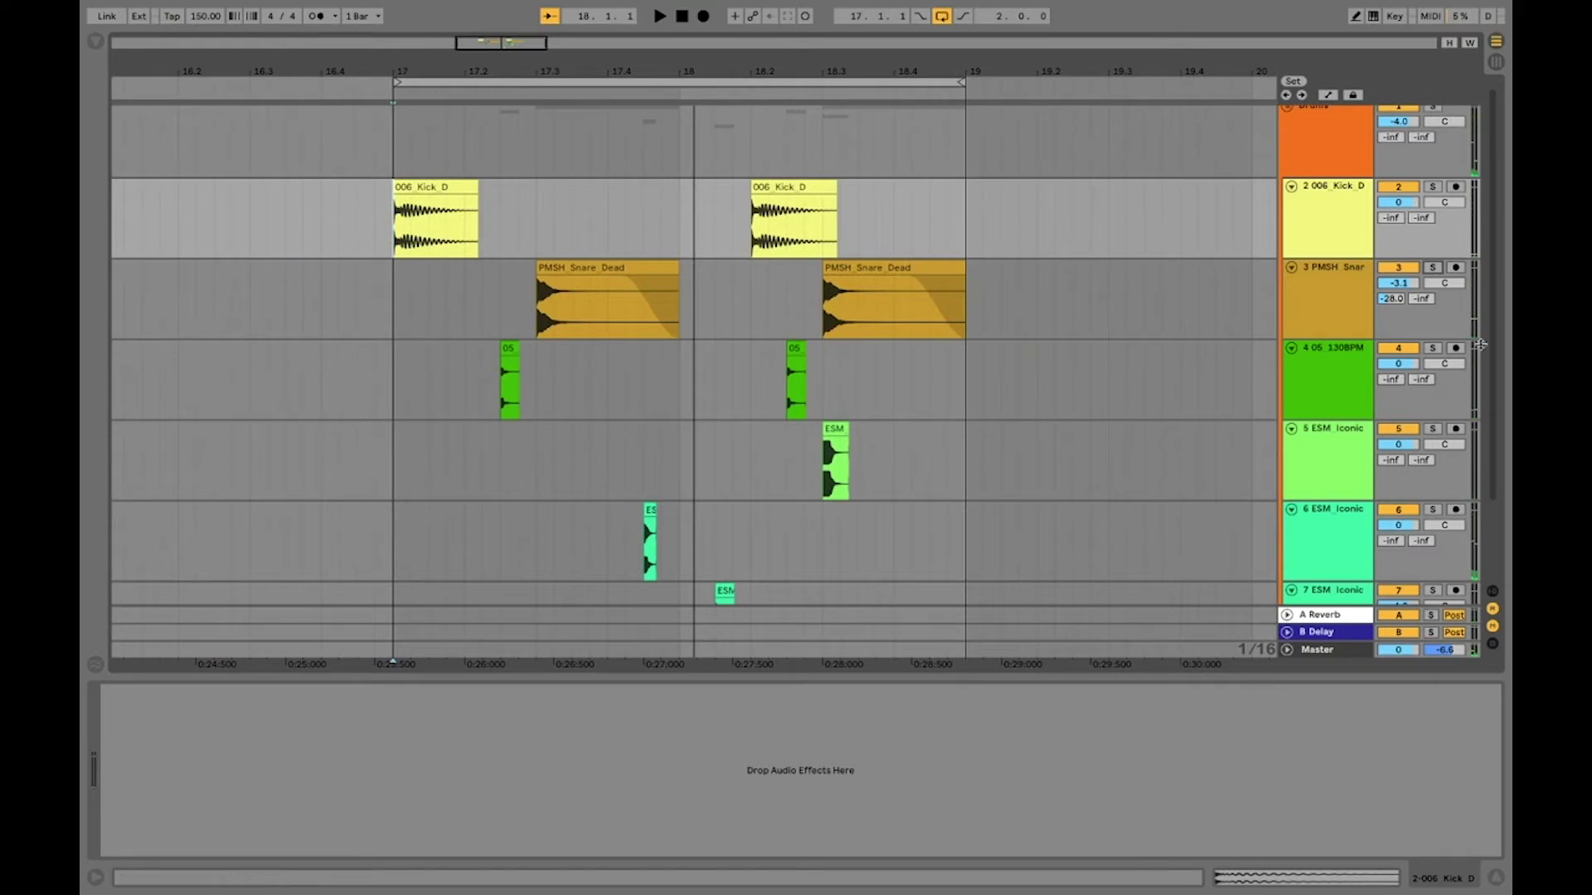
- Solo the track 4 wood snare and set its Reverb send to -28.0 dB while playing from 17.2.3
click(487, 391)
key(space)
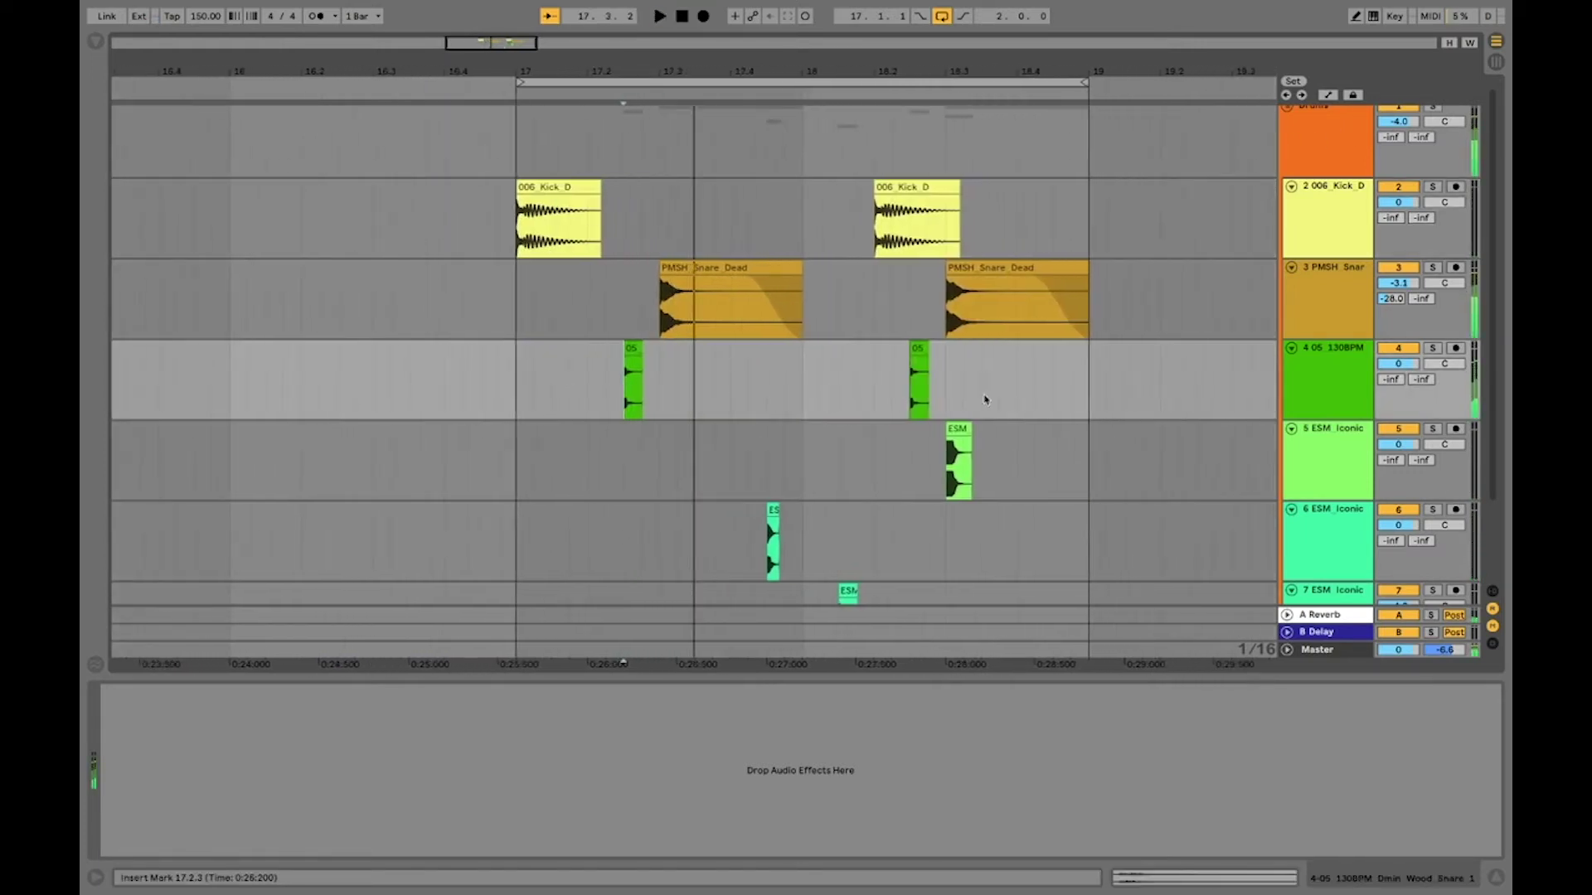
click(1433, 348)
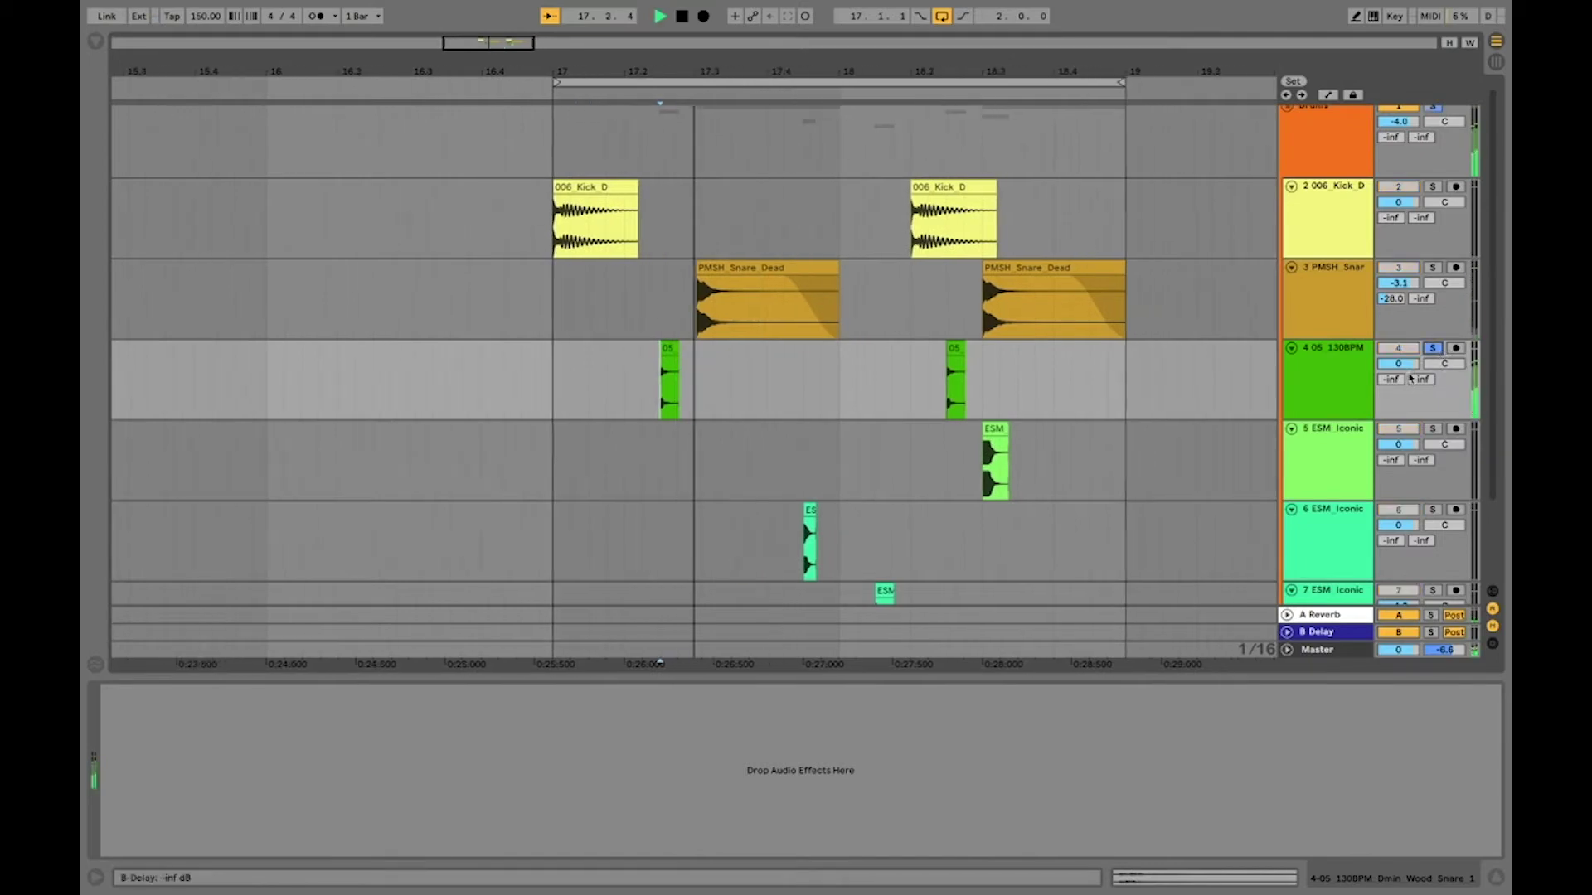
drag(1391, 379, 1391, 365)
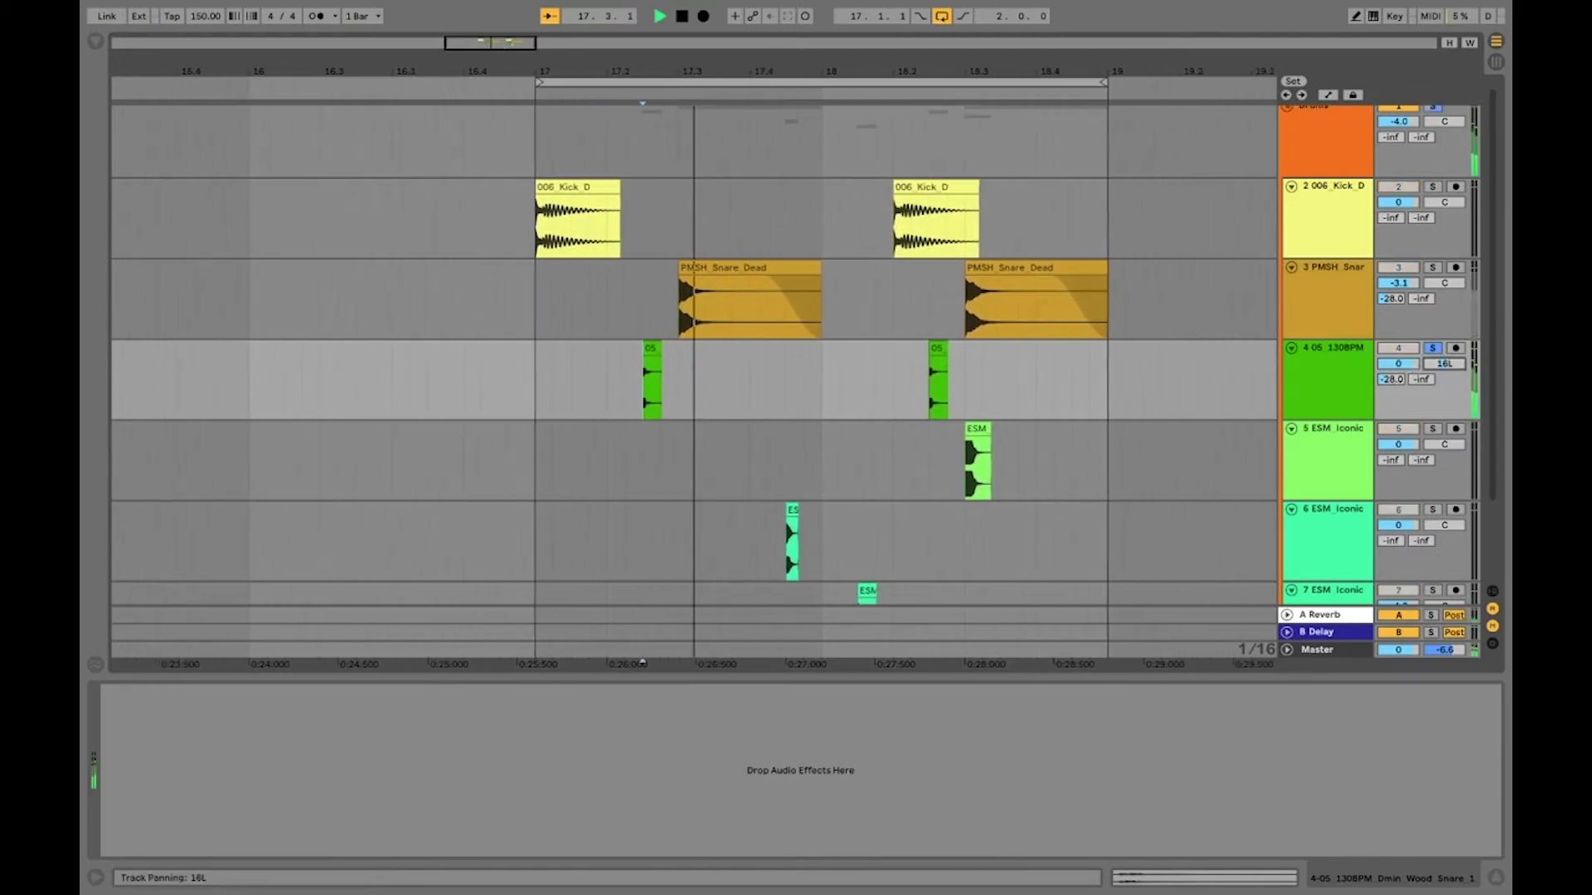
- Automate the track 4 wood snare's panning from 16L on the first hit to 11R on the second, and play it from bar 17
key(a)
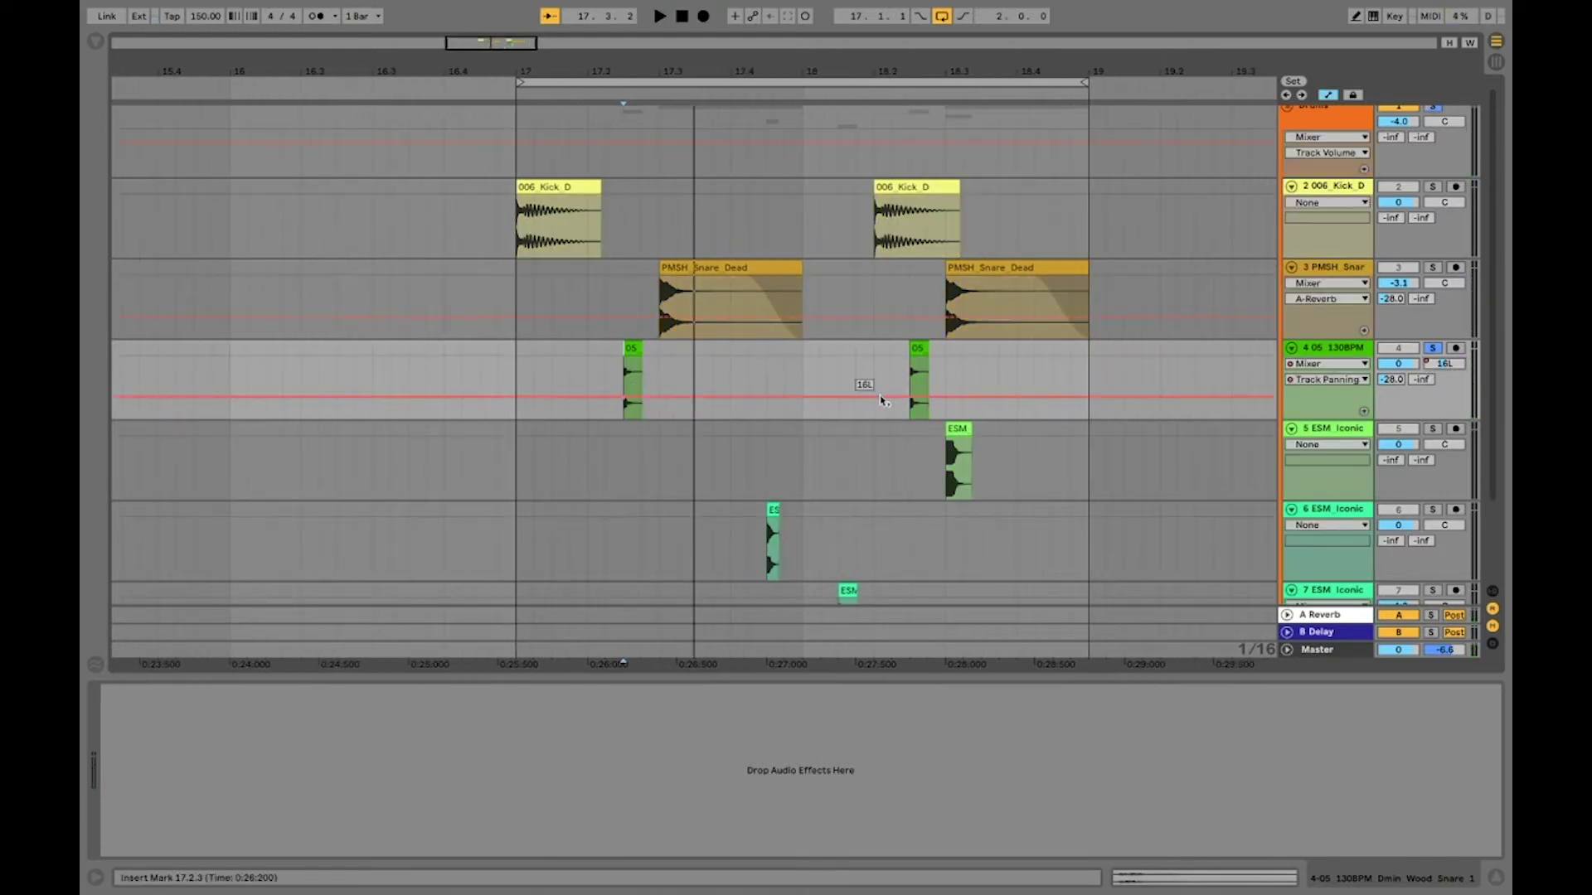
mouse_move(899, 398)
mouse_down()
mouse_move(901, 383)
mouse_move(896, 414)
mouse_up()
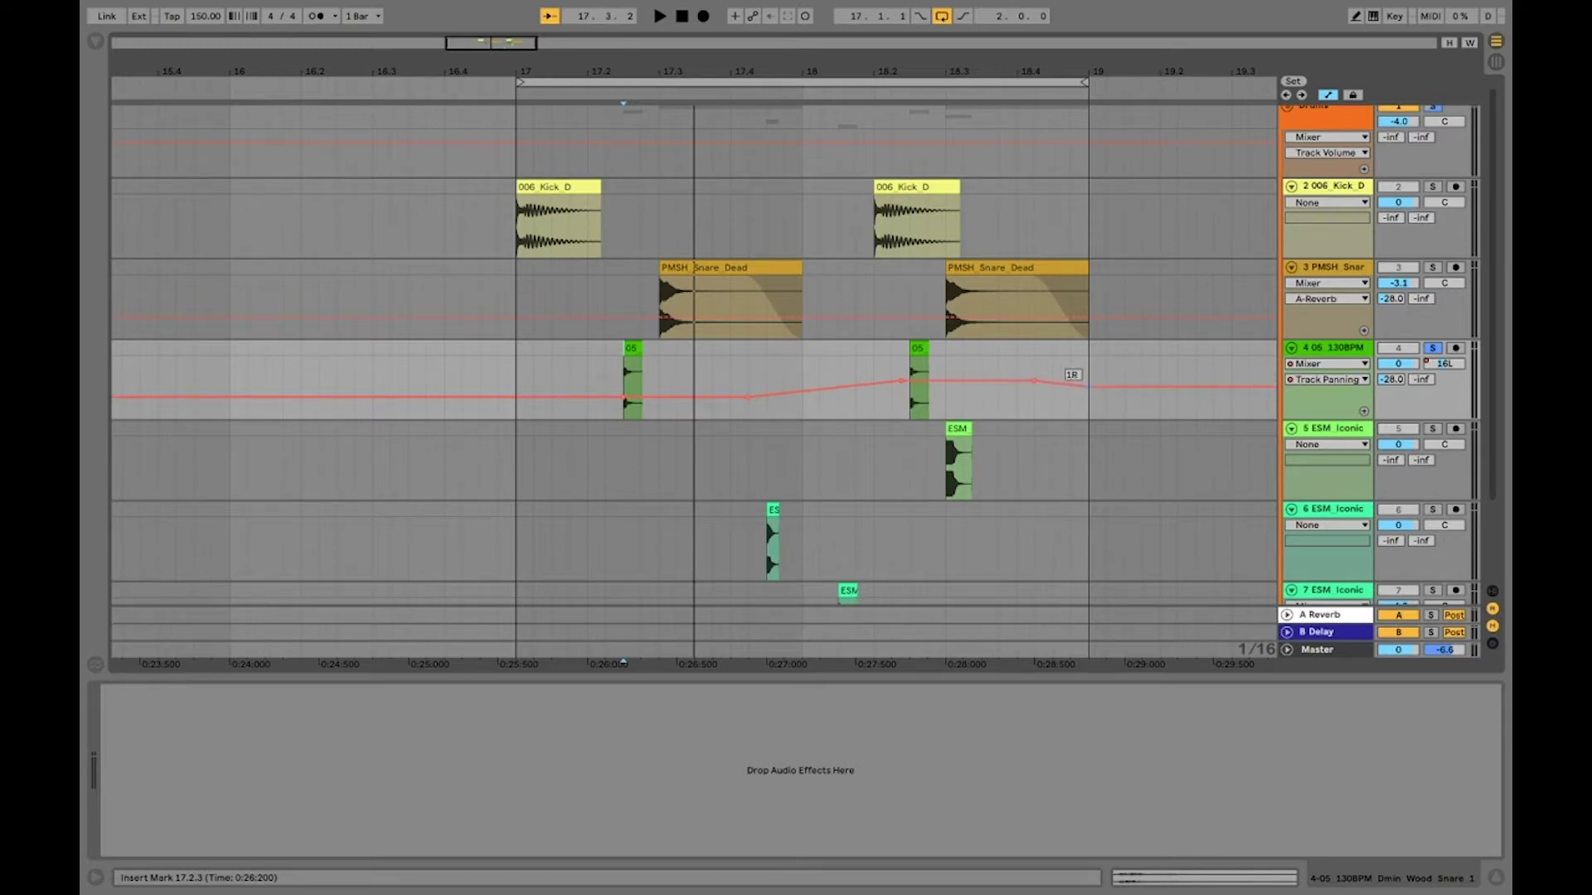
click(519, 367)
key(space)
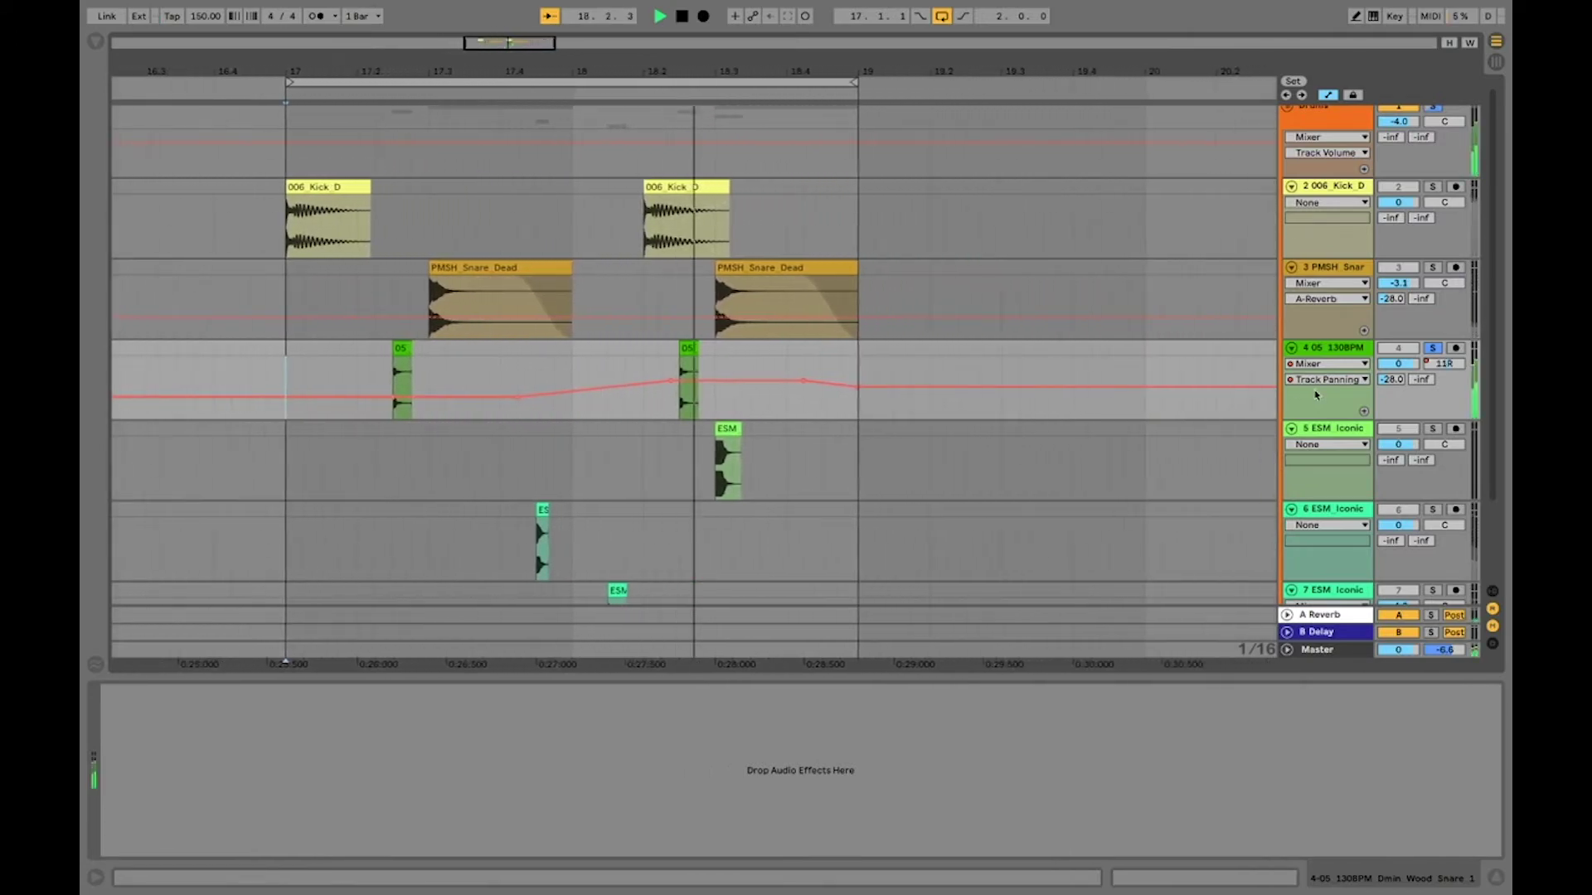
key(space)
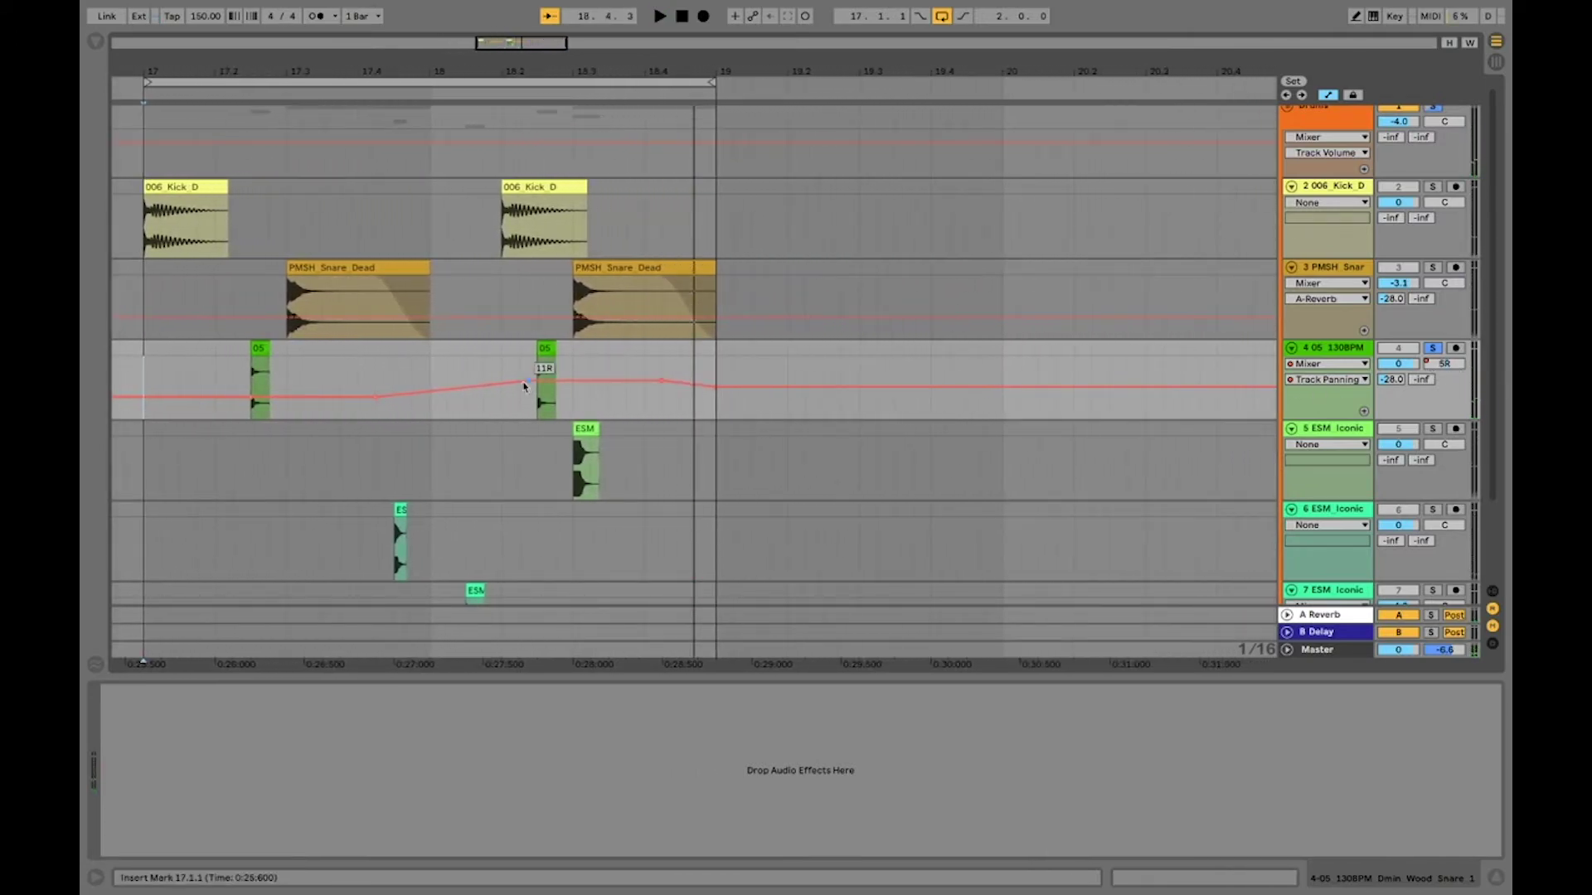
- Set the second wood snare clip's gain to -6.33 dB and detune to 4 ct, and unsolo track 4 while playing the loop
double_click(545, 349)
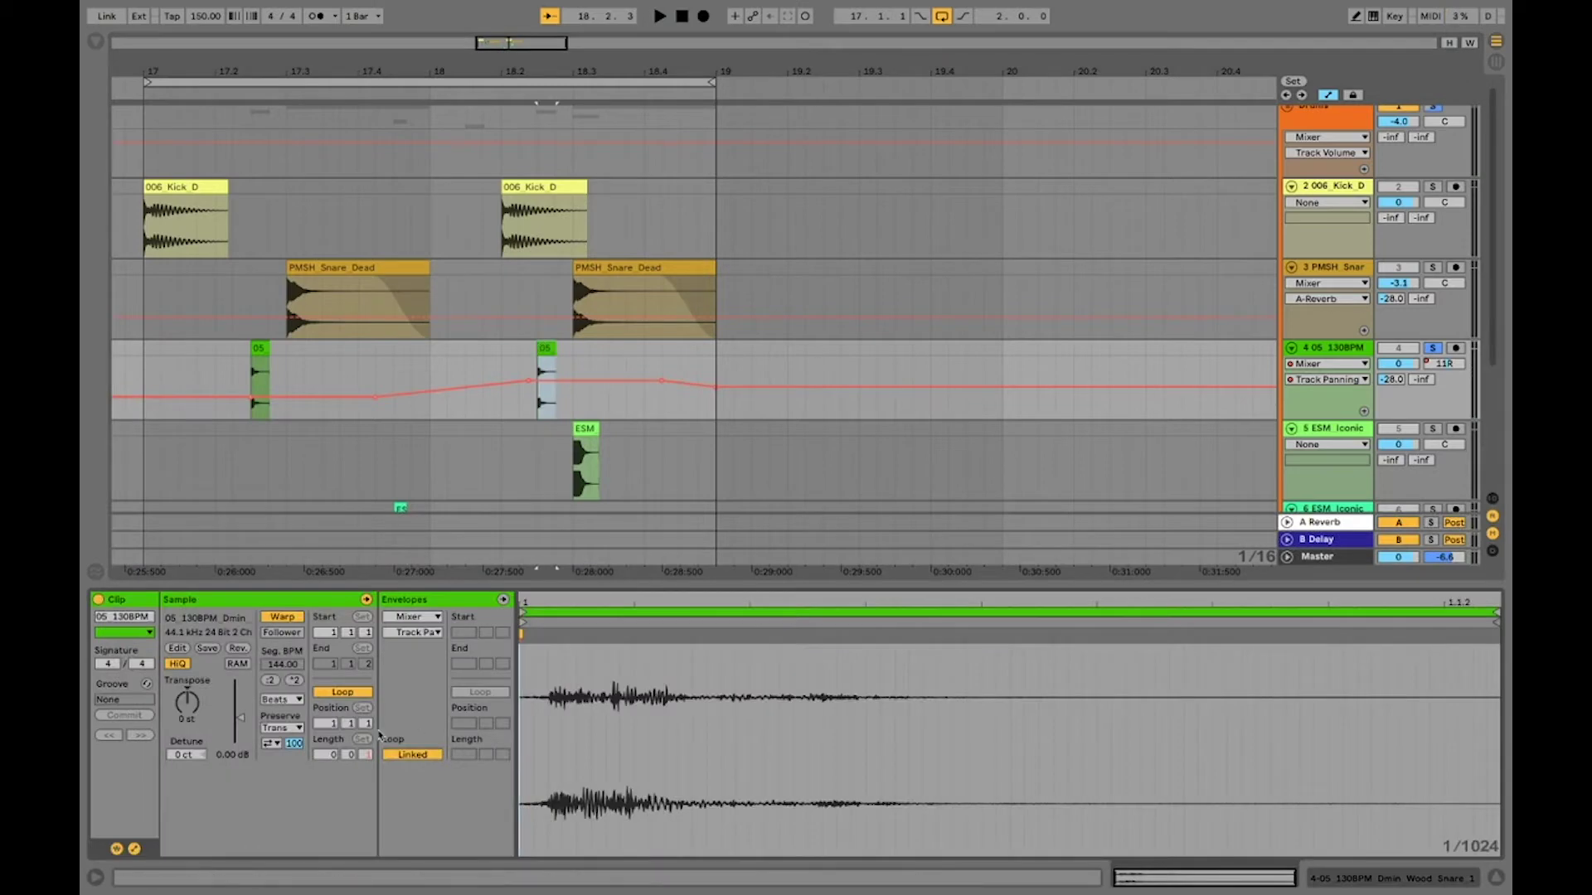
drag(243, 720, 243, 727)
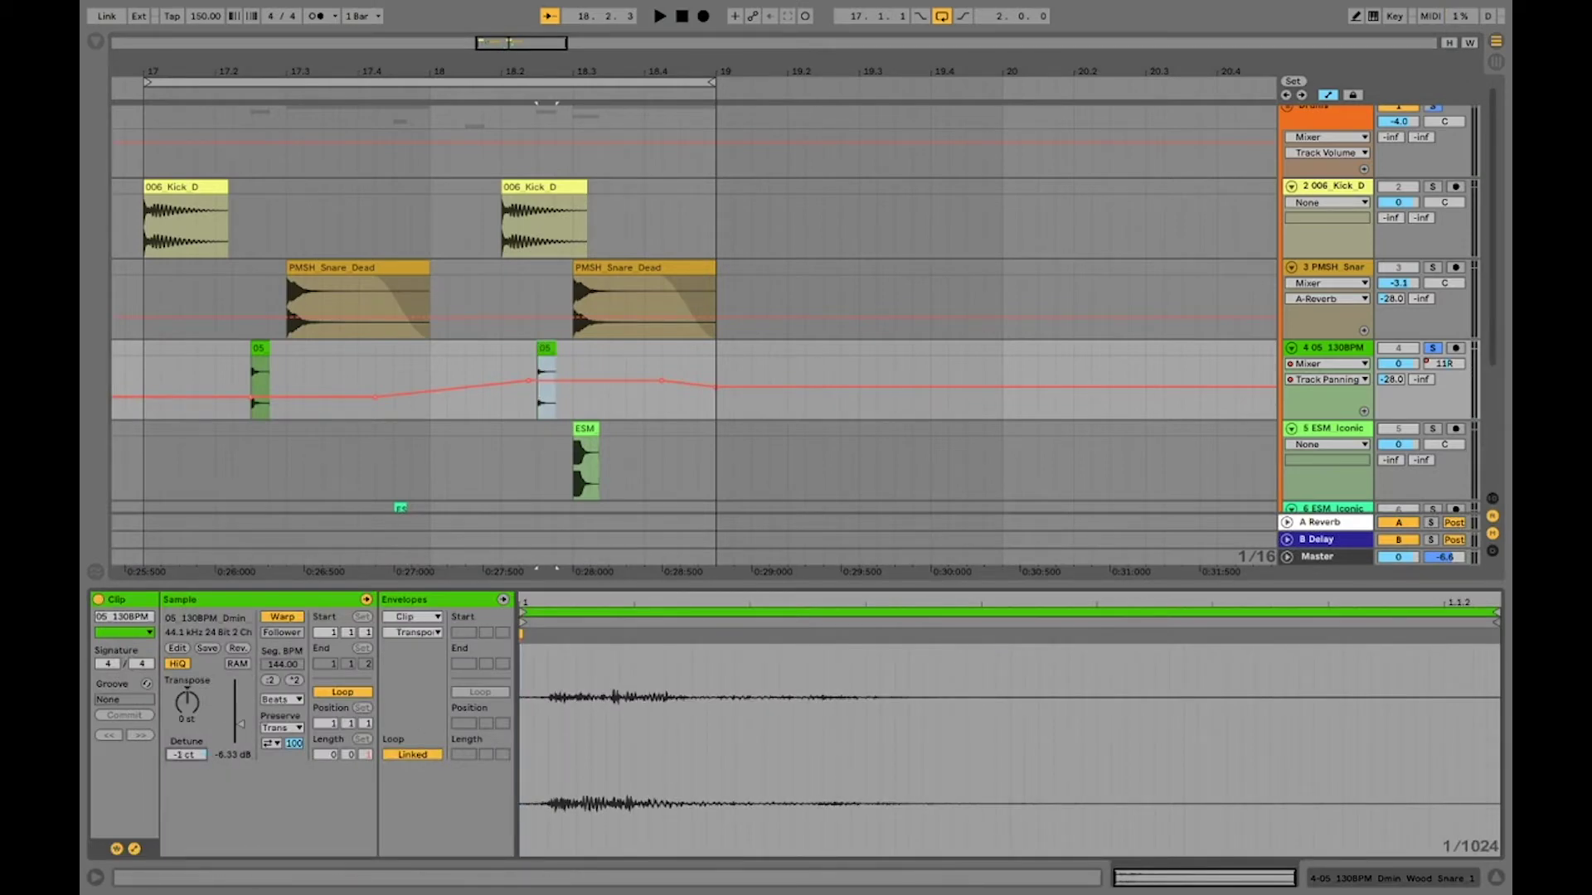
key(space)
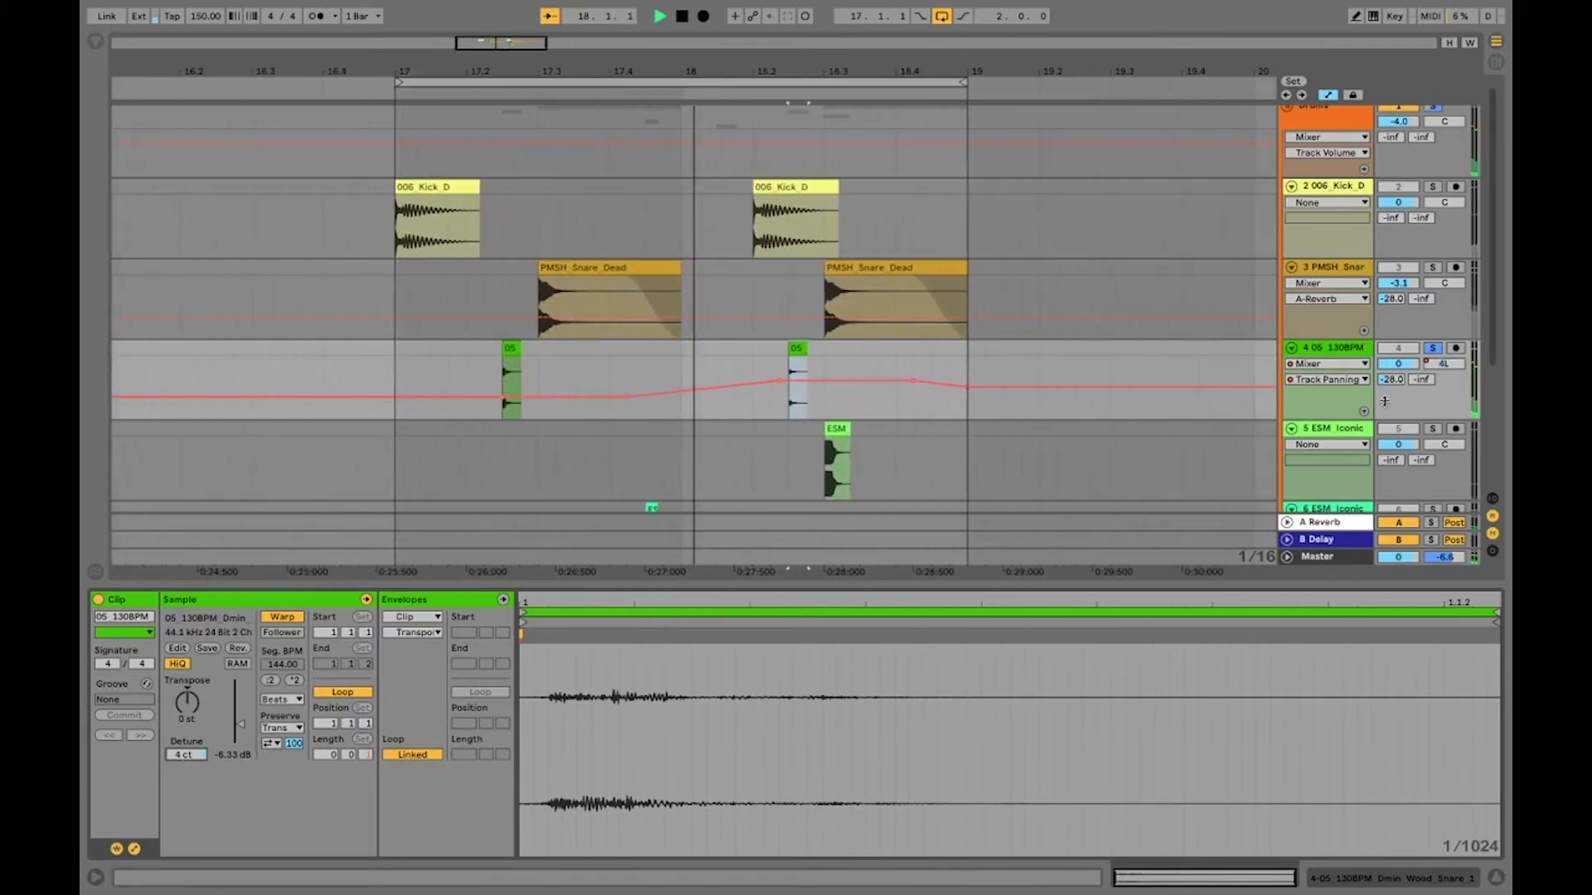
click(1431, 348)
key(space)
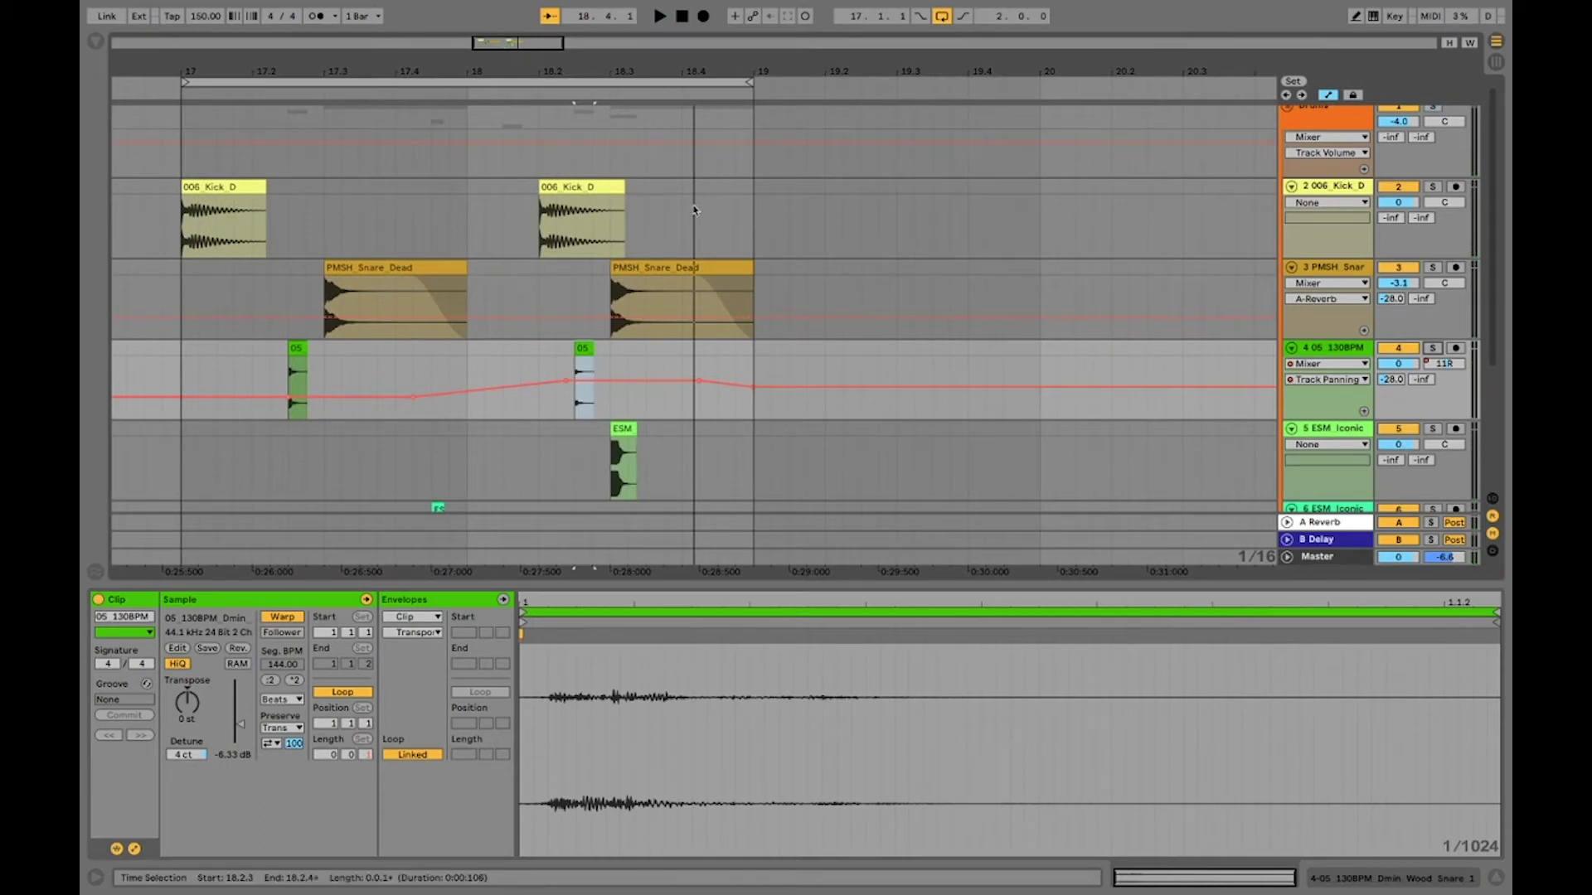
- While the loop plays, set the kick track's volume to -2.2 dB and the PMSH snare track's volume to -4.7 dB
key(space)
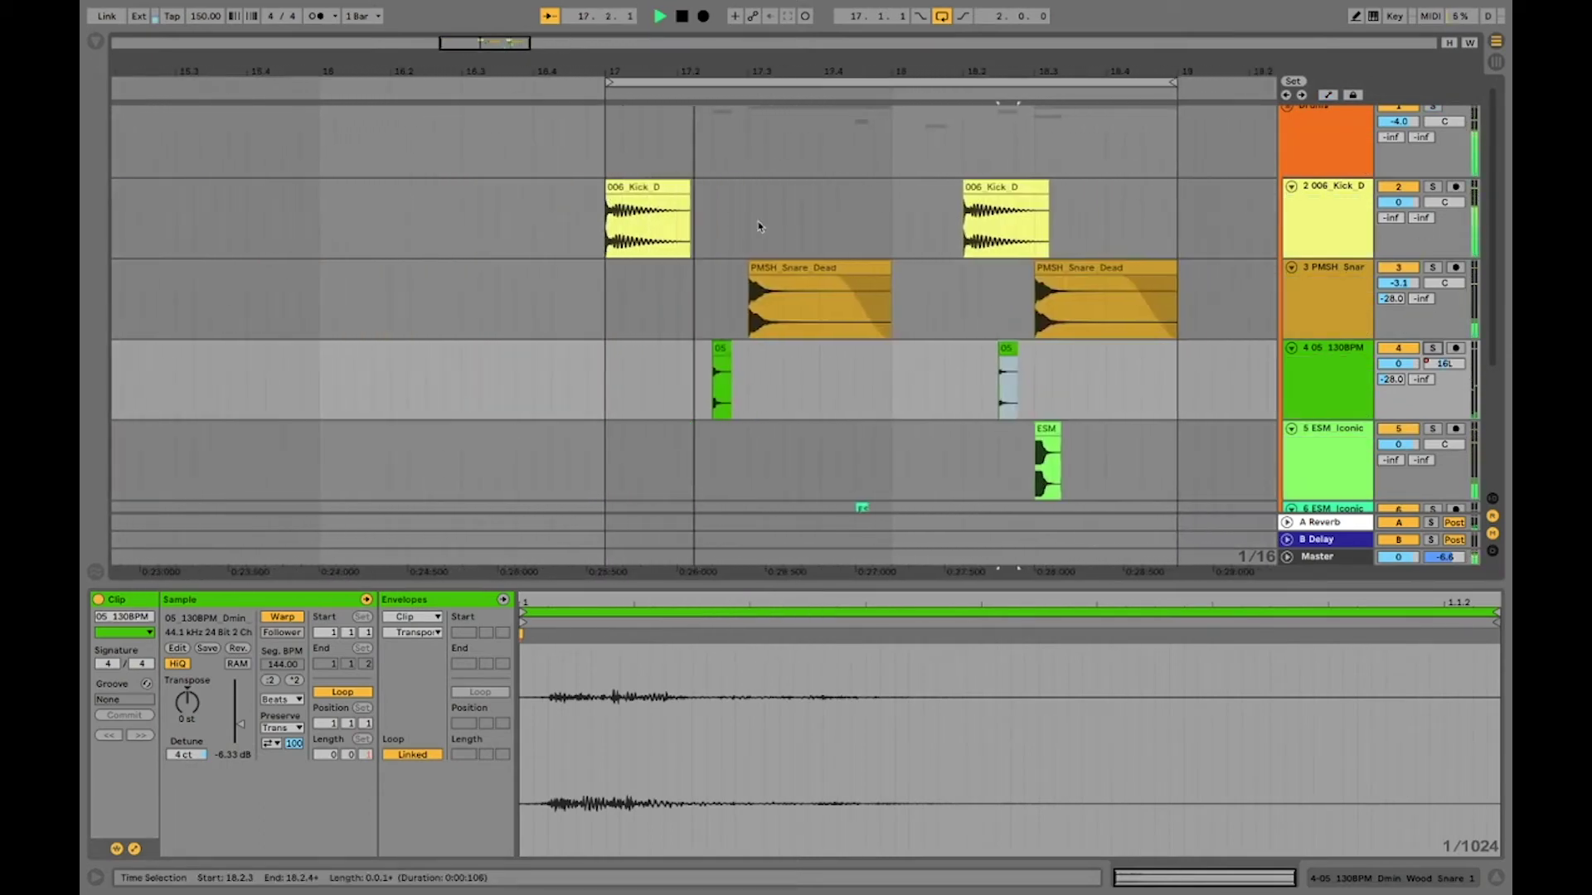
click(1398, 207)
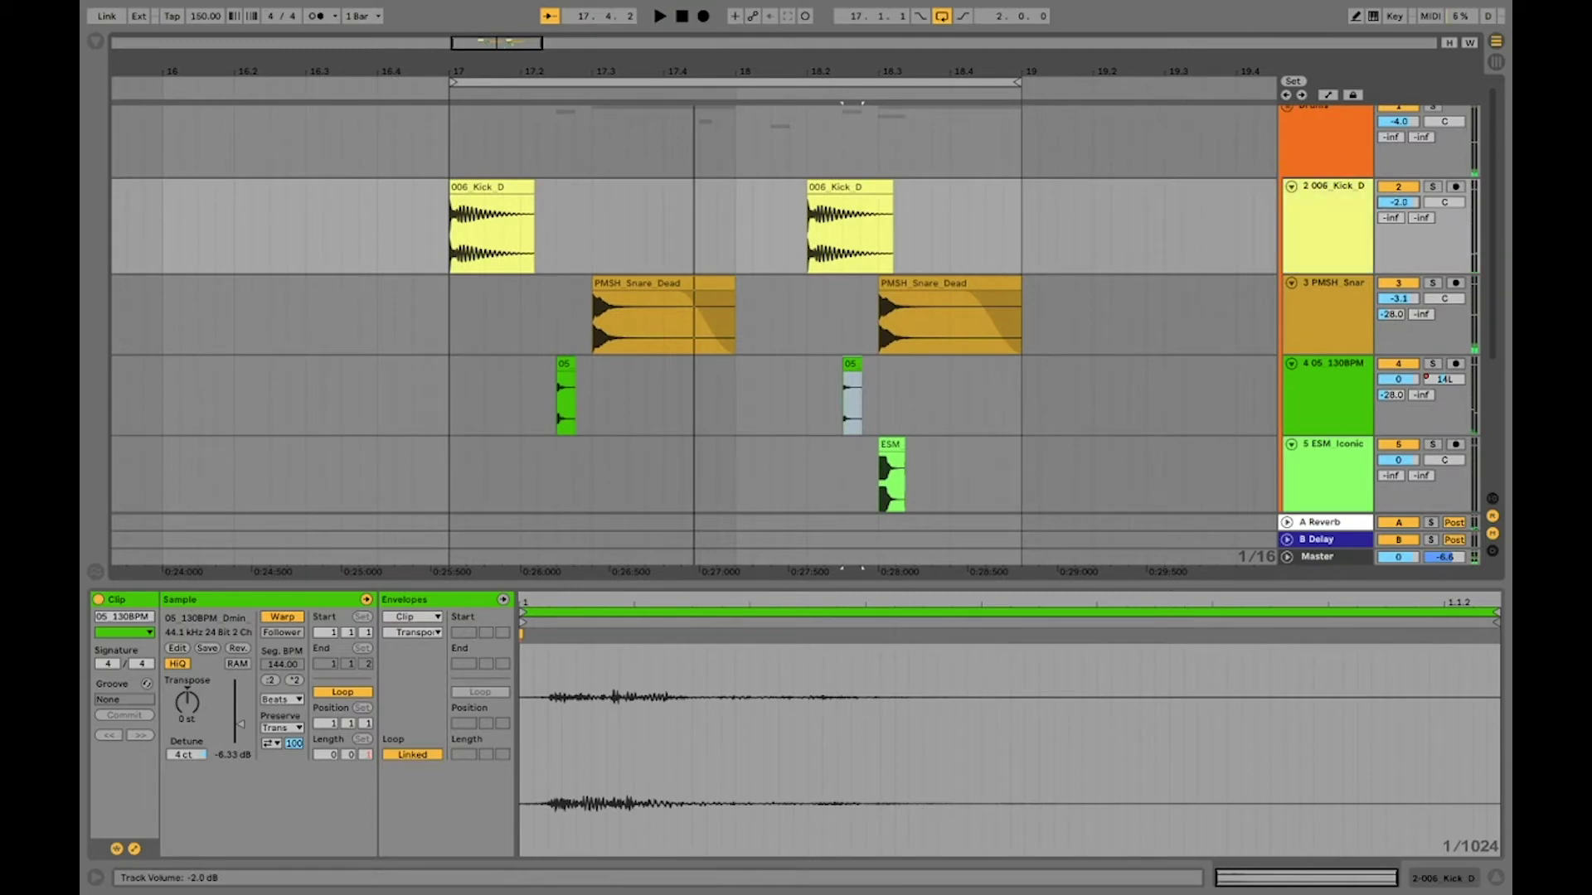
drag(1398, 205, 1398, 209)
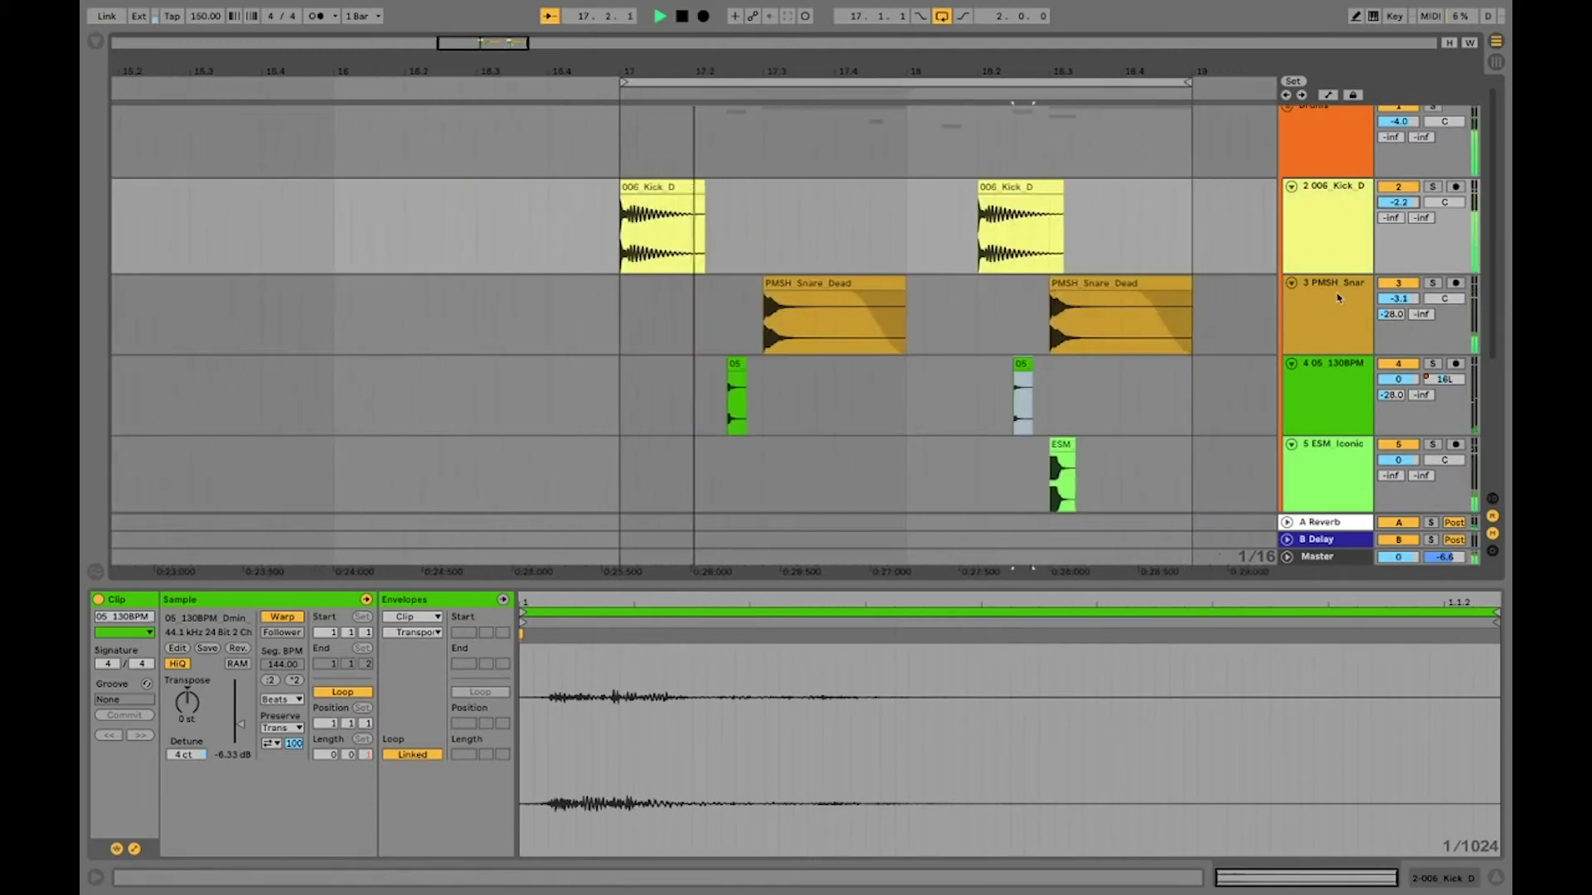
drag(1398, 298, 1400, 311)
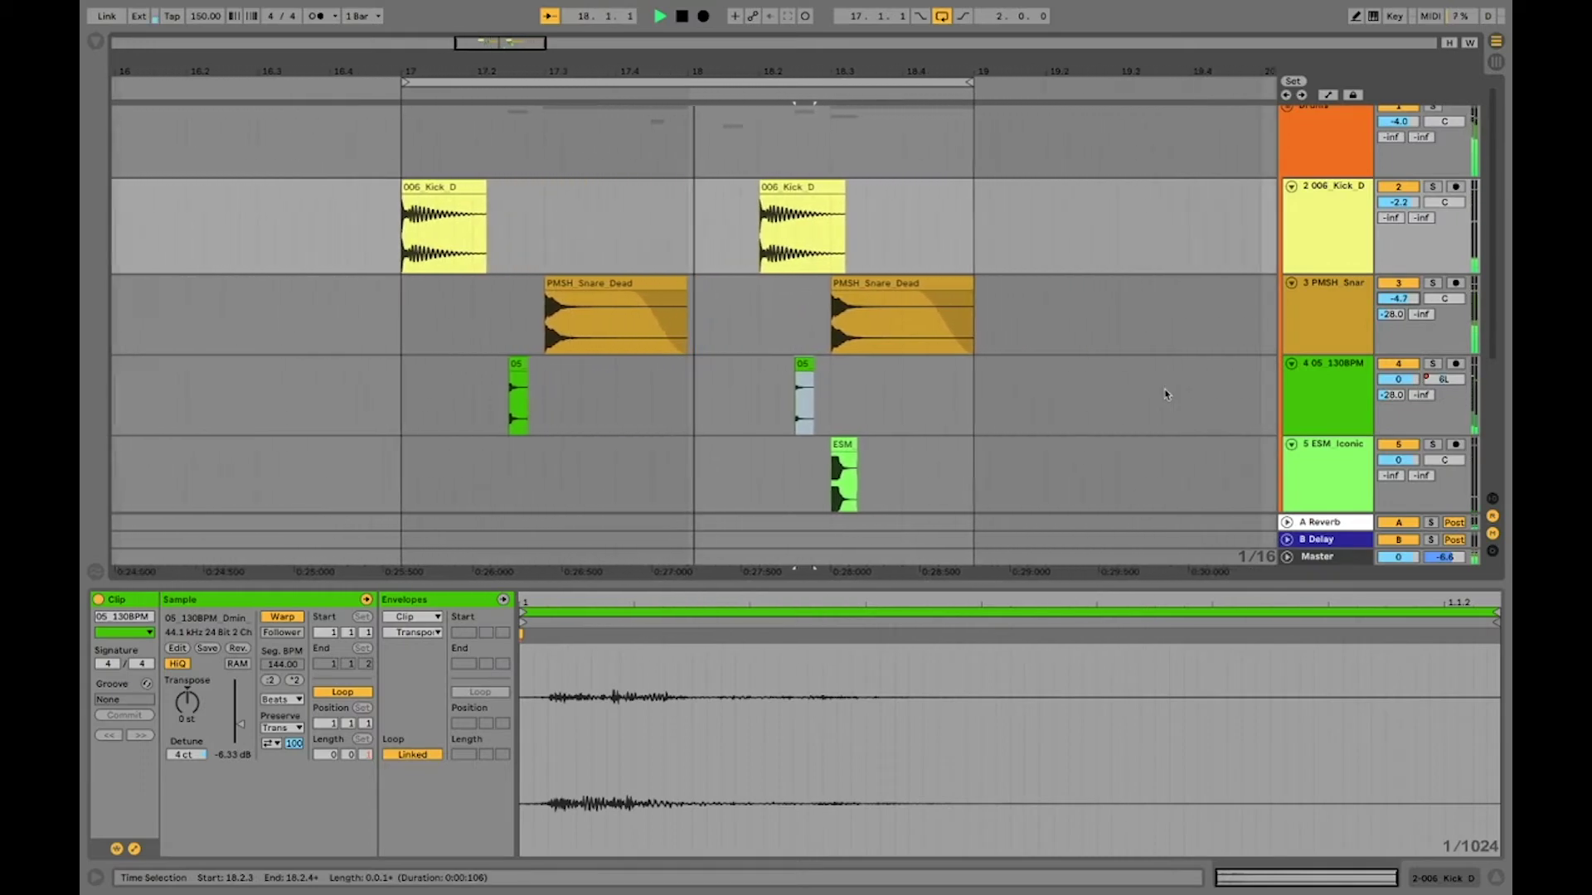
key(space)
- Set the track 6 ESM snare's volume to -8.6 dB, panning to 31R and Reverb send to -24.0 dB, and audition its hit
scroll(372, 299, down, 3)
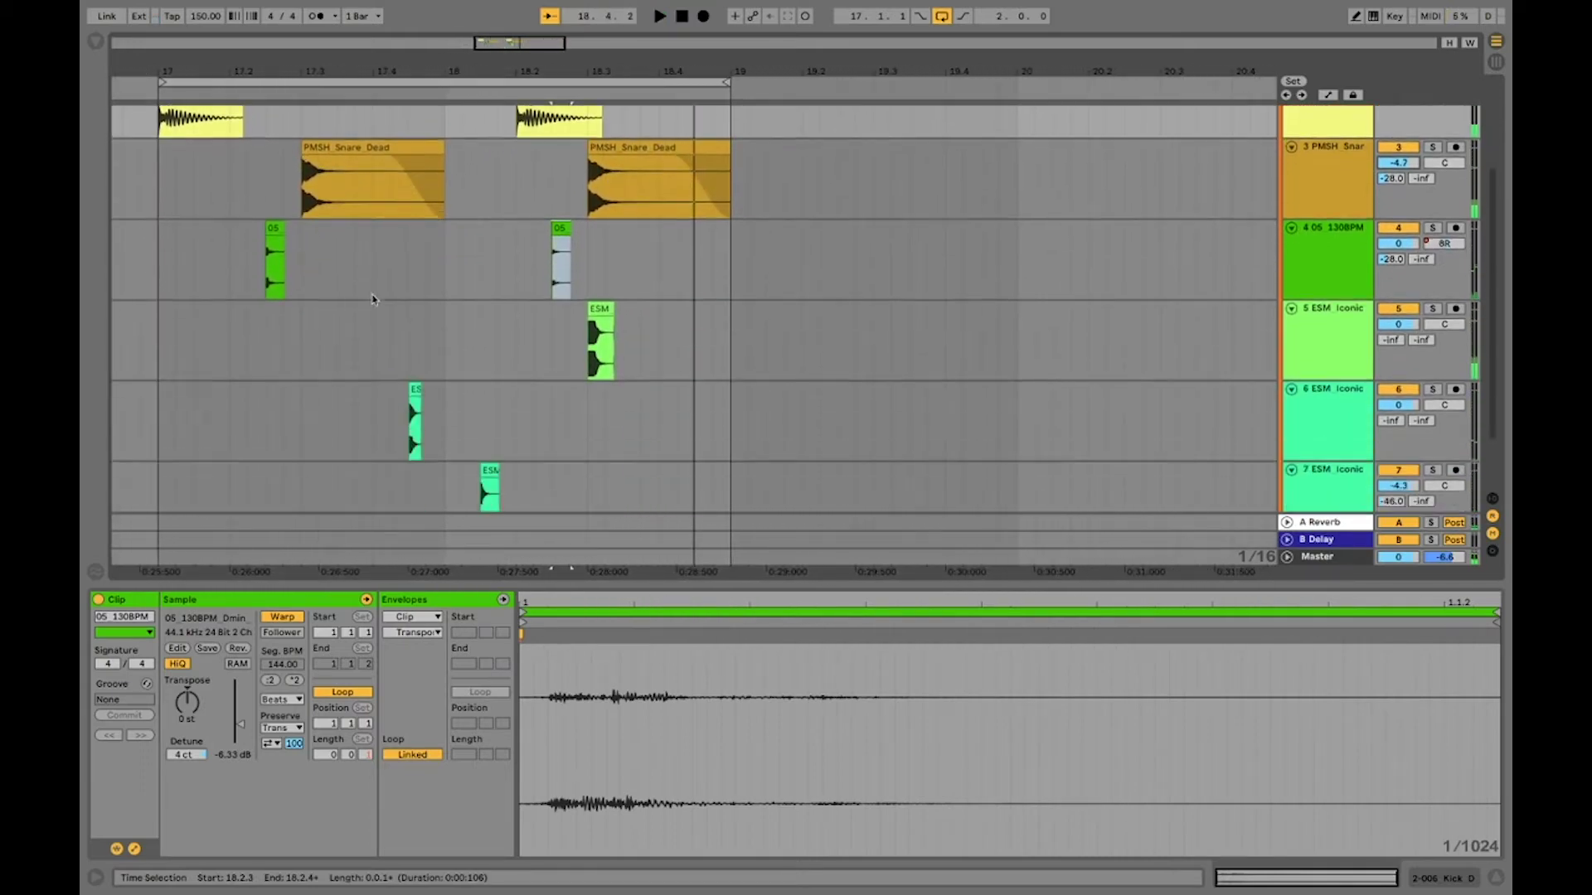
scroll(373, 299, down, 1)
scroll(497, 282, left, 3)
scroll(580, 282, down, 2)
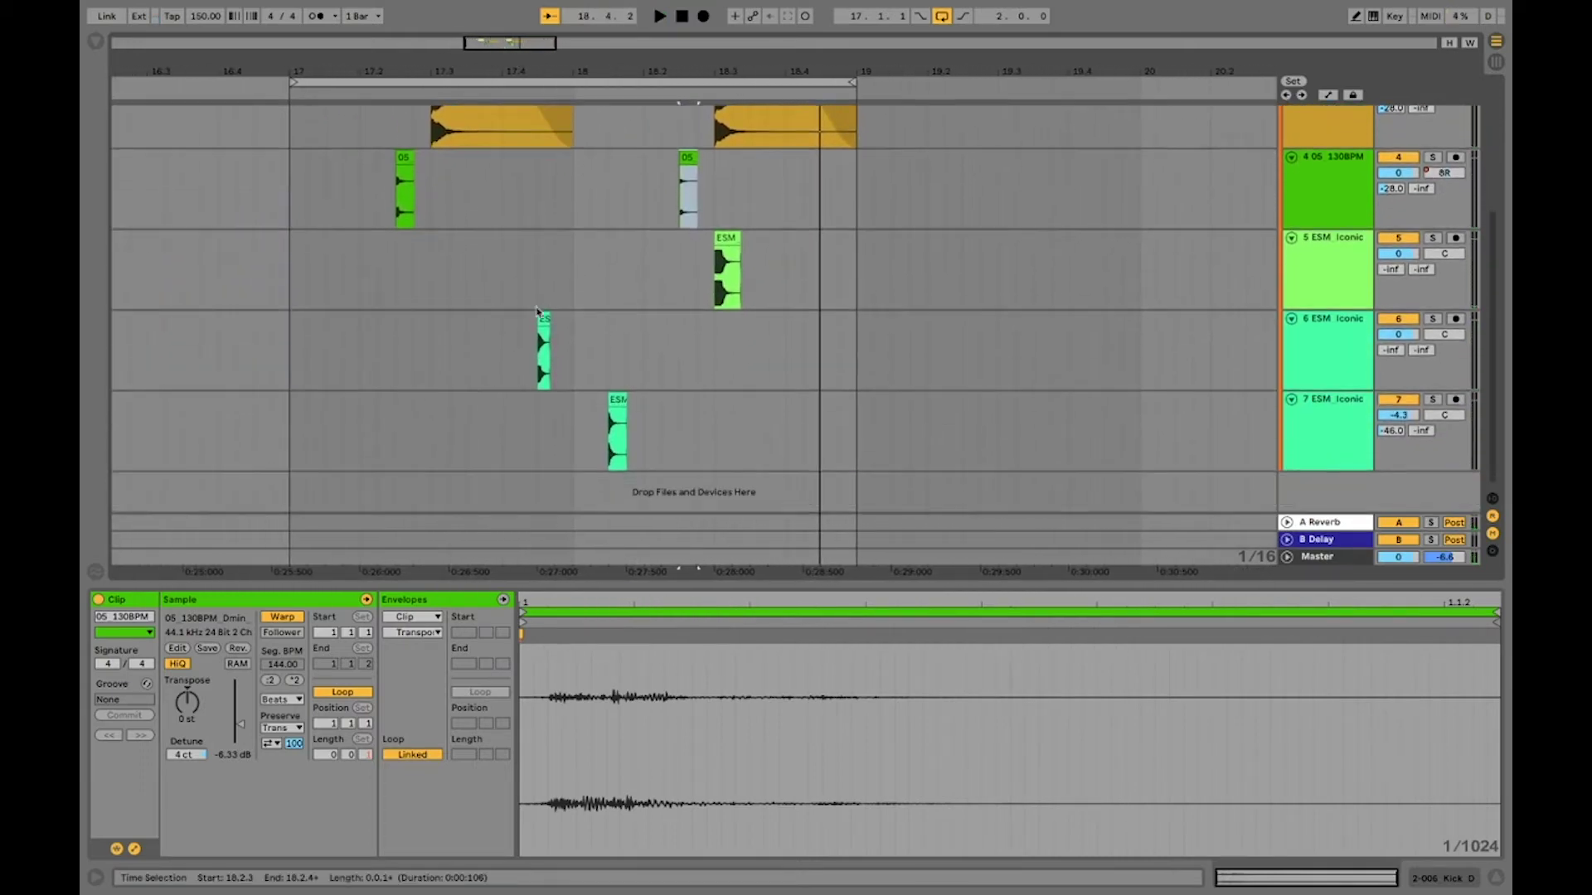
click(541, 318)
scroll(1052, 362, left, 3)
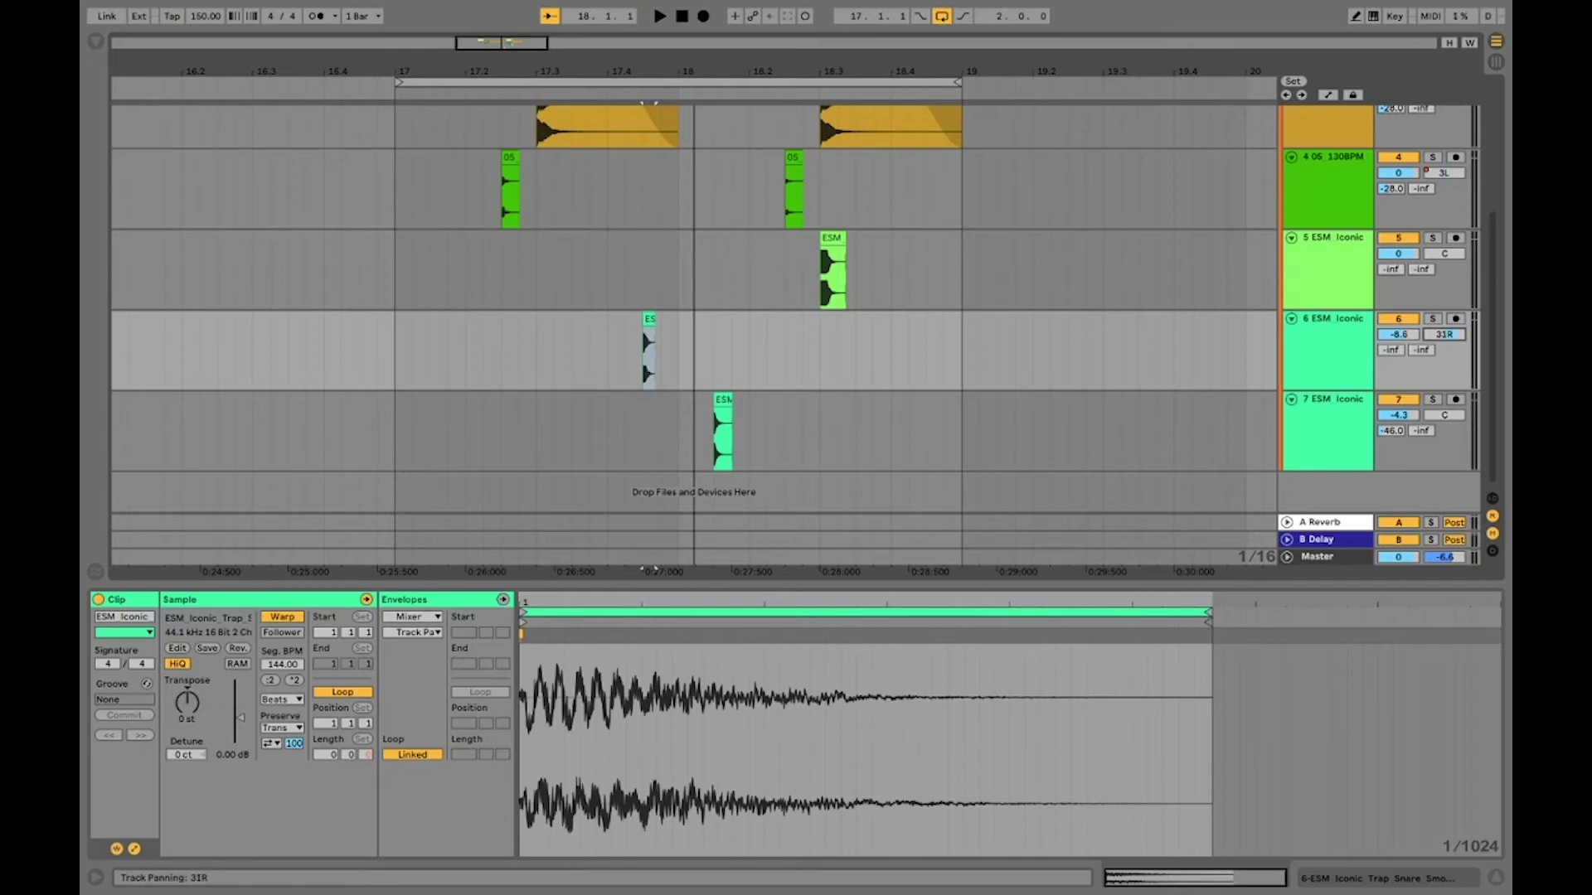
drag(1391, 350, 1391, 327)
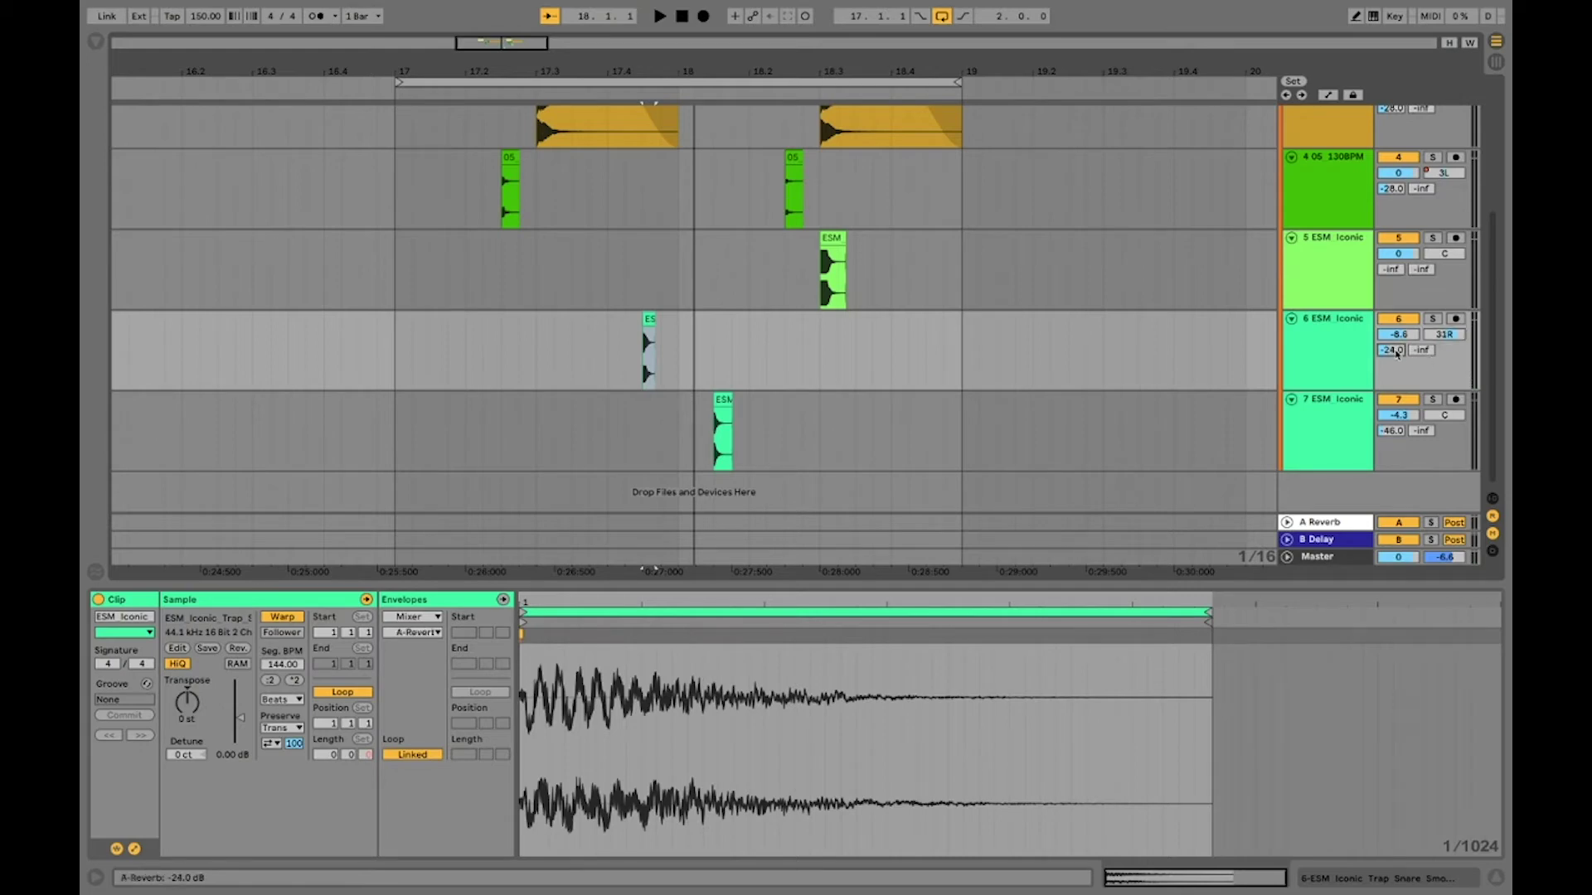
key(space)
key(space)
key(space)
key(space)
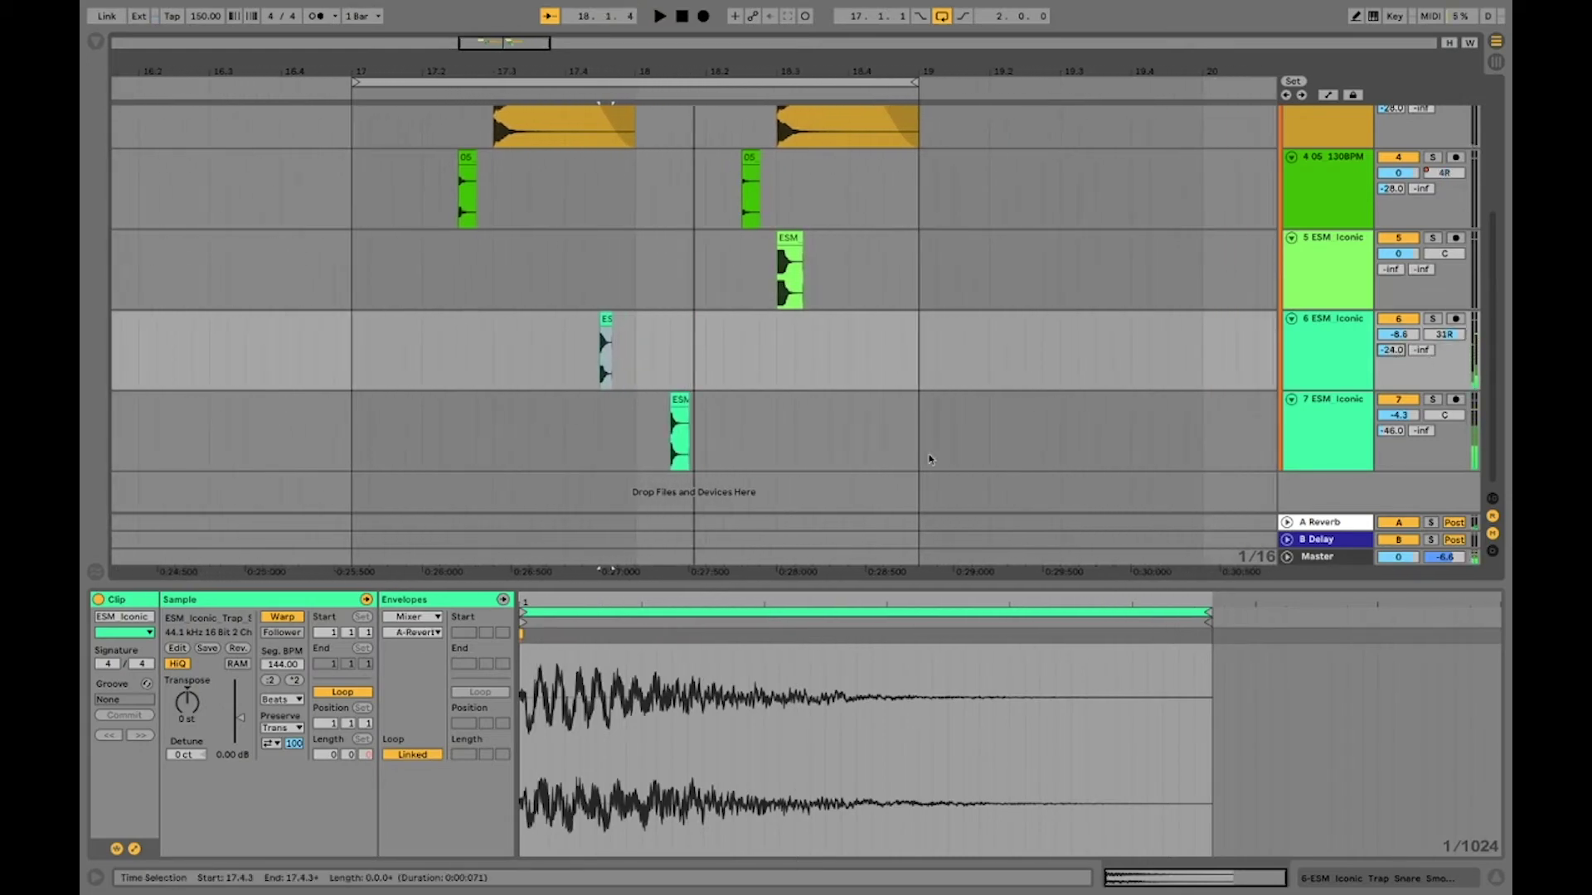
- Pan the track 7 ESM snare to 9L and play the loop to check the placement
click(676, 405)
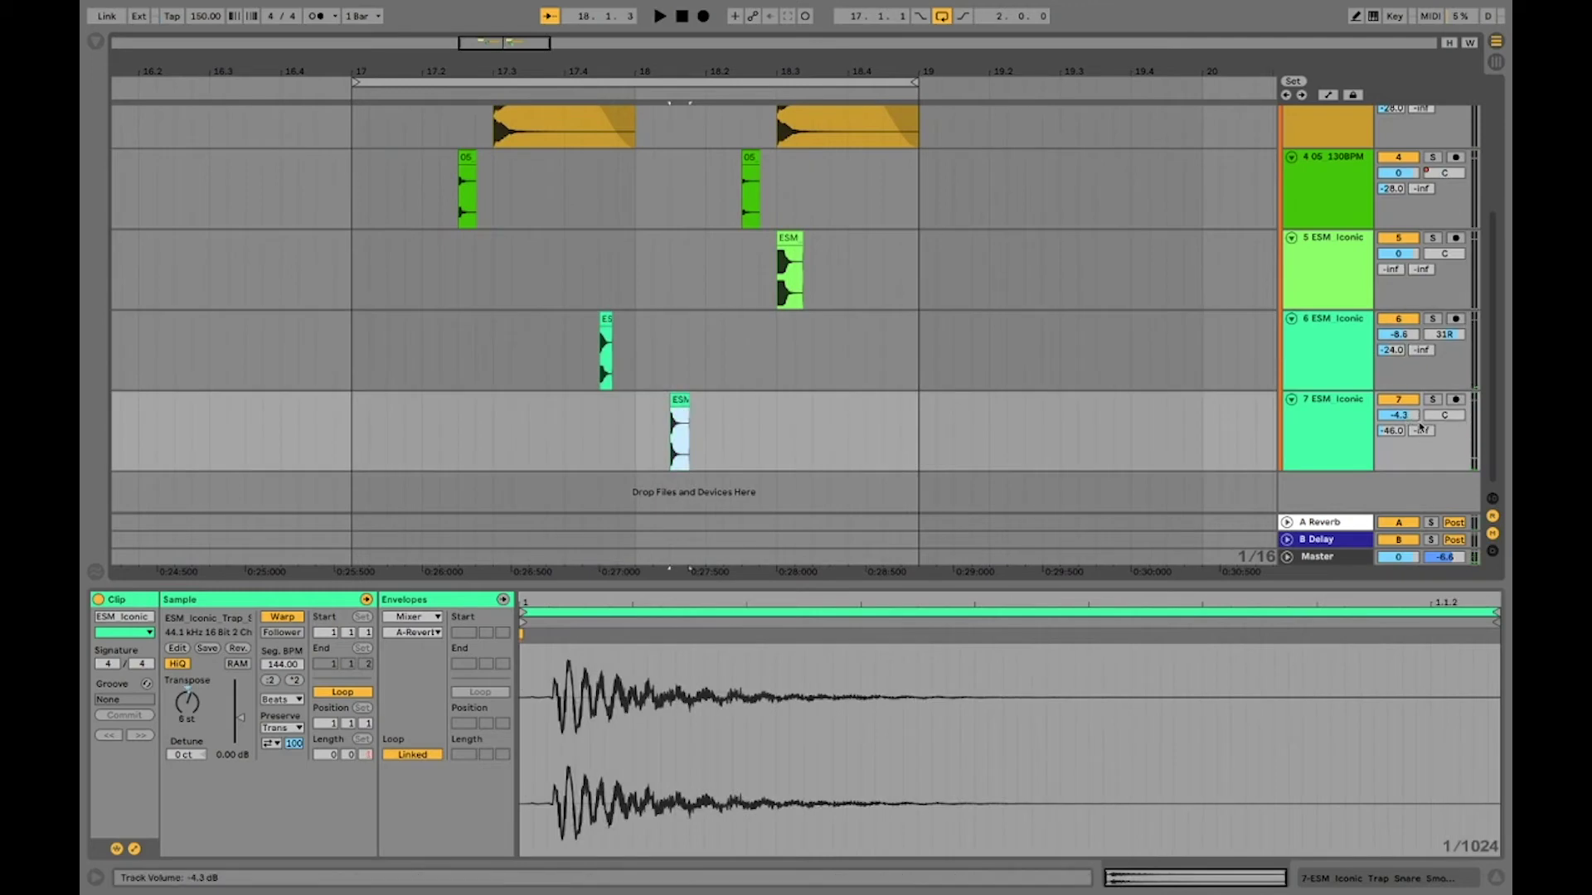
click(1444, 414)
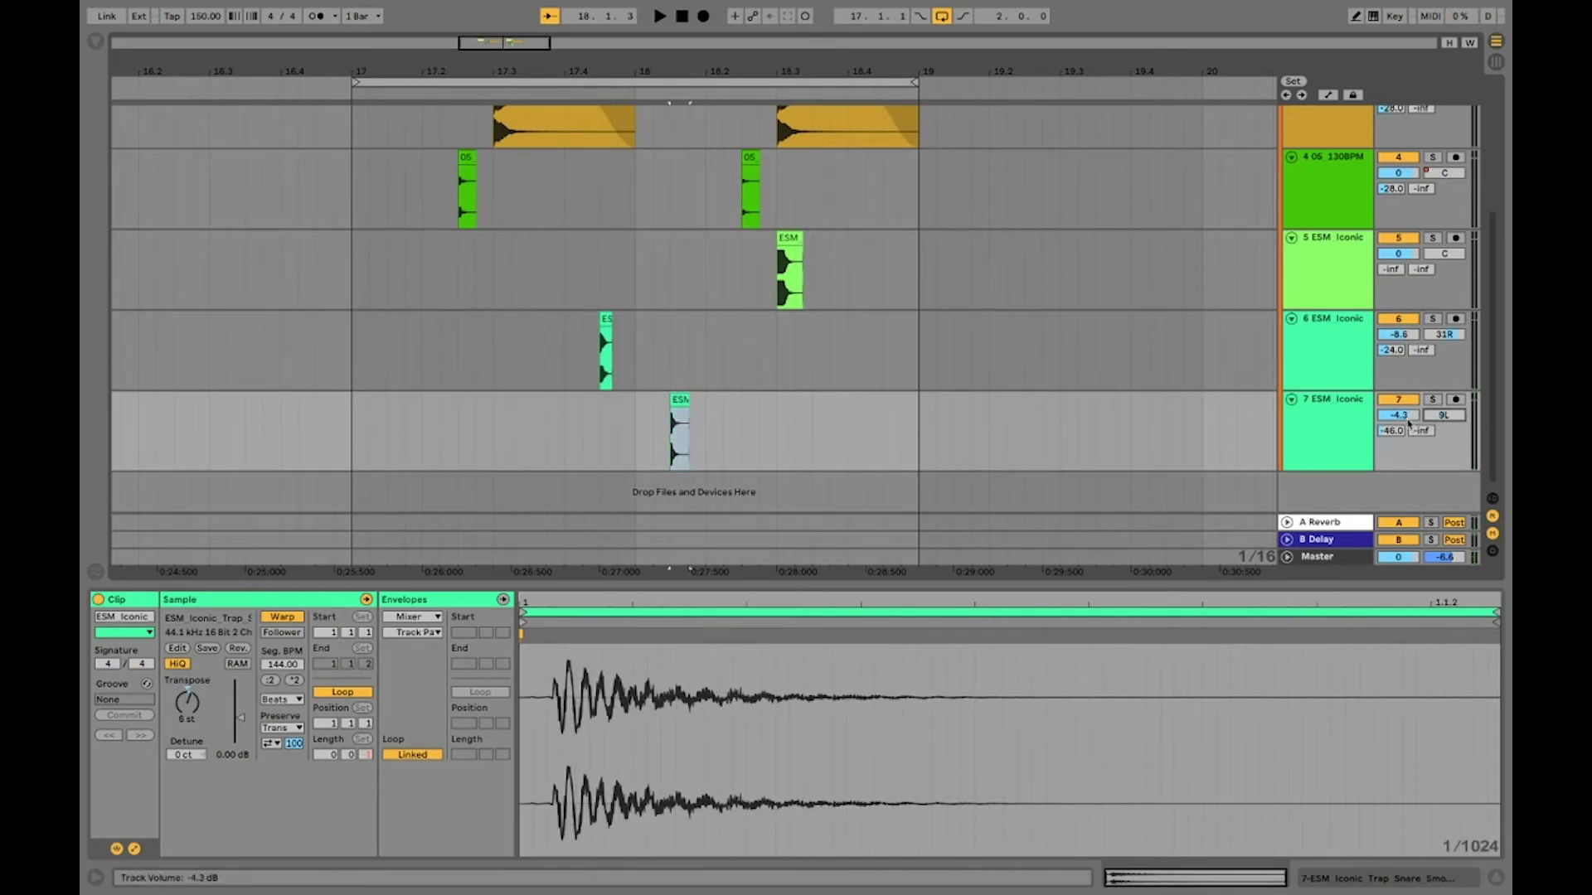
key(space)
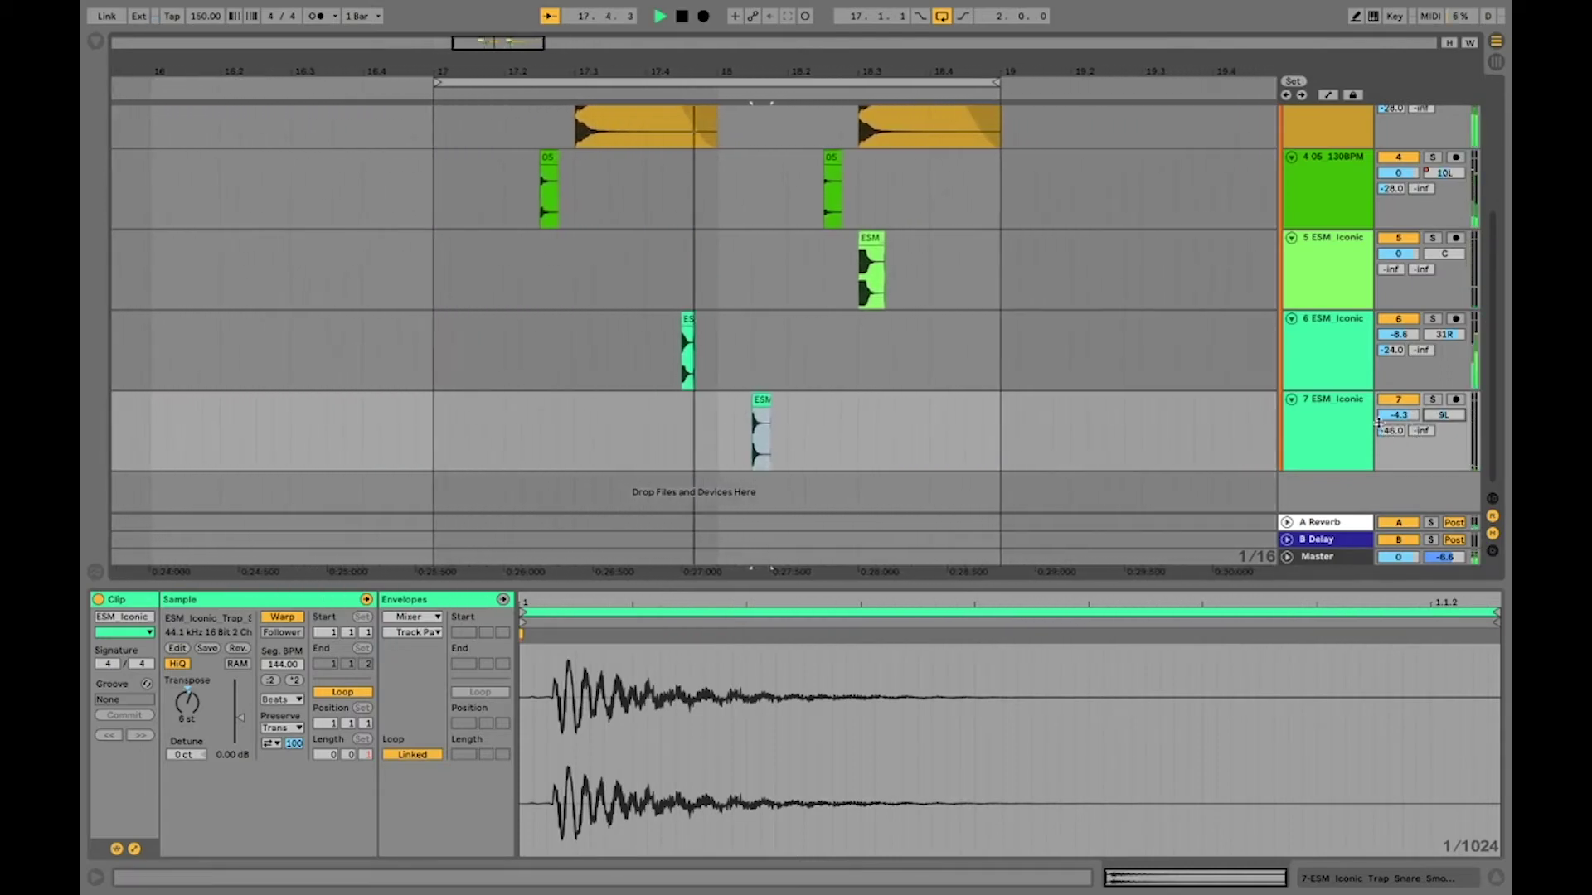
key(space)
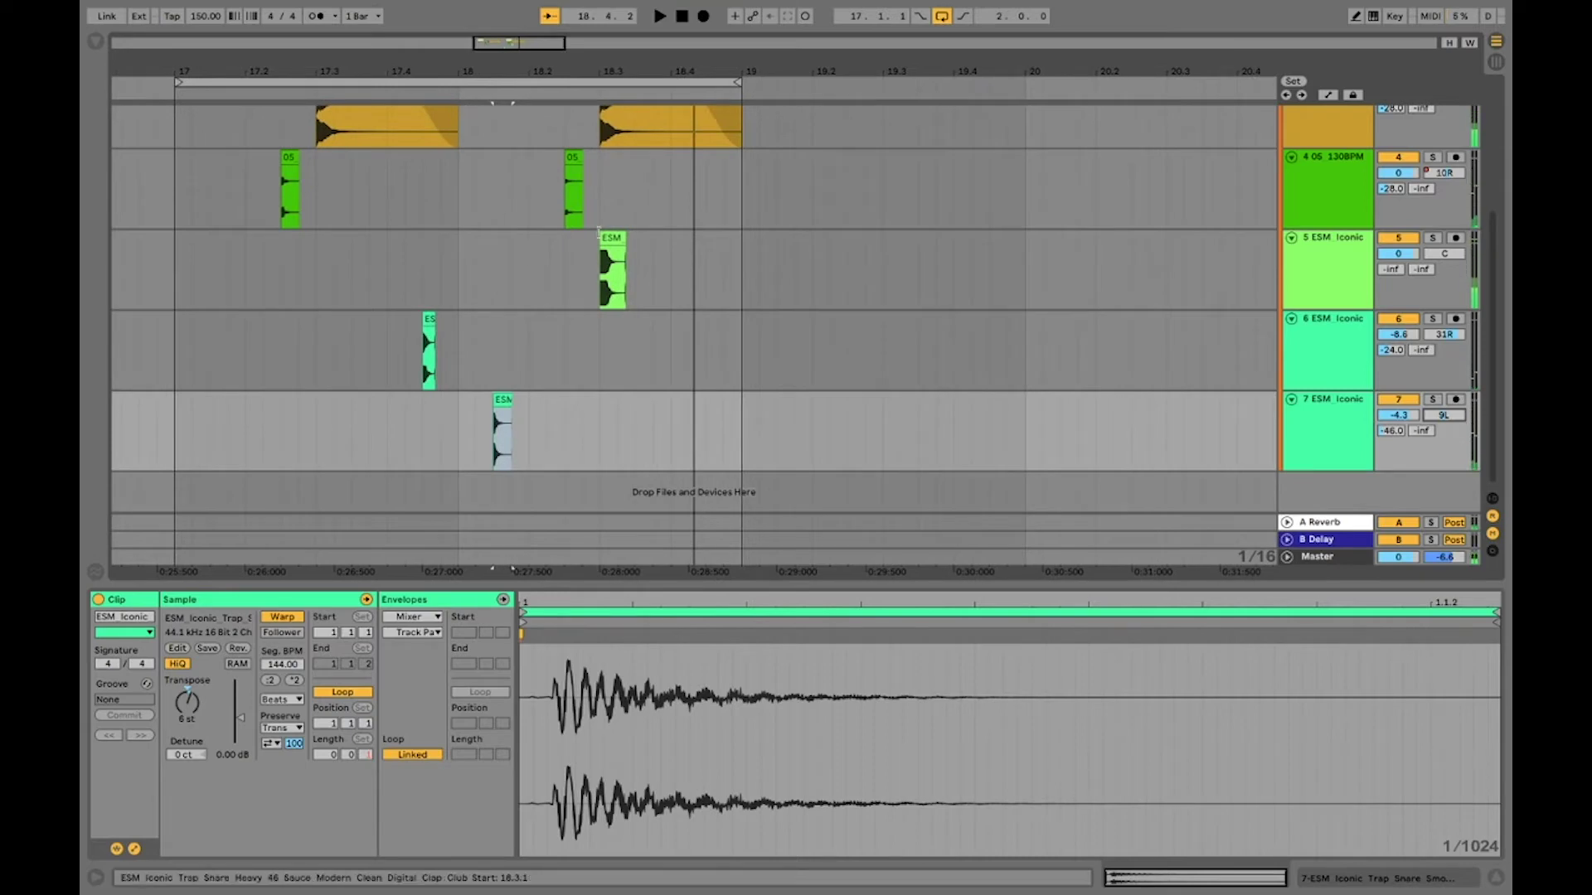
- Solo the track 5 ESM snare and set its volume to -3.0 dB and its Reverb send to -36.0 dB during playback
click(611, 270)
drag(608, 71, 618, 93)
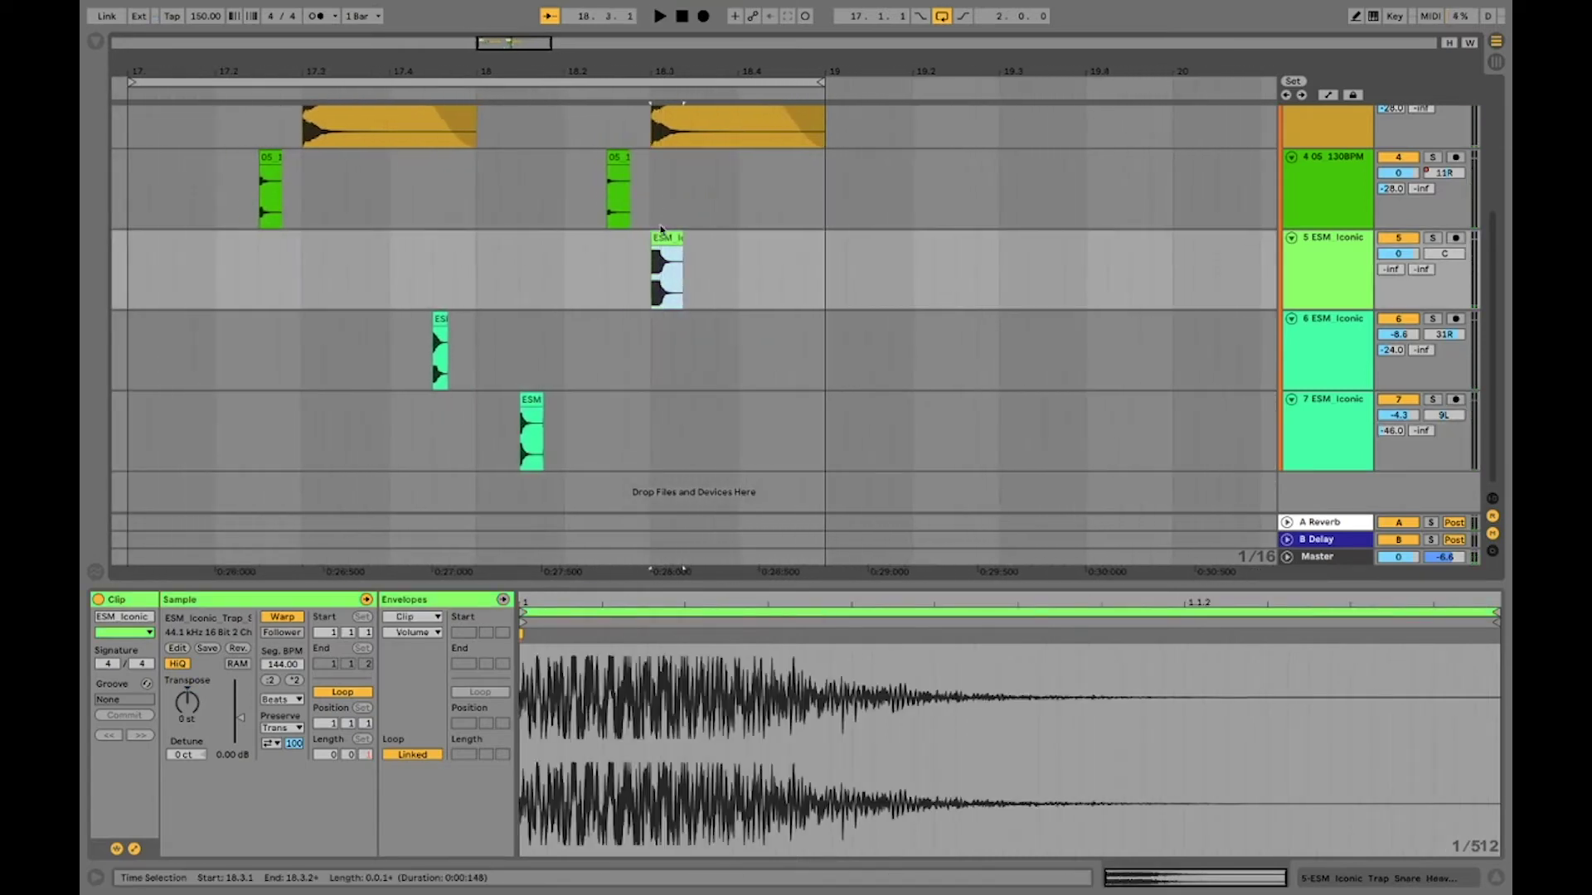
click(1431, 238)
key(space)
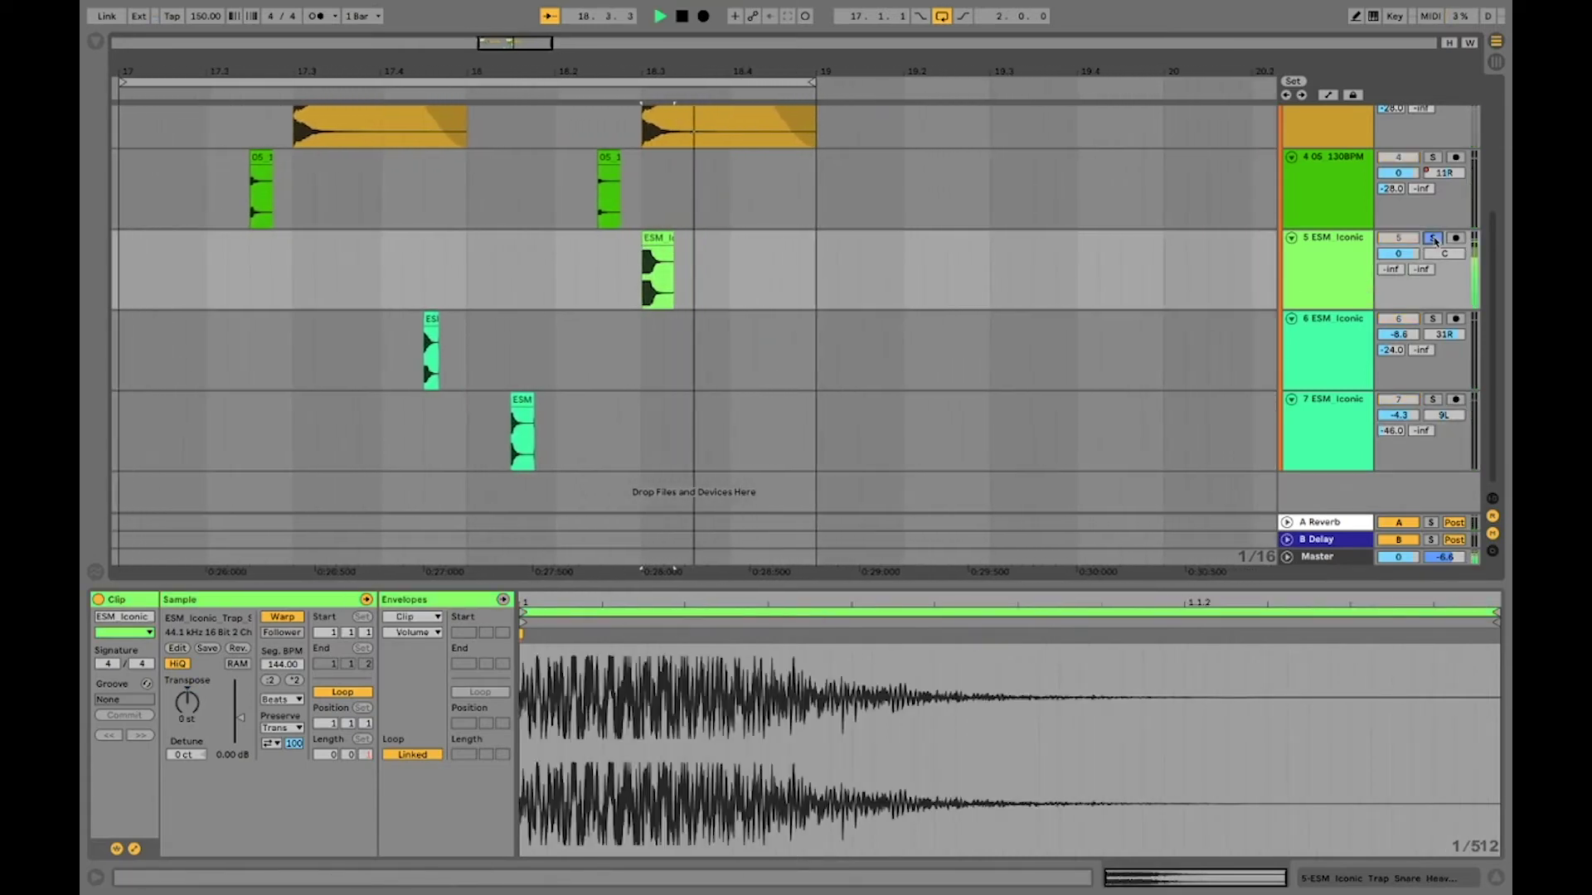
mouse_move(1402, 254)
mouse_down()
mouse_move(1400, 286)
mouse_move(1402, 265)
mouse_up()
key(space)
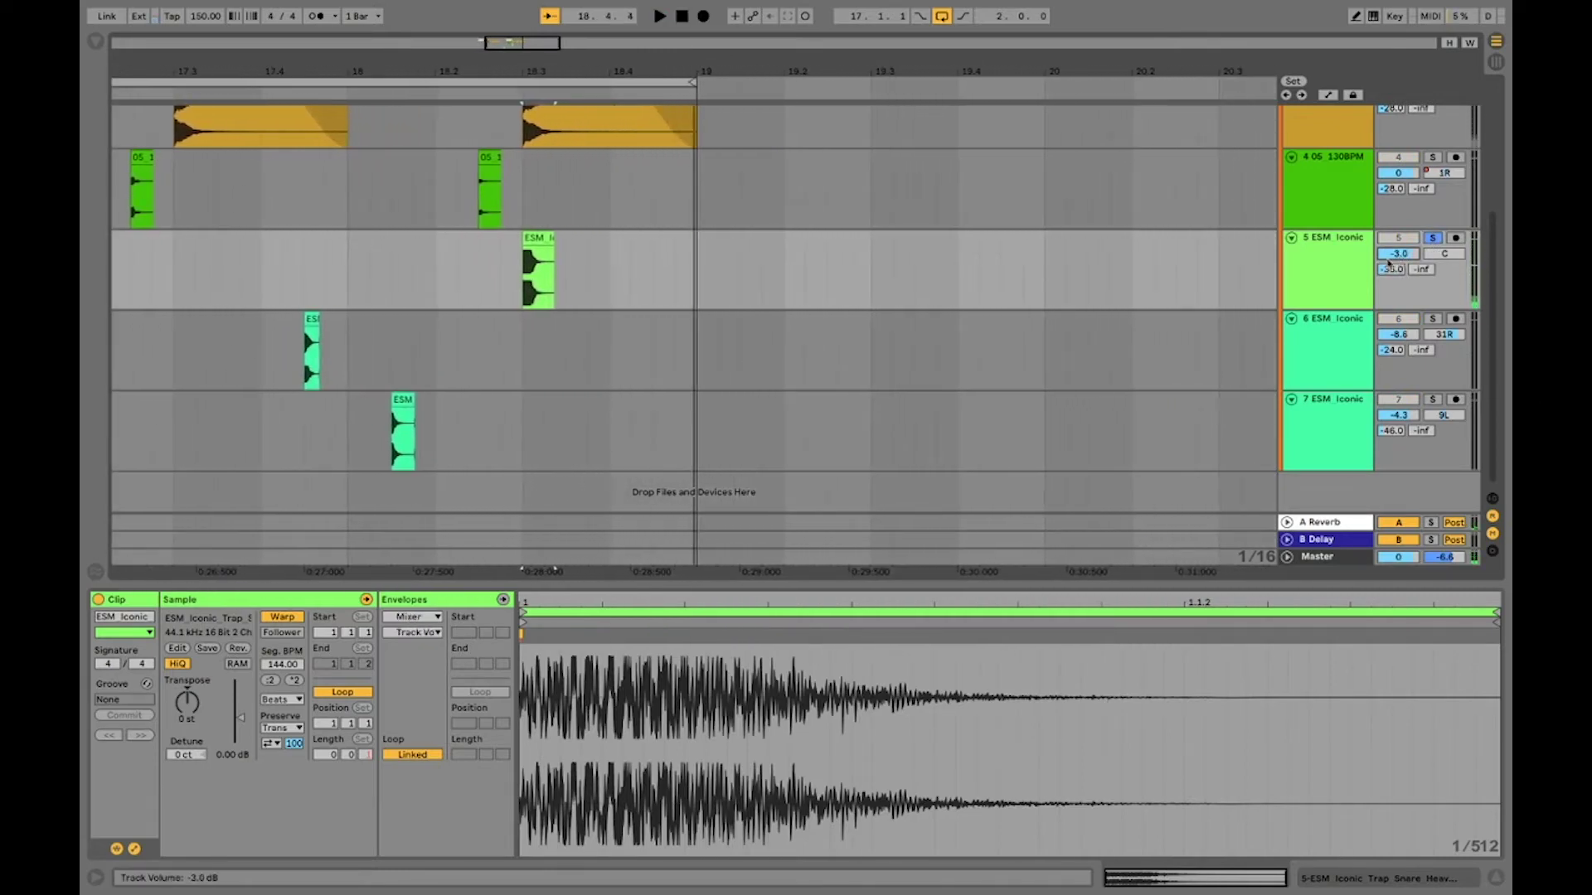
- Open the device chain of track 5, search the browser for "eq" and add EQ Eight to the track
double_click(1332, 265)
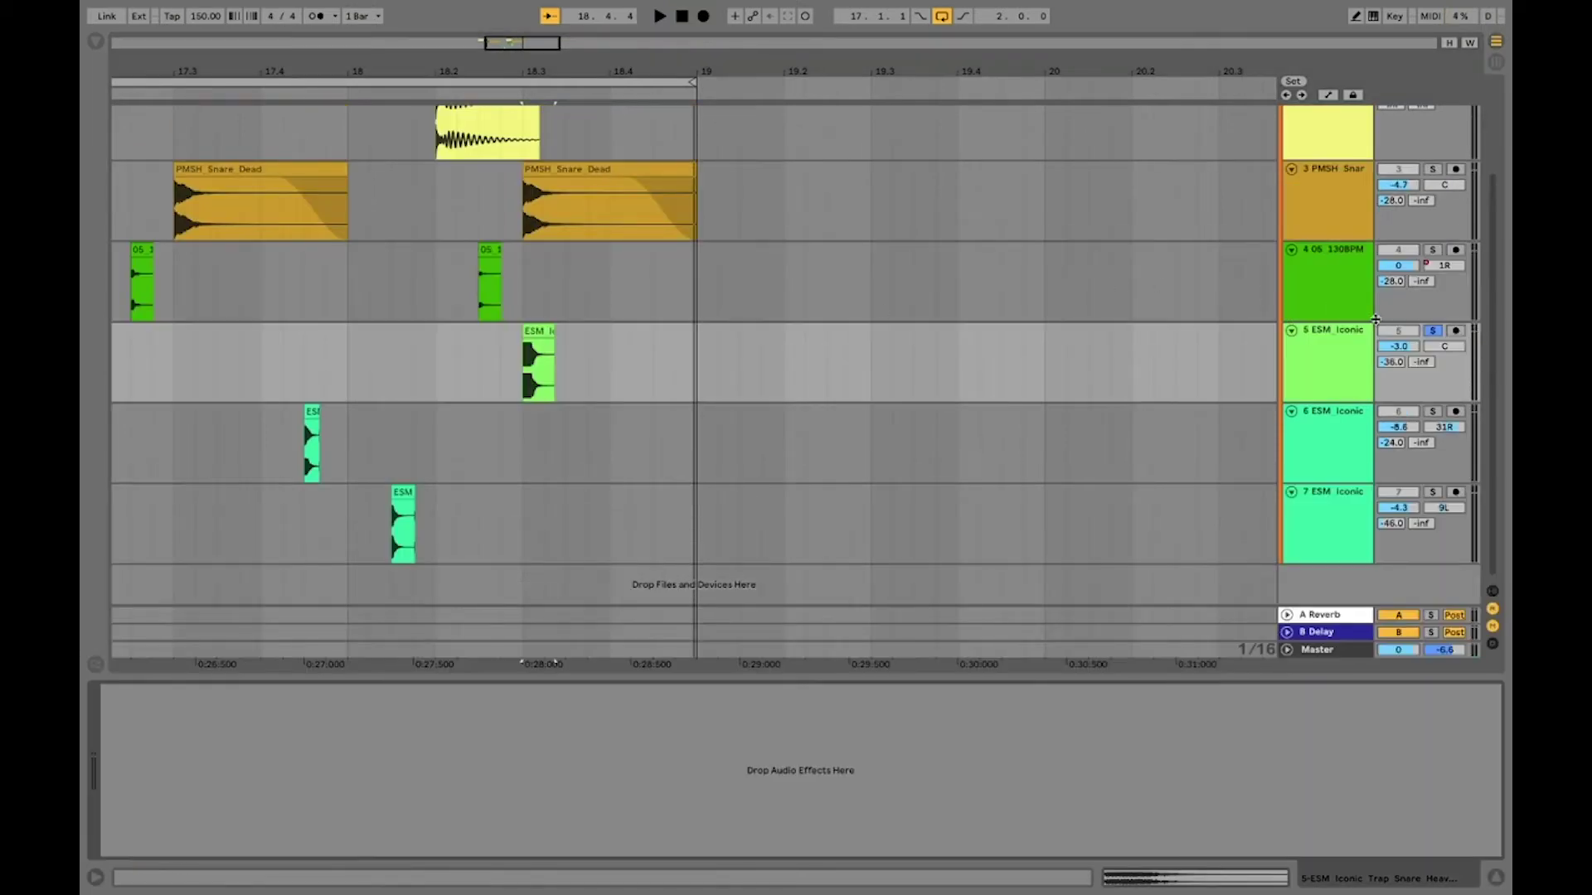
click(1357, 299)
click(1352, 351)
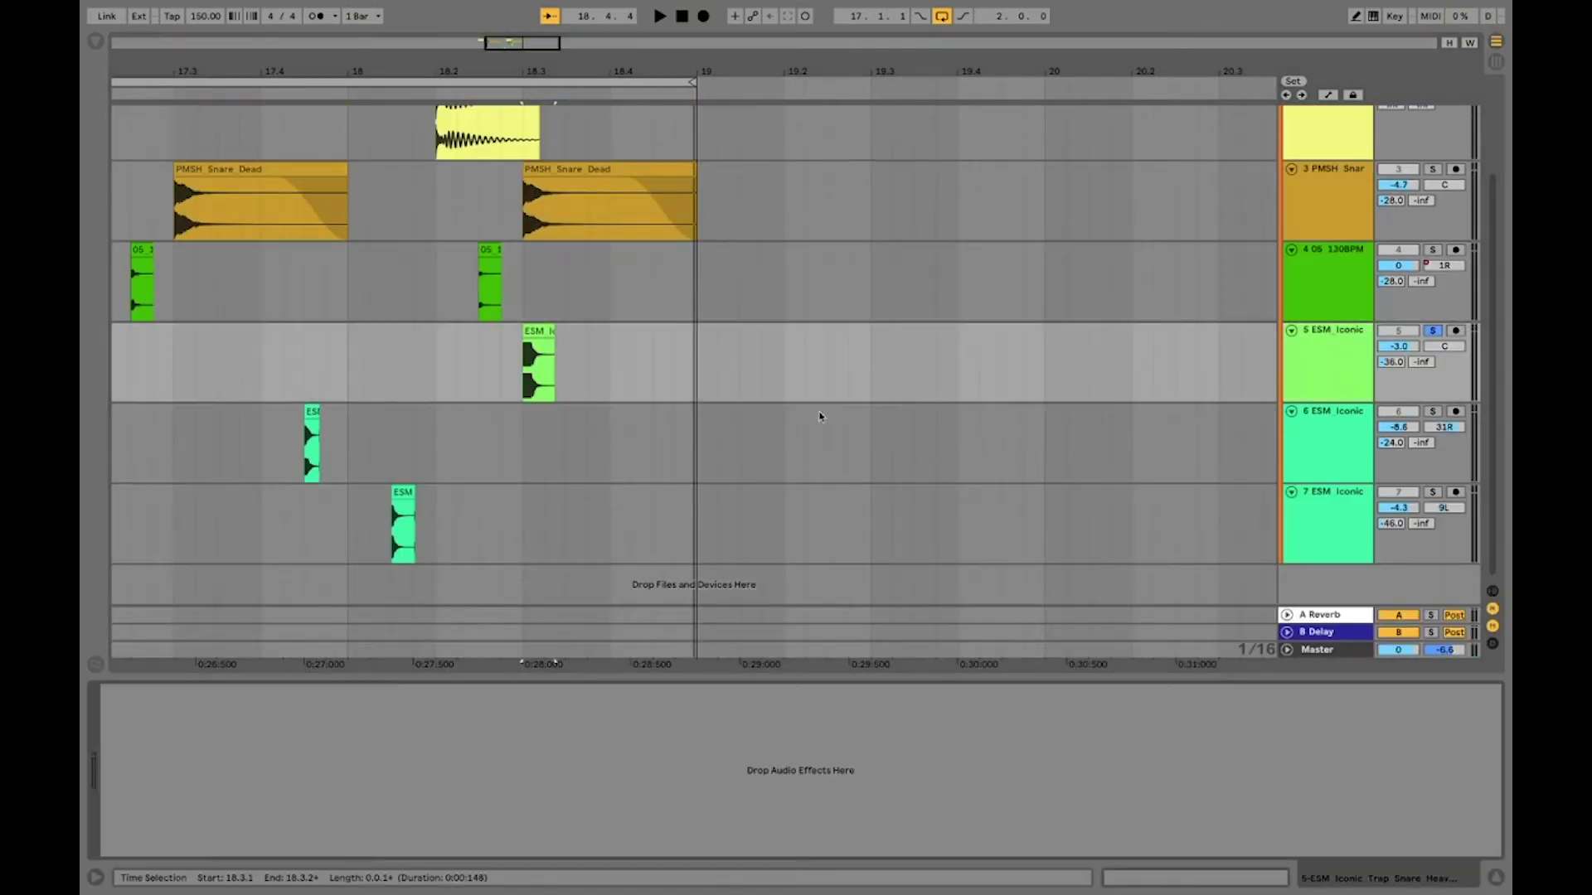
click(98, 43)
click(162, 43)
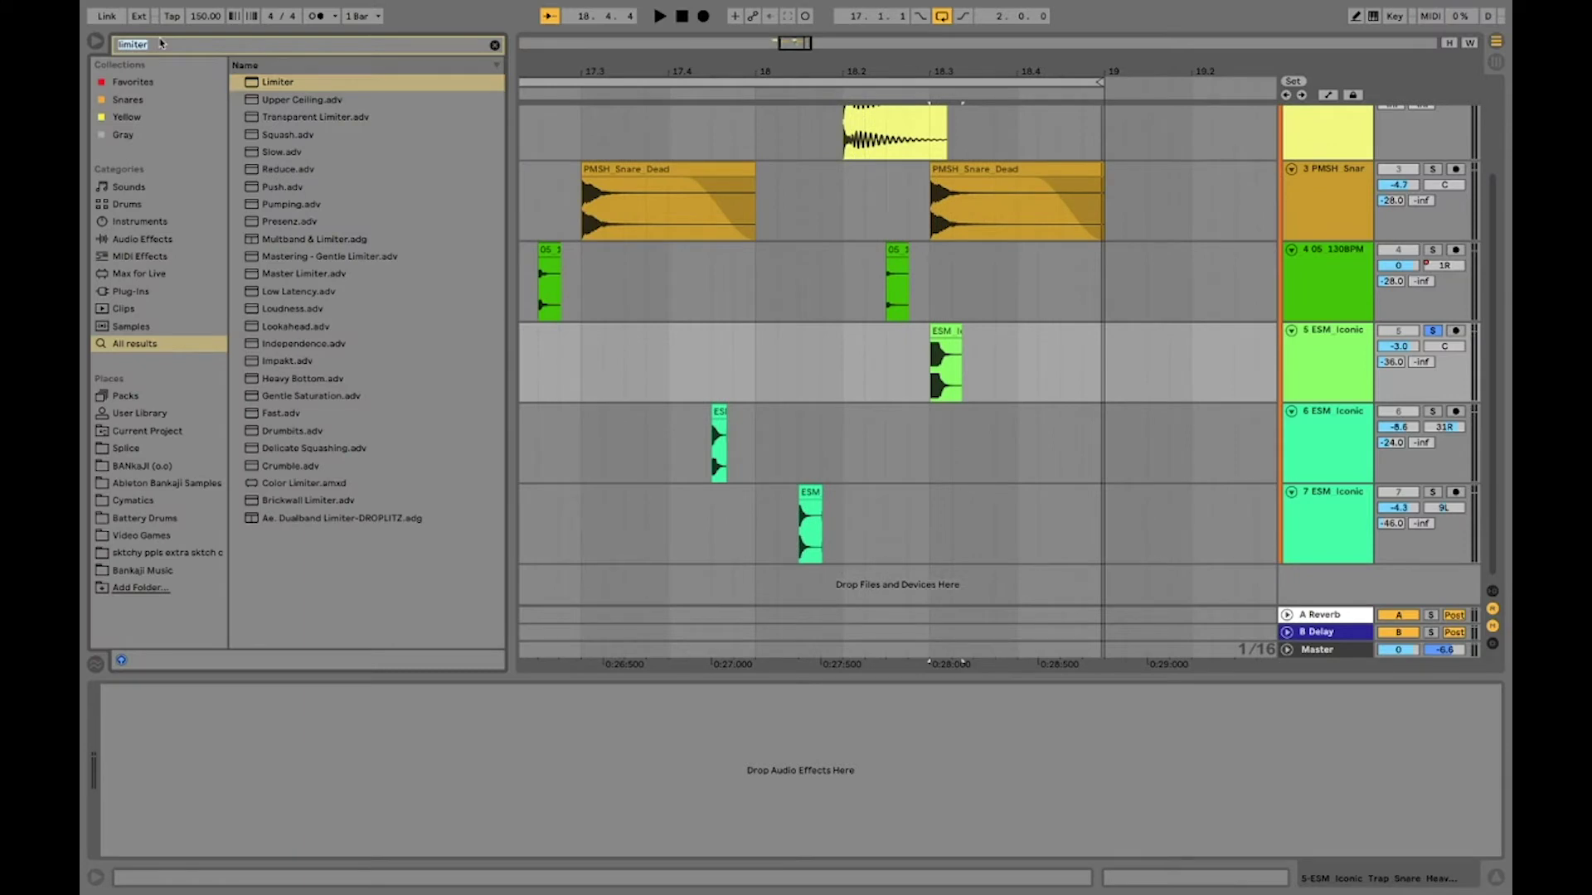
double_click(303, 101)
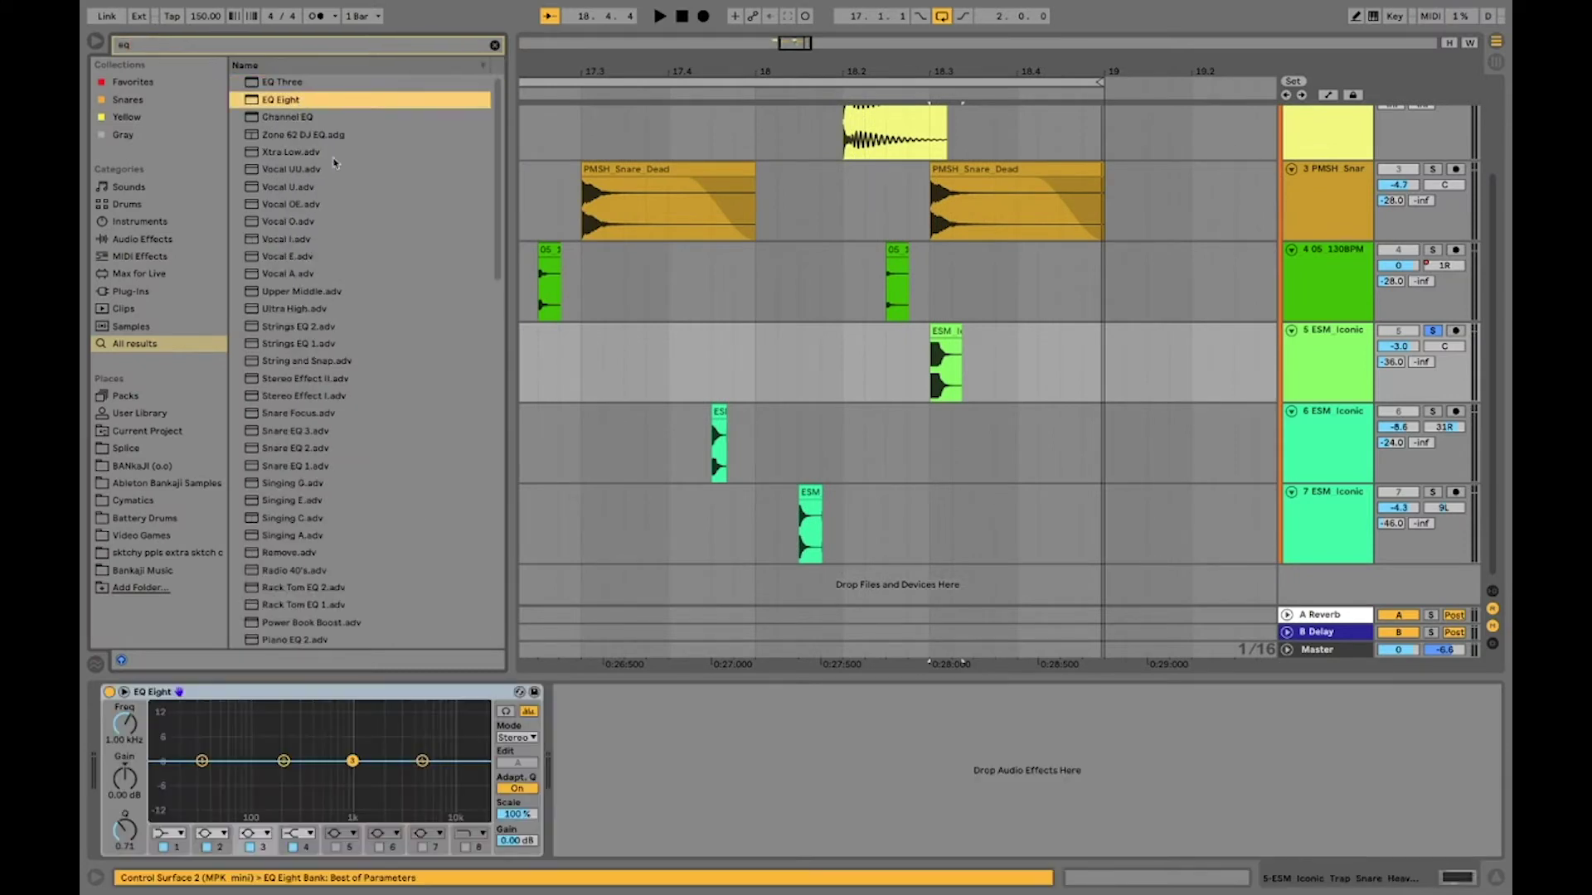
- Enlarge the EQ Eight display and make band 1 a steep low cut at 112 Hz with Q 0.68, auditioning the soloed snare
double_click(413, 722)
key(space)
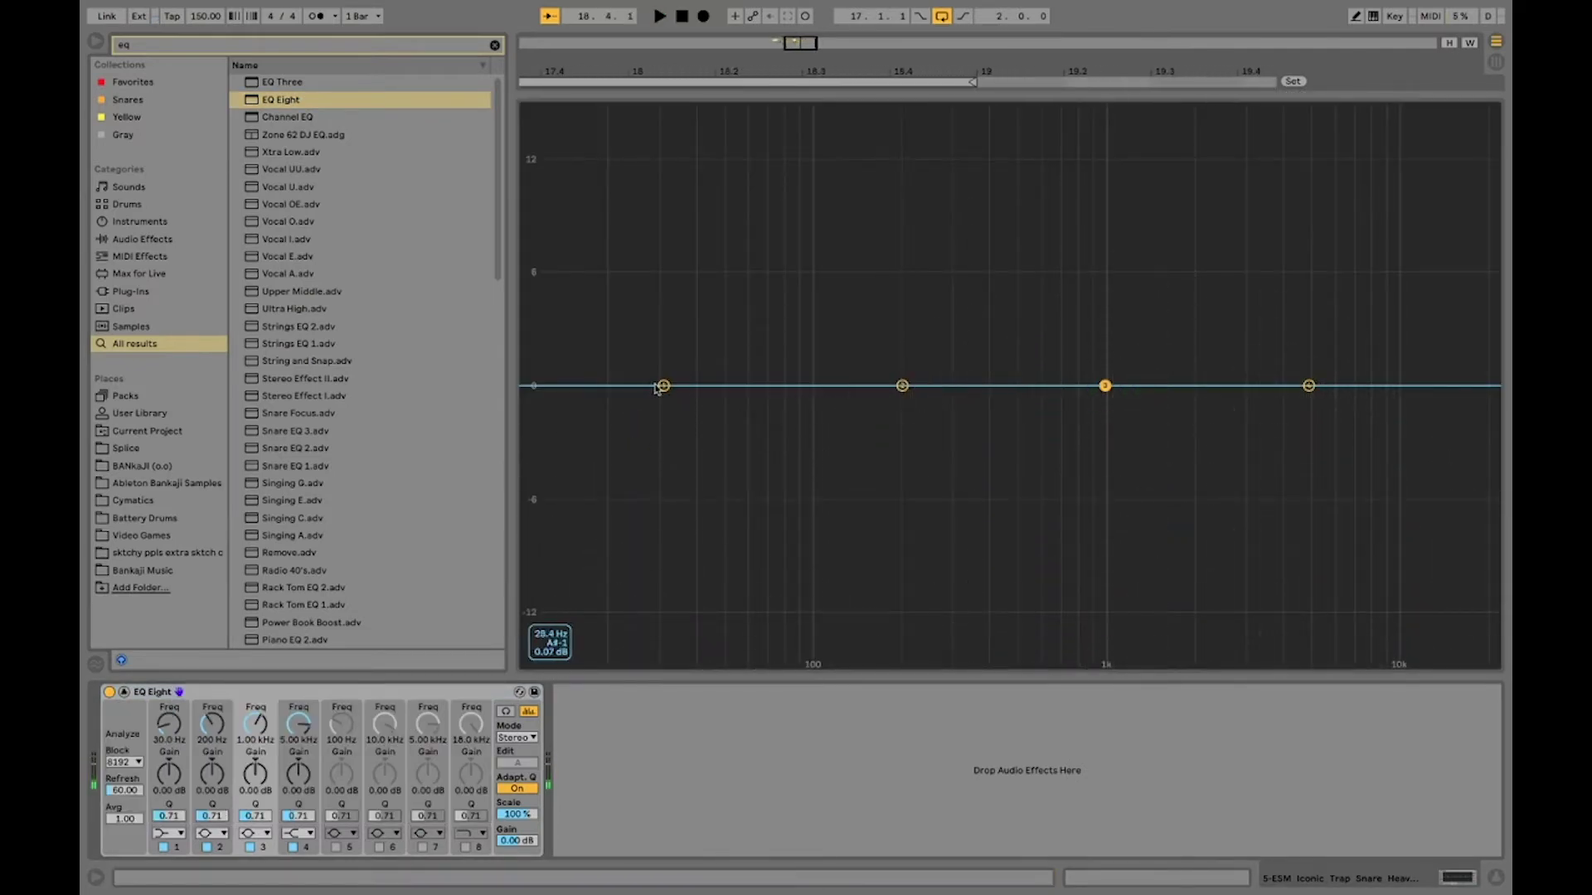
drag(663, 386, 814, 554)
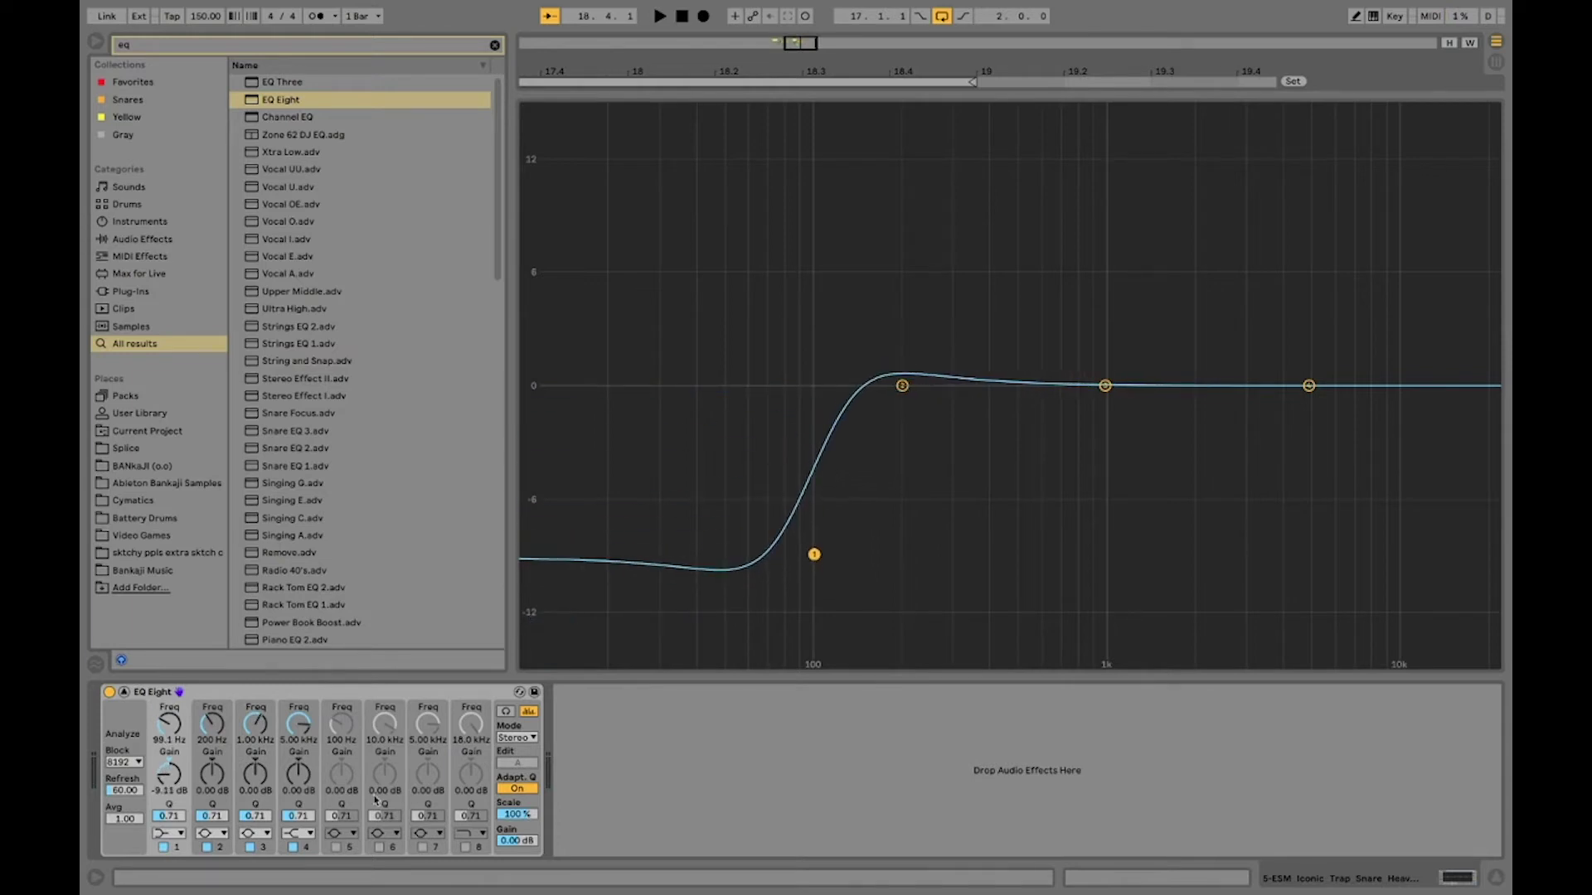
click(176, 834)
click(169, 725)
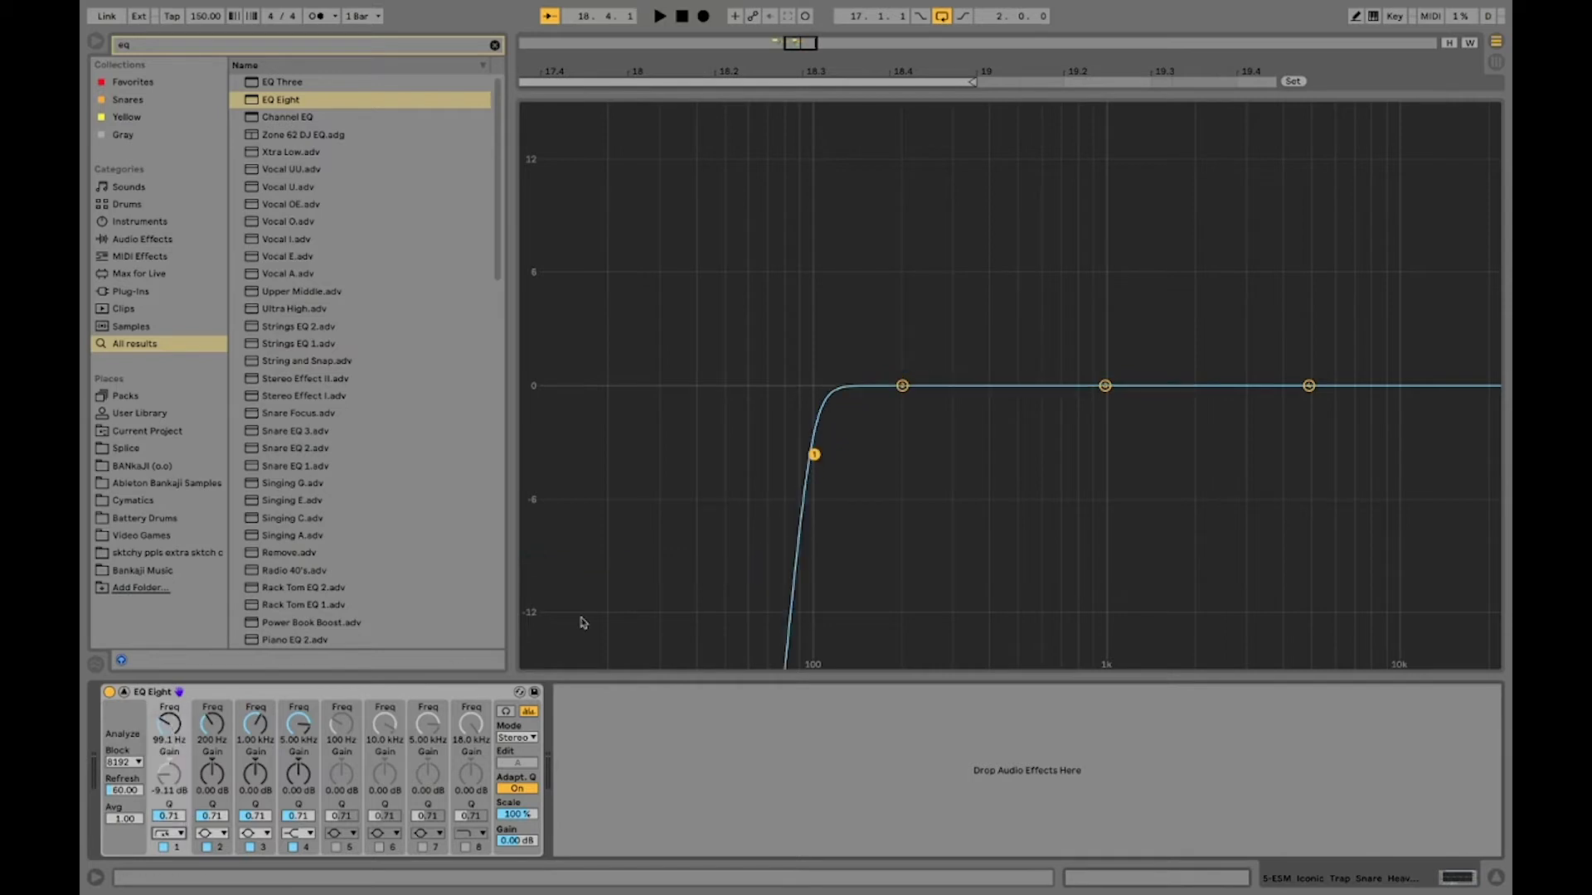
drag(814, 454, 830, 458)
key(space)
key(space)
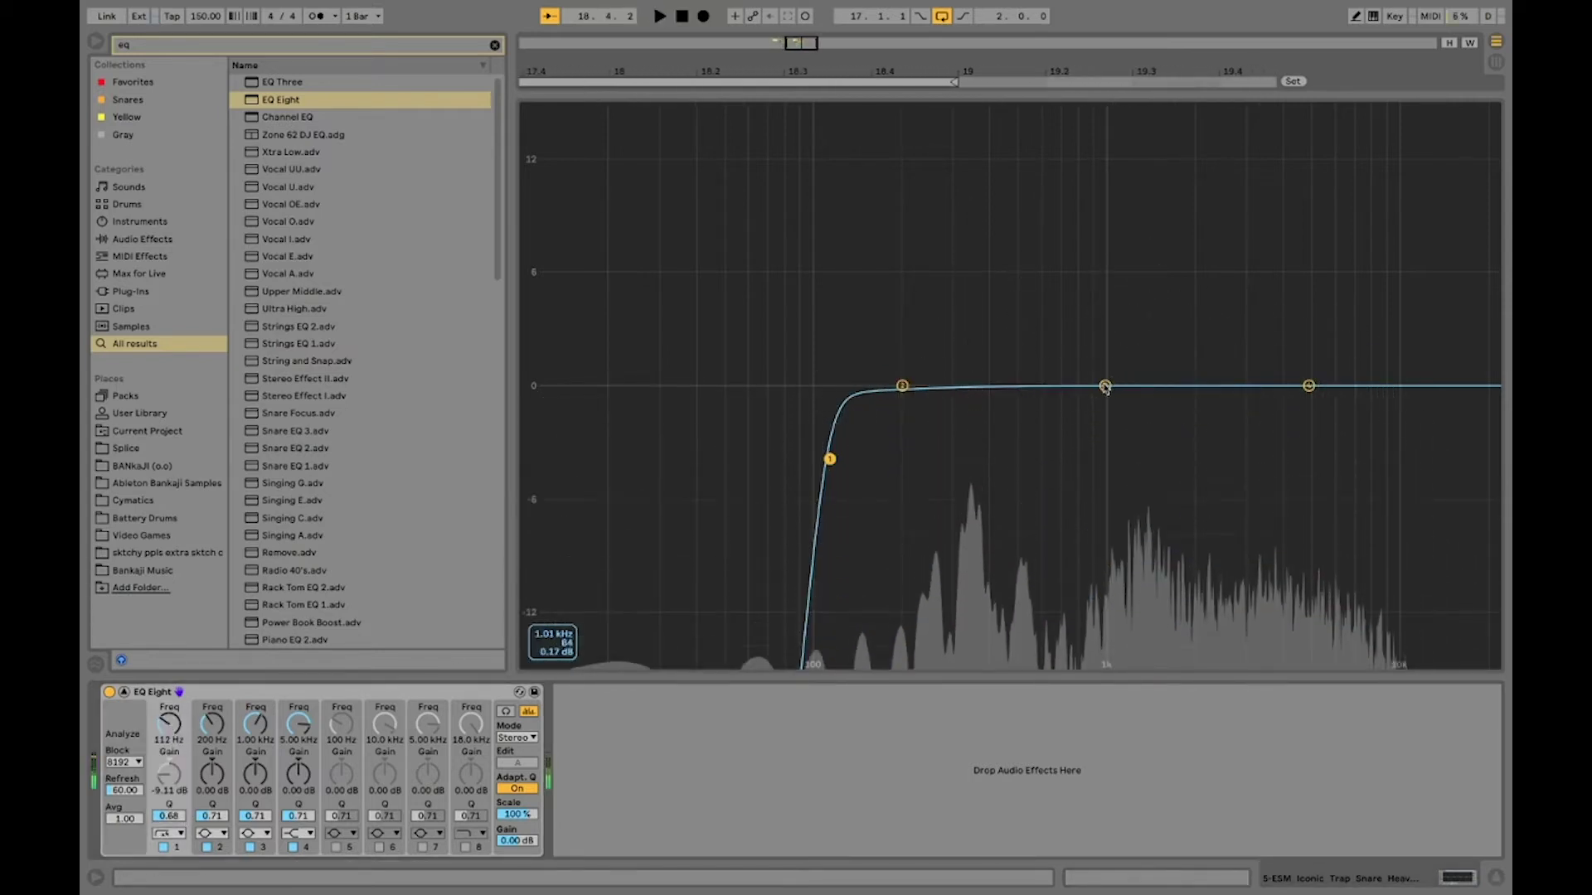
- Cut EQ Eight band 3 by 9.16 dB at 404 Hz with Q 1.21 and play the soloed snare
drag(1105, 386, 991, 555)
key(space)
key(space)
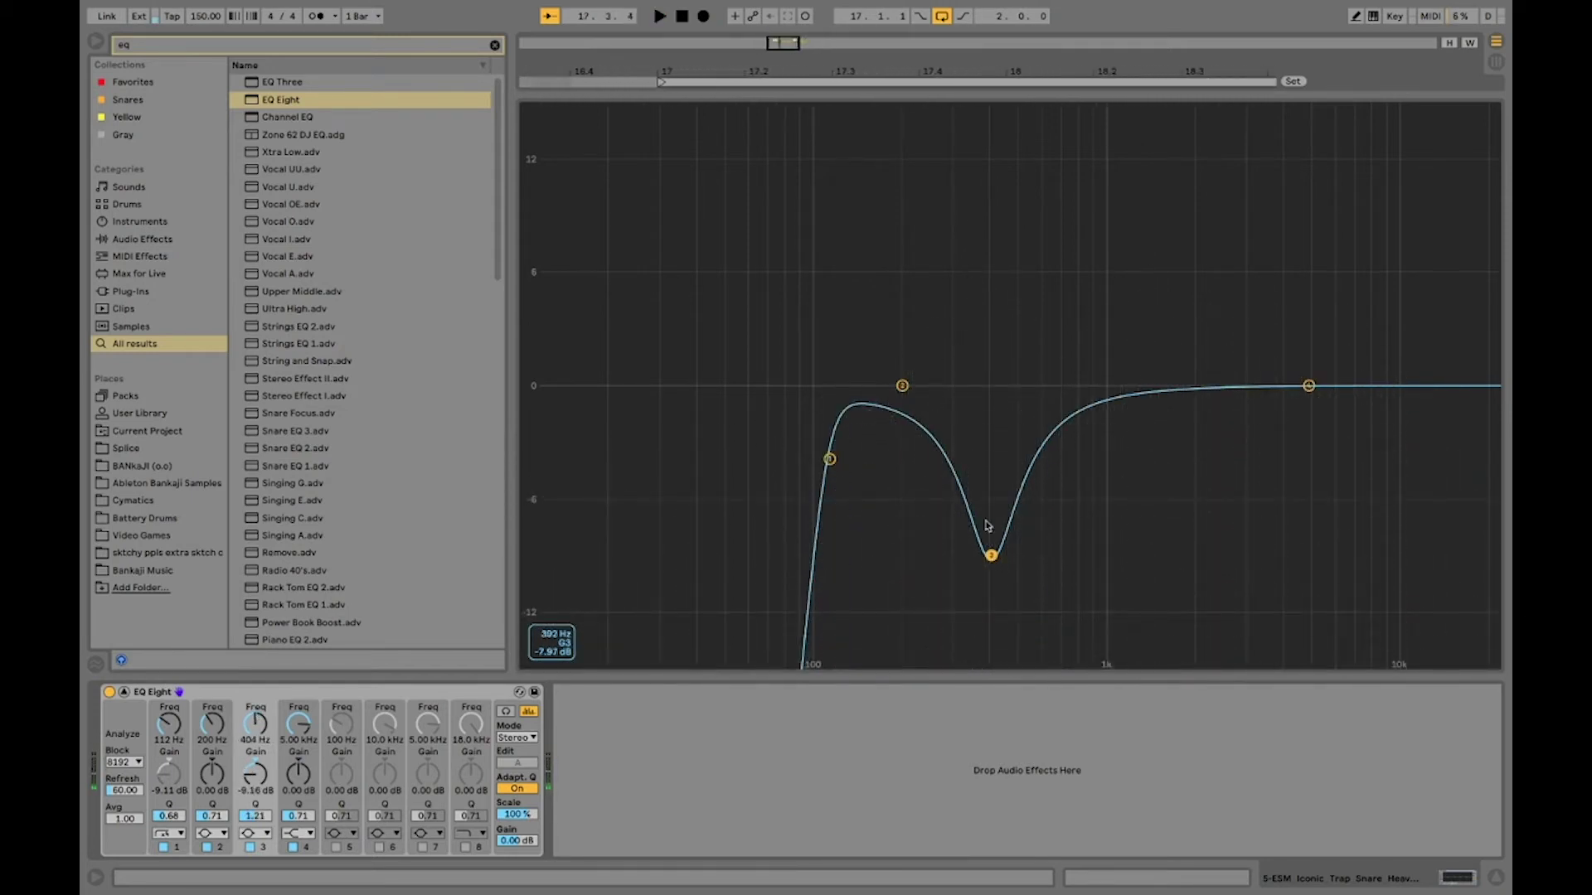
- Collapse the enlarged EQ display, unsolo track 5 and play the full drum mix
key(Escape)
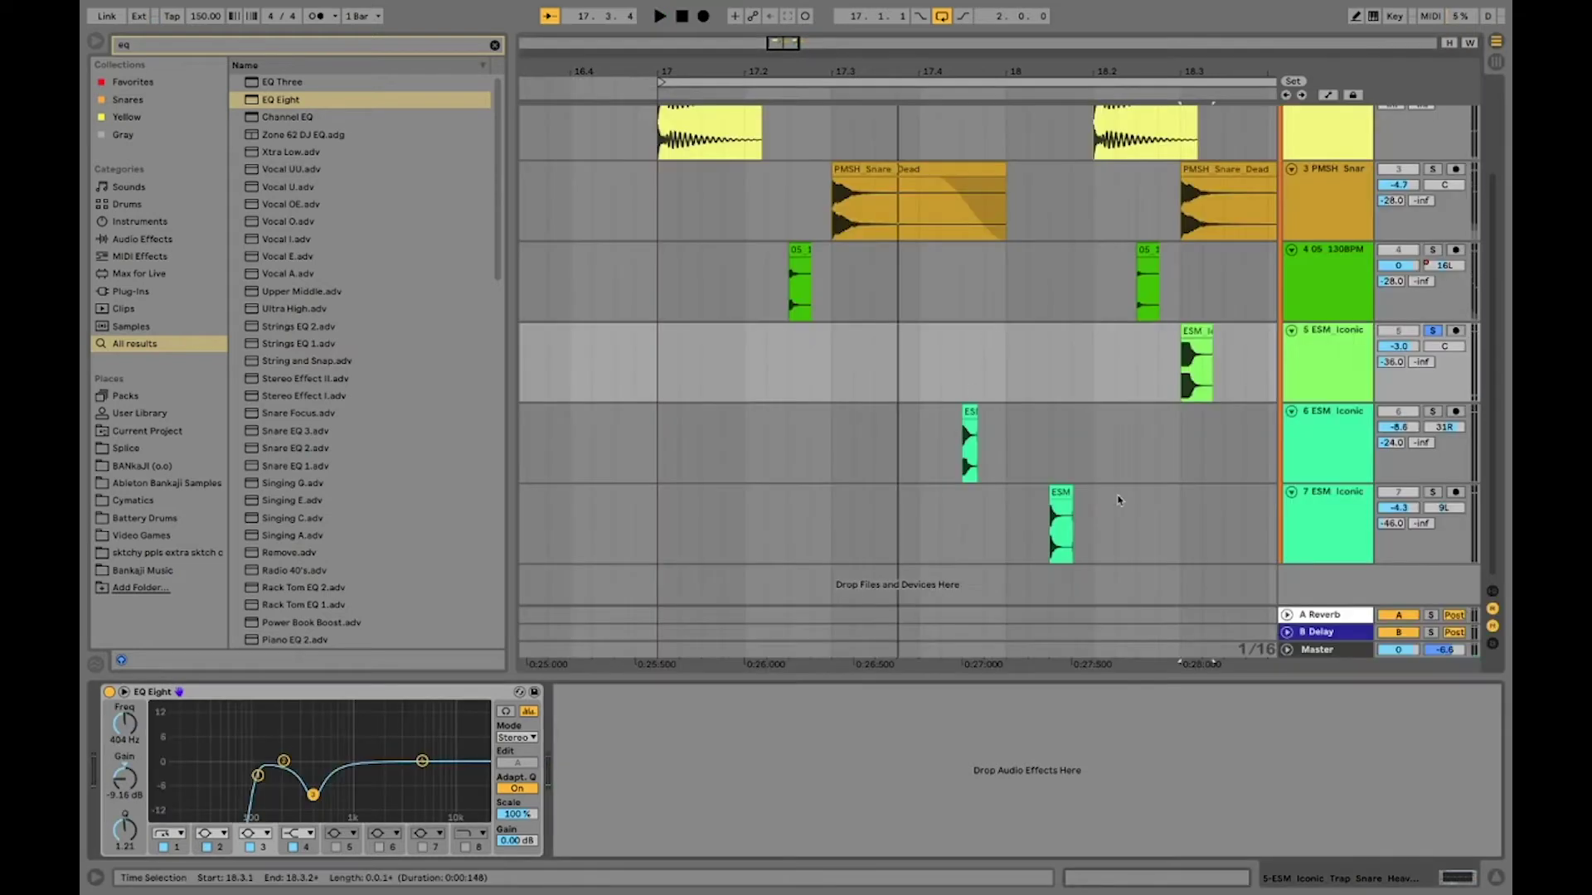
click(1433, 330)
key(space)
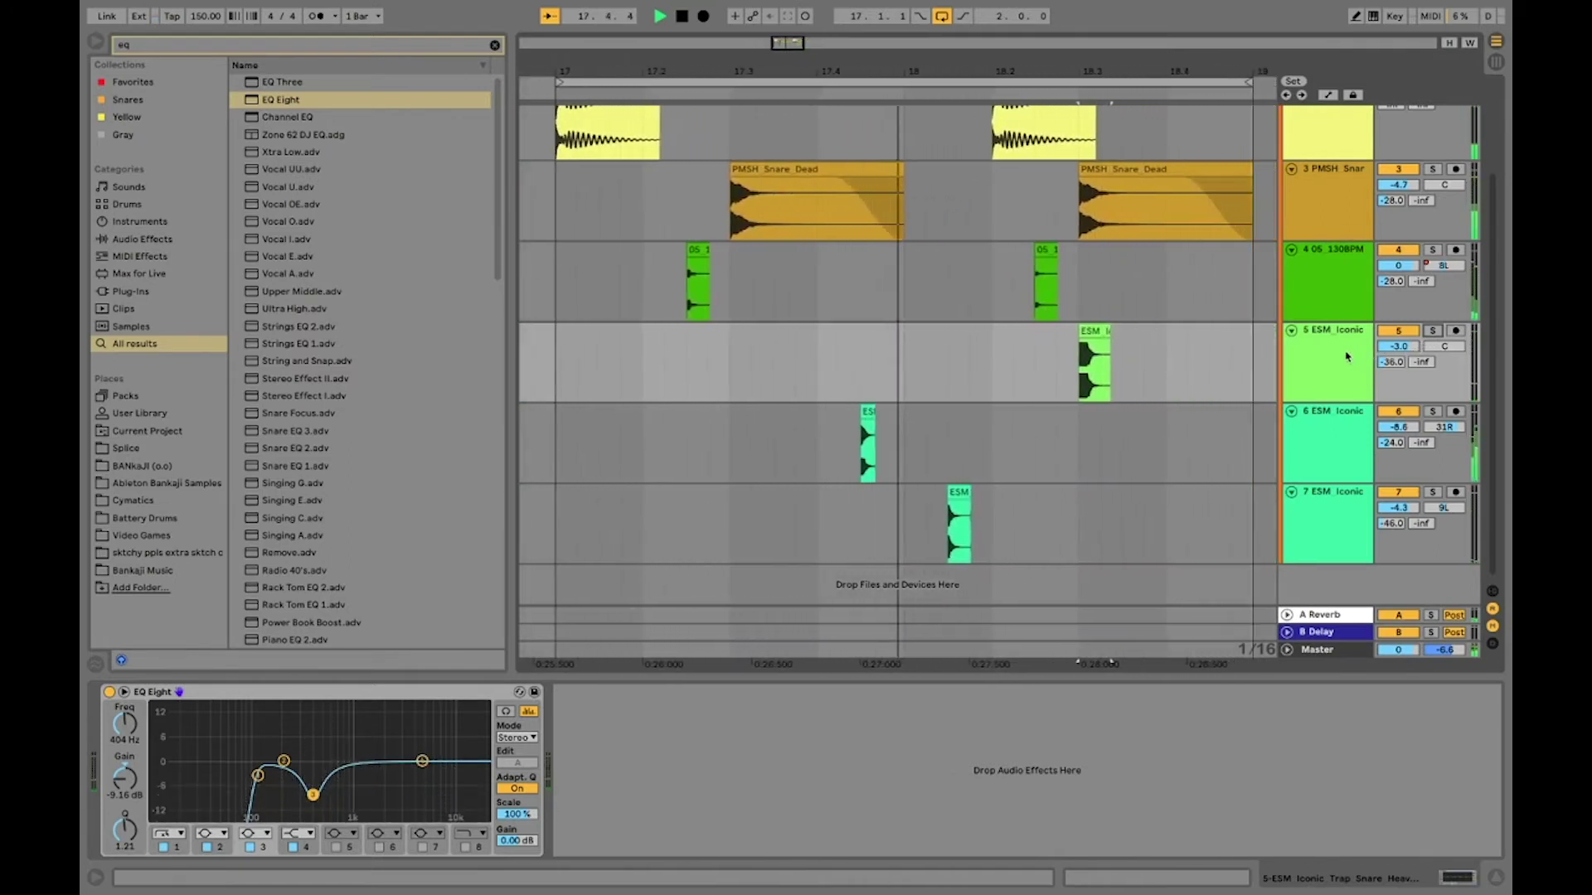
- Play the two-bar drum loop and check how the kick, snare and secondary snare clips are arranged across the tracks
click(649, 110)
key(space)
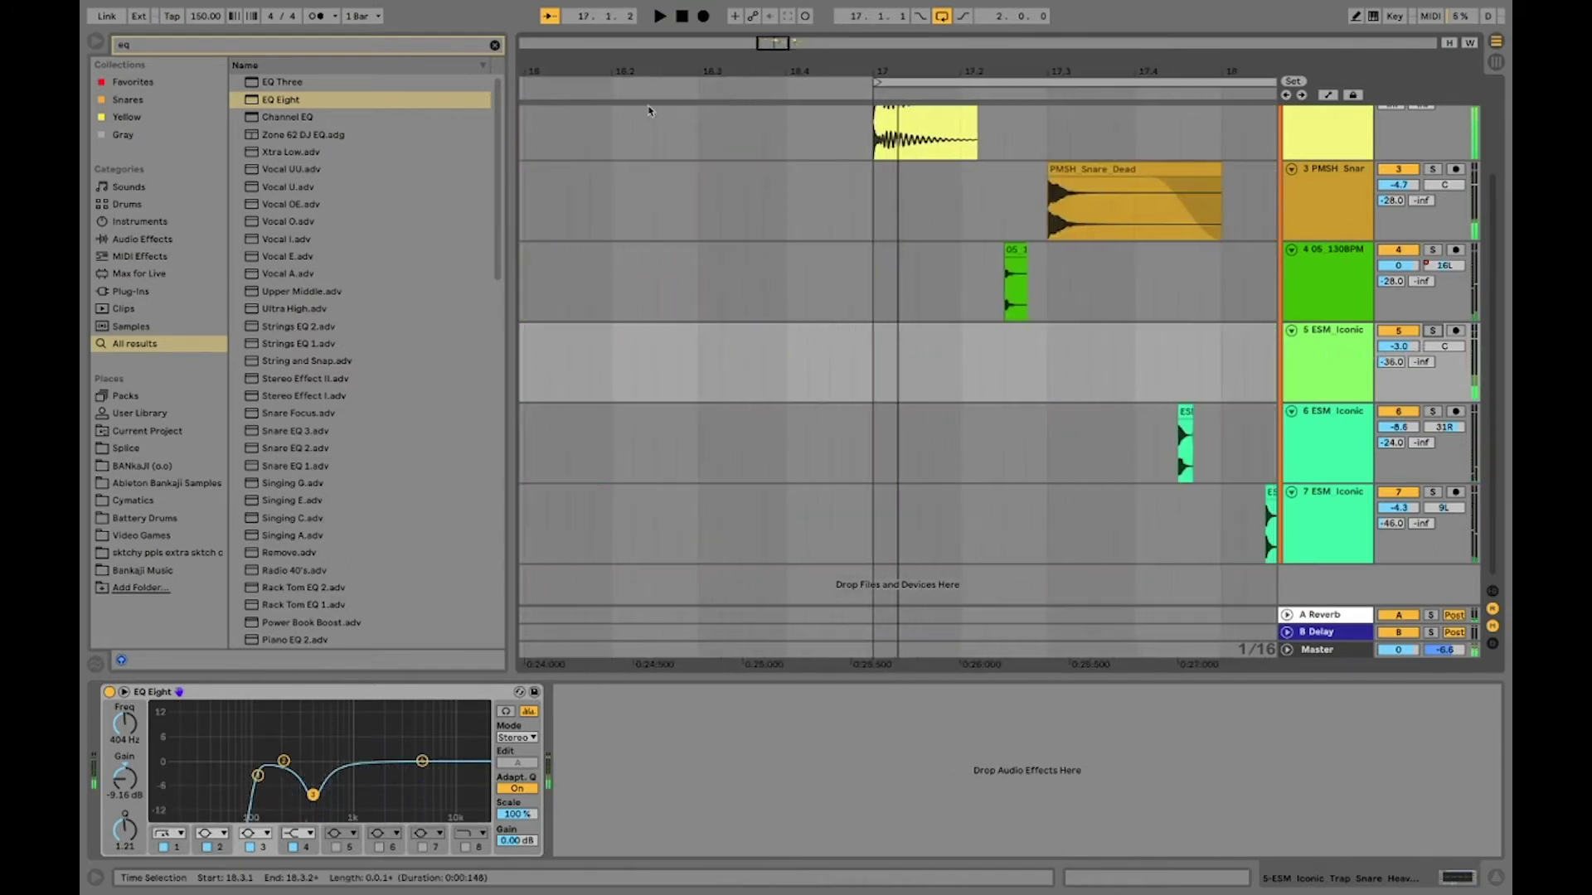
mouse_move(1092, 69)
mouse_down()
mouse_move(1111, 65)
mouse_move(1062, 59)
mouse_up()
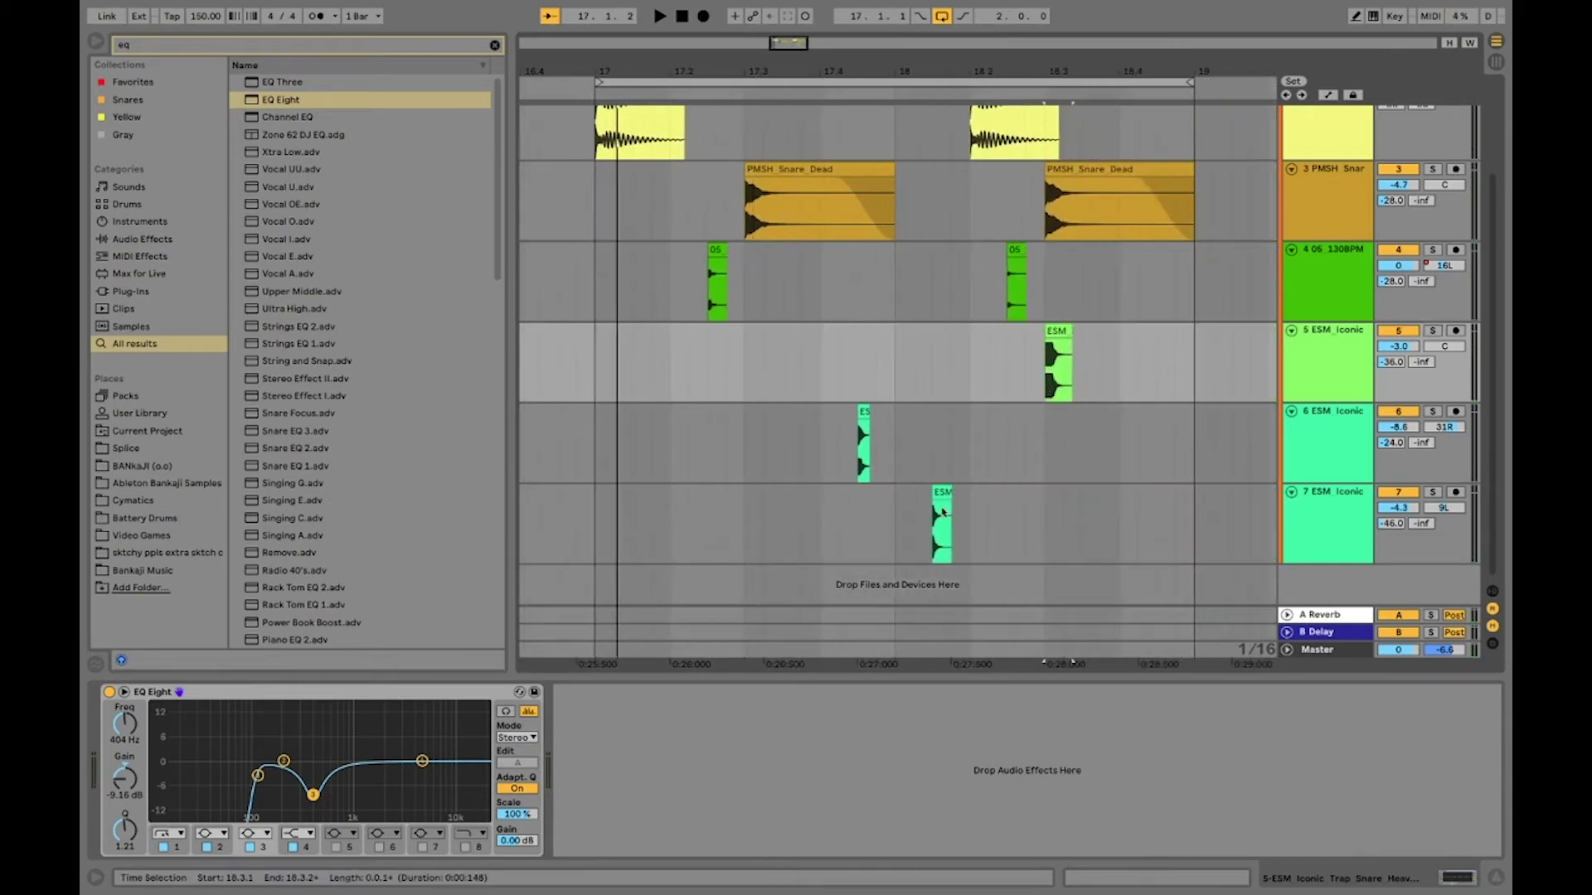
click(864, 440)
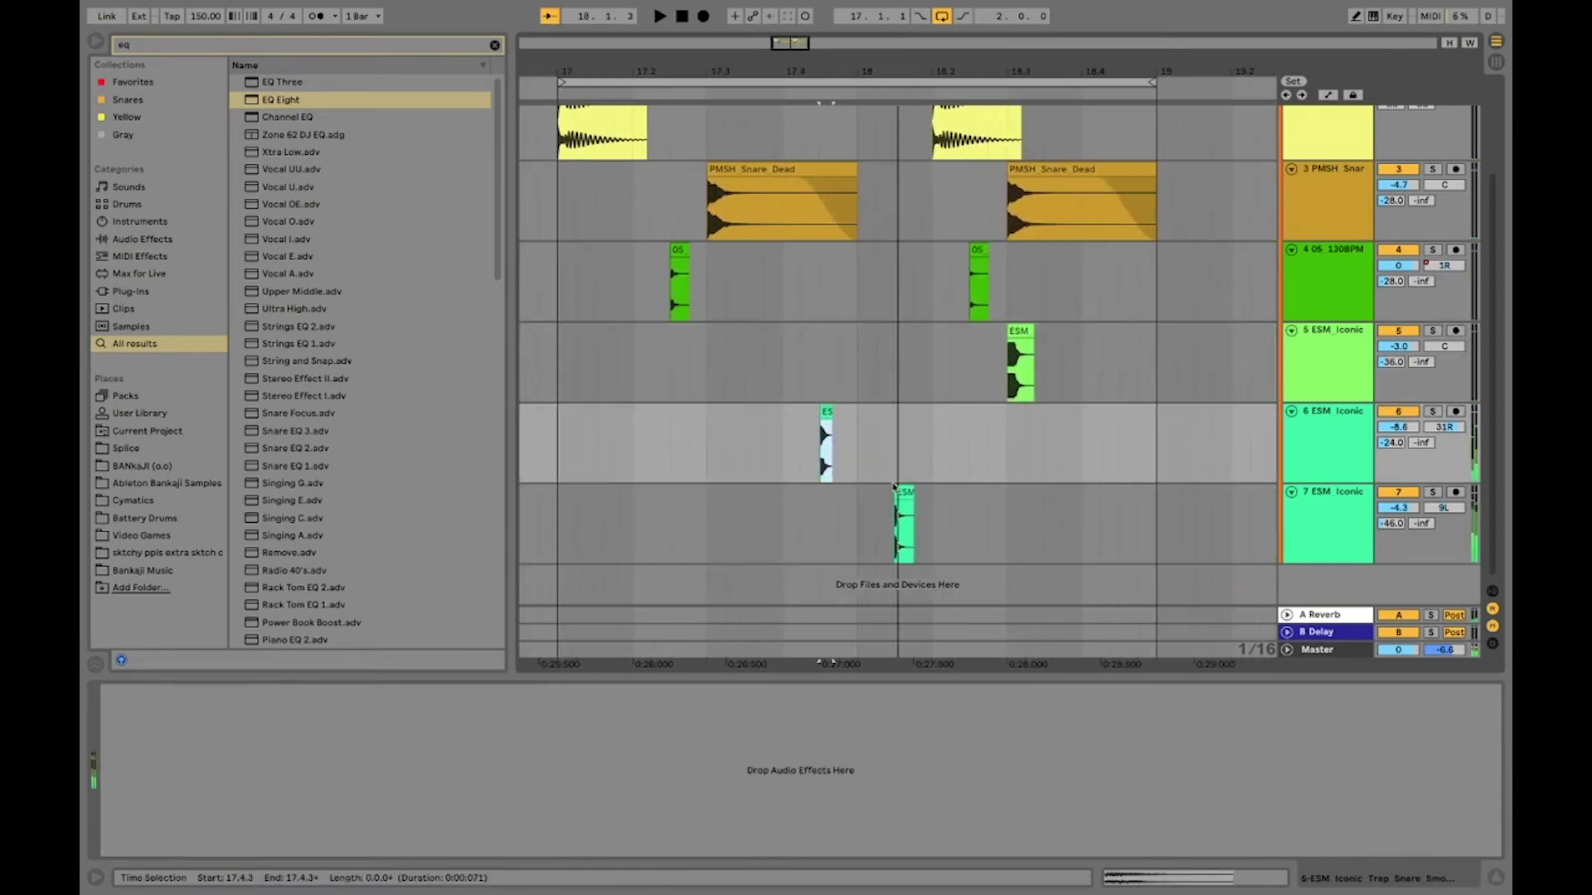
click(684, 274)
scroll(746, 273, left, 5)
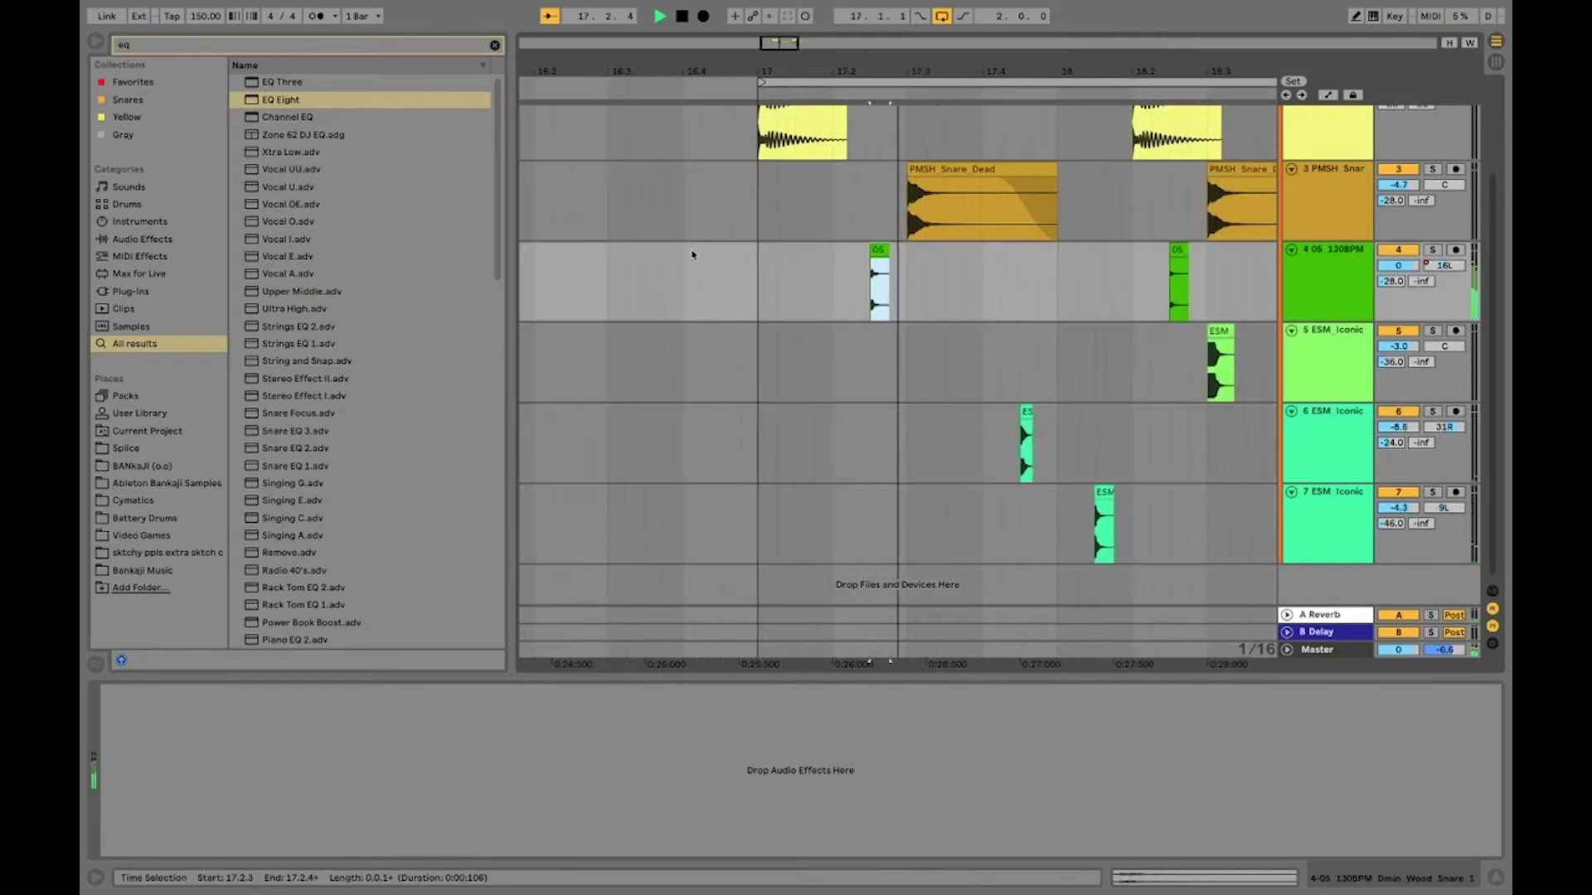
scroll(1053, 381, up, 3)
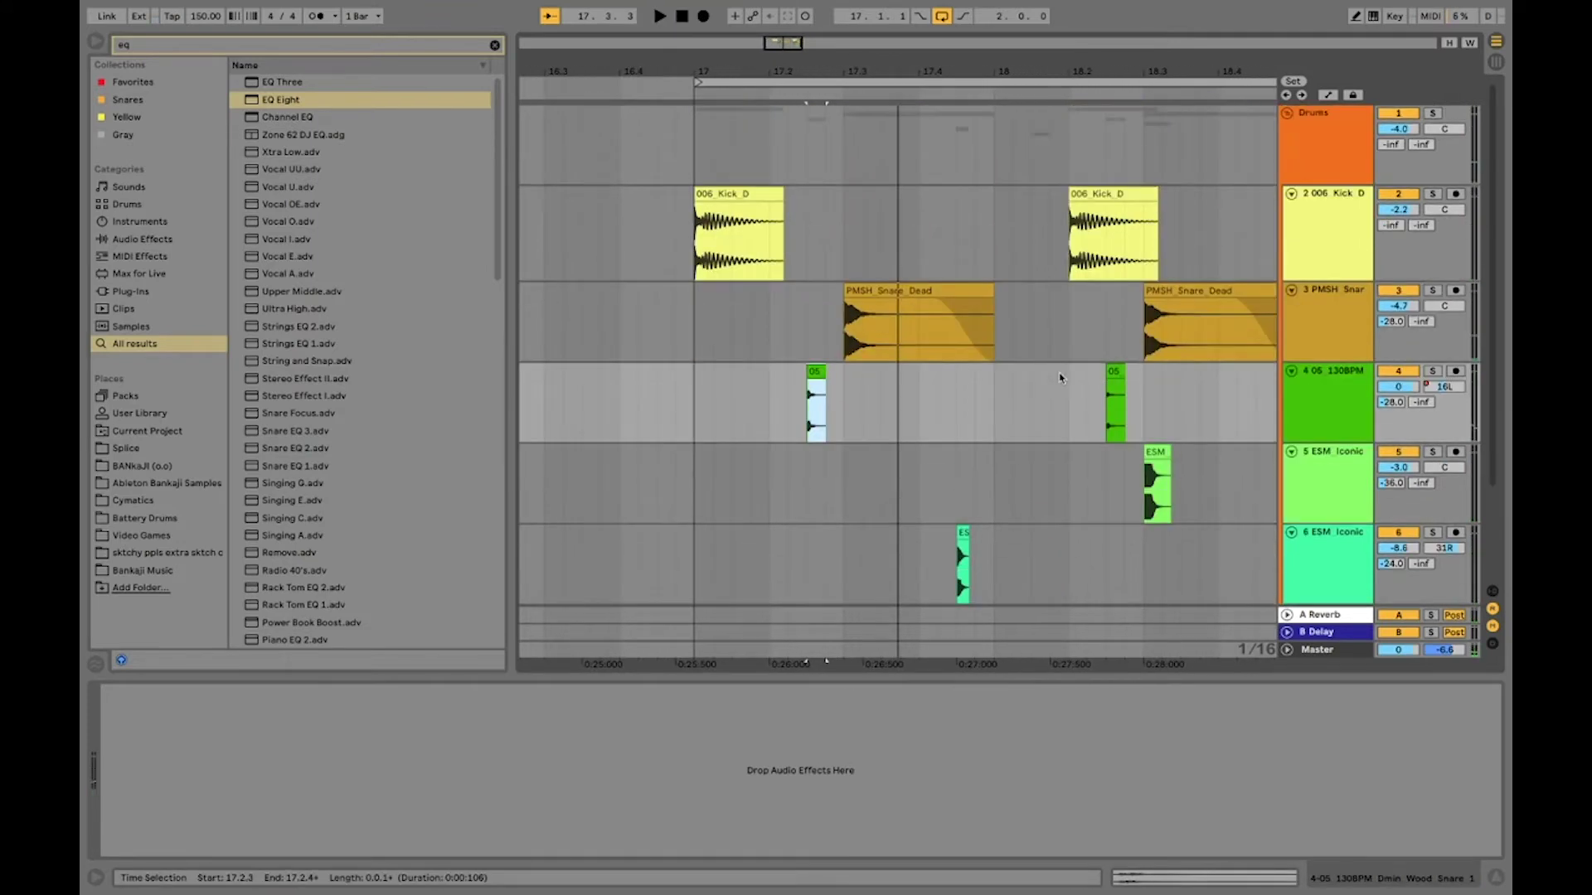
key(minus)
key(minus)
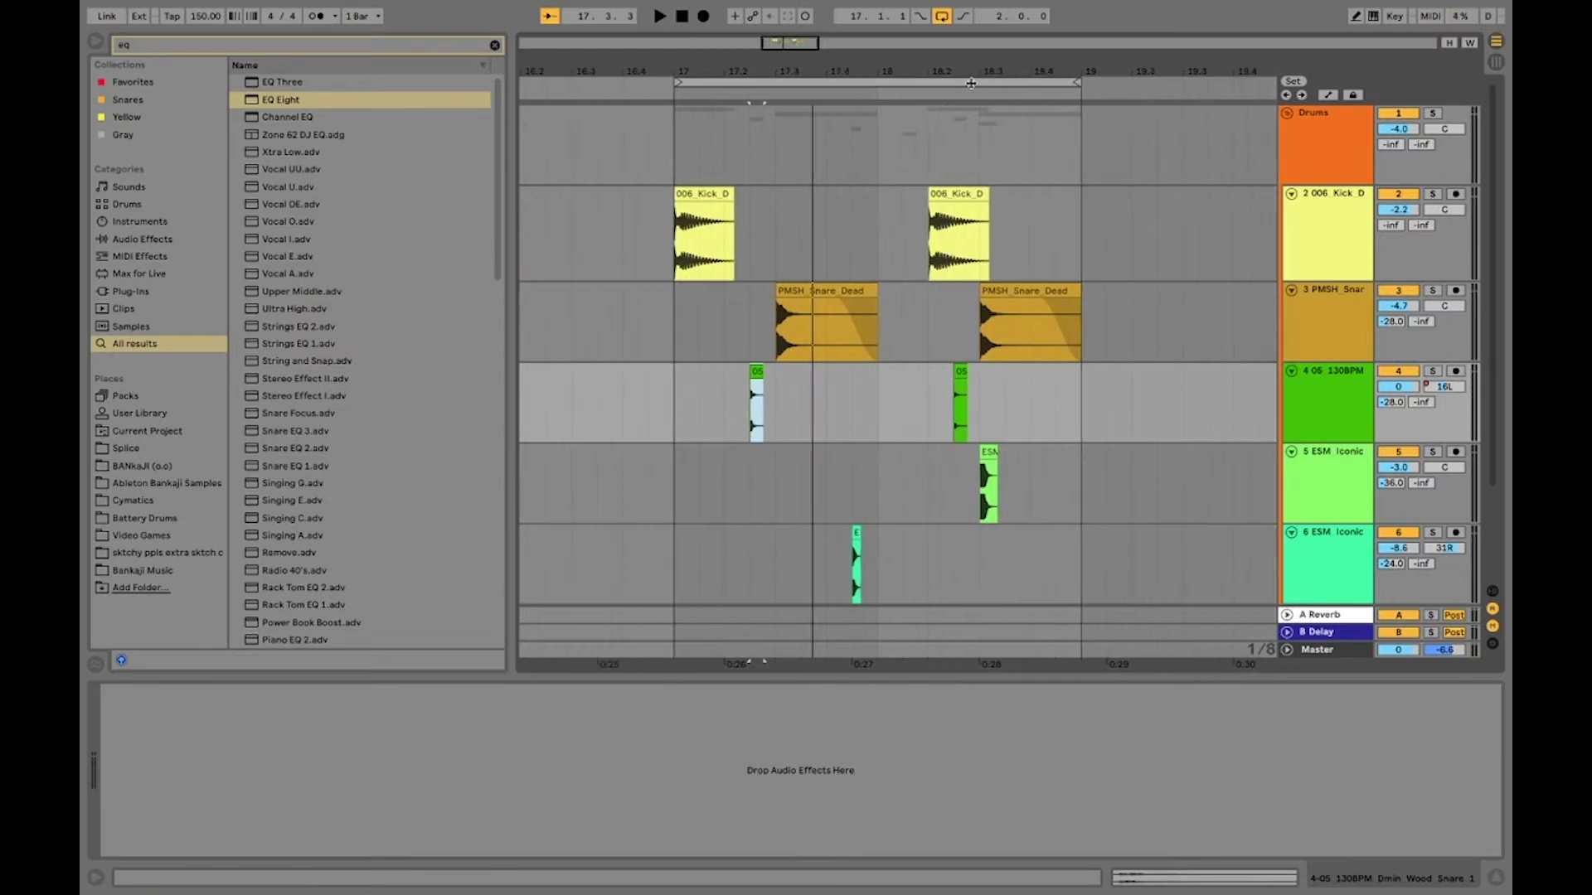
- Rename track 2 as Kick and track 3 as Snare
click(1341, 223)
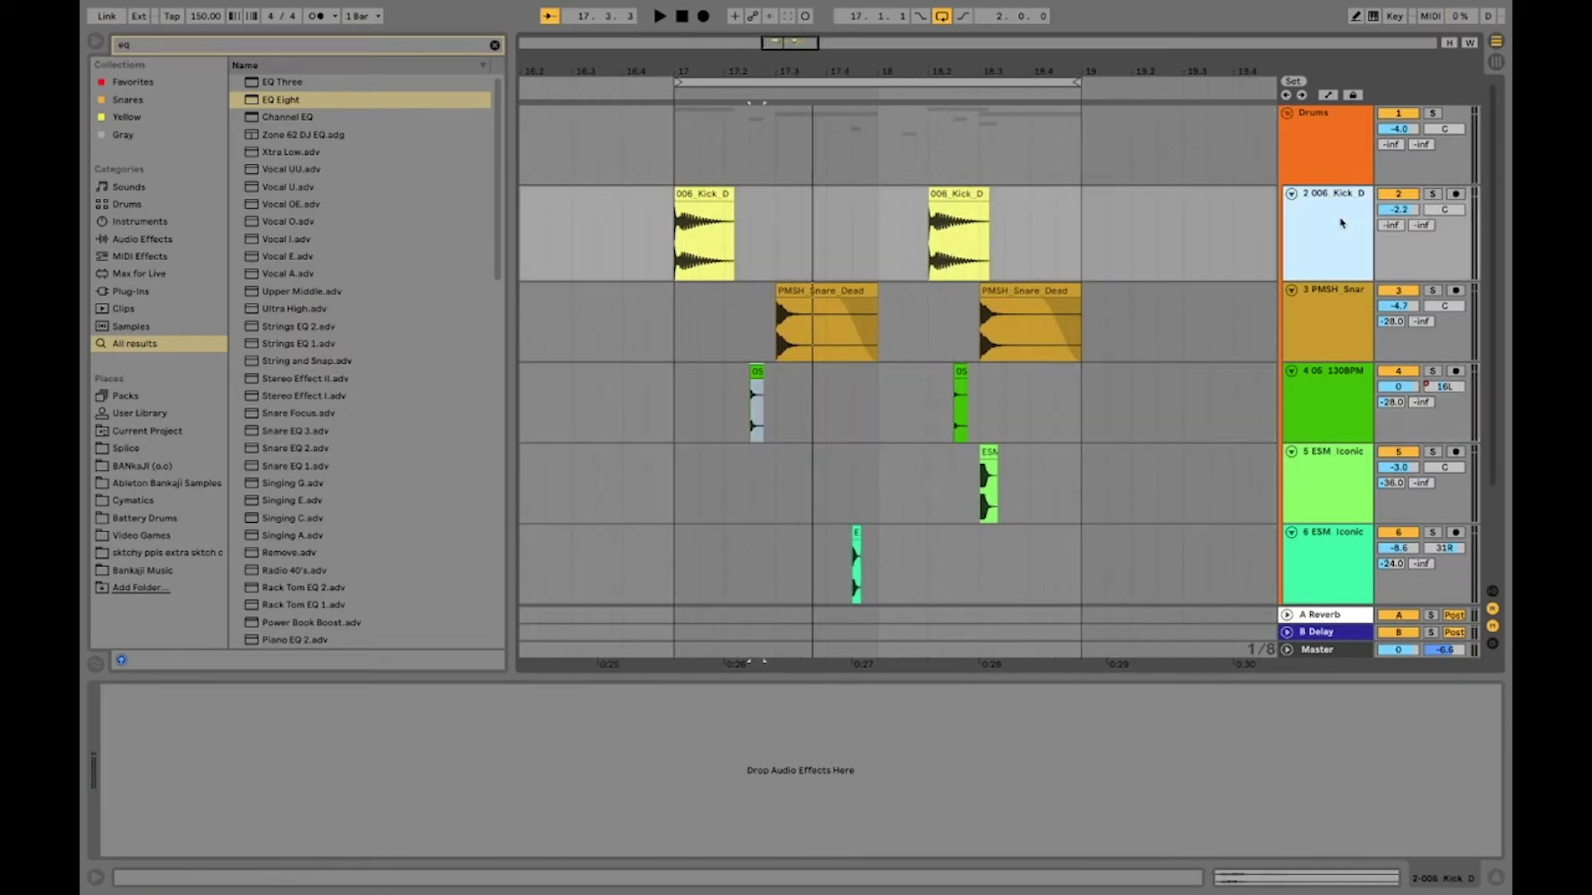
key(ctrl+r)
text(Ki)
click(1325, 301)
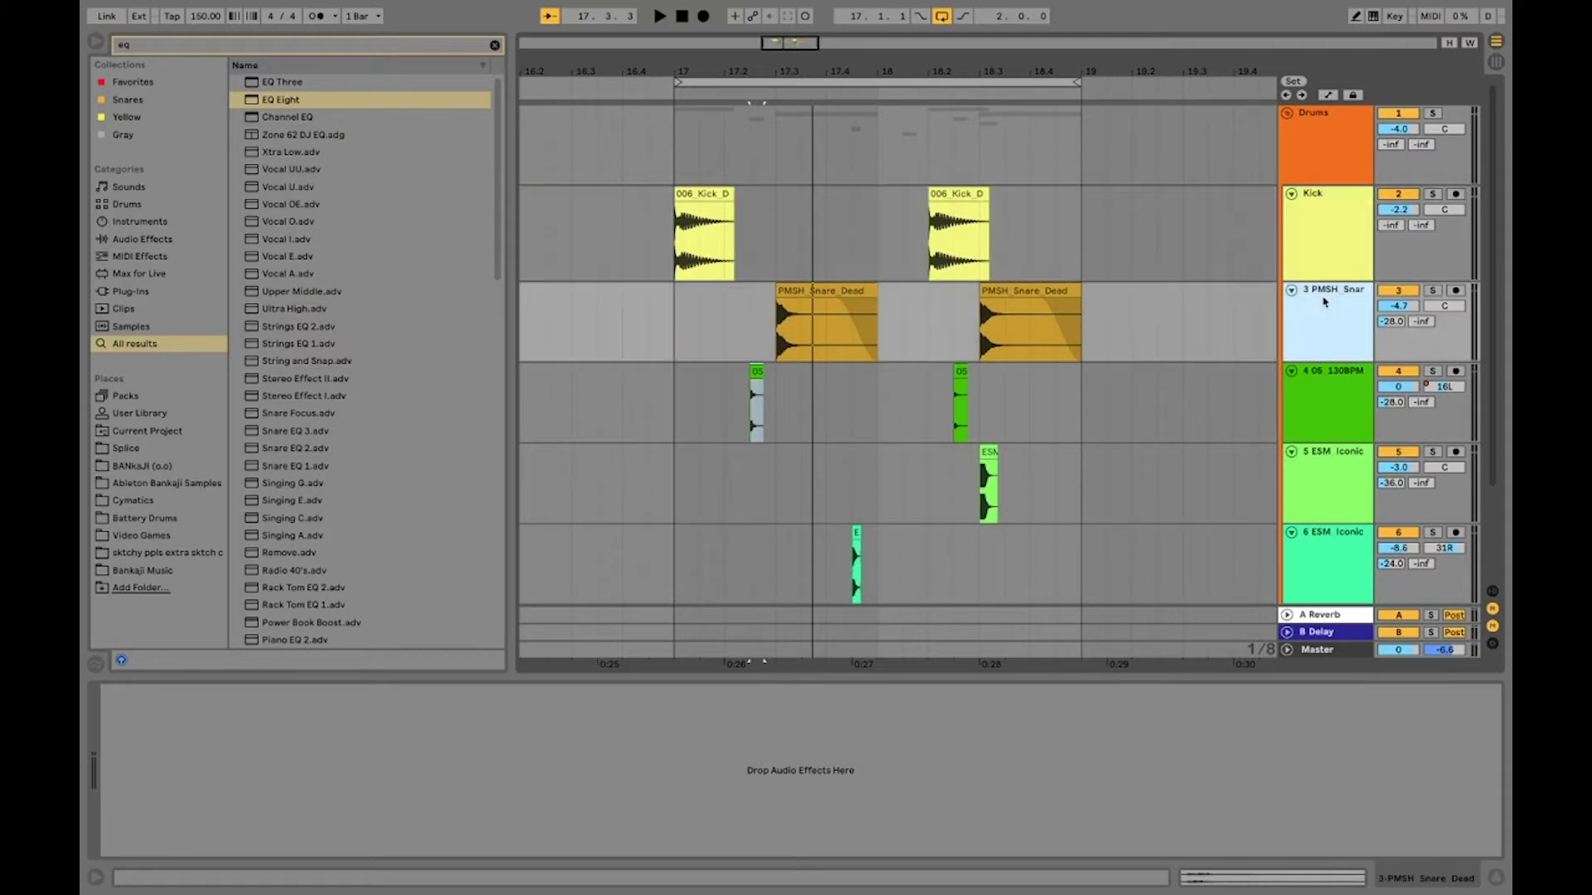
key(ctrl+r)
text(Snare)
key(Return)
- Group the four secondary snare tracks, tracks 4 to 7, into one nested group inside Drums
scroll(1318, 385, down, 3)
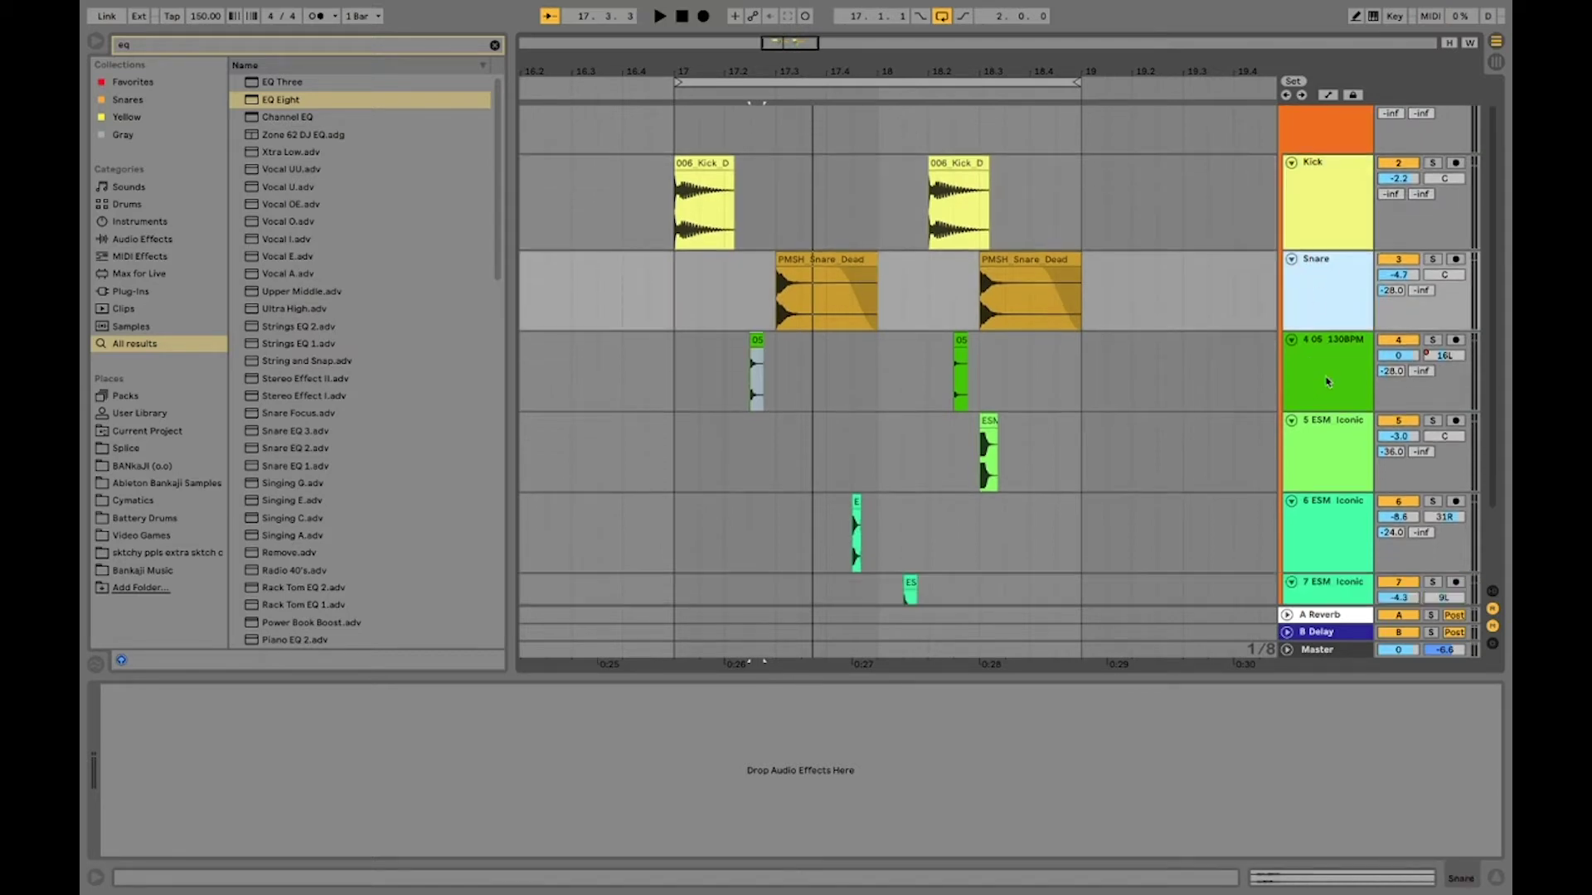
click(1327, 381)
shift+click(1328, 512)
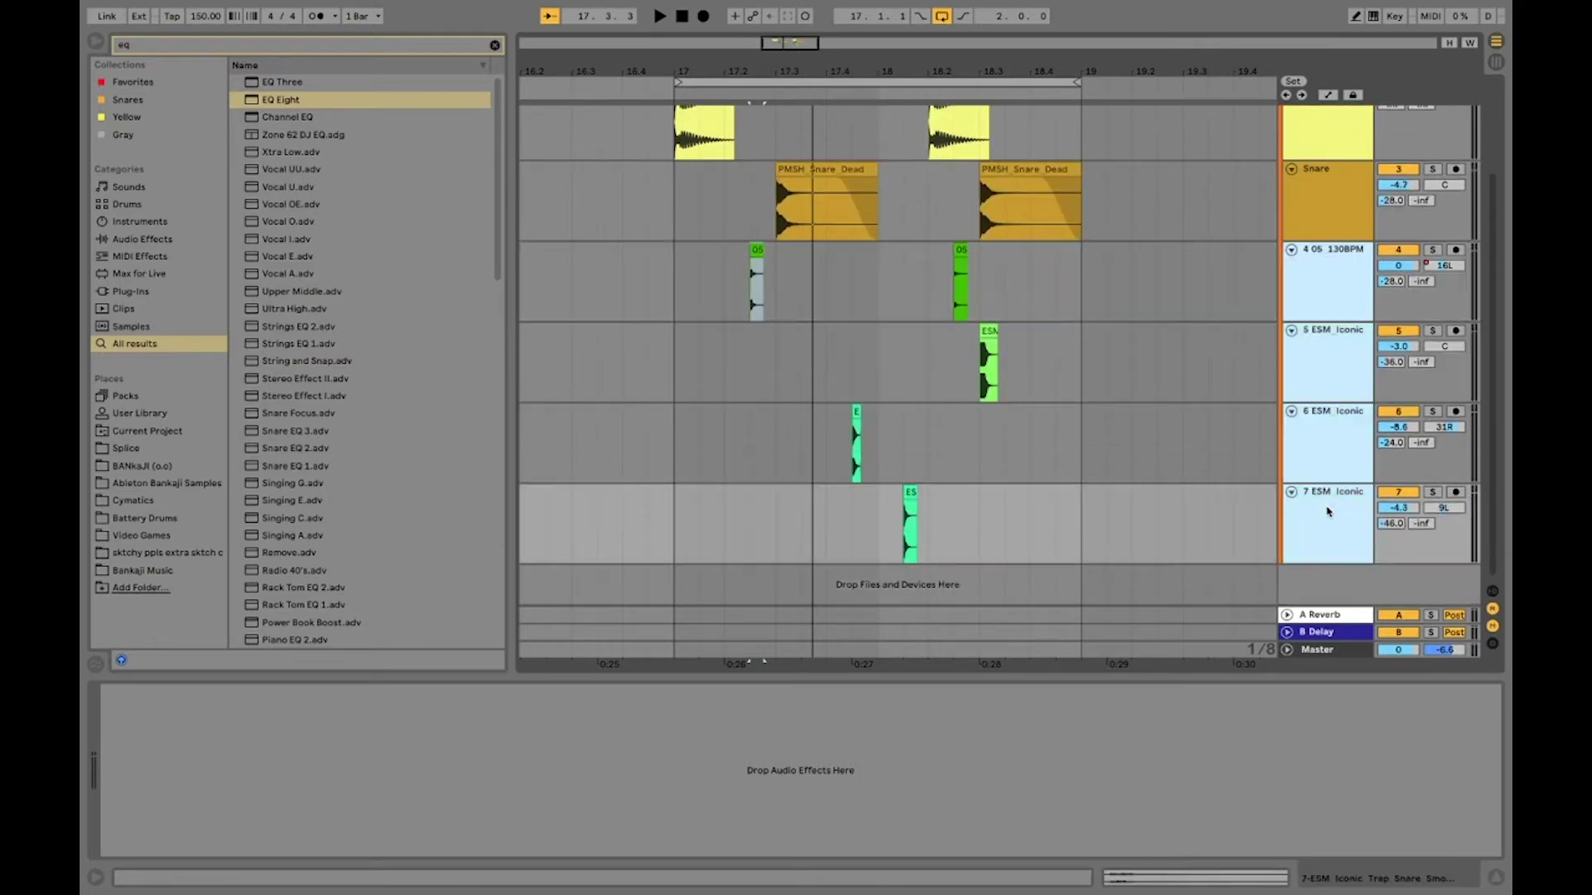
key(ctrl+g)
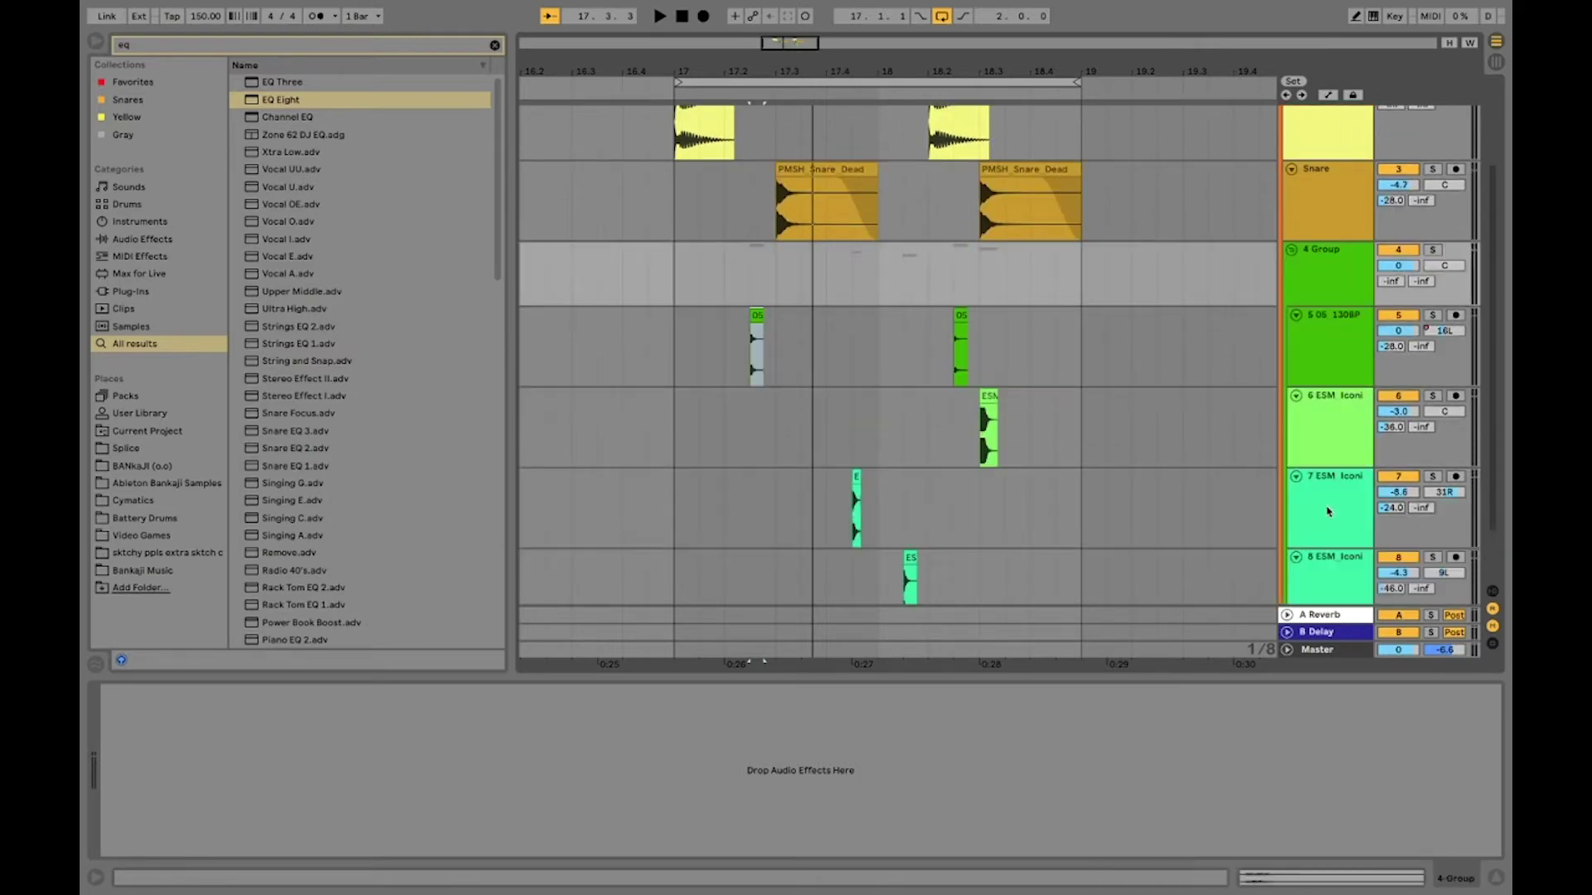
- Name the new group "2nd snares" and fold it
key(ctrl+r)
text(2)
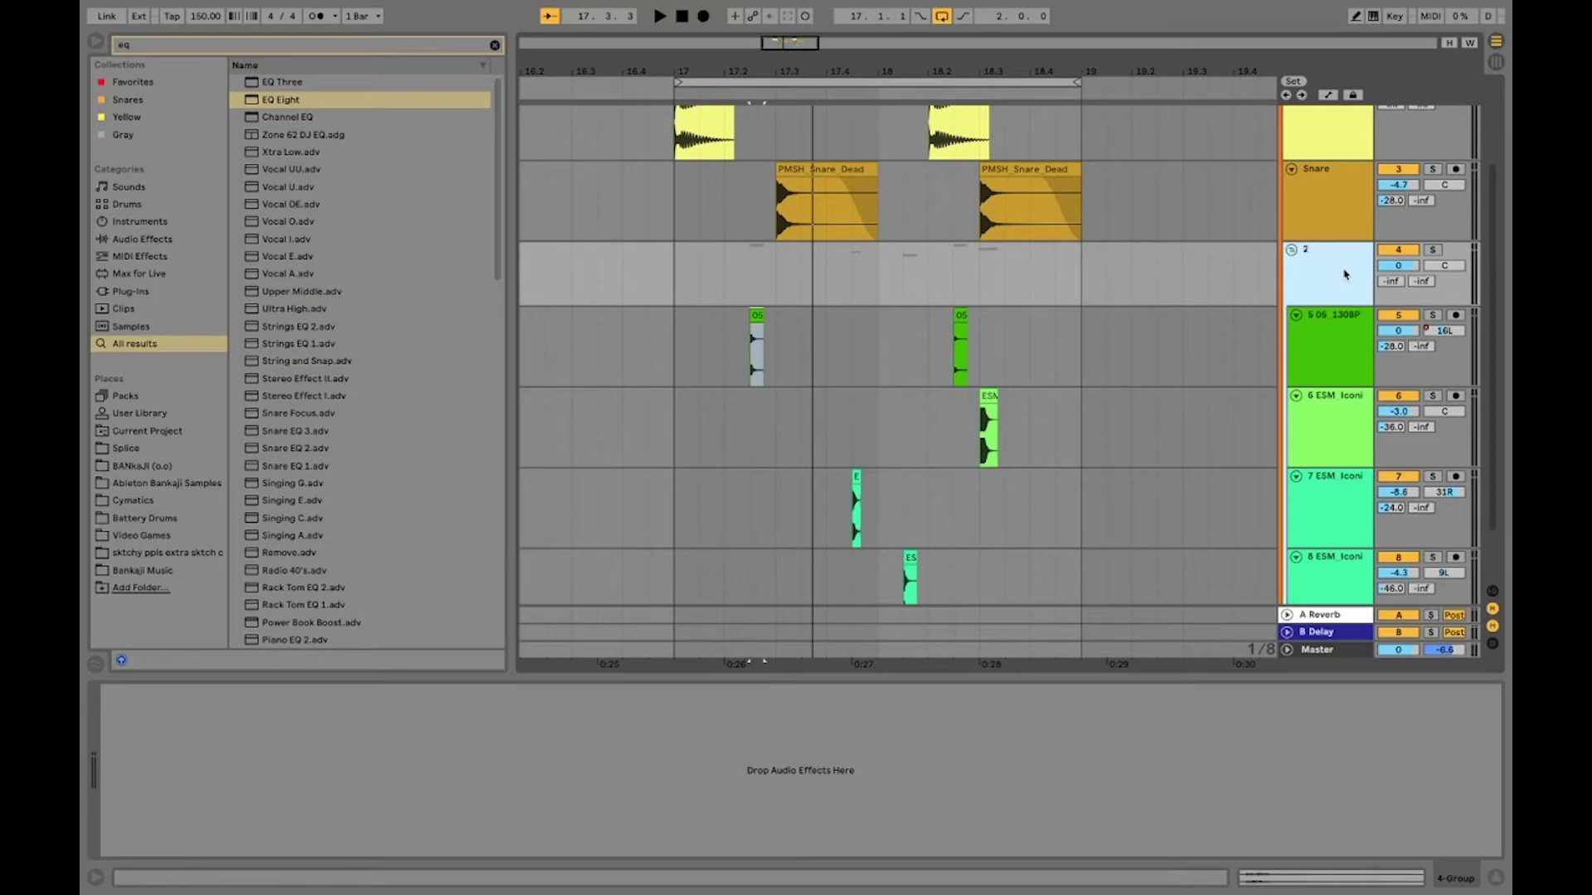
text(nd snares)
key(Return)
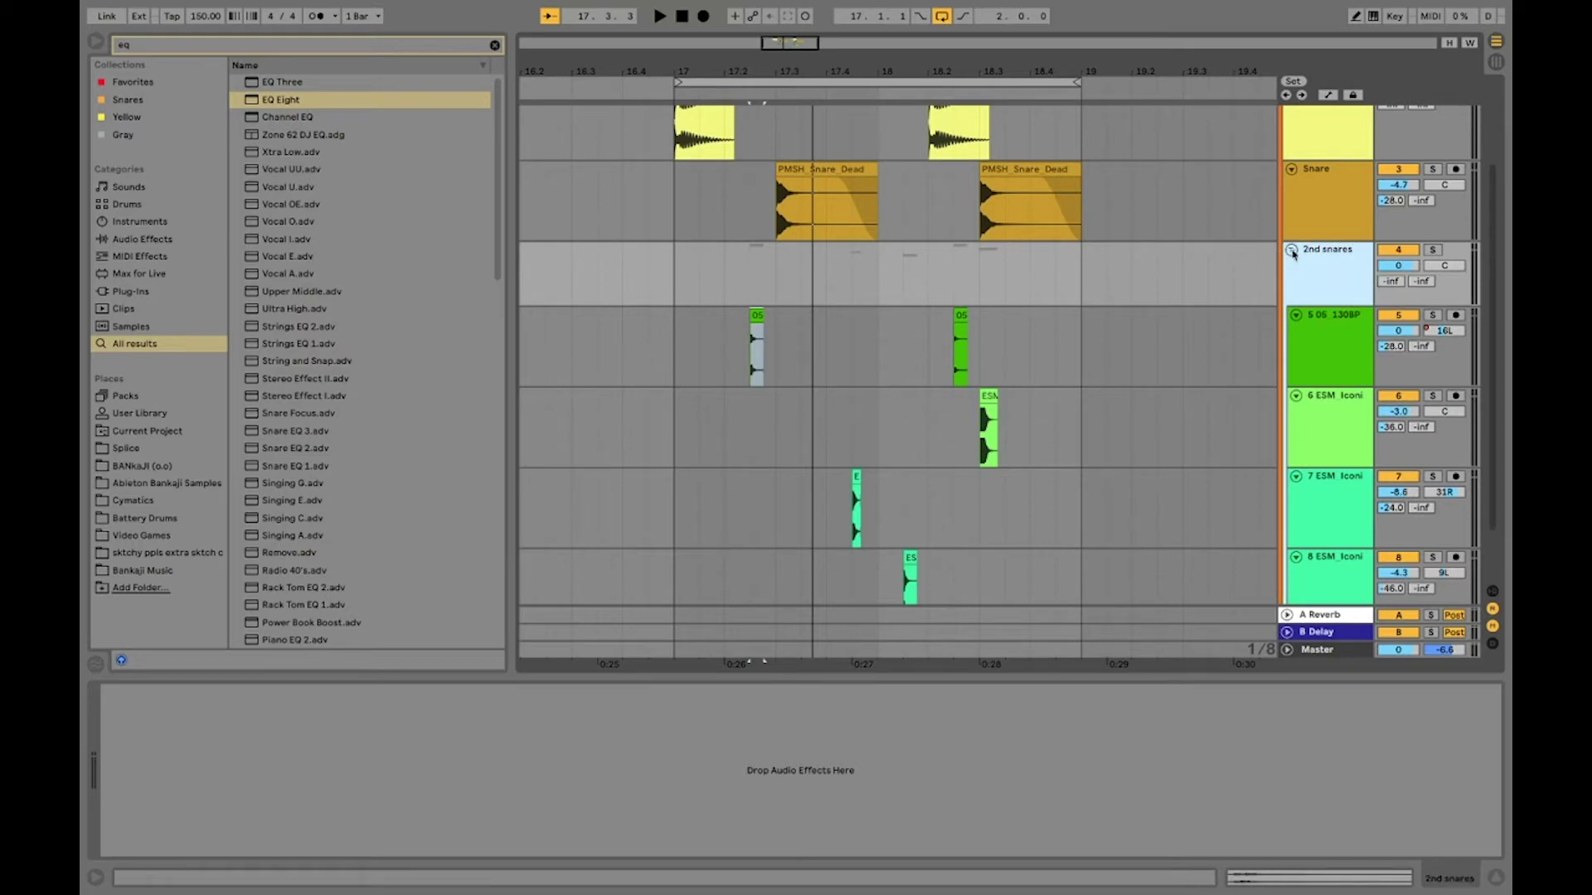
click(1291, 250)
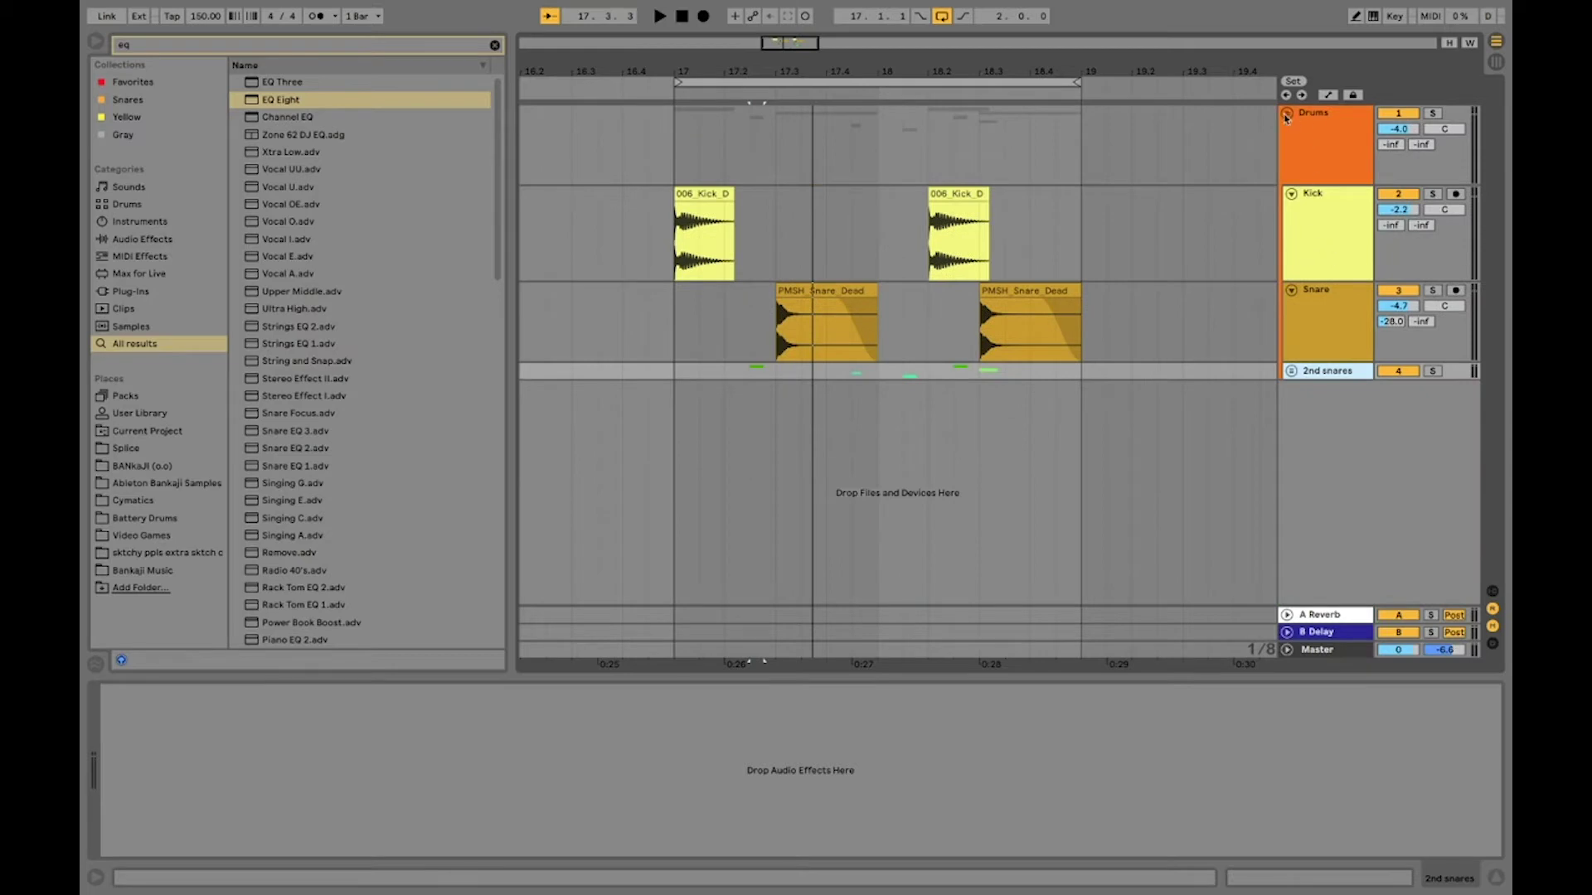
- Search the browser for "drum" and add an empty Drum Rack on a new track
click(219, 45)
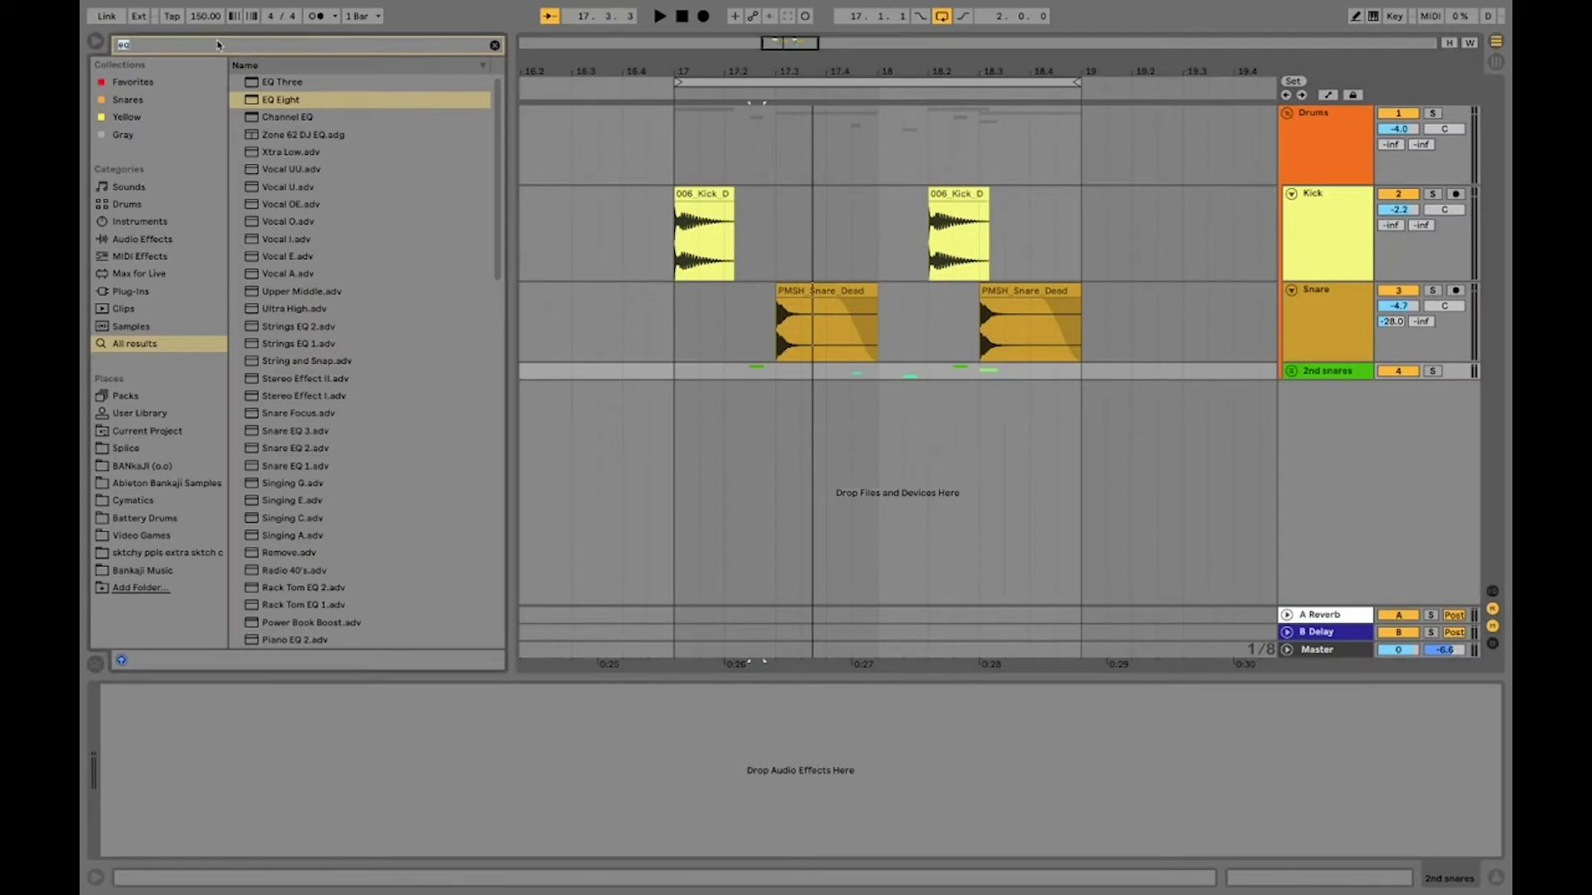
key(BackSpace)
text(drum)
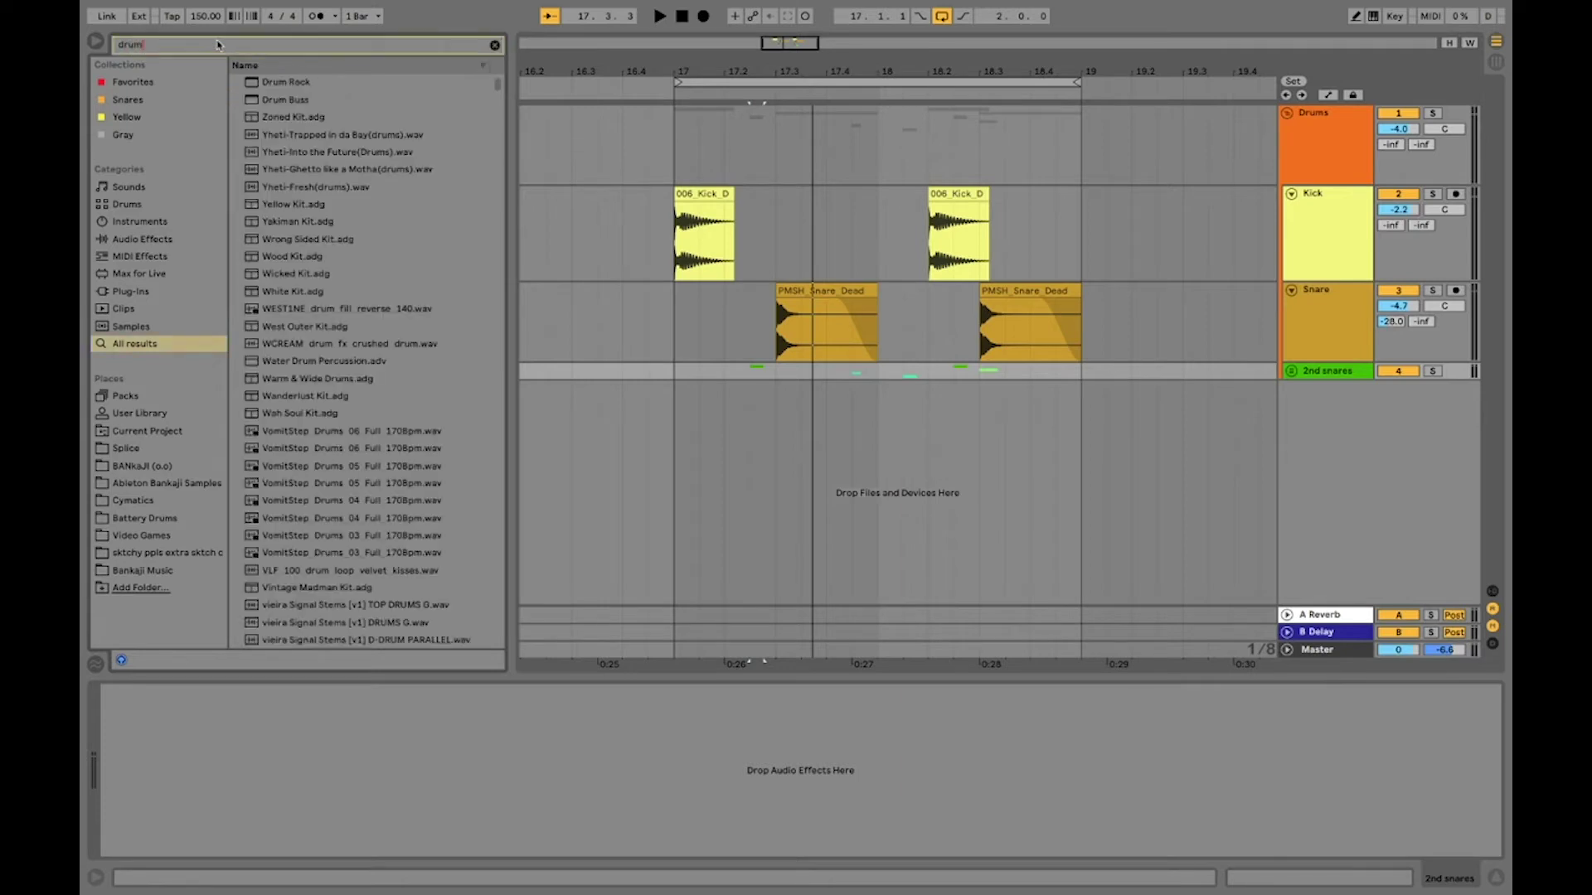
double_click(254, 81)
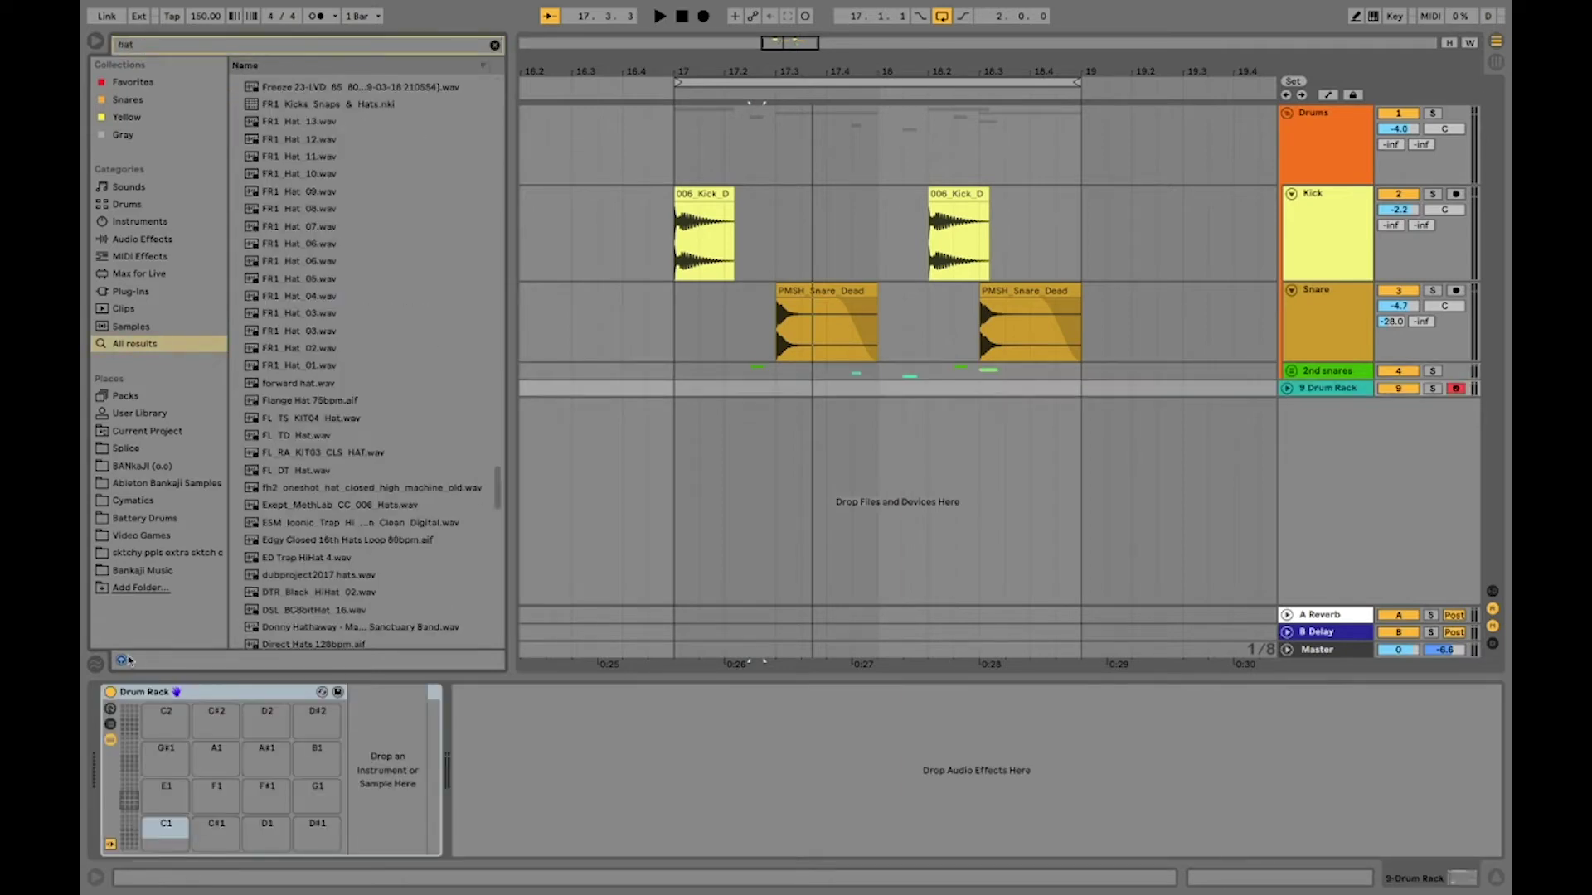
- Pick FL_DT_Hat.wav from a "hat" browser search and load it onto the Drum Rack's C1 pad
click(402, 469)
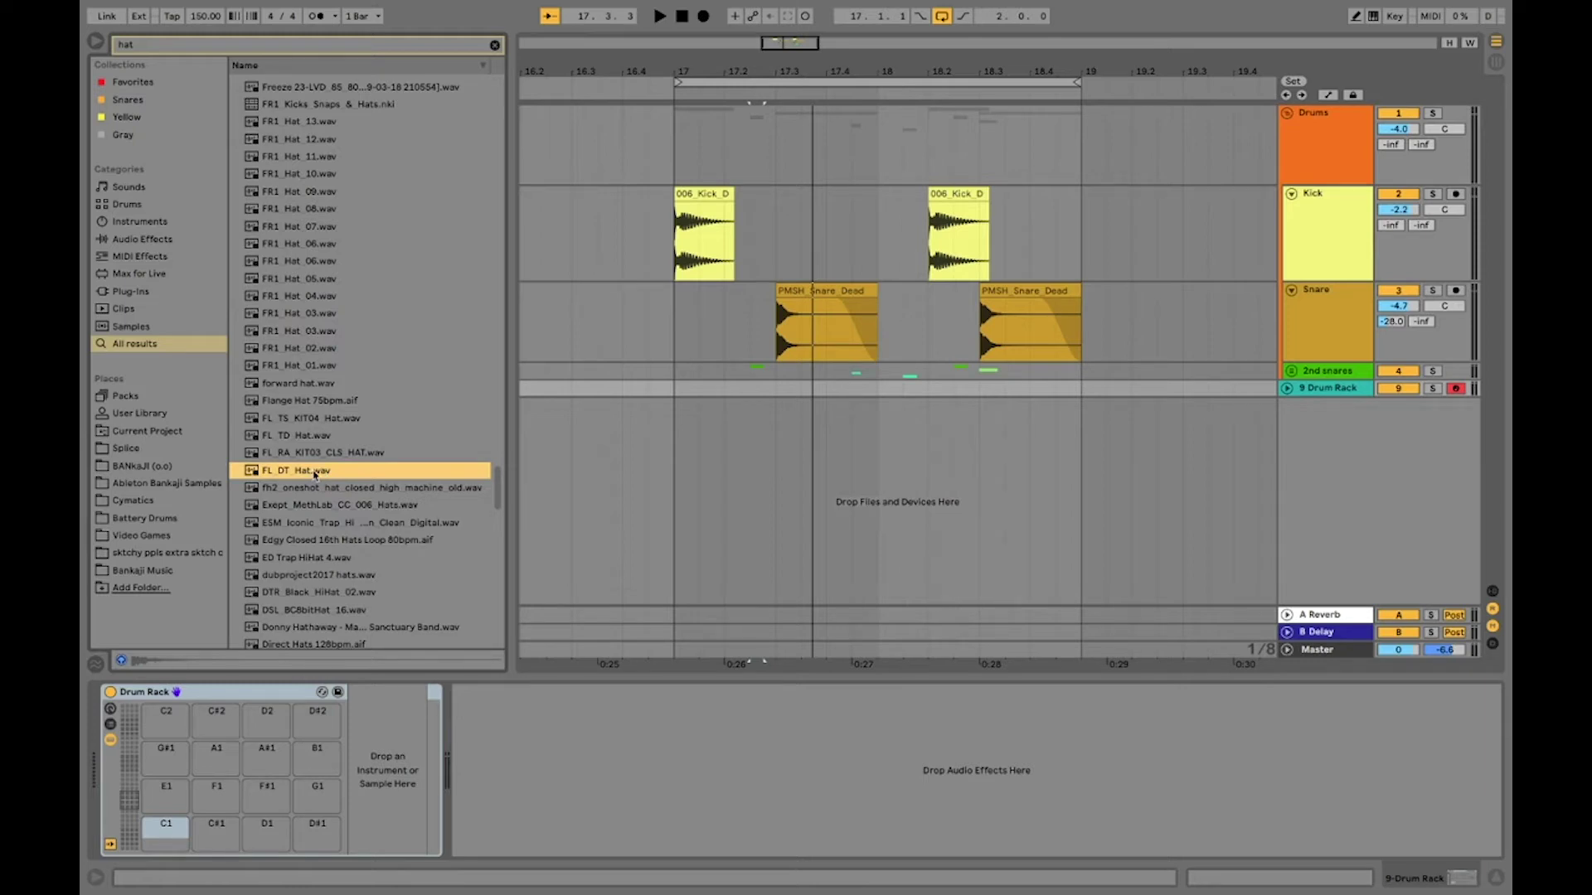
drag(314, 474, 174, 831)
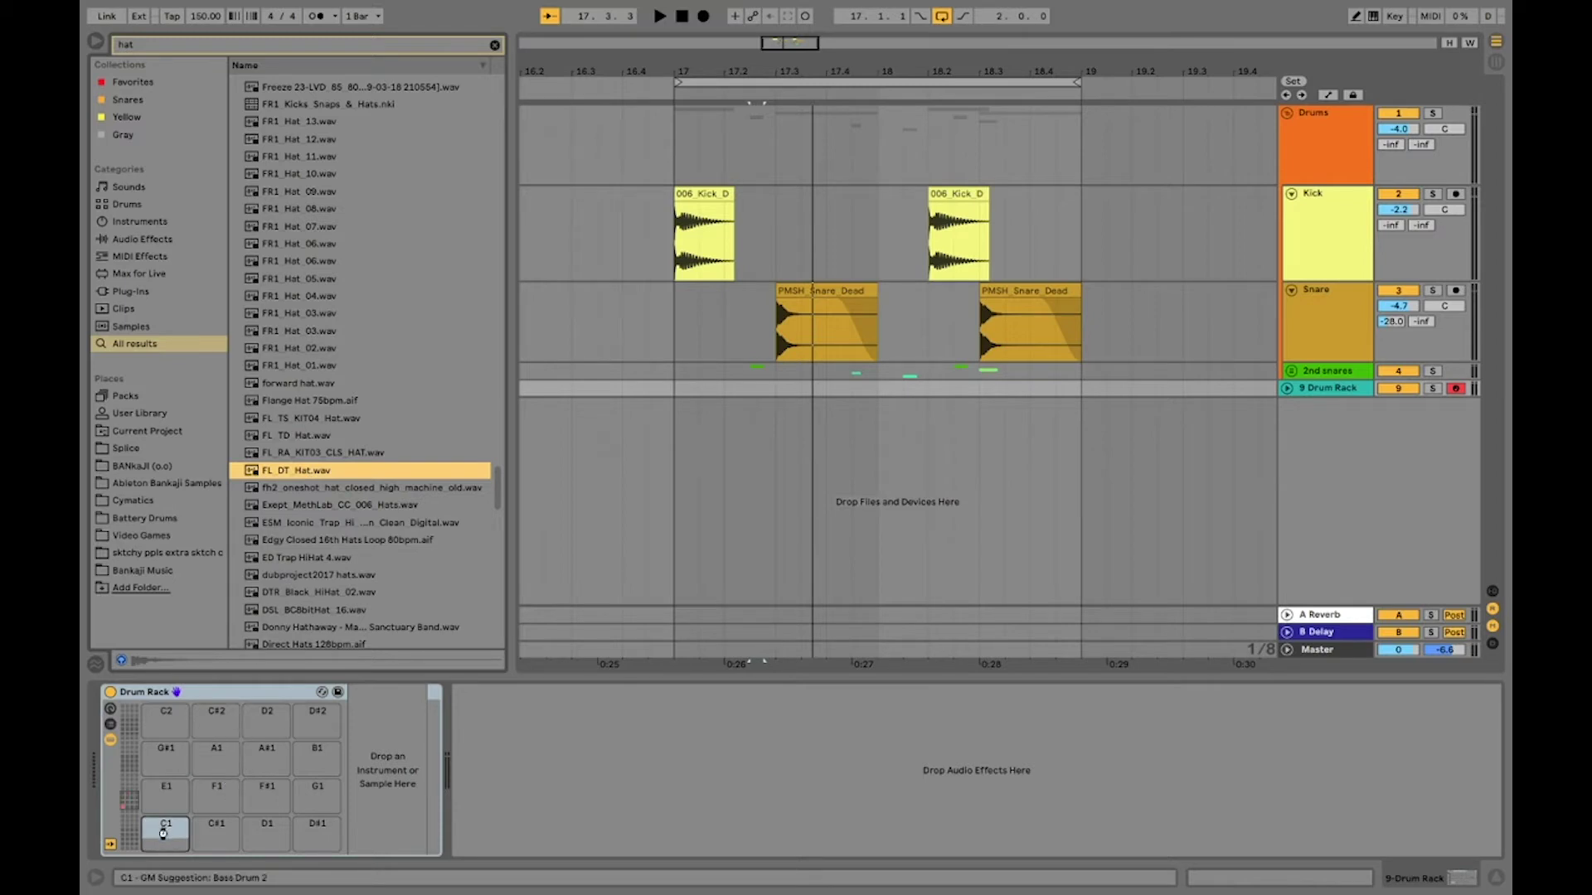
drag(162, 833, 164, 832)
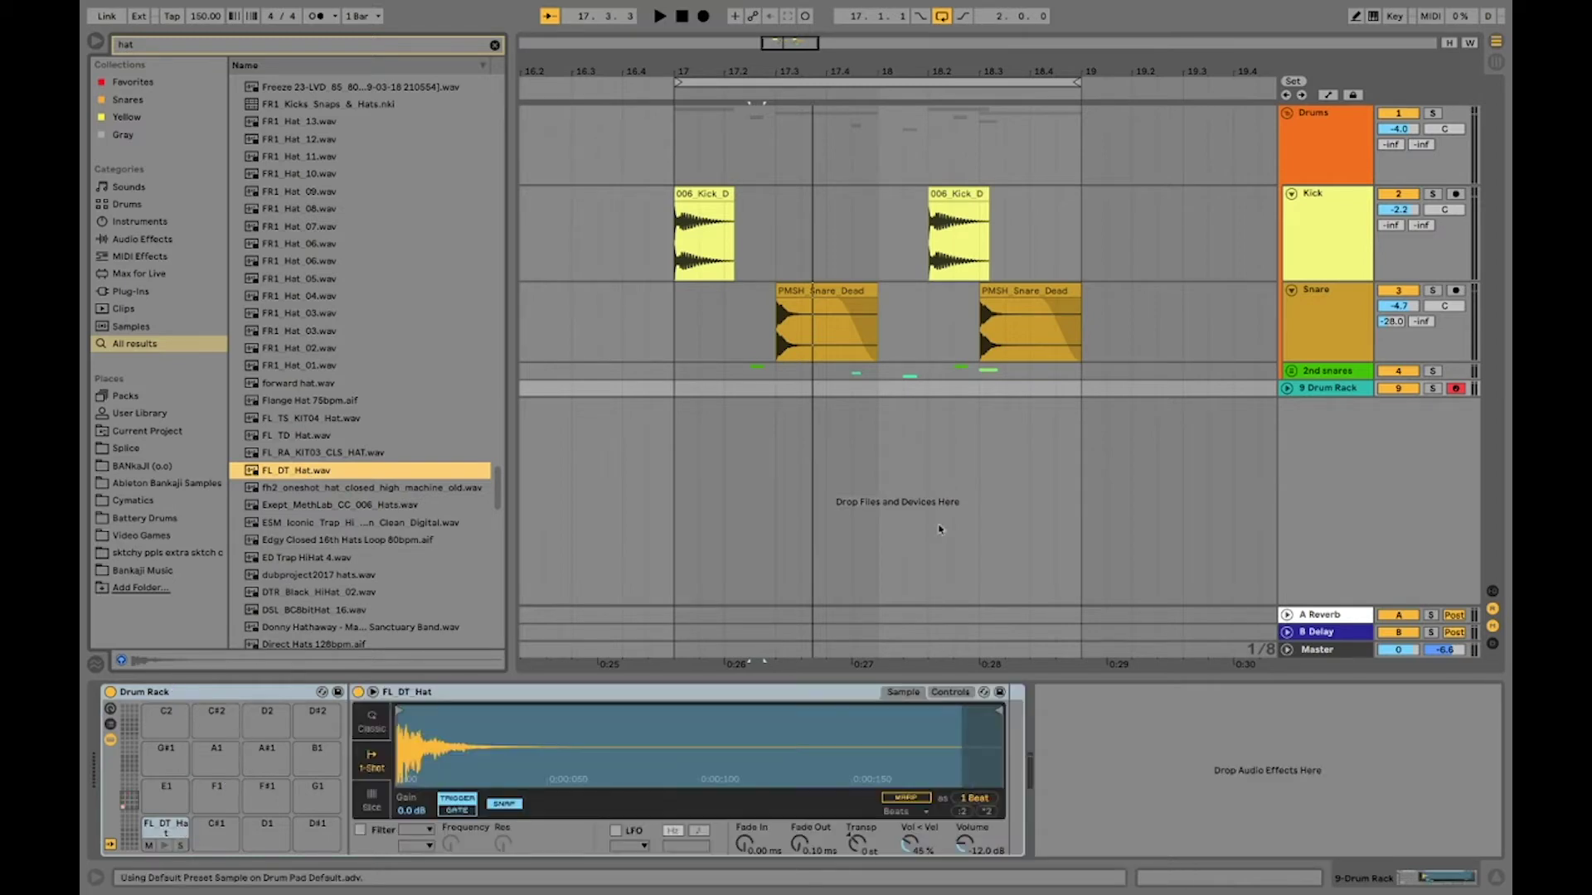
- Unfold the Drum Rack track and create an empty two-bar MIDI clip on it from bar 17 to bar 19
click(1286, 389)
drag(665, 424, 1086, 404)
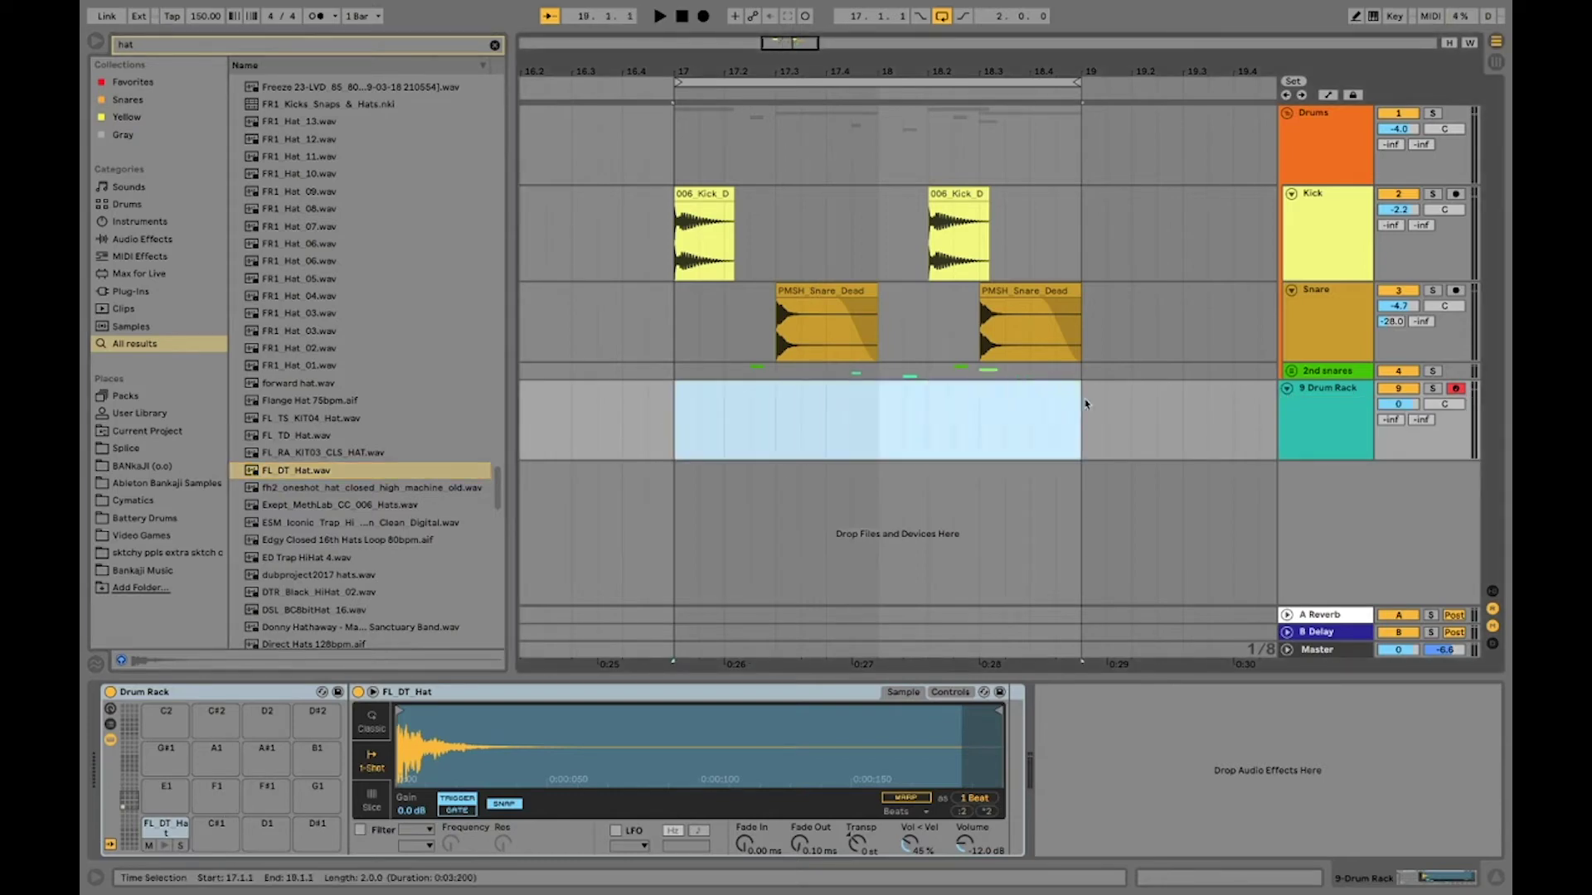
key(ctrl+shift+m)
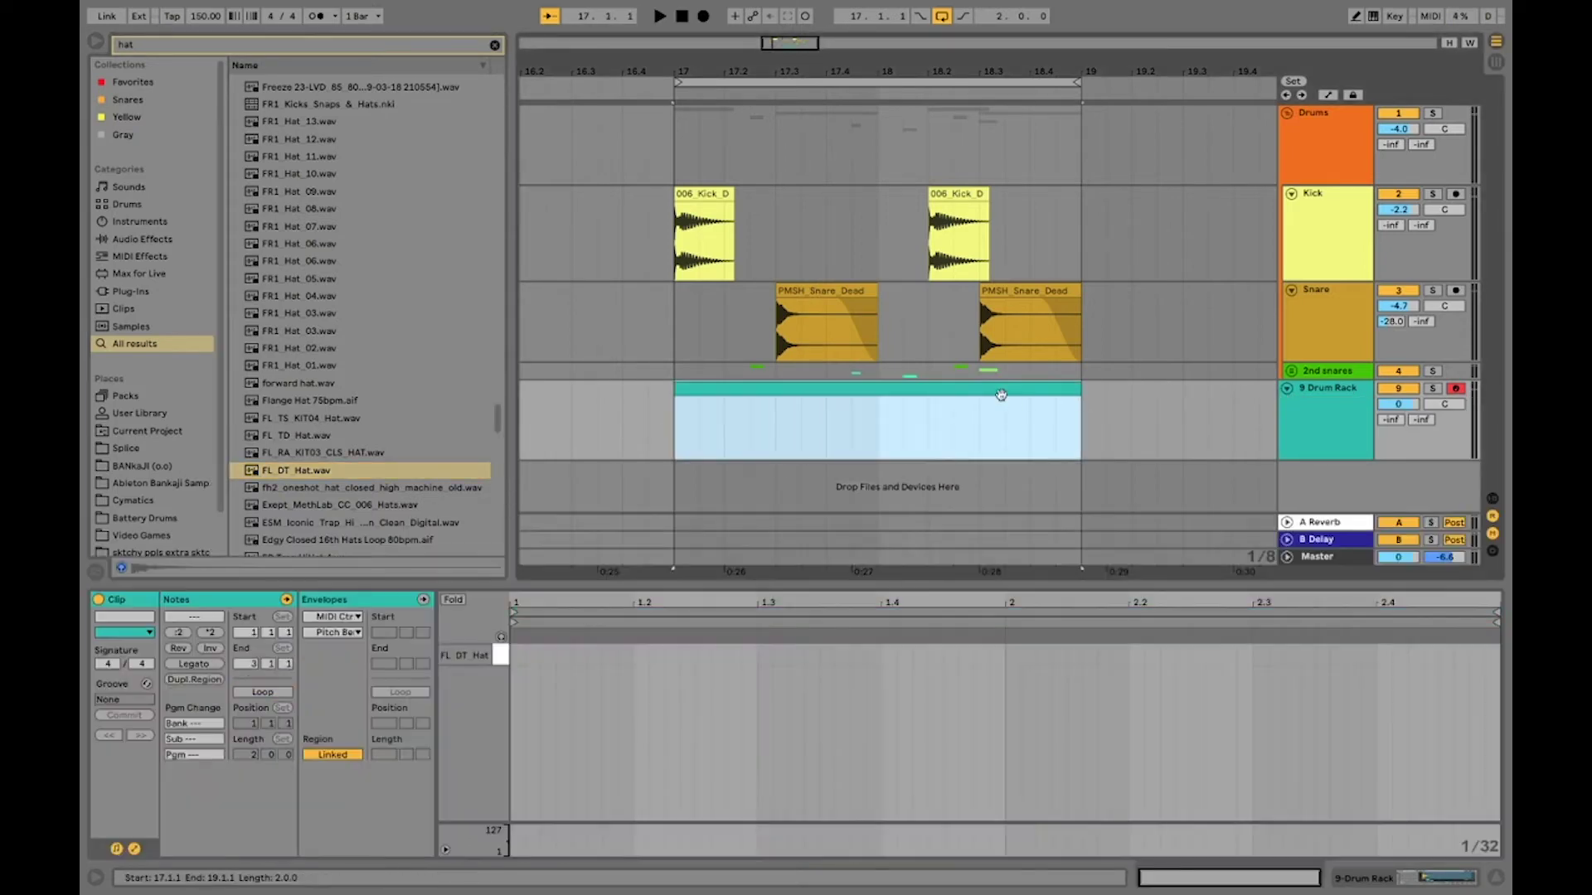
- Draw a sixteenth-note hat at the clip start, duplicate it once and enlarge the velocity lane
double_click(519, 655)
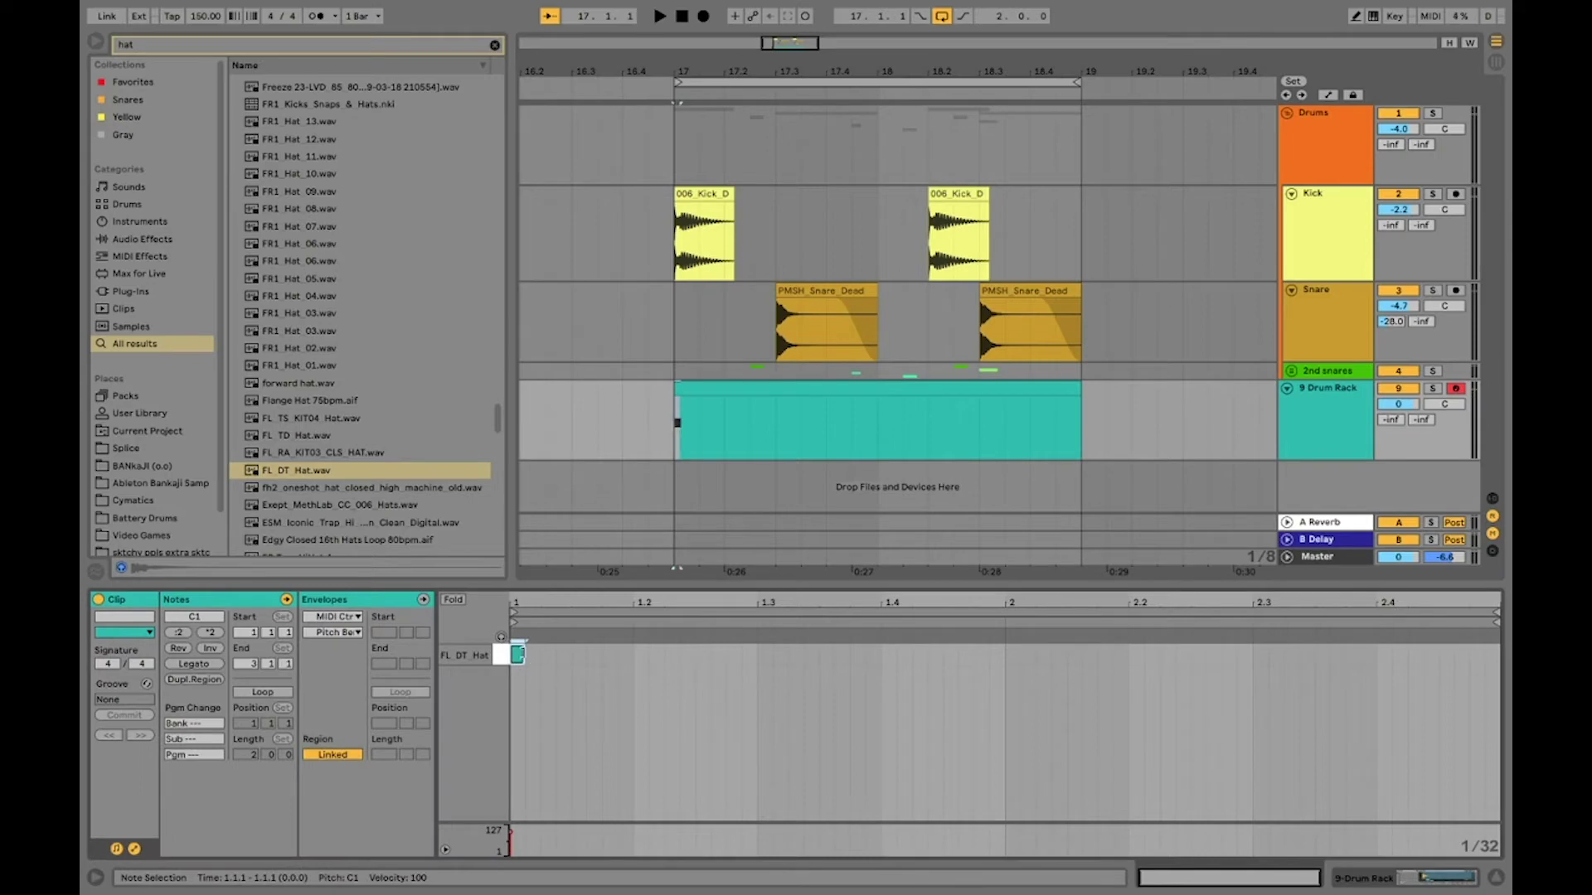
drag(522, 656, 539, 659)
key(ctrl+d)
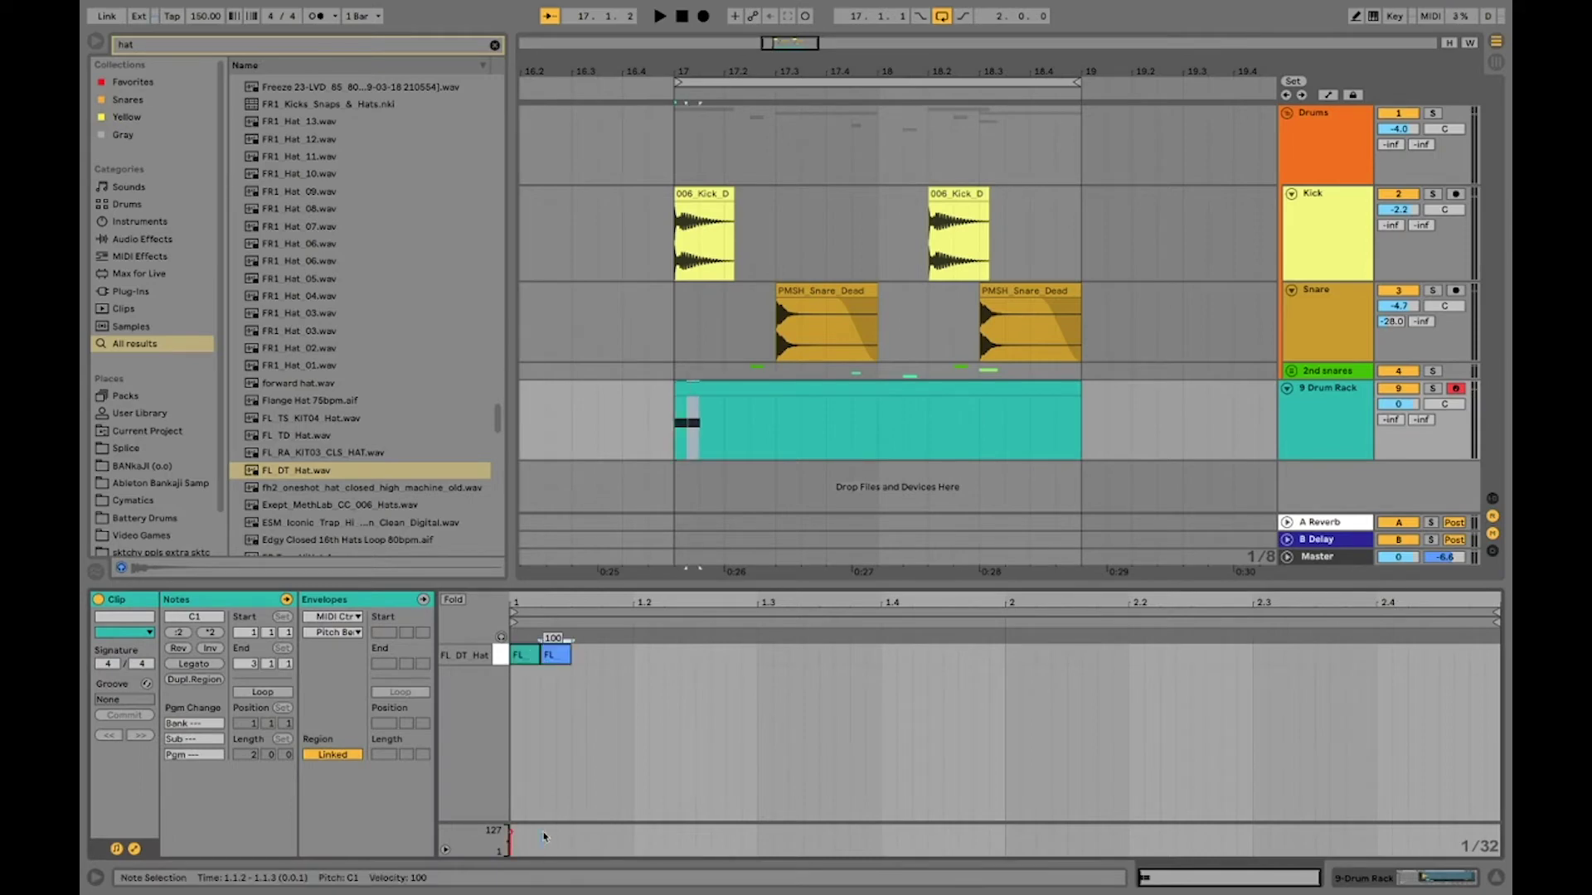
click(564, 808)
drag(565, 821, 565, 734)
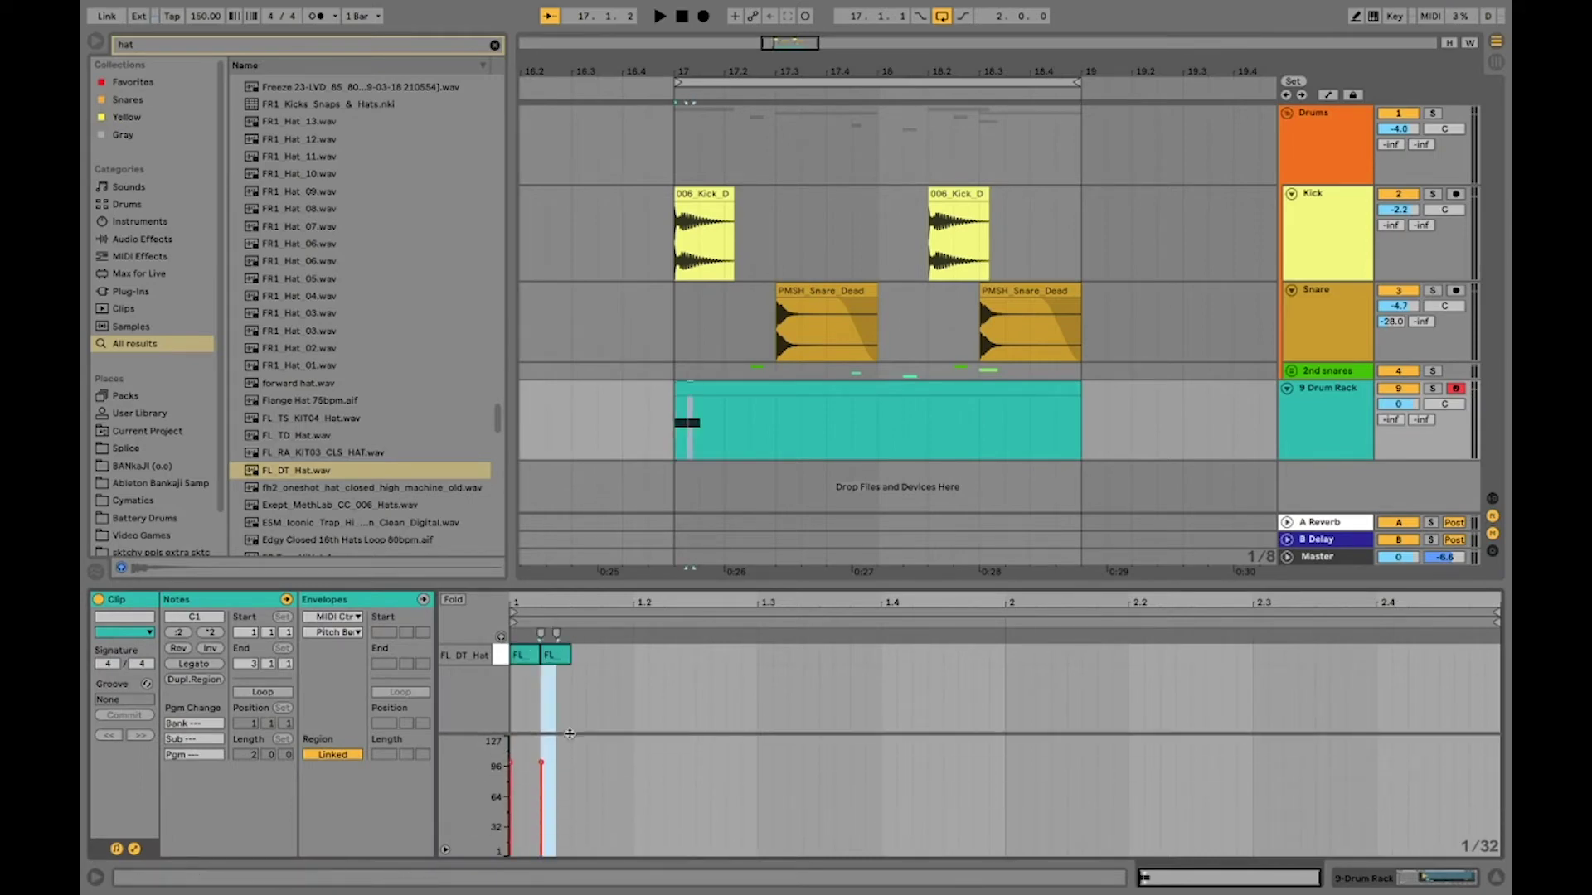
- Duplicate the hat note until sixteenths fill the first two beats, varying their velocities between 71 and 100
click(553, 655)
key(ctrl+d)
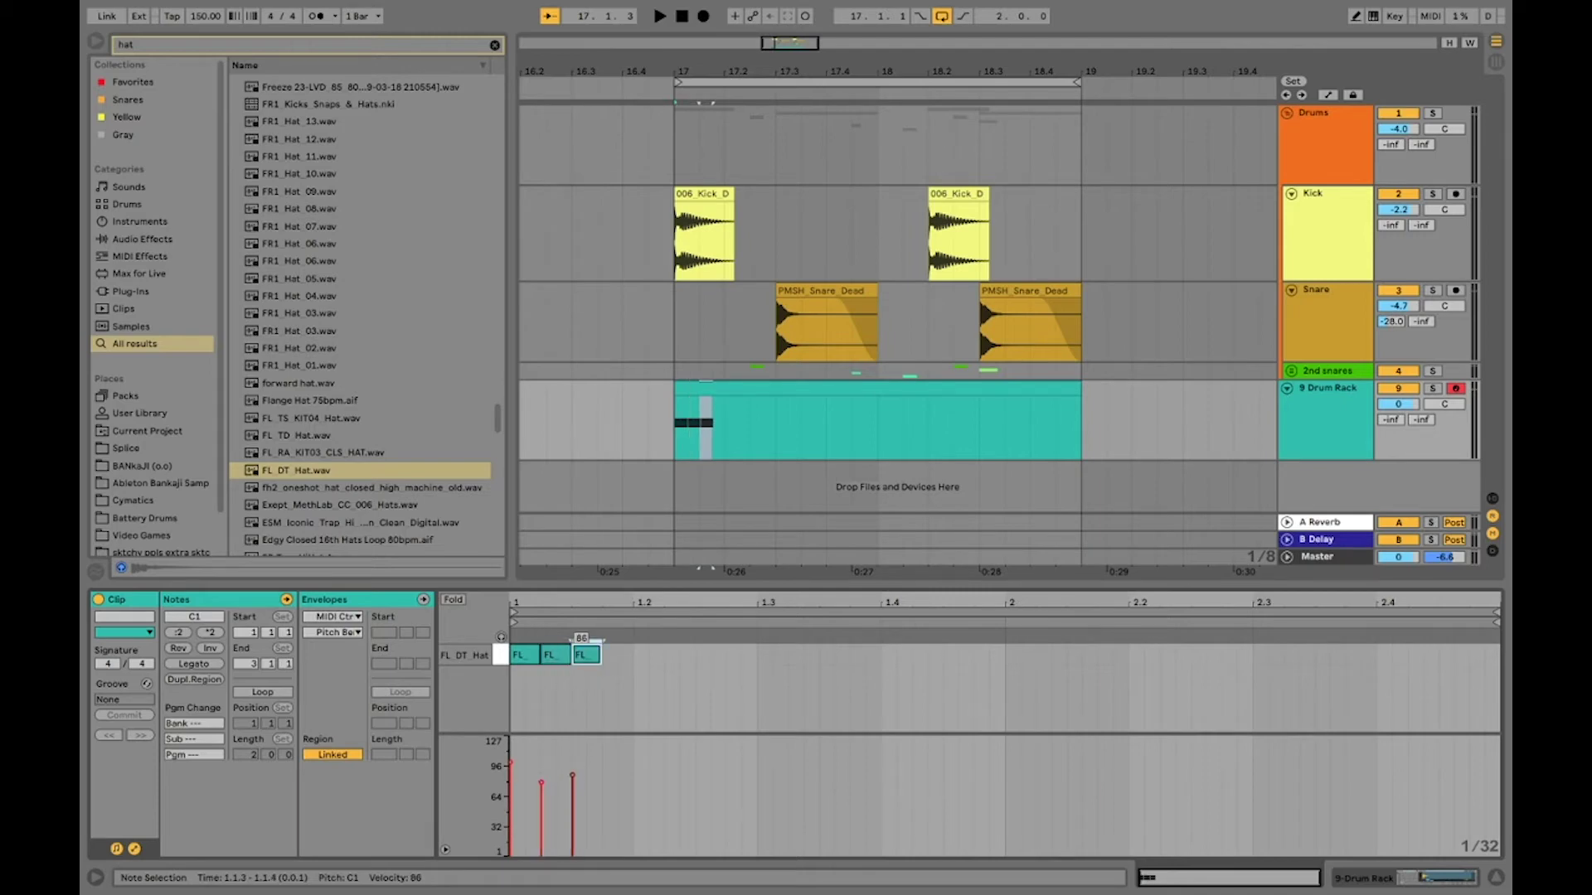
key(ctrl+d)
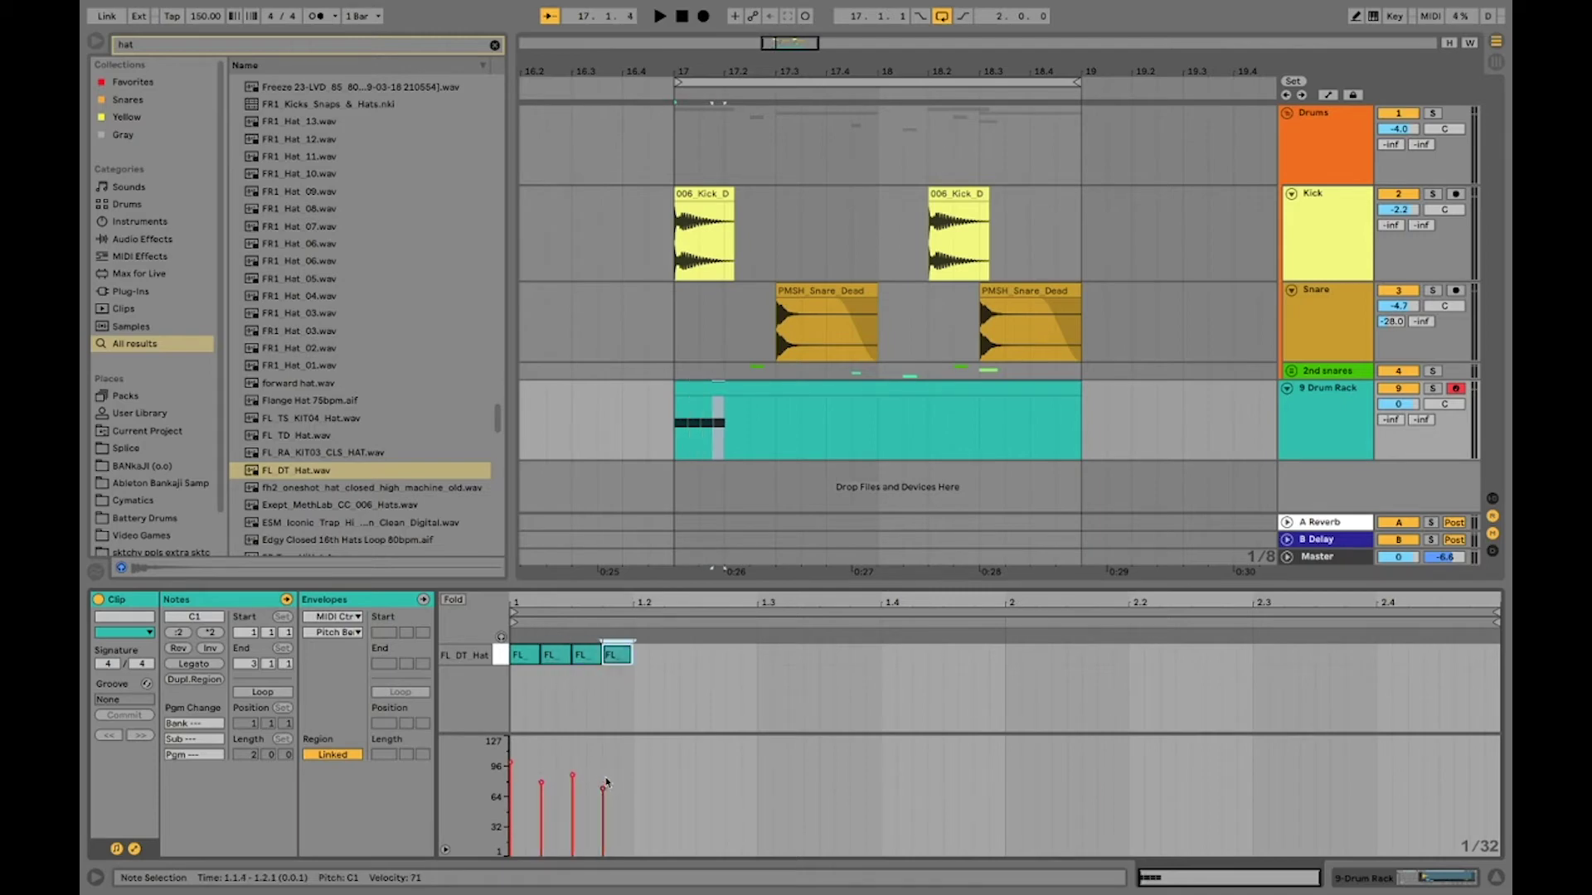
key(ctrl+d)
key(ctrl+d)
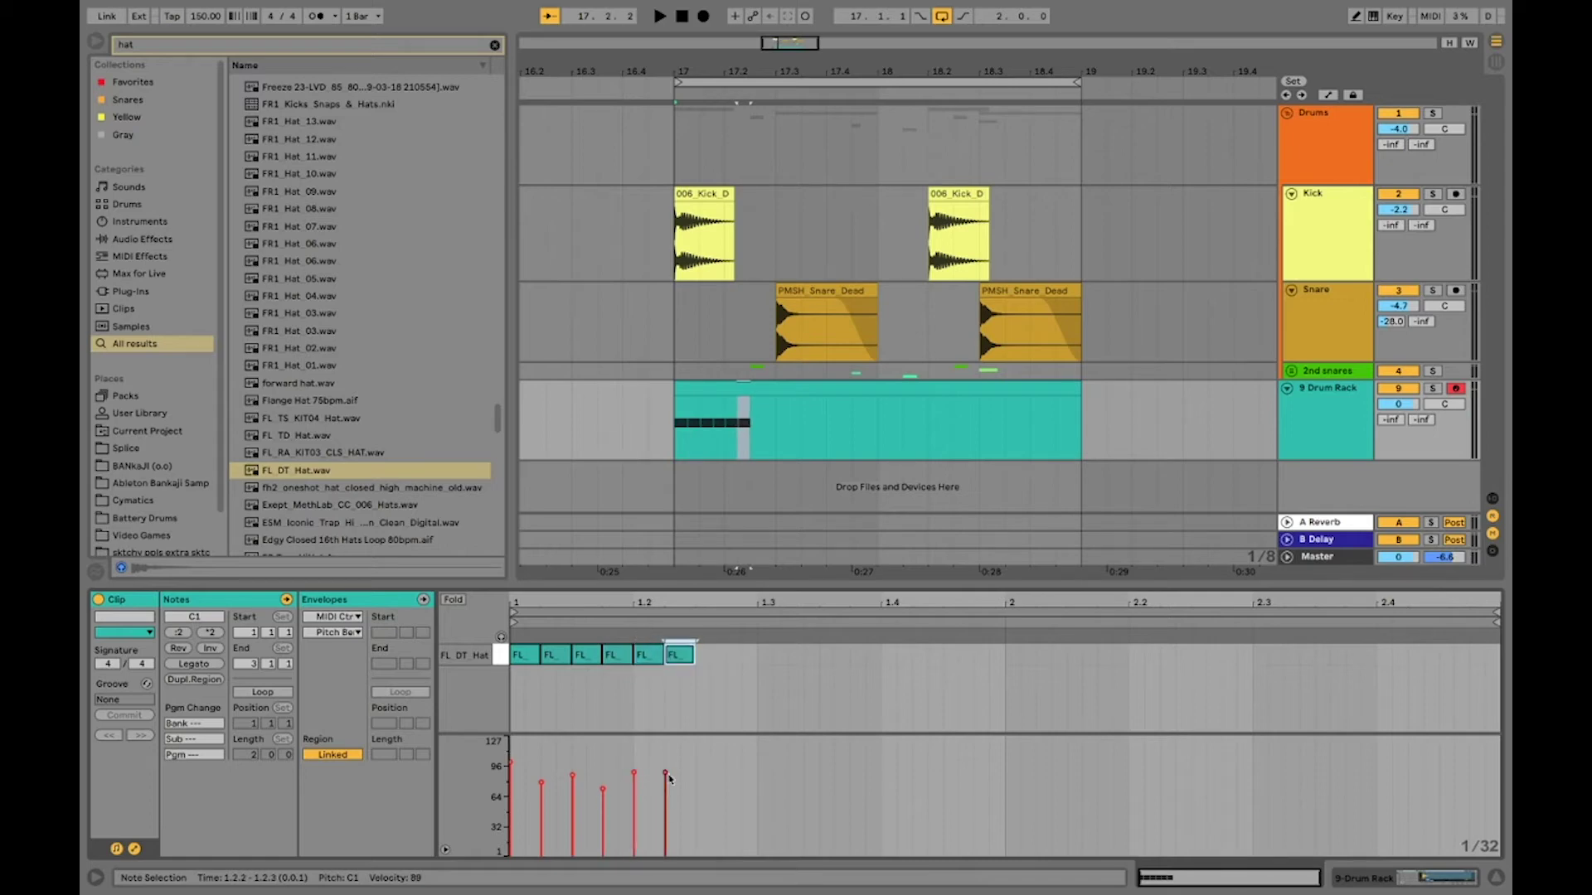
drag(668, 777, 697, 776)
key(ctrl+d)
key(ctrl+d)
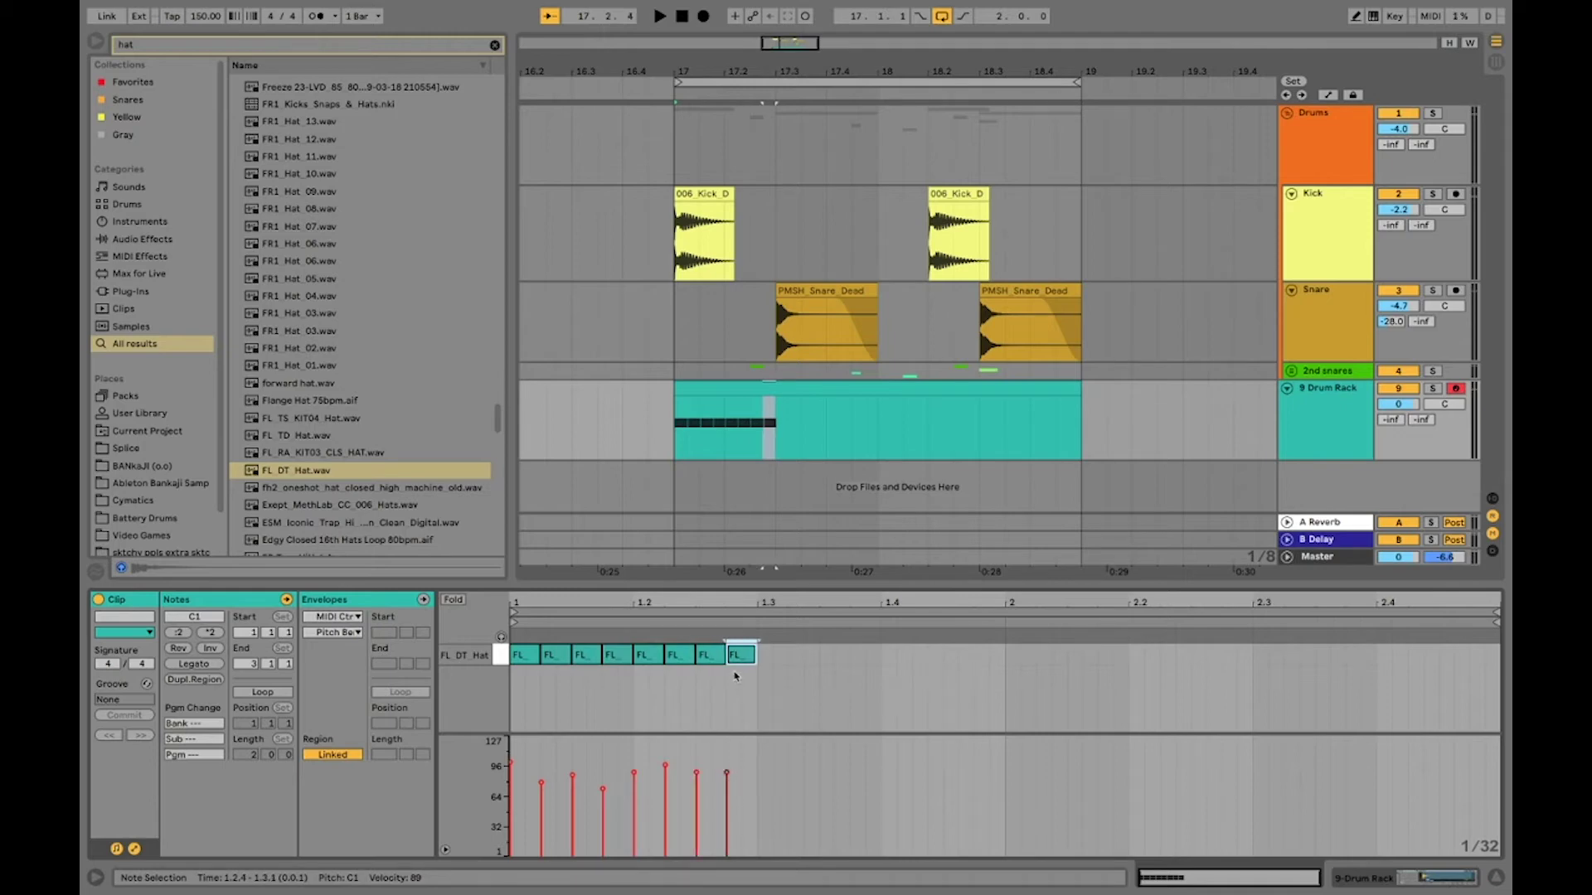
- Select the eight hat notes and duplicate them until the sixteenth-note pattern fills the two-bar clip
drag(735, 676, 509, 630)
key(ctrl+d)
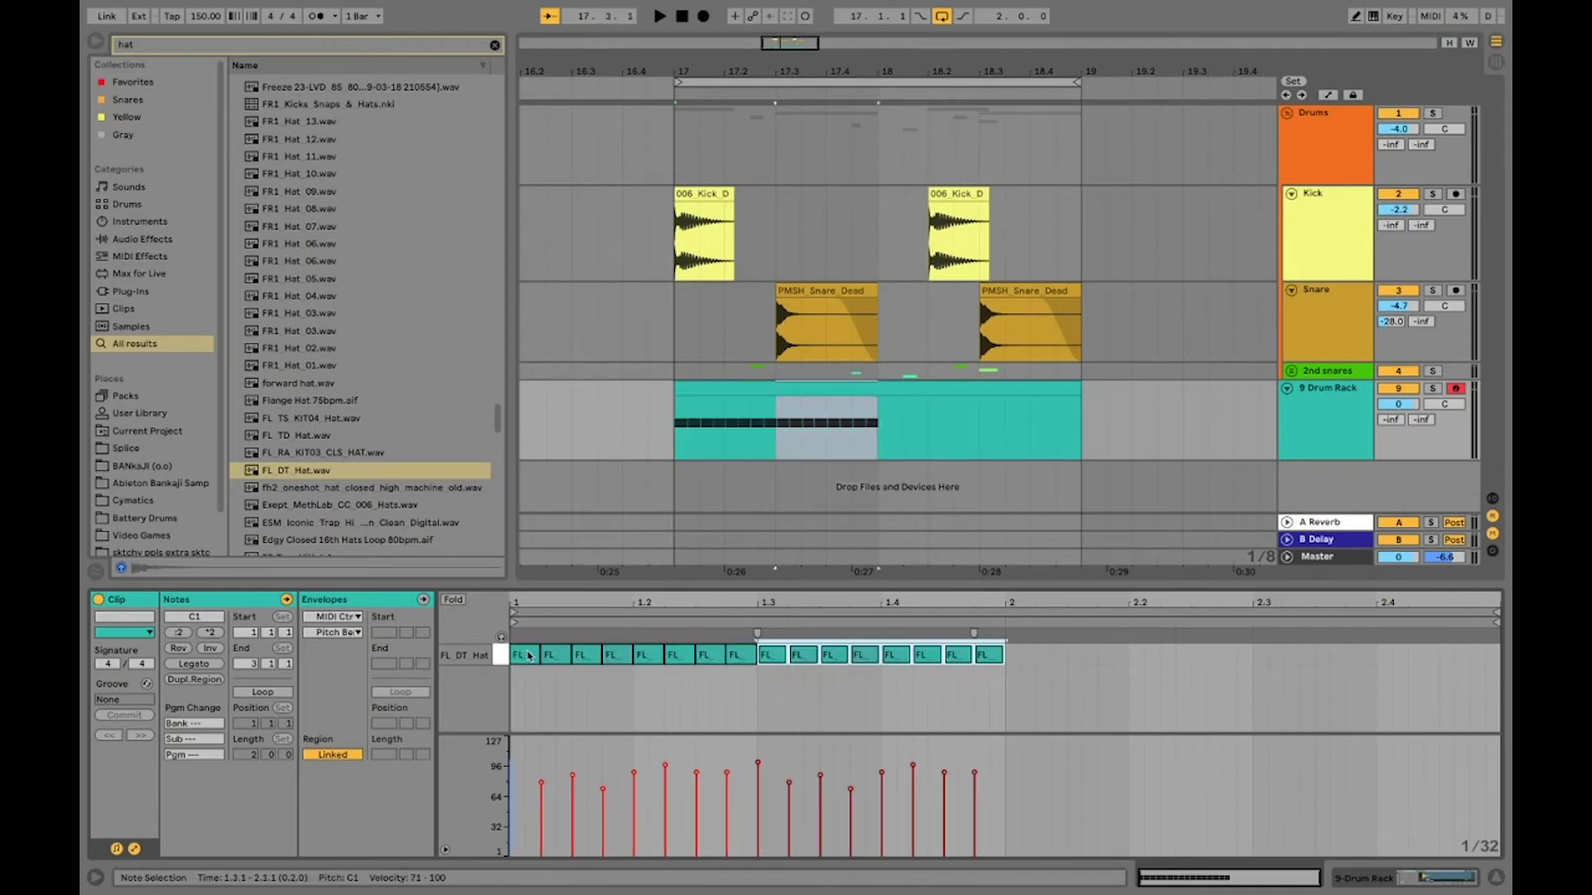
key(ctrl+d)
key(ctrl+d)
- Play the loop and set the Drum Rack track's volume to -7.4 dB and its reverb send to -31.0 dB
click(606, 398)
key(space)
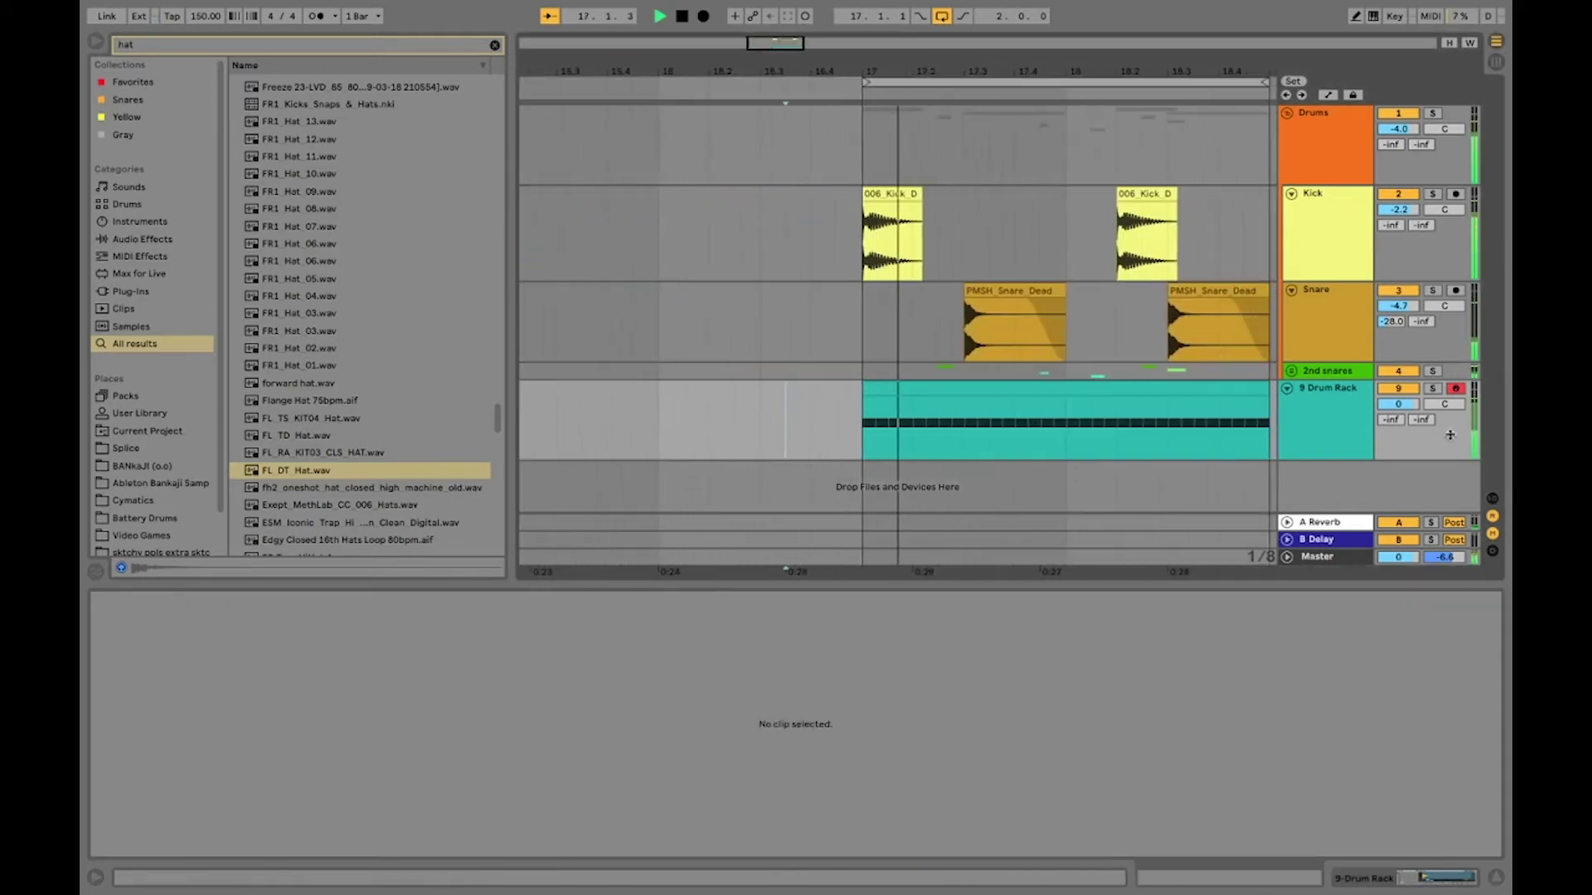
mouse_move(1397, 404)
mouse_down()
mouse_move(1397, 429)
mouse_move(1398, 409)
mouse_up()
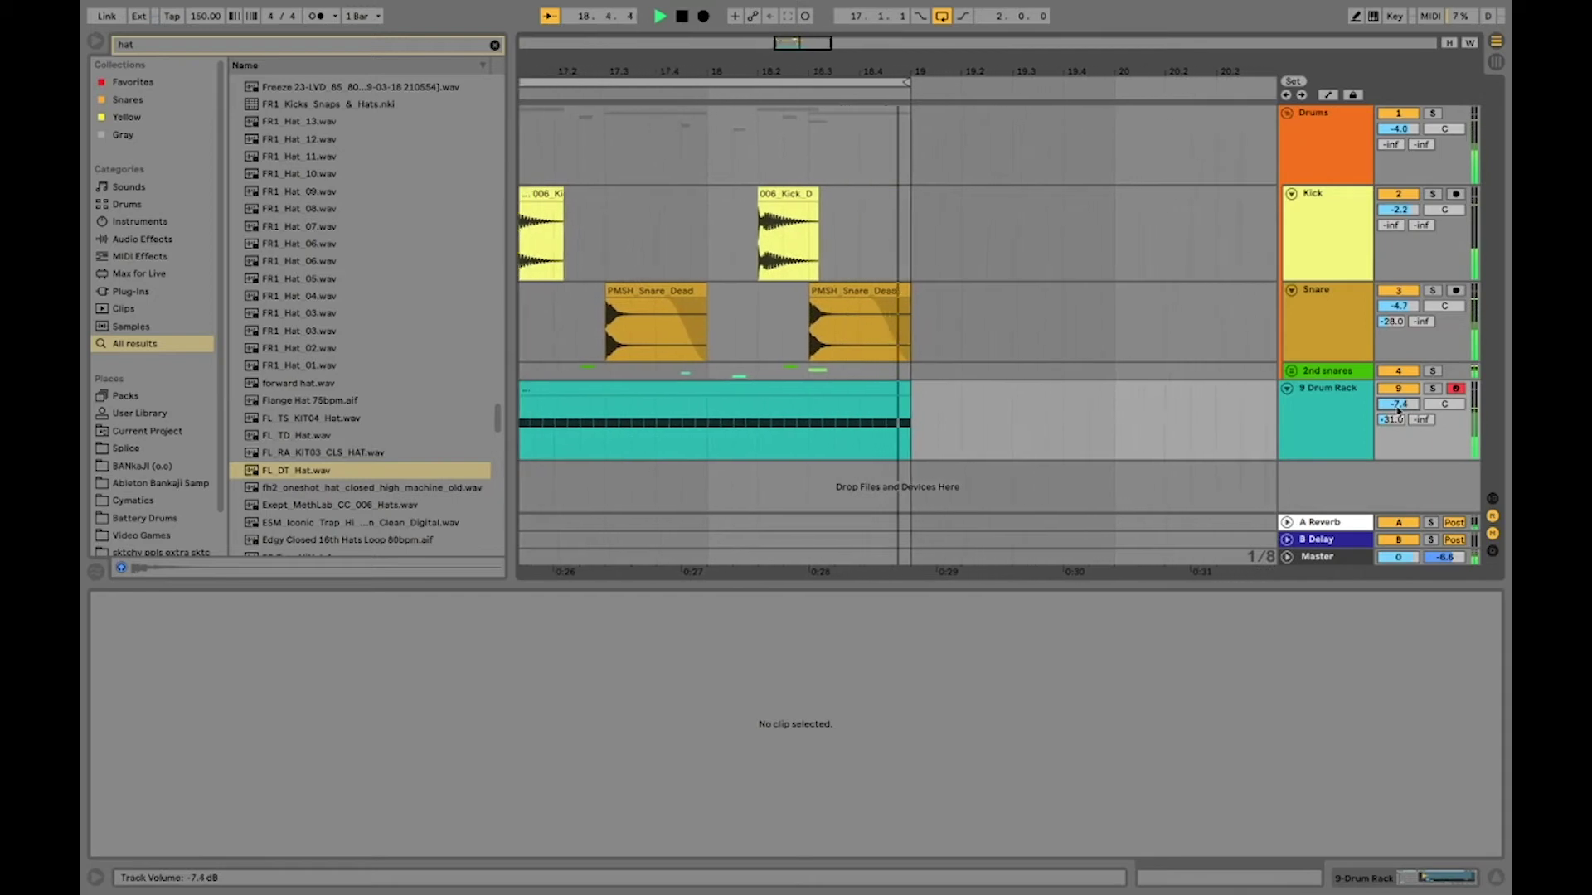
key(space)
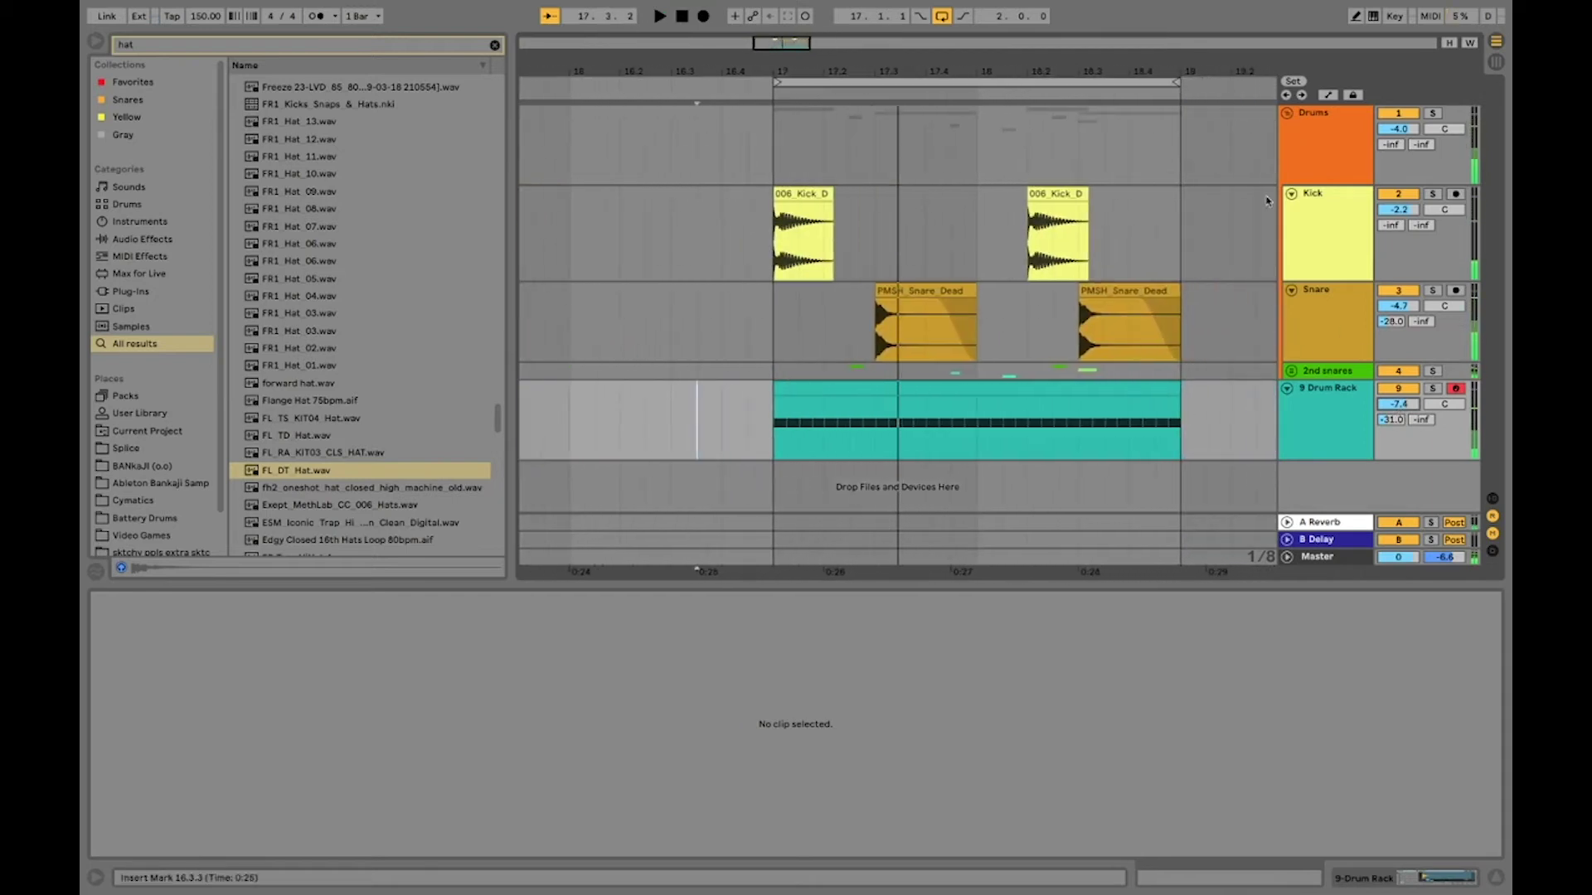
- Rename the Drum Rack track as Hats and move it into the Drums group between Snare and 2nd snares
click(1309, 418)
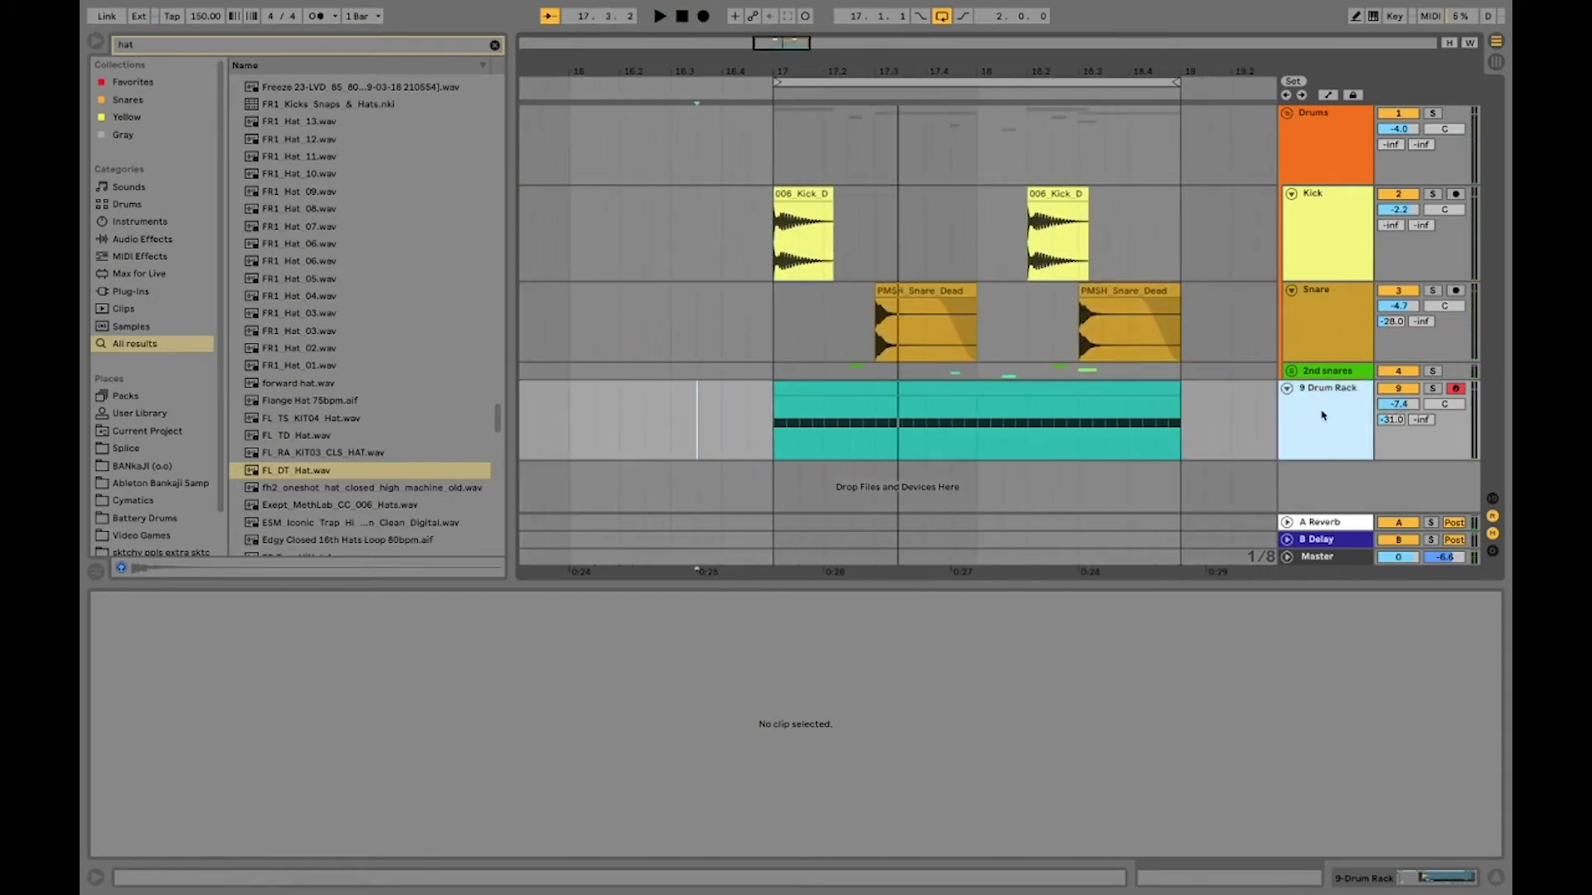
key(ctrl+r)
text(Hats)
key(Return)
drag(1311, 417, 1321, 372)
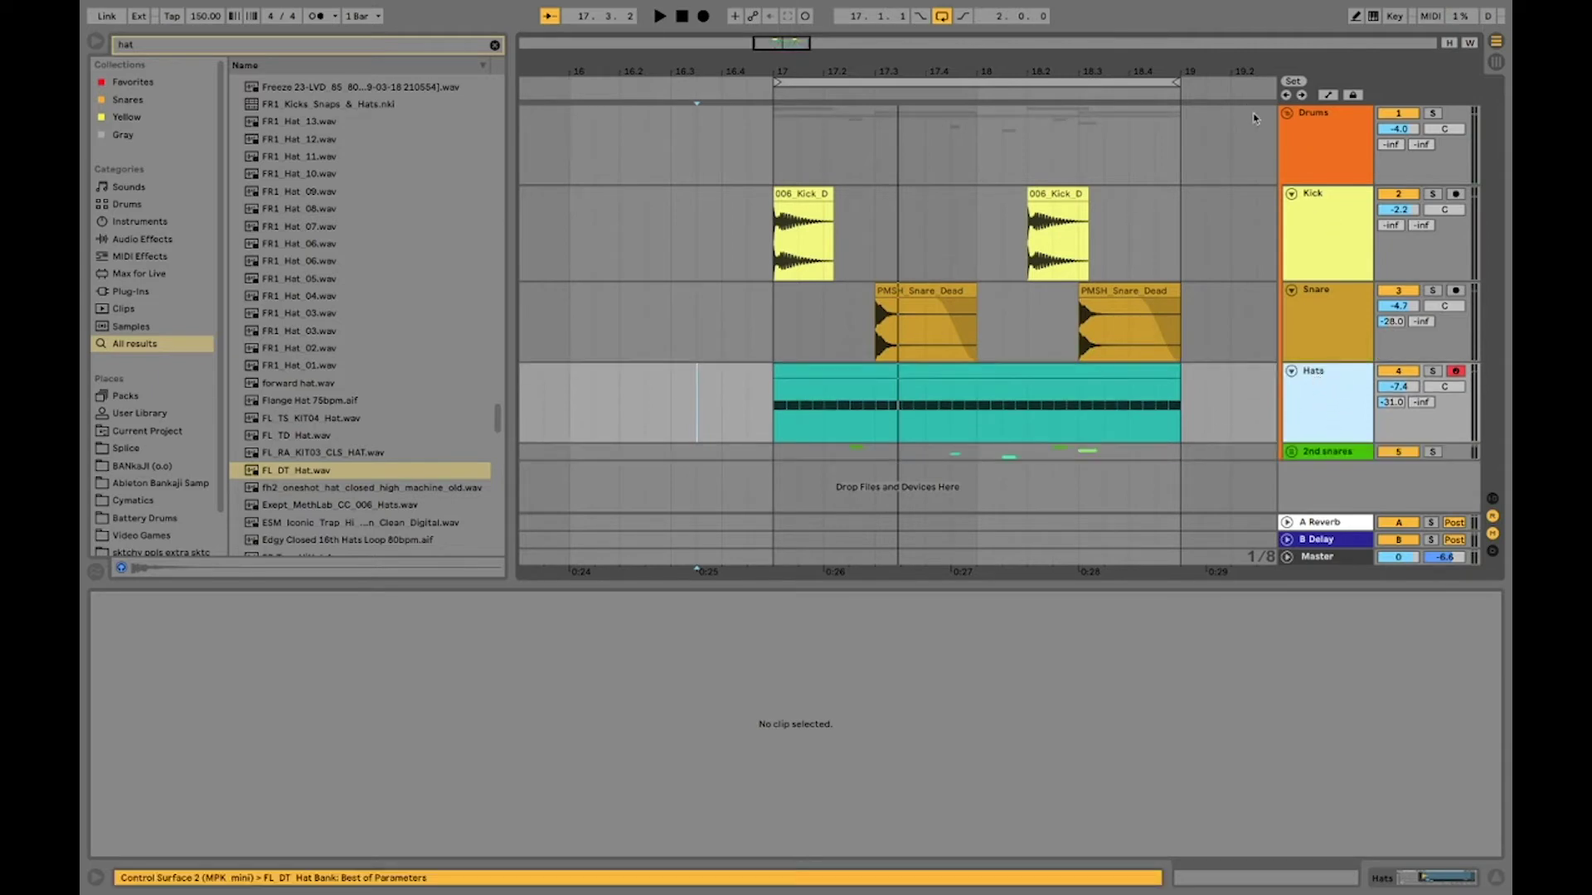
- Collapse the Drums group and play the drum loop from bar 17
click(1285, 115)
click(770, 127)
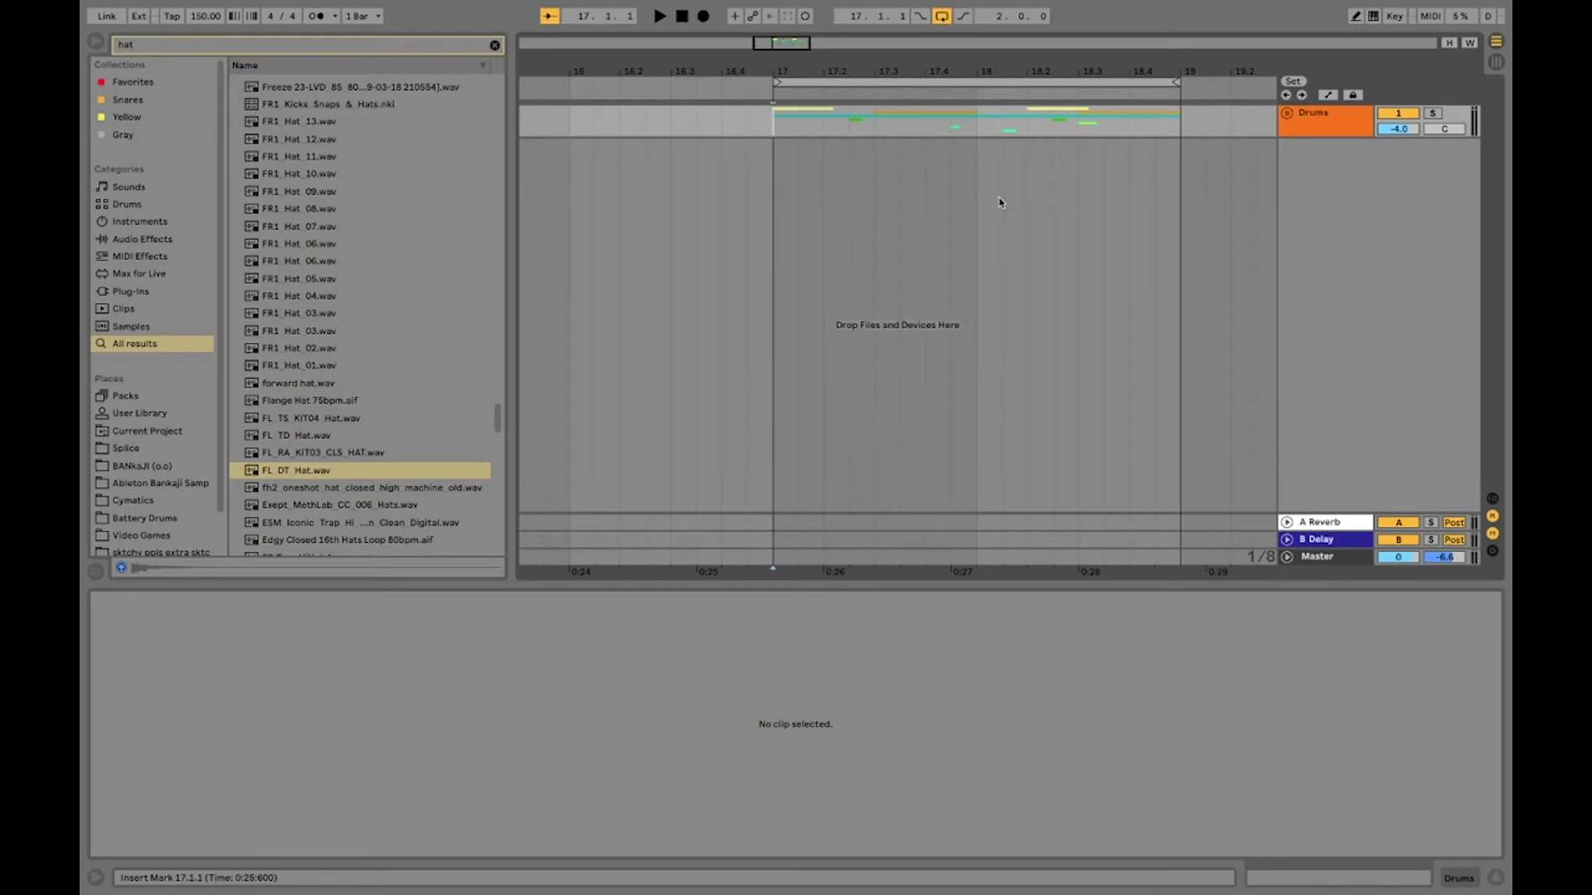
key(space)
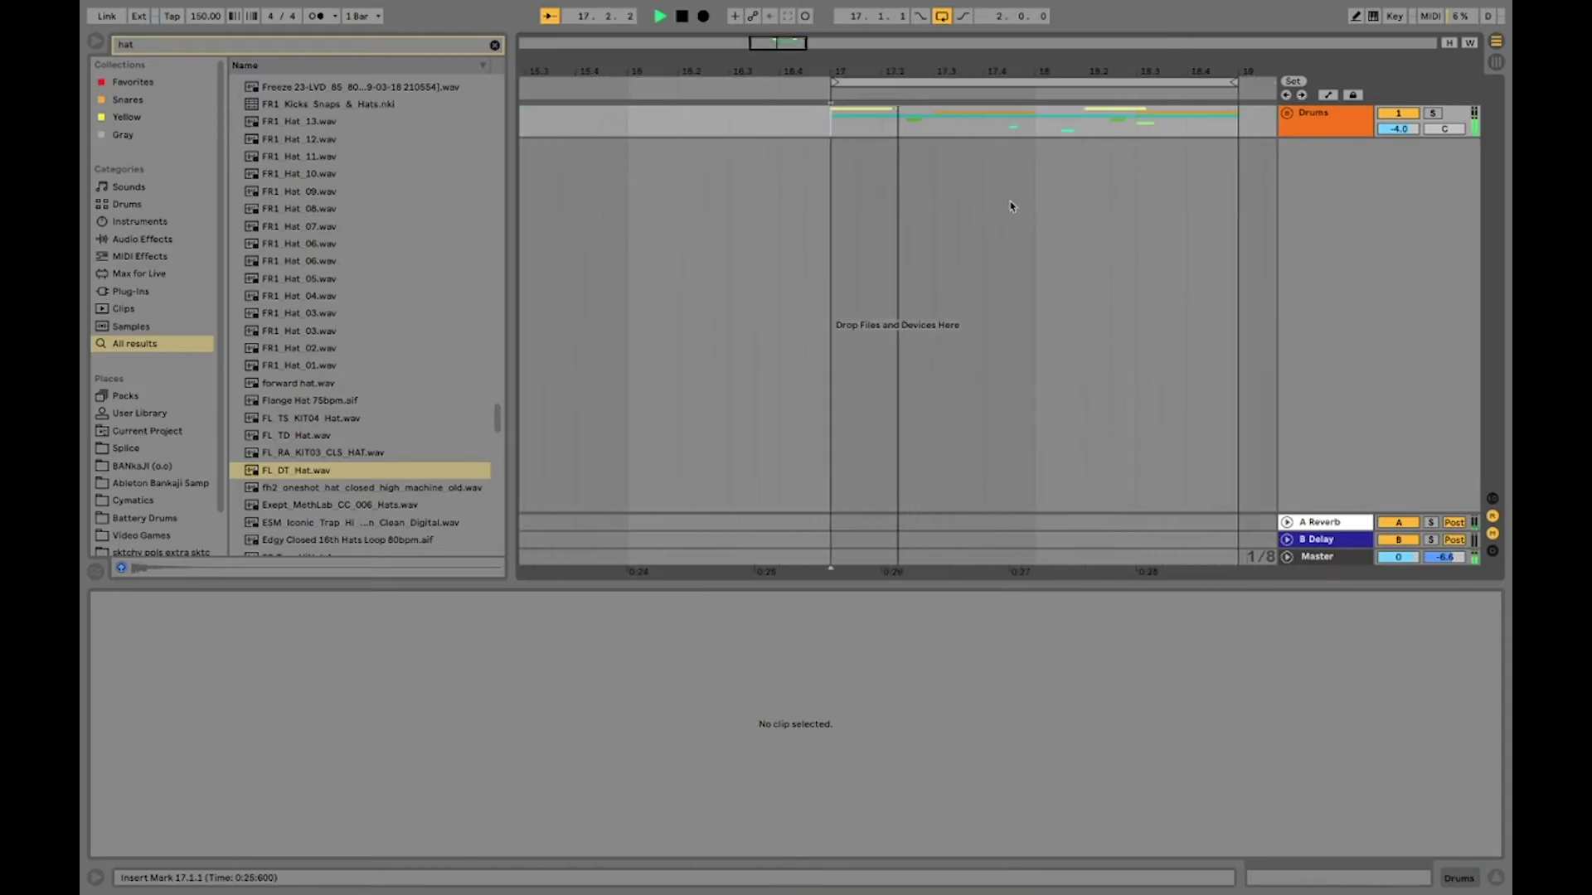
key(space)
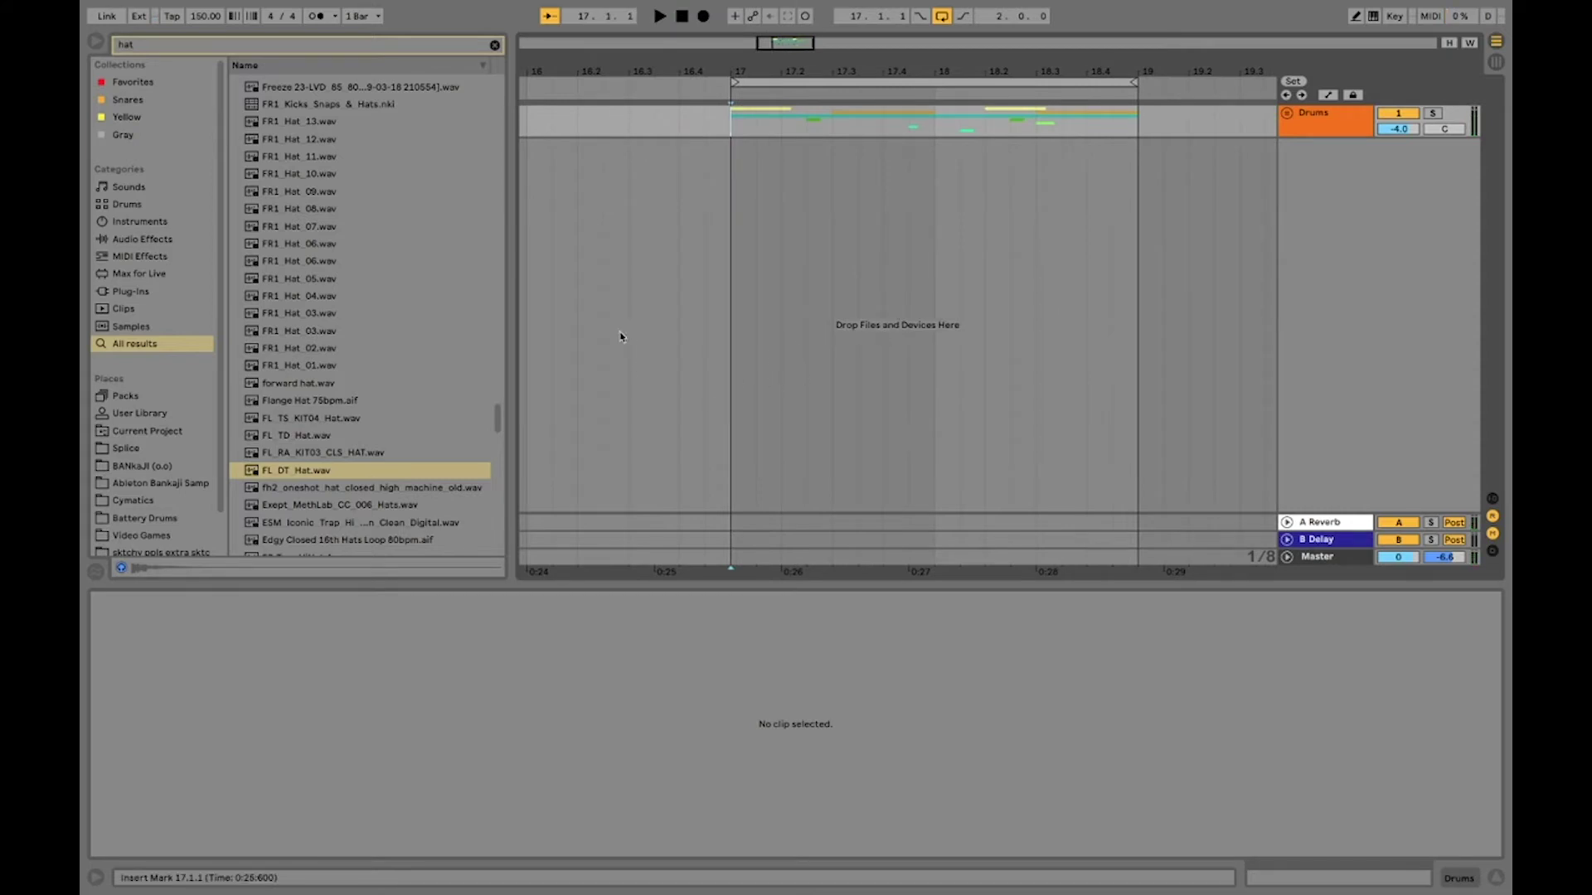
- Clear the browser search and replay the two-bar drum loop from its start
click(264, 48)
key(BackSpace)
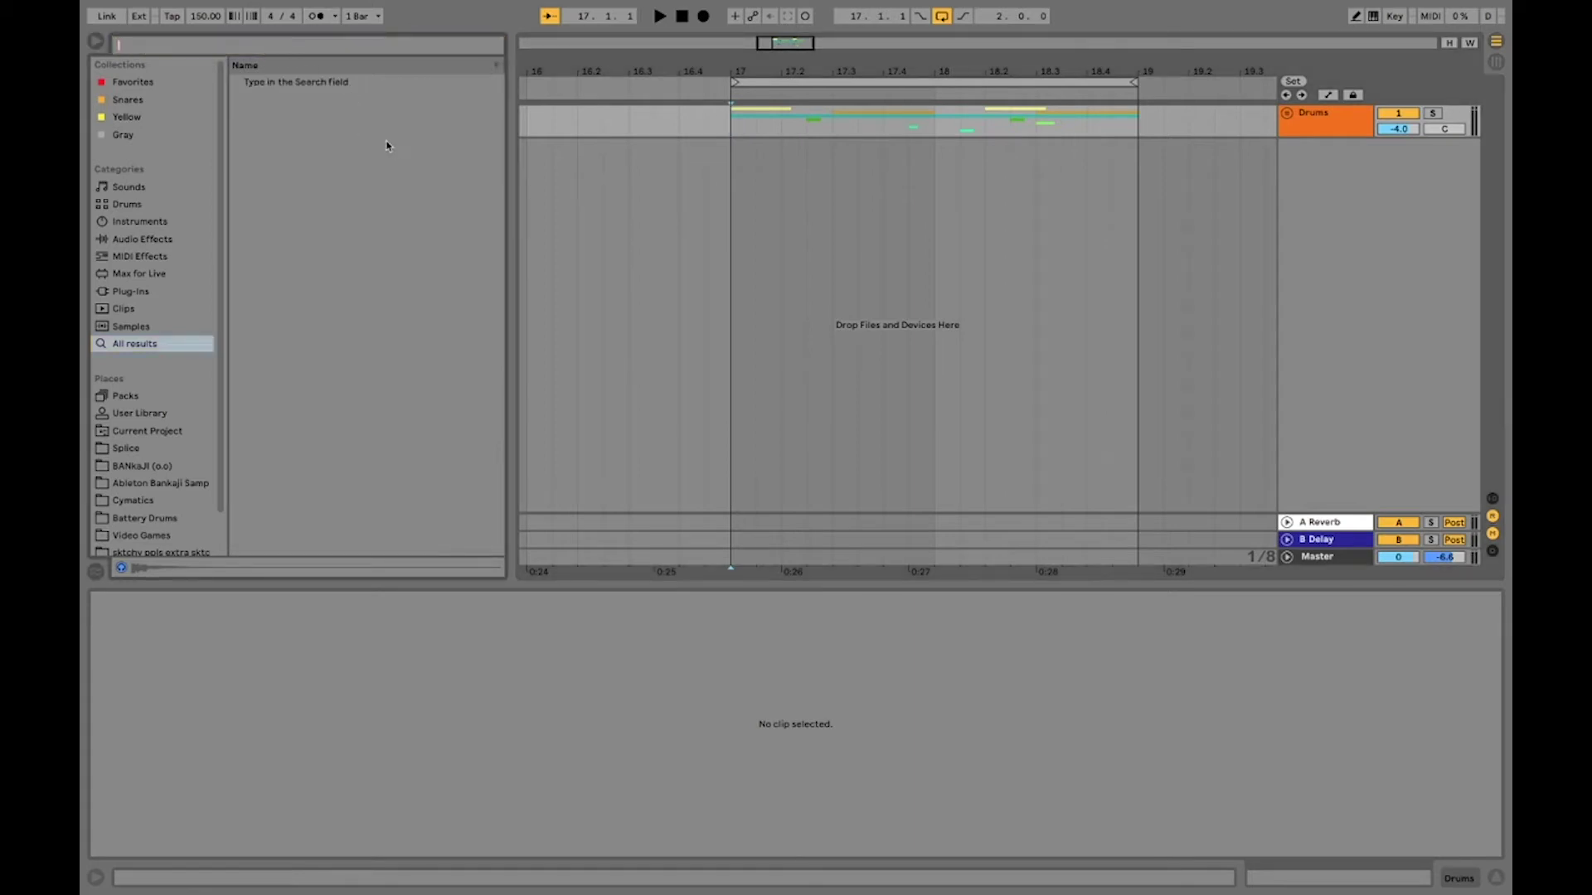
click(728, 131)
key(space)
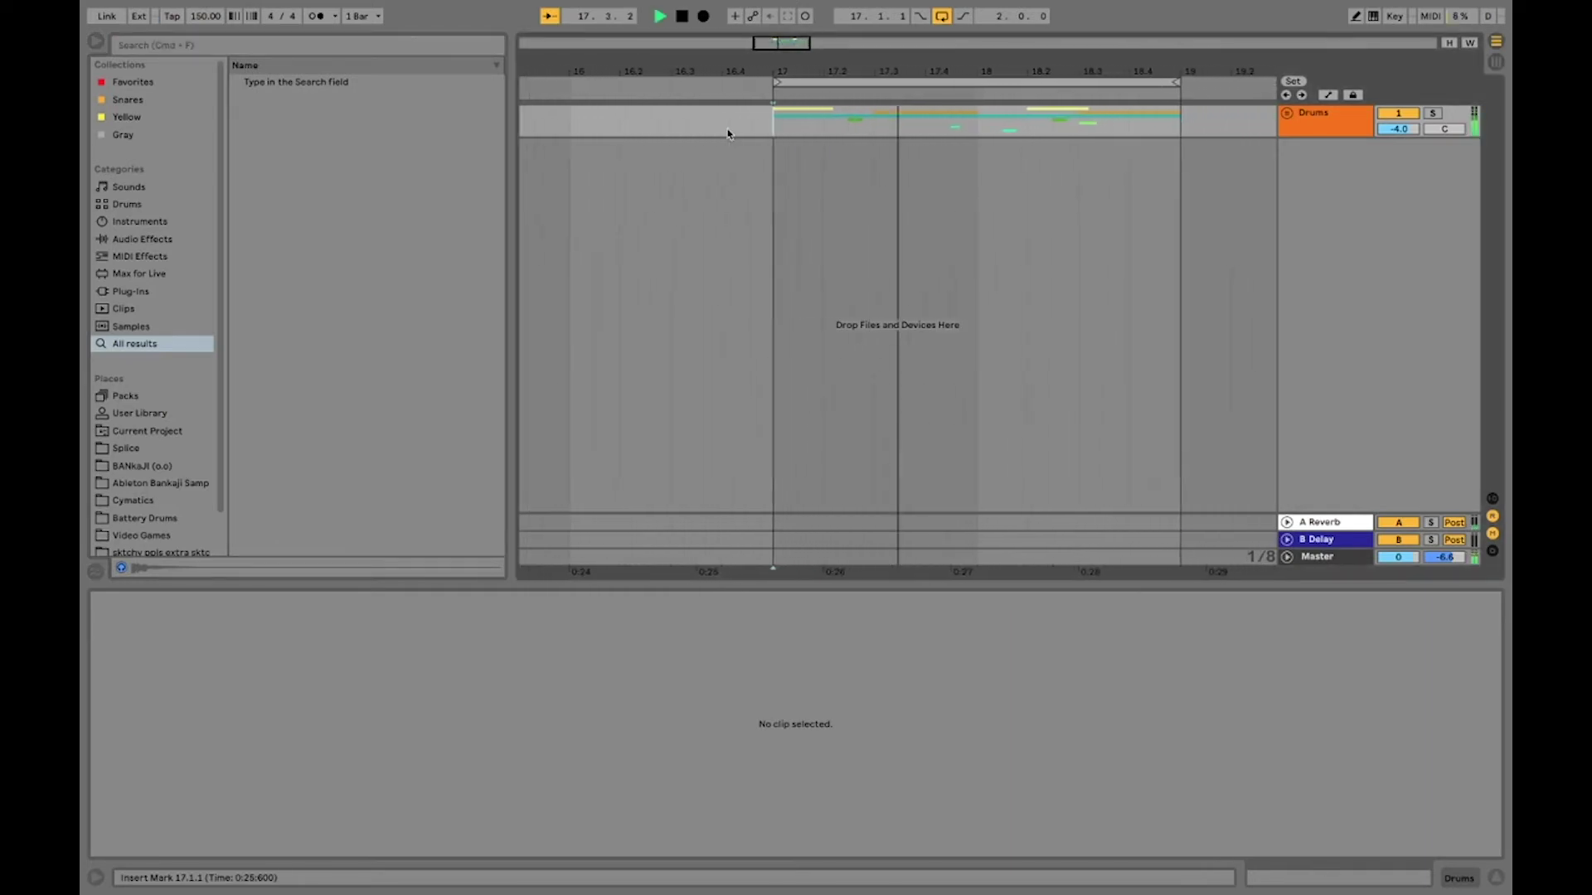
key(space)
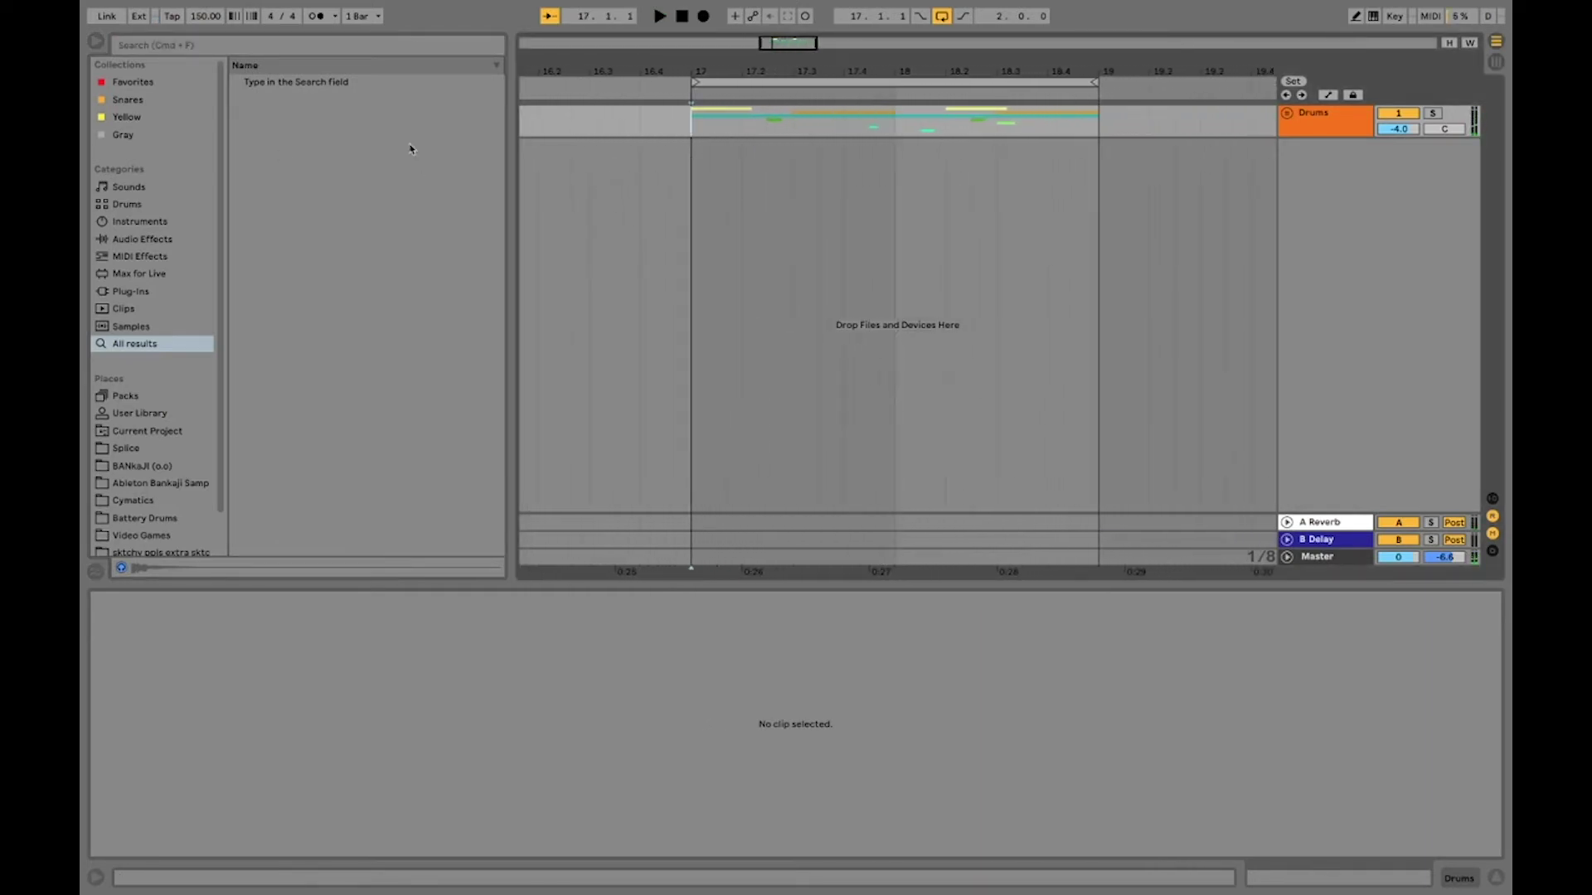
- Solo the 2nd snares group during playback, unfold it, and set track 7's reverb send to -42.0 dB
click(1287, 113)
key(space)
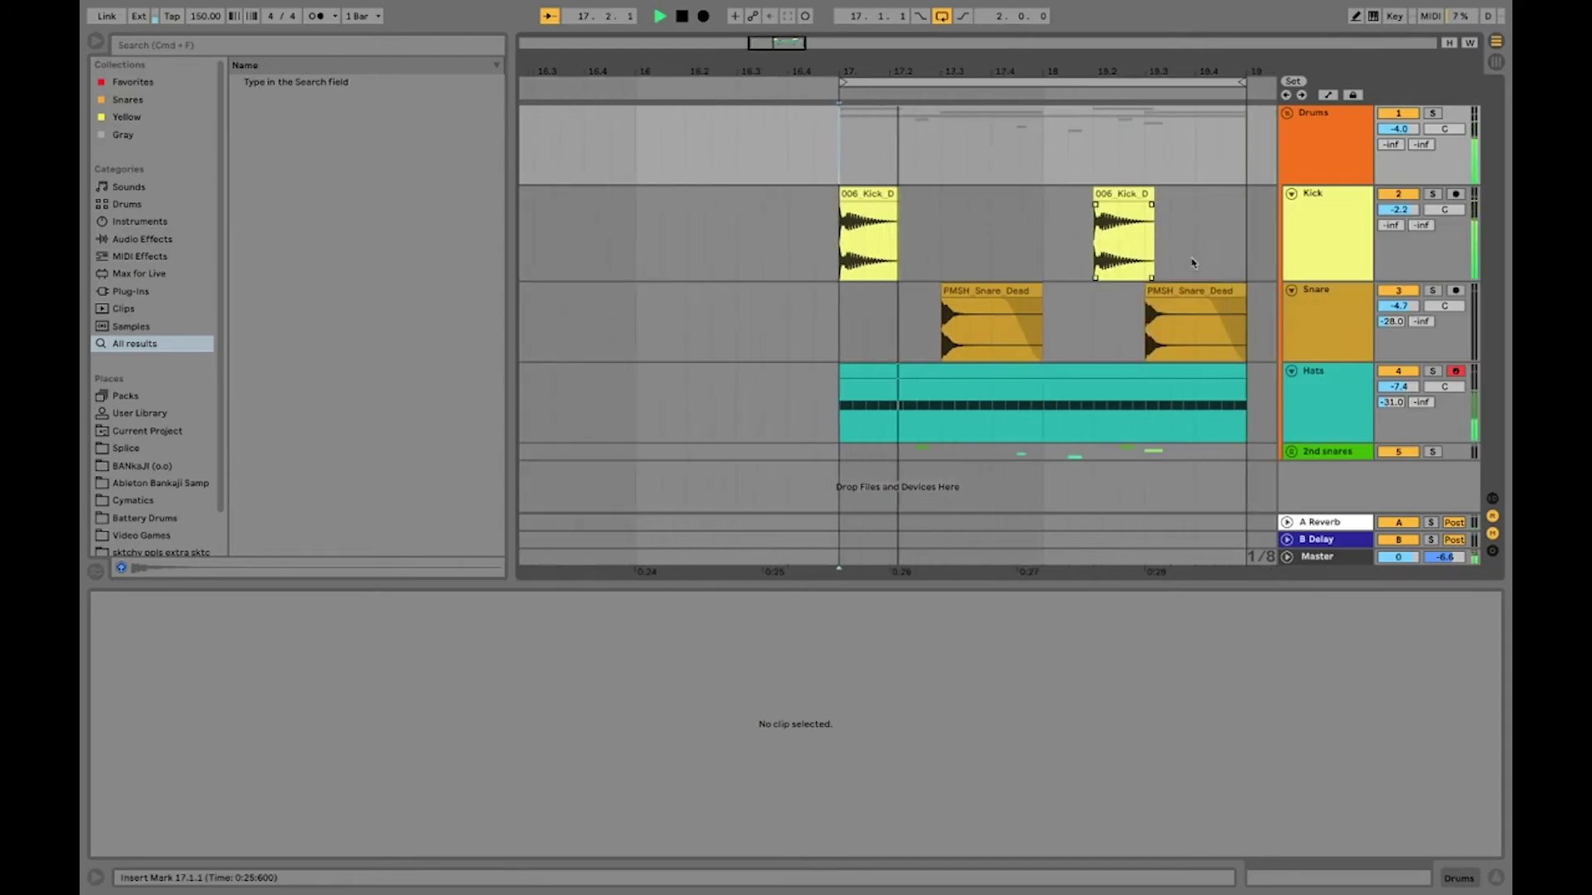
click(1433, 451)
click(1291, 452)
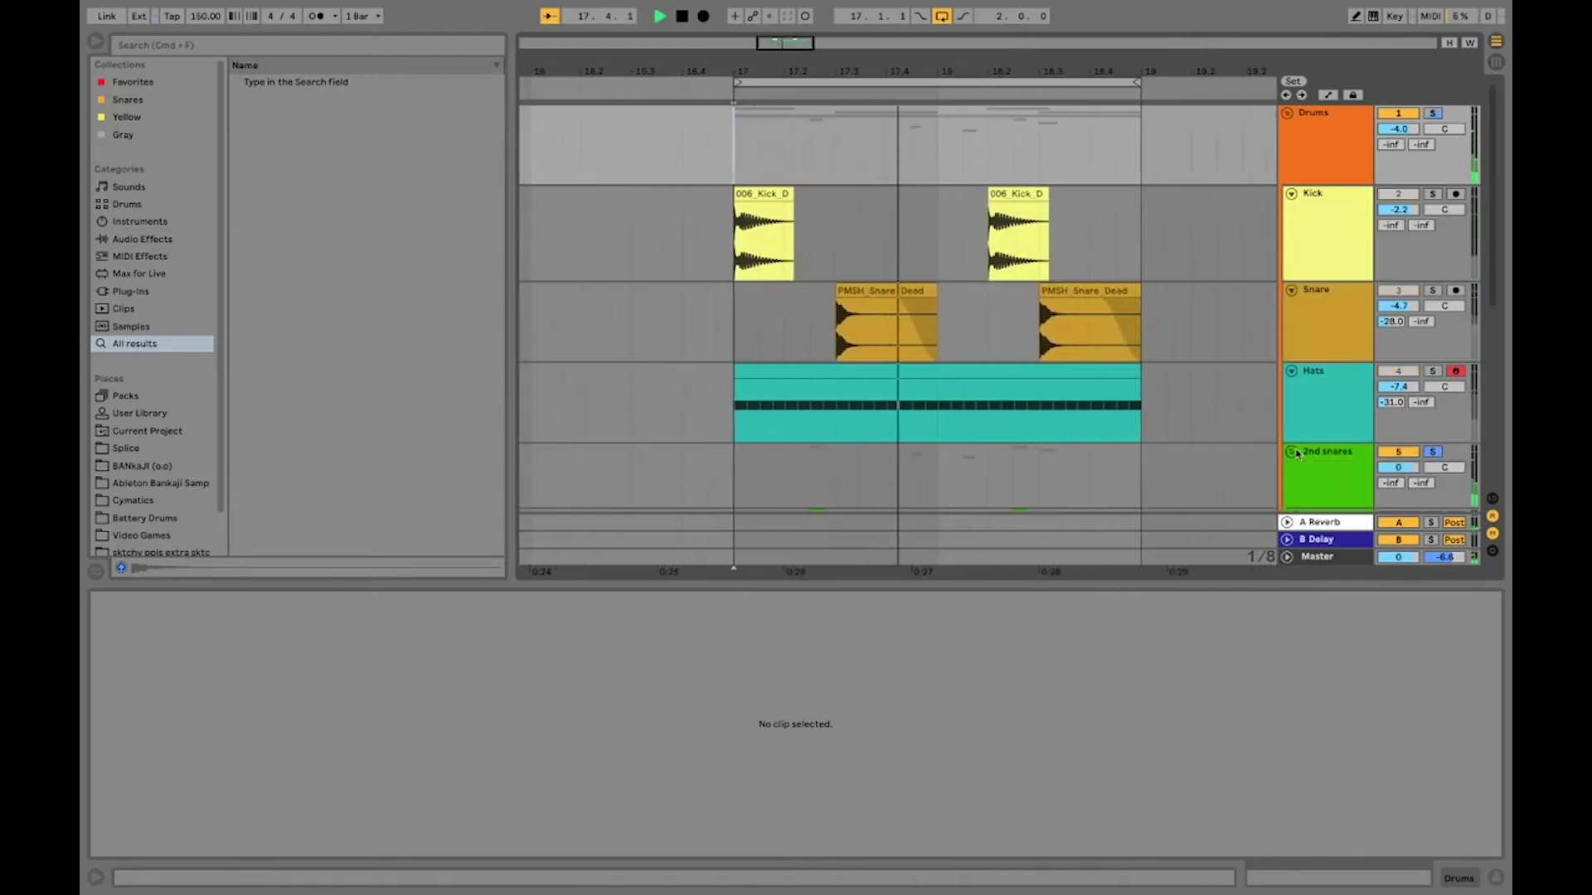
scroll(1008, 365, down, 5)
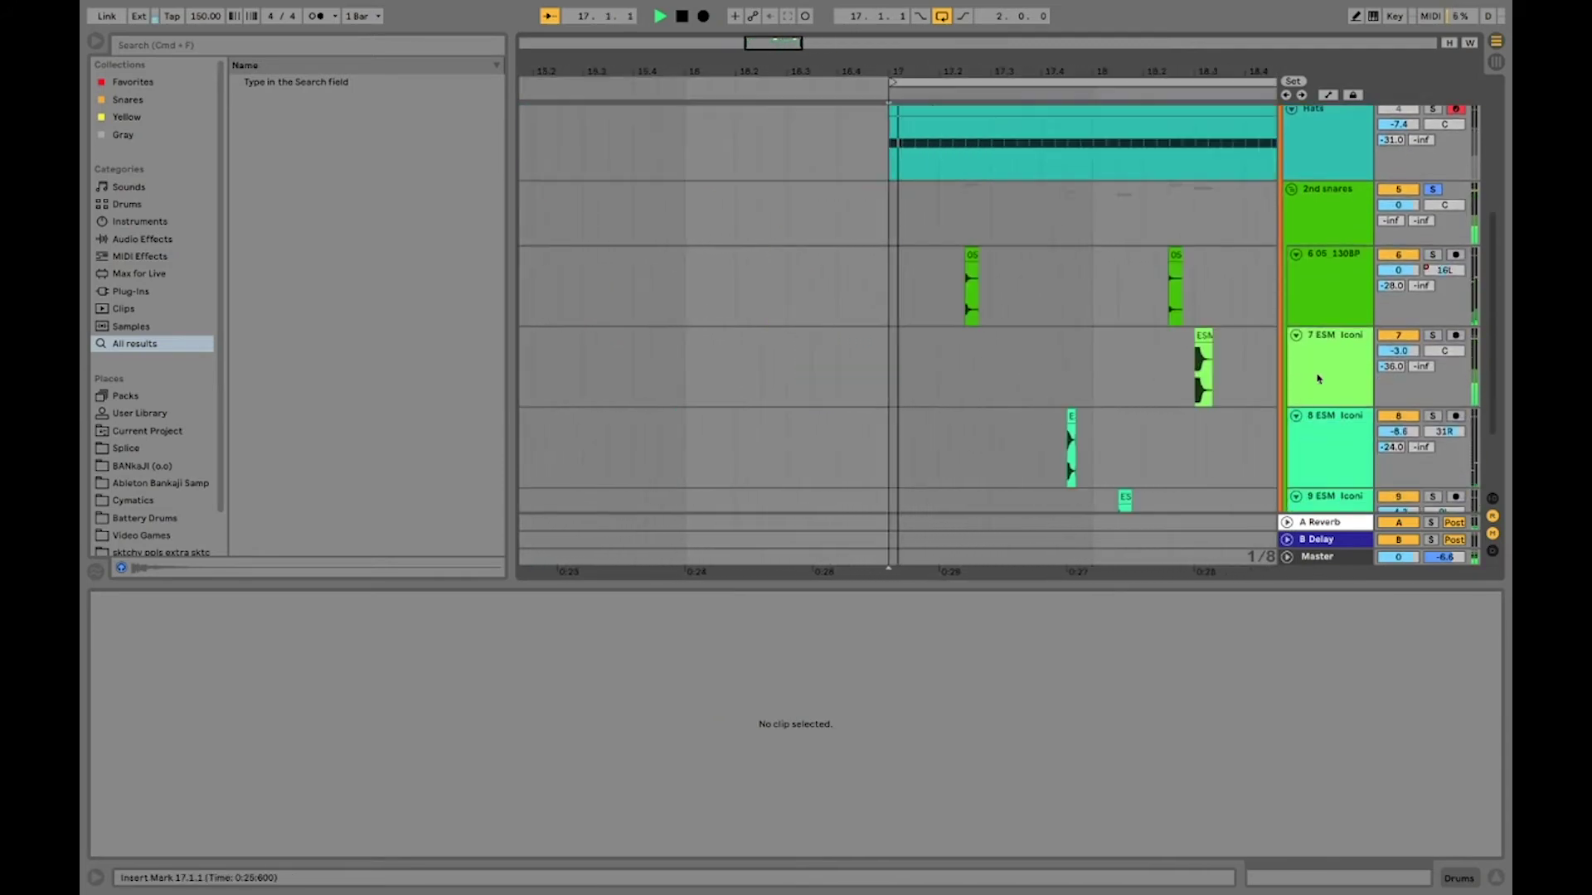
drag(1392, 366, 1391, 375)
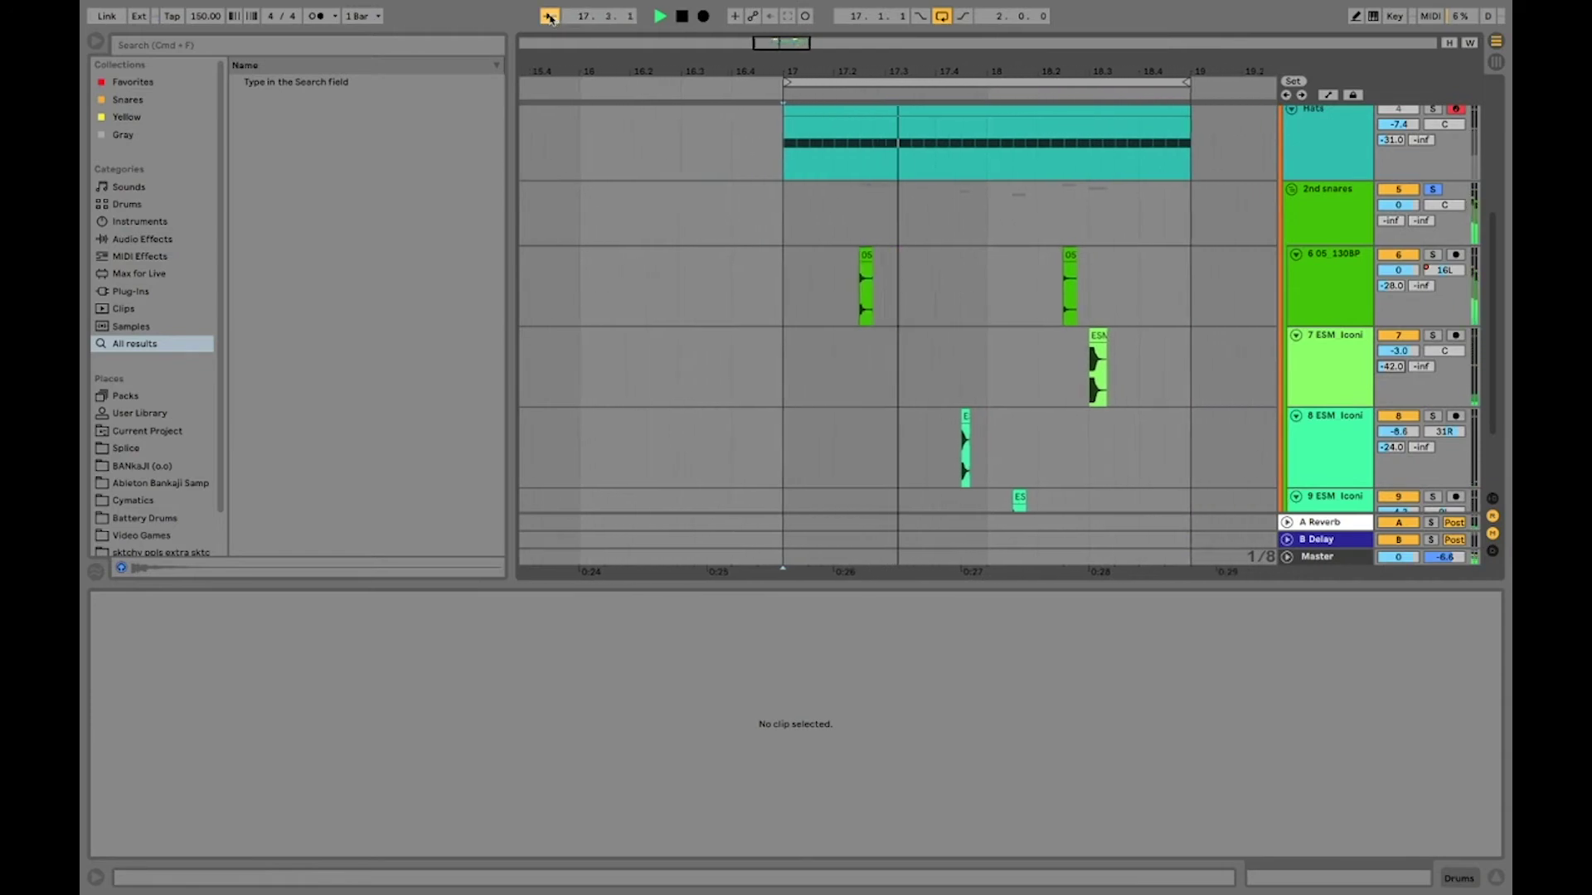
- Set track 6's reverb send to -39.0 dB, stop playback and collapse the Drums group
scroll(1180, 310, down, 3)
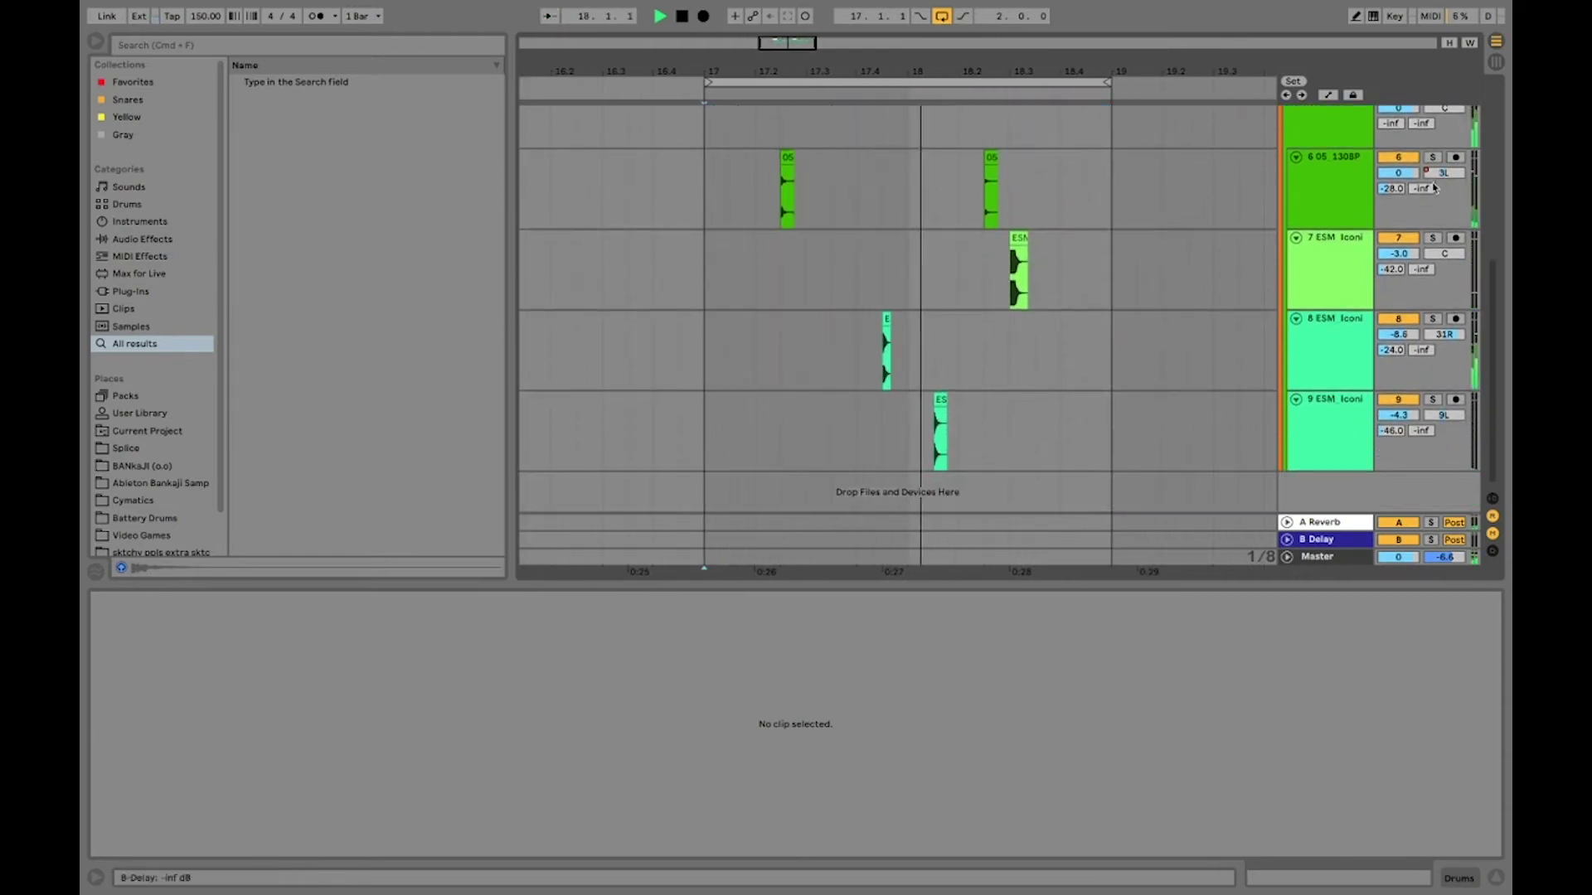
drag(1391, 189, 1392, 208)
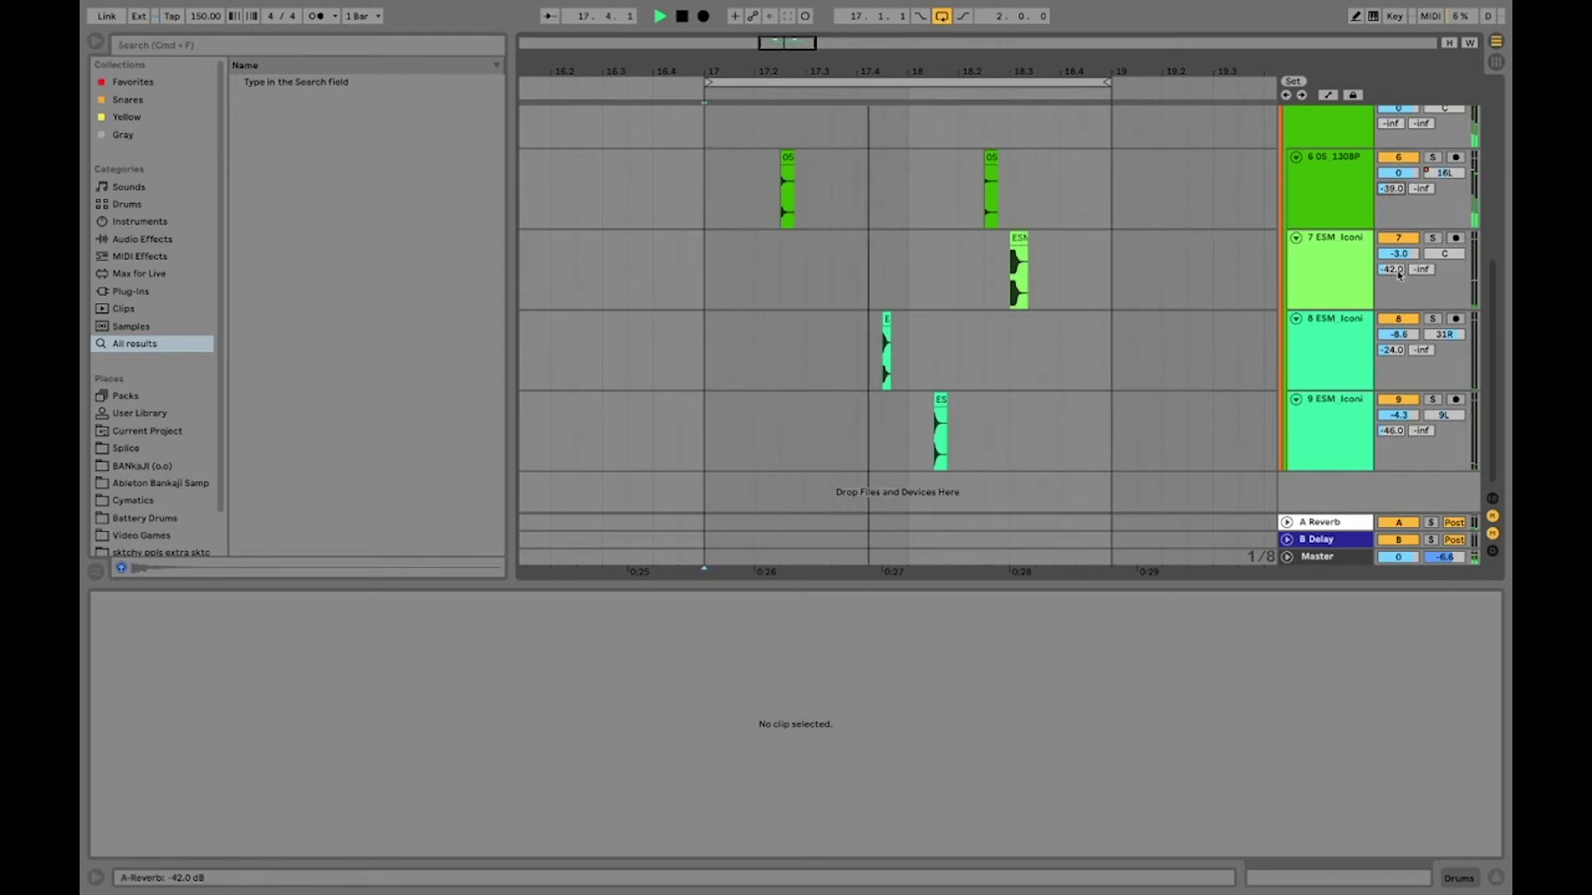
scroll(1356, 247, up, 5)
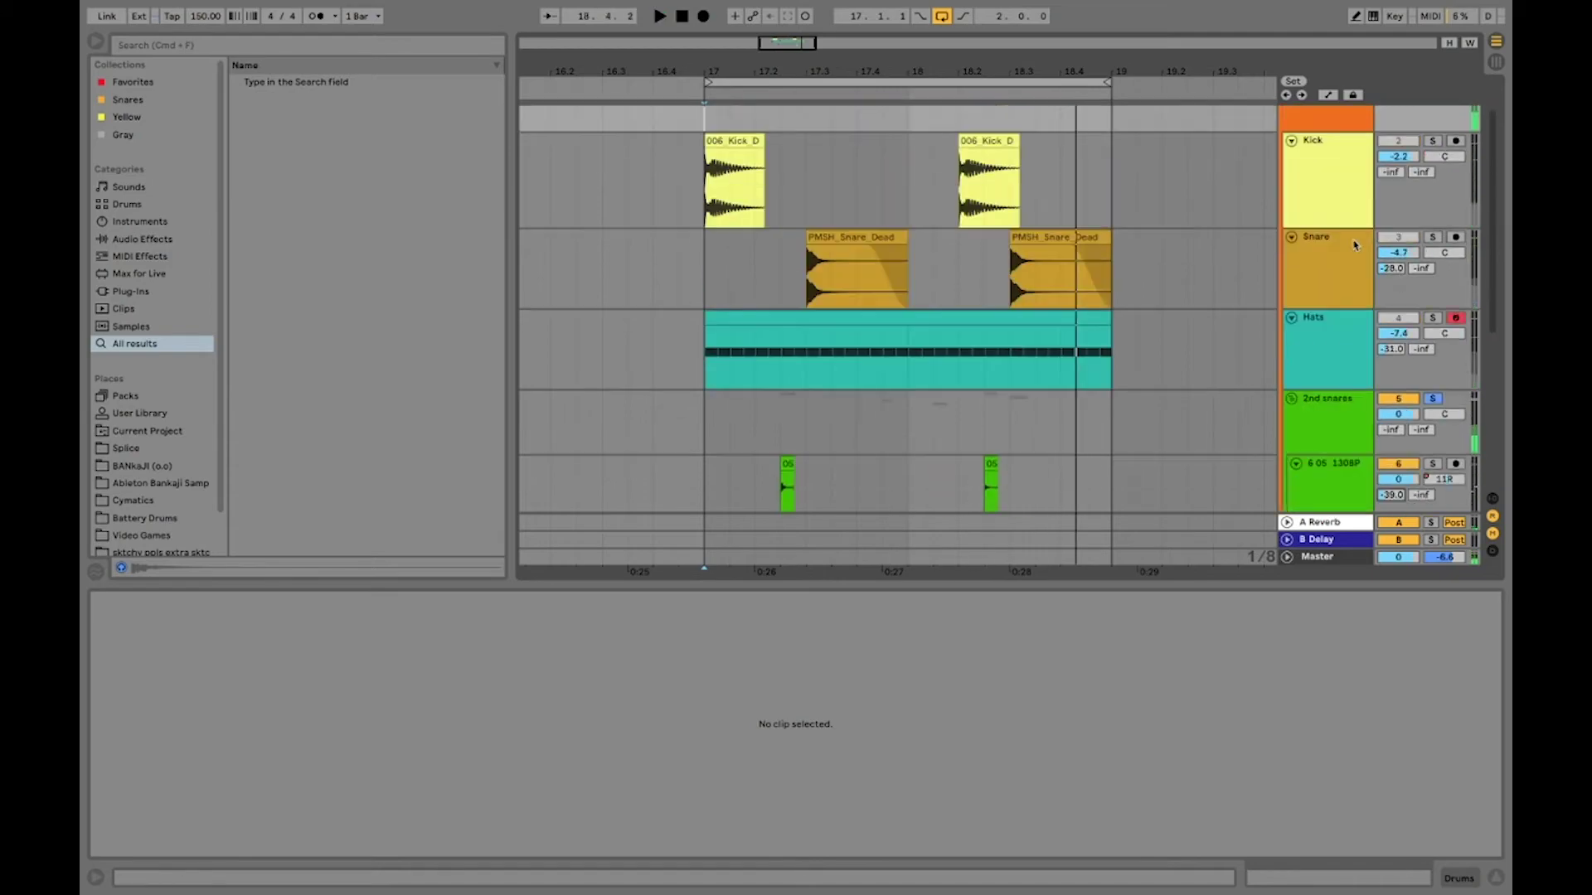
scroll(1328, 259, up, 2)
click(1288, 114)
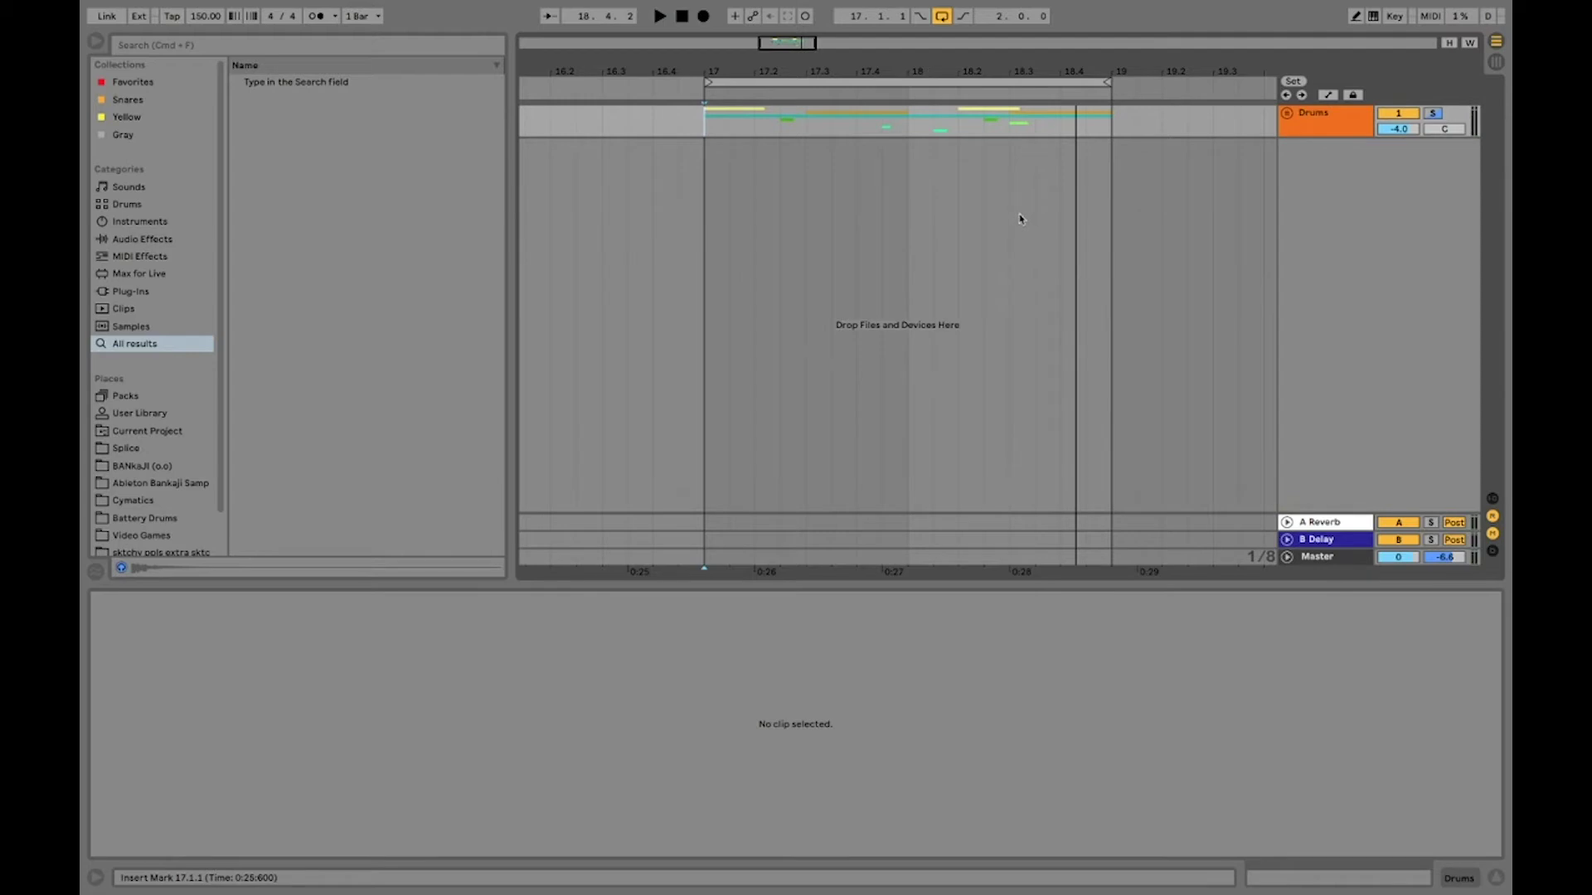
- Search the plug-ins for "serum" and add the Serum instrument on a new MIDI track below the Drums group
click(383, 49)
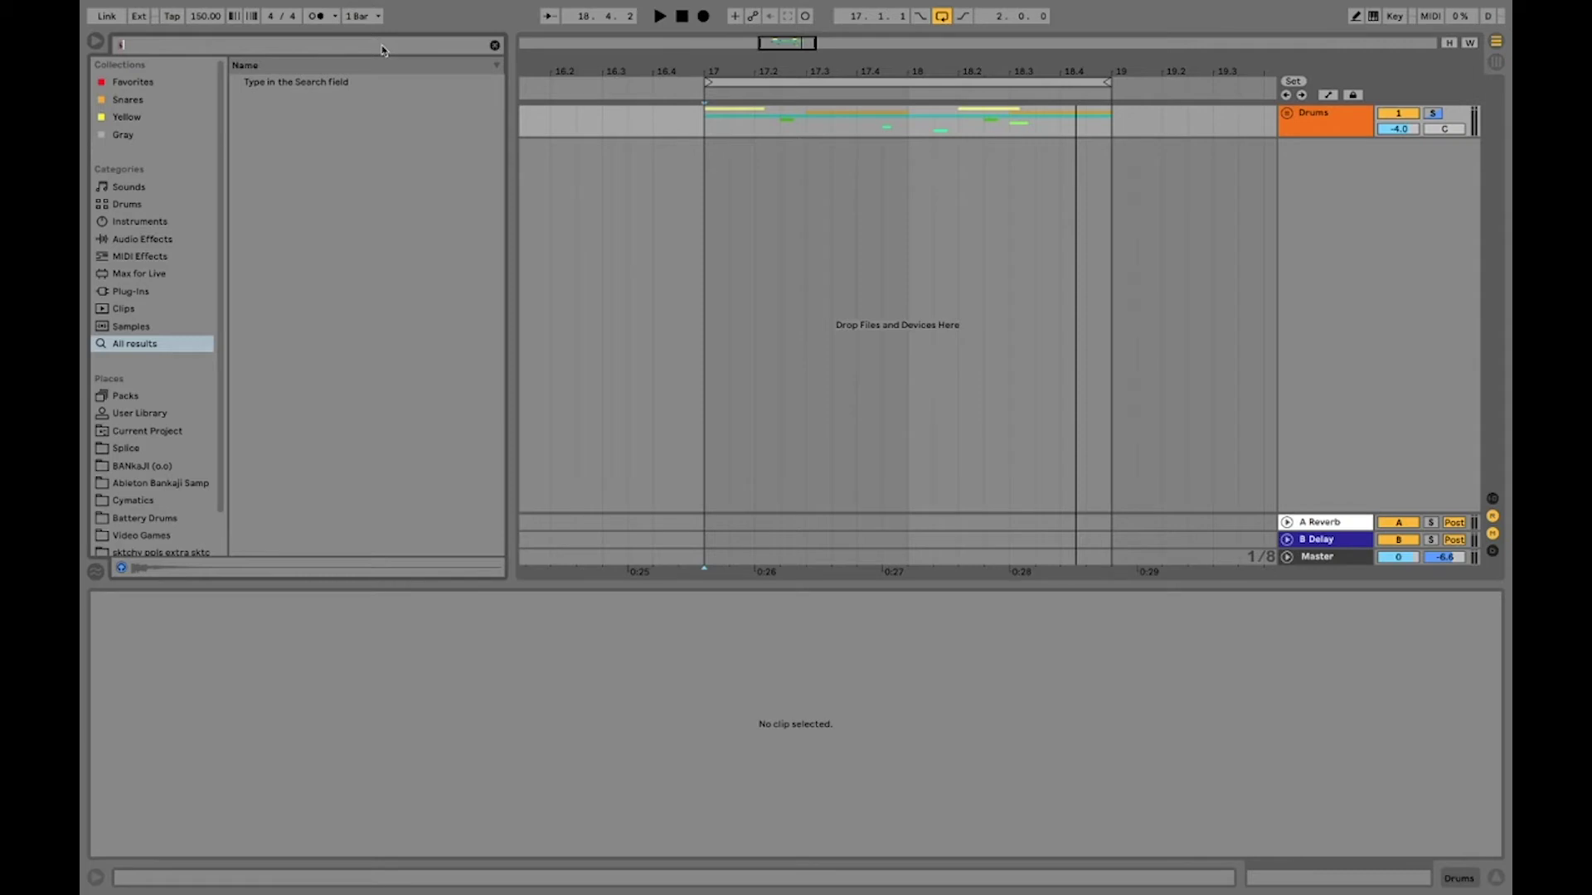
text(serum)
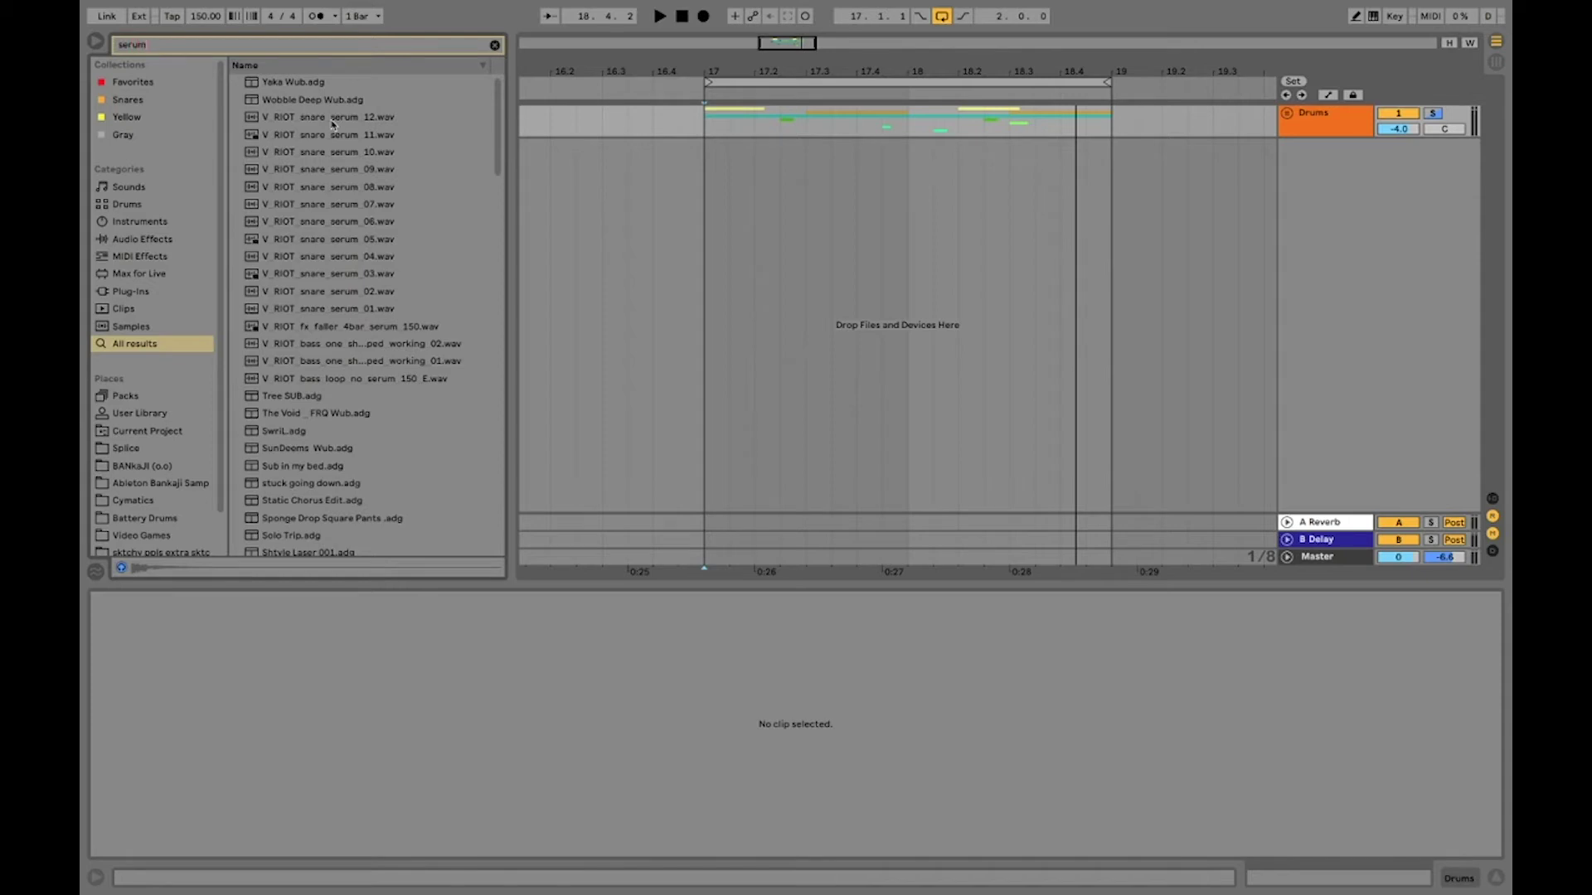
click(131, 292)
drag(267, 82, 1360, 215)
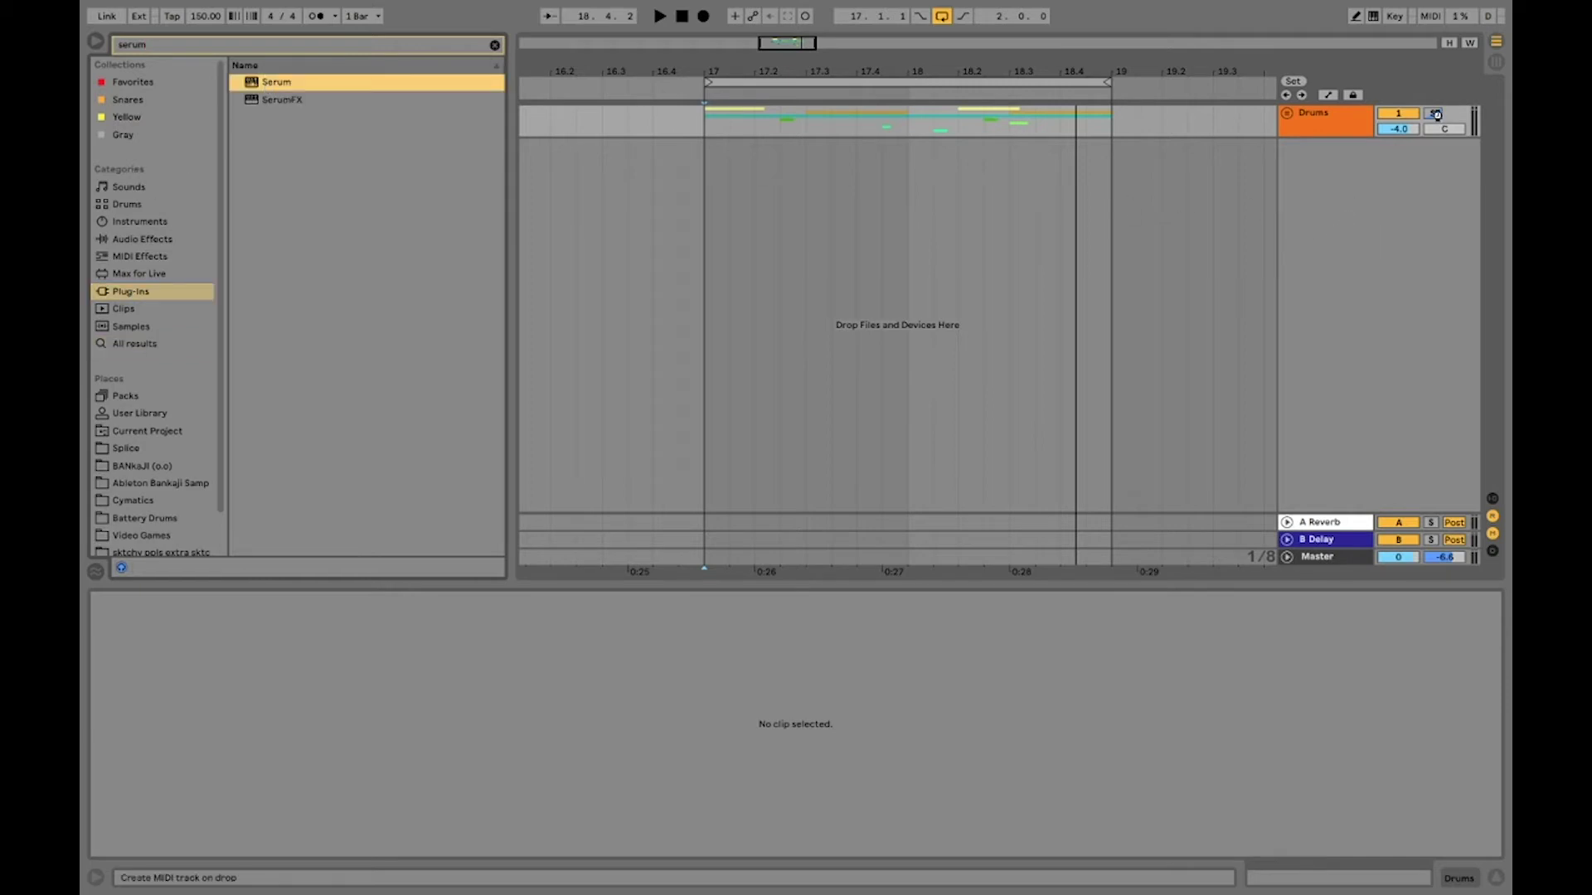
drag(1437, 116, 1437, 116)
- Turn off the solo on the 2nd snares group and fold the Drums group away
click(1288, 113)
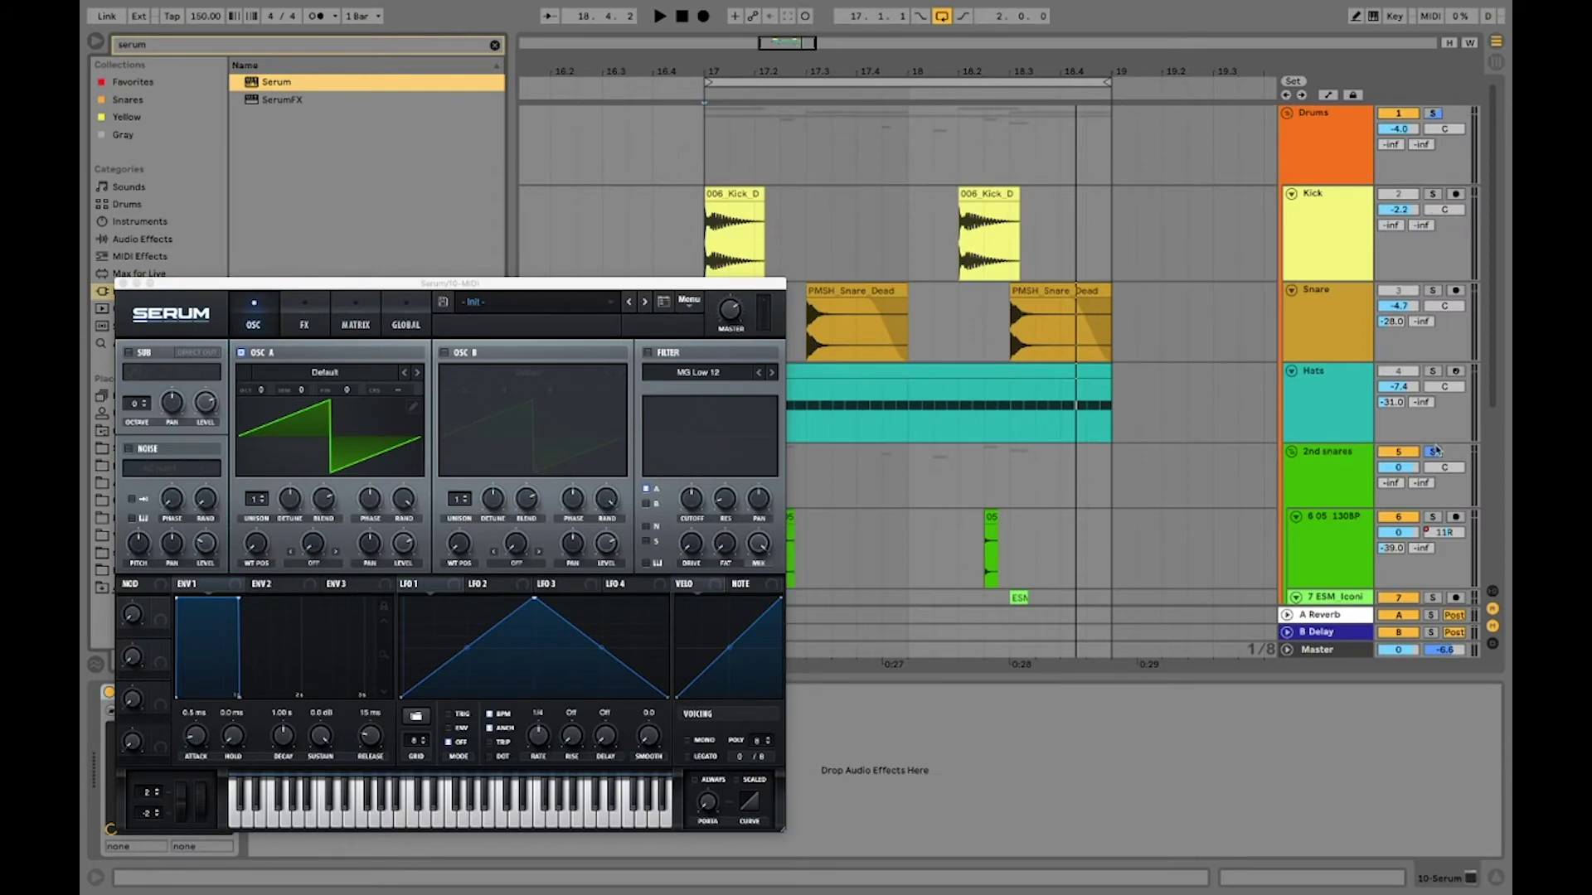
click(1433, 452)
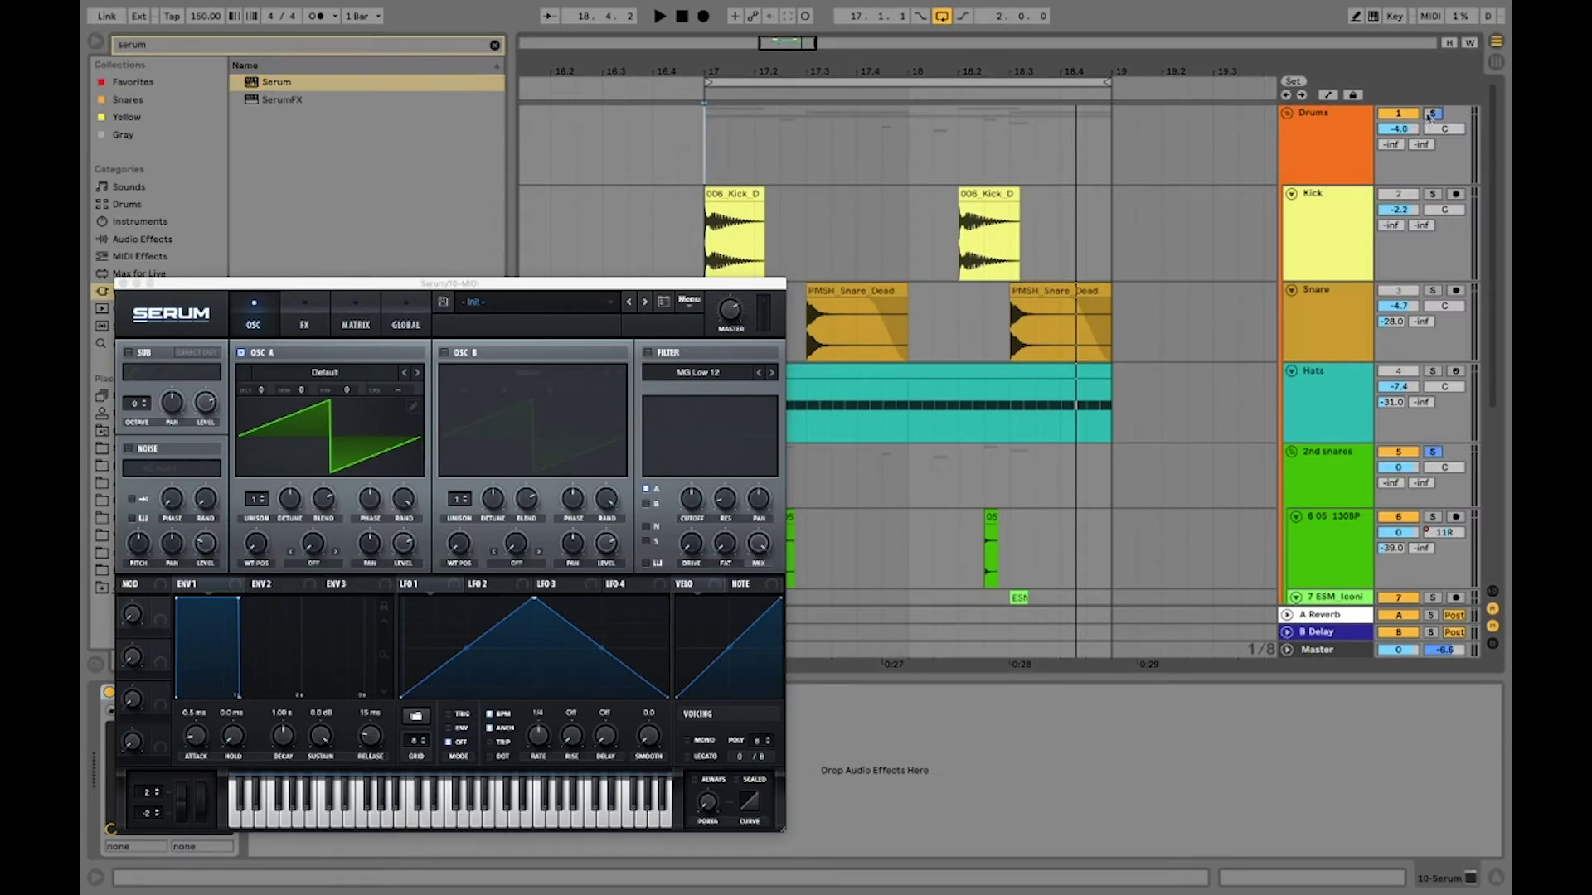
click(1289, 113)
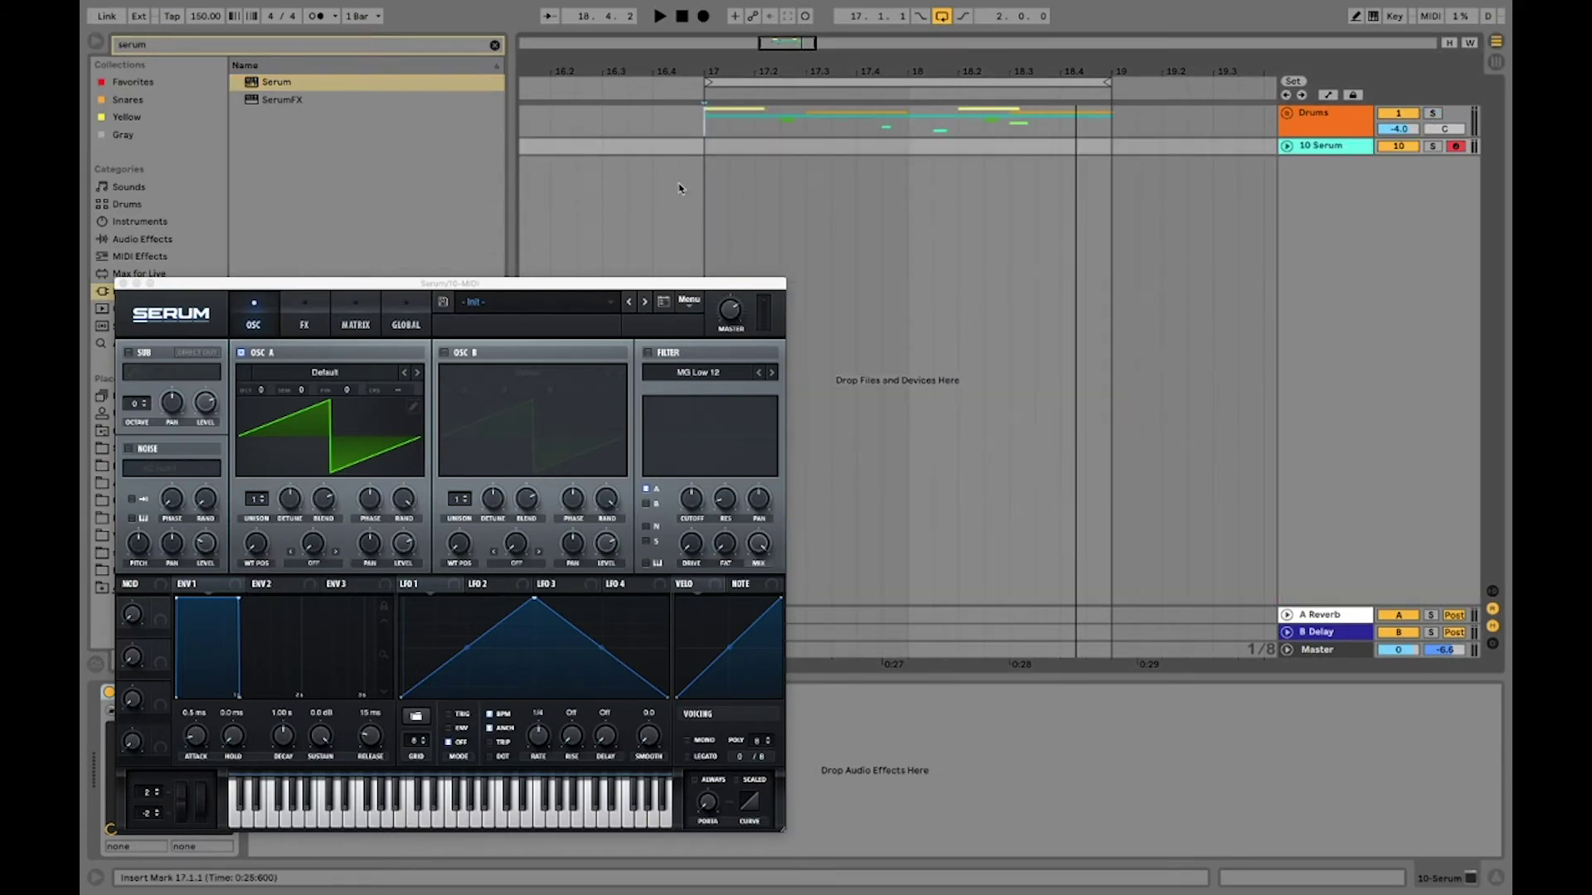
- Create an empty two-bar MIDI clip on the Serum track from bar 17 to bar 19 and open it for editing
click(1287, 146)
drag(697, 172, 1121, 182)
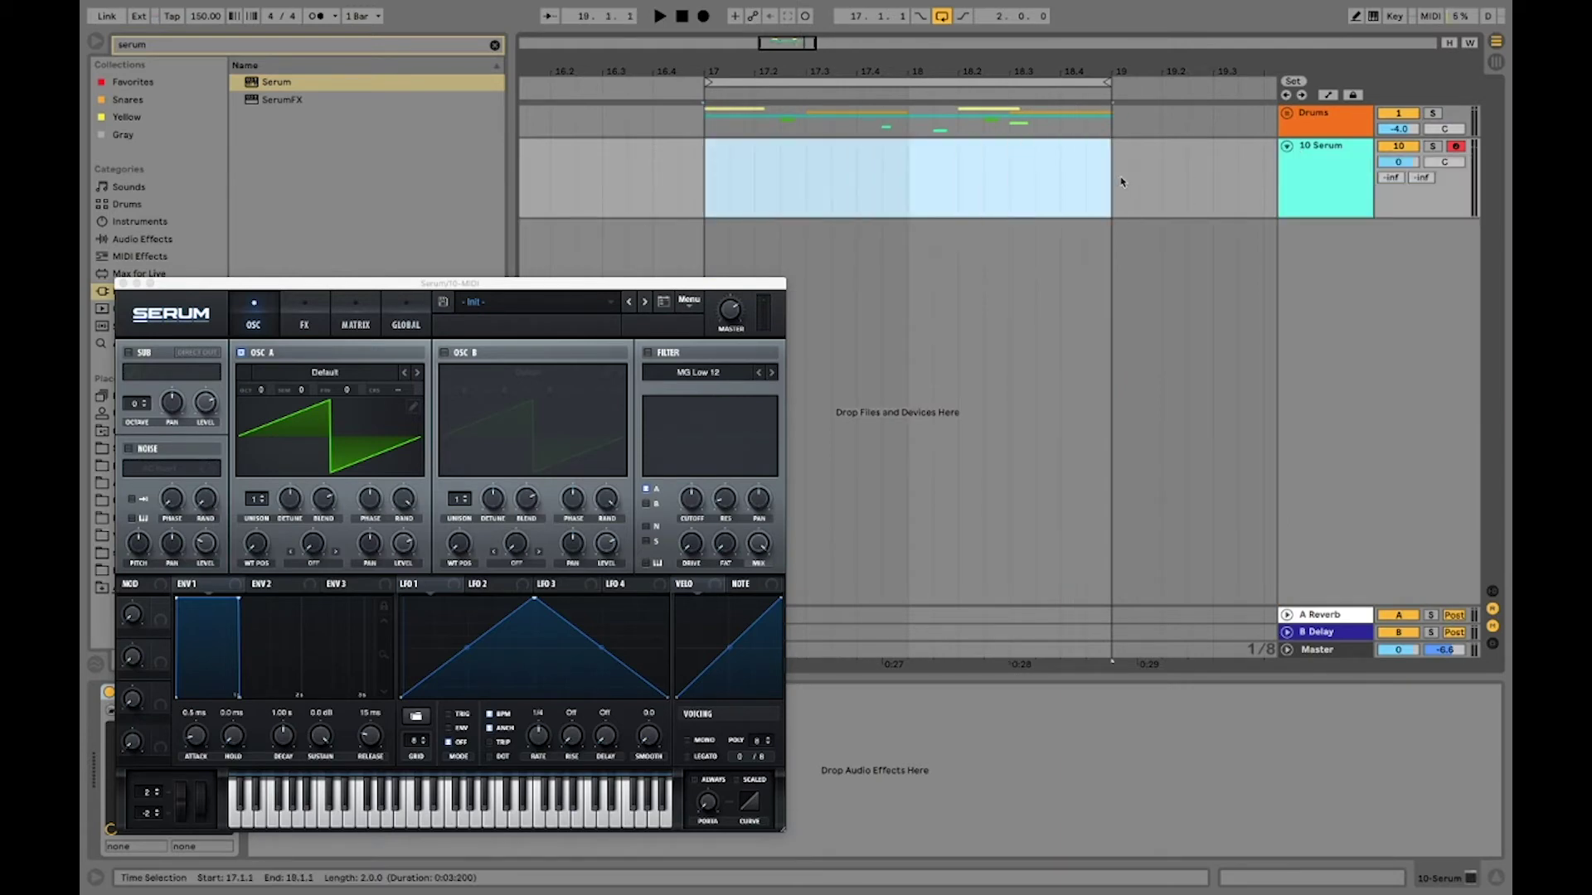
key(super+shift+m)
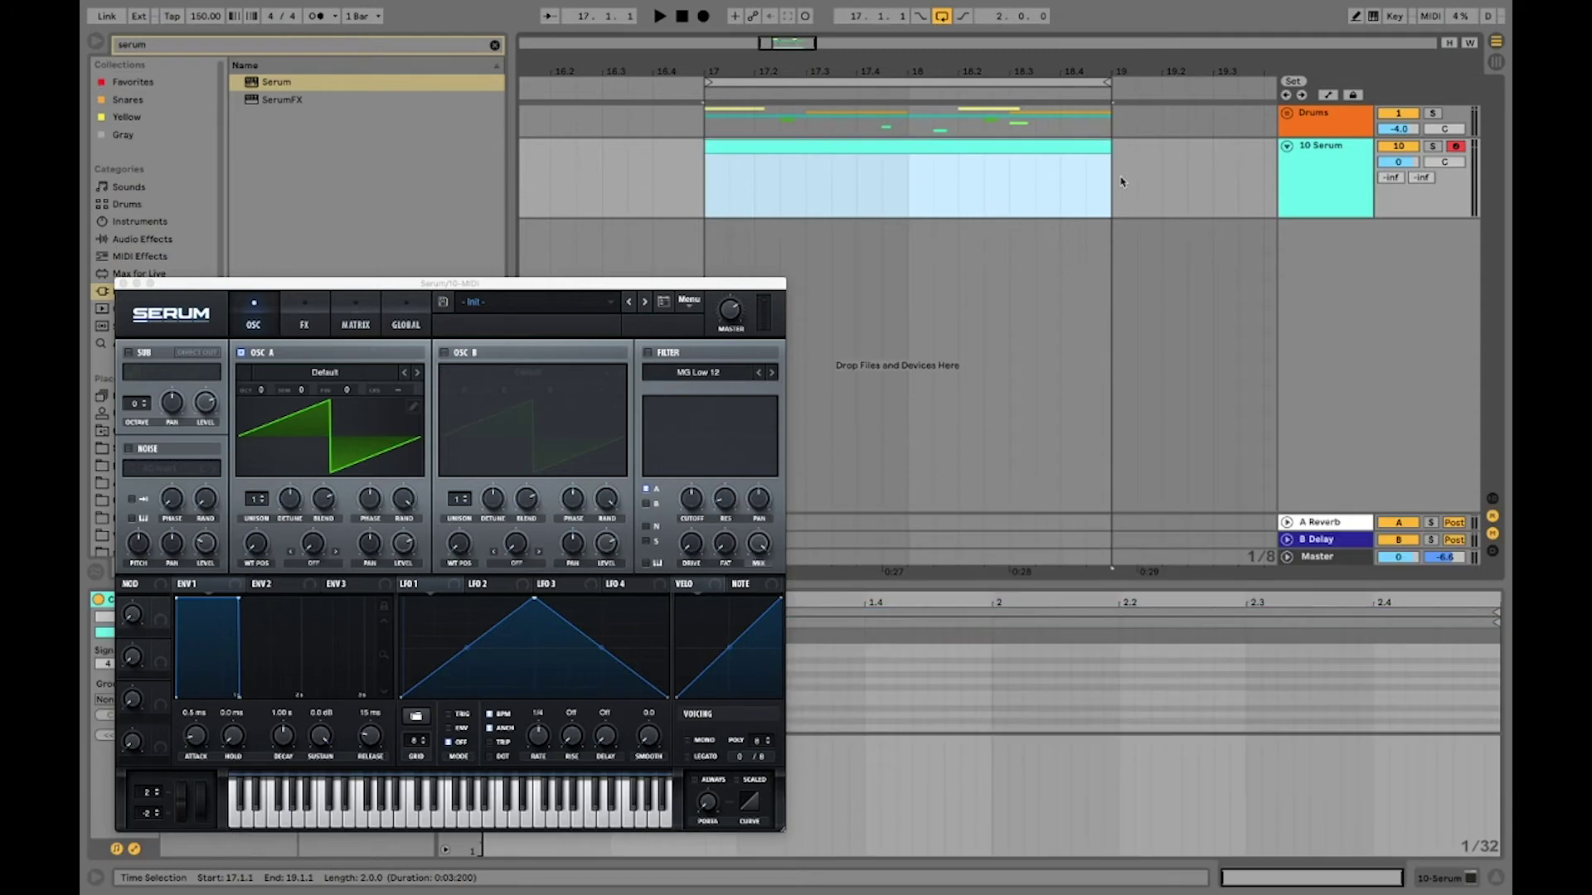
double_click(1033, 148)
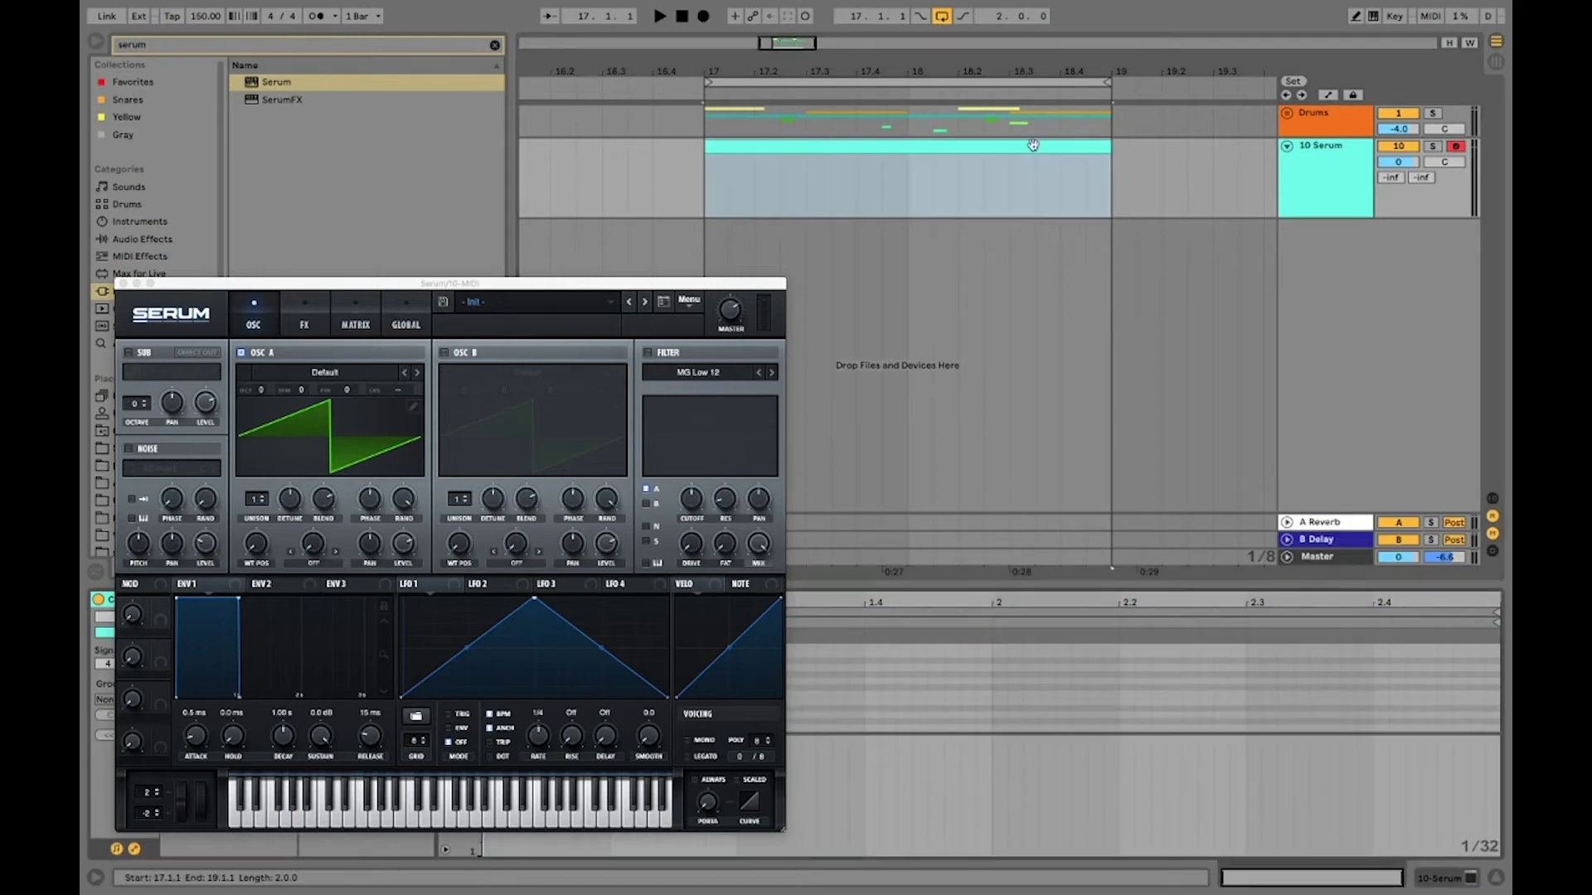
- Close the Serum window, enlarge the note editor, and add a D1 note spanning the whole two-bar clip, auditioning it
click(124, 283)
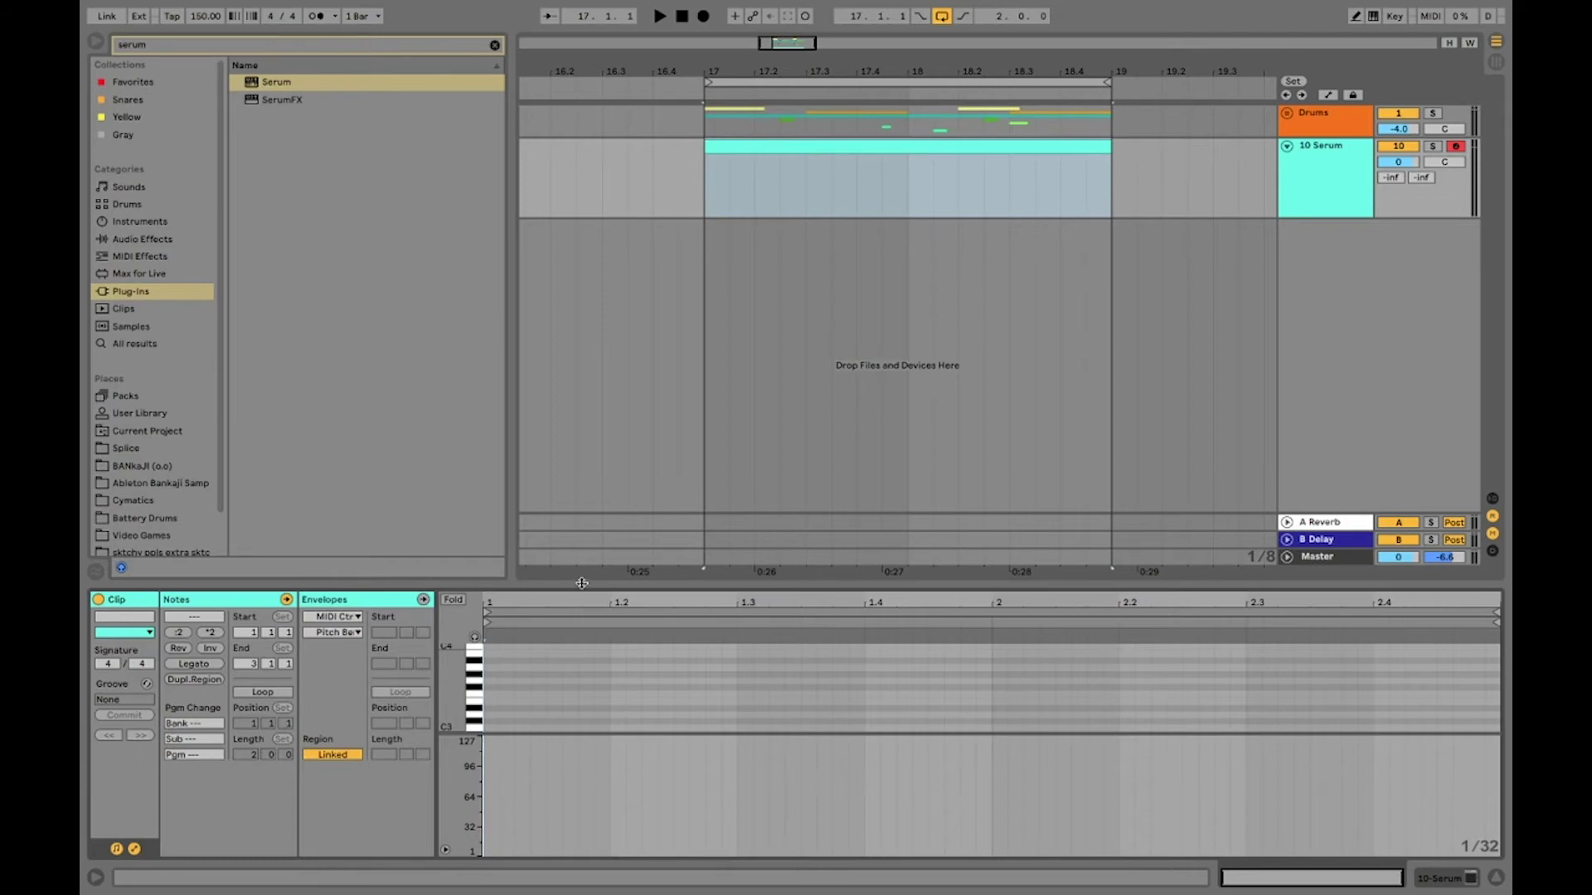
drag(582, 583, 582, 459)
scroll(490, 689, down, 5)
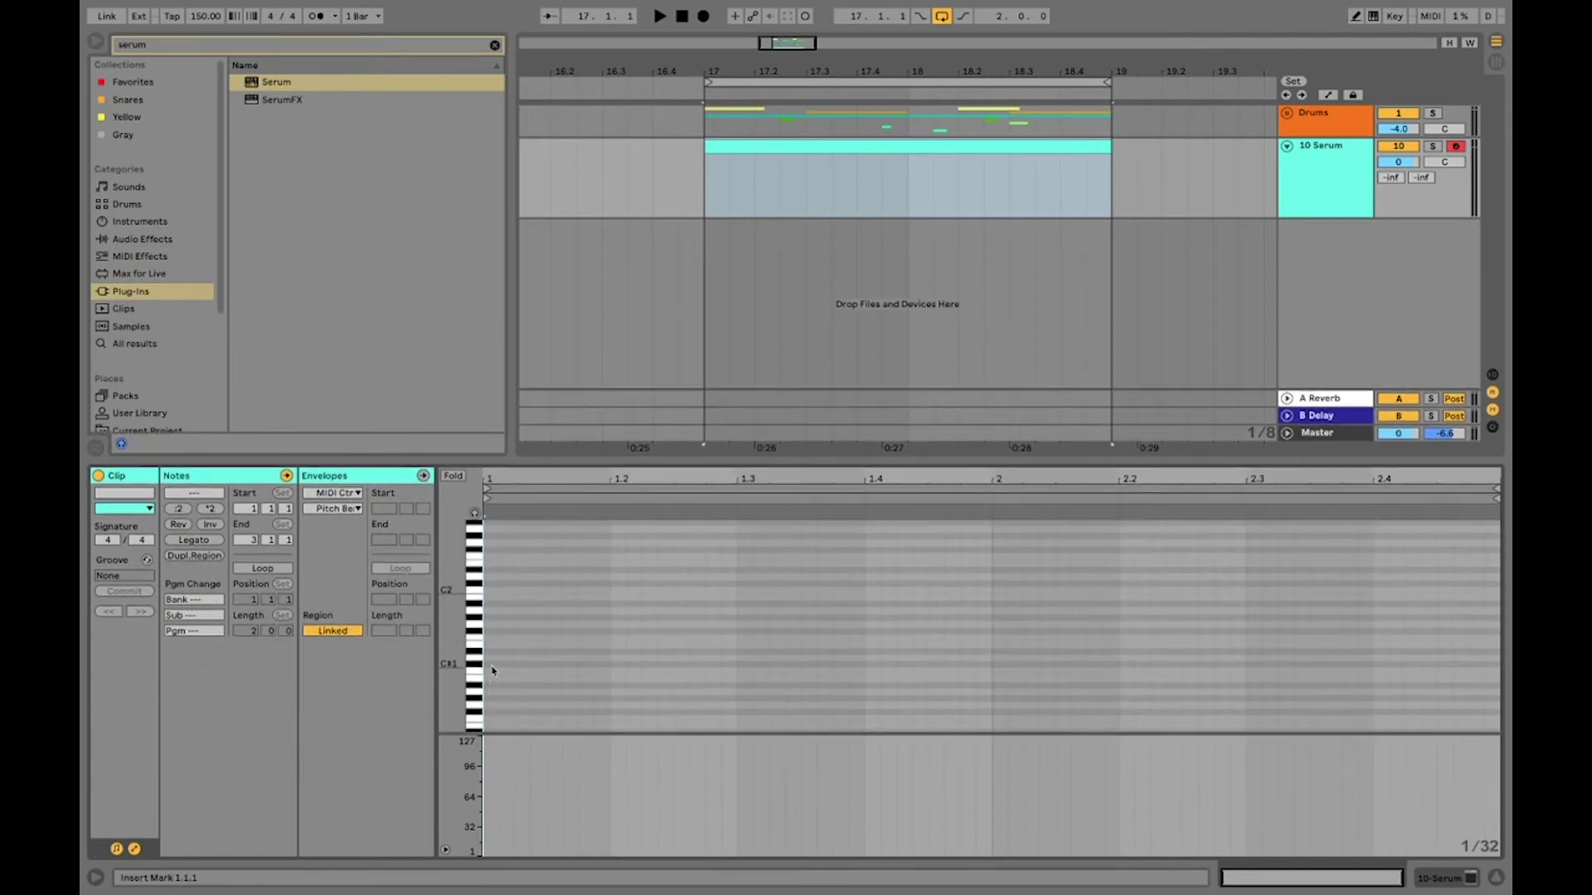
double_click(494, 662)
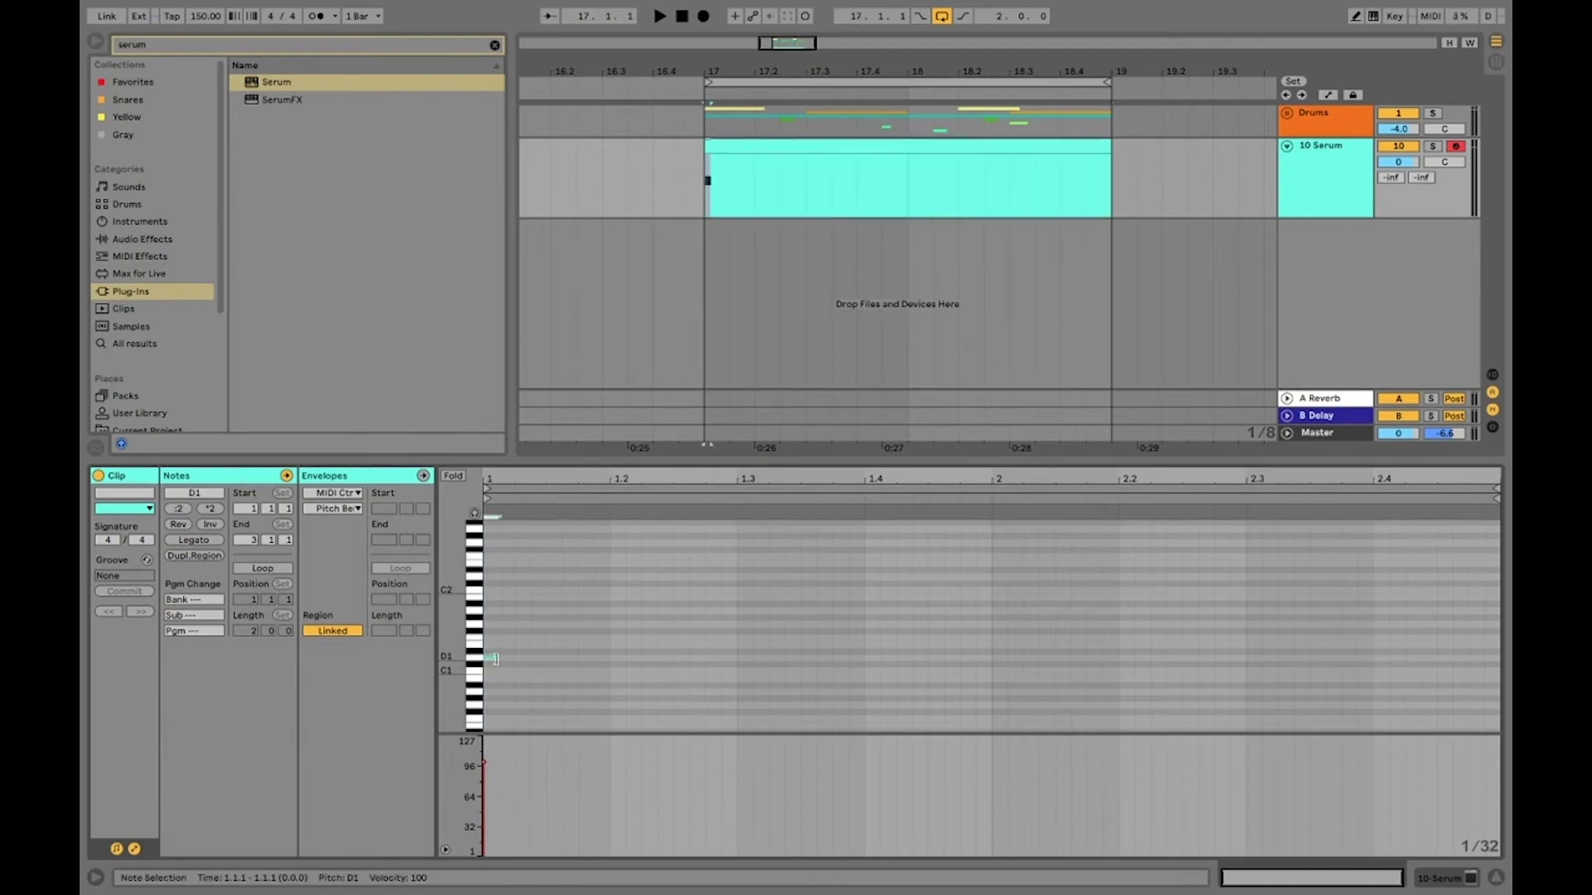
drag(496, 660, 1499, 658)
key(space)
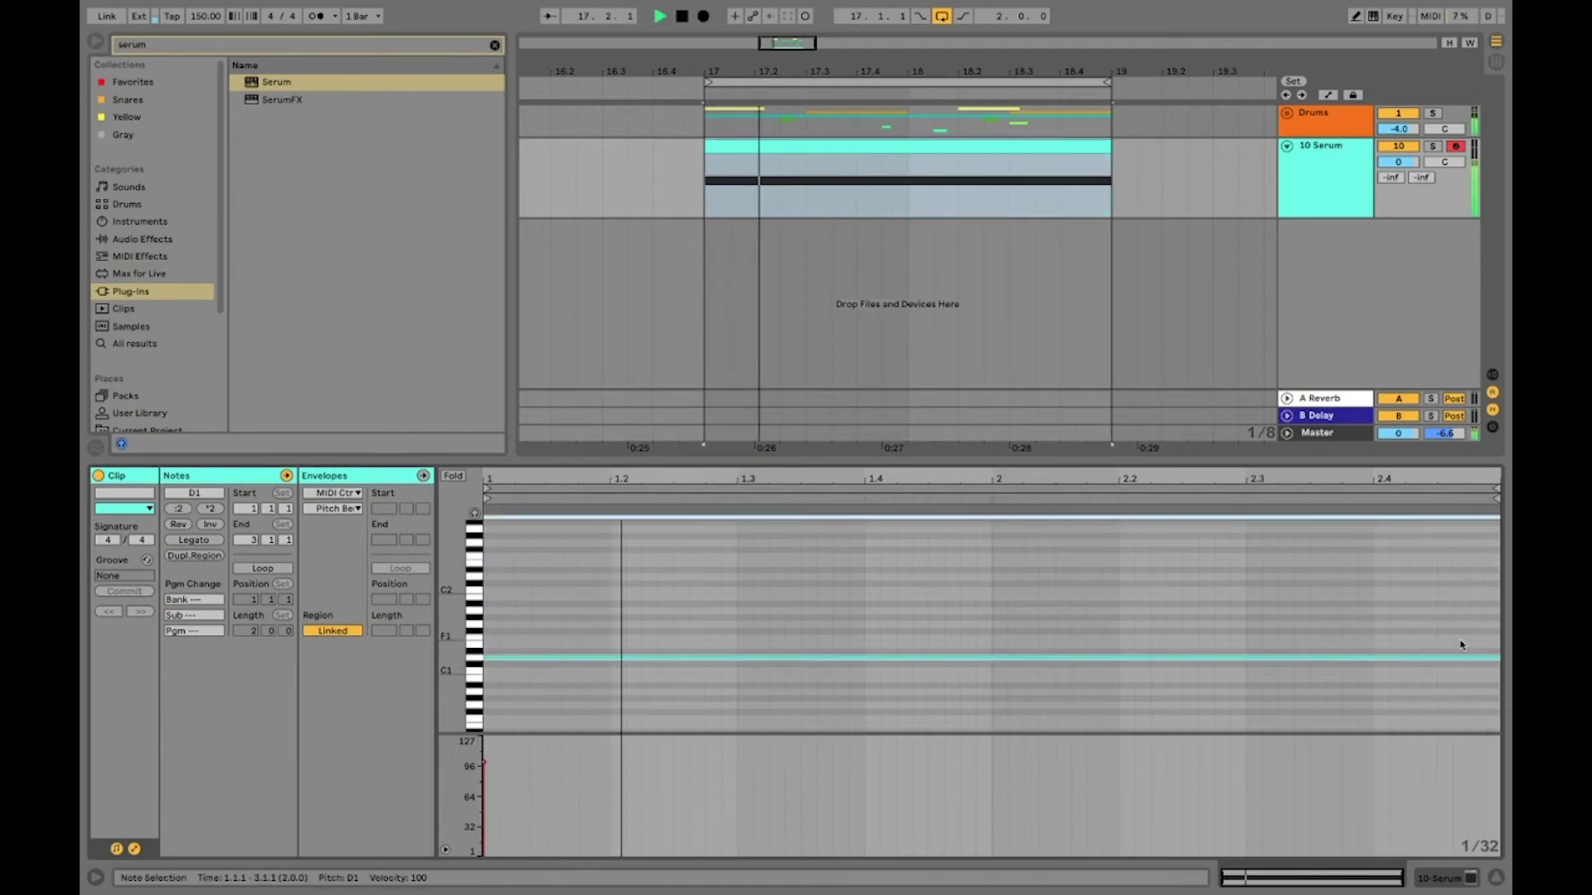
key(space)
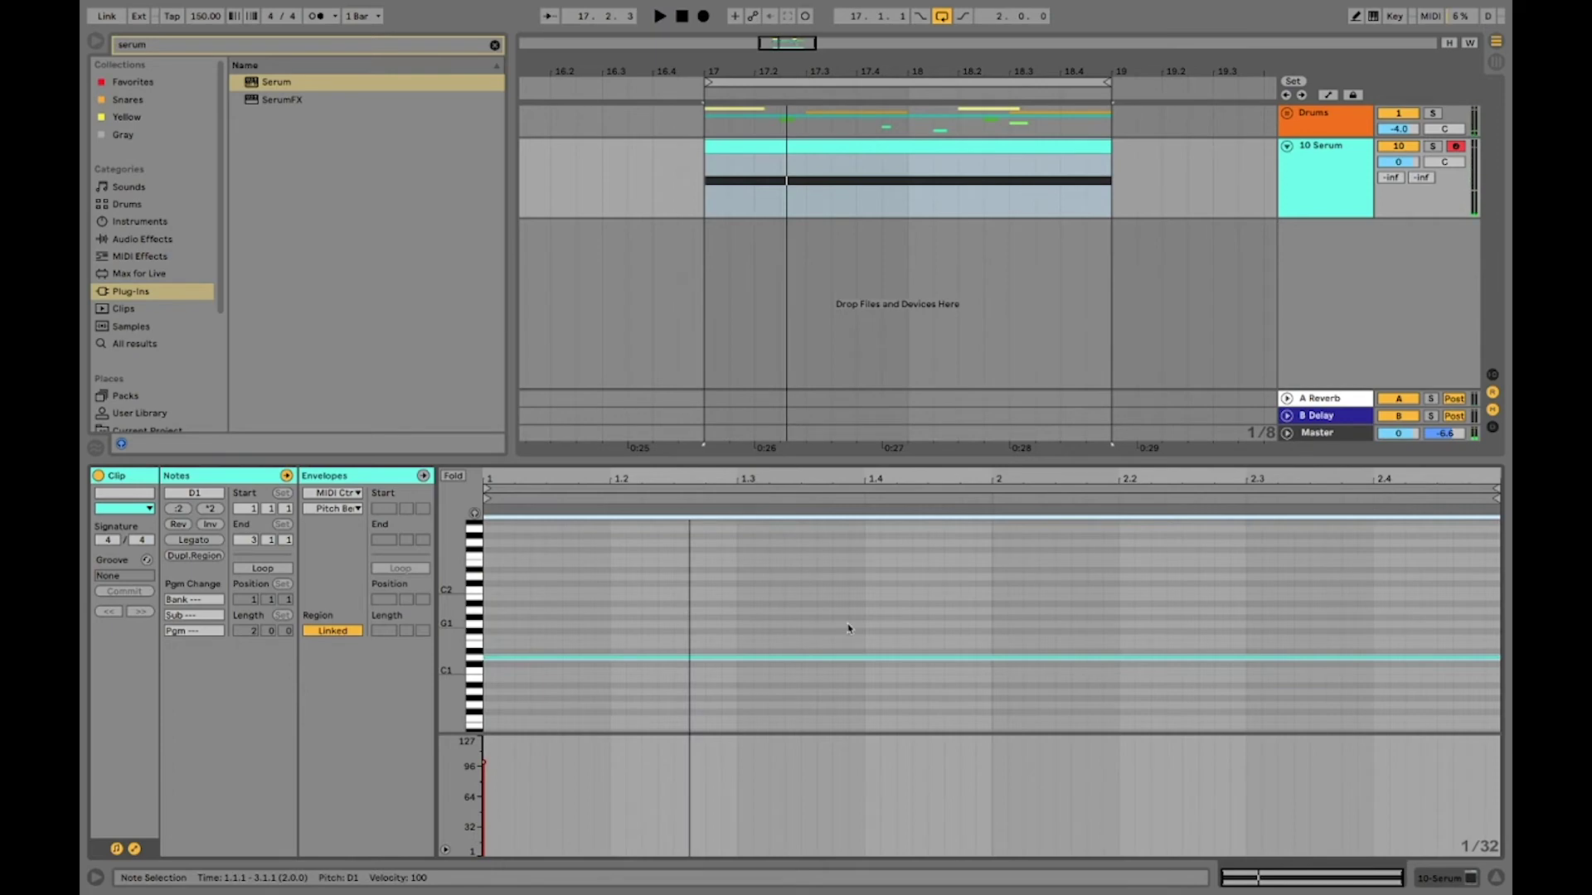
- Transpose the bass note down one octave to D0 and audition it with the drums
key(shift+Down)
key(space)
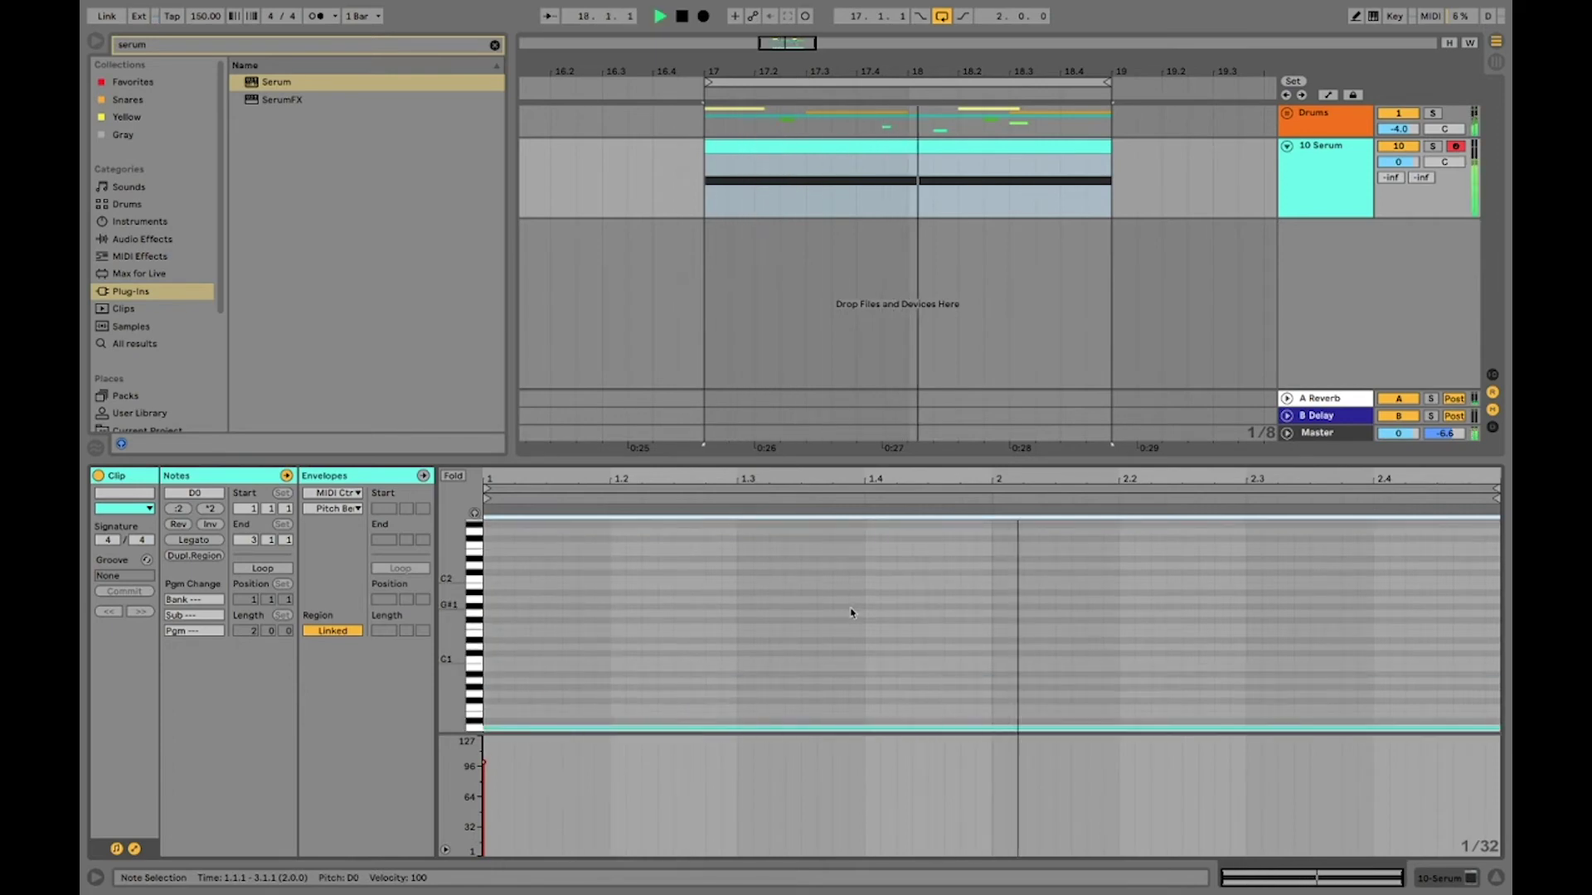
key(space)
- Reopen Serum, enable oscillator B, load the FM_Sin_Oct01 wavetable from Nightmares Wavetables, and start playback
click(1331, 165)
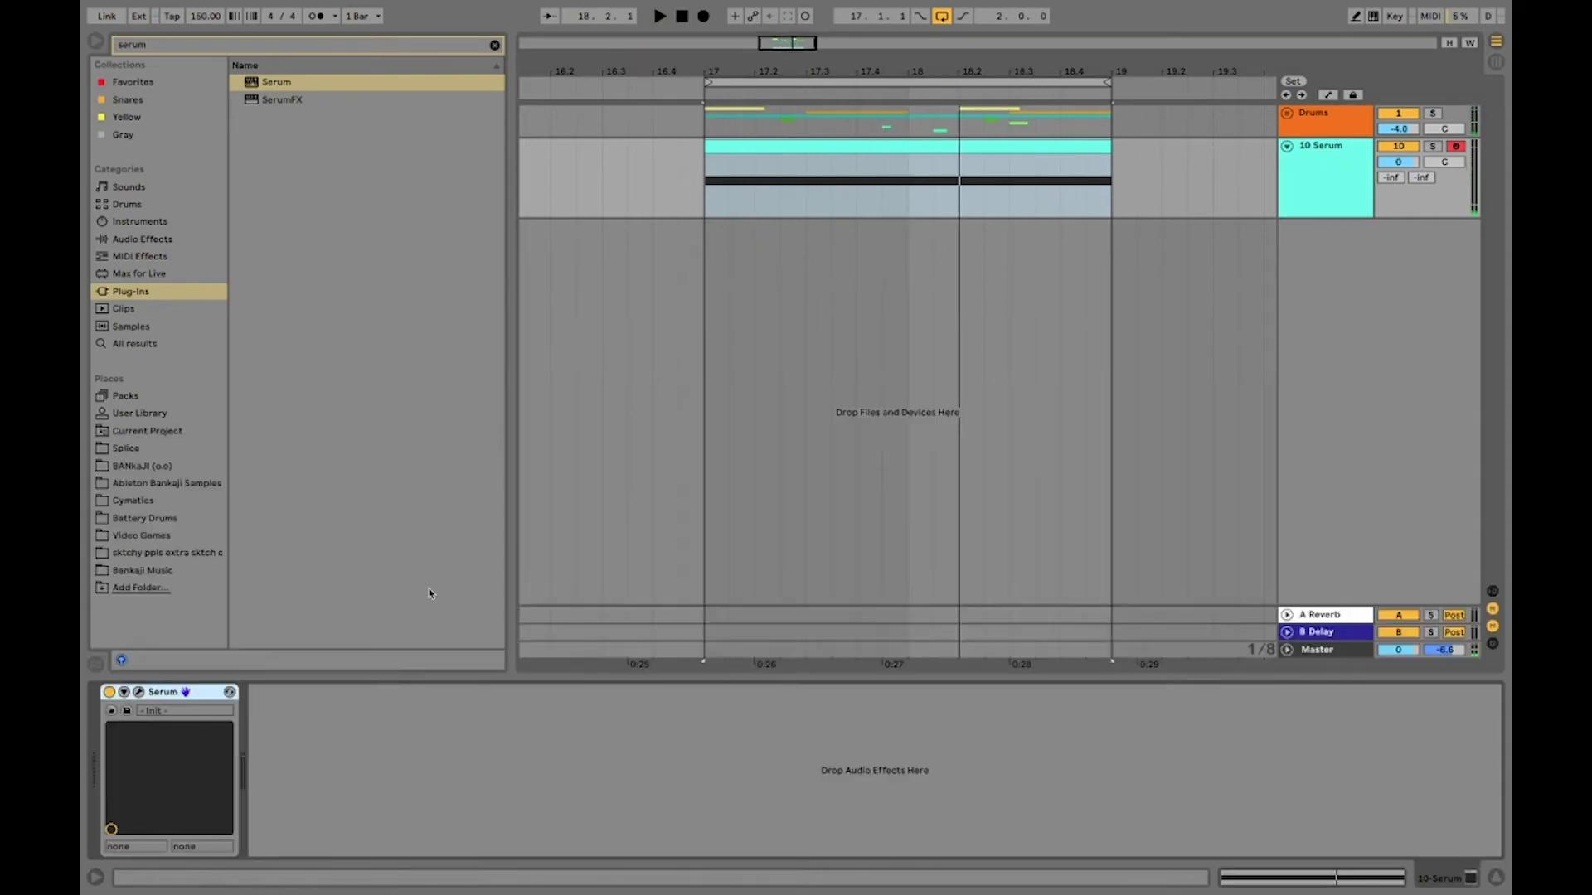
click(138, 691)
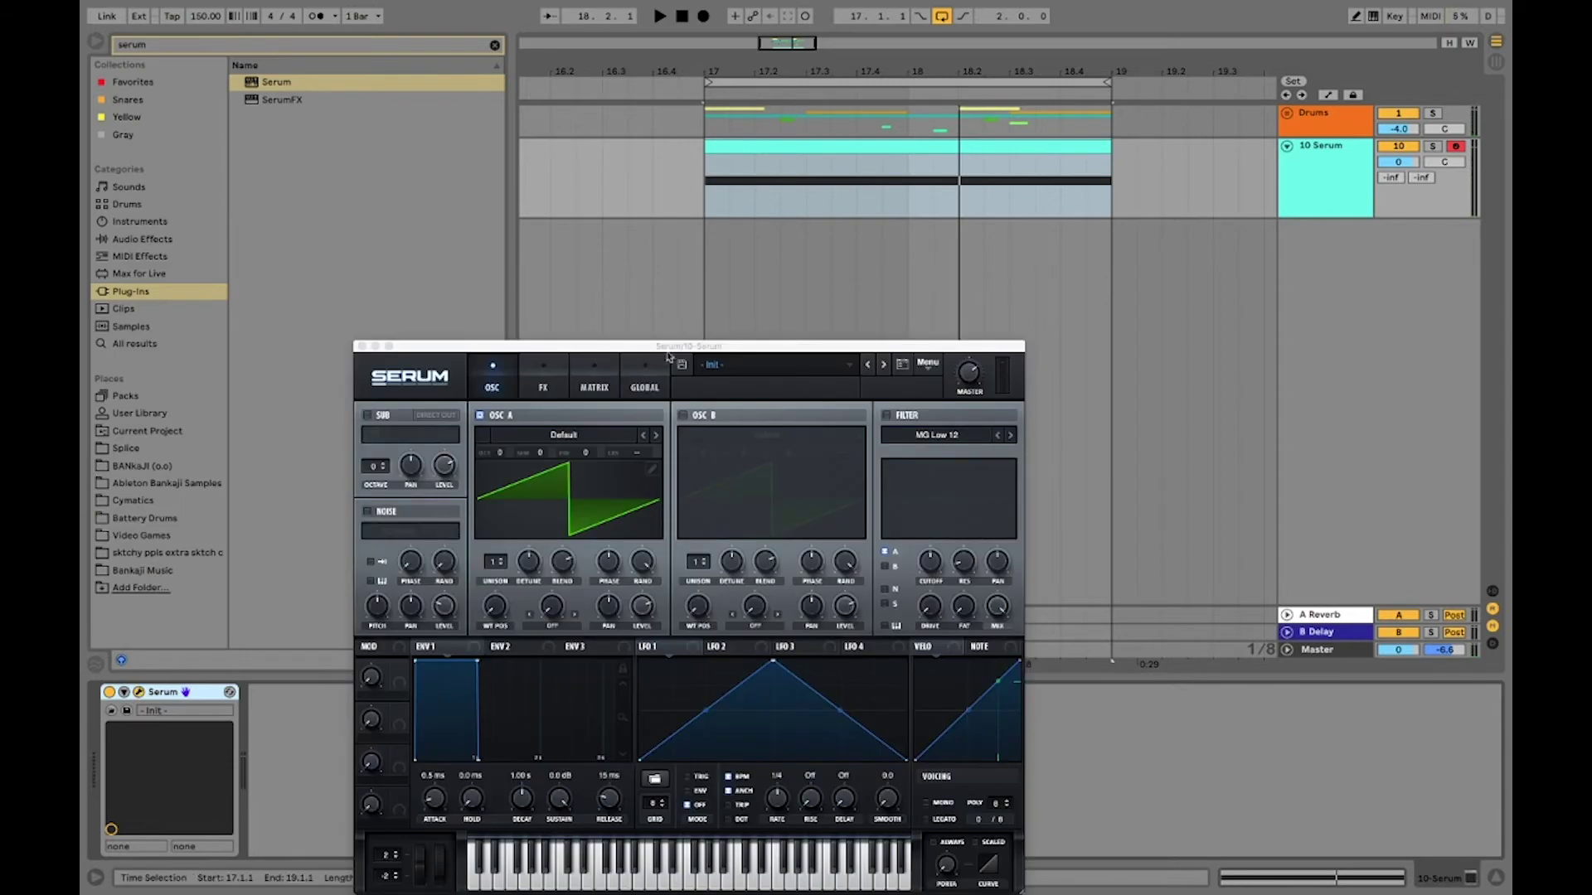
click(734, 263)
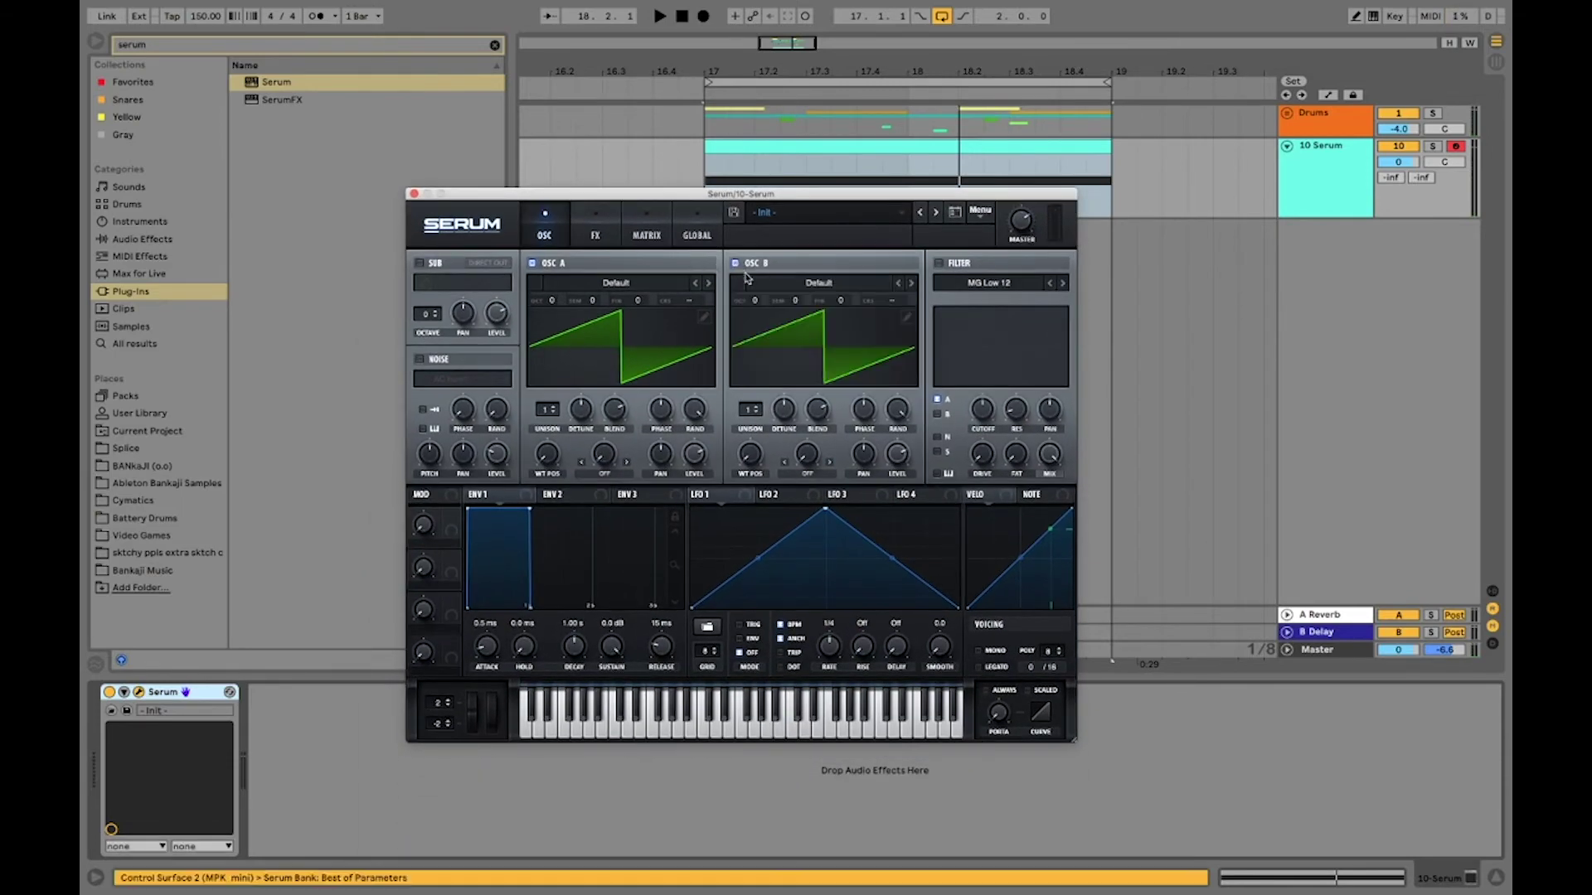
click(860, 283)
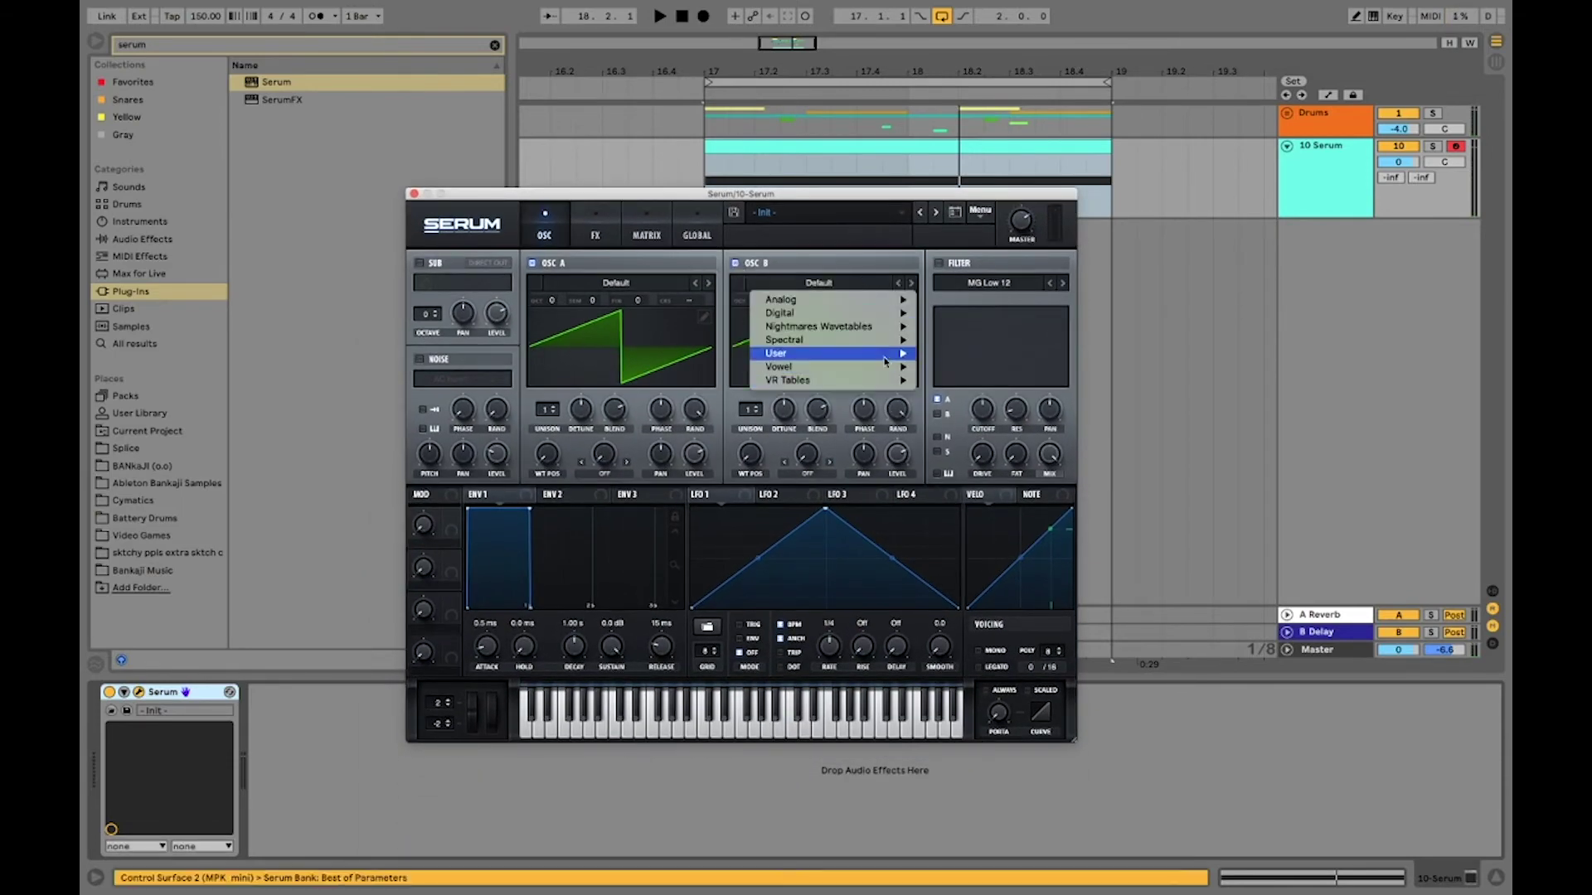
mouse_move(886, 361)
mouse_move(883, 326)
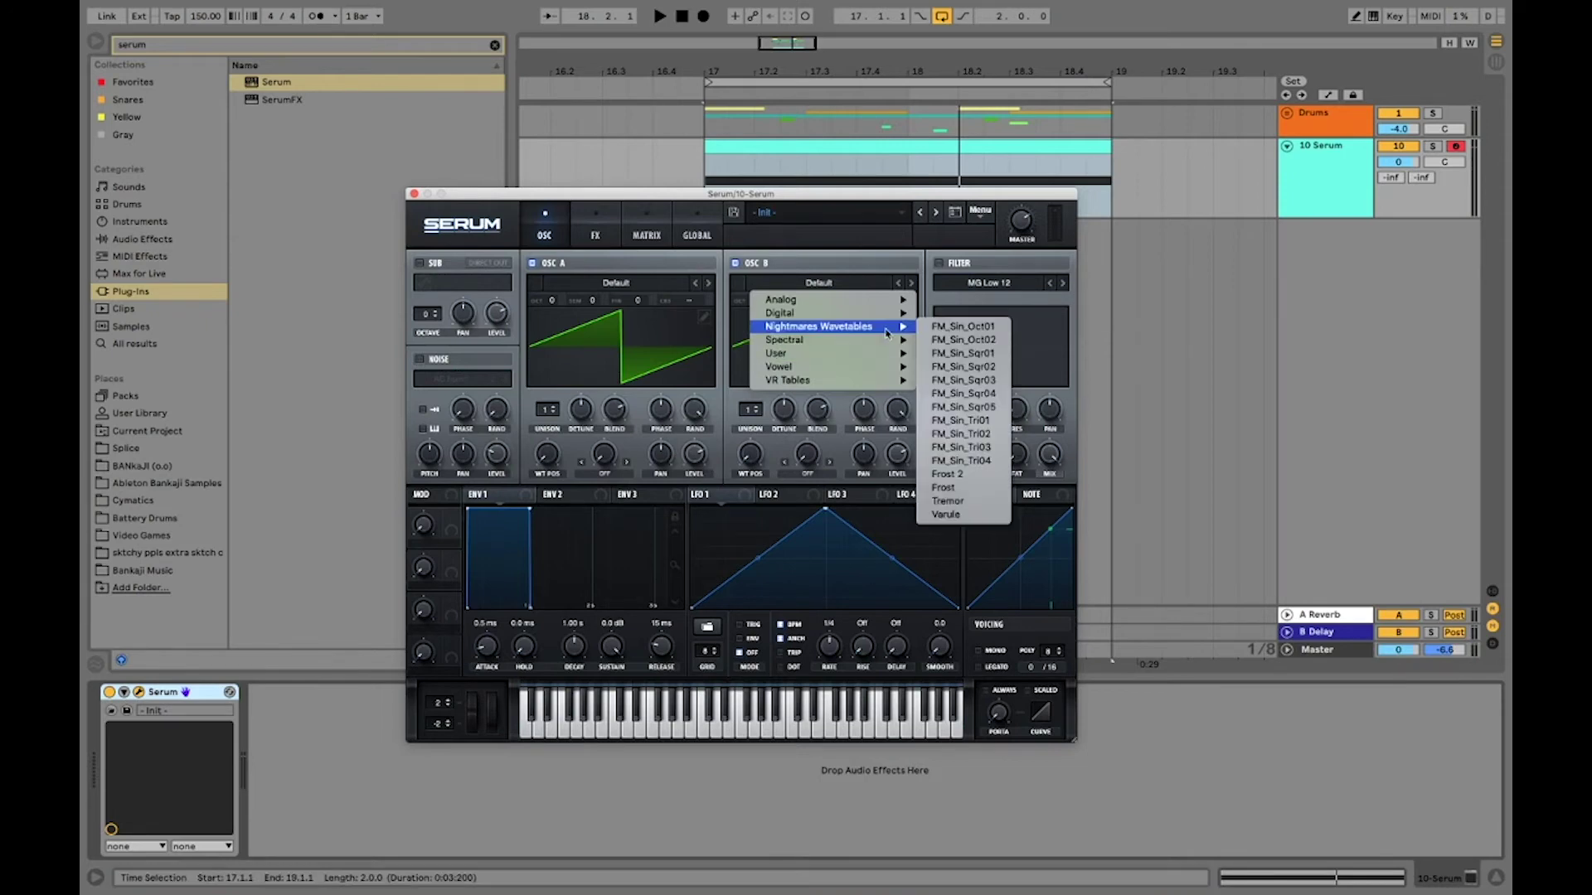
click(954, 325)
key(space)
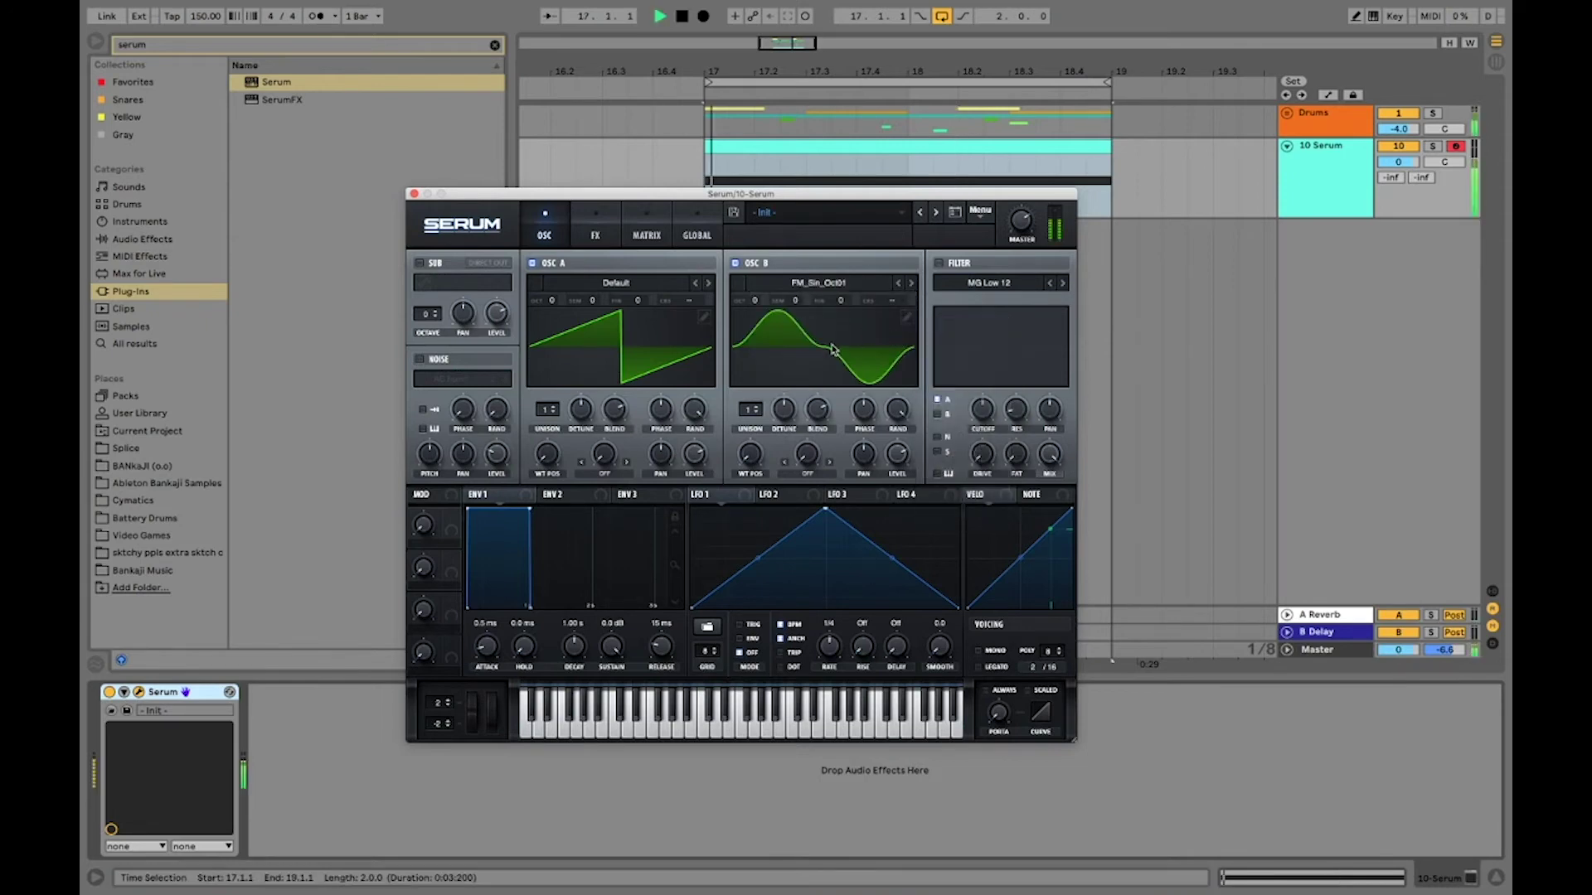
- Raise oscillator B's wavetable position, stop playback, and set oscillator A's warp mode to FM (from B)
drag(749, 454, 757, 416)
key(space)
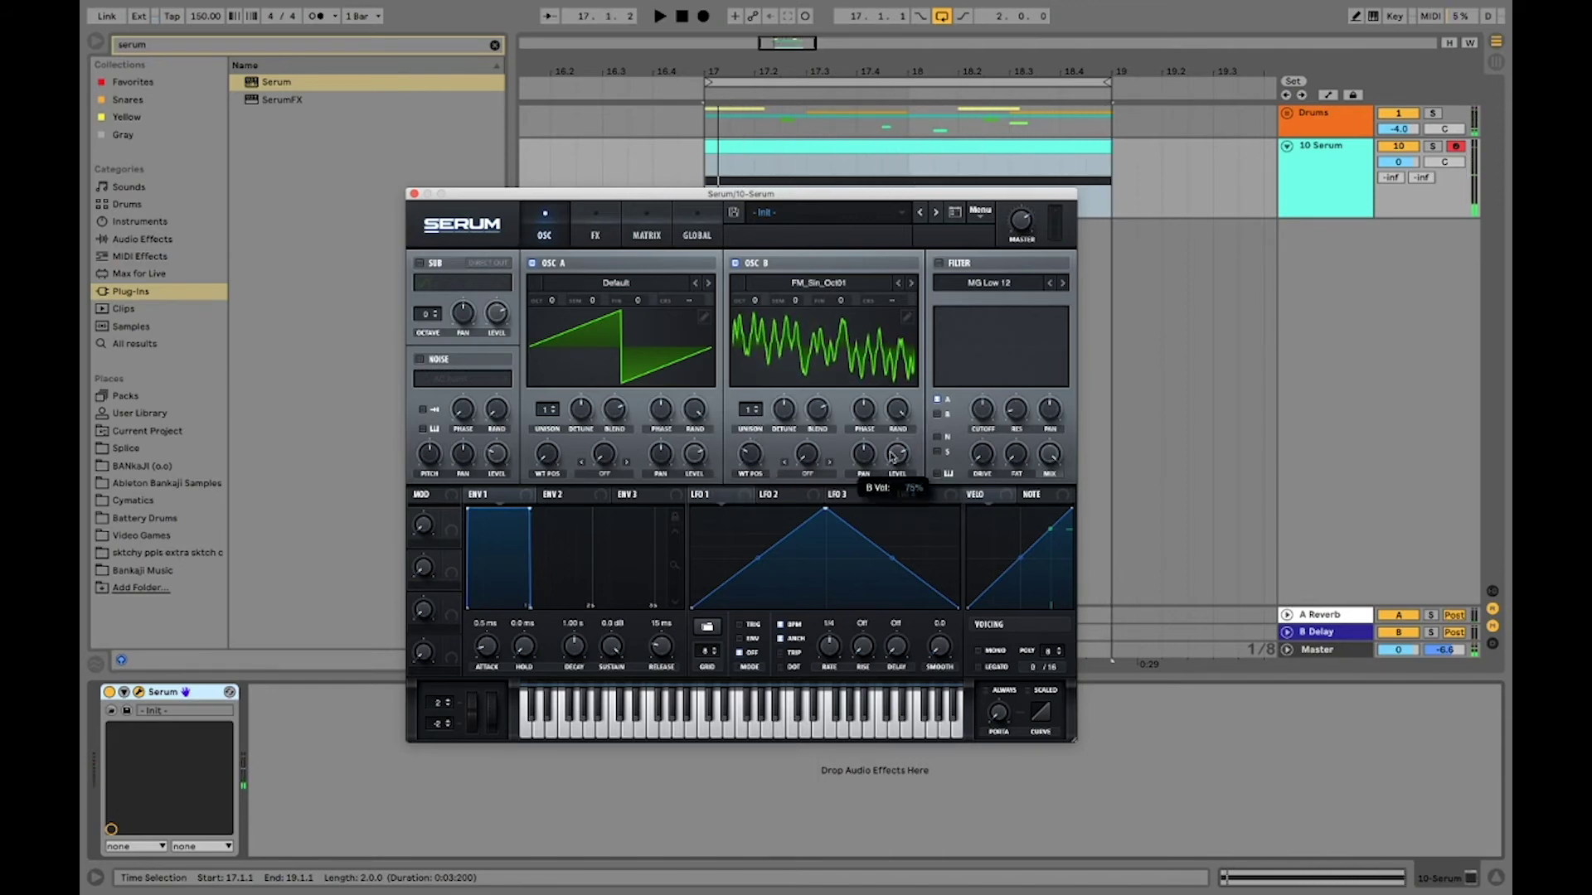
click(606, 466)
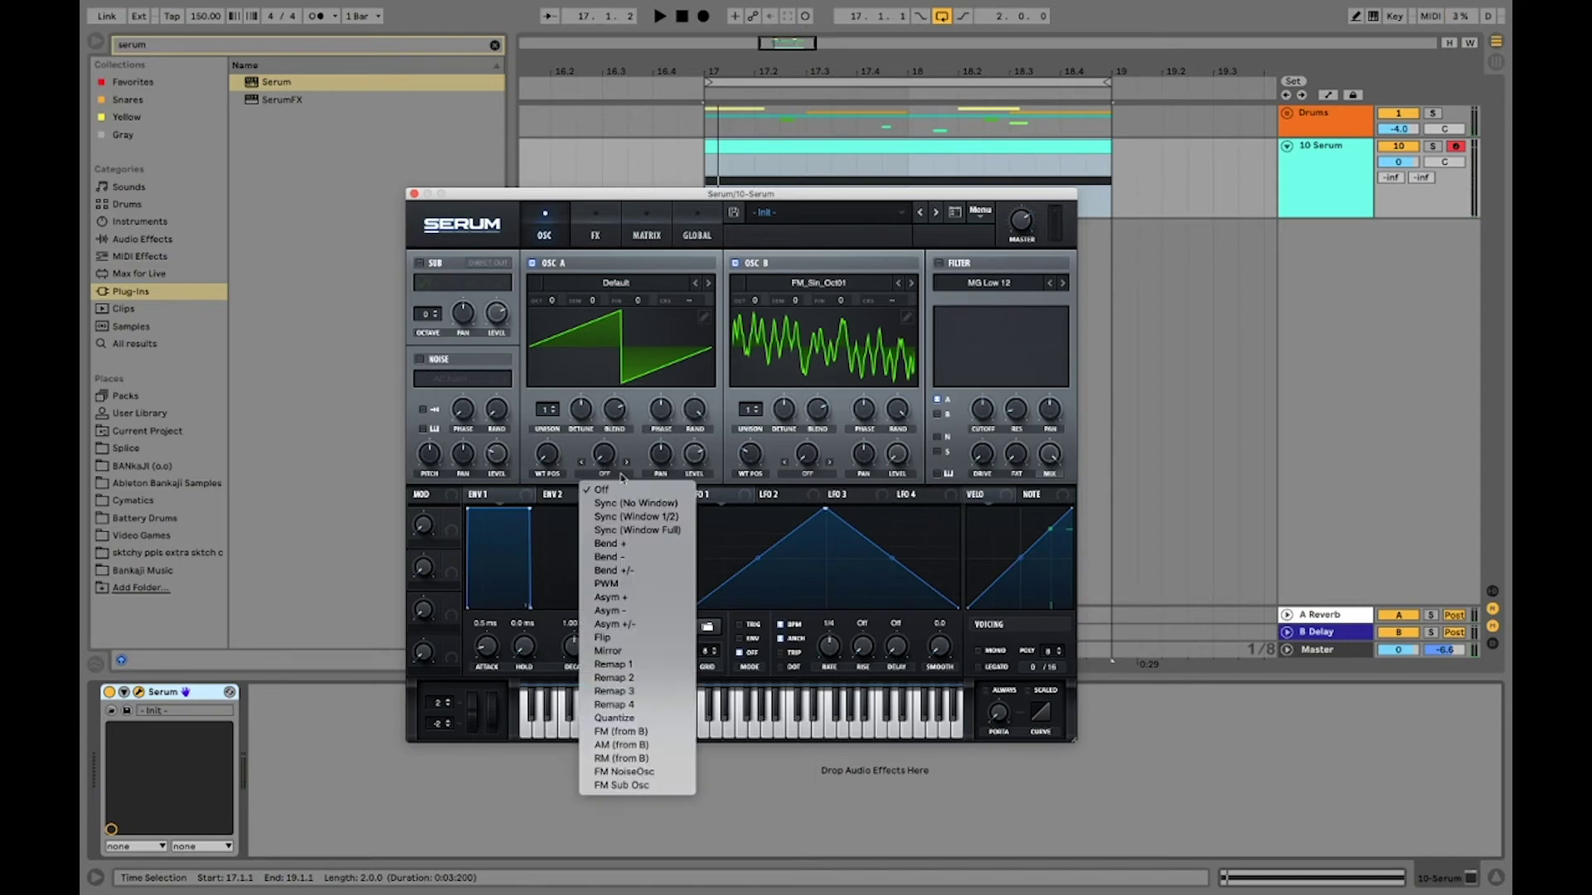
click(644, 733)
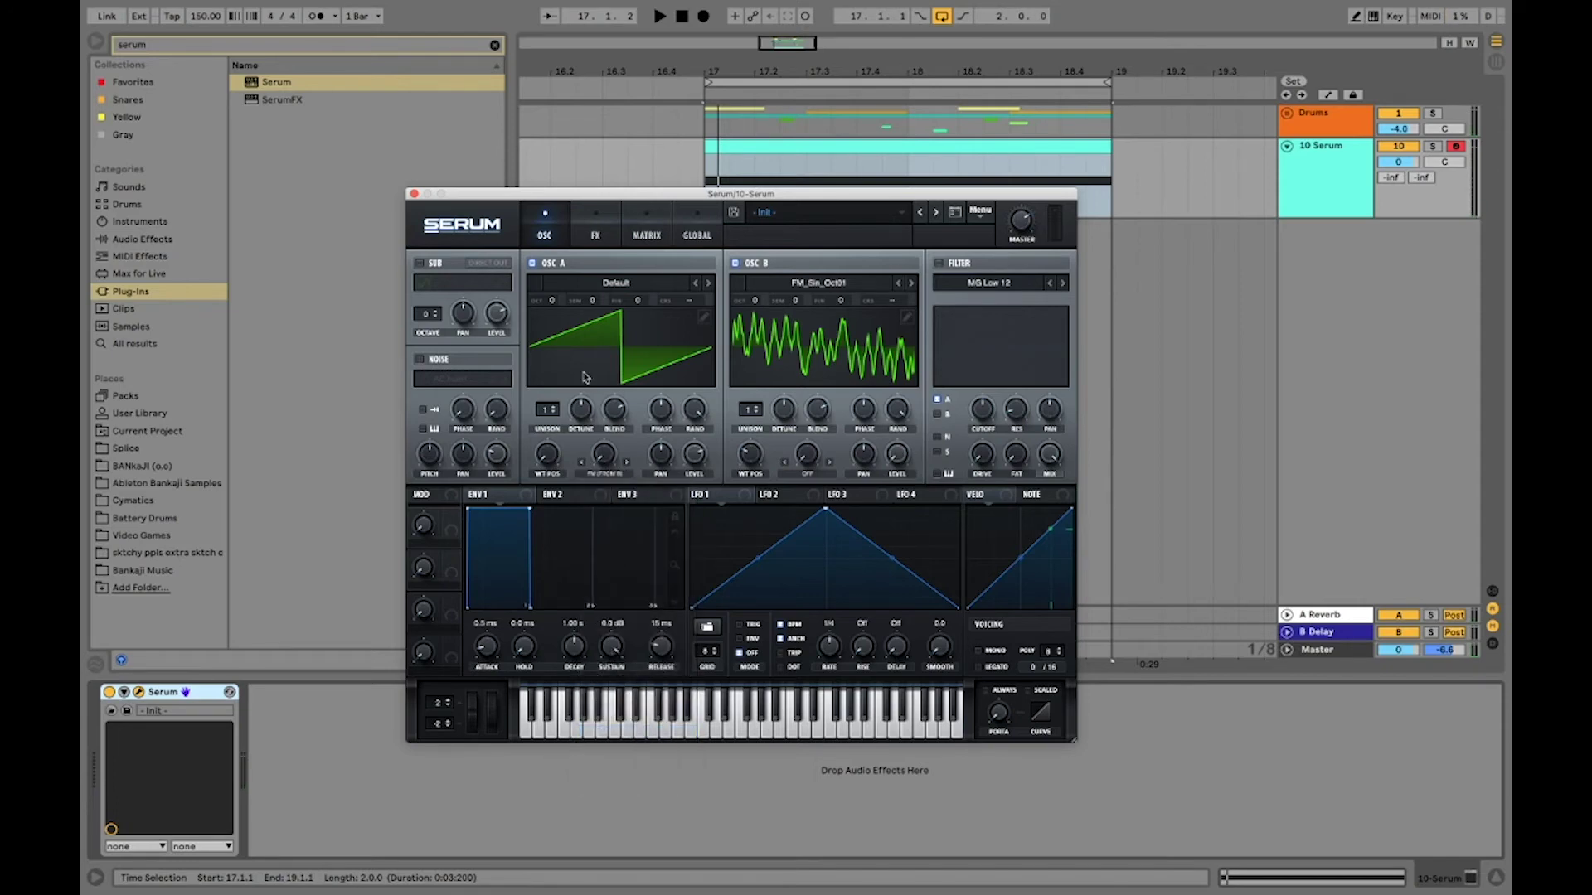
- Load the Misfits wavetable from Digital in oscillator A and raise its wavetable position and FM amount during playback
click(660, 284)
mouse_move(666, 315)
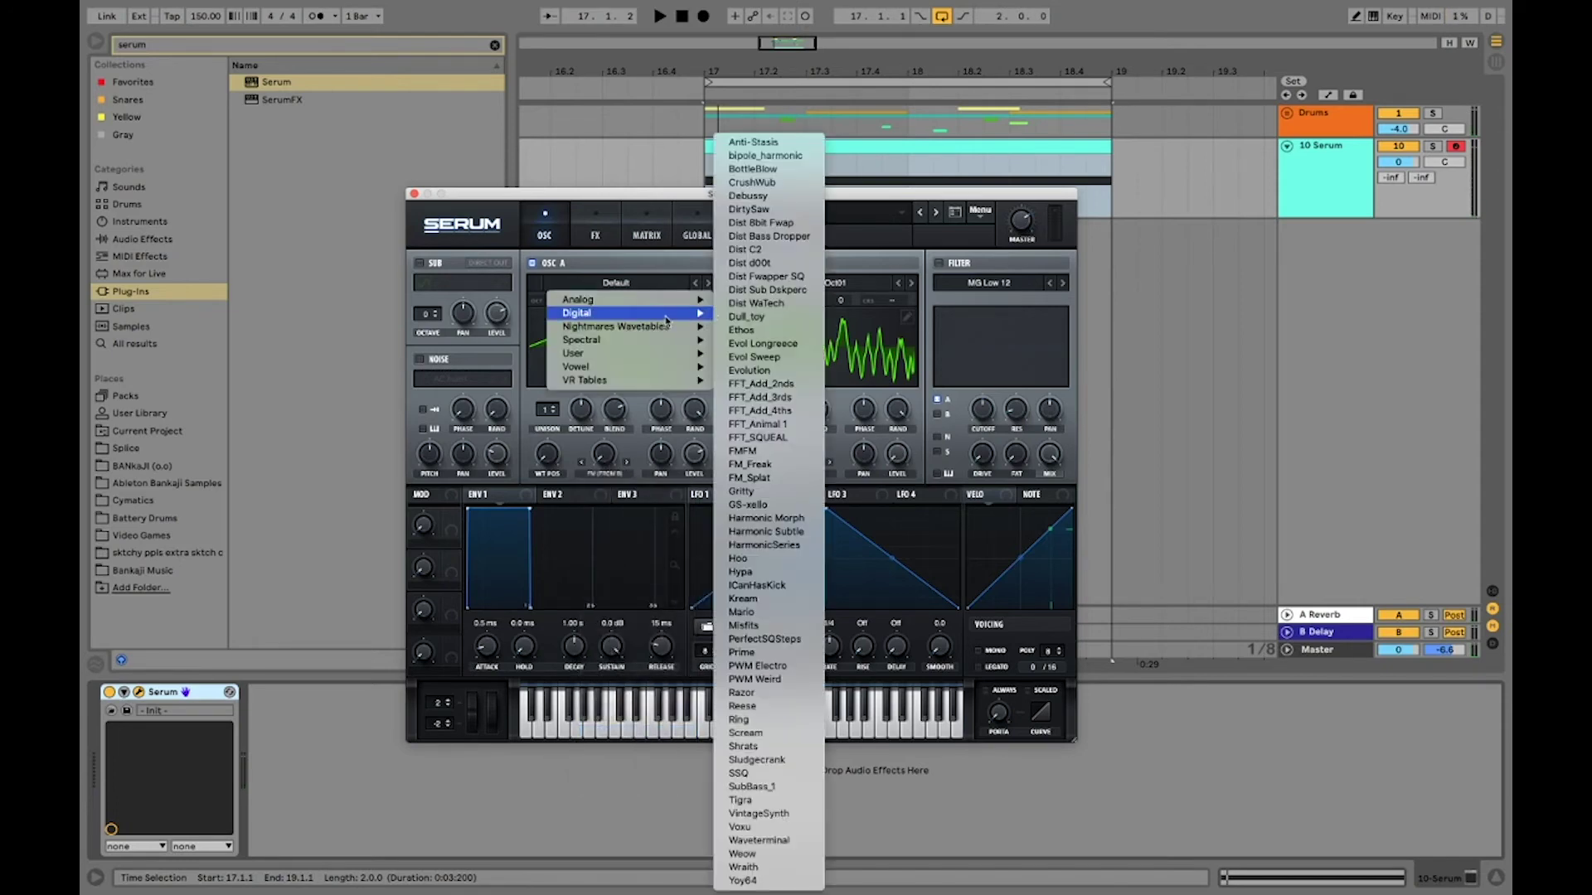
click(784, 628)
key(space)
drag(547, 453, 569, 396)
drag(603, 453, 617, 410)
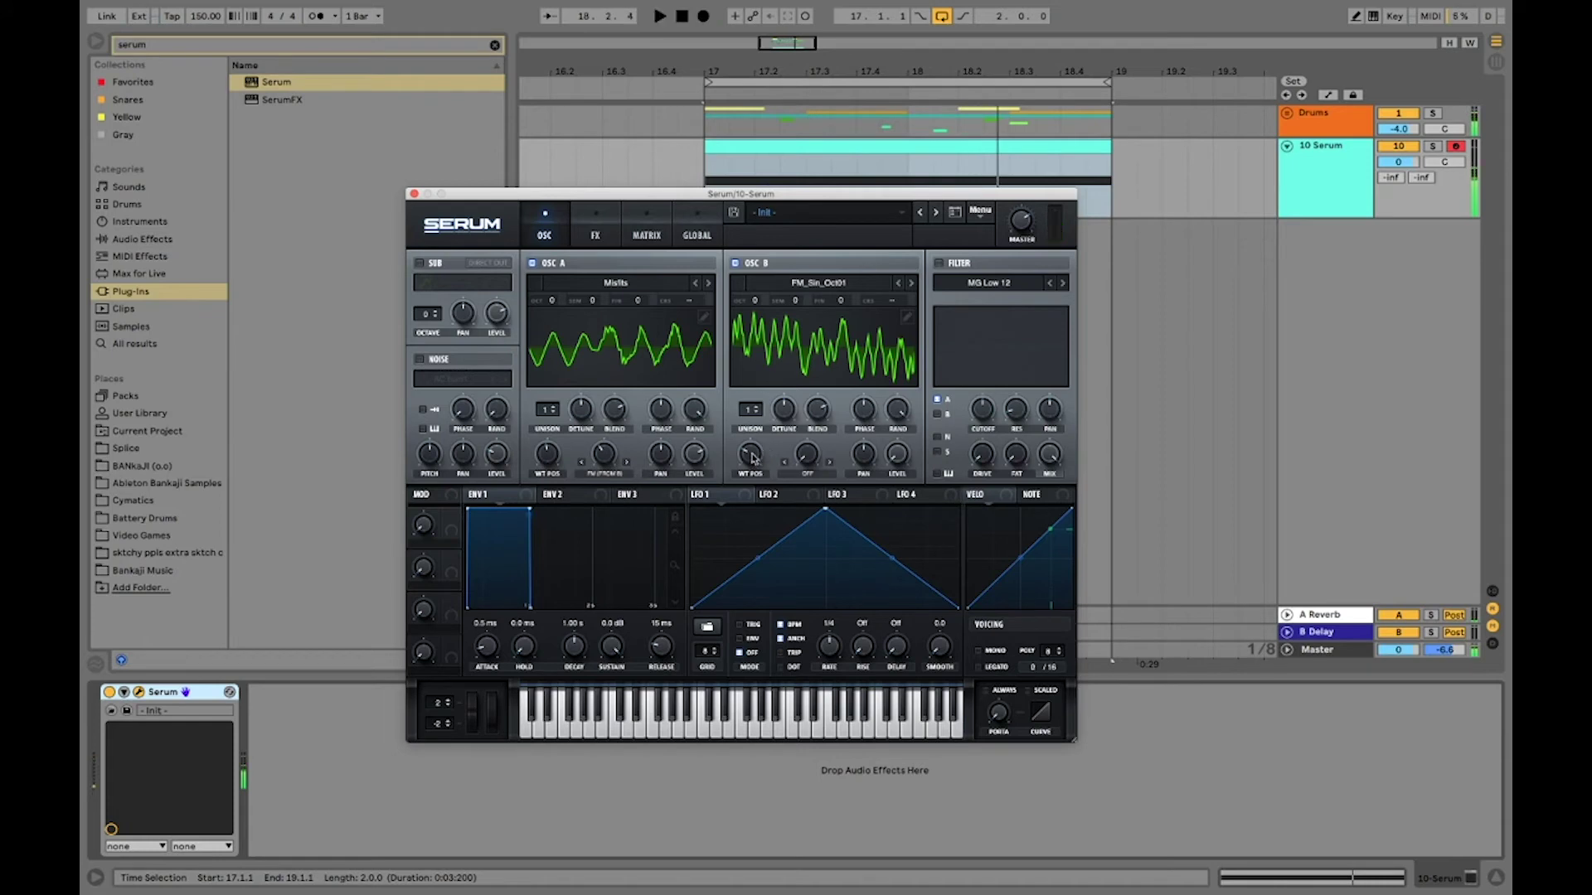
- Assign LFO 1 to oscillator B's wavetable position and audition its FM_Sin_Sqr wavetables up to FM_Sin_Sqr03
mouse_move(750, 454)
mouse_down()
mouse_move(761, 421)
mouse_move(760, 500)
mouse_move(760, 458)
mouse_move(737, 473)
mouse_up()
key(space)
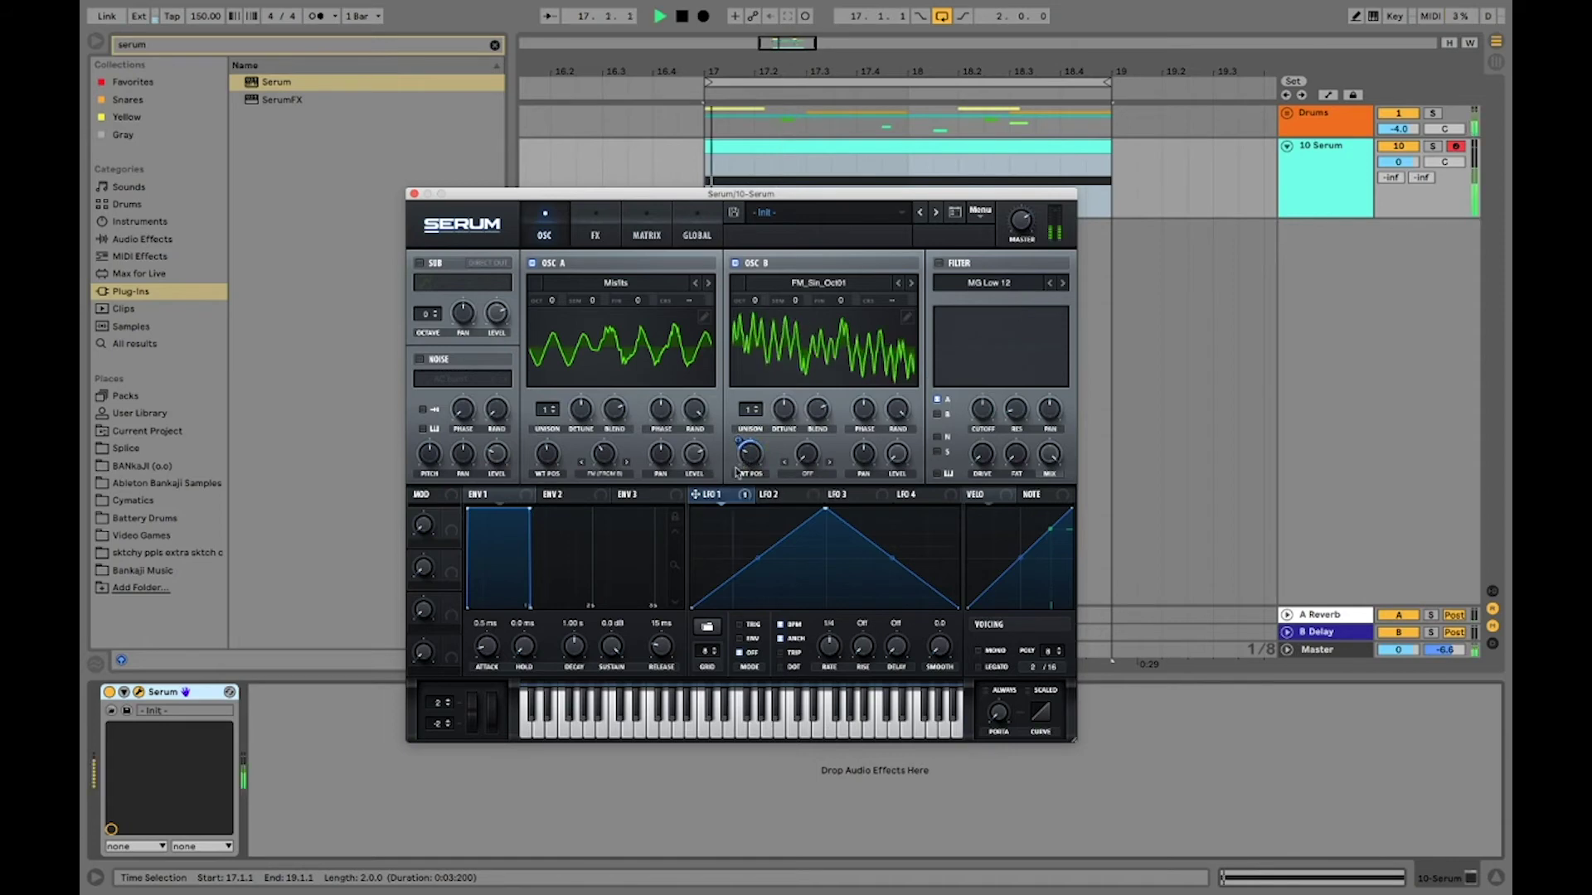
click(912, 284)
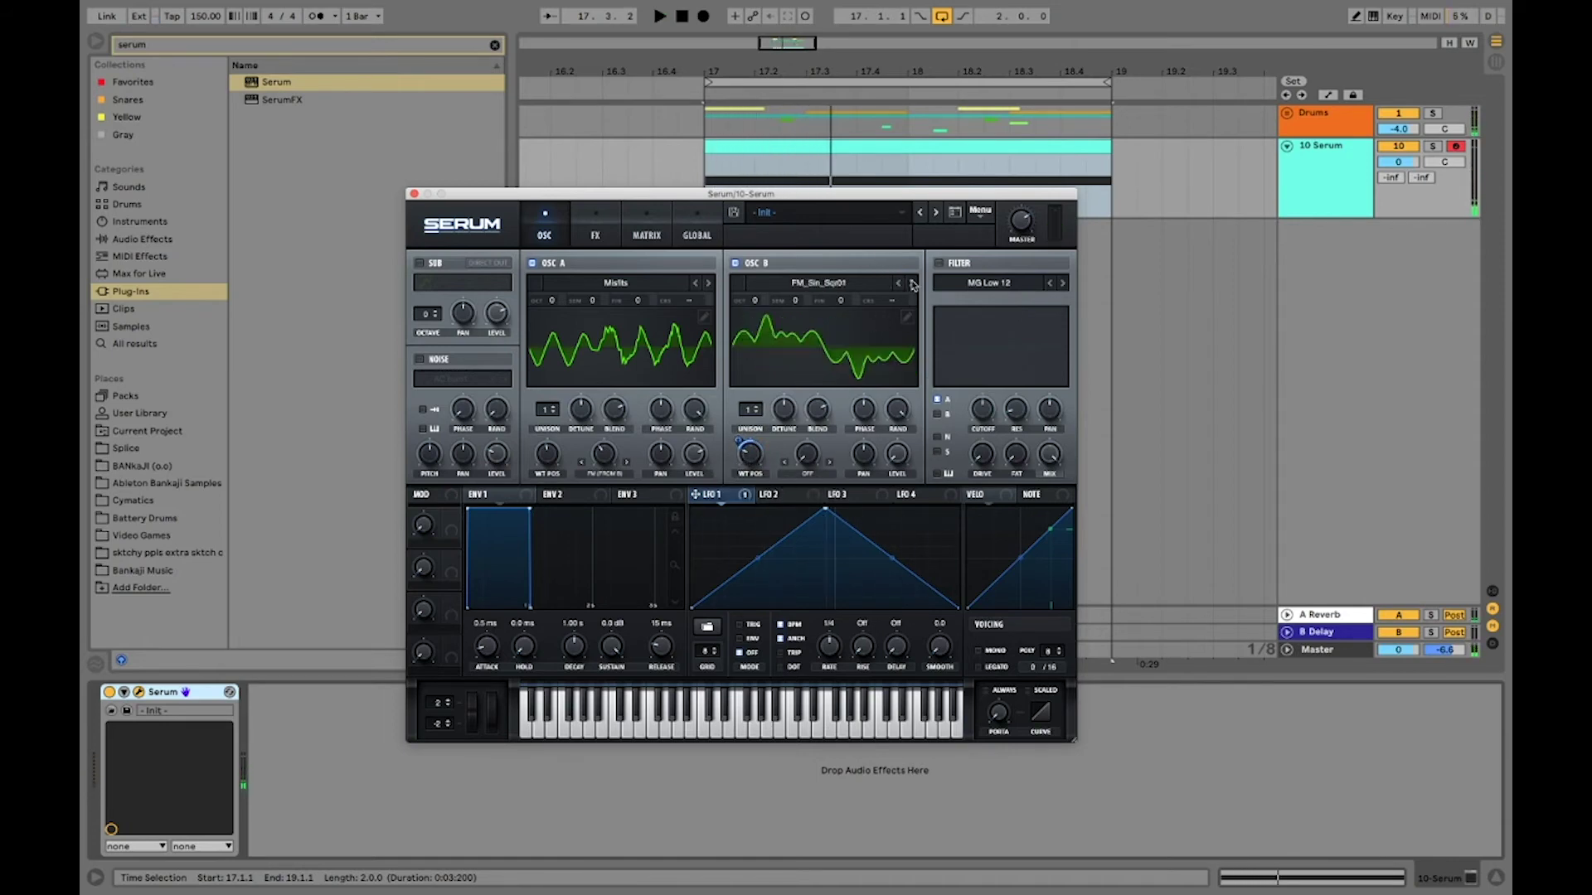
key(space)
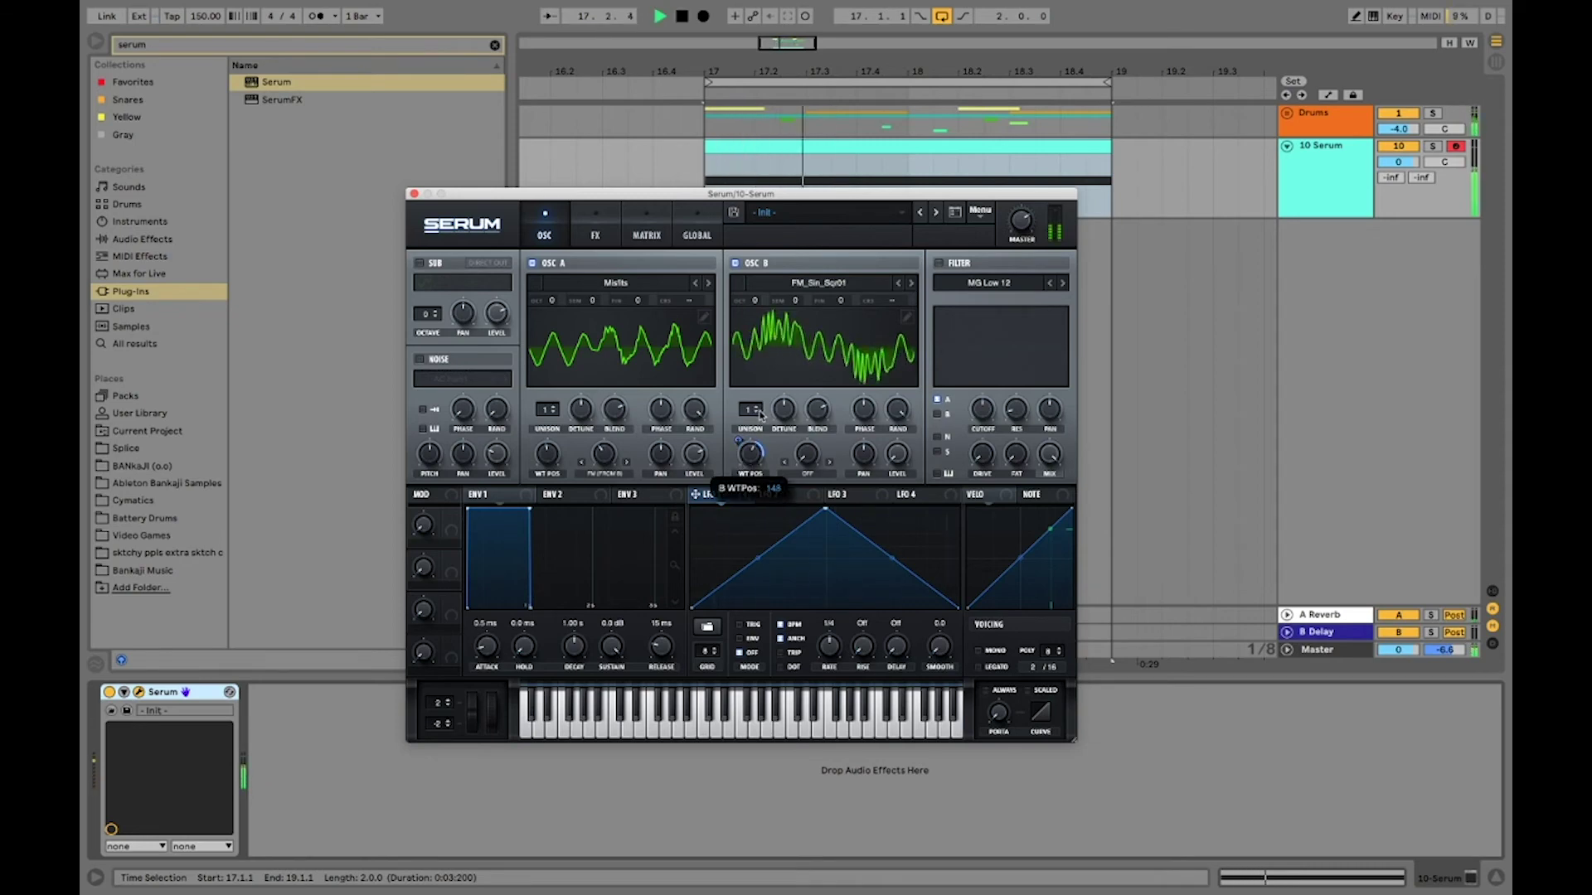
click(909, 284)
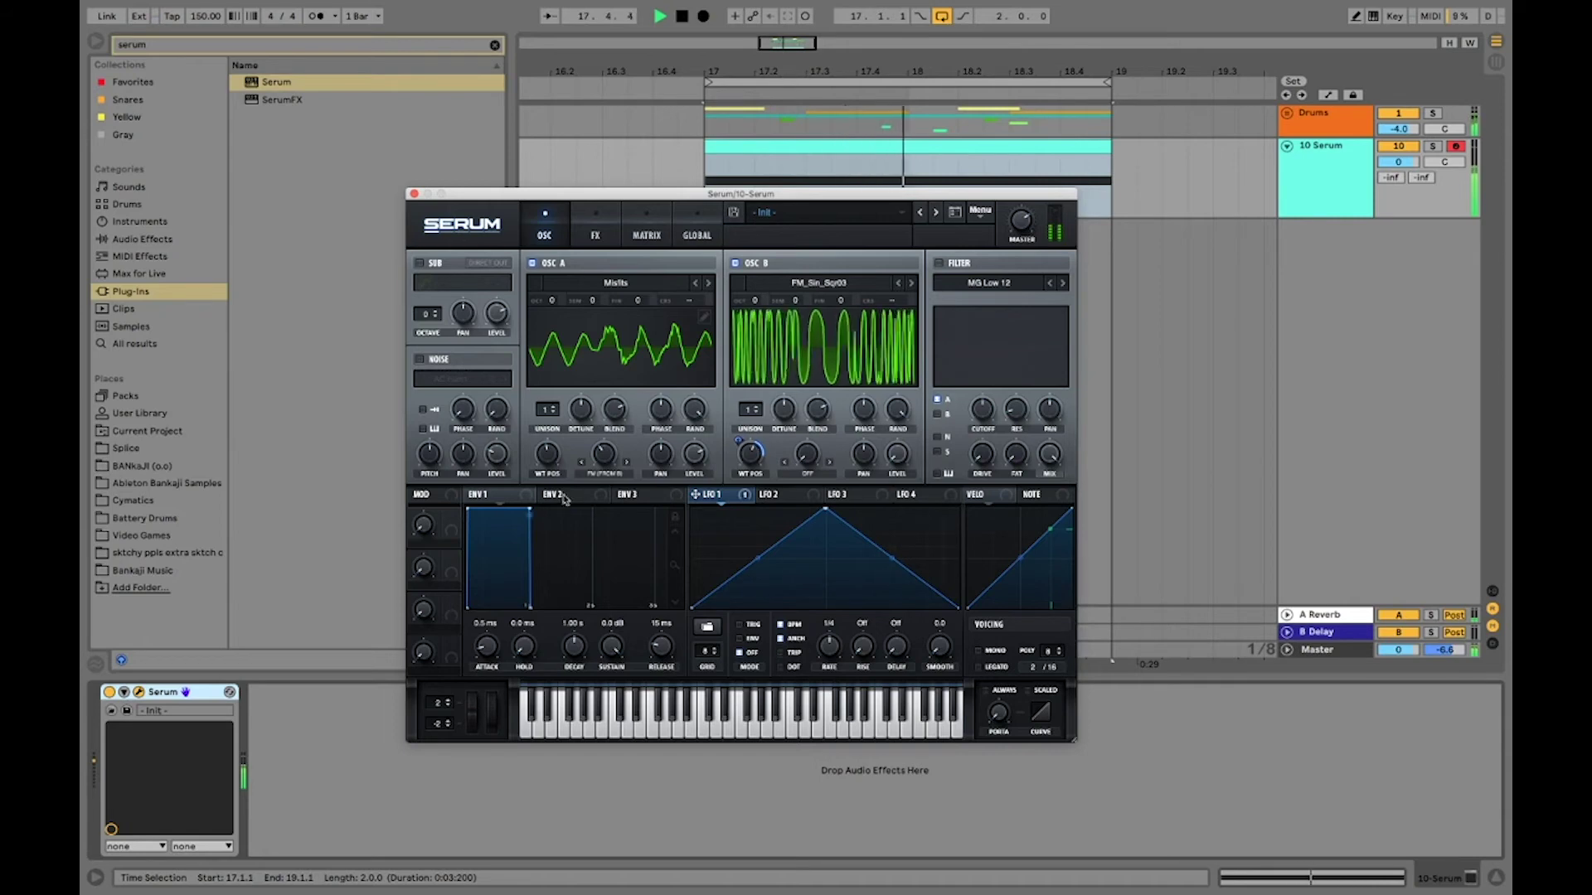
- Assign LFO 1 to oscillator A's wavetable position, change the LFO's rate, and restart playback
mouse_move(599, 475)
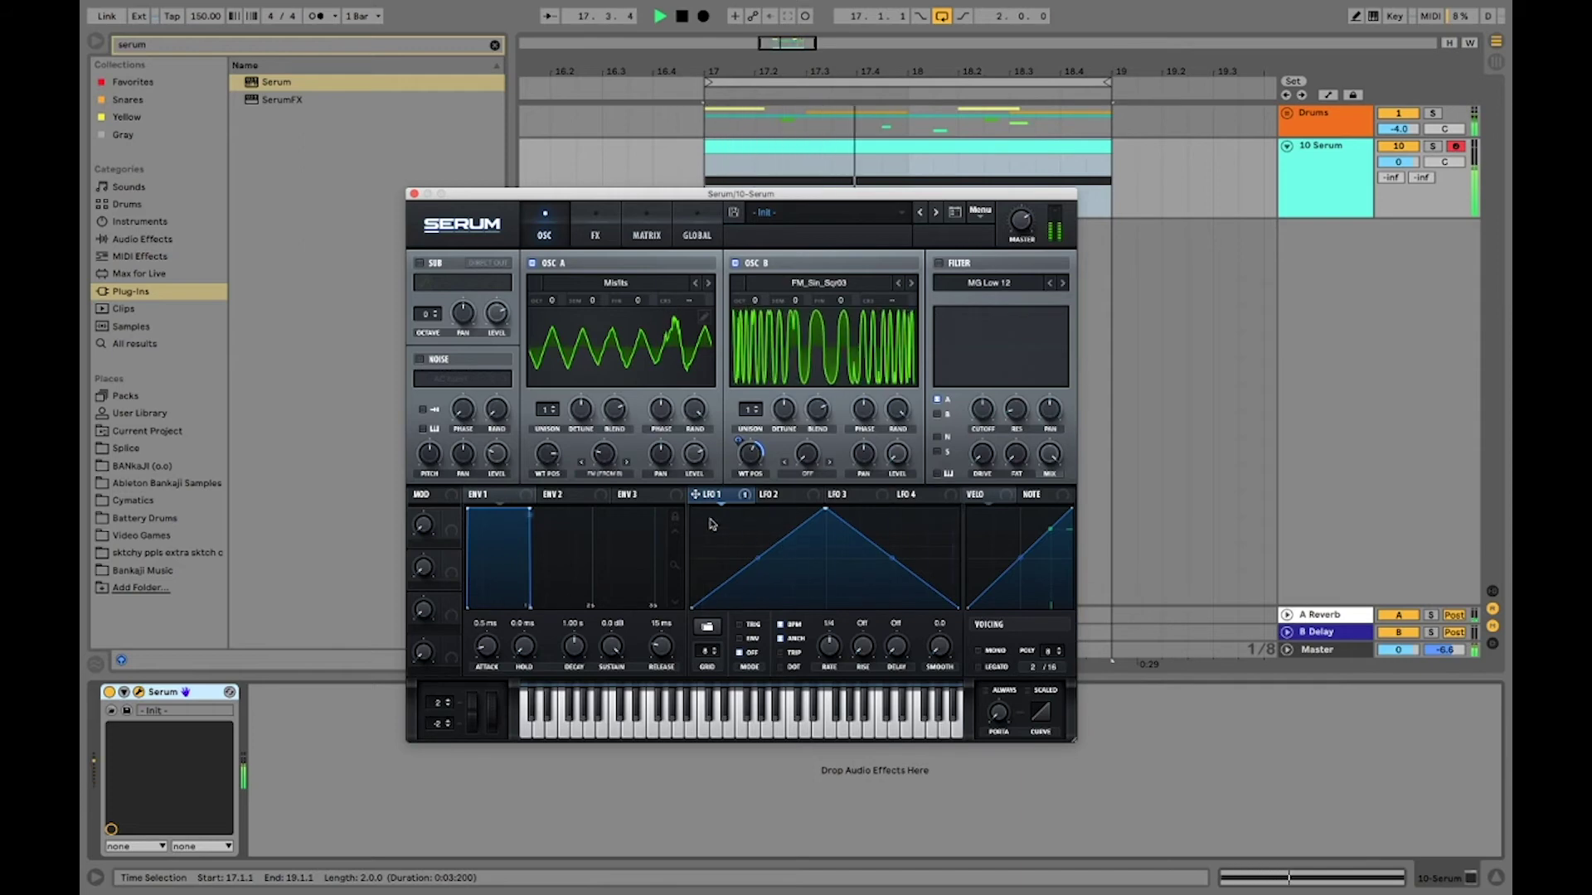
key(space)
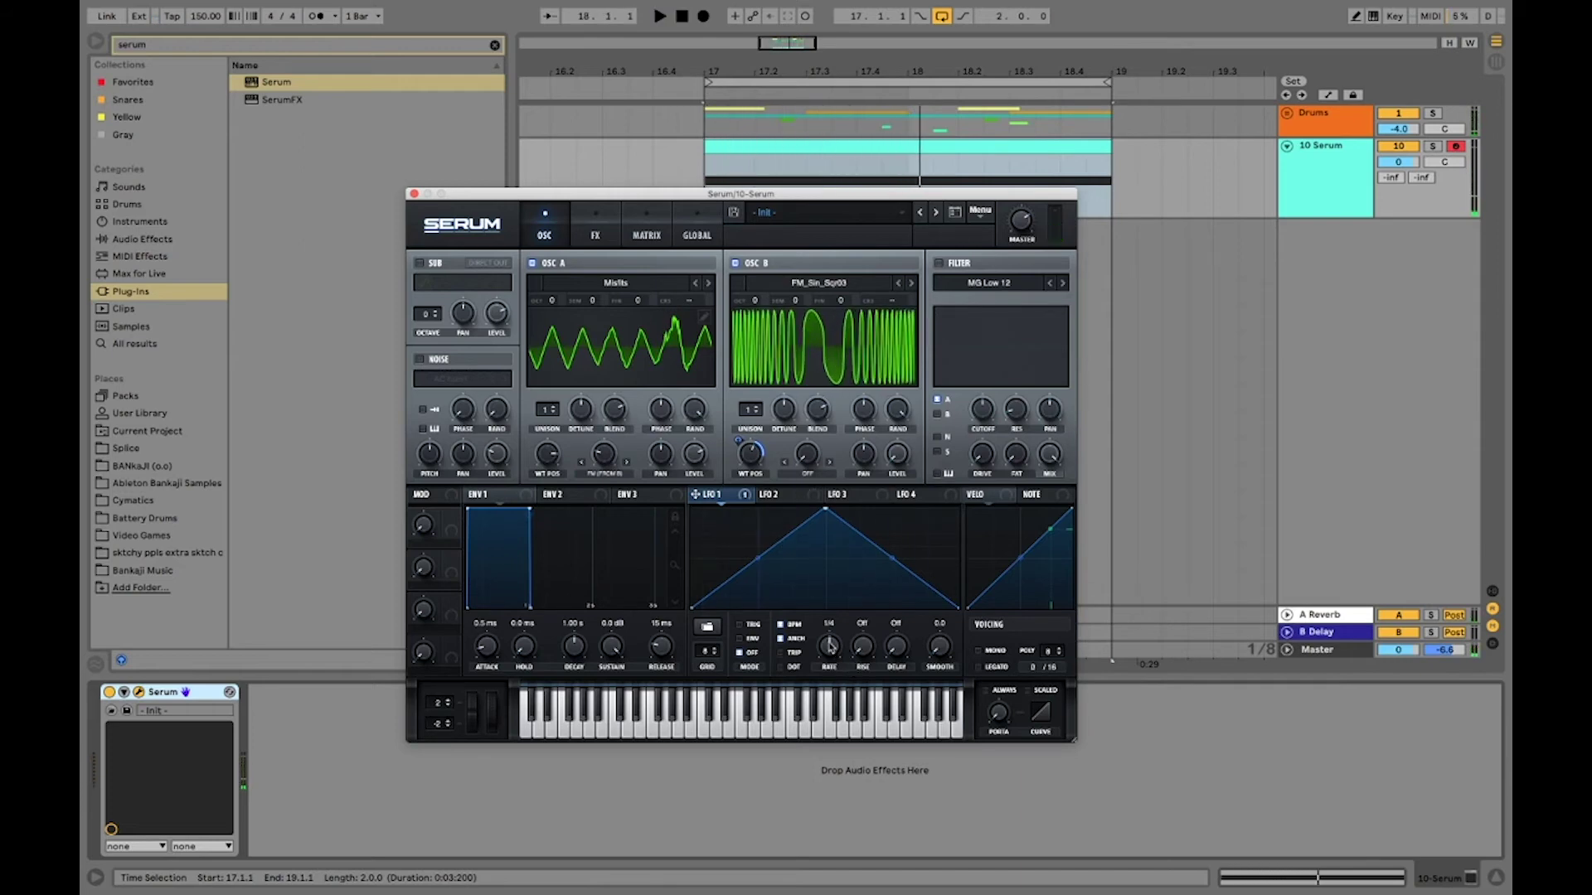
drag(688, 490, 540, 495)
key(space)
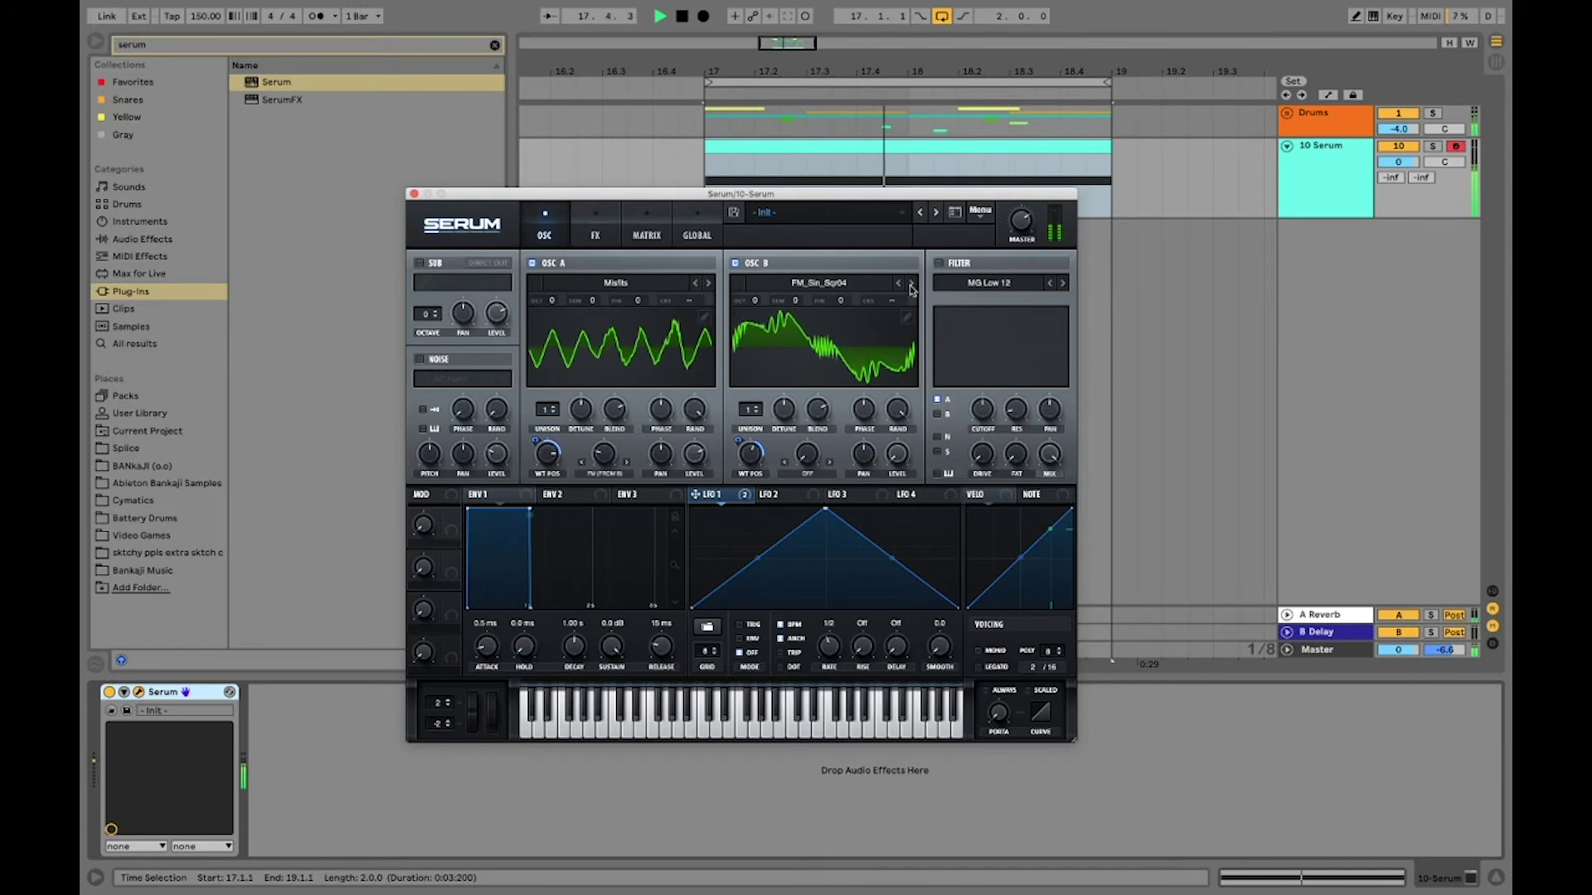
- Audition FM_Sin_Sqr05 in oscillator B with adjusted LFO 1 depth, and switch the wavetable to FM_Sin_Tri01
drag(750, 454, 790, 541)
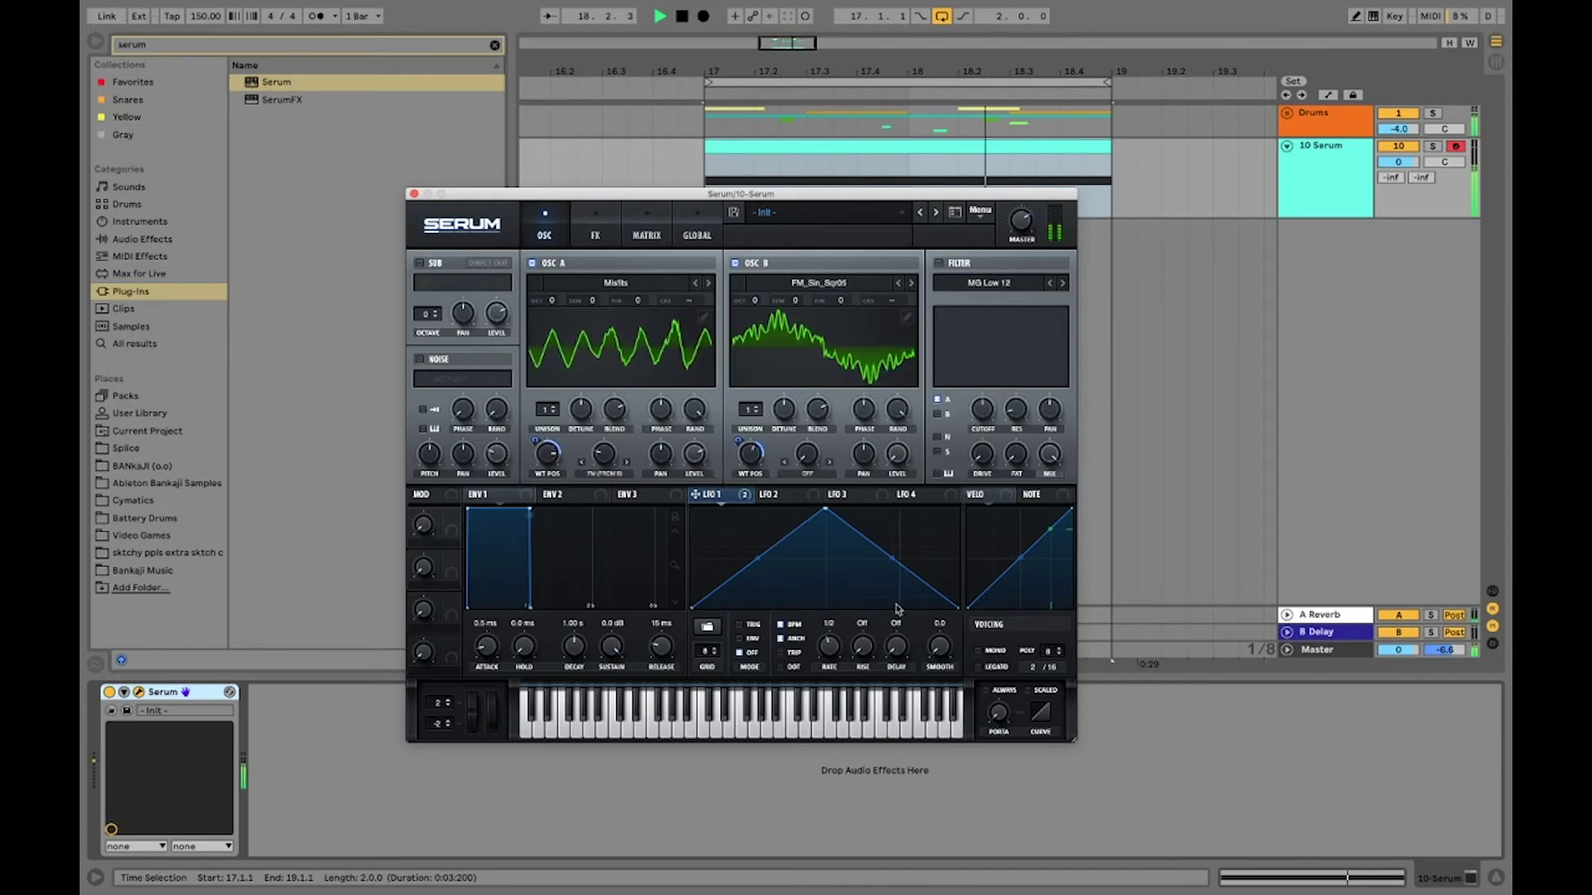
drag(748, 450, 740, 524)
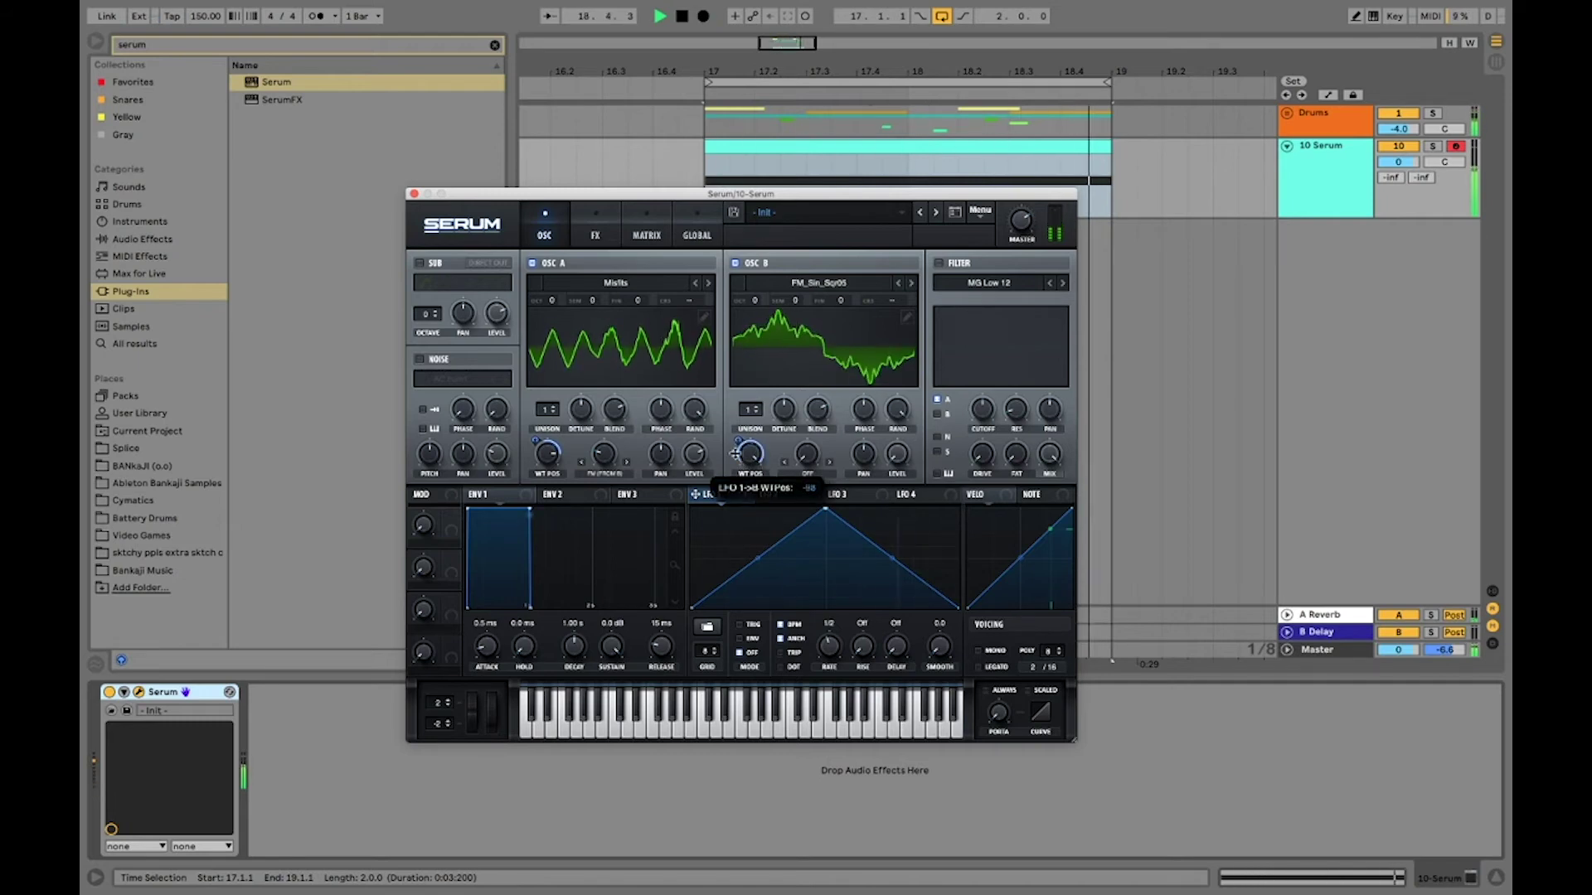
click(911, 284)
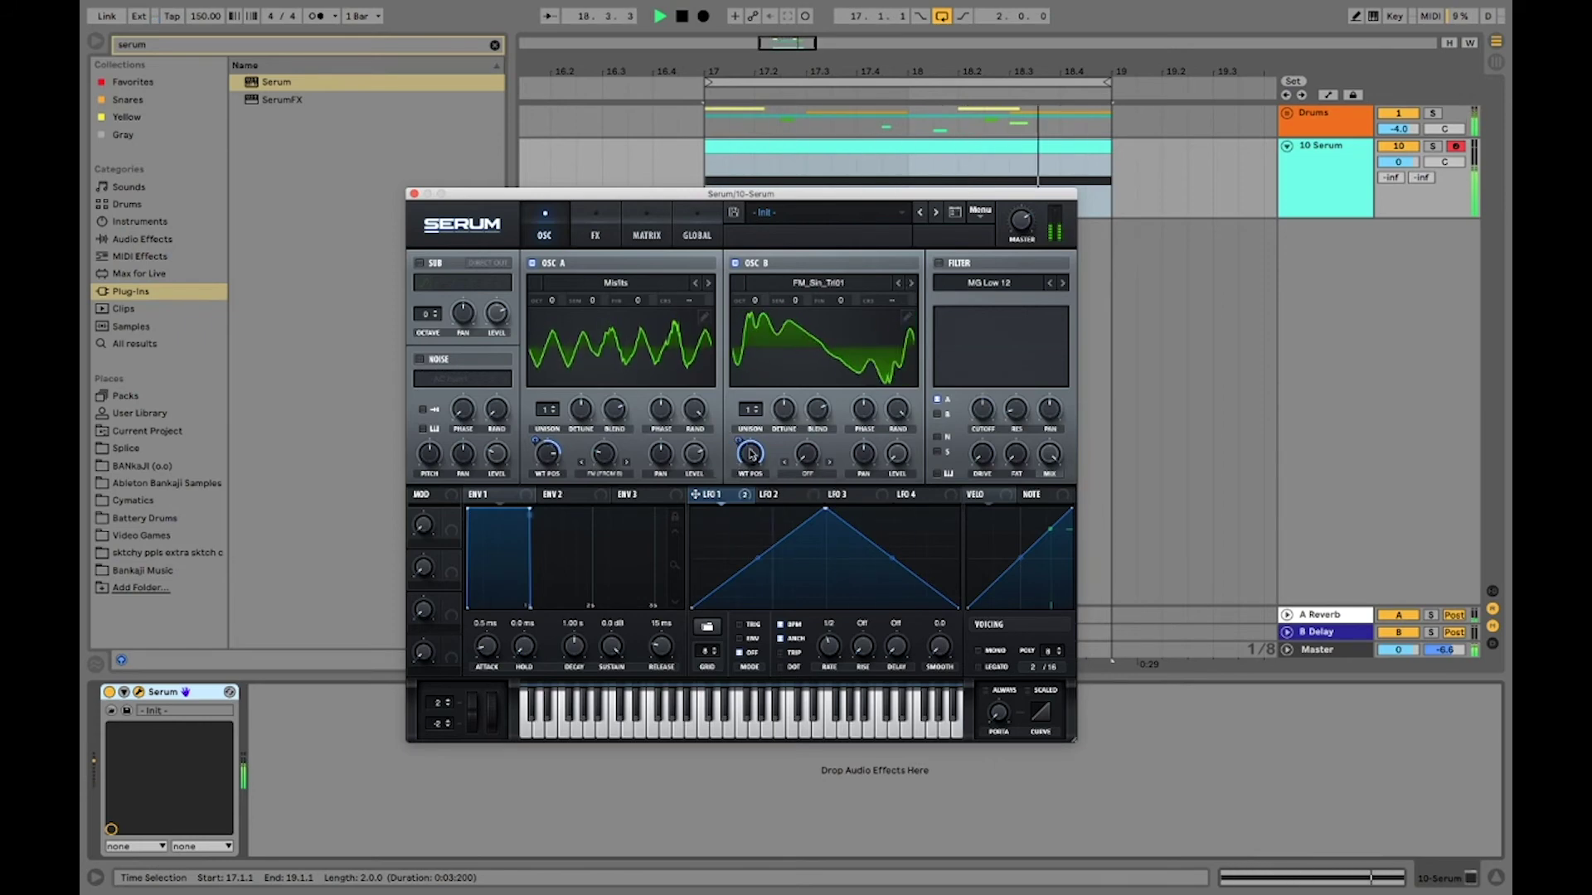
- Set LFO 1's depth on oscillator B's wavetable position to about -82 and fine-tune that position while auditioning
key(space)
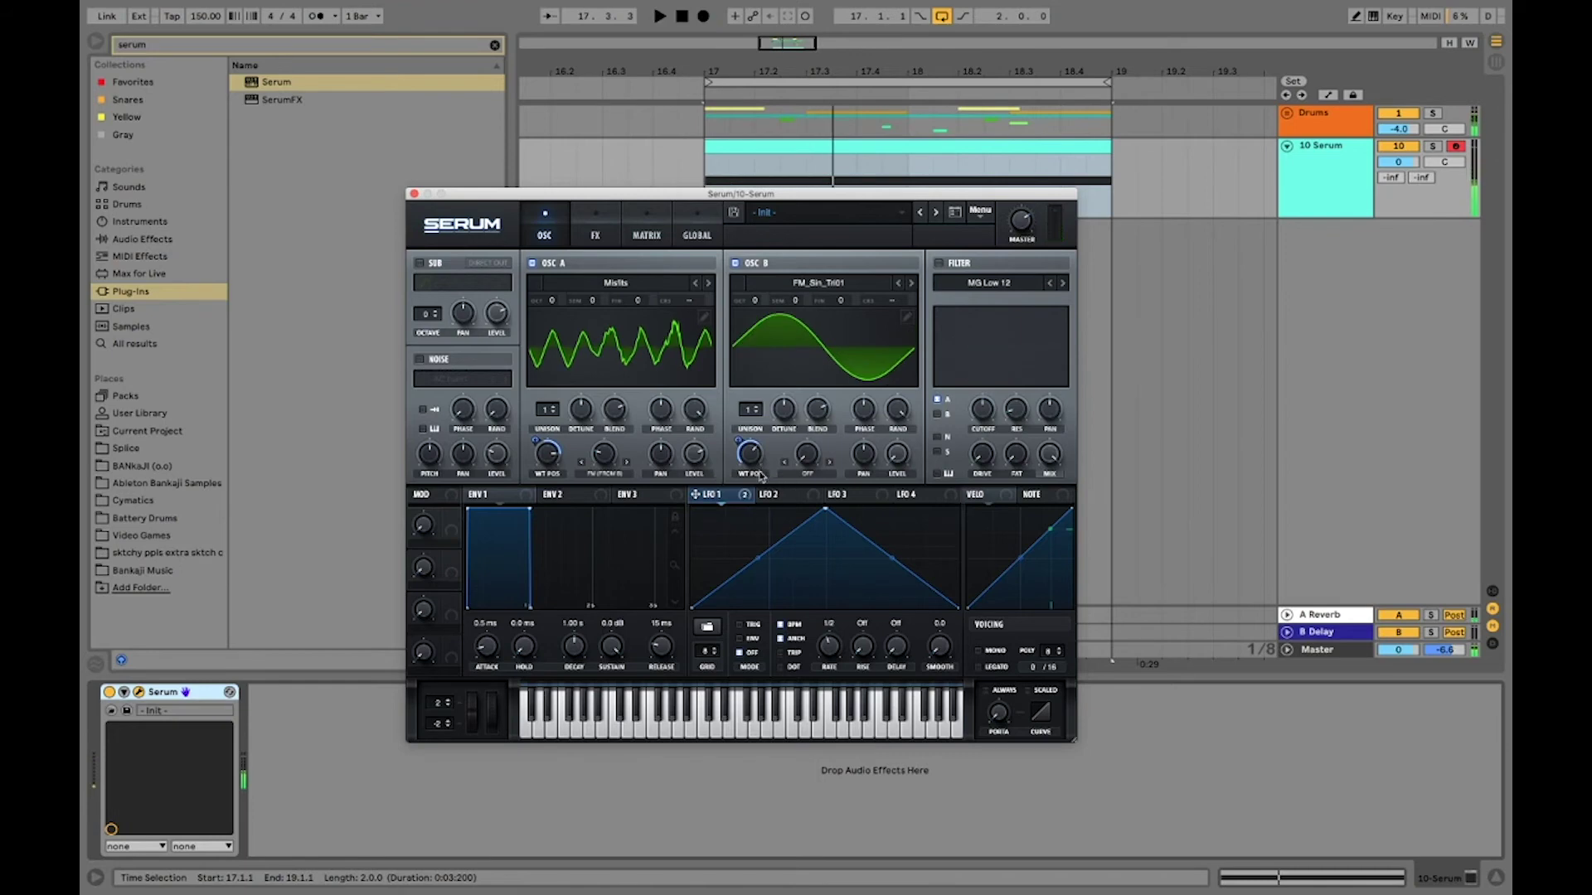
drag(749, 454, 750, 440)
drag(695, 494, 737, 445)
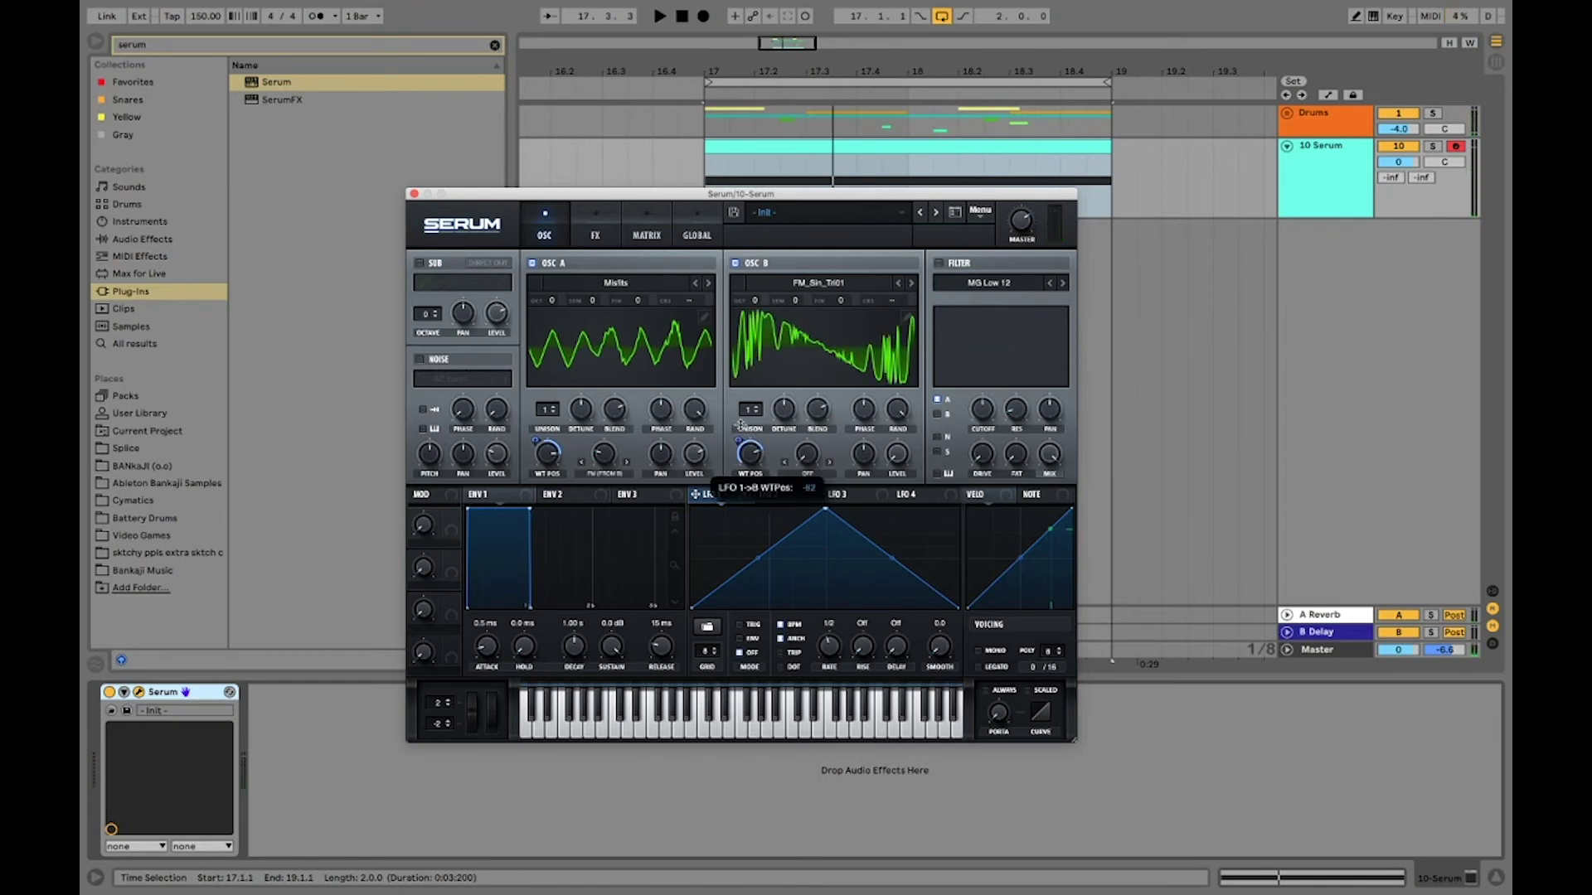
key(space)
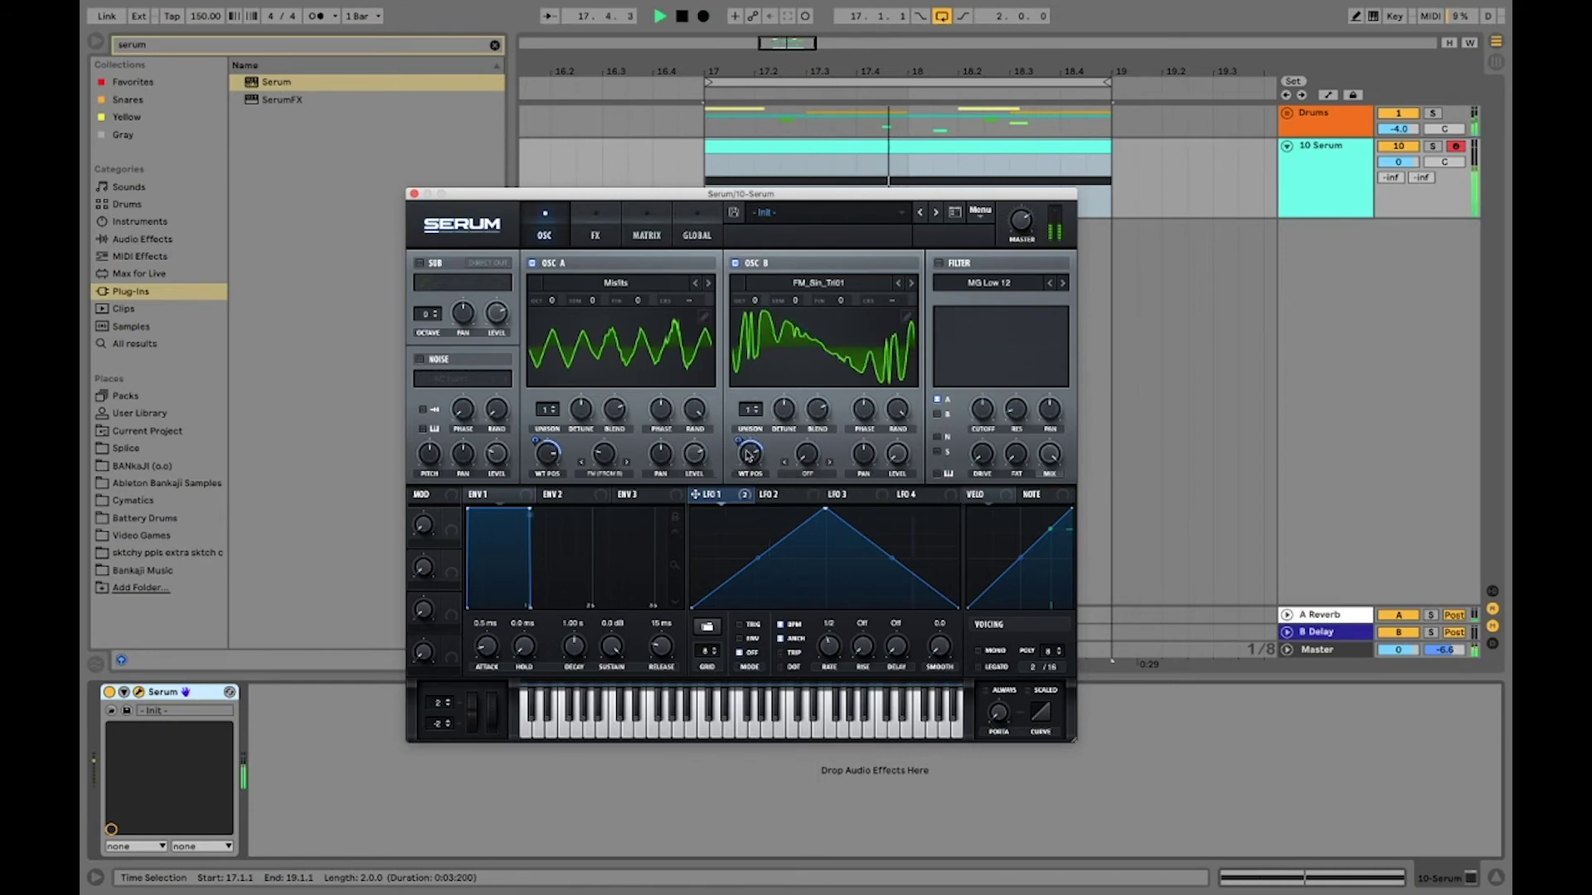
mouse_move(749, 454)
mouse_down()
mouse_move(747, 484)
mouse_move(752, 455)
mouse_up()
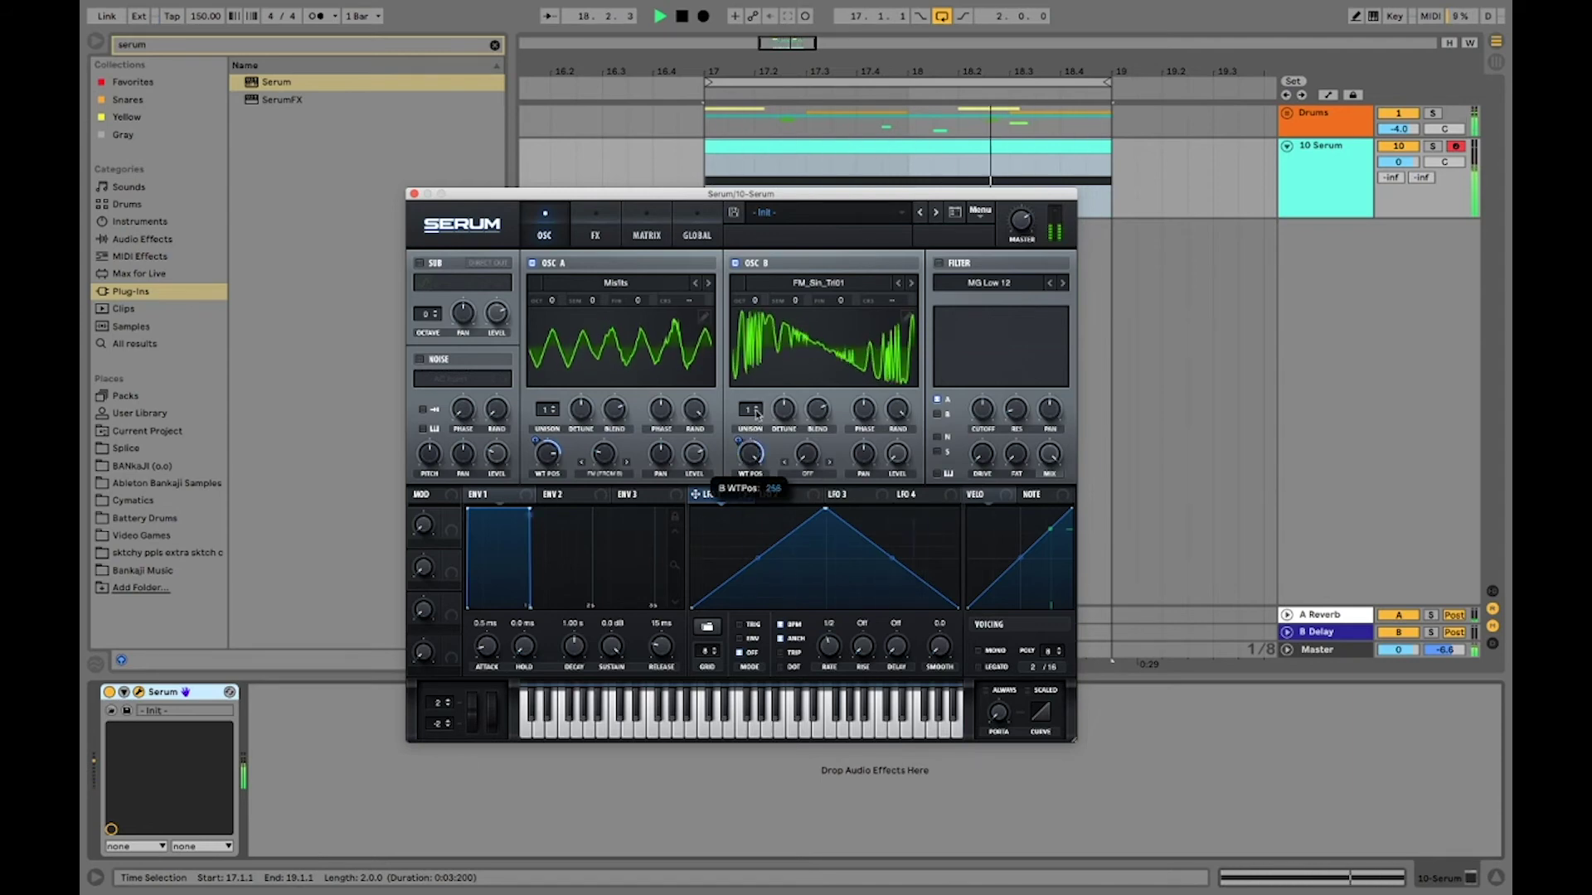
drag(756, 414, 758, 452)
mouse_move(546, 450)
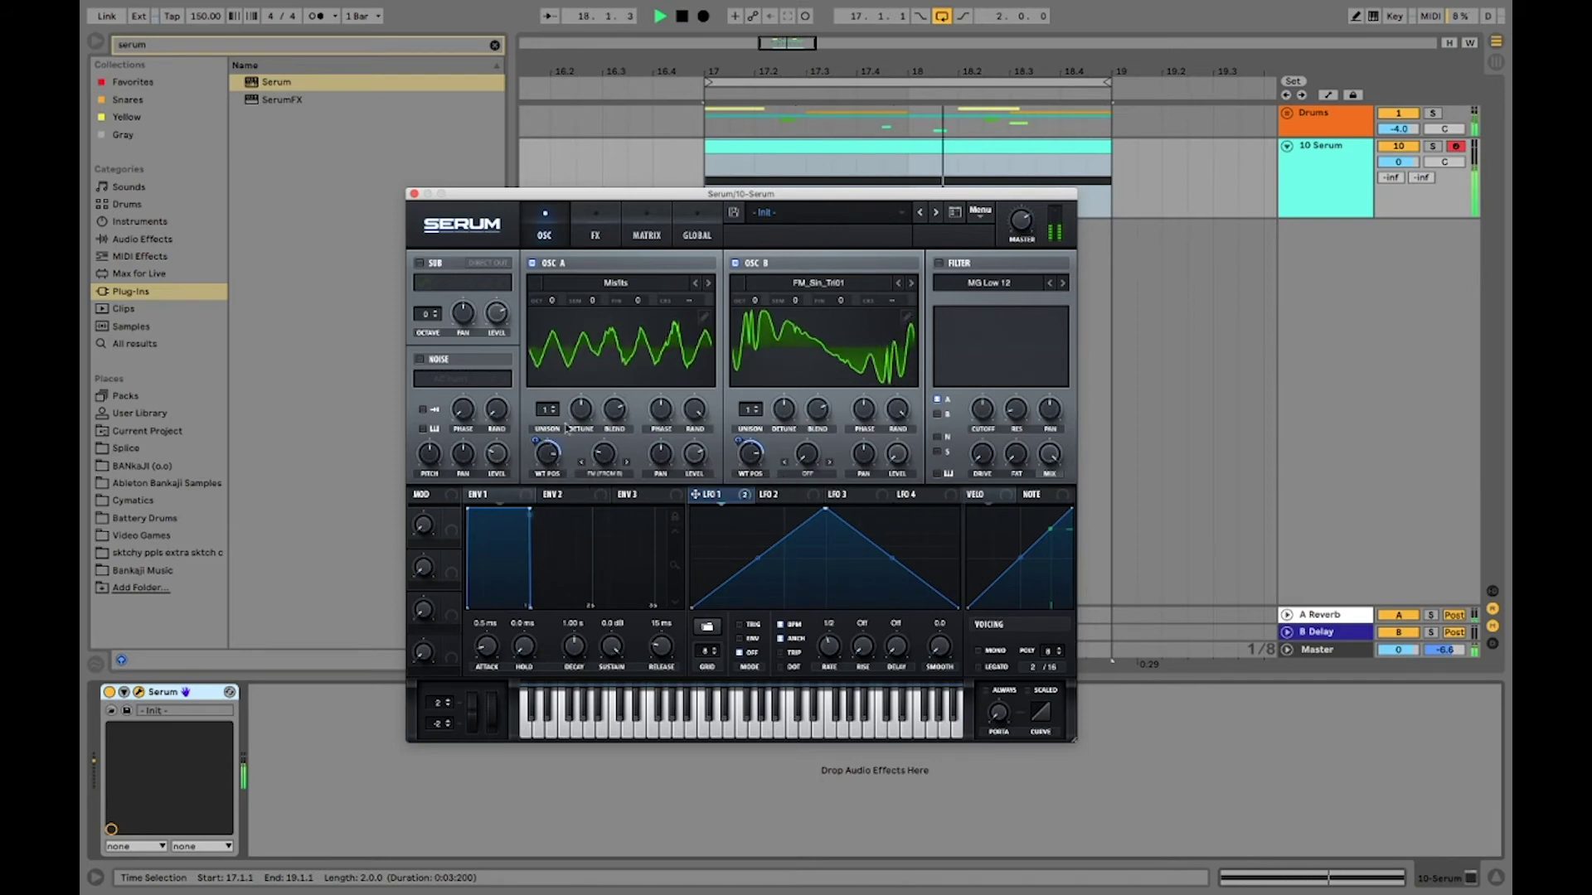
key(space)
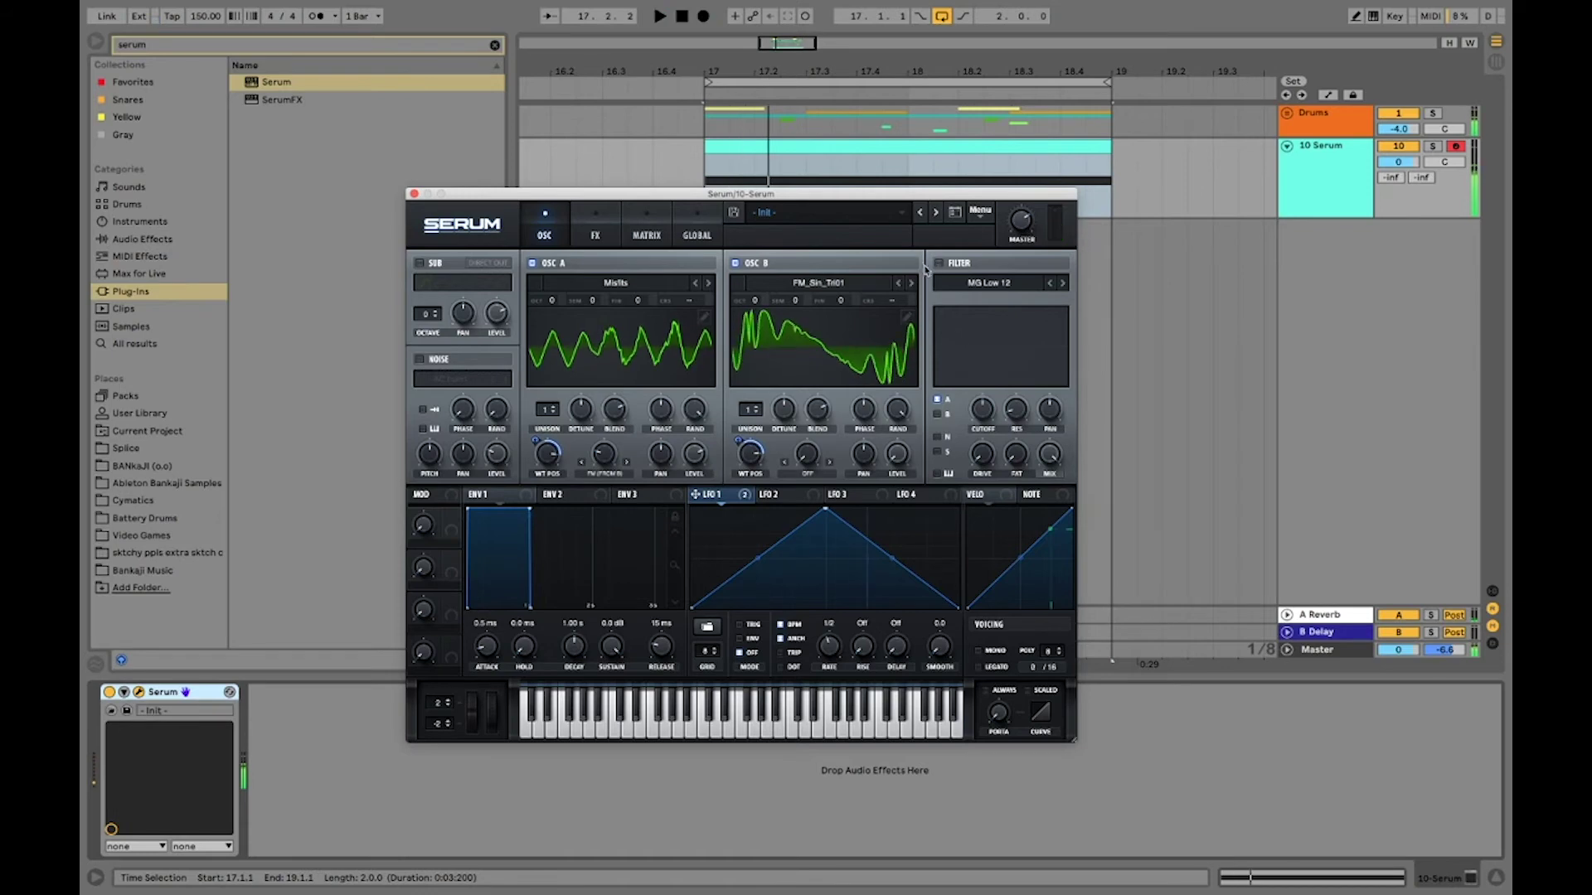
- Enable an MG Low 24 filter on oscillators A and B and modulate its cutoff with LFO 1
click(939, 262)
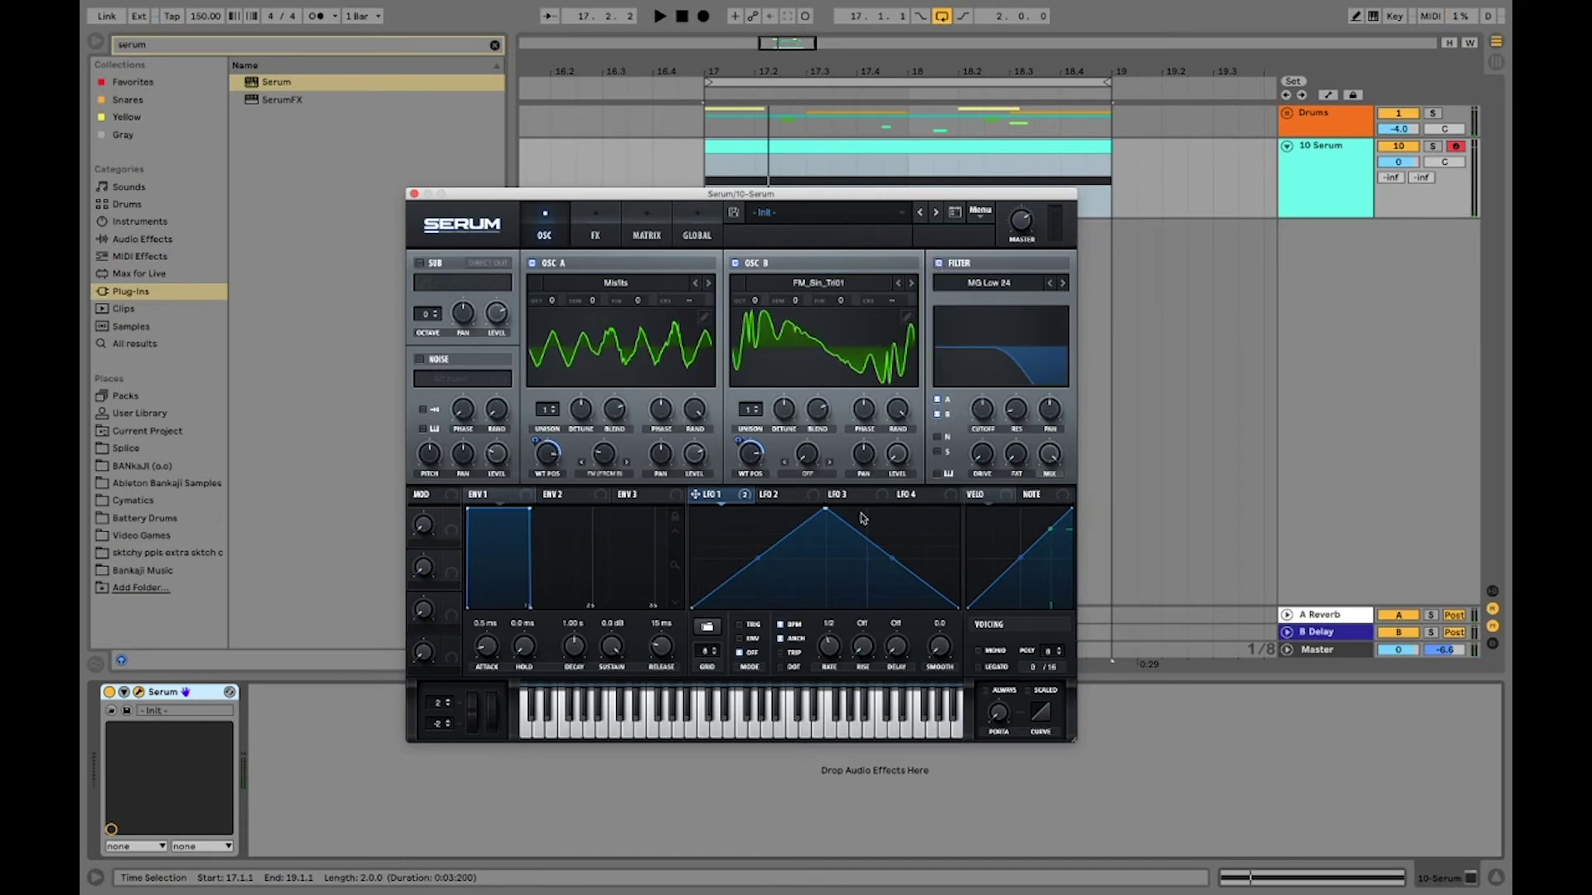
drag(984, 443, 902, 620)
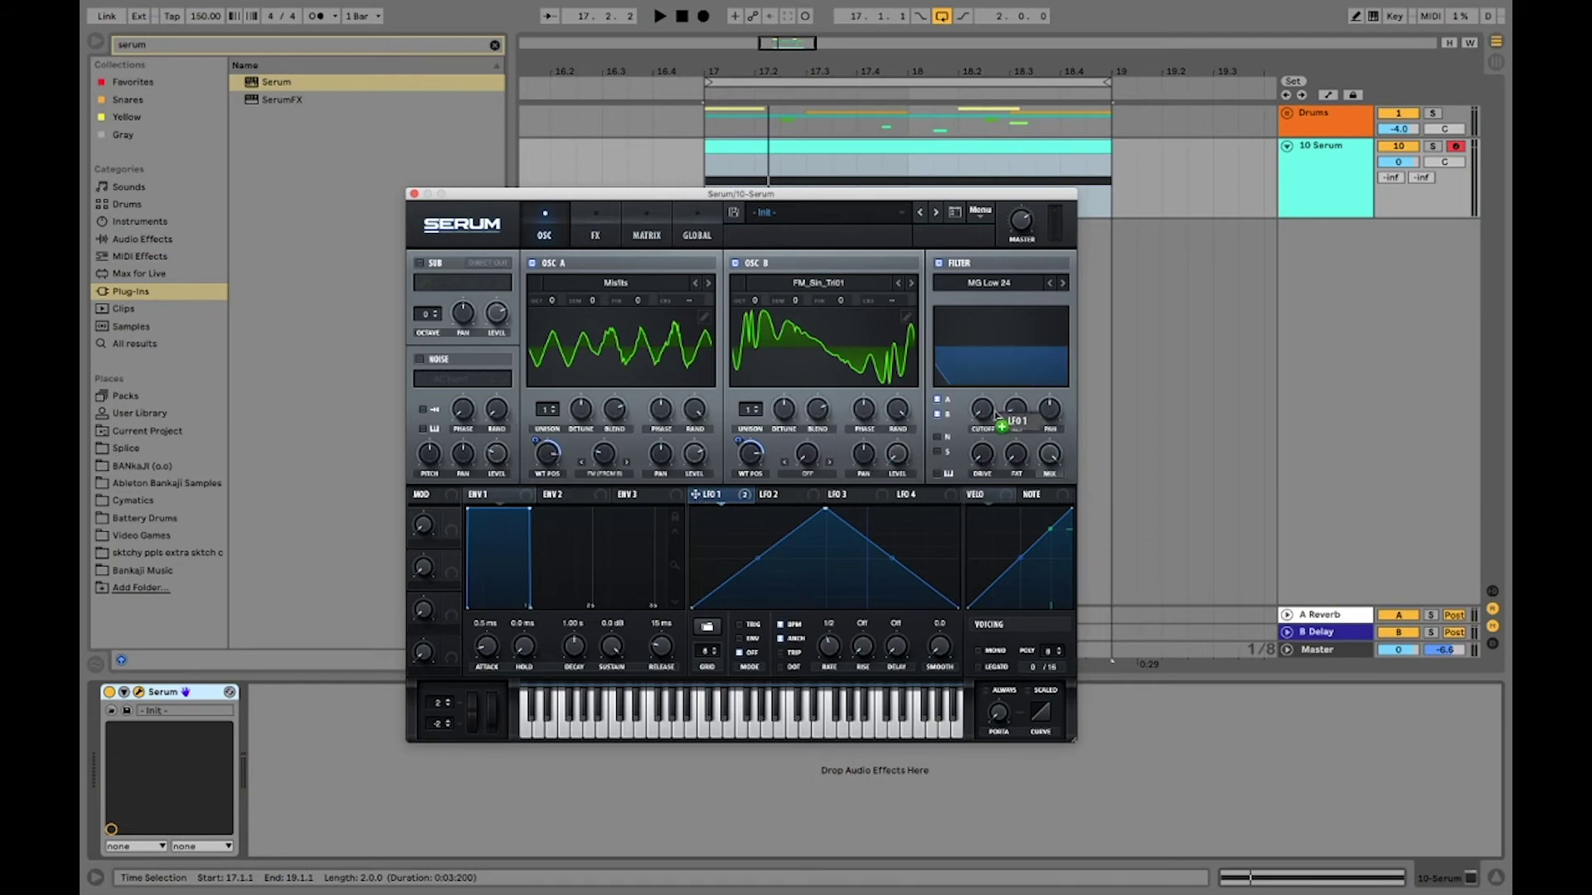
drag(965, 395, 965, 432)
key(space)
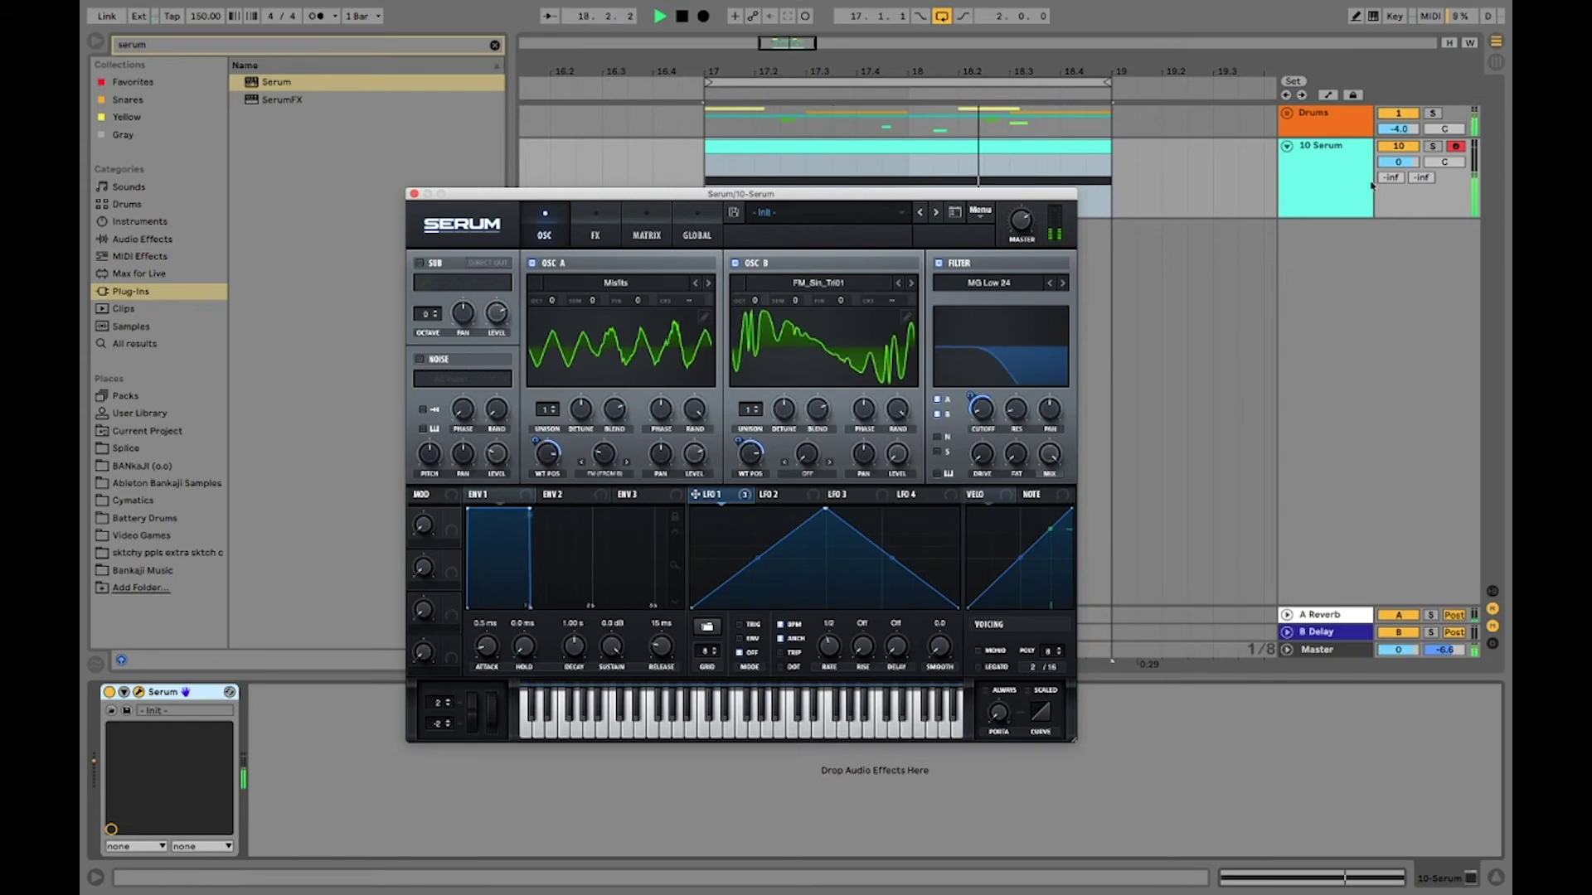
- Set the Serum track's send to the A Reverb return to -26.5 dB while listening to the loop
drag(1392, 177, 1391, 163)
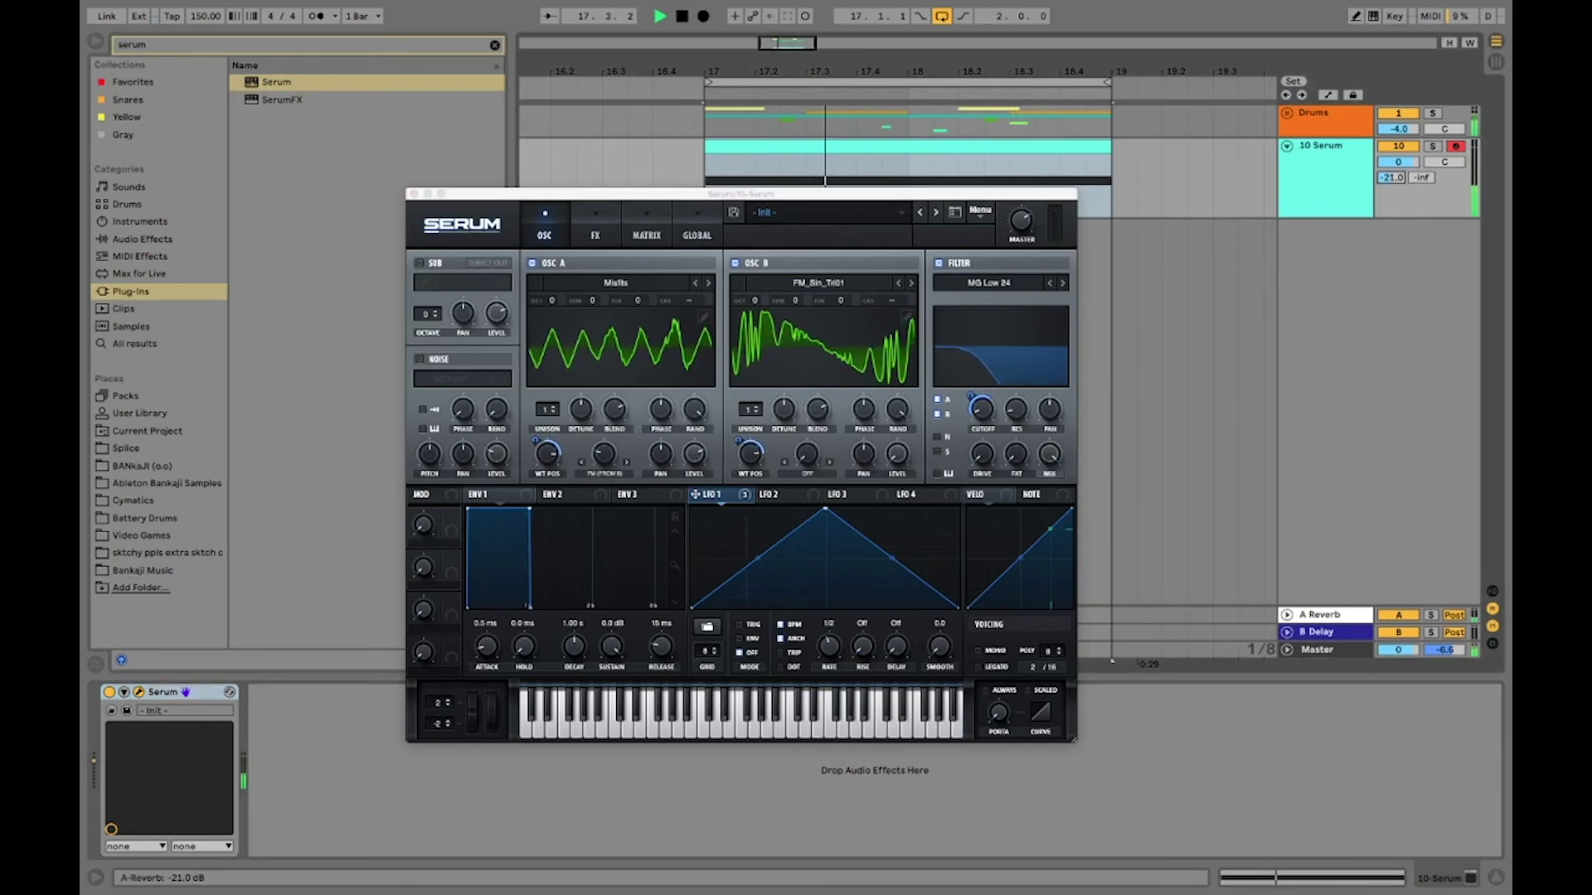
right_click(1394, 178)
click(1410, 199)
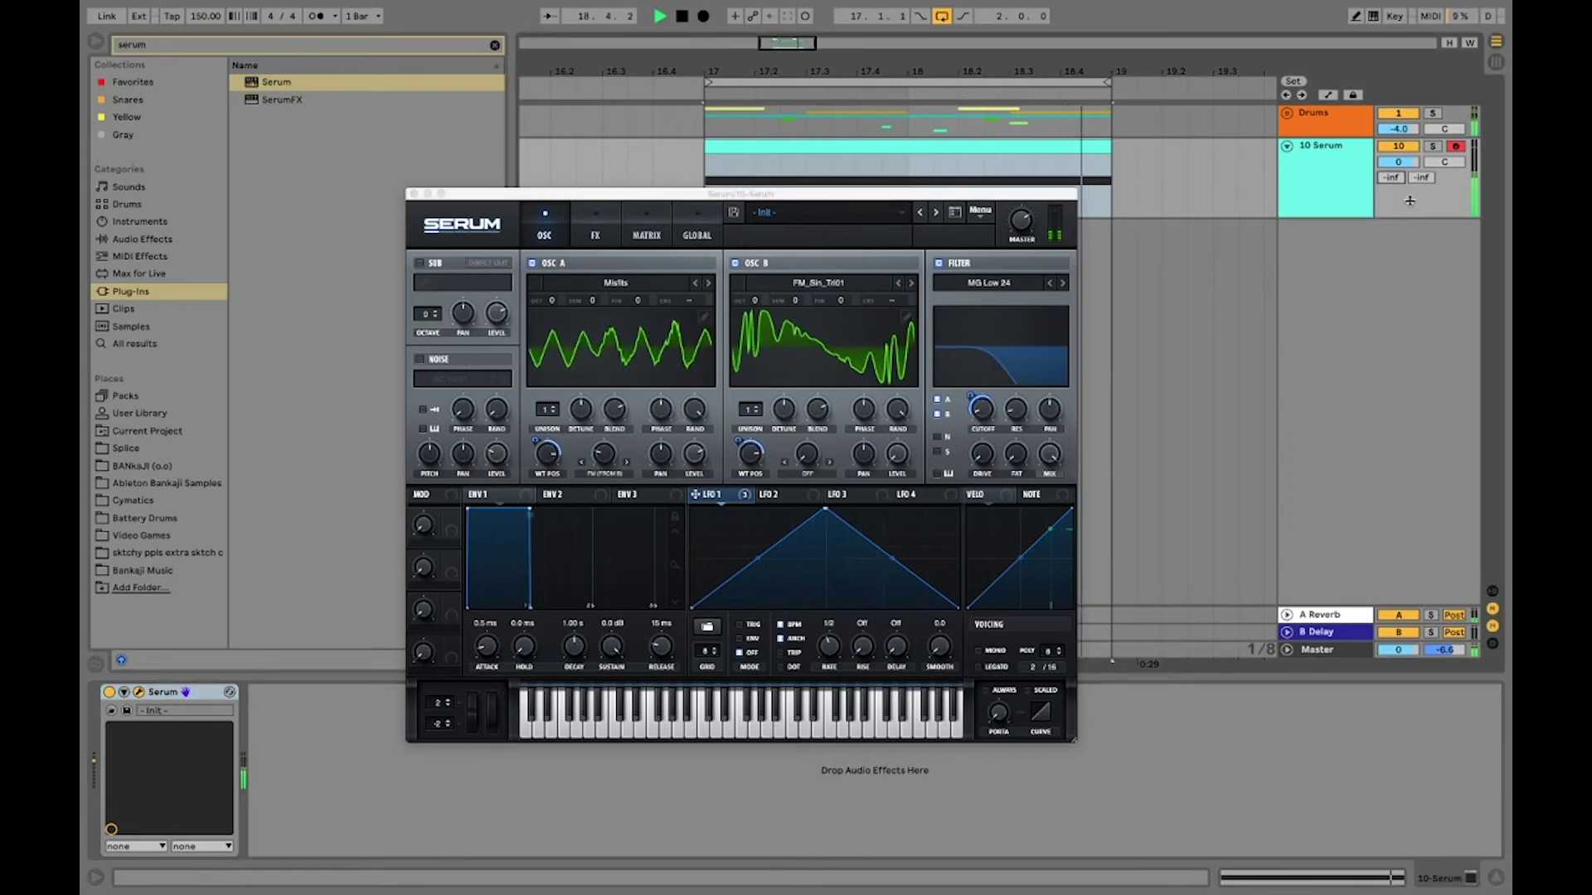
double_click(1394, 179)
drag(1393, 179, 1394, 174)
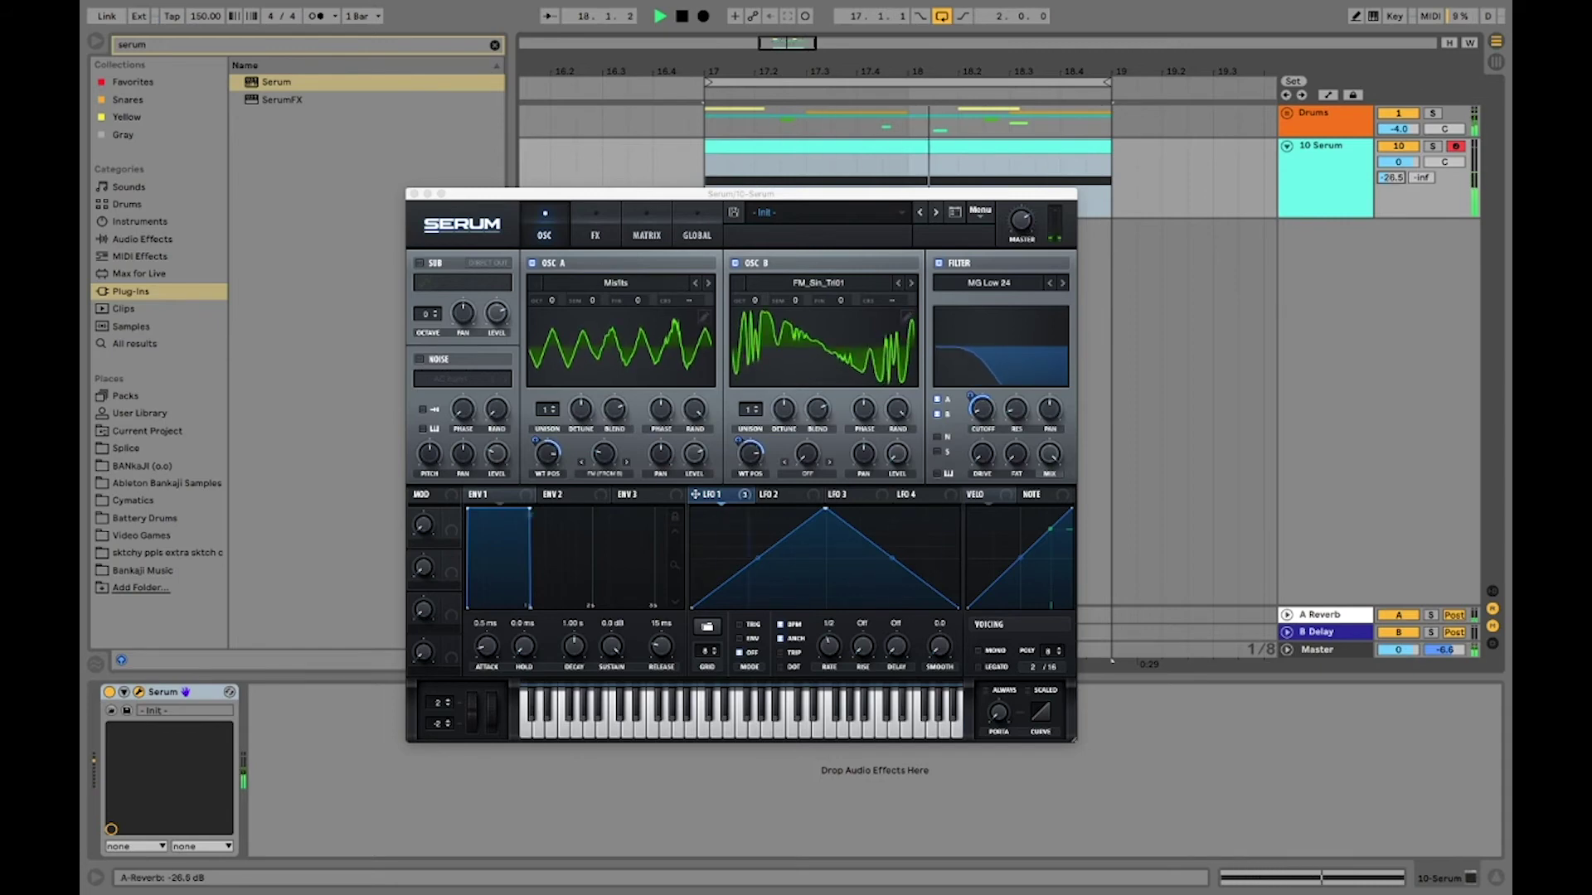
right_click(1394, 177)
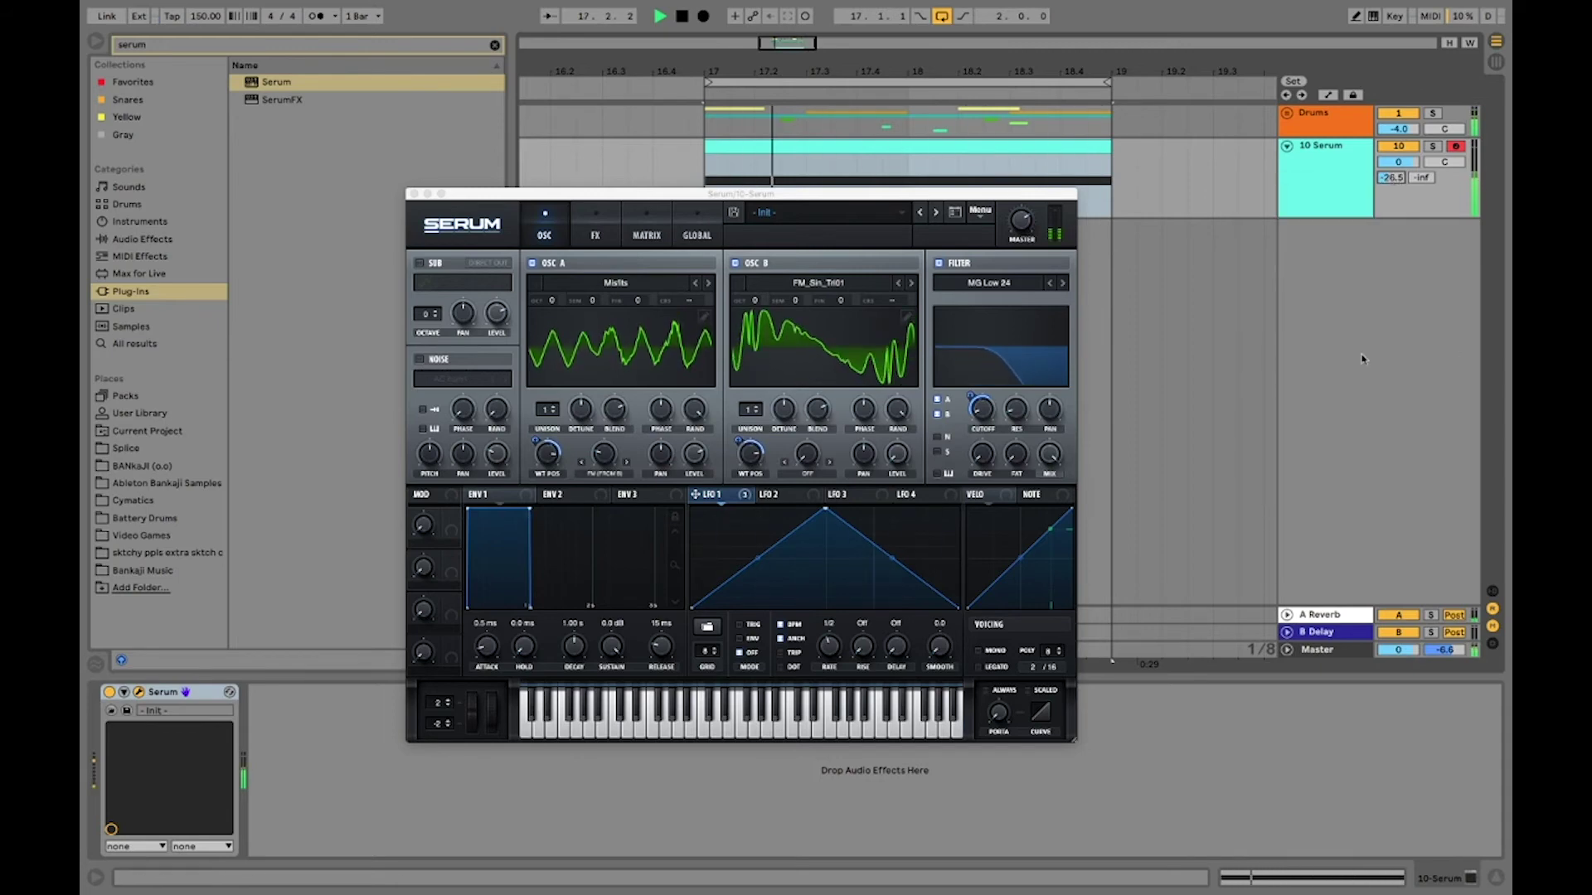
key(Escape)
- Close the Serum window, clear the browser search, and stop playback
key(ctrl+f)
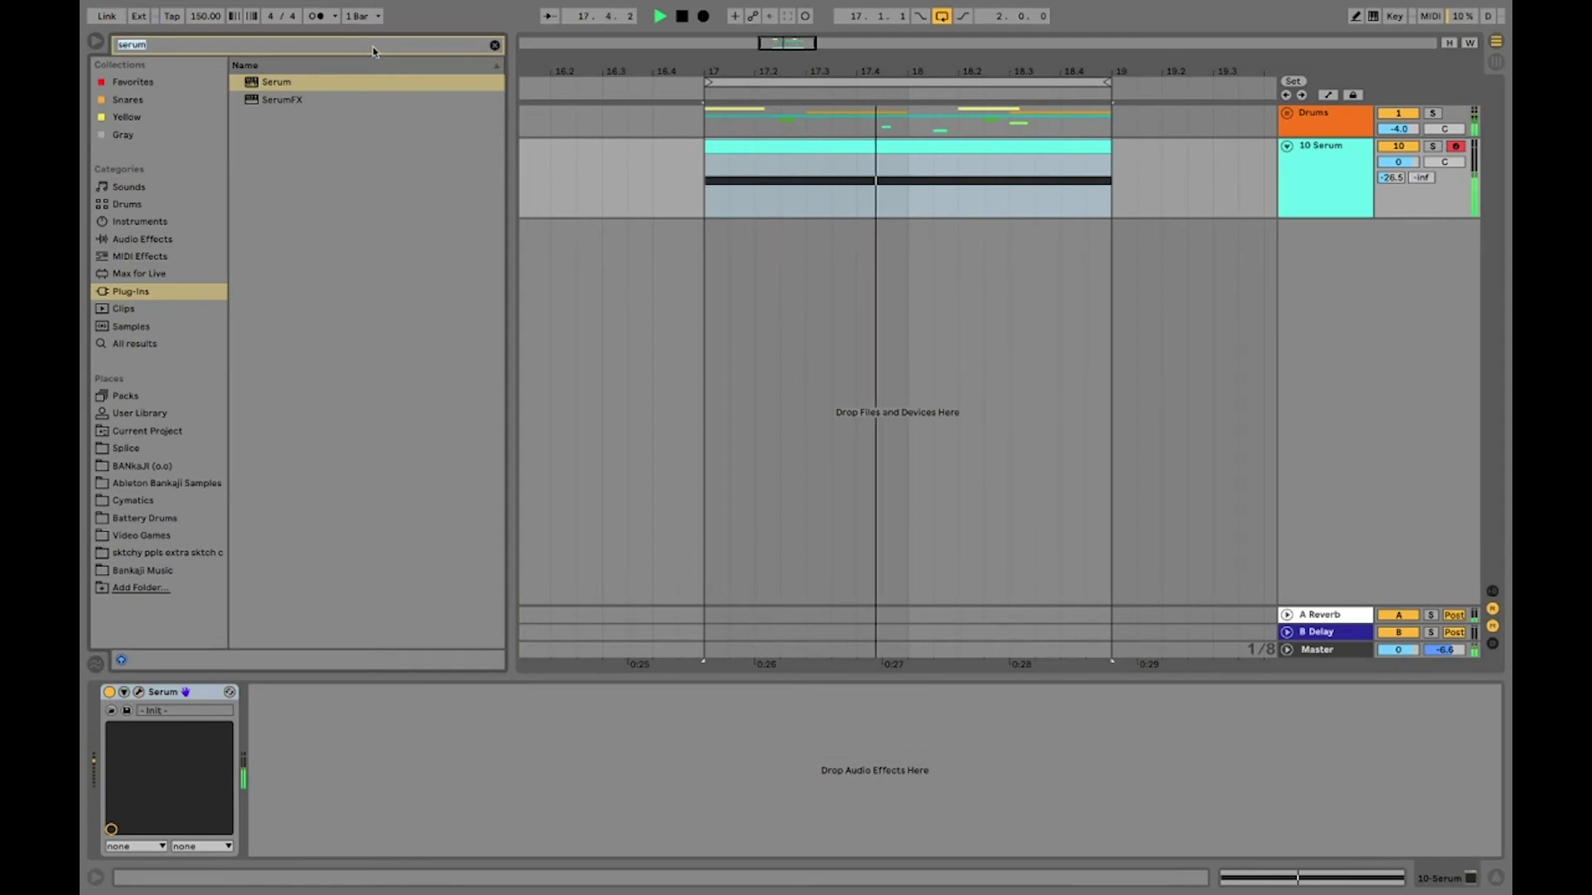
key(BackSpace)
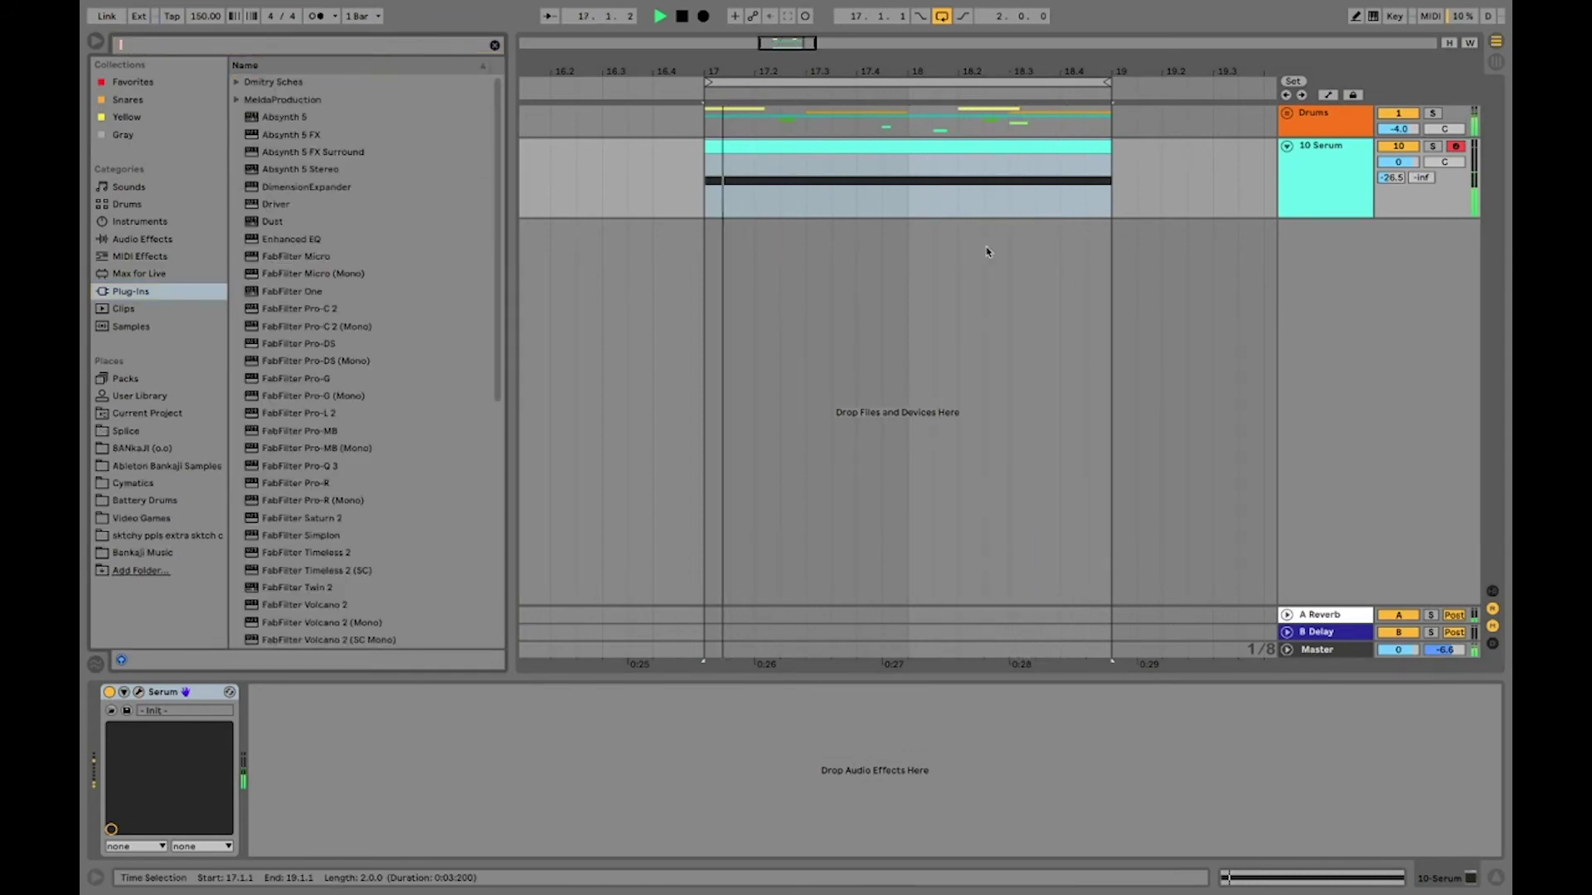
click(654, 341)
click(713, 294)
key(space)
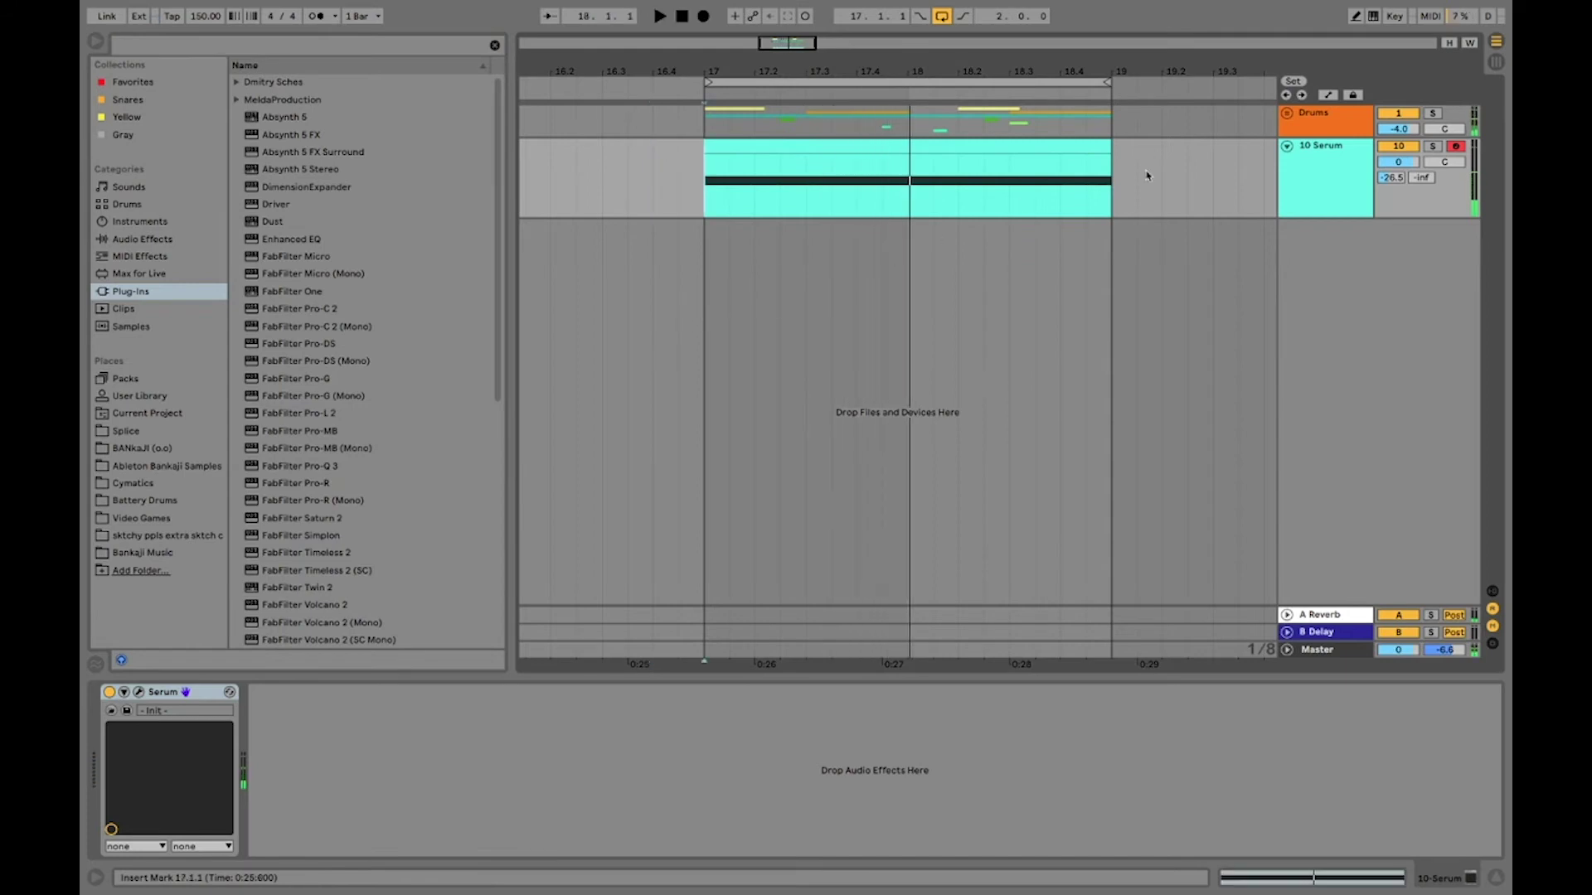
- Add an audio track below the Serum track, with its input from 10-Serum and monitoring set to In
click(1352, 172)
key(ctrl+t)
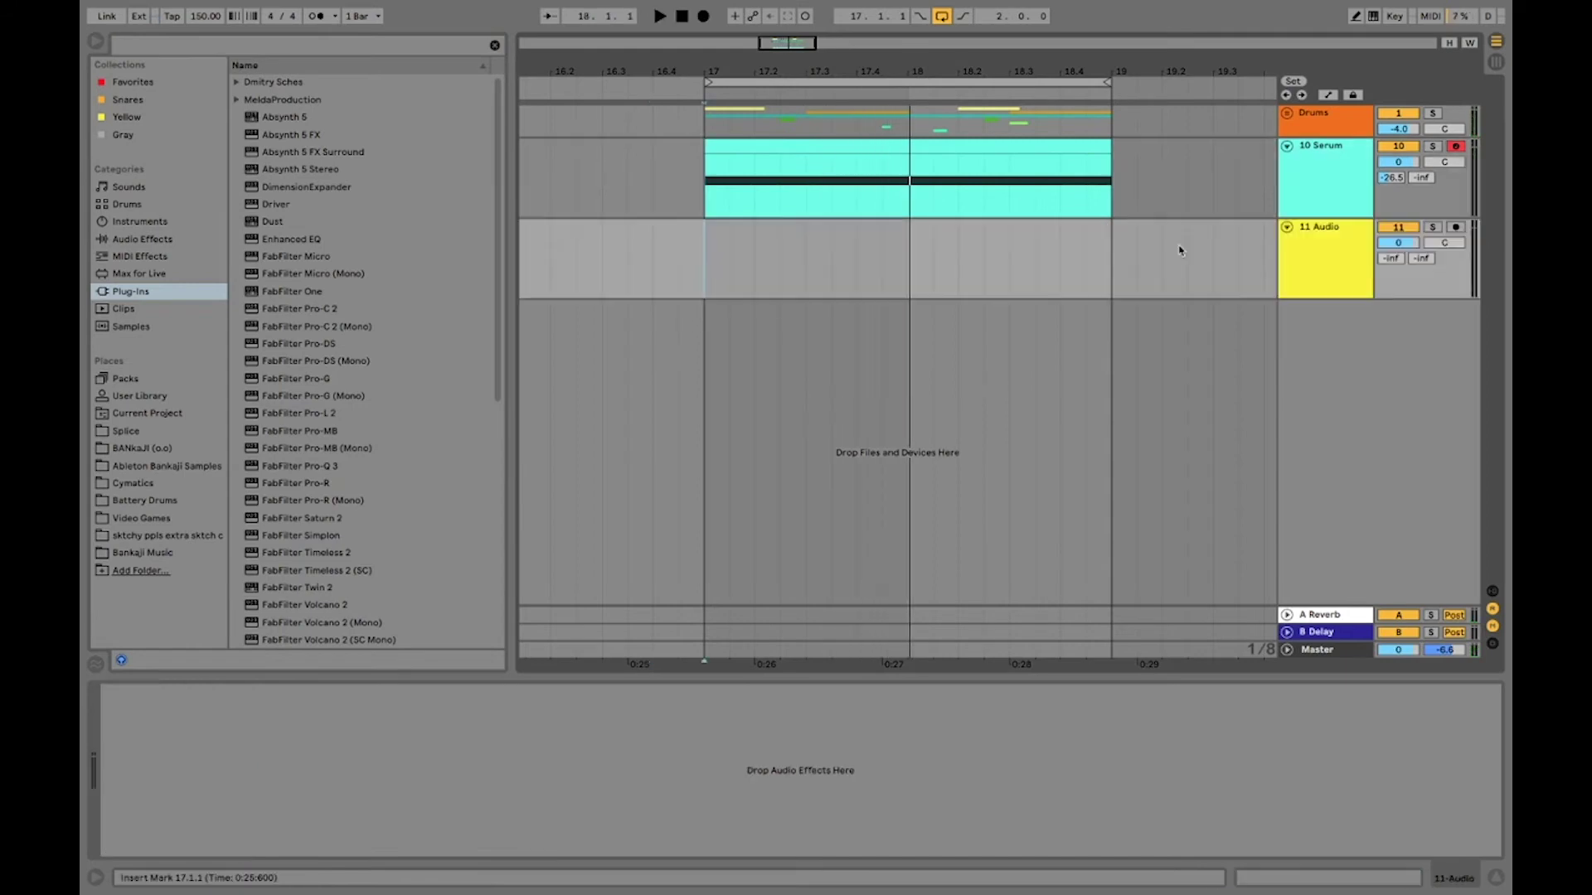
click(1491, 592)
click(1338, 227)
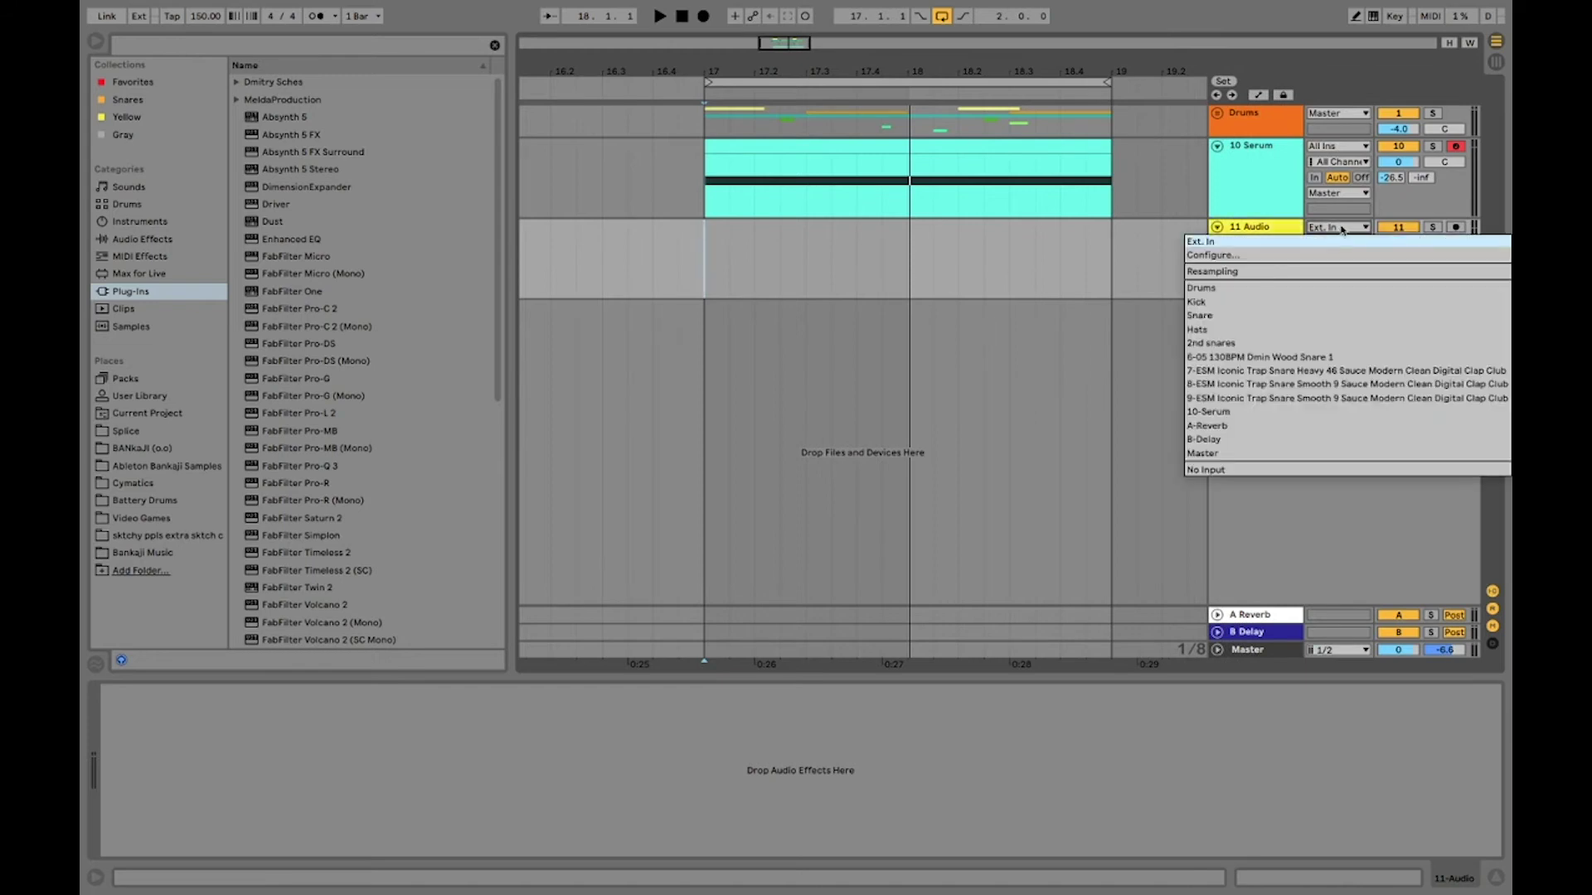
click(1249, 413)
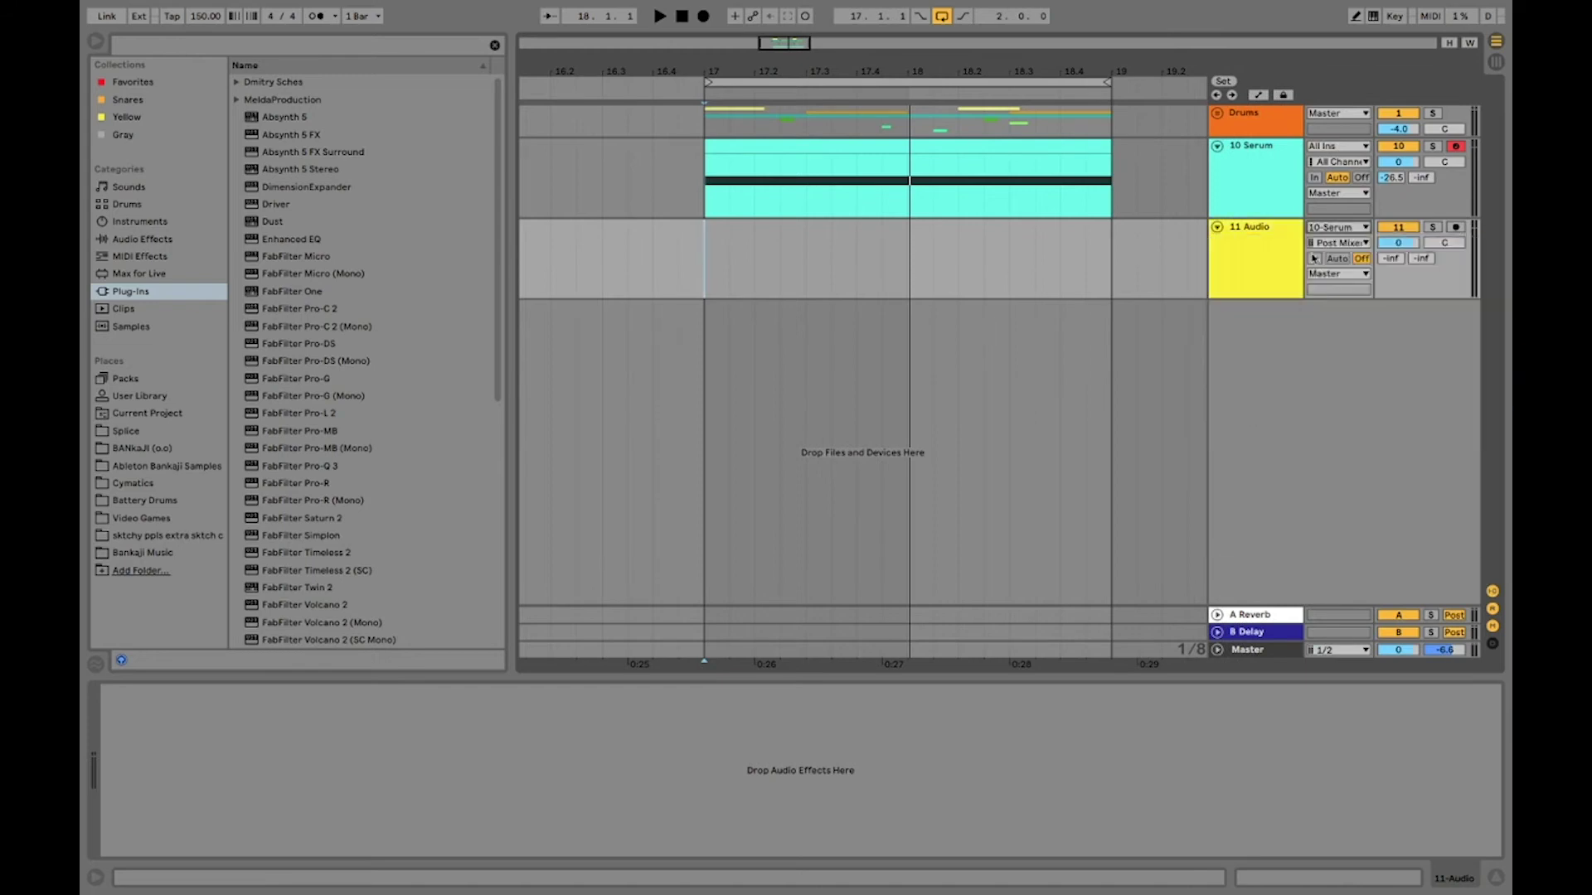
- Search all browser results for redux and add the Redux effect to the 11 Audio track
click(341, 47)
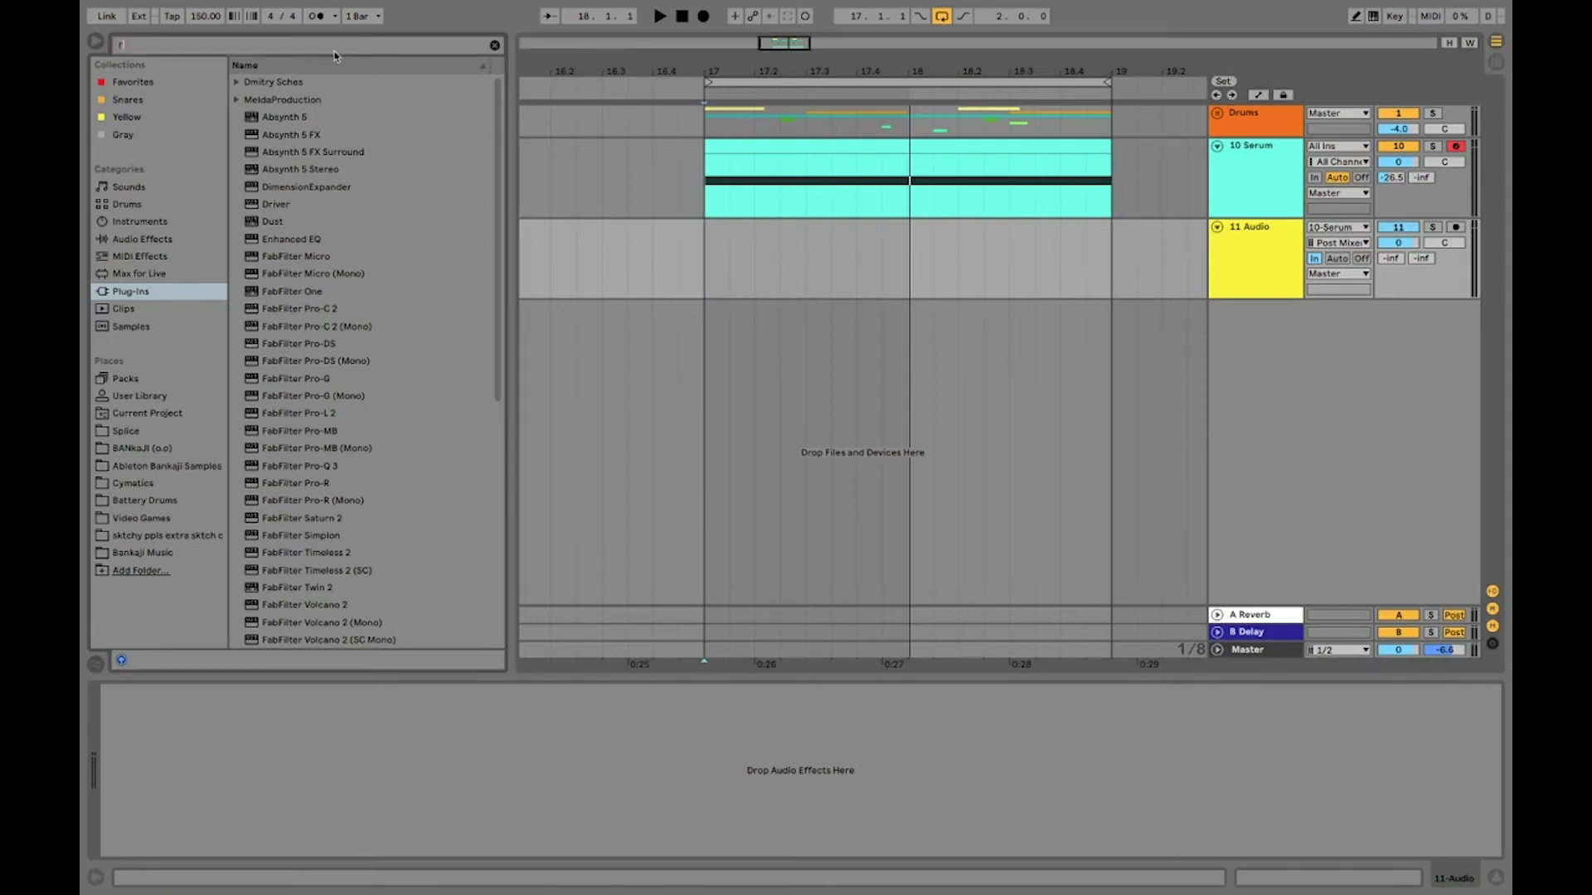
text(redux)
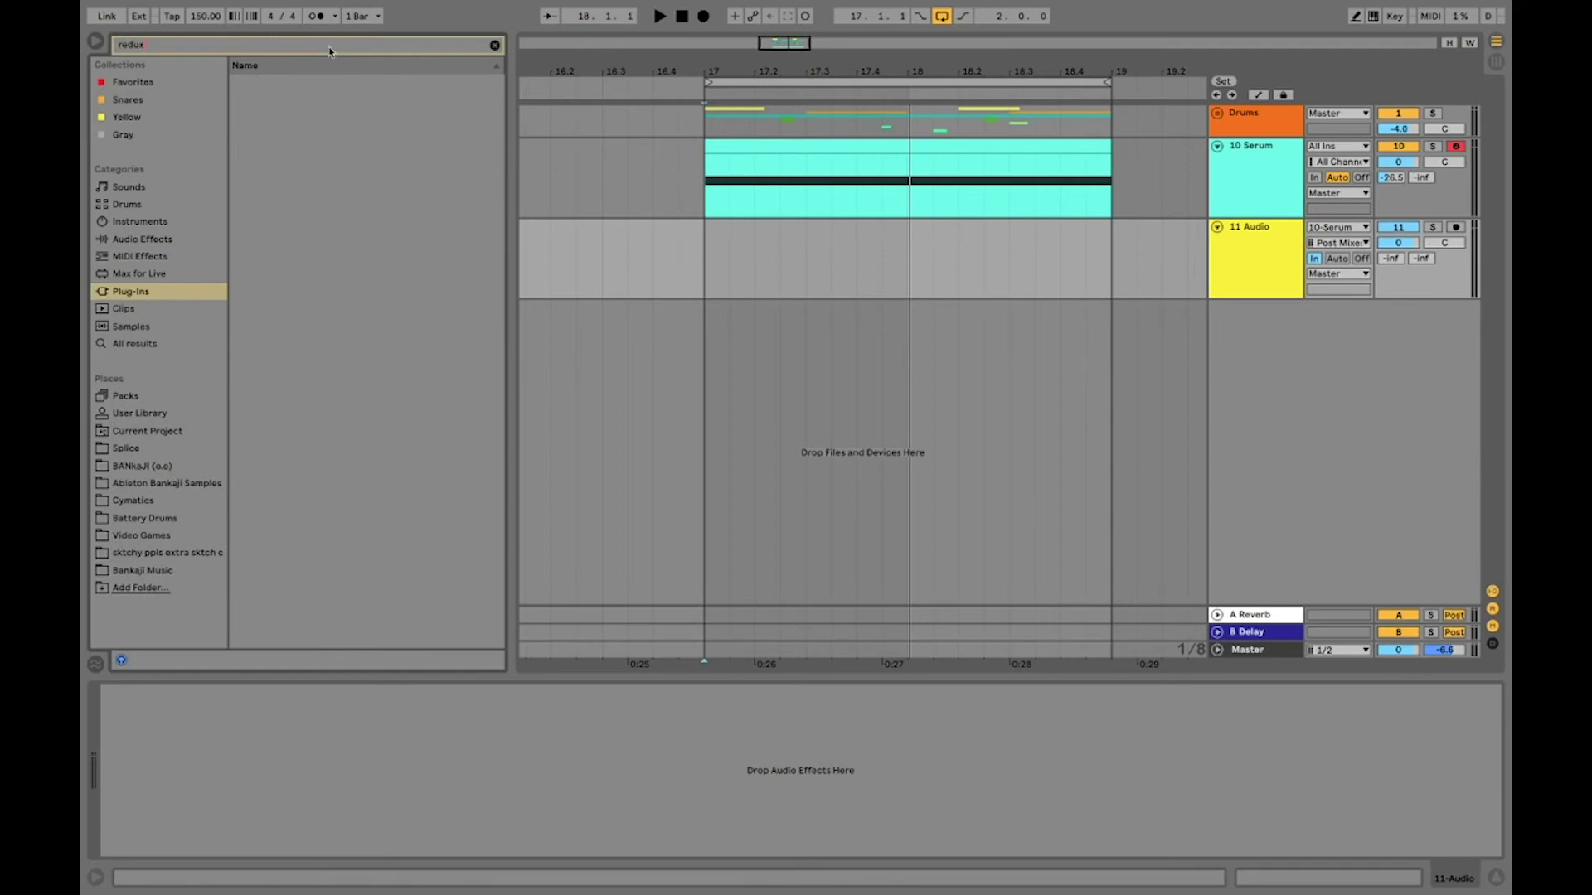
click(137, 344)
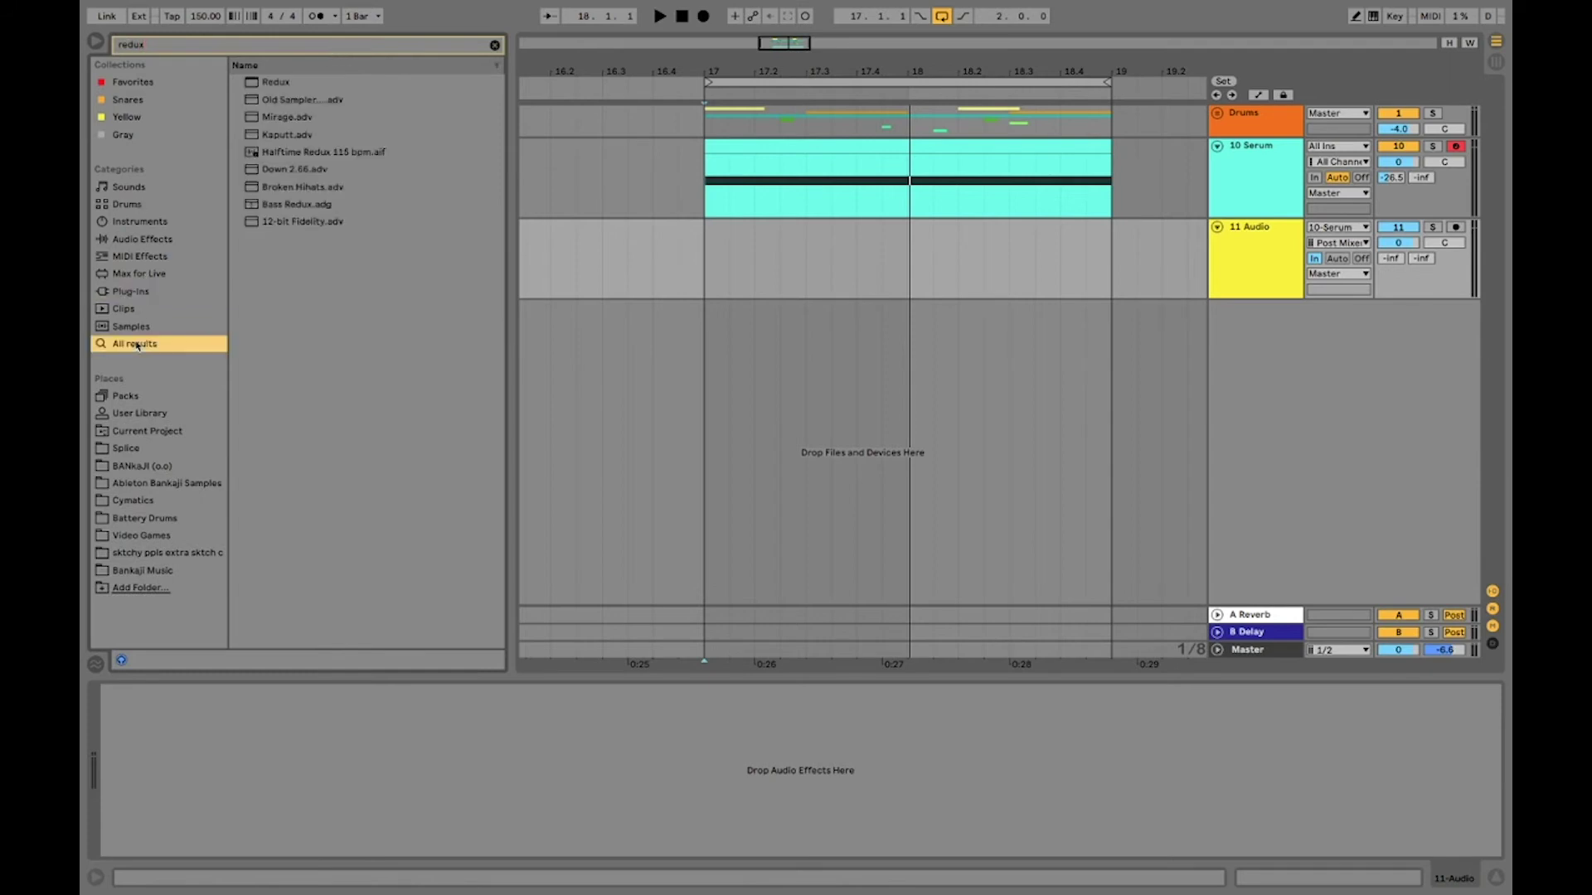
double_click(264, 82)
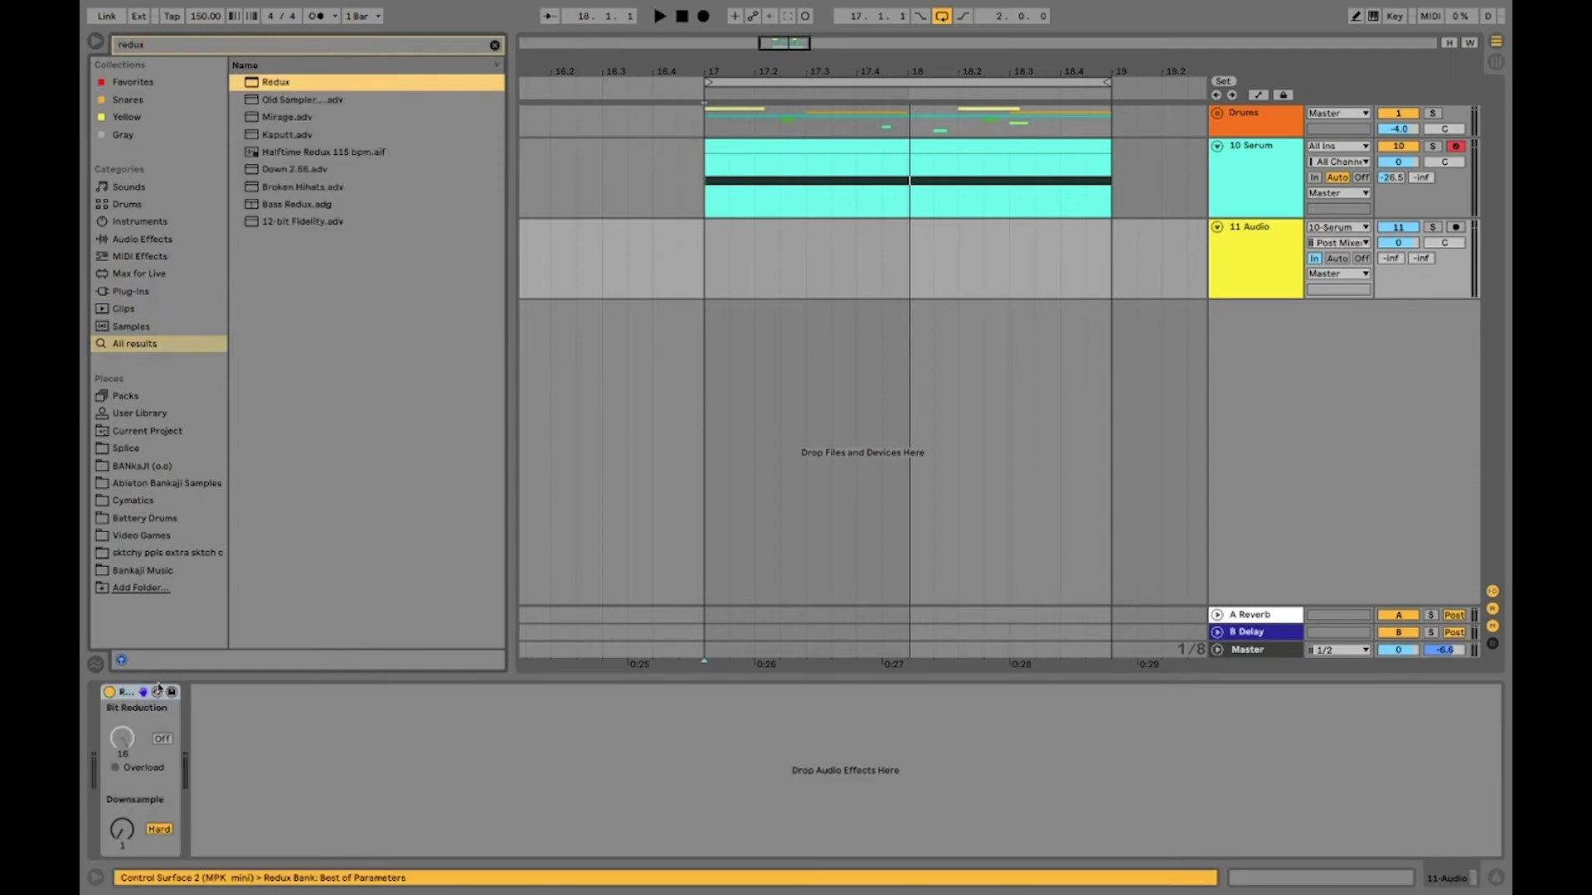
- Add an EQ Eight after Redux and turn its first band into a steep low cut at about 90 Hz
click(322, 47)
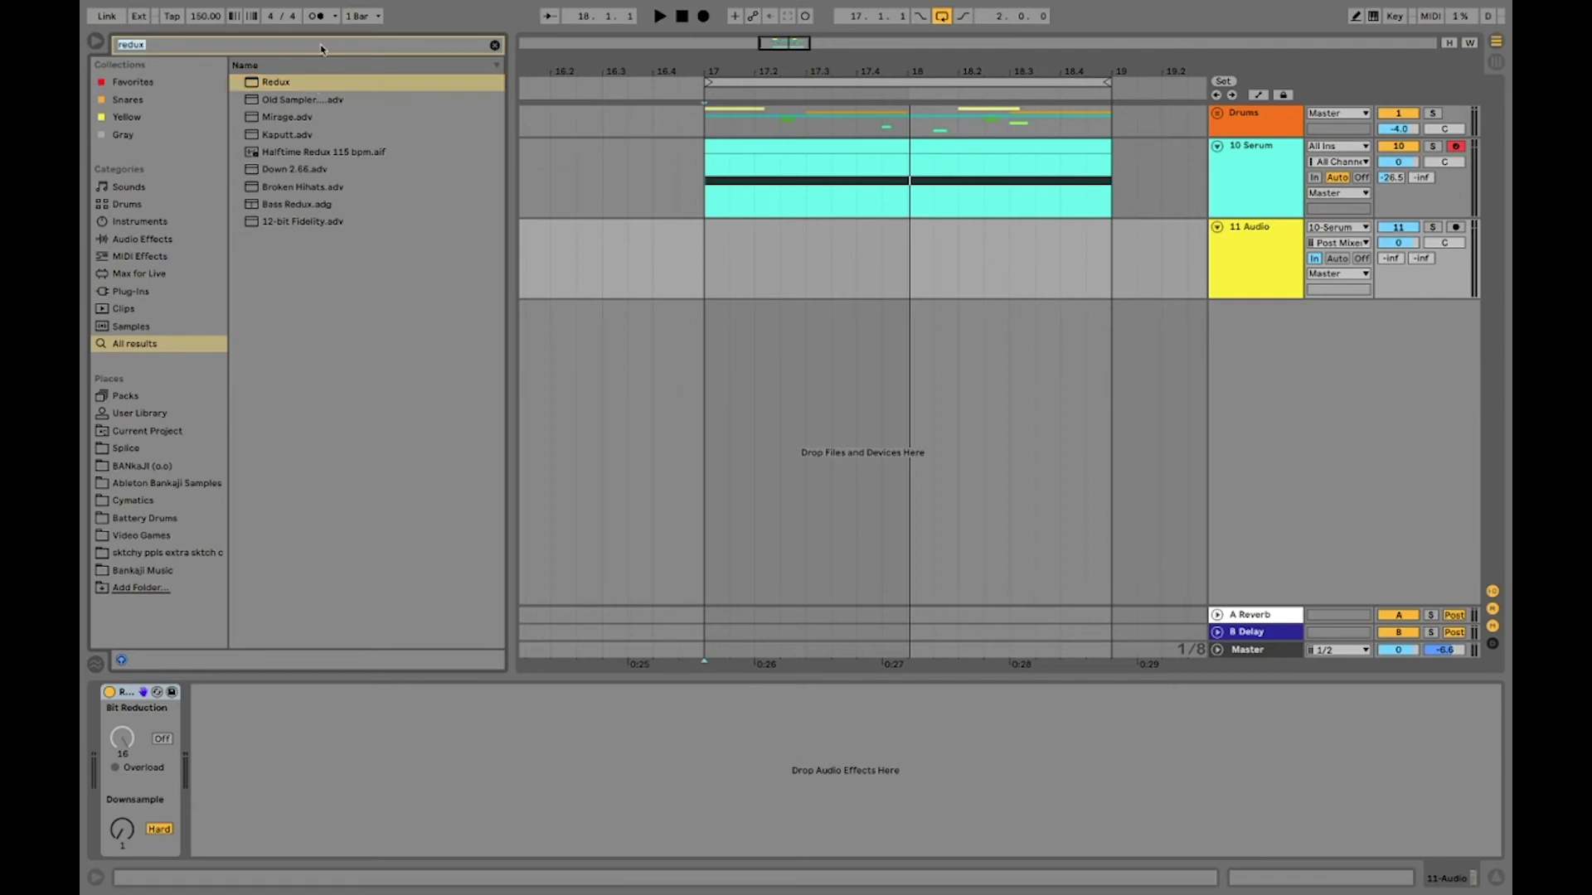
text(eq)
drag(274, 104, 285, 701)
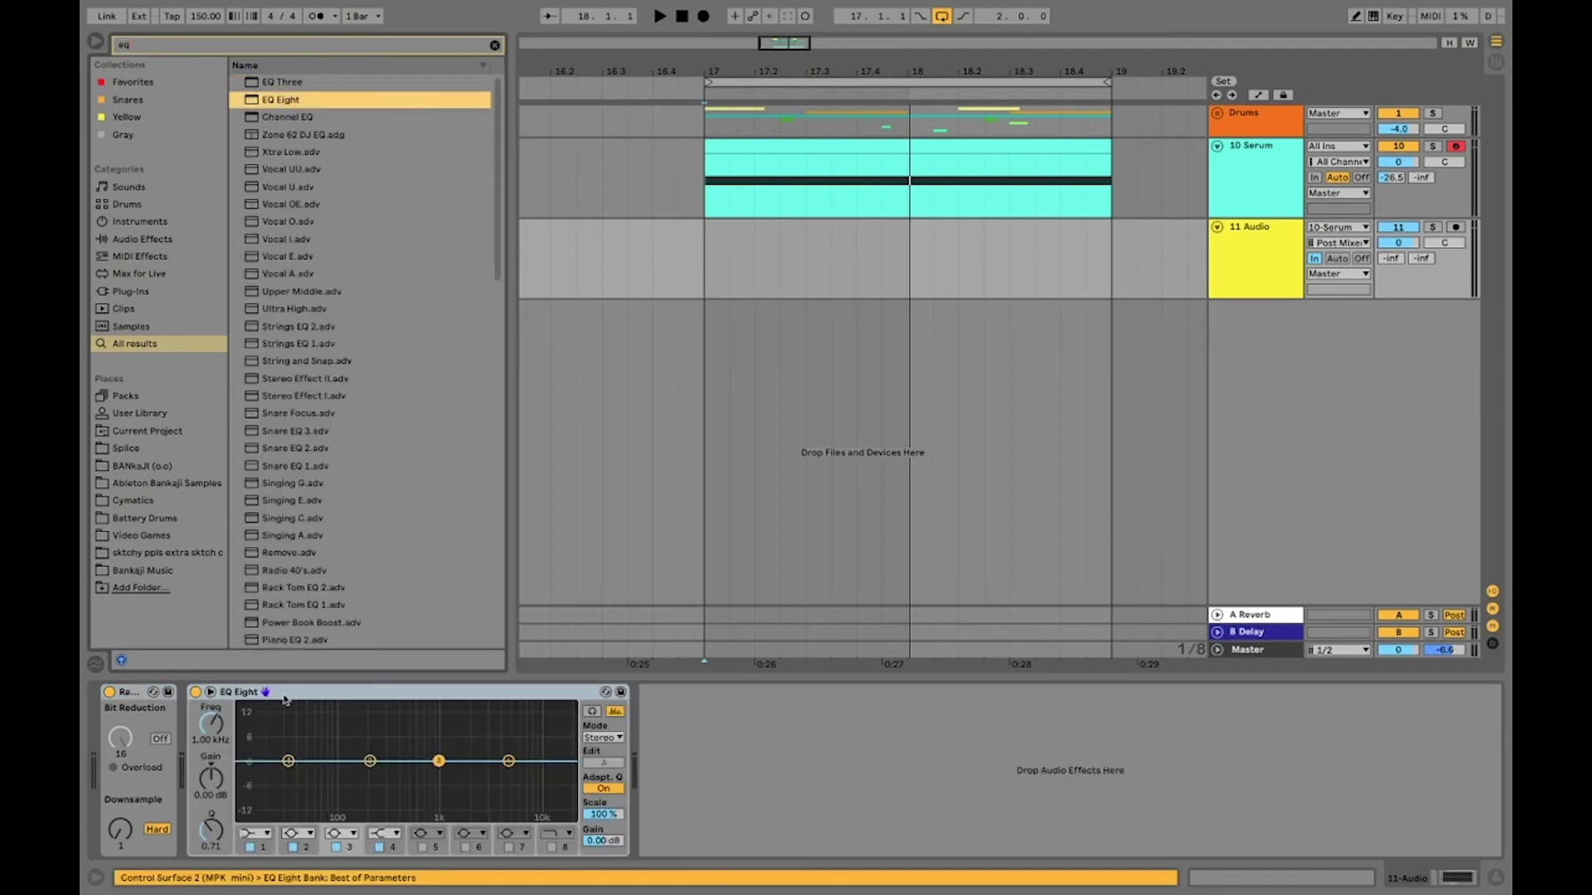
click(264, 833)
click(252, 726)
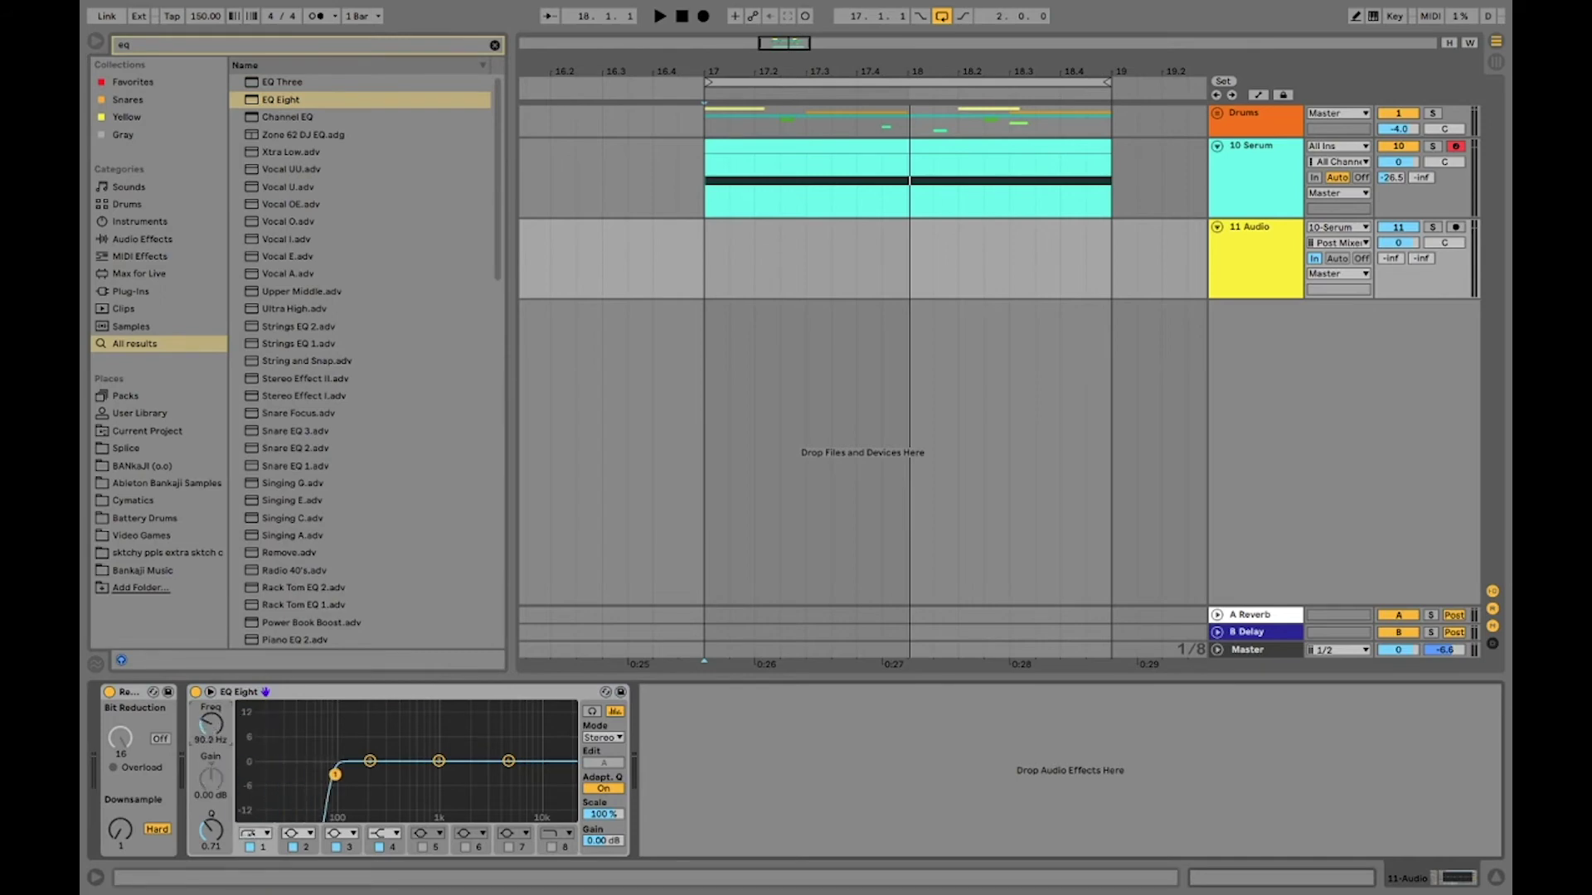
- While playing the loop, raise the EQ Eight low cut to 115 Hz and set Redux's downsampling to Soft at 7.79
key(space)
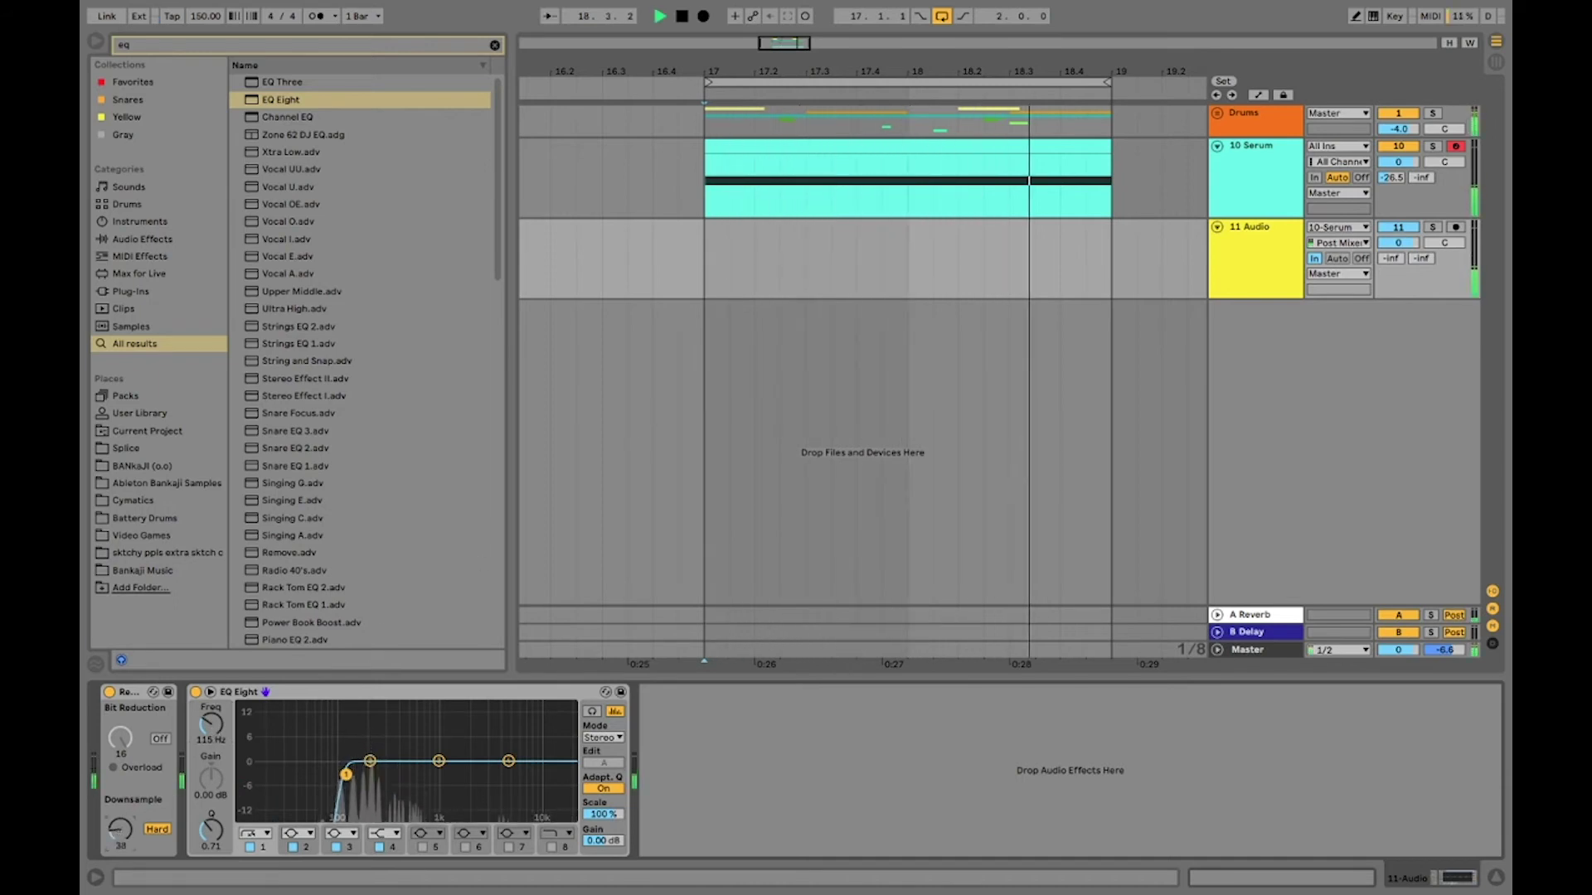
click(156, 829)
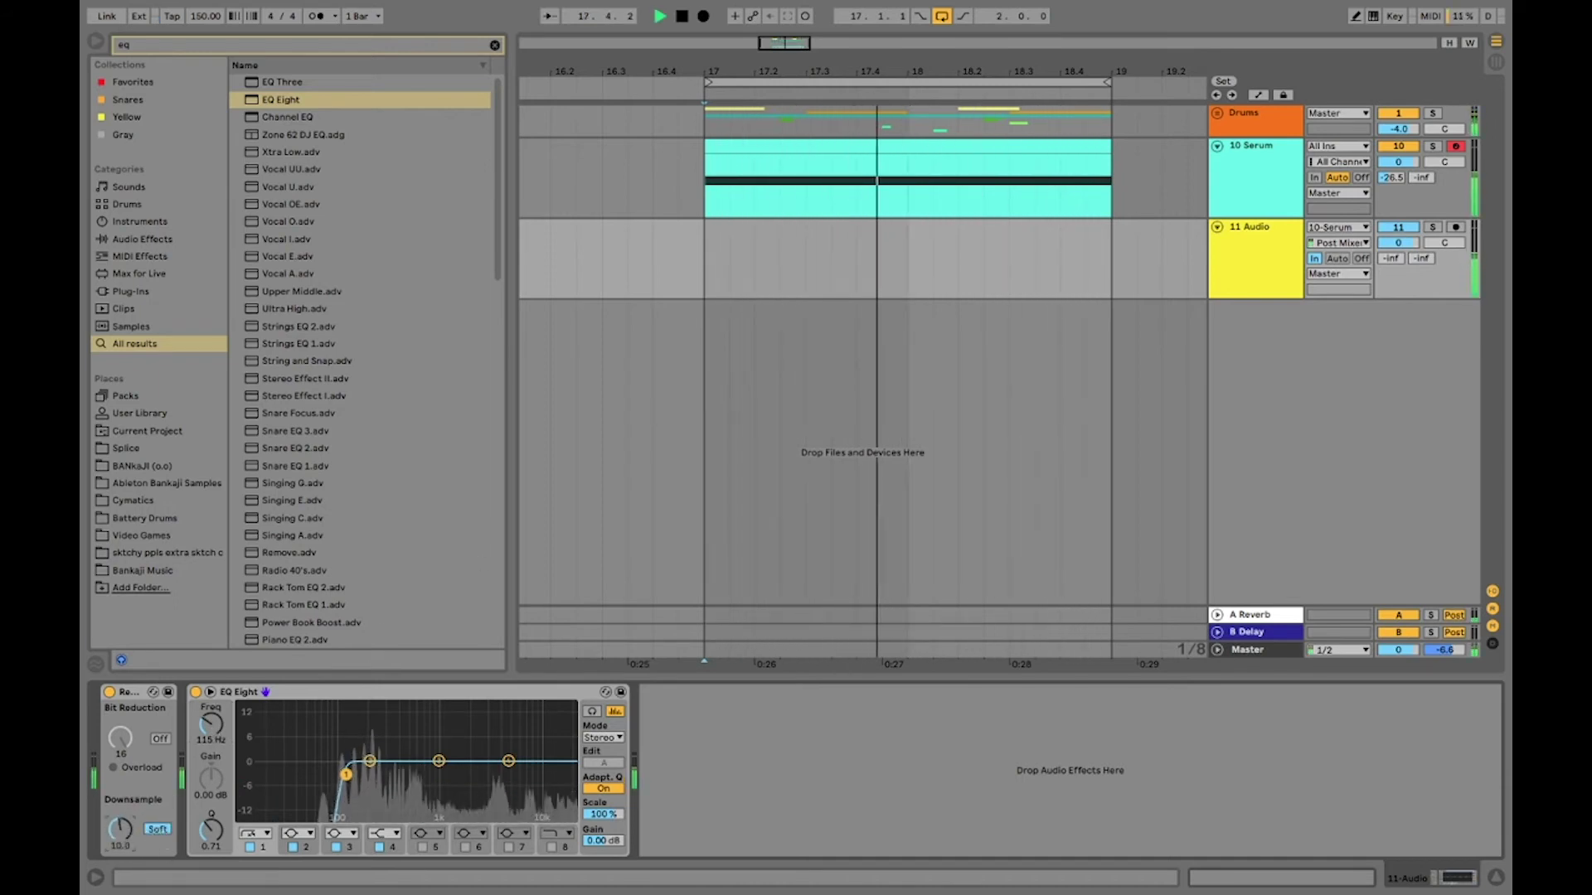
drag(121, 829, 120, 800)
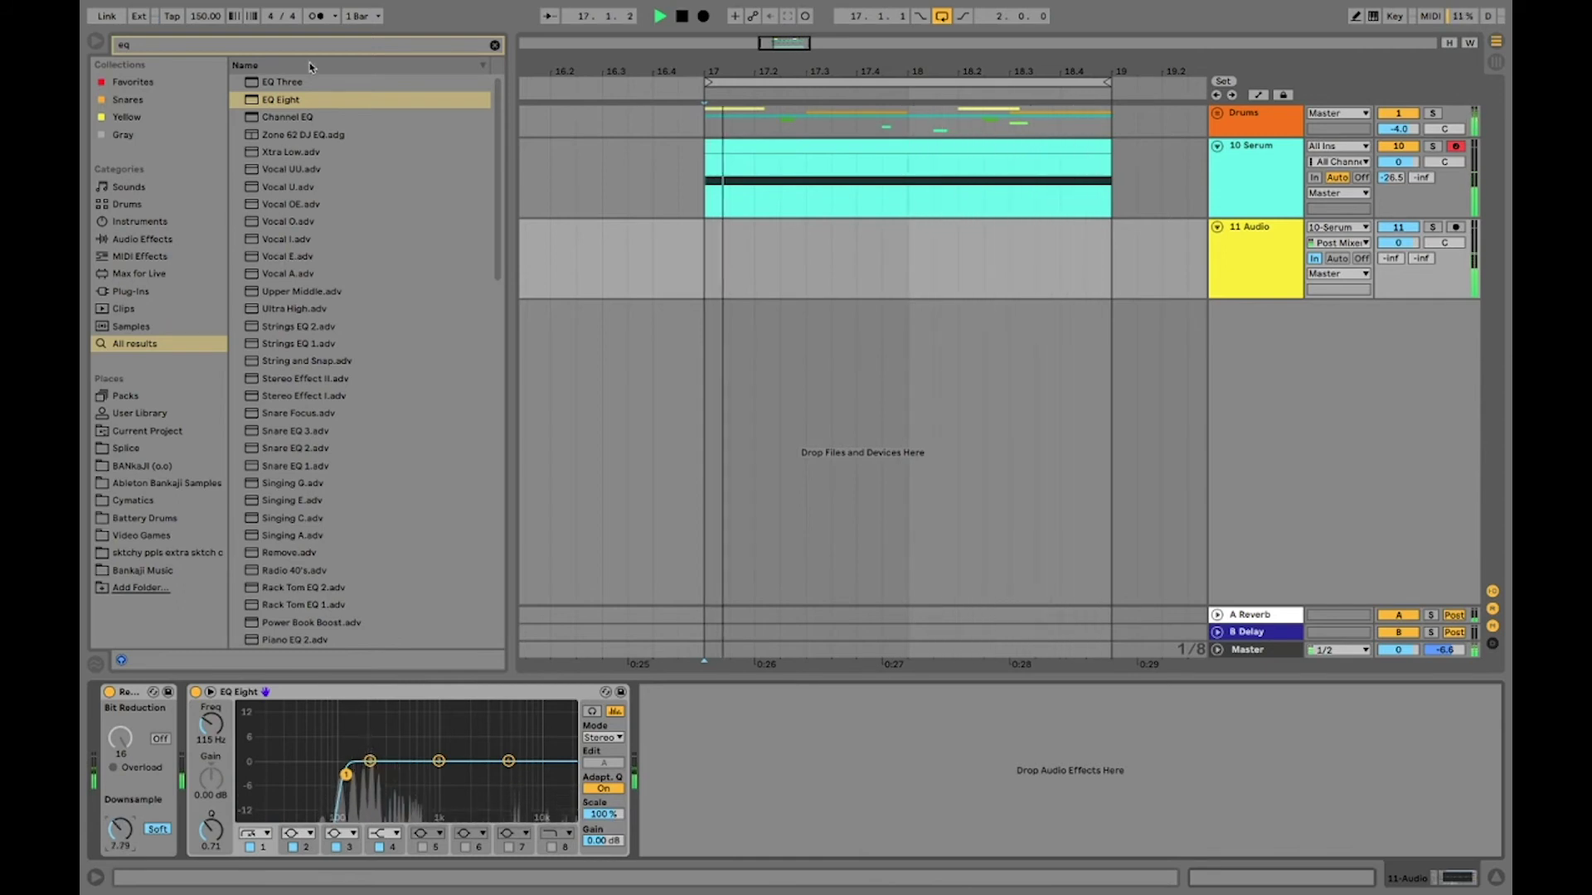
- Search the browser for auto, add an Auto Pan after the EQ Eight, and stop playback
click(172, 47)
key(BackSpace)
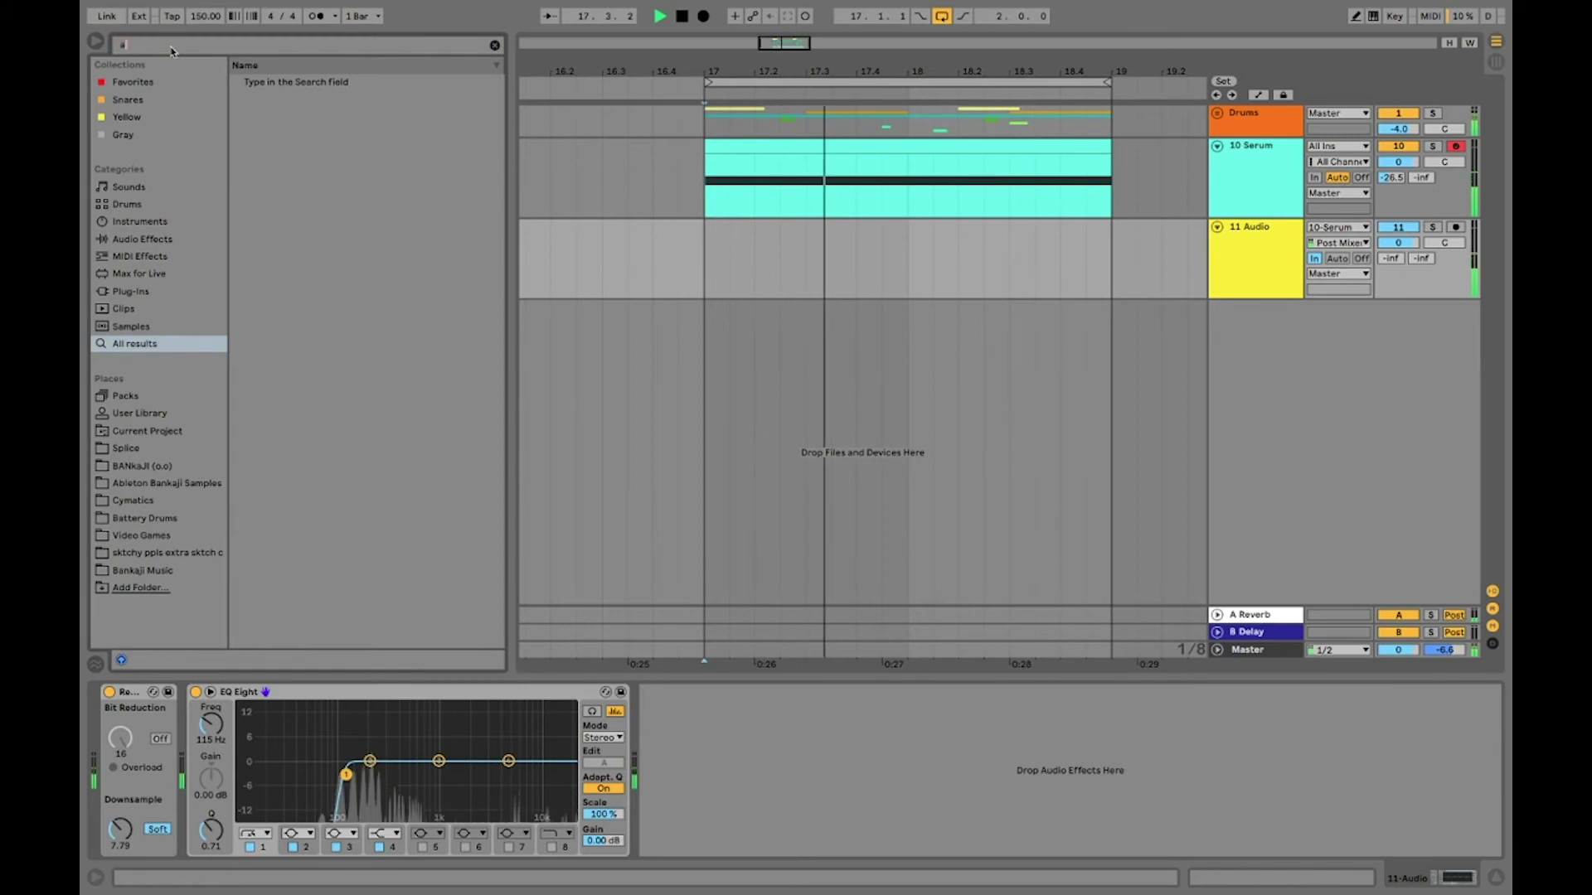
text(auto)
key(Down)
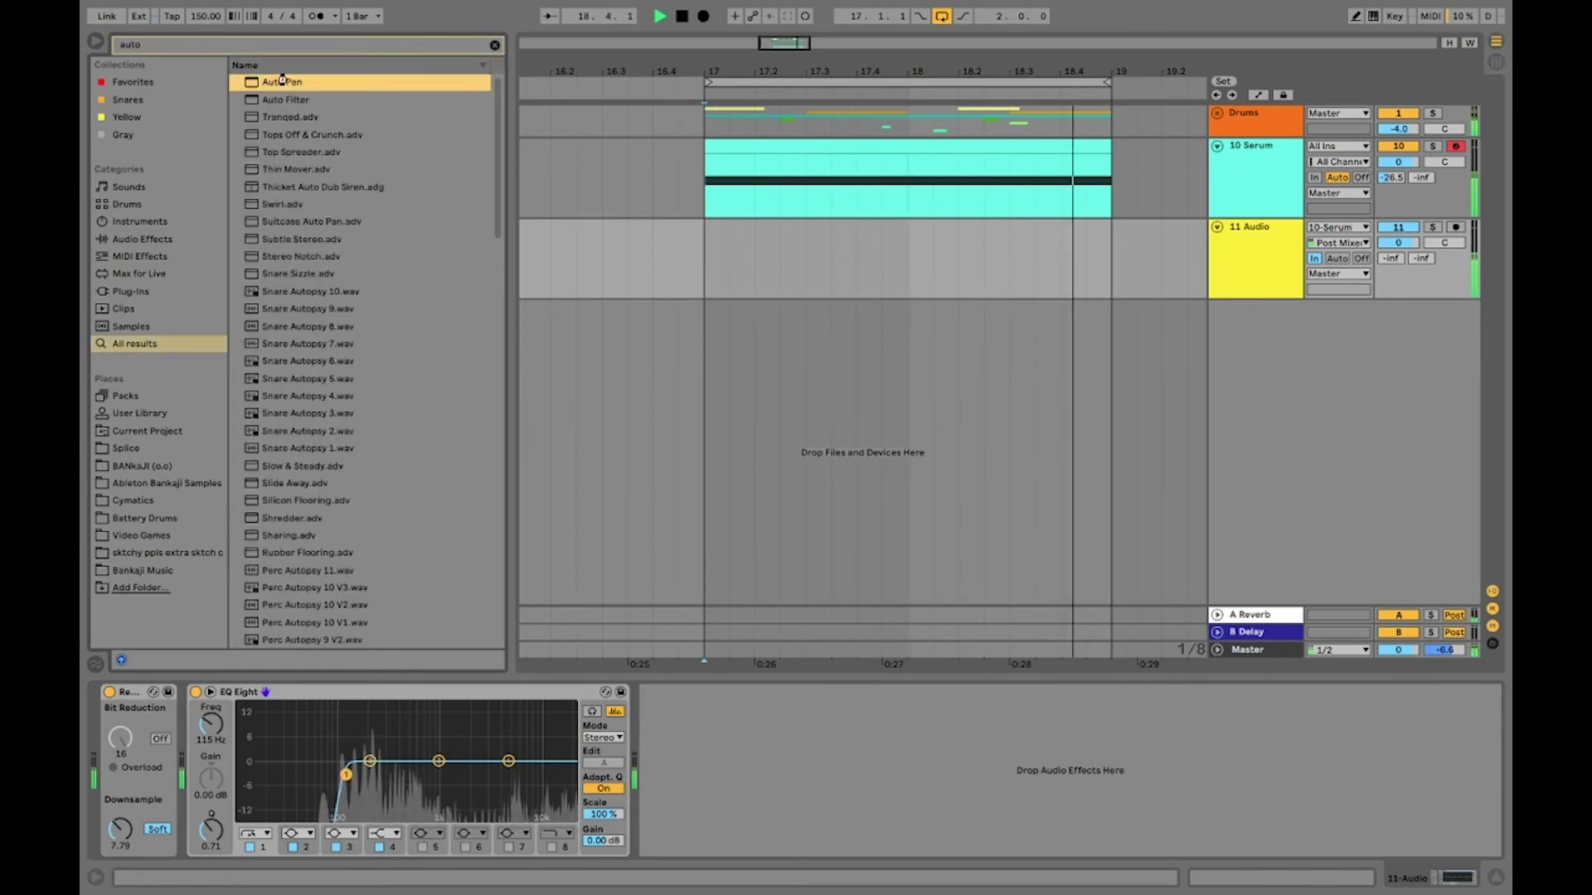
key(Return)
key(space)
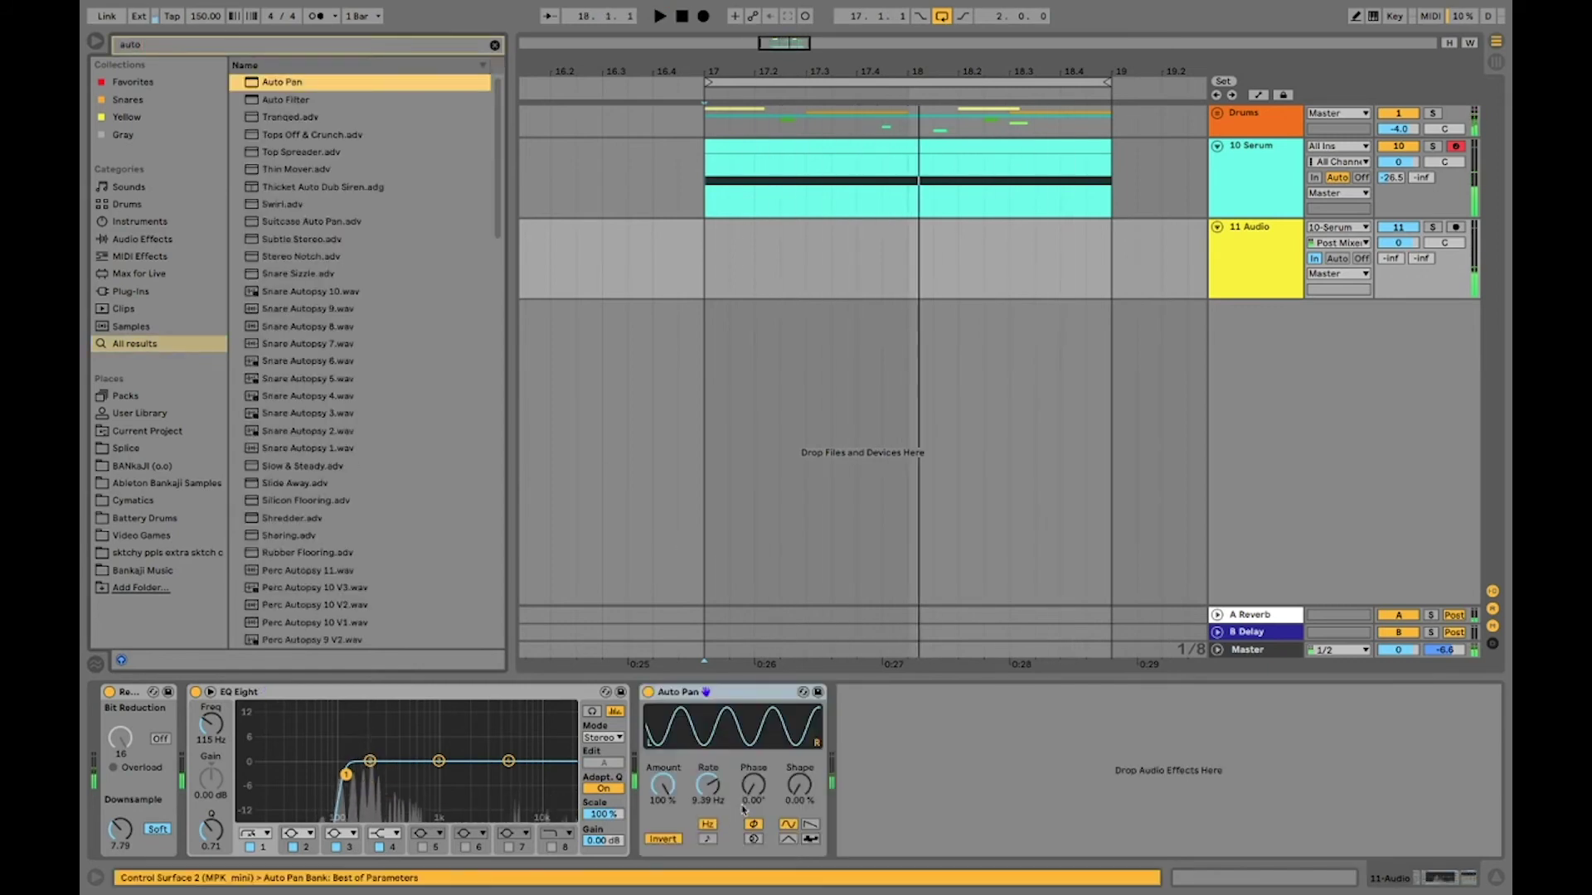
- Sync the Auto Pan to the tempo and set its rate to 1/12 with phase at 0° while listening
drag(753, 785, 753, 730)
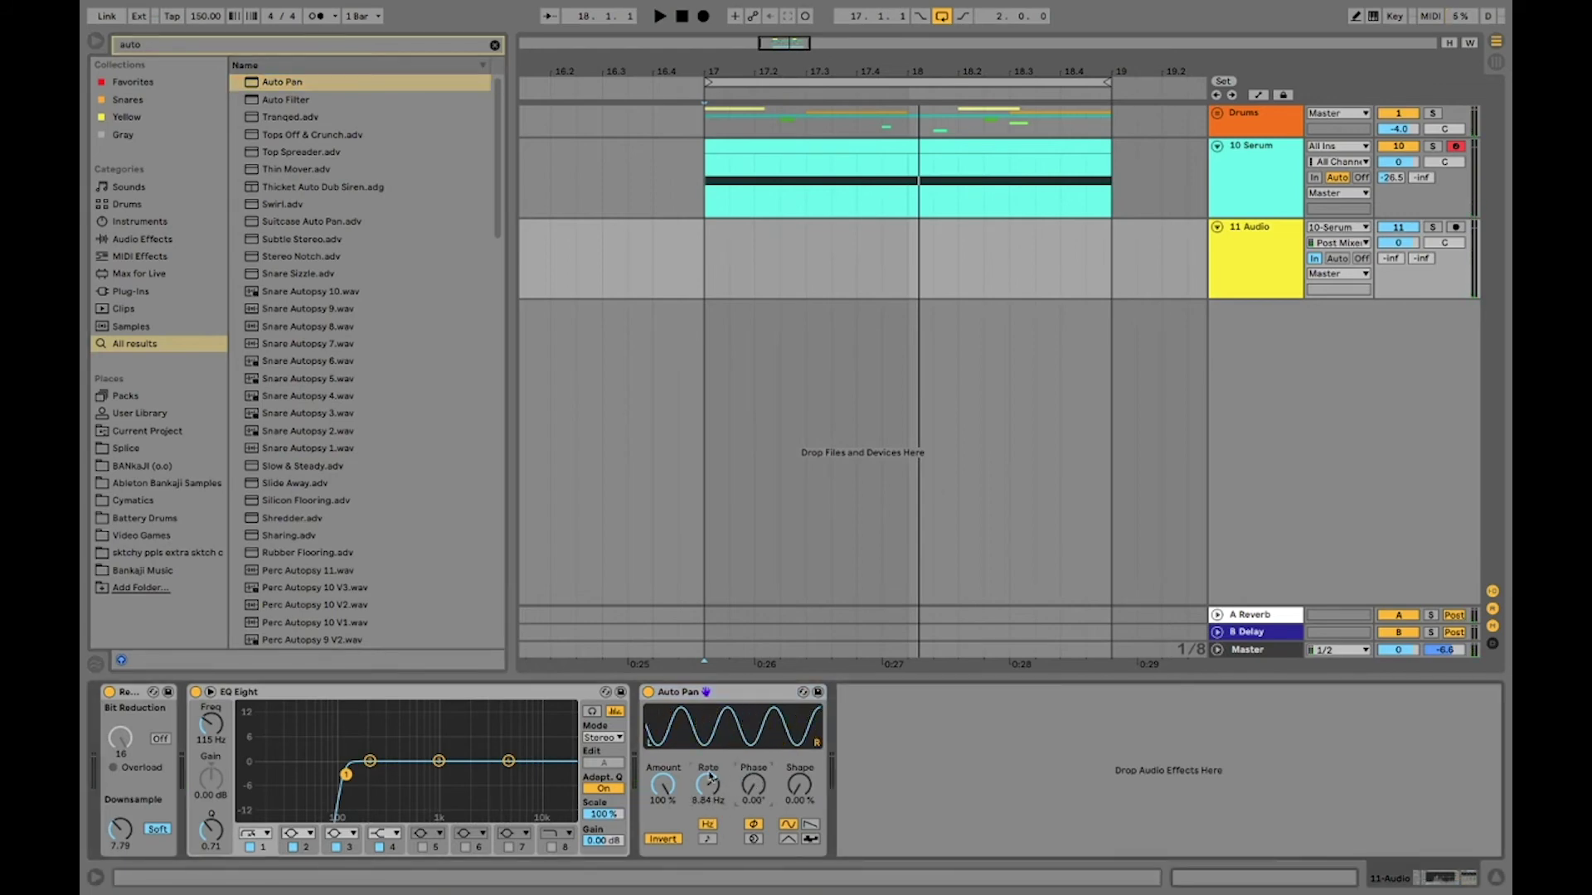
click(708, 839)
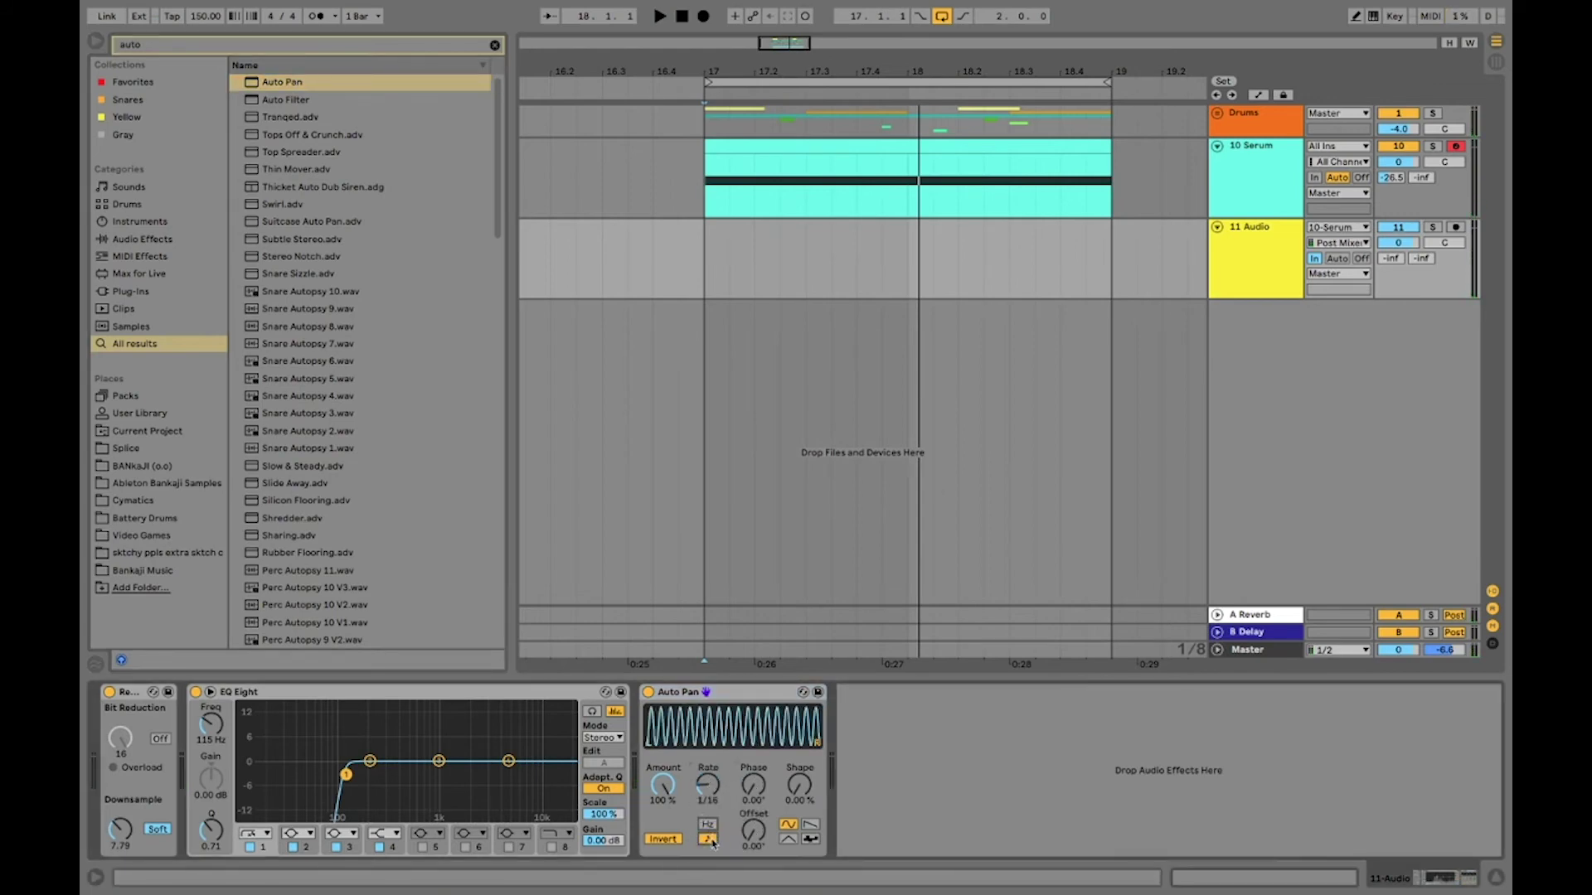
click(672, 841)
key(space)
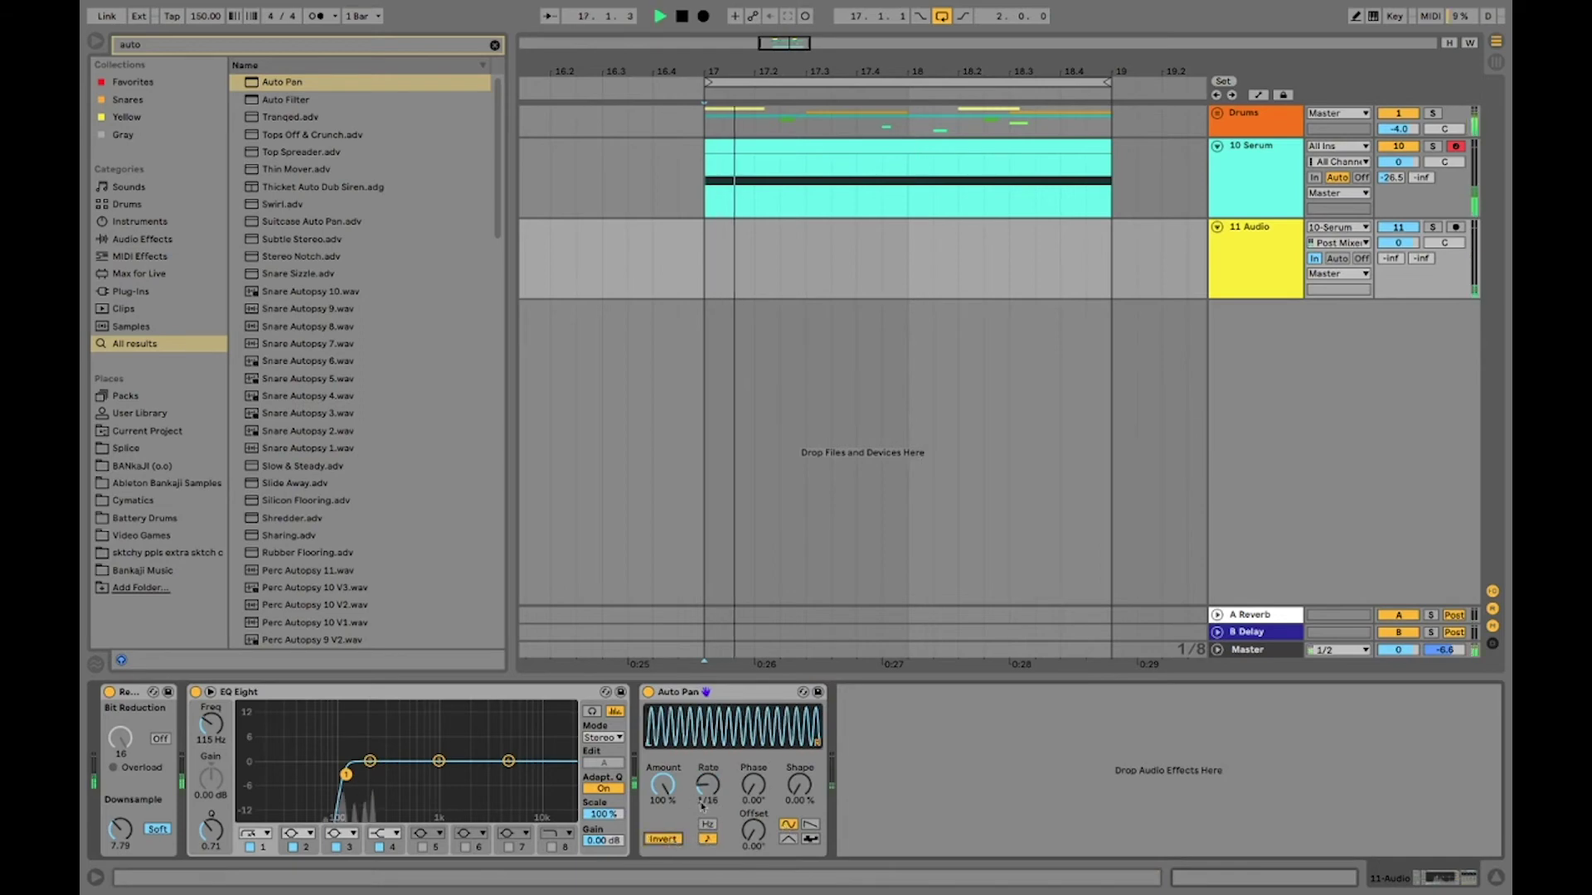
drag(707, 785, 712, 785)
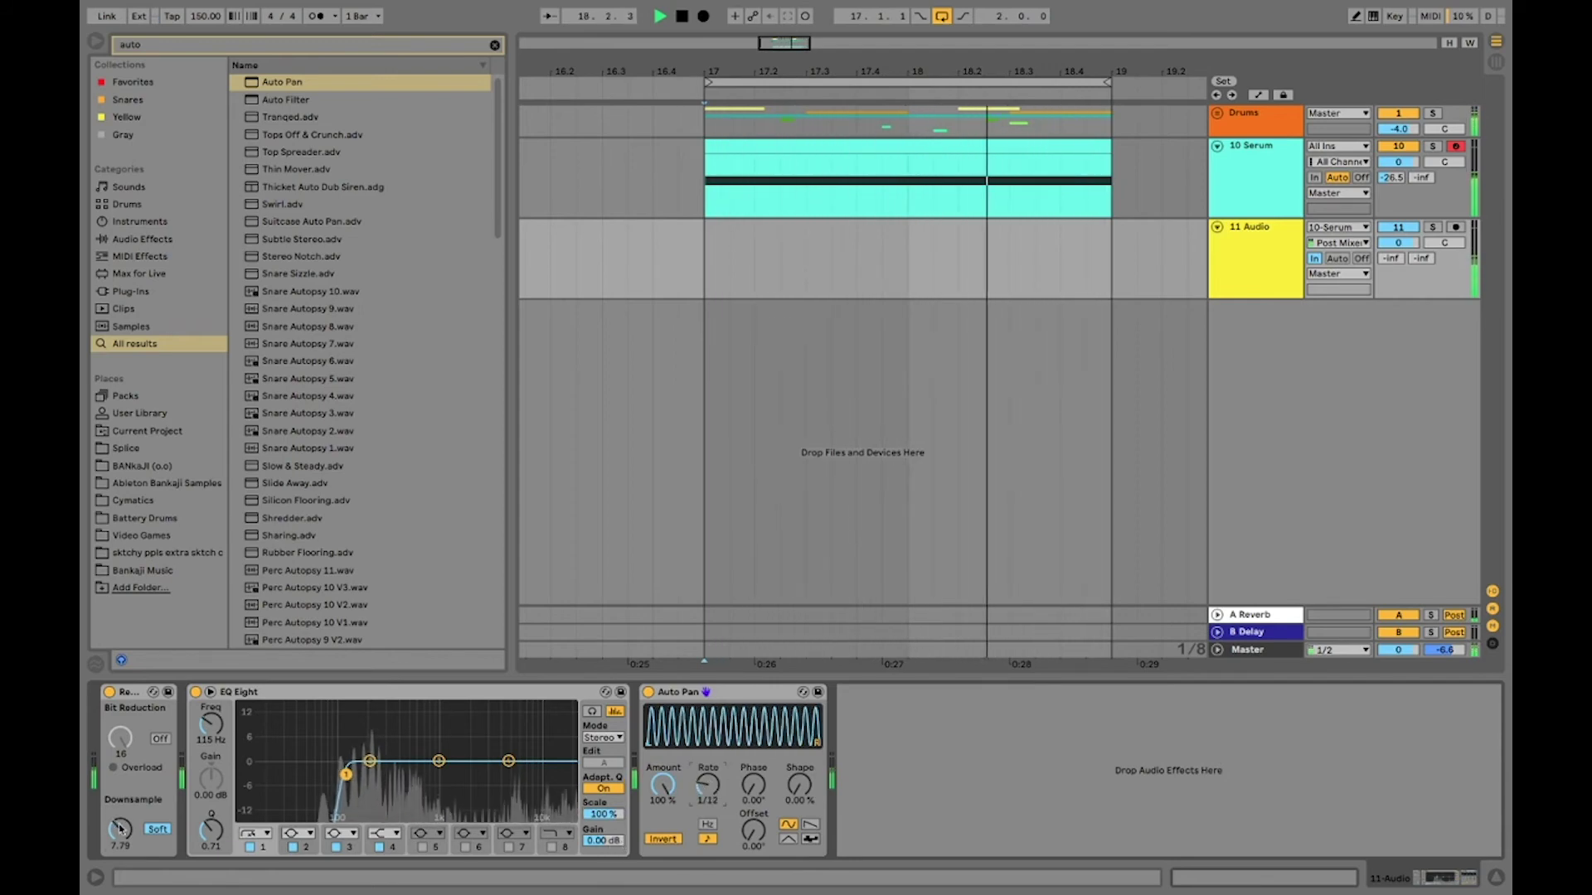
- Stop playback, show automation, set Redux's soft downsample amount to 7.18, and add an automation breakpoint for it at bar 17
drag(120, 829, 120, 851)
key(space)
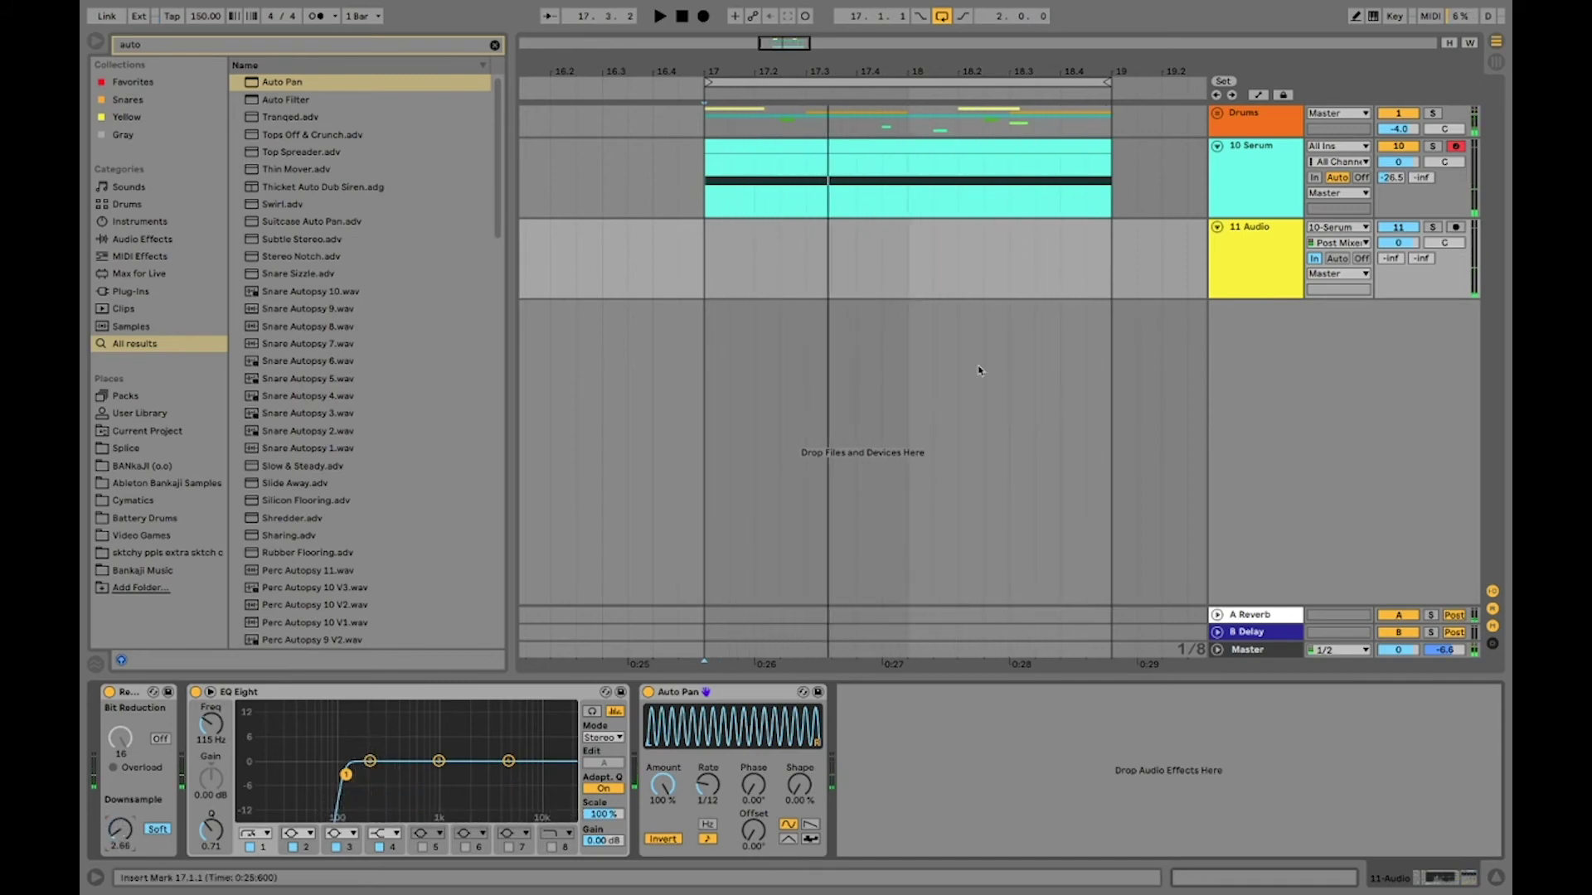
key(a)
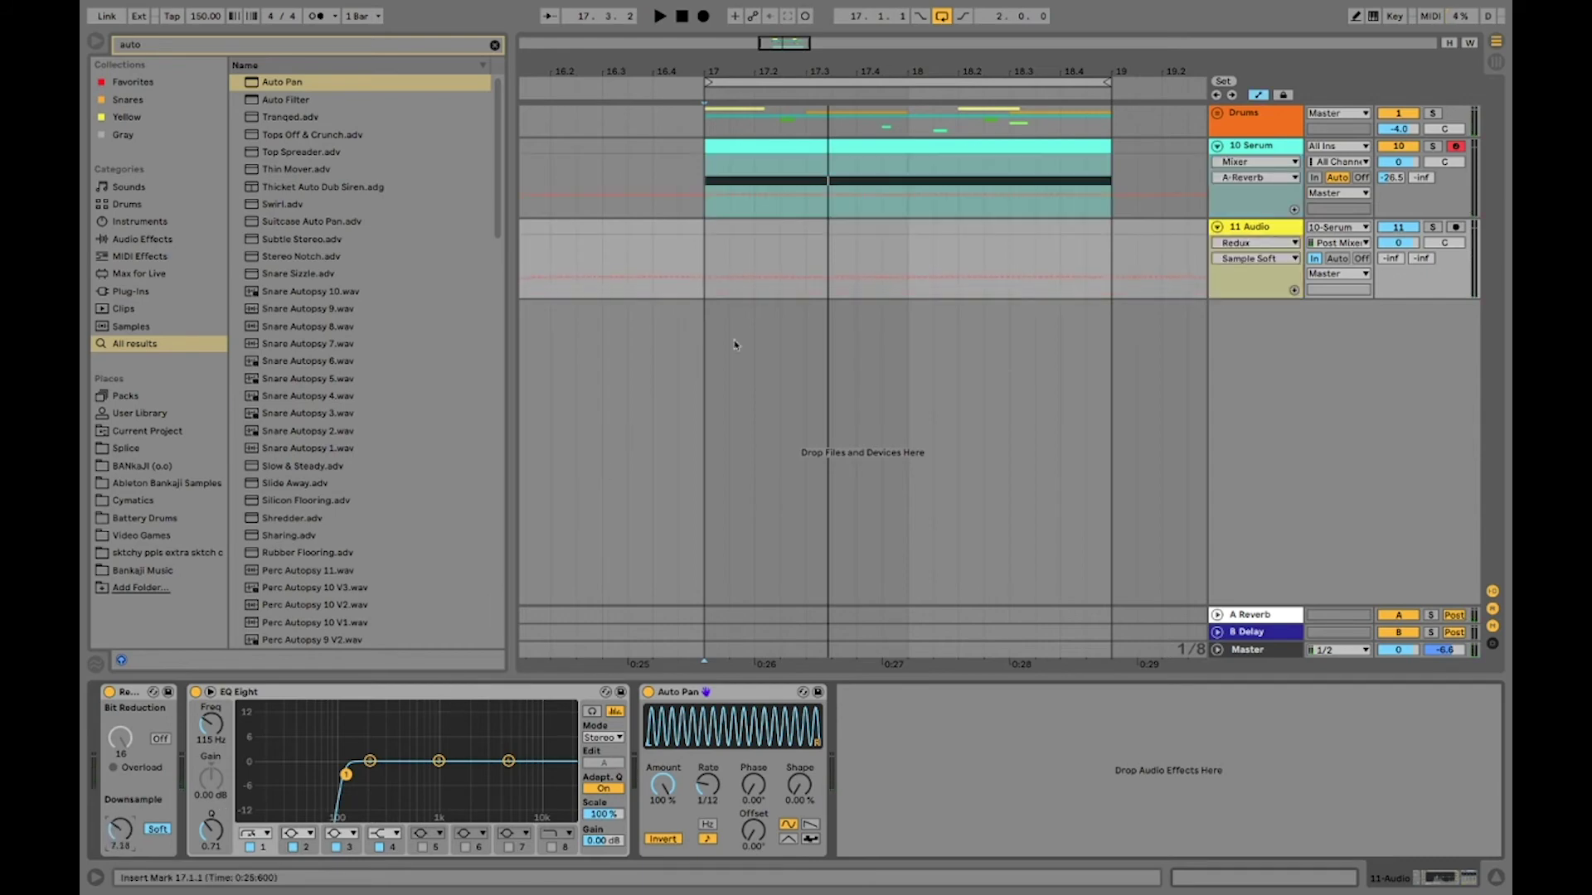
click(703, 282)
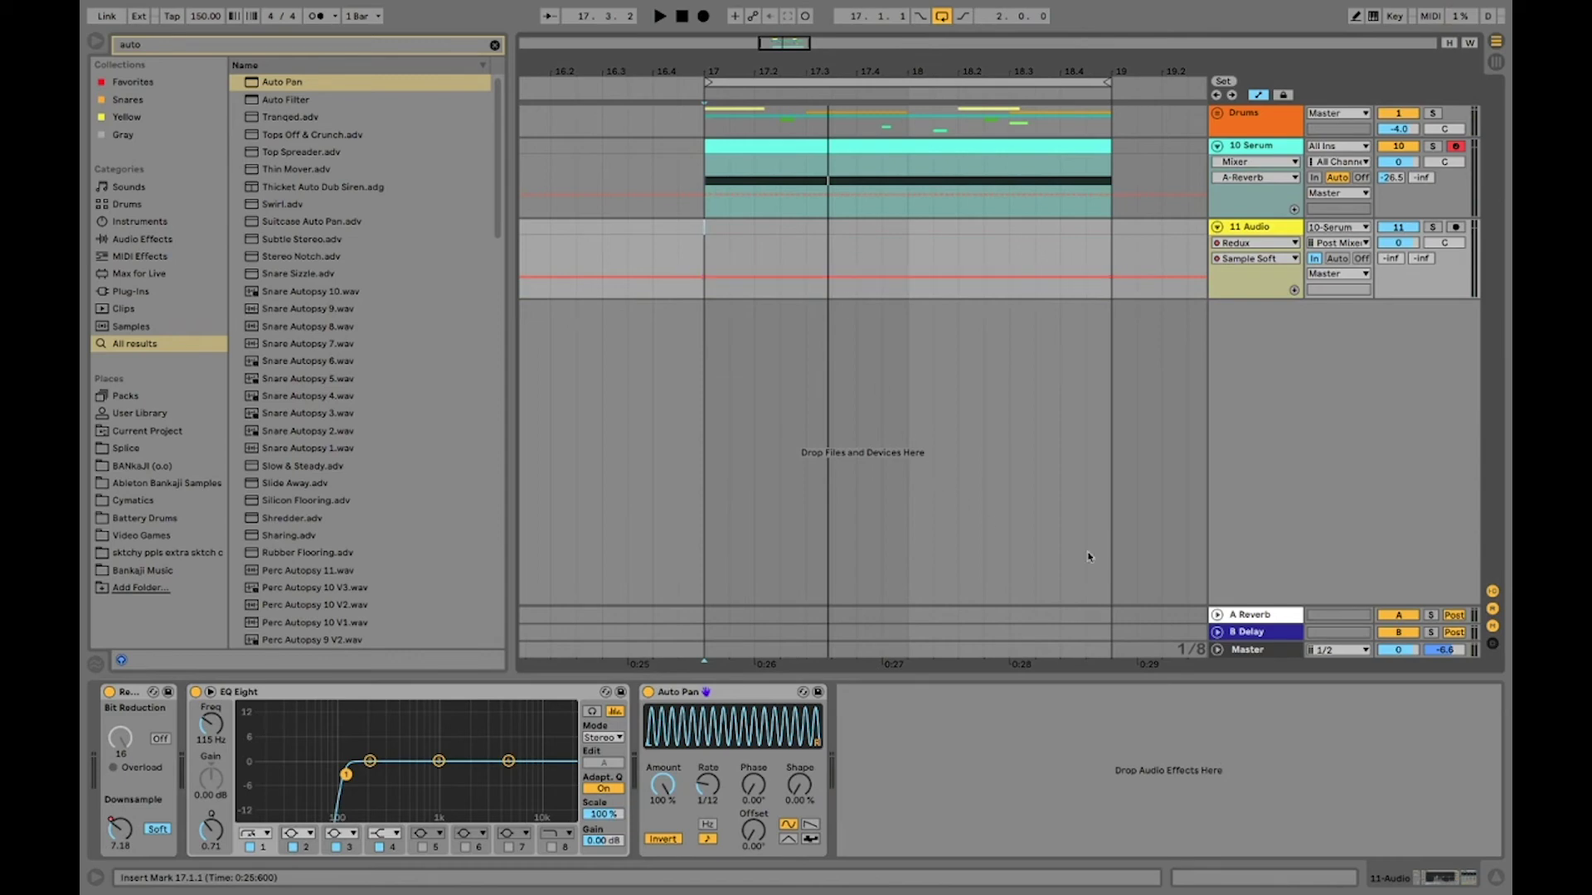
- Disarm the Serum track and record a rising and falling automation of Redux's soft downsample amount across the two-bar loop
click(702, 17)
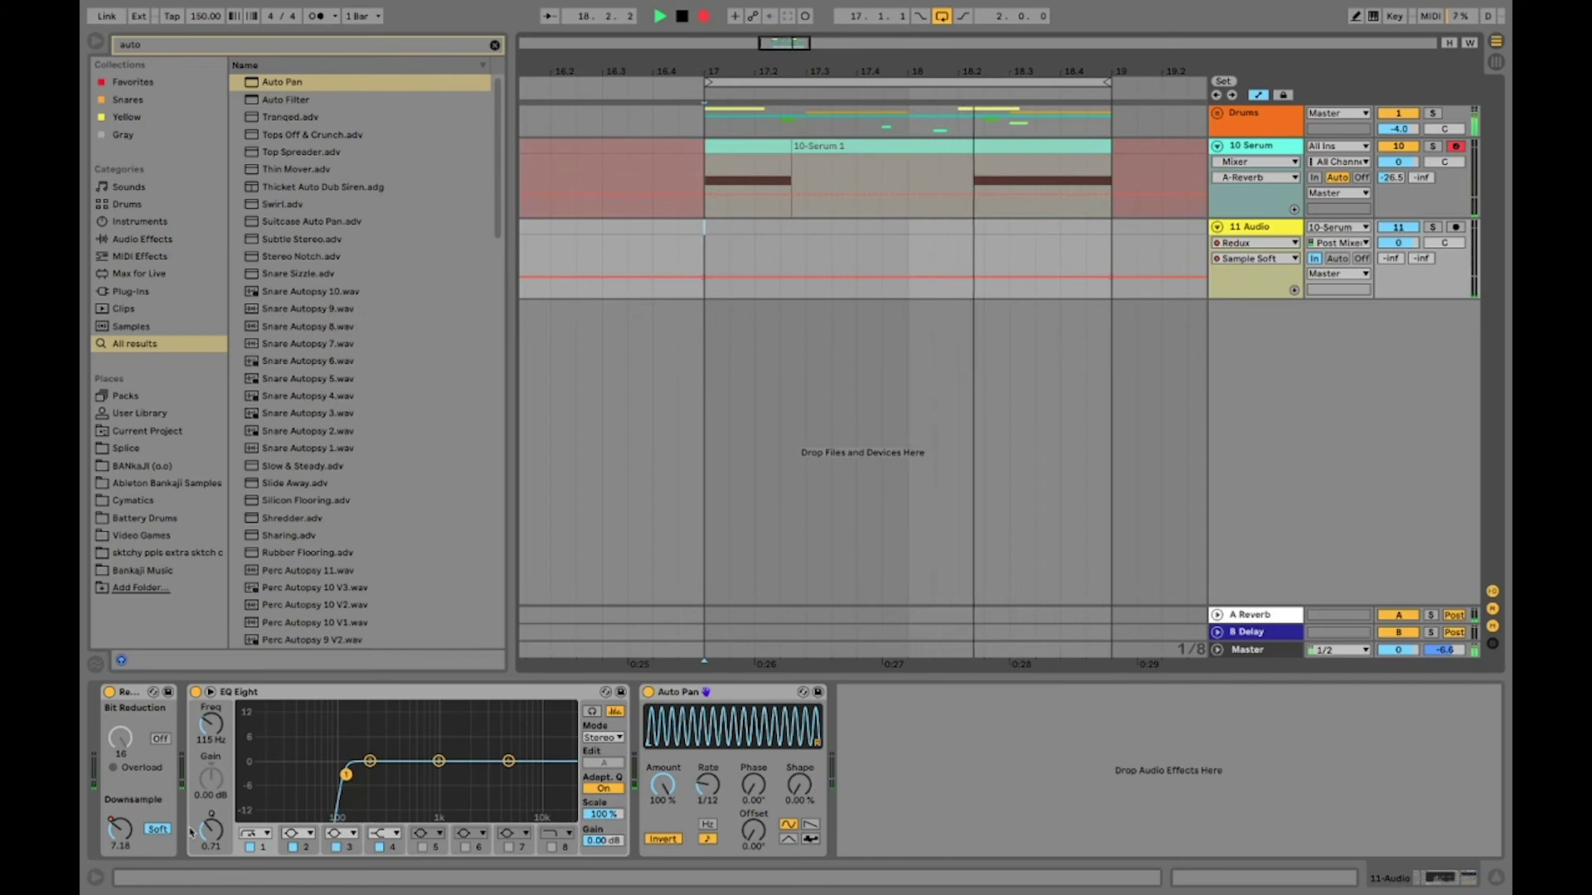
key(space)
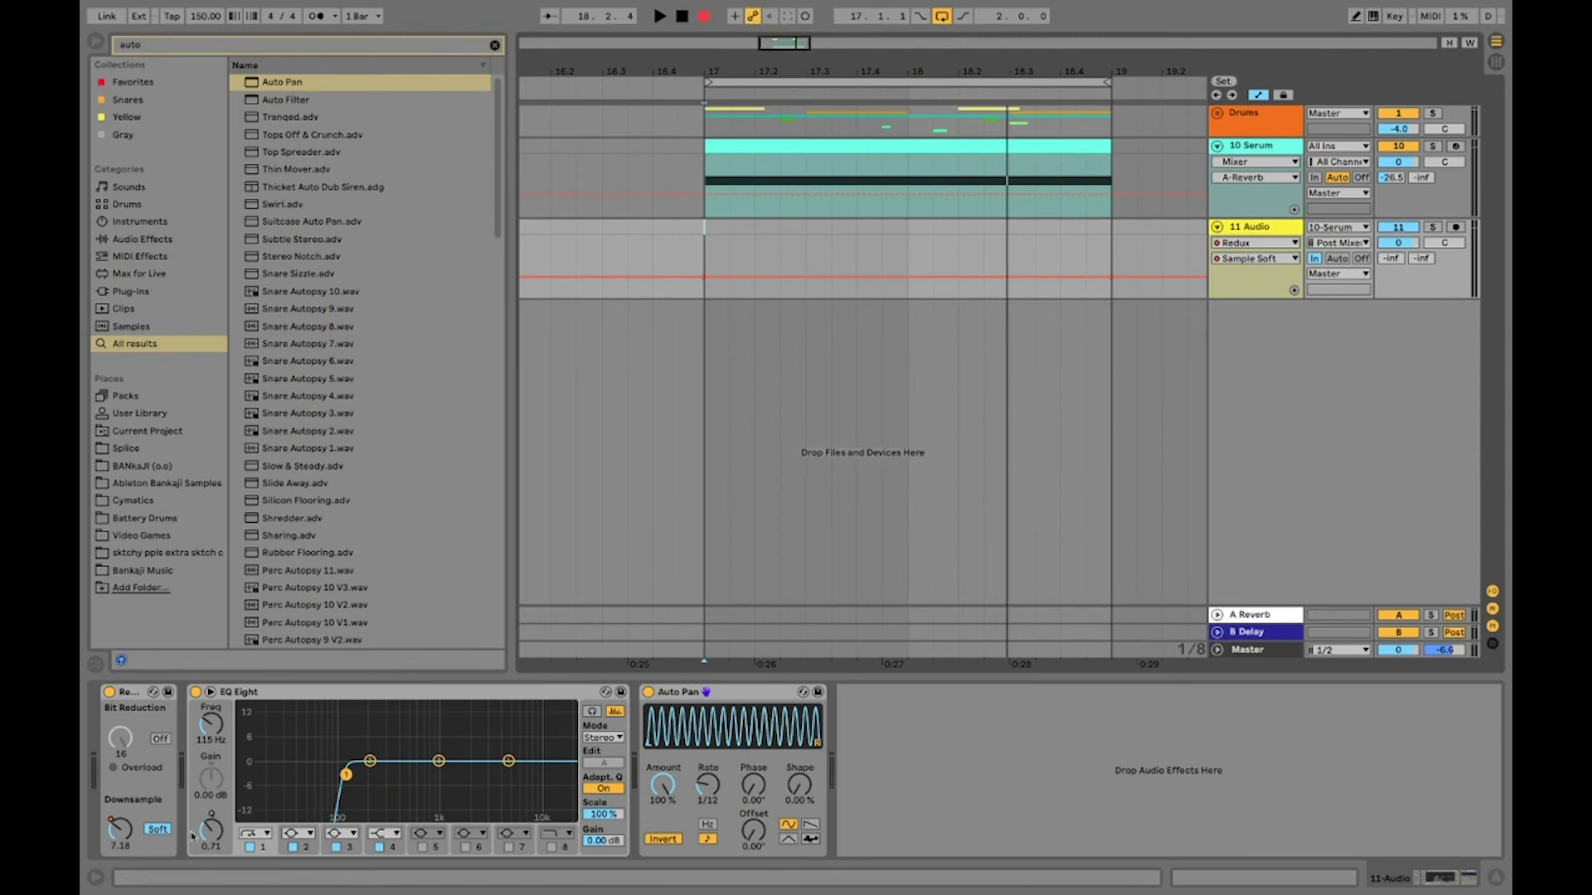
key(space)
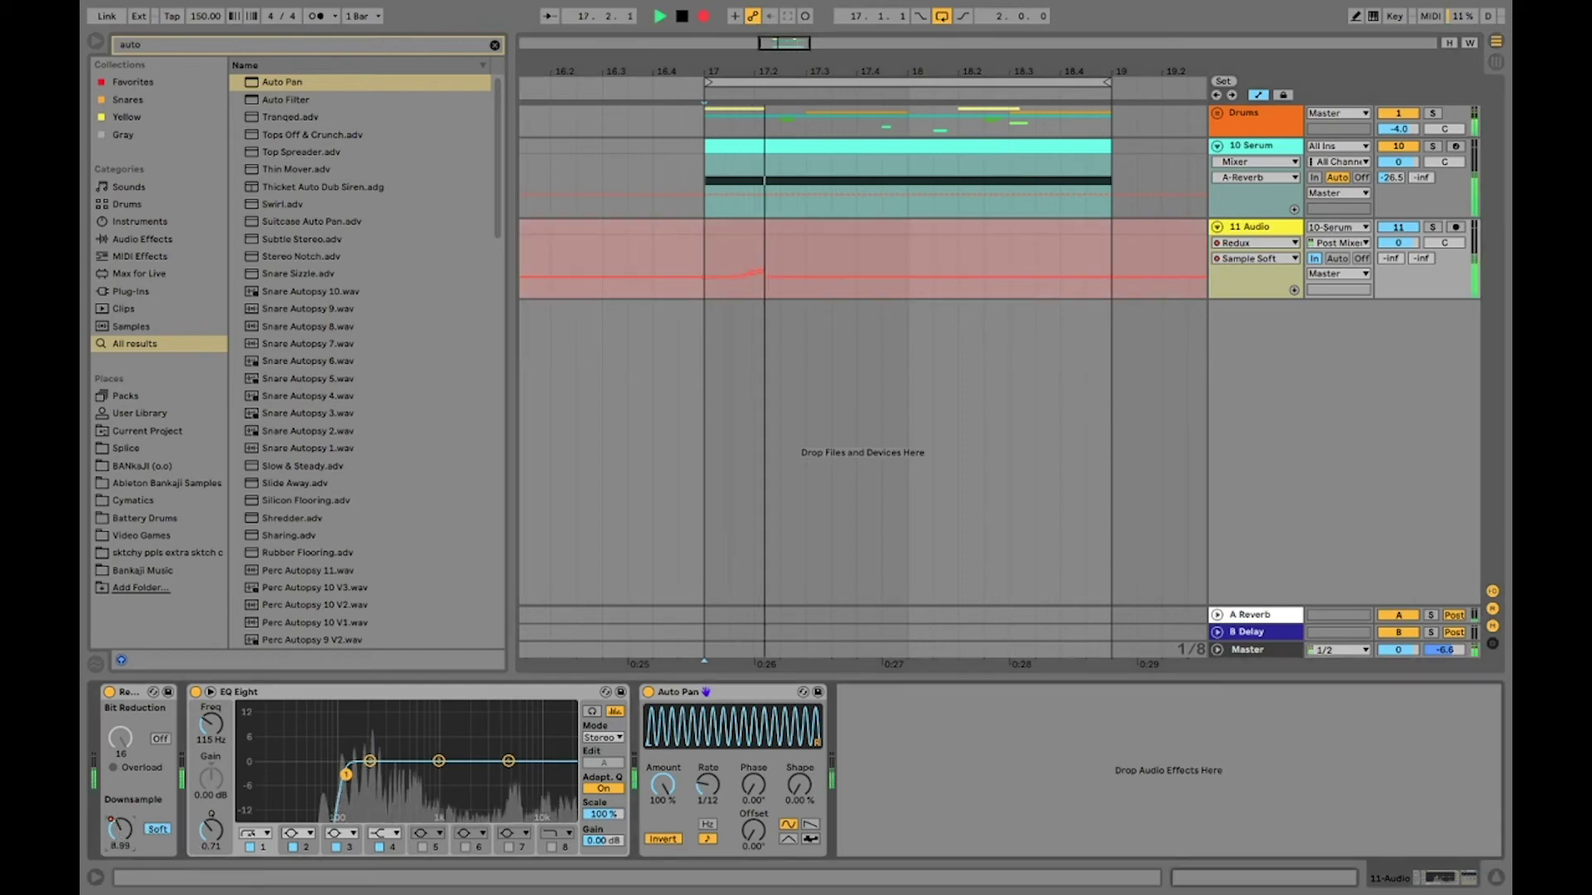
drag(120, 834, 119, 831)
key(space)
key(space)
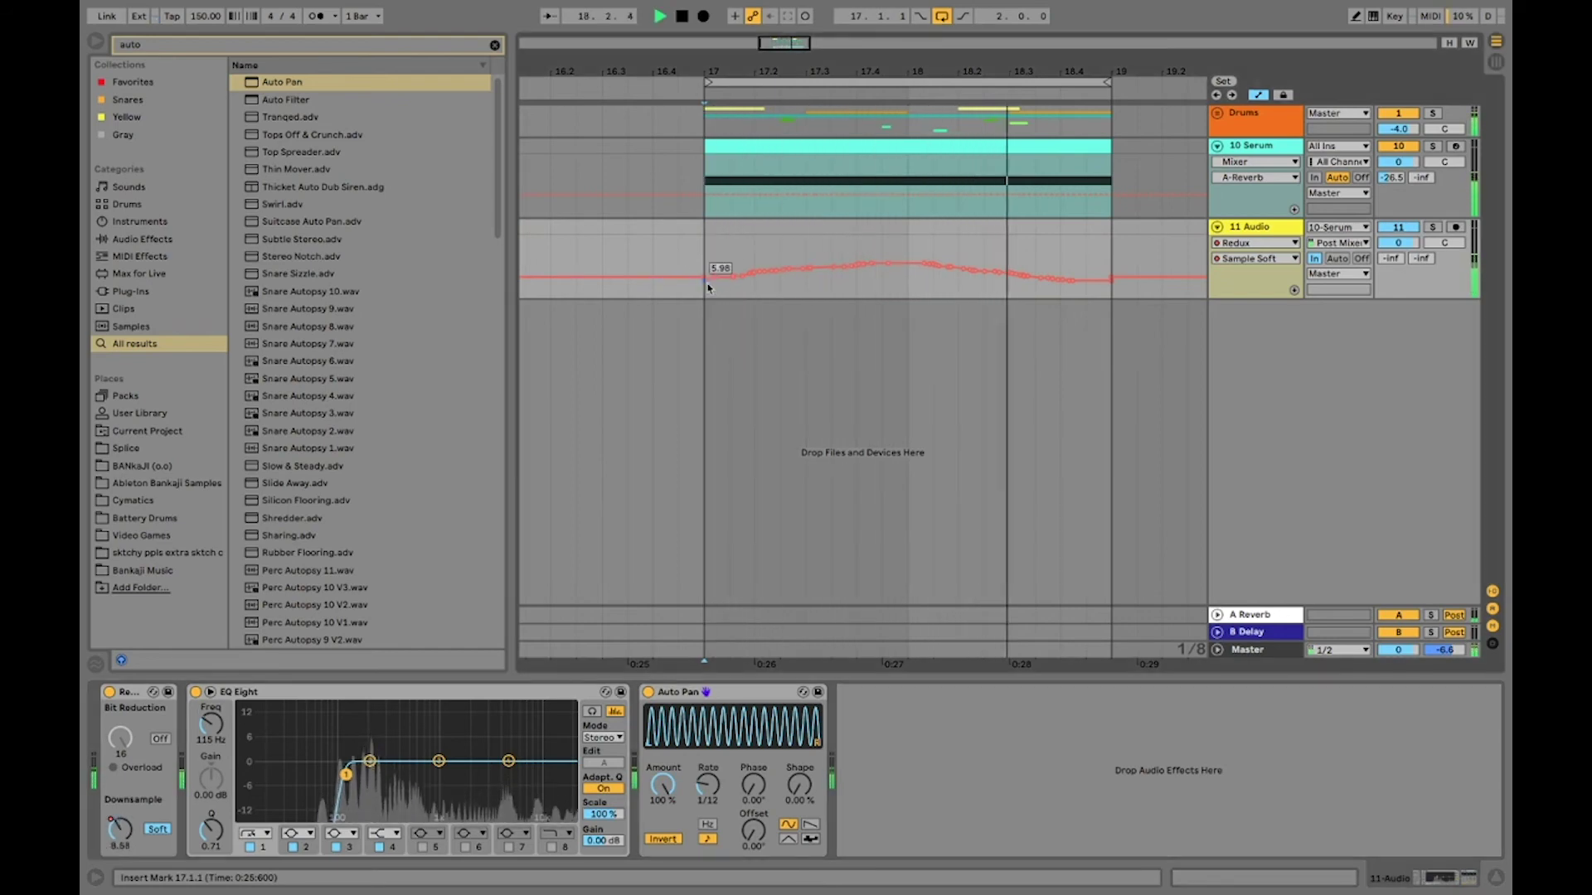
key(space)
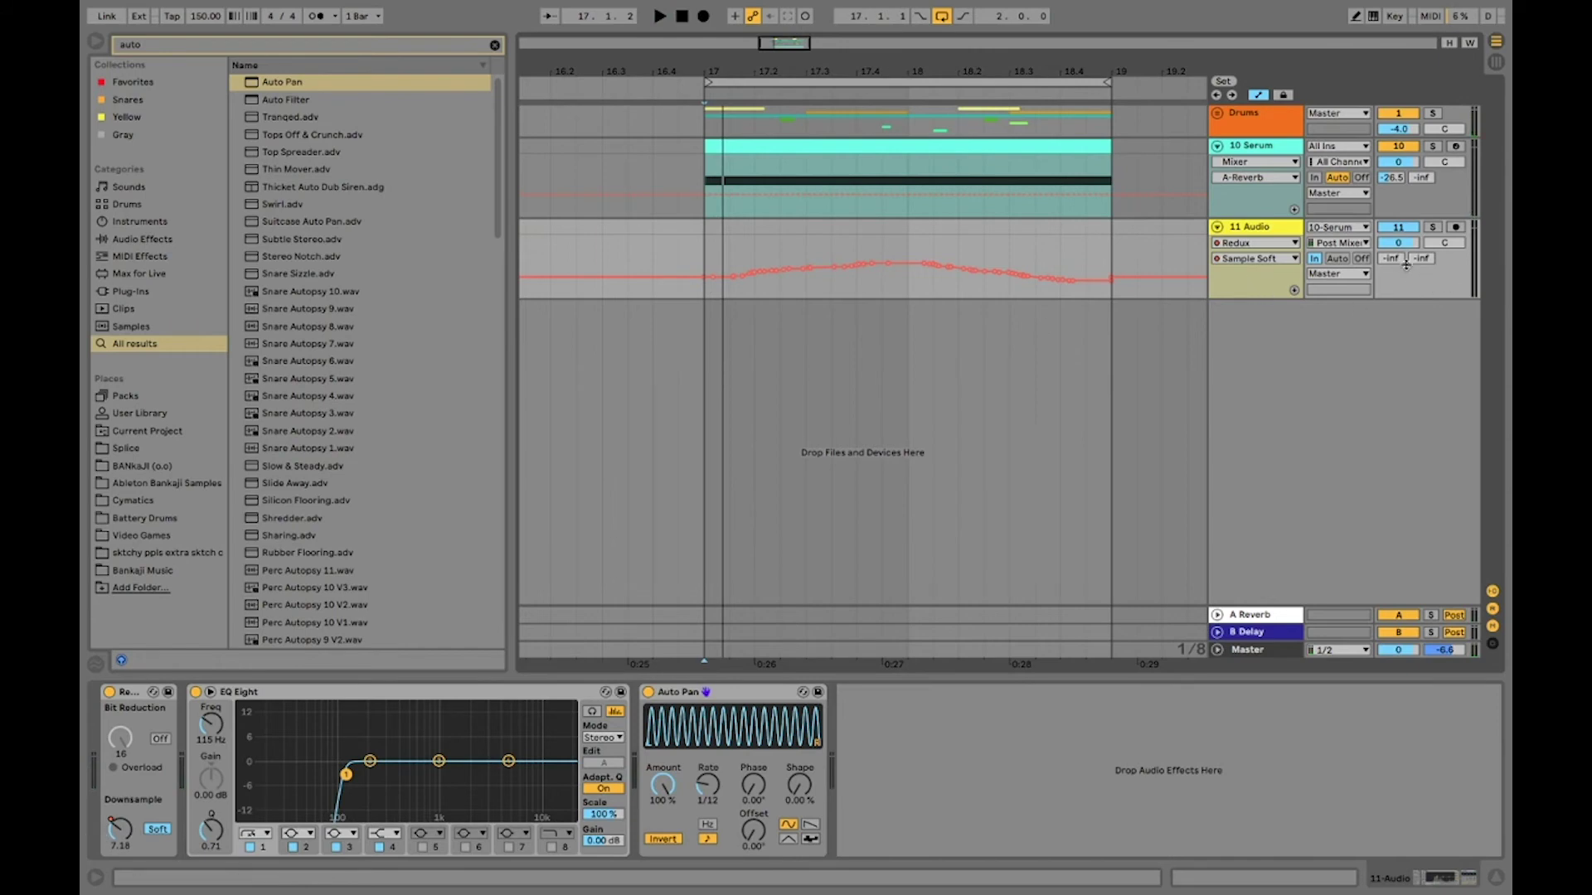
- Set the 11 Audio track's volume to -5.5 dB and its A Reverb send to -2.8 dB while checking the loop
drag(1405, 265, 1400, 243)
key(space)
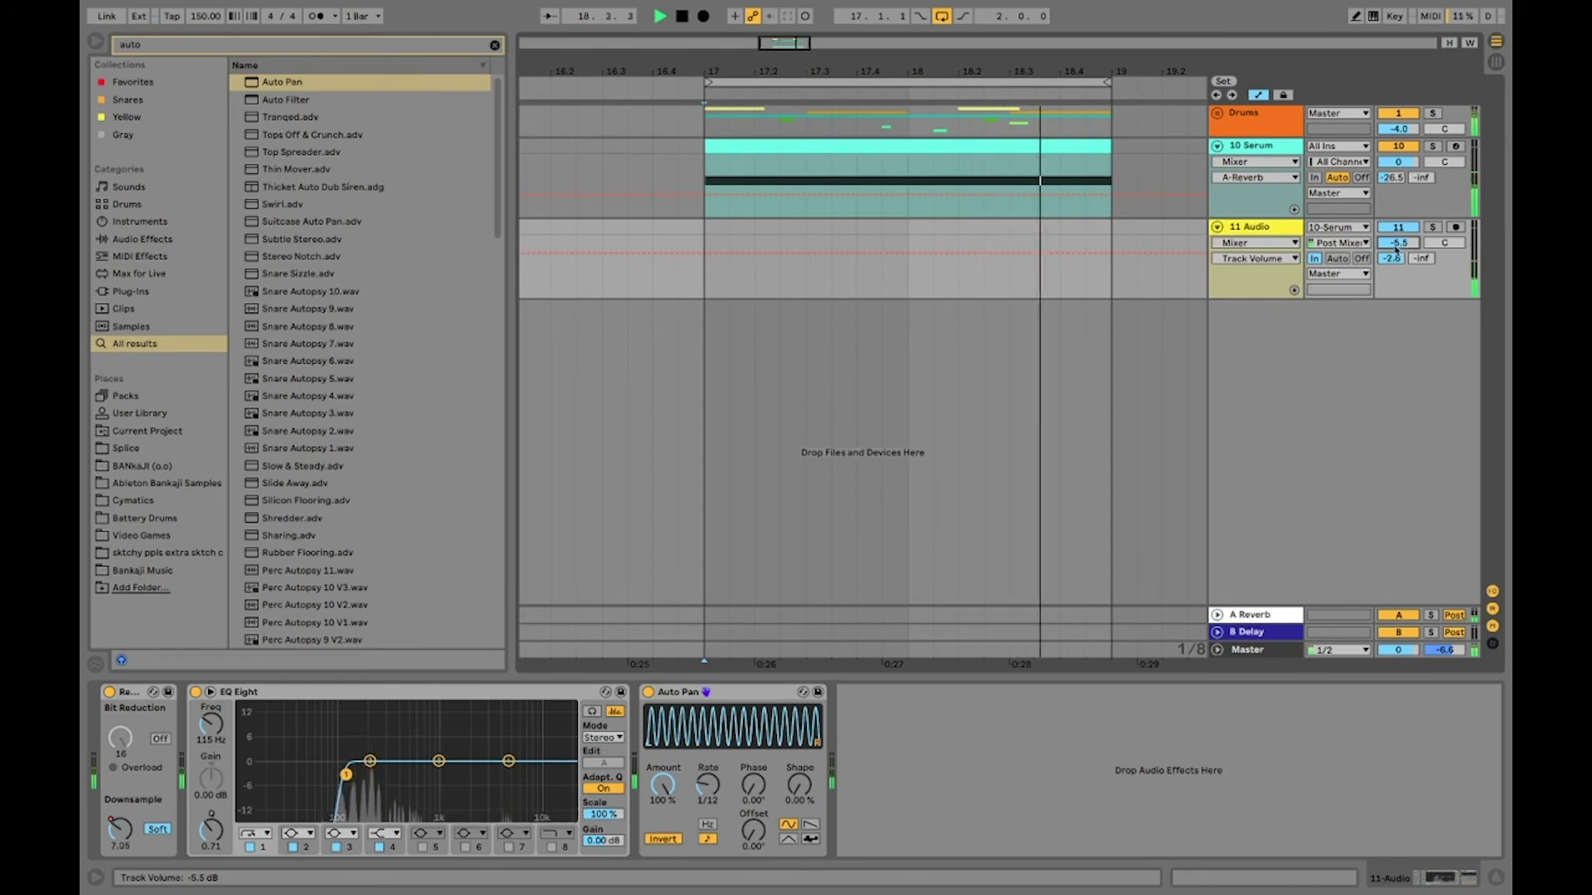
key(space)
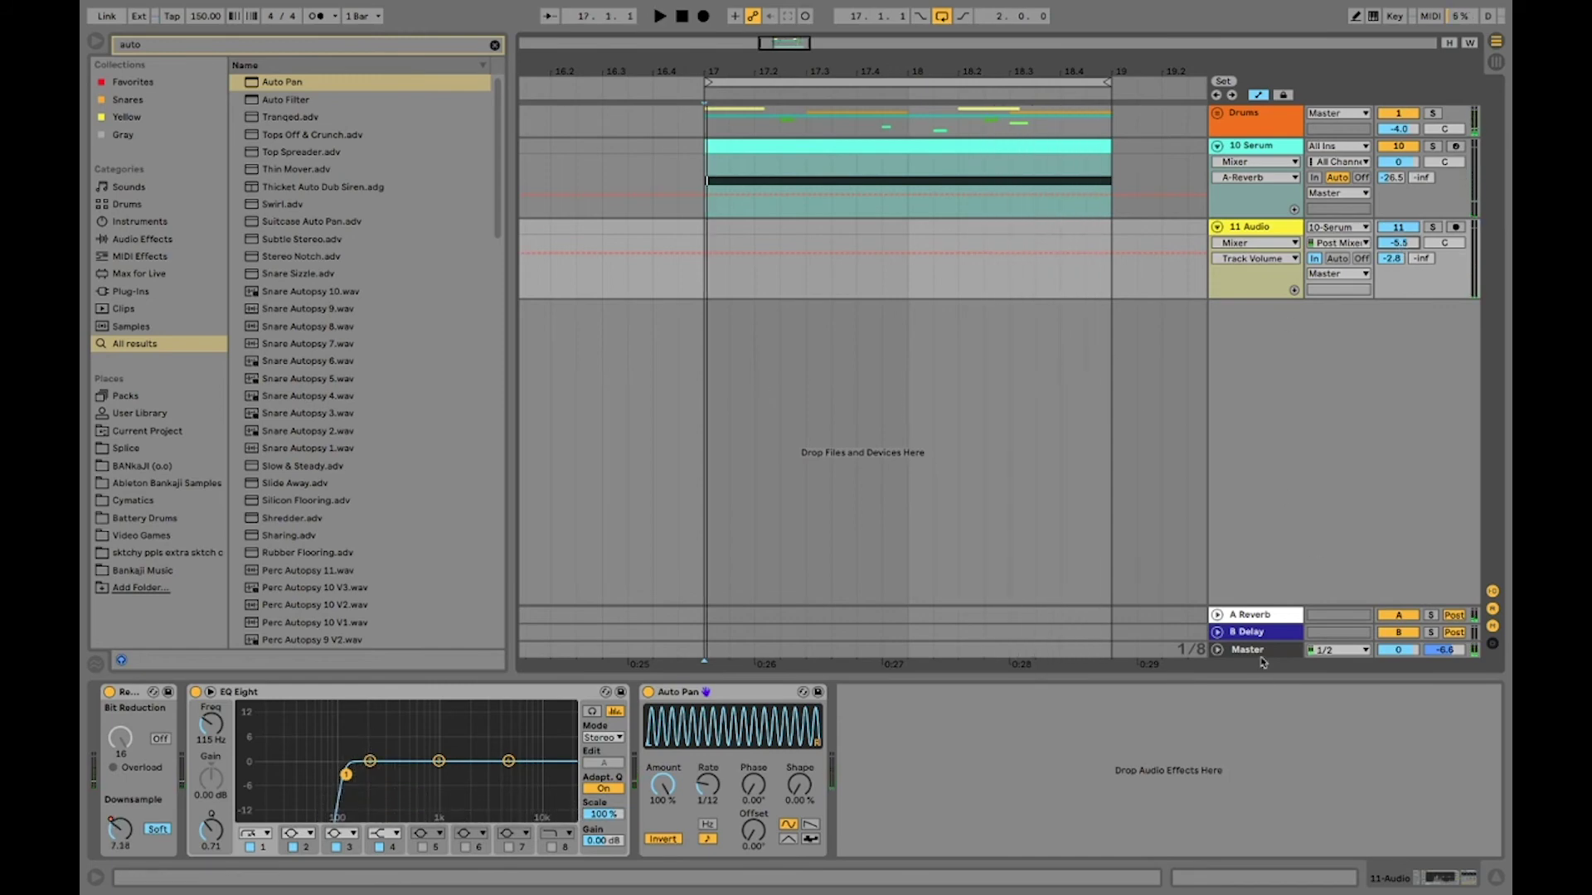
- Add an Auto Filter after the EQ Eight on the A Reverb return track
click(1271, 620)
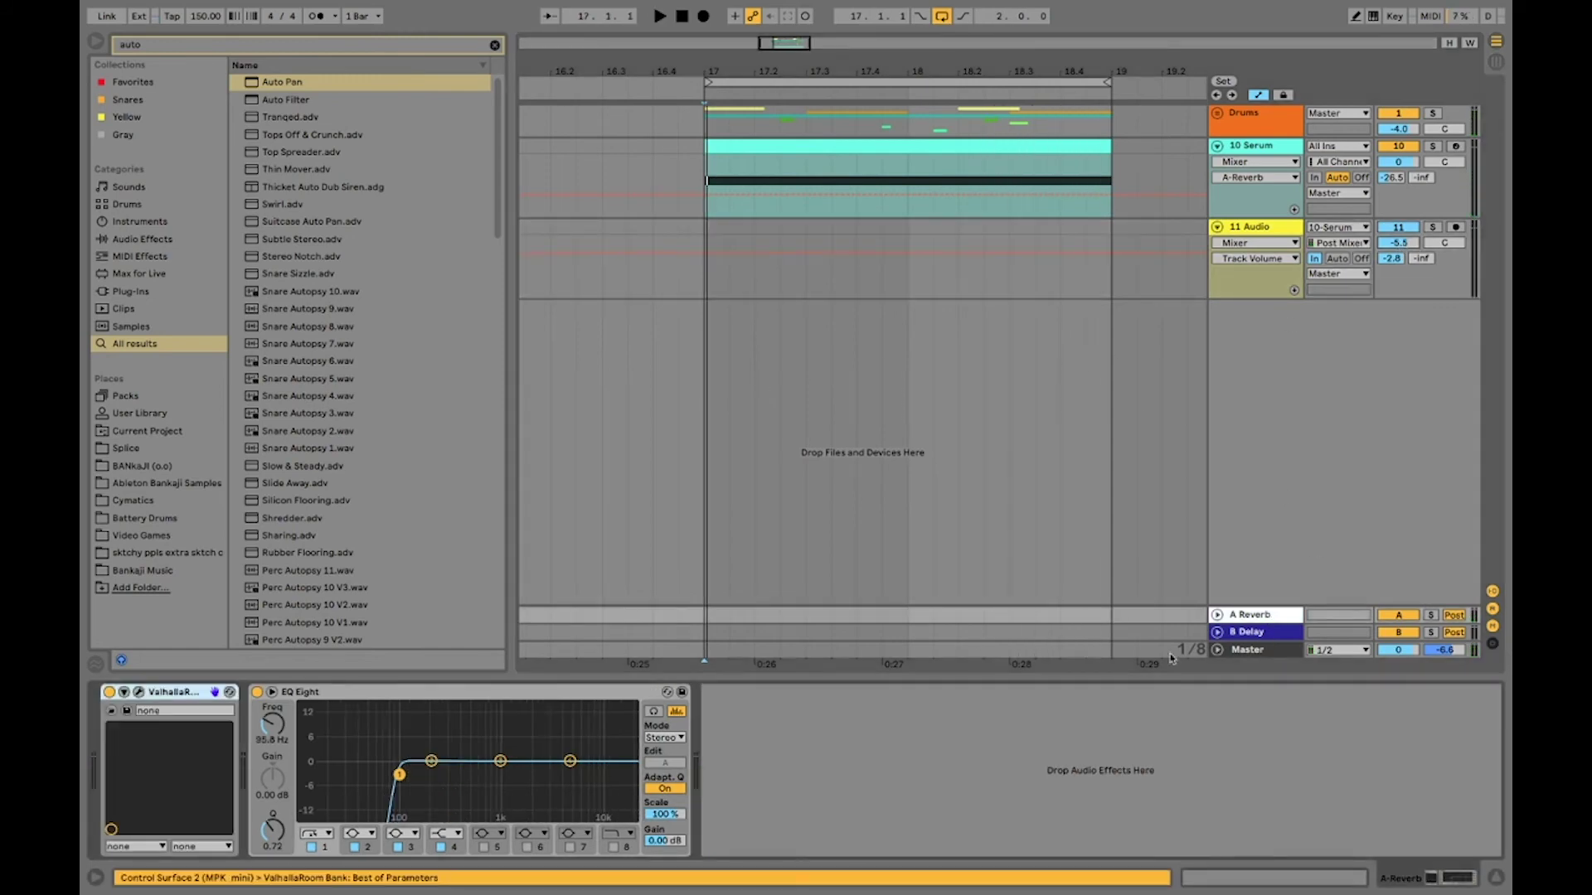
click(376, 45)
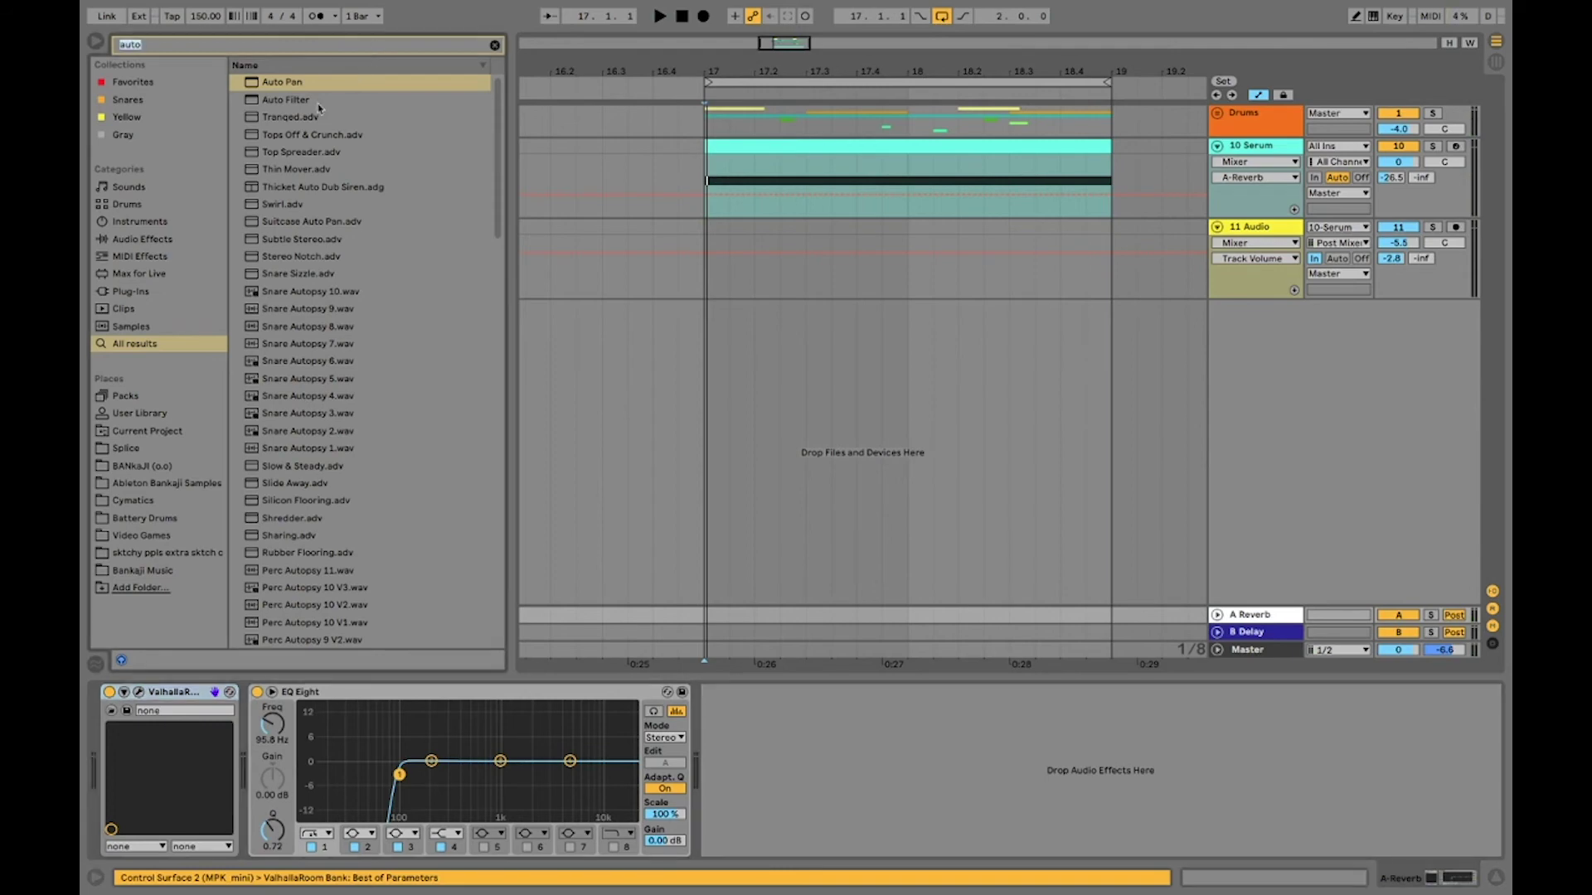
click(286, 100)
drag(284, 101, 768, 619)
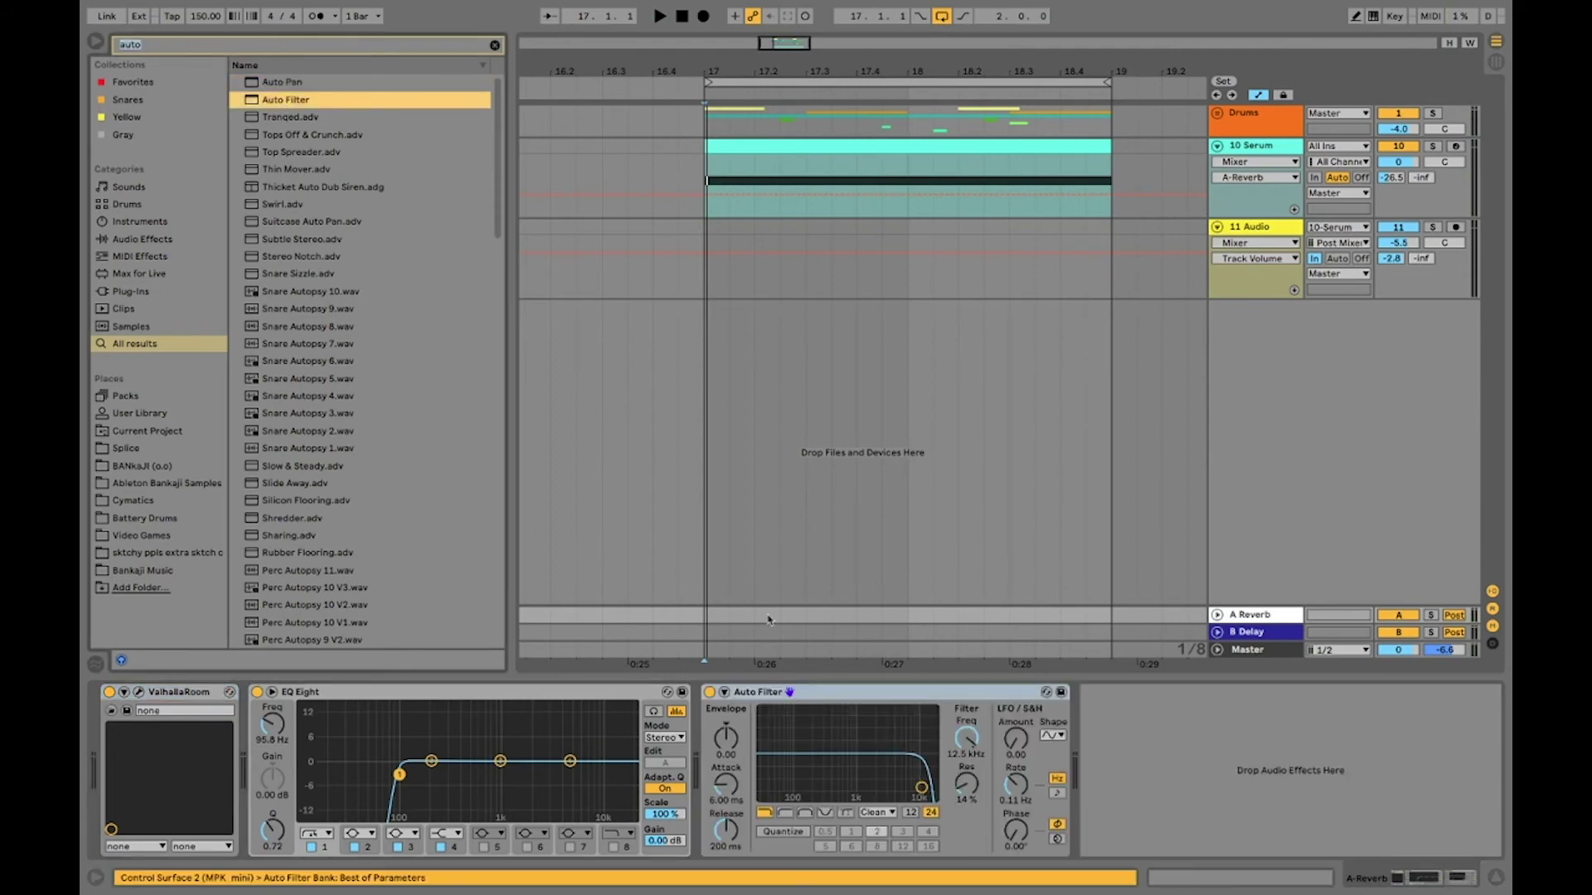
- Sidechain the Auto Filter from Kick as a high-pass at 301 Hz with 49% resonance, envelope 48.4, 17.3 dB gain, 6.27 ms attack and 89 ms release
click(723, 692)
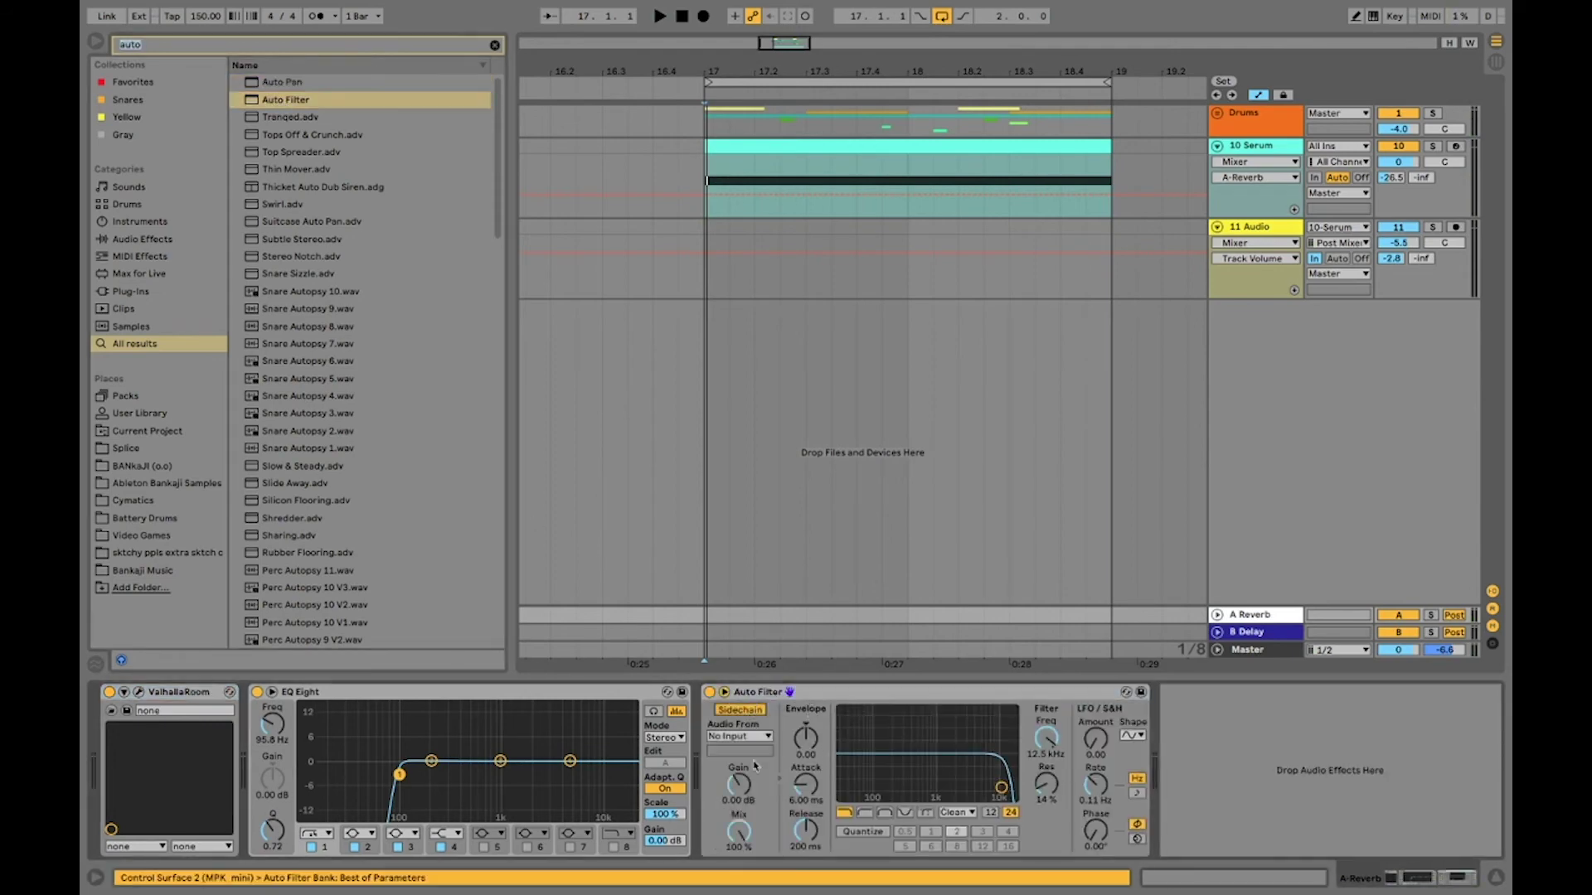
click(761, 738)
click(765, 548)
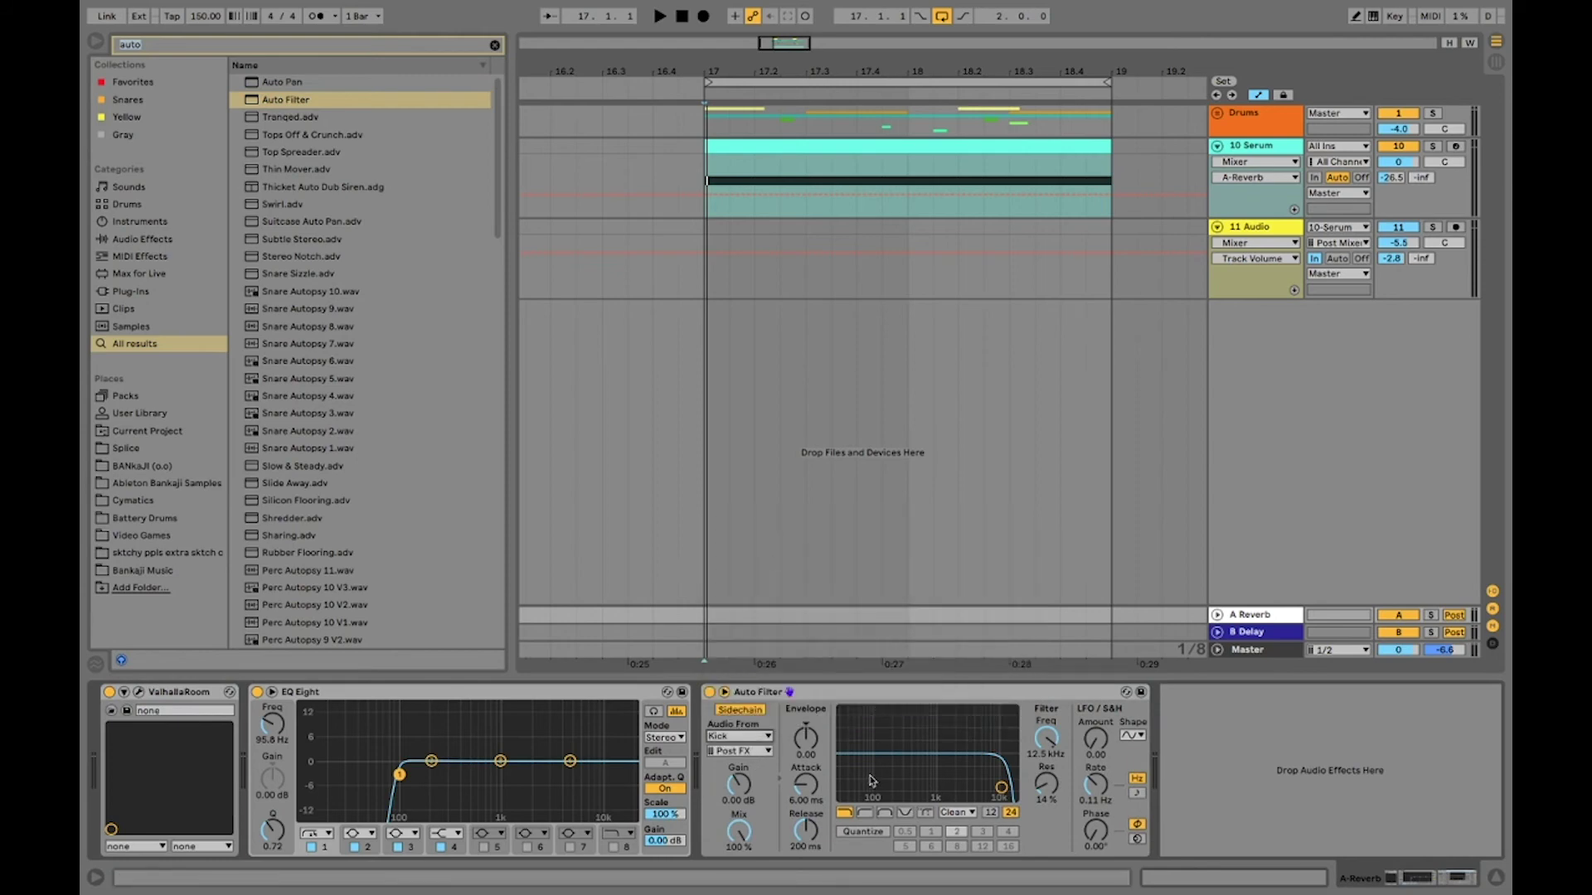
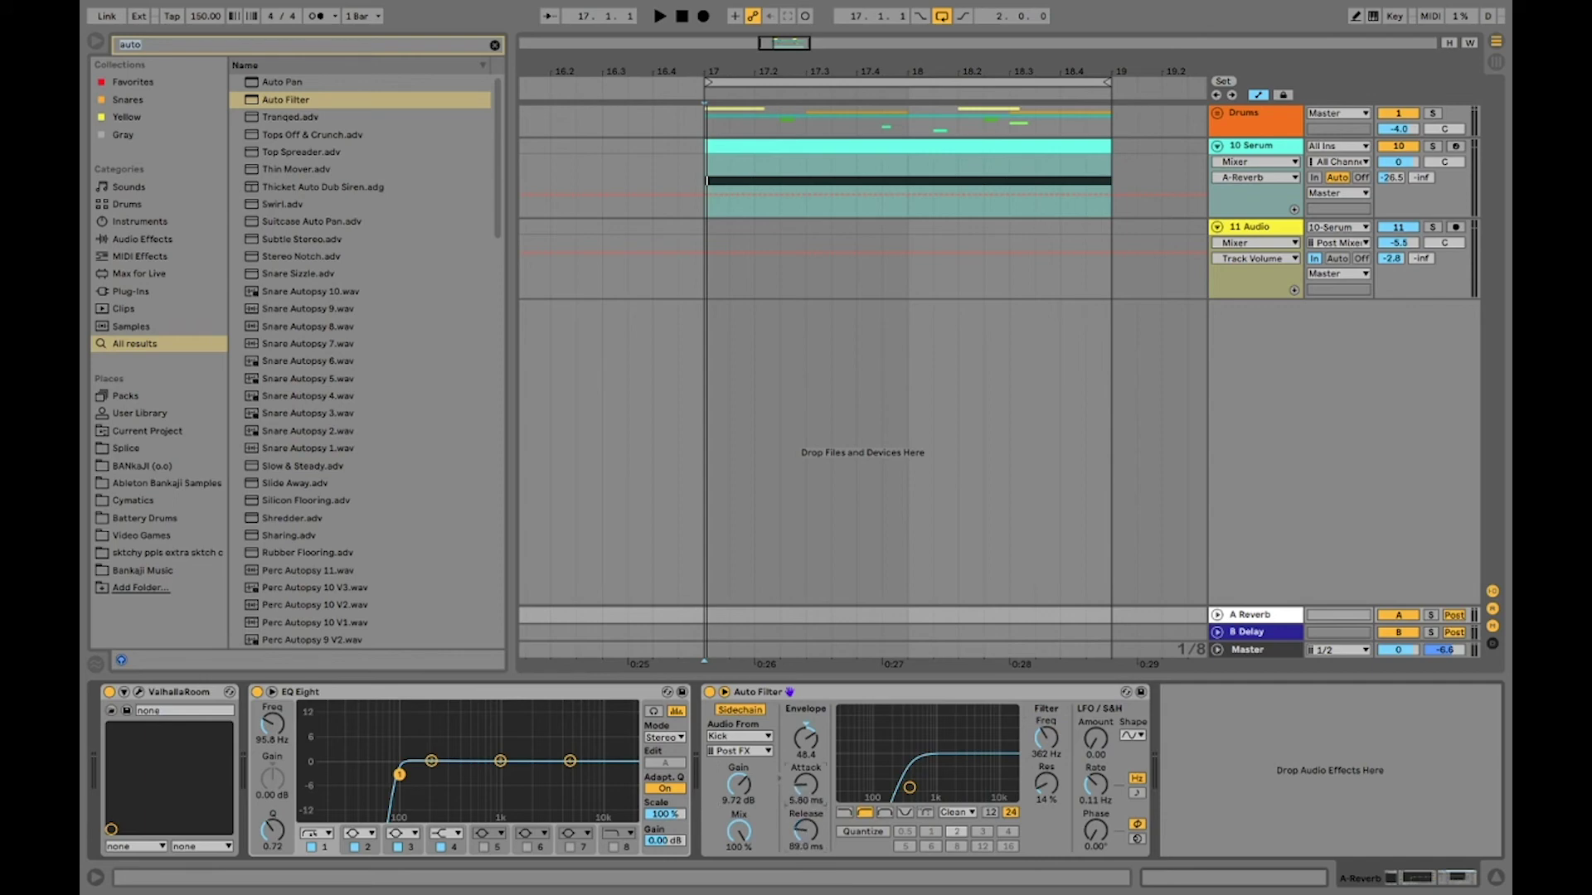
key(space)
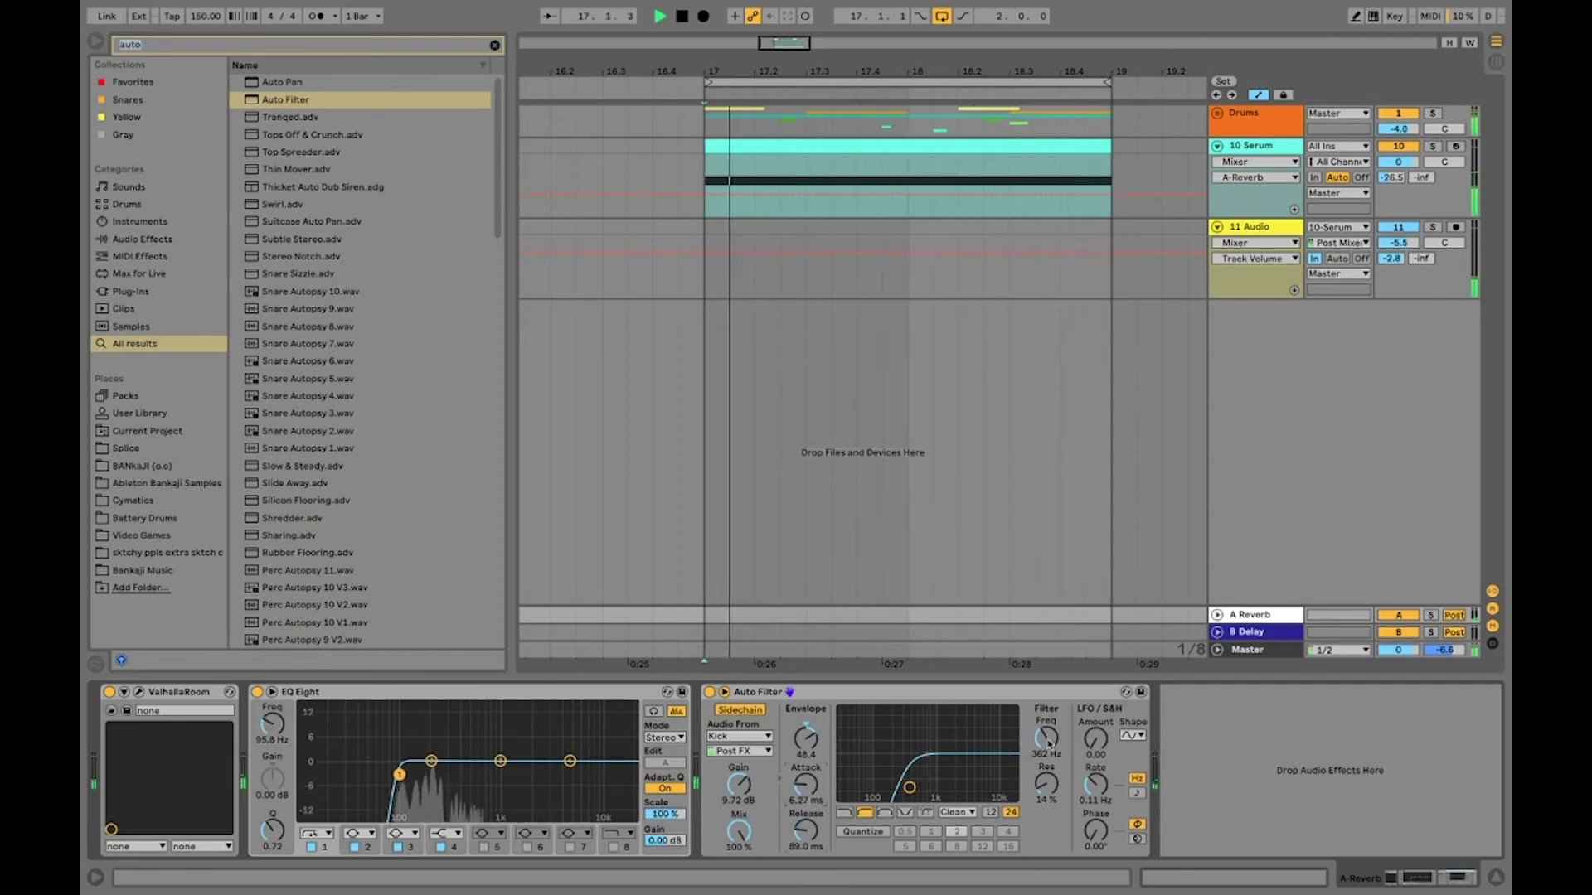
mouse_move(909, 787)
mouse_down()
mouse_move(889, 760)
mouse_move(905, 763)
mouse_up()
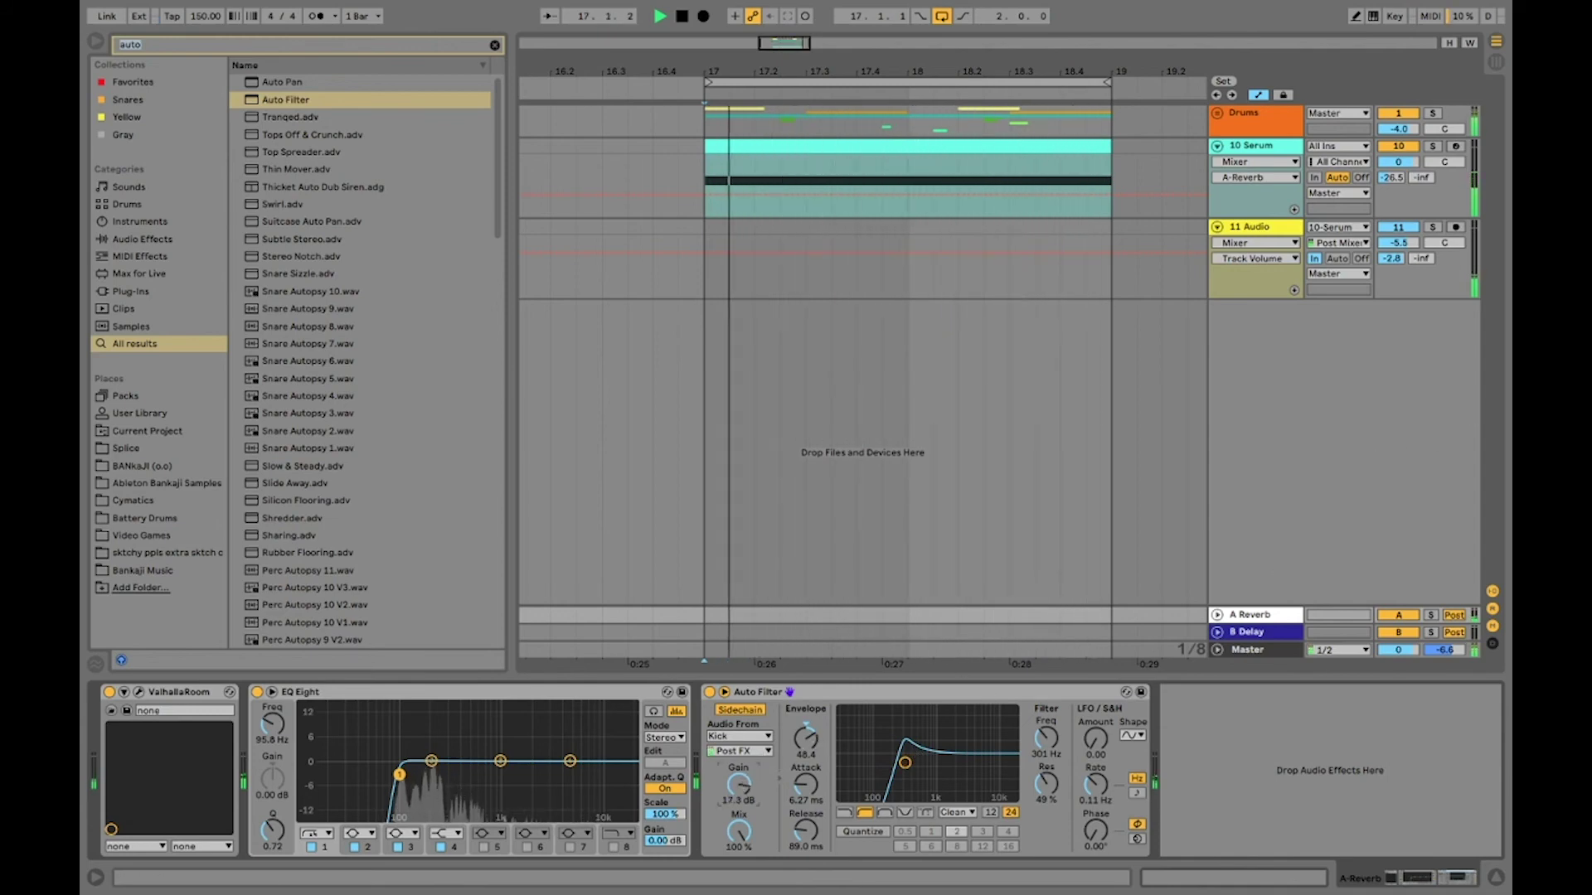
- Set the Auto Filter's sidechain gain to 9.72 dB on the reverb return while checking the loop
drag(738, 783, 738, 751)
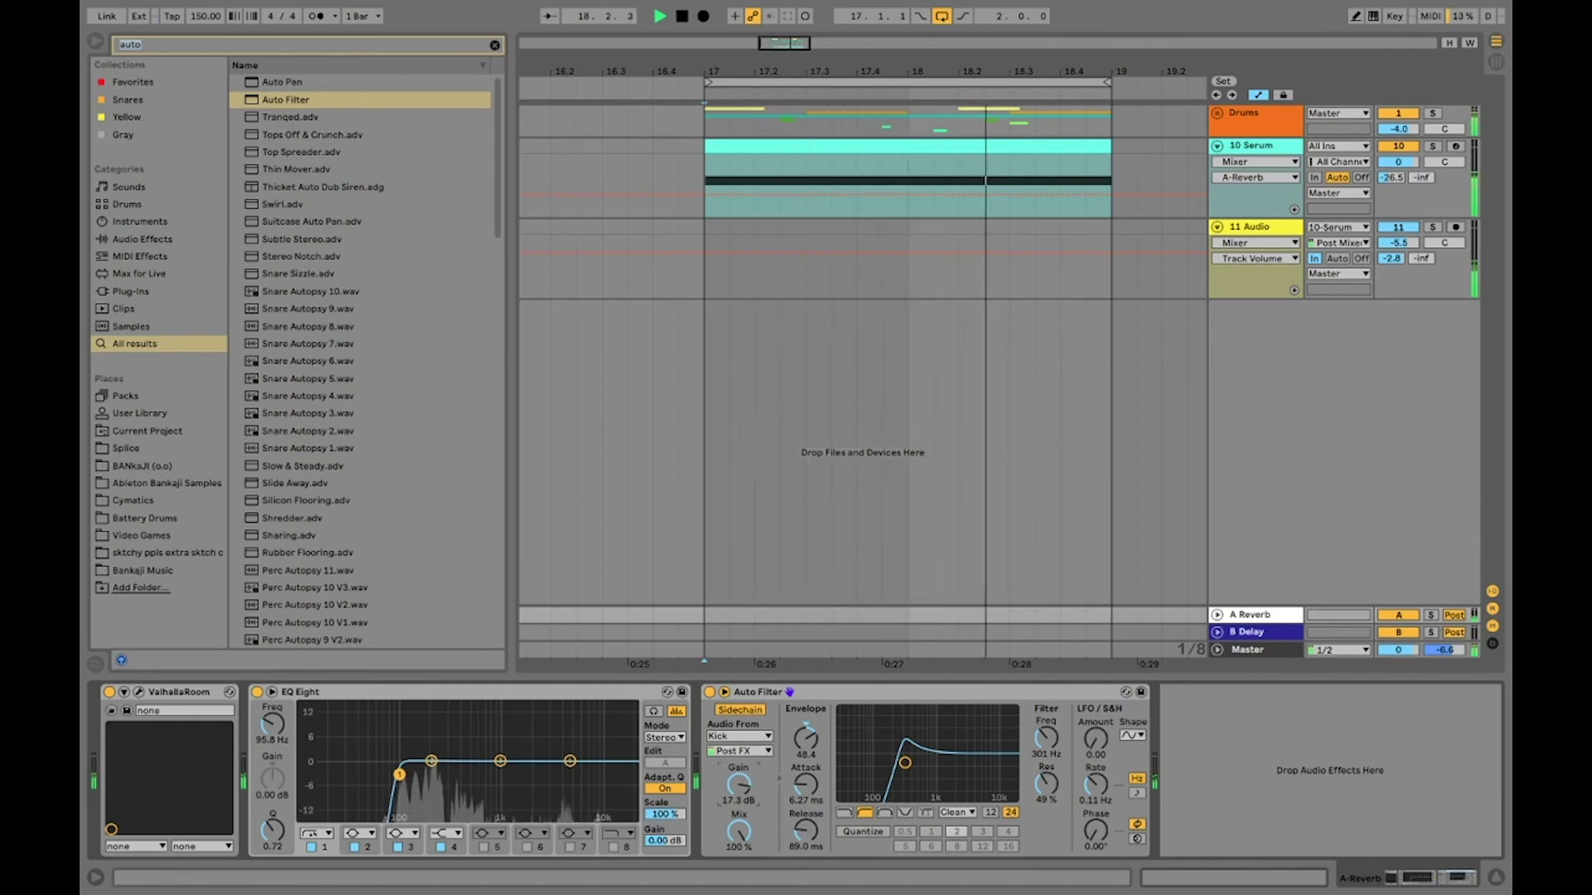
key(ctrl+z)
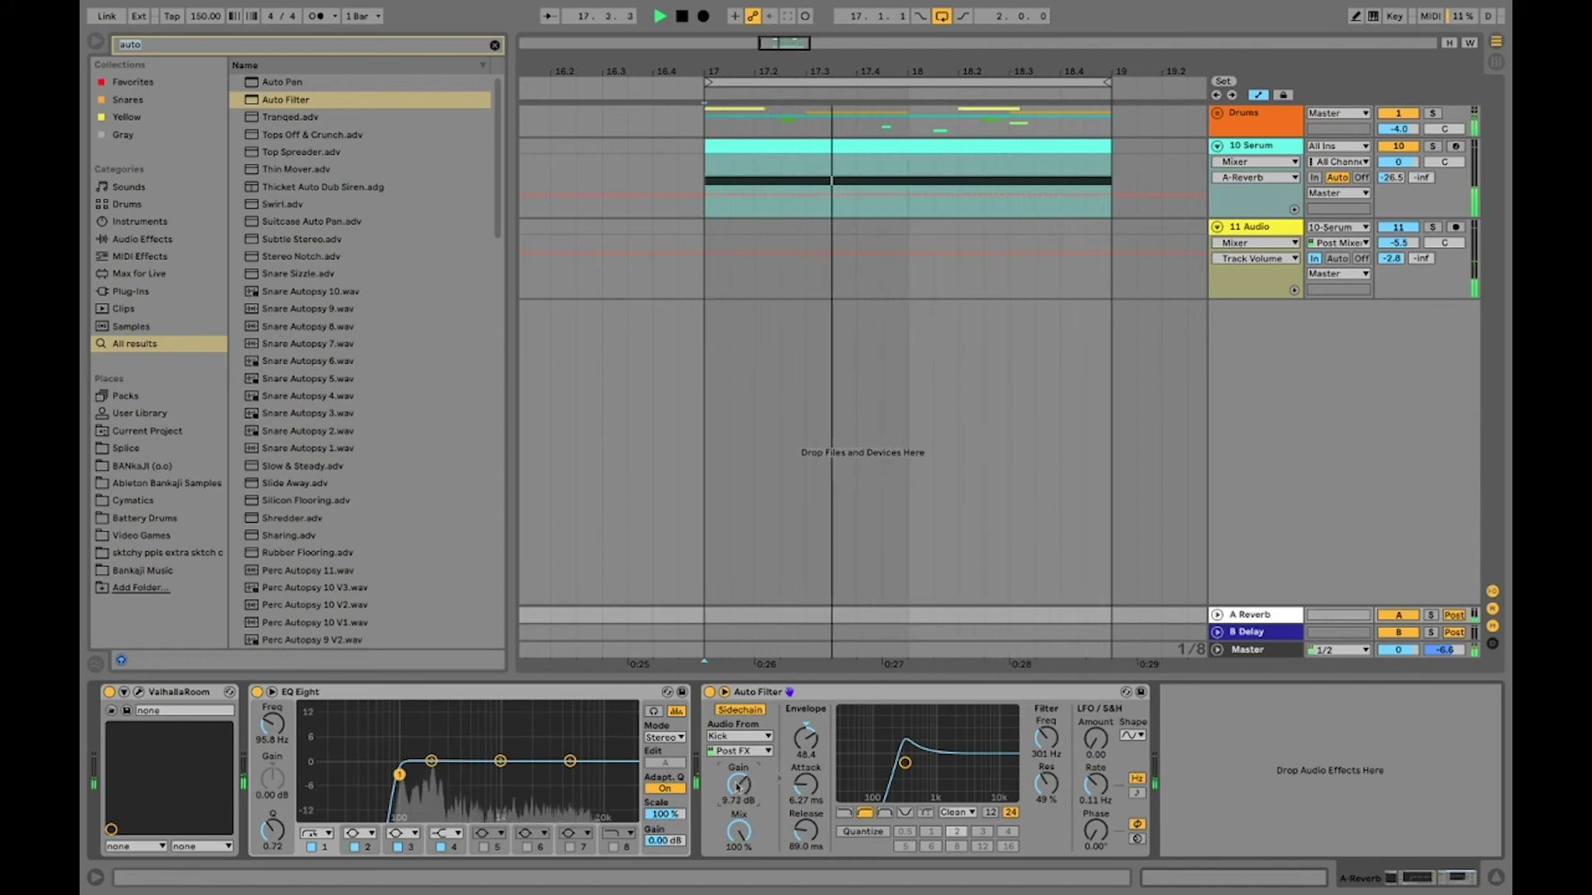
key(space)
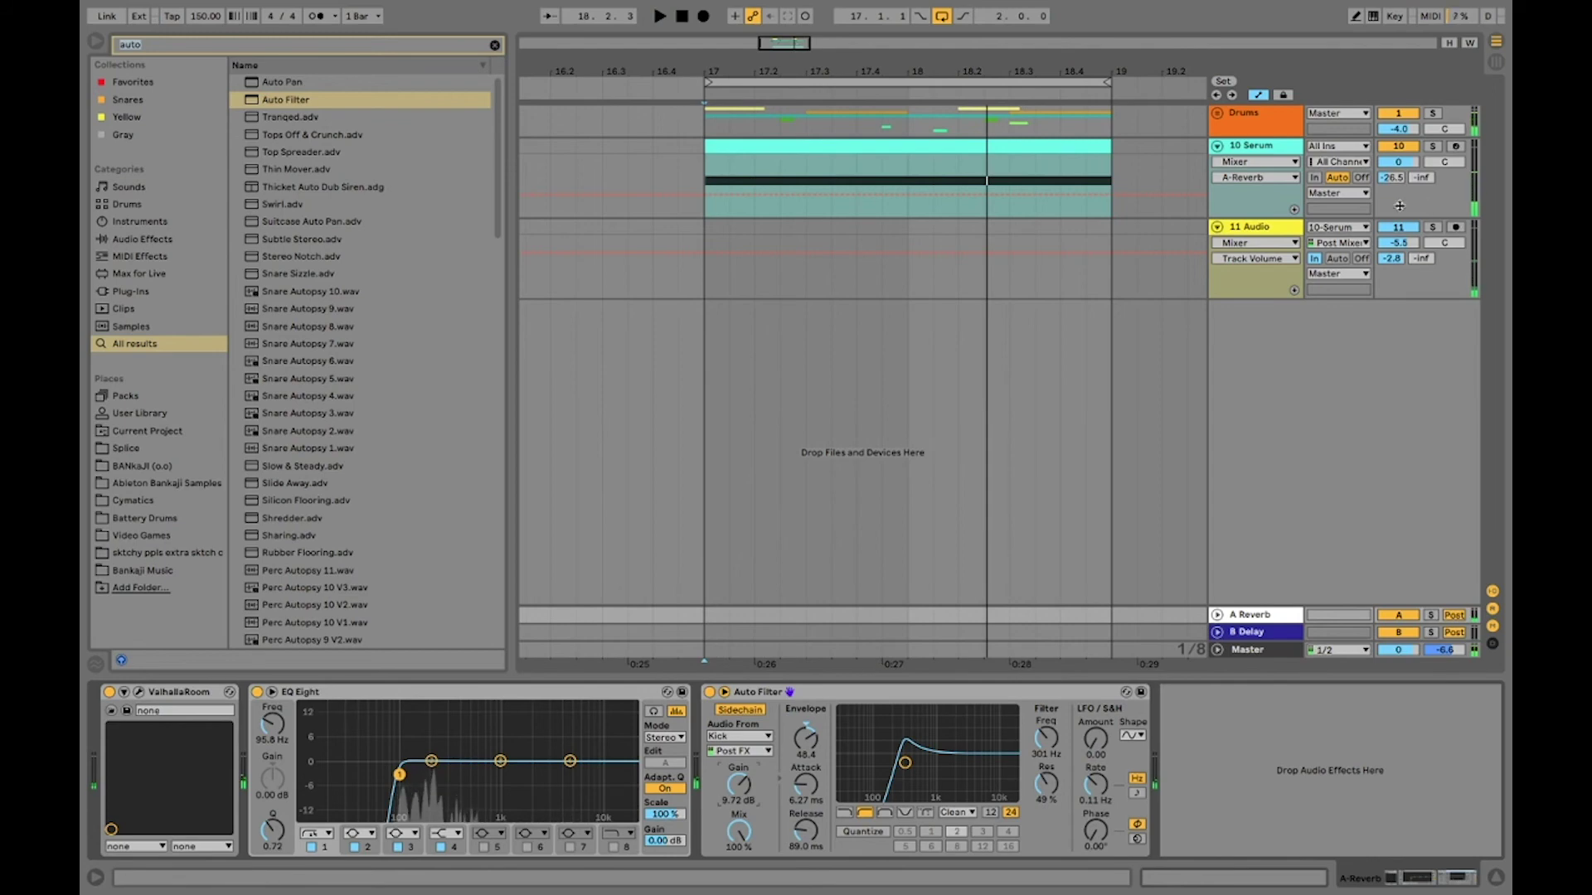
- Hide the automation lanes, collapse the 11 Audio track and play the loop from just before bar 17
key(a)
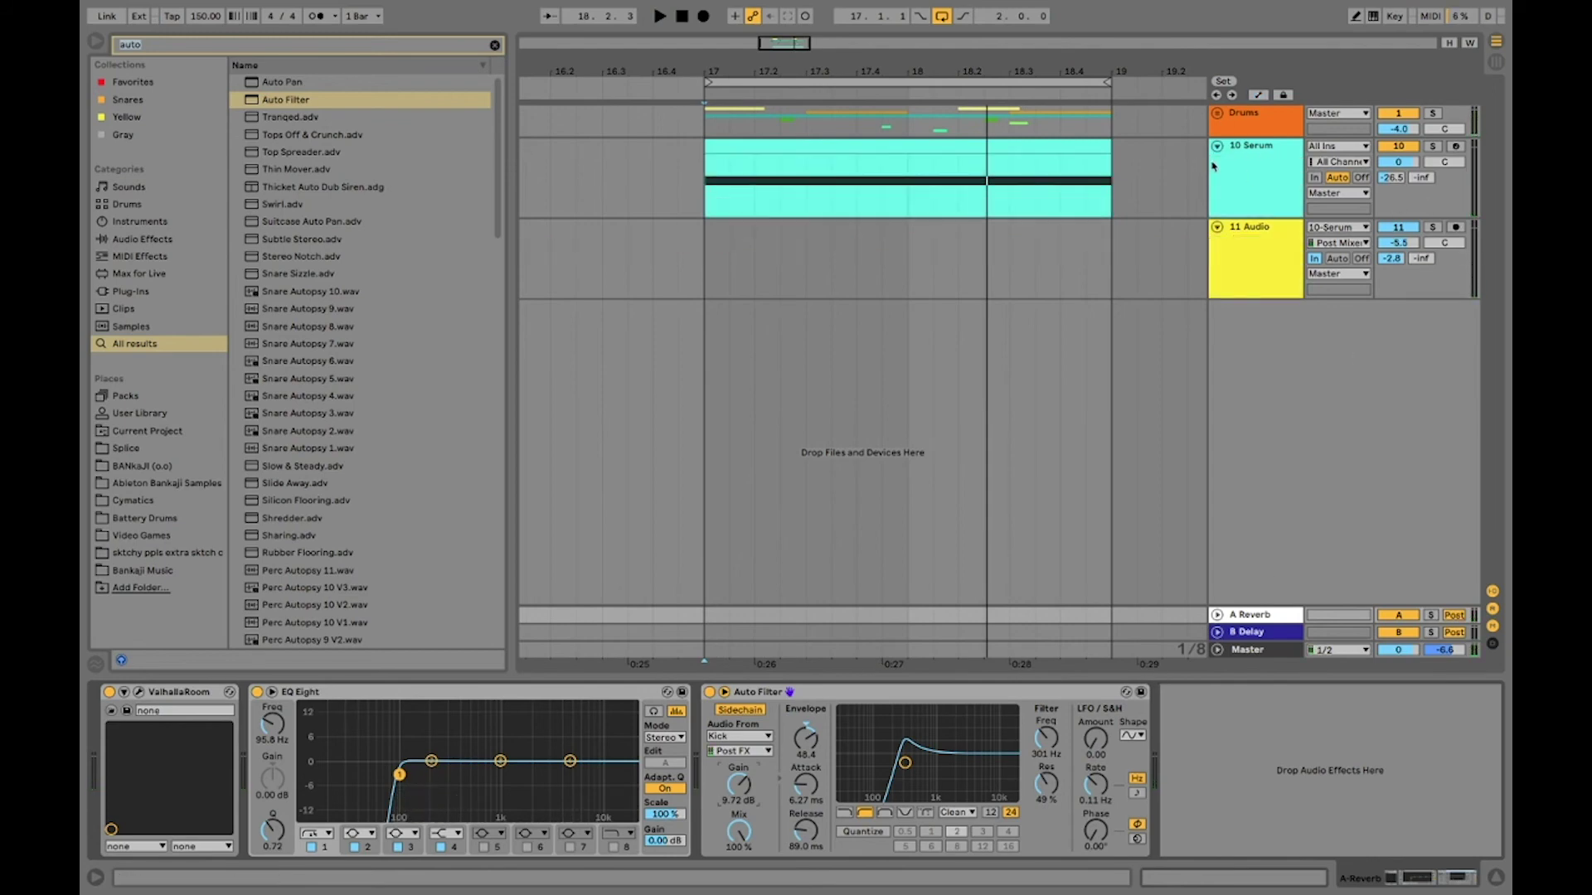
click(1217, 227)
click(659, 160)
key(space)
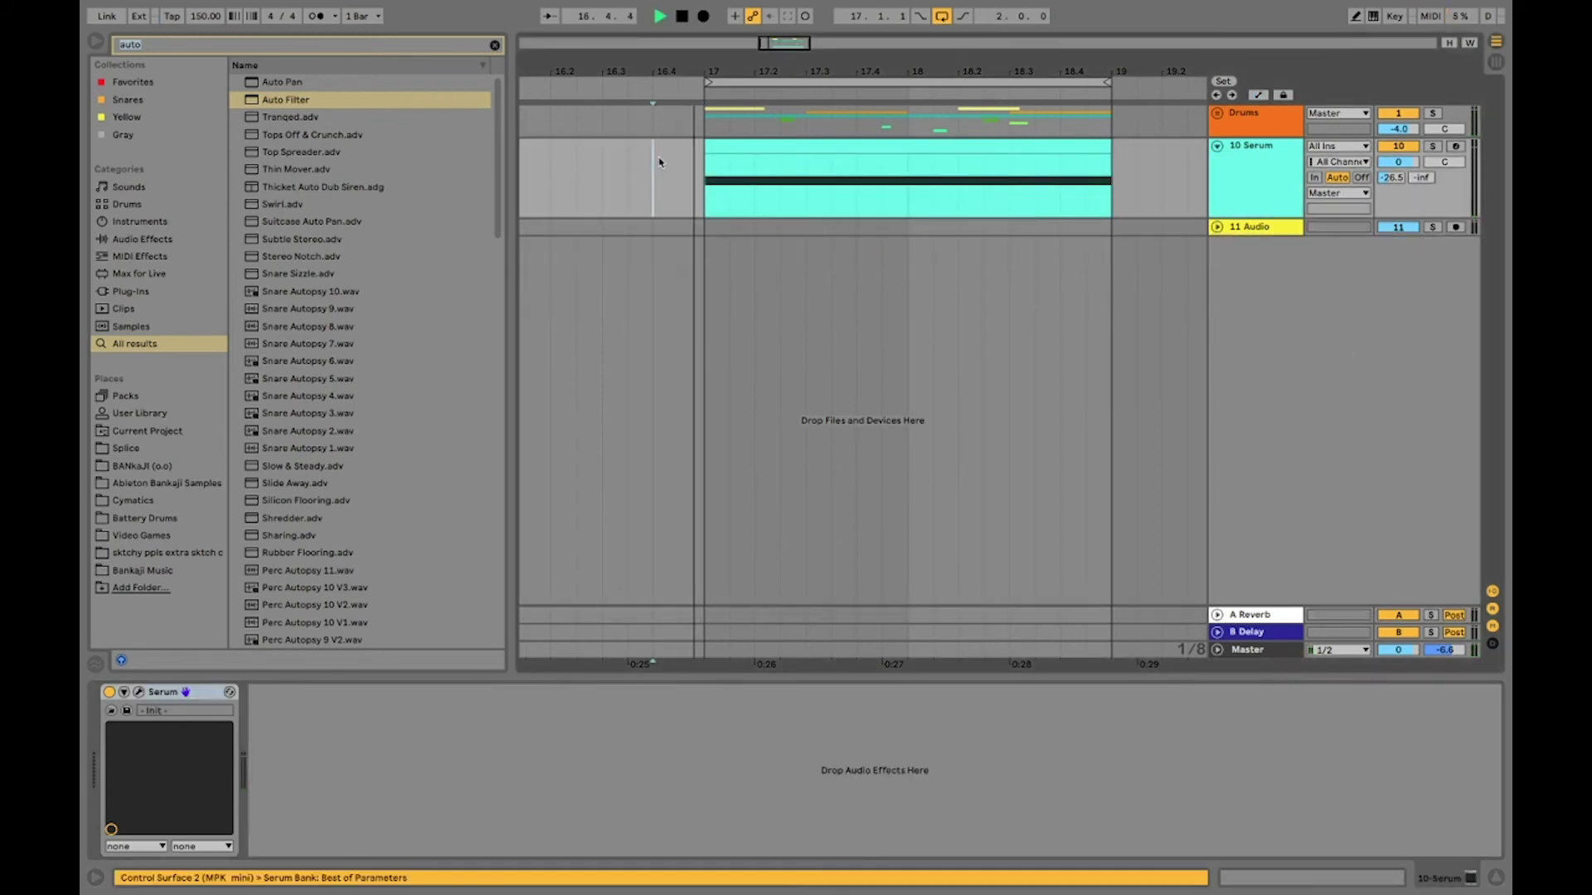
key(space)
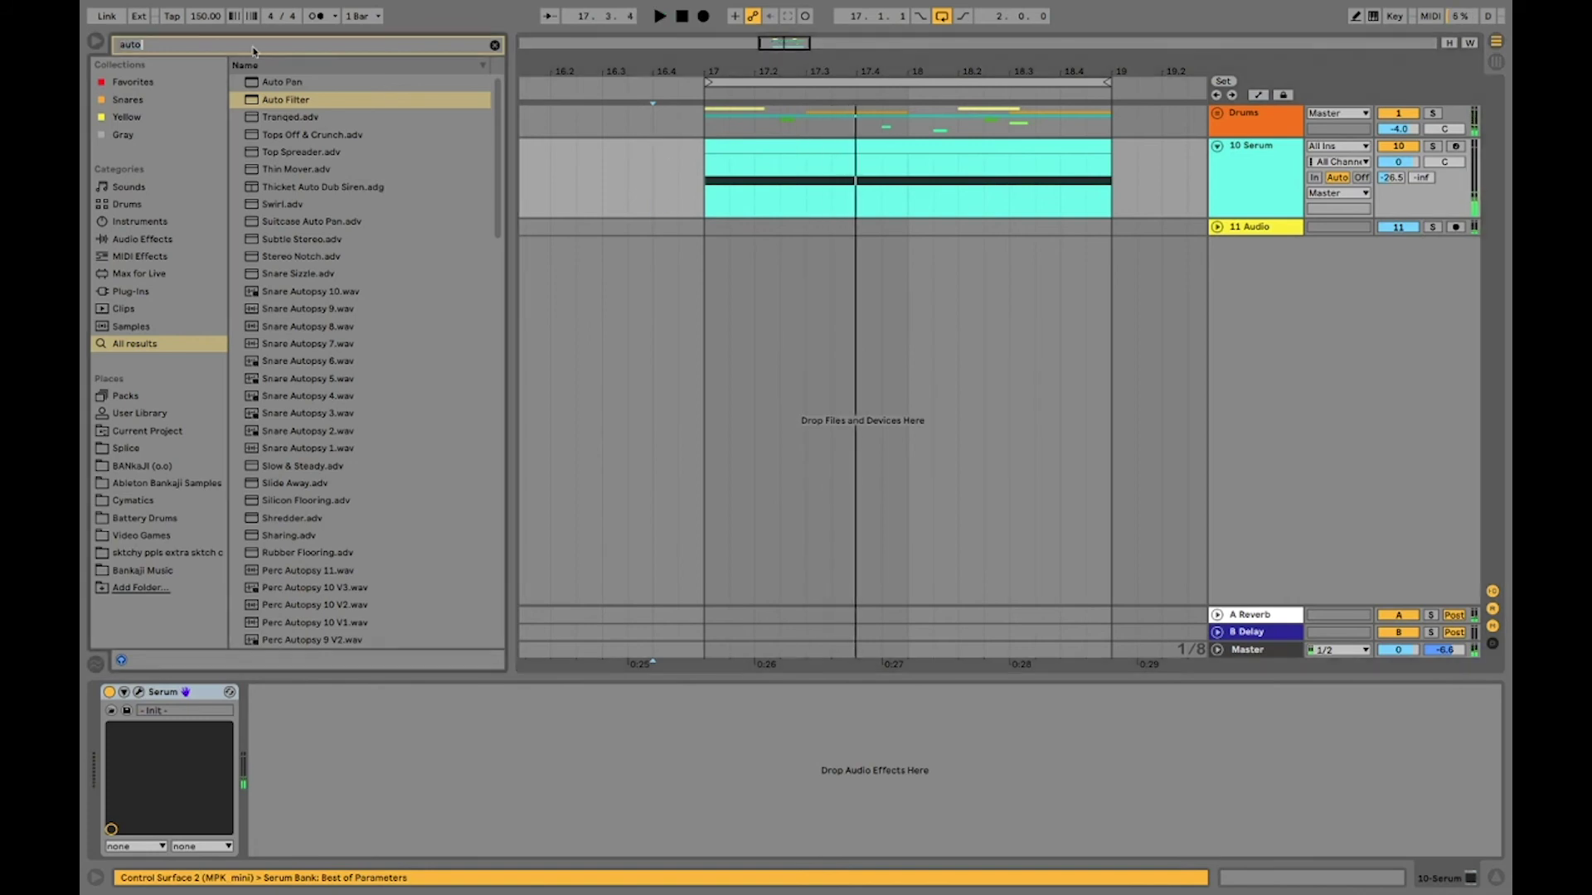
- Search the browser for "impacts" and audition the Cymatics, Drop Impacts Fills and Thumper Impacts samples
key(BackSpace)
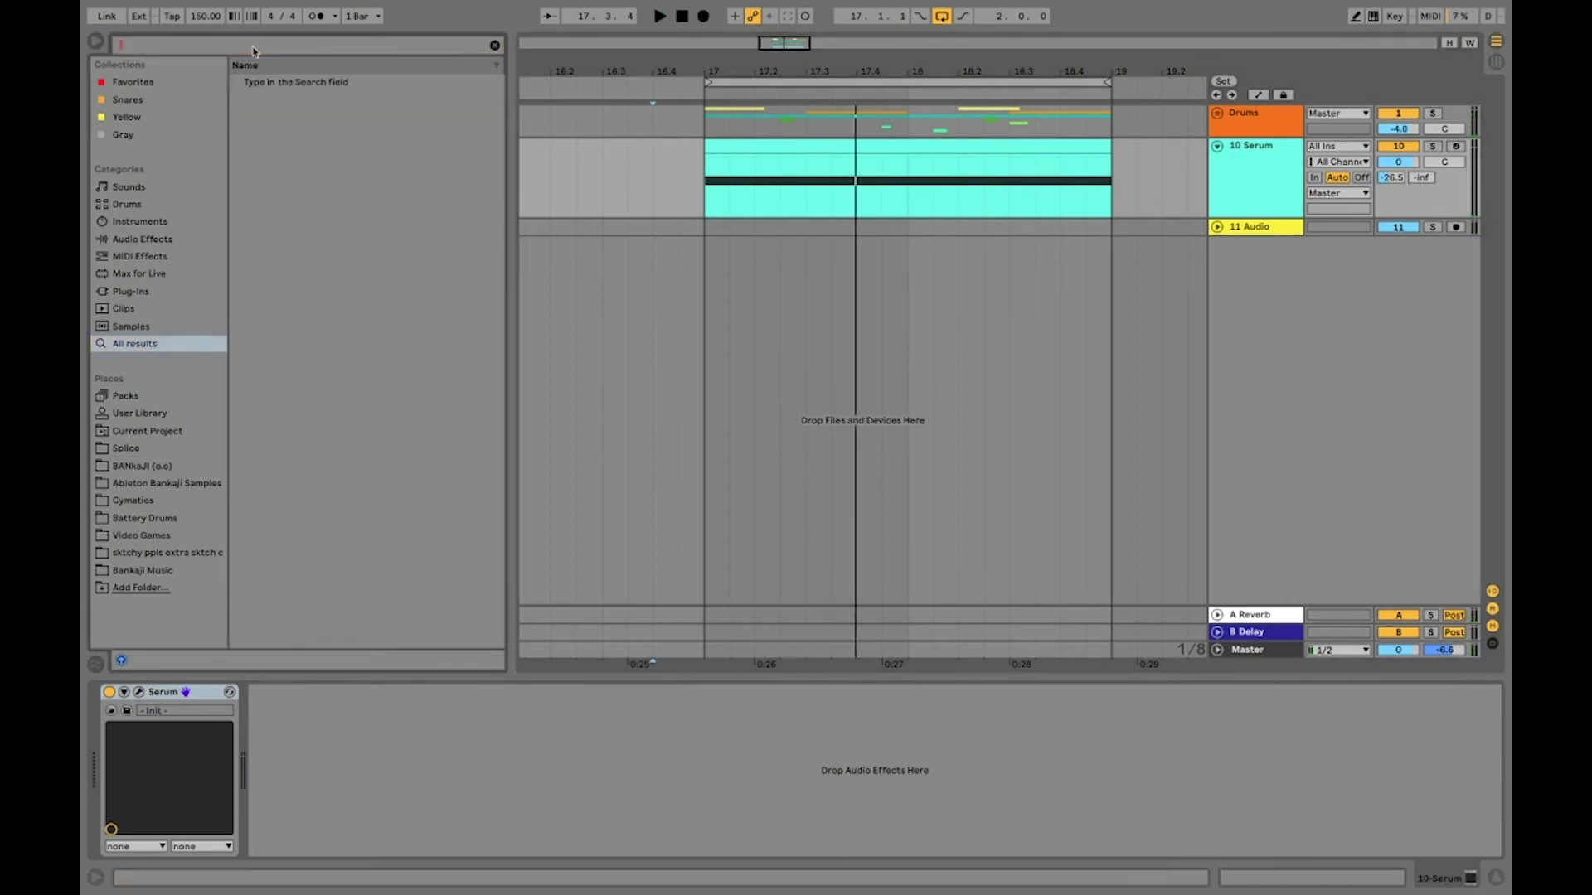
text(impacts)
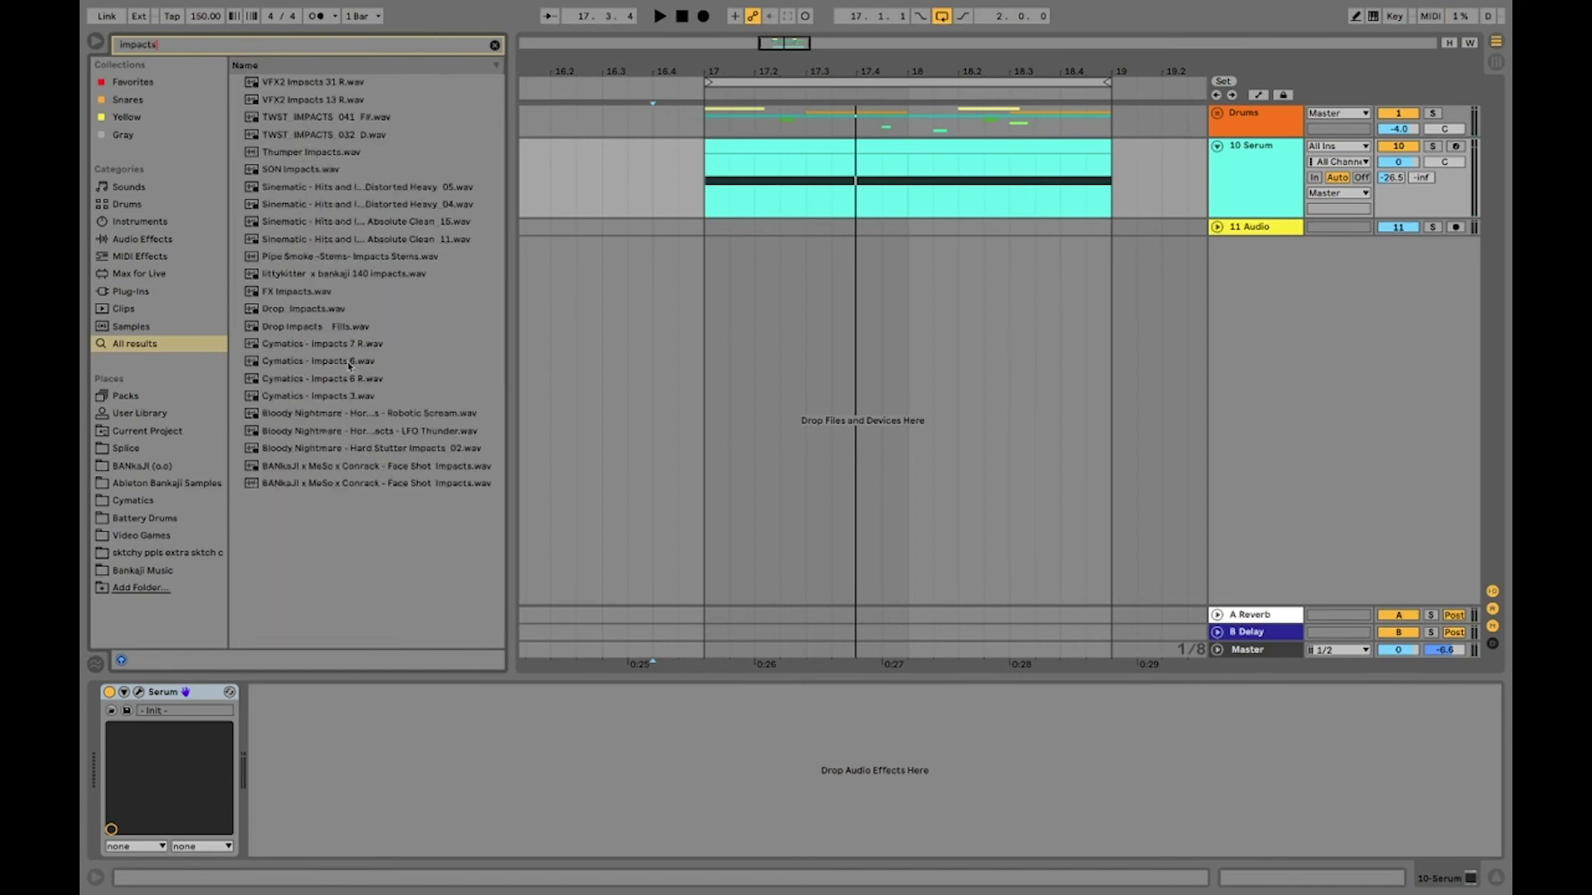
click(349, 363)
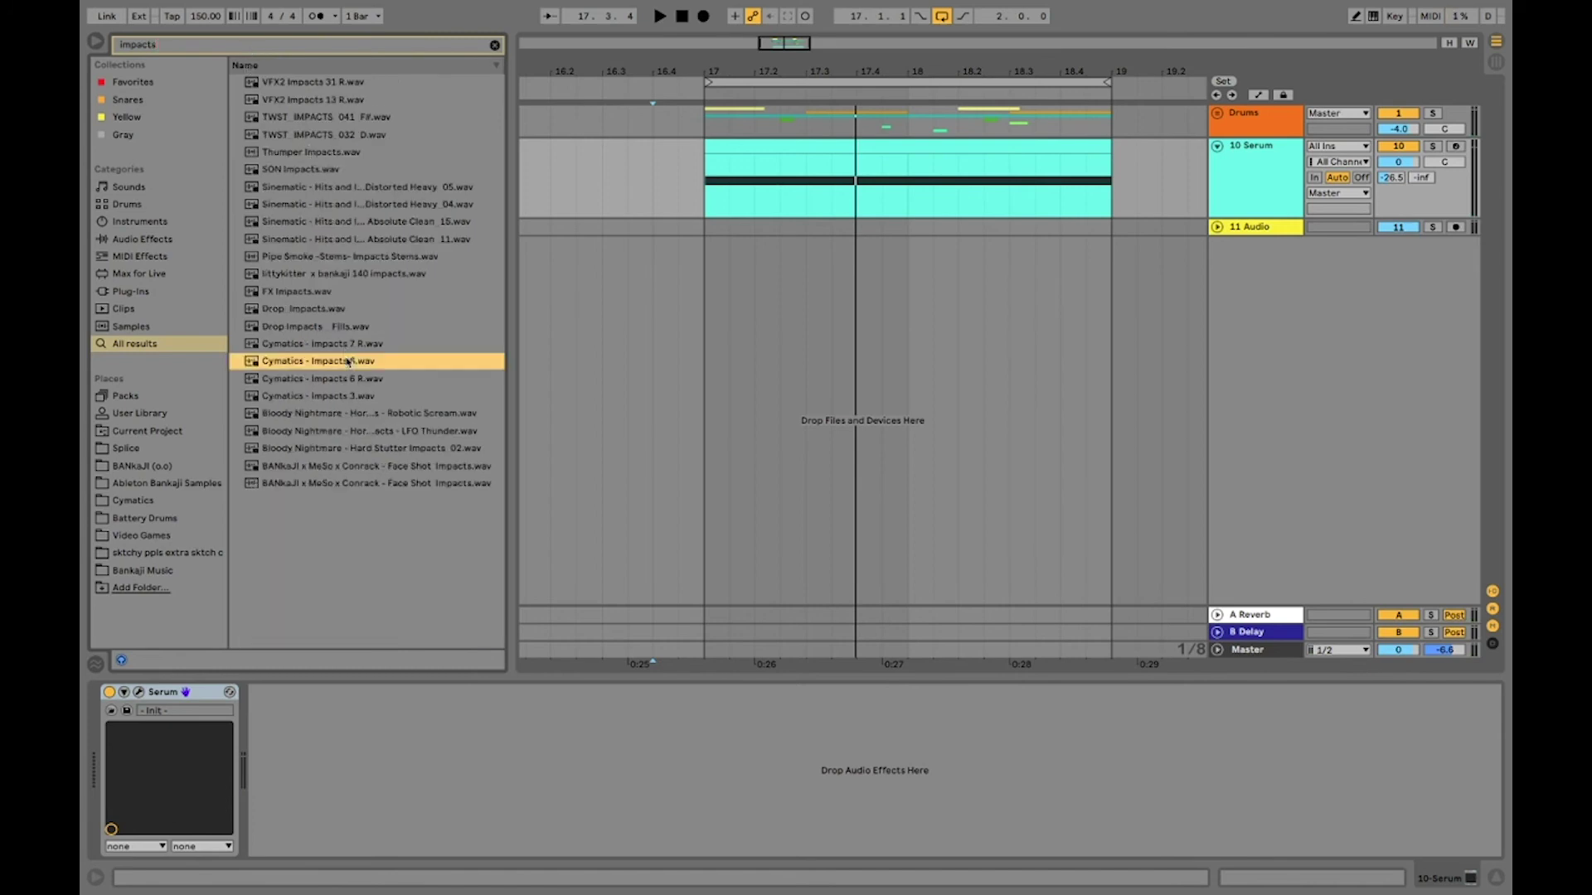
key(Down)
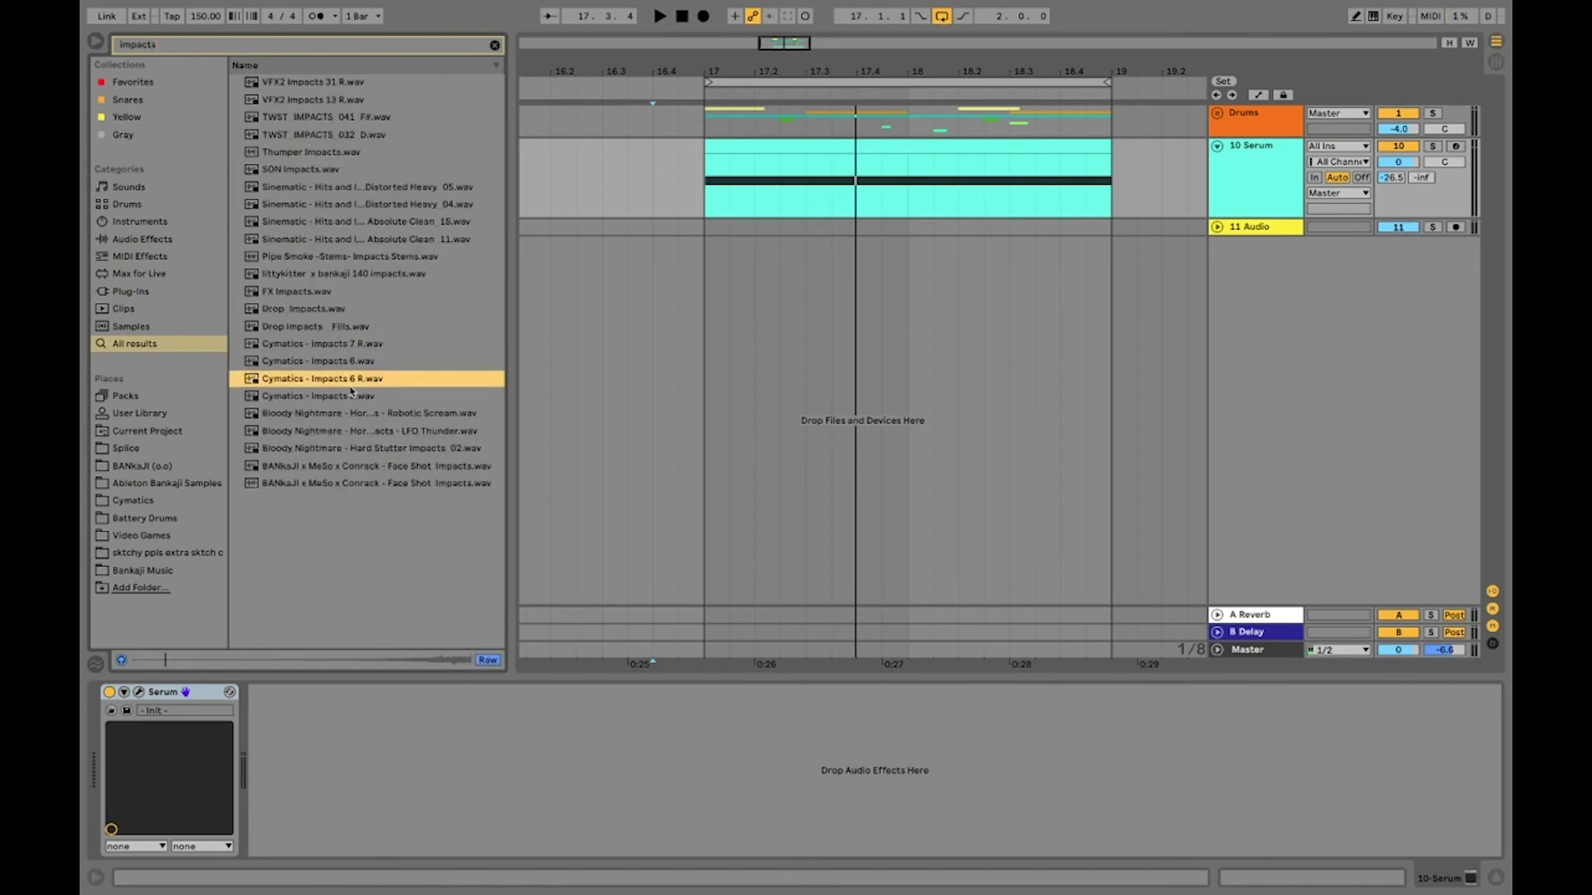
key(Up)
click(338, 328)
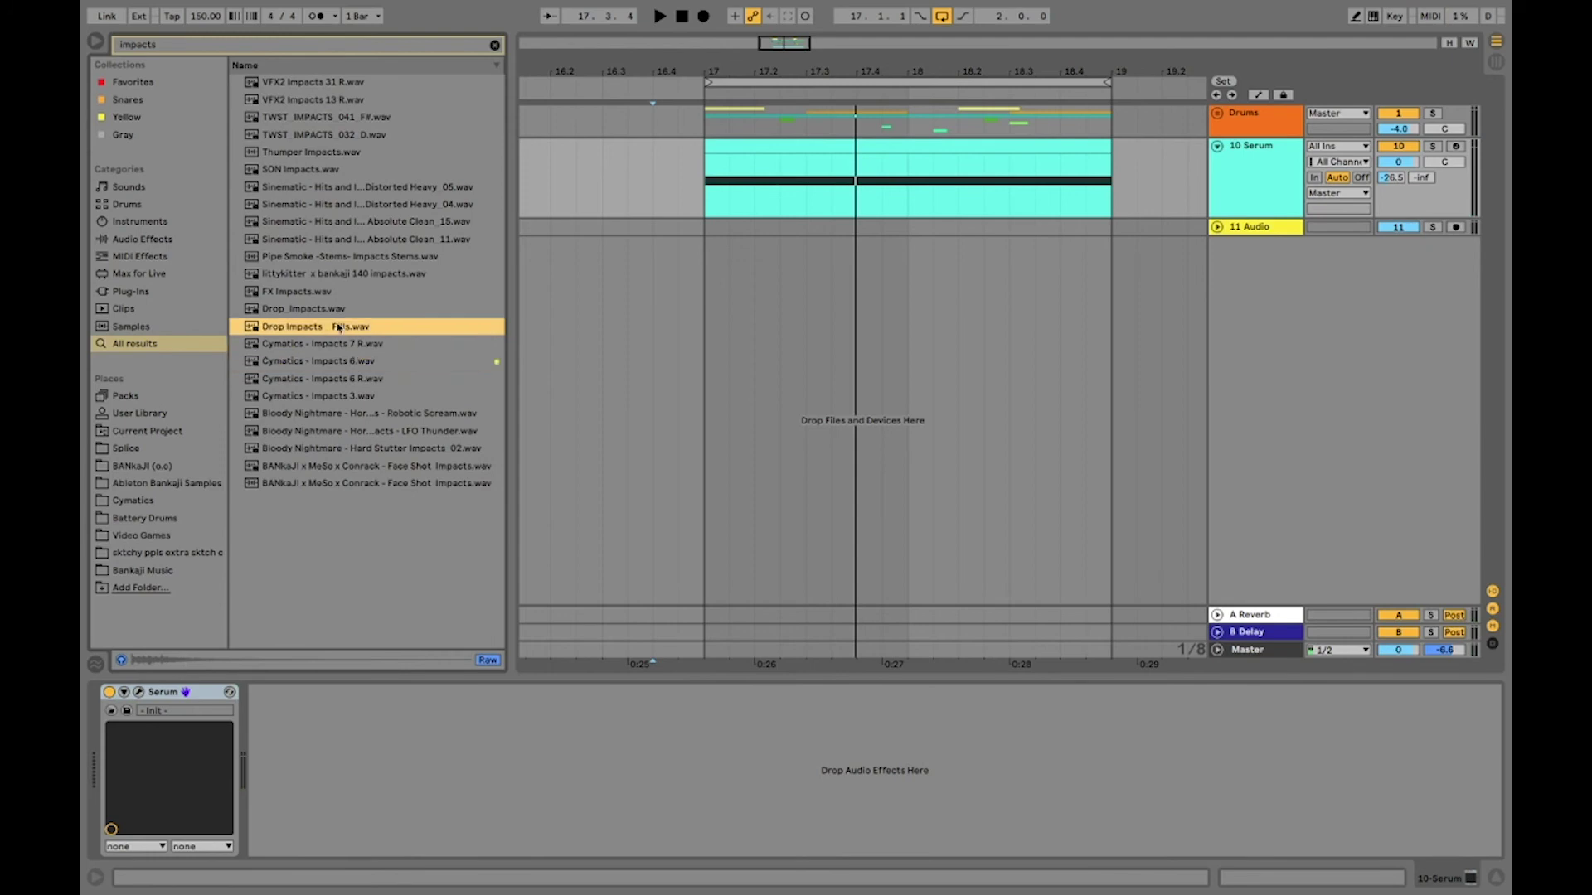
click(316, 151)
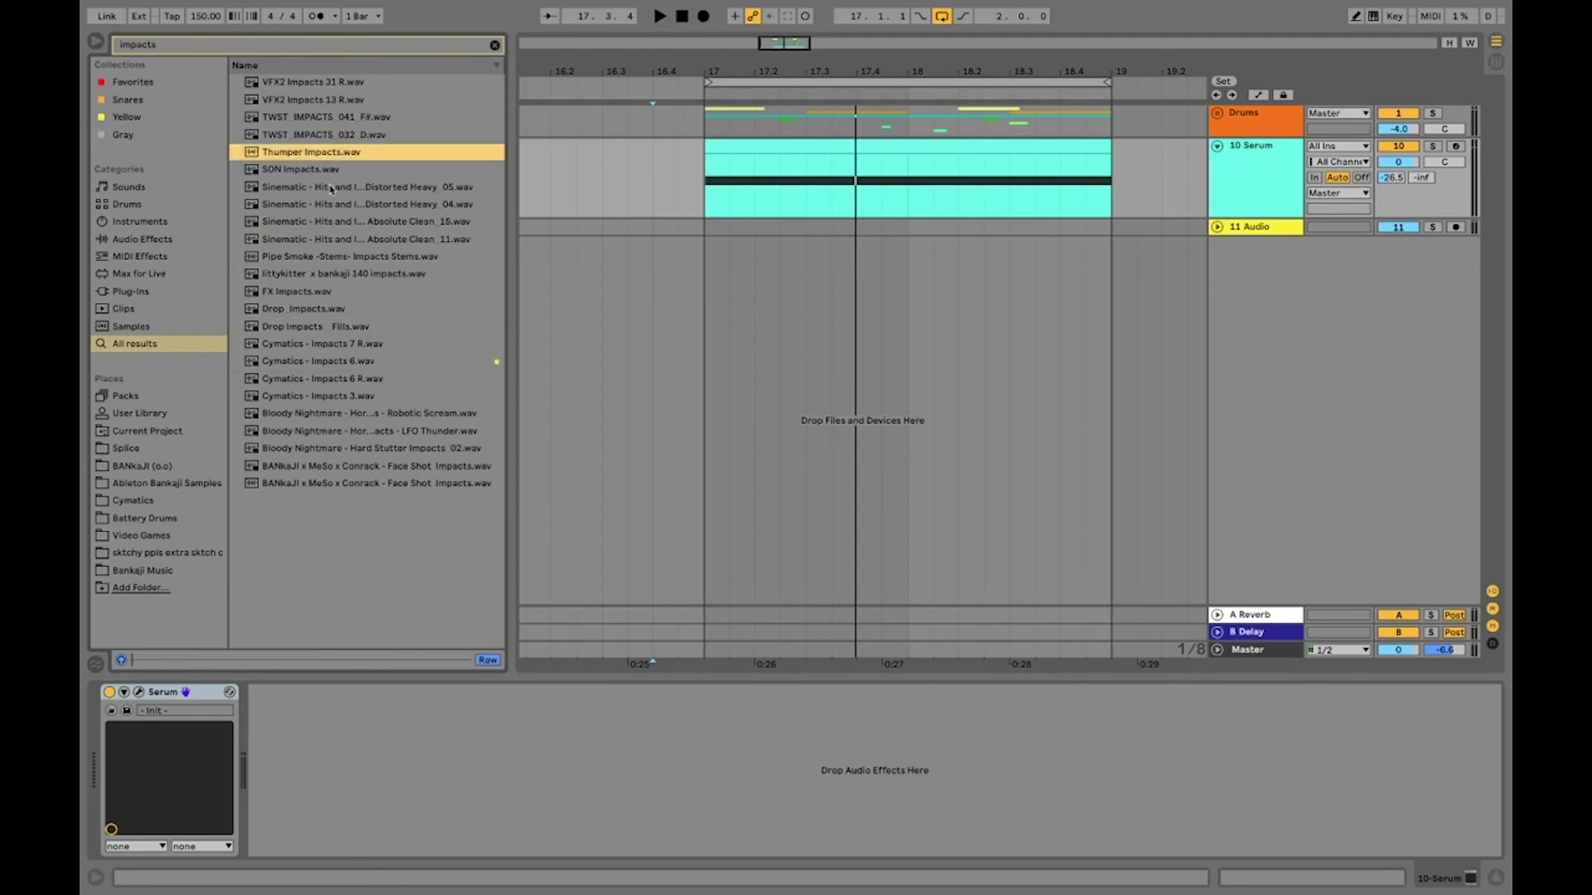
- Search for "impact", audition the glass hits and place glass_impact_bullet2.wav on a new audio track at 18.2
click(242, 51)
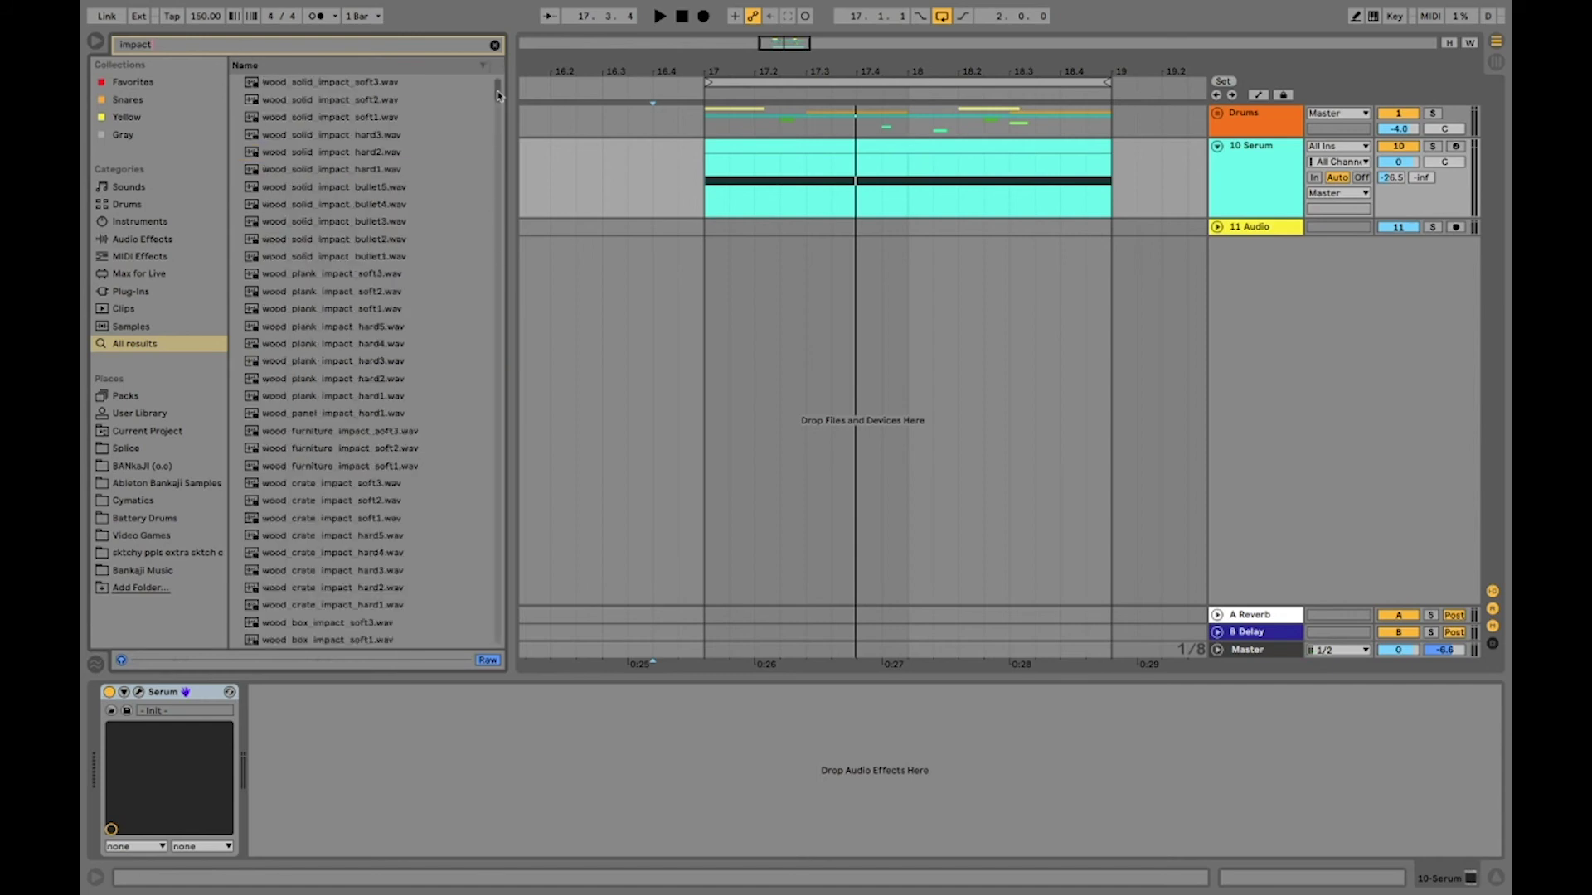
drag(498, 95, 497, 273)
click(328, 336)
drag(500, 271, 499, 383)
click(247, 195)
click(296, 279)
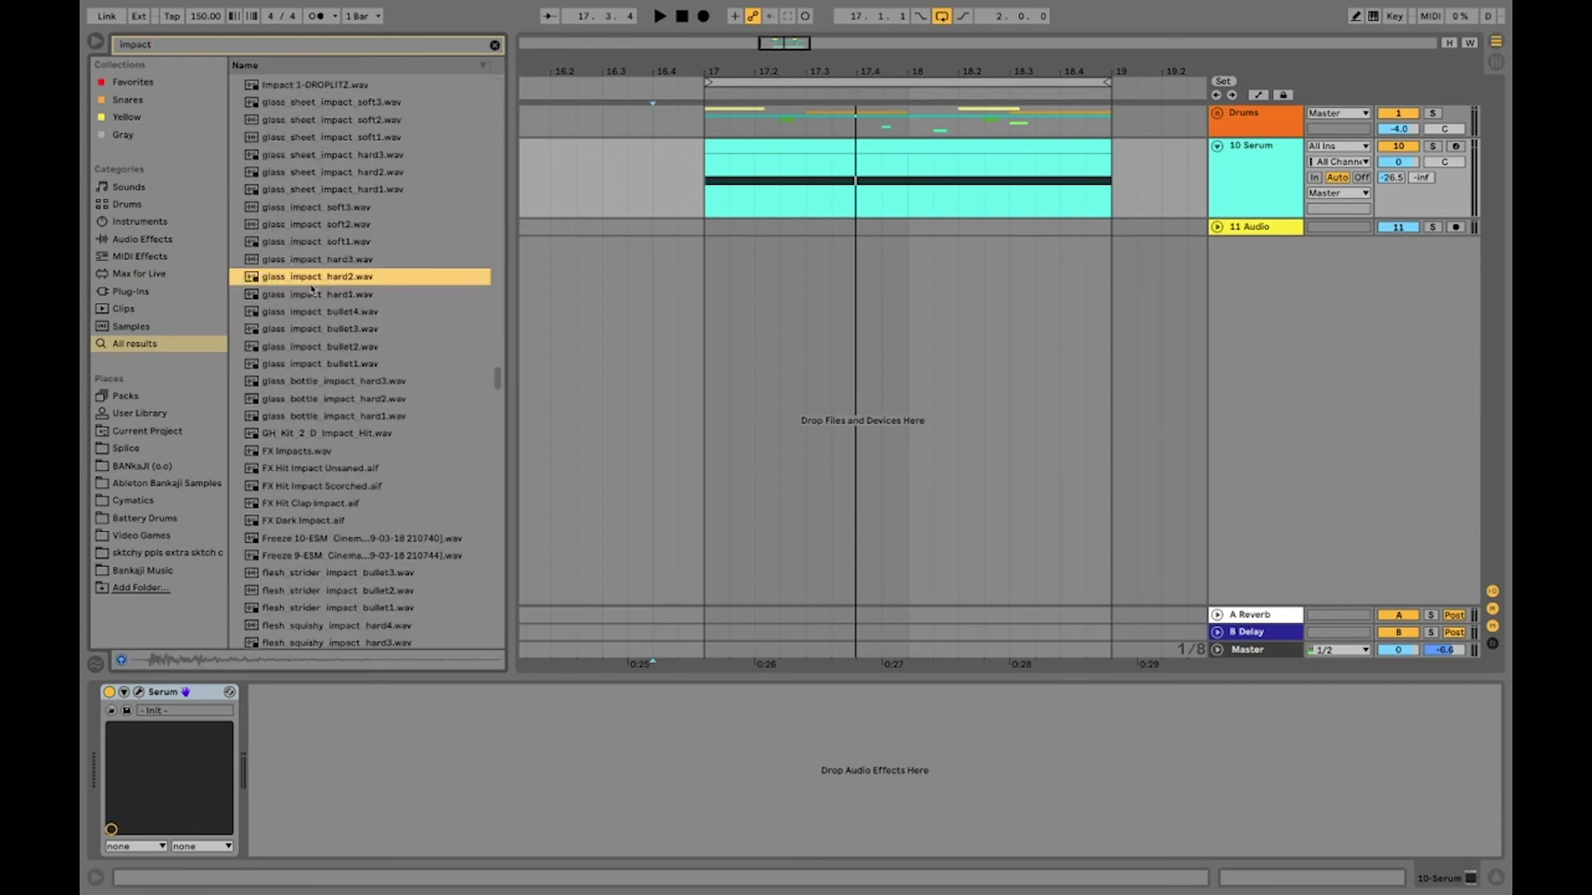
click(309, 348)
drag(321, 351, 955, 383)
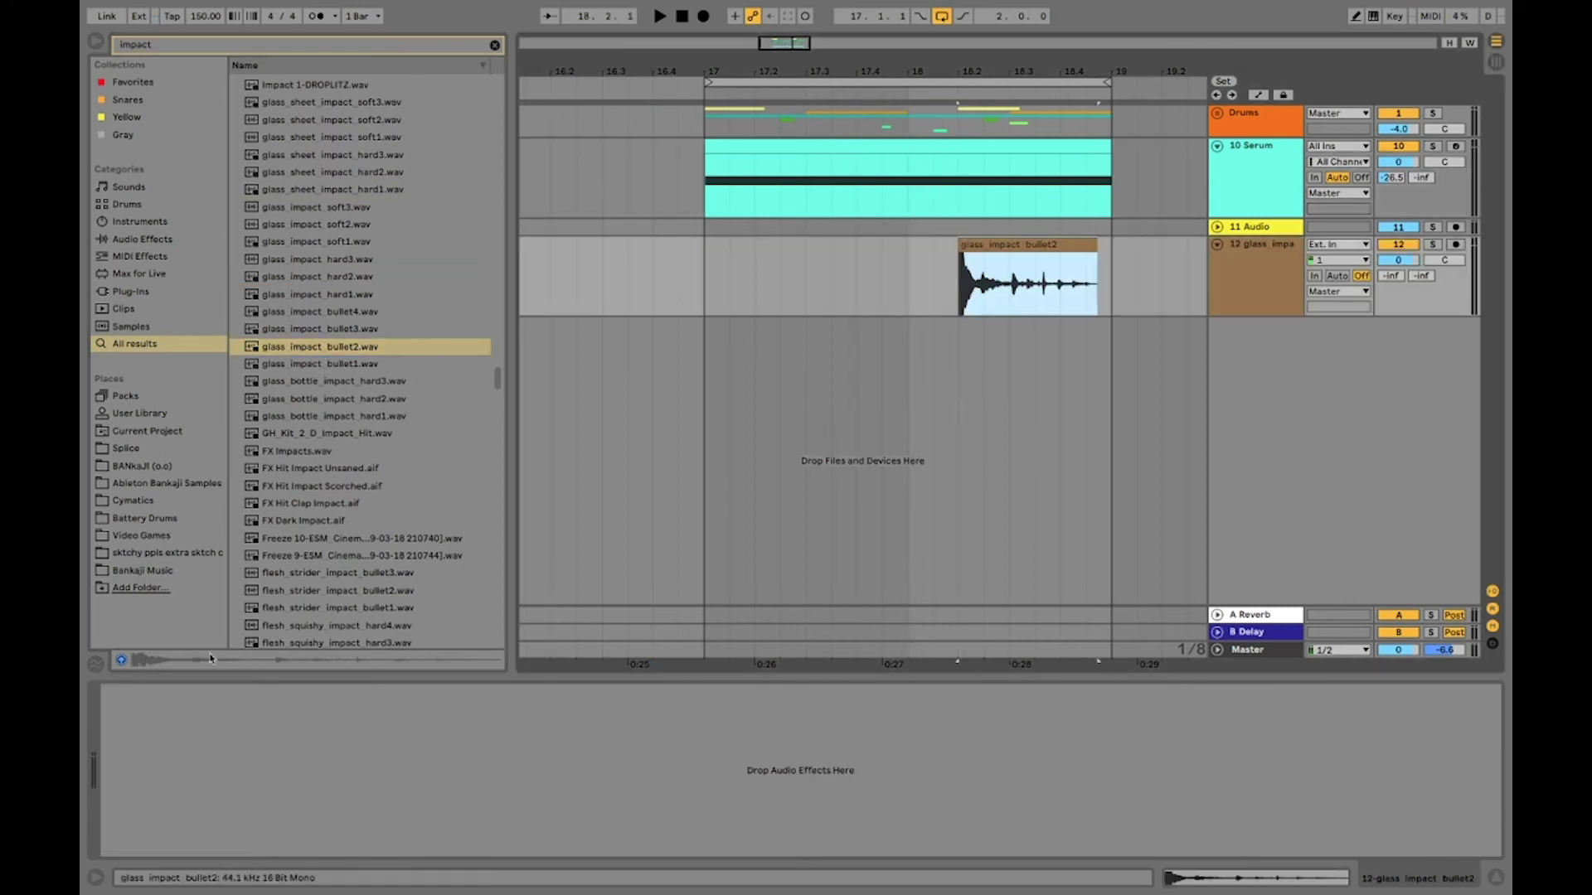
- Turn off warping on the glass impact clip, reverse it and move it so it ends at bar 19
click(1033, 257)
double_click(1033, 257)
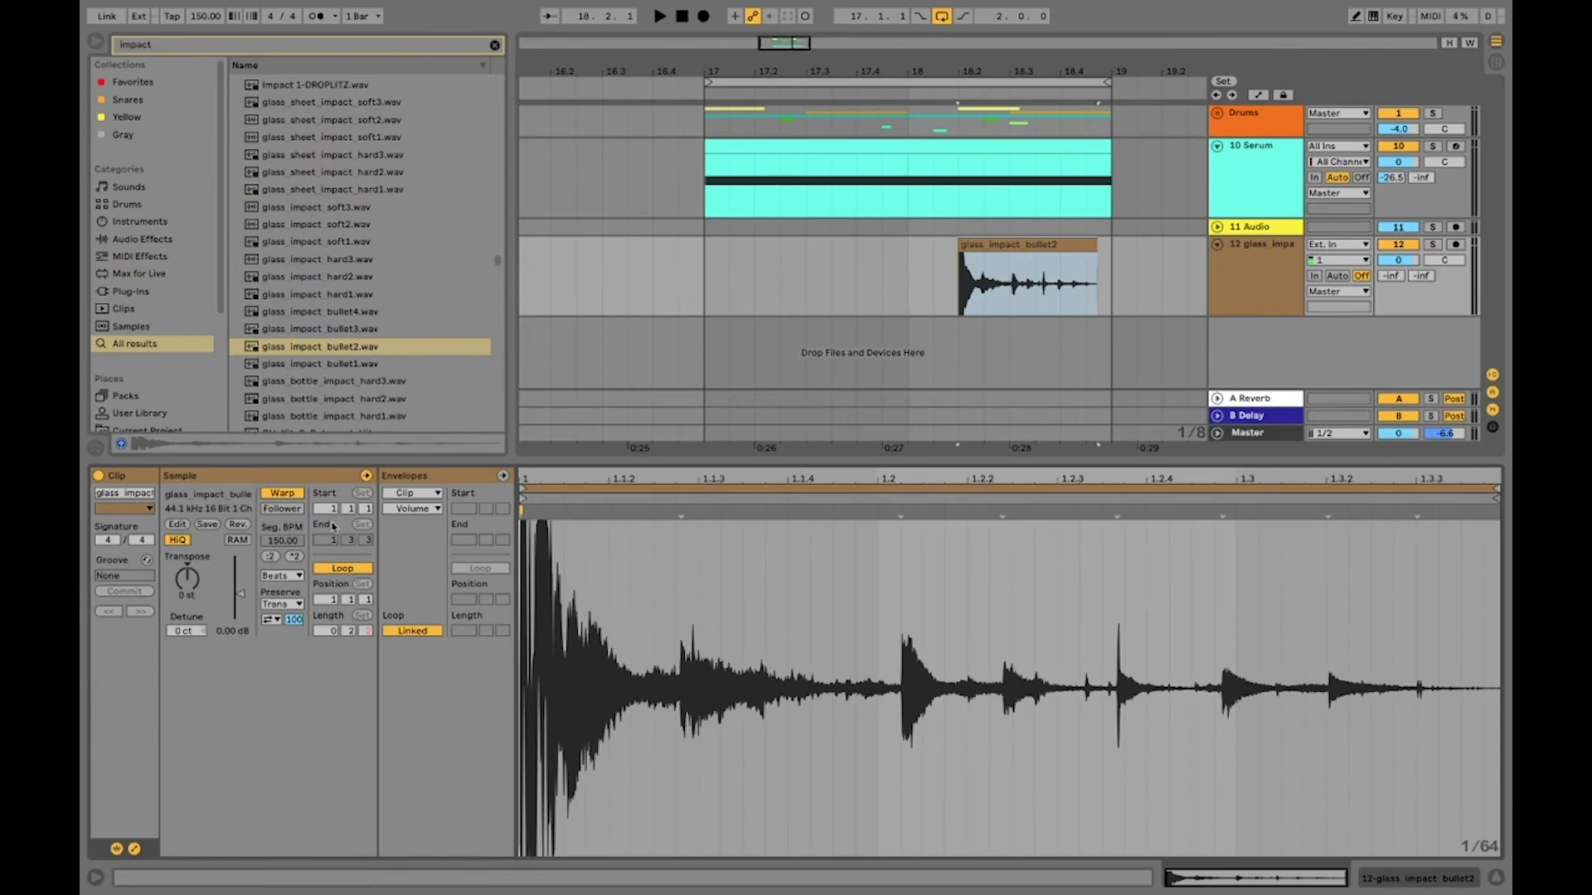
click(293, 495)
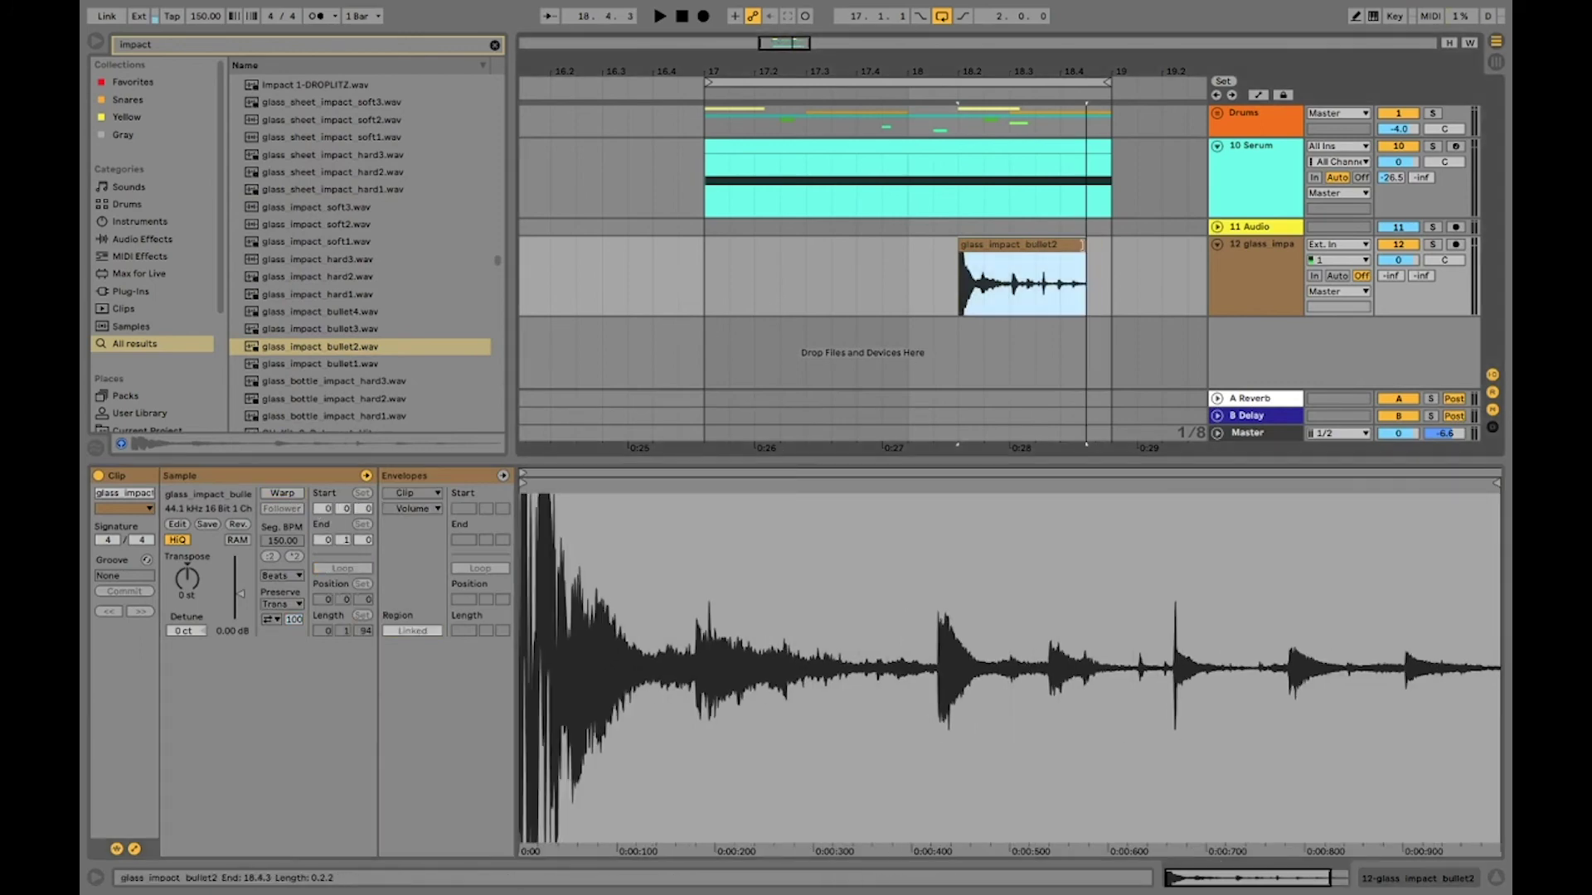
key(r)
drag(1061, 246, 1094, 260)
- Set the glass track's volume to -9.5 dB and A Reverb send to -27.0 dB, and give its clip a long fade-in
click(1245, 268)
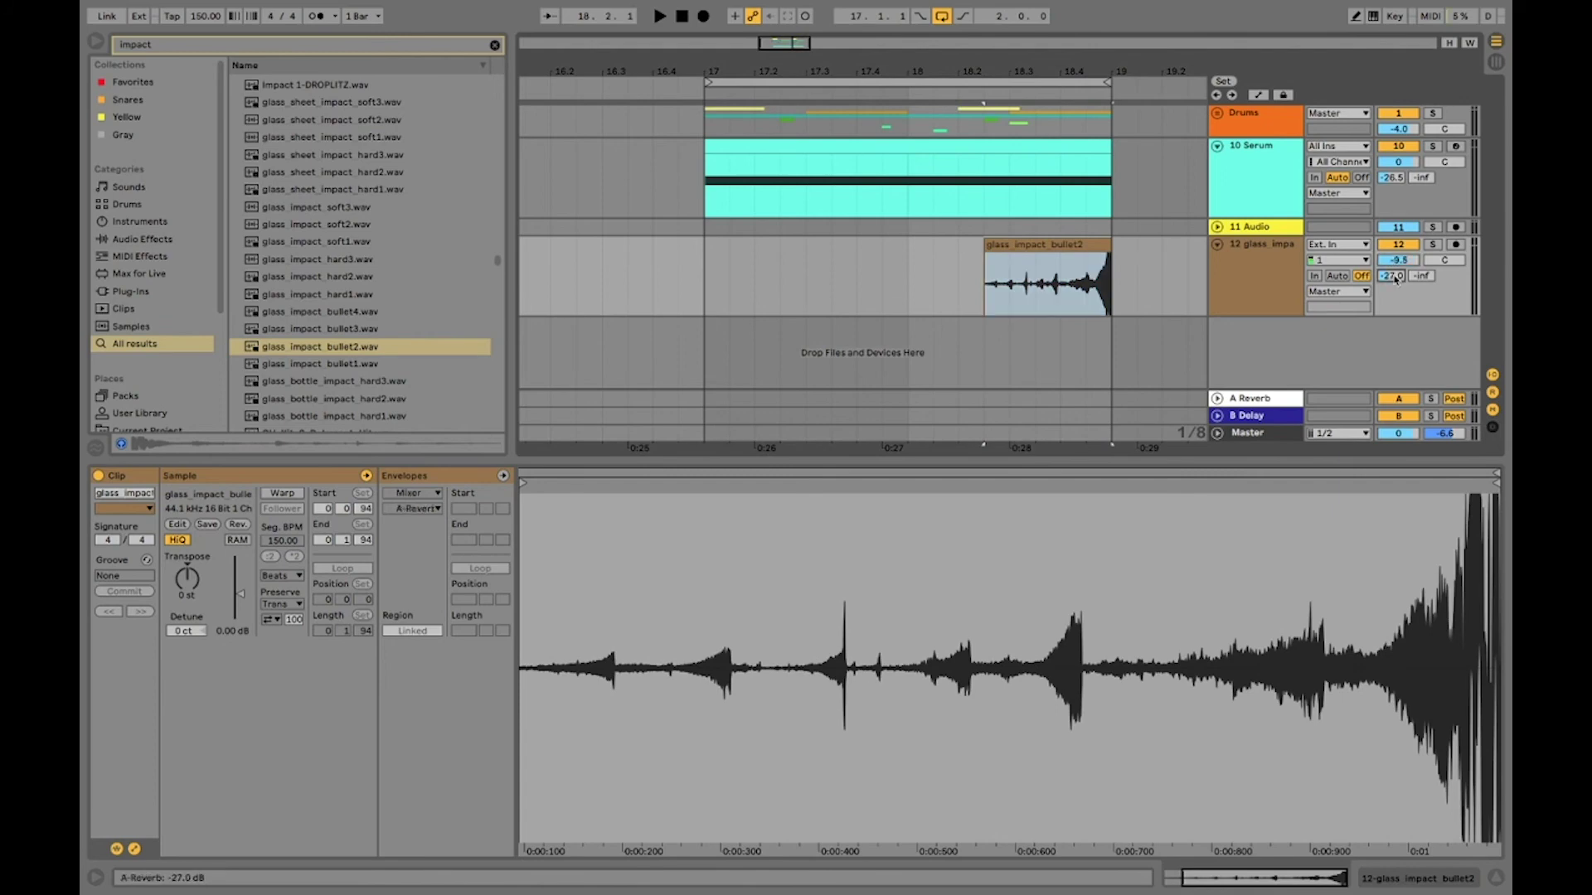
click(1035, 305)
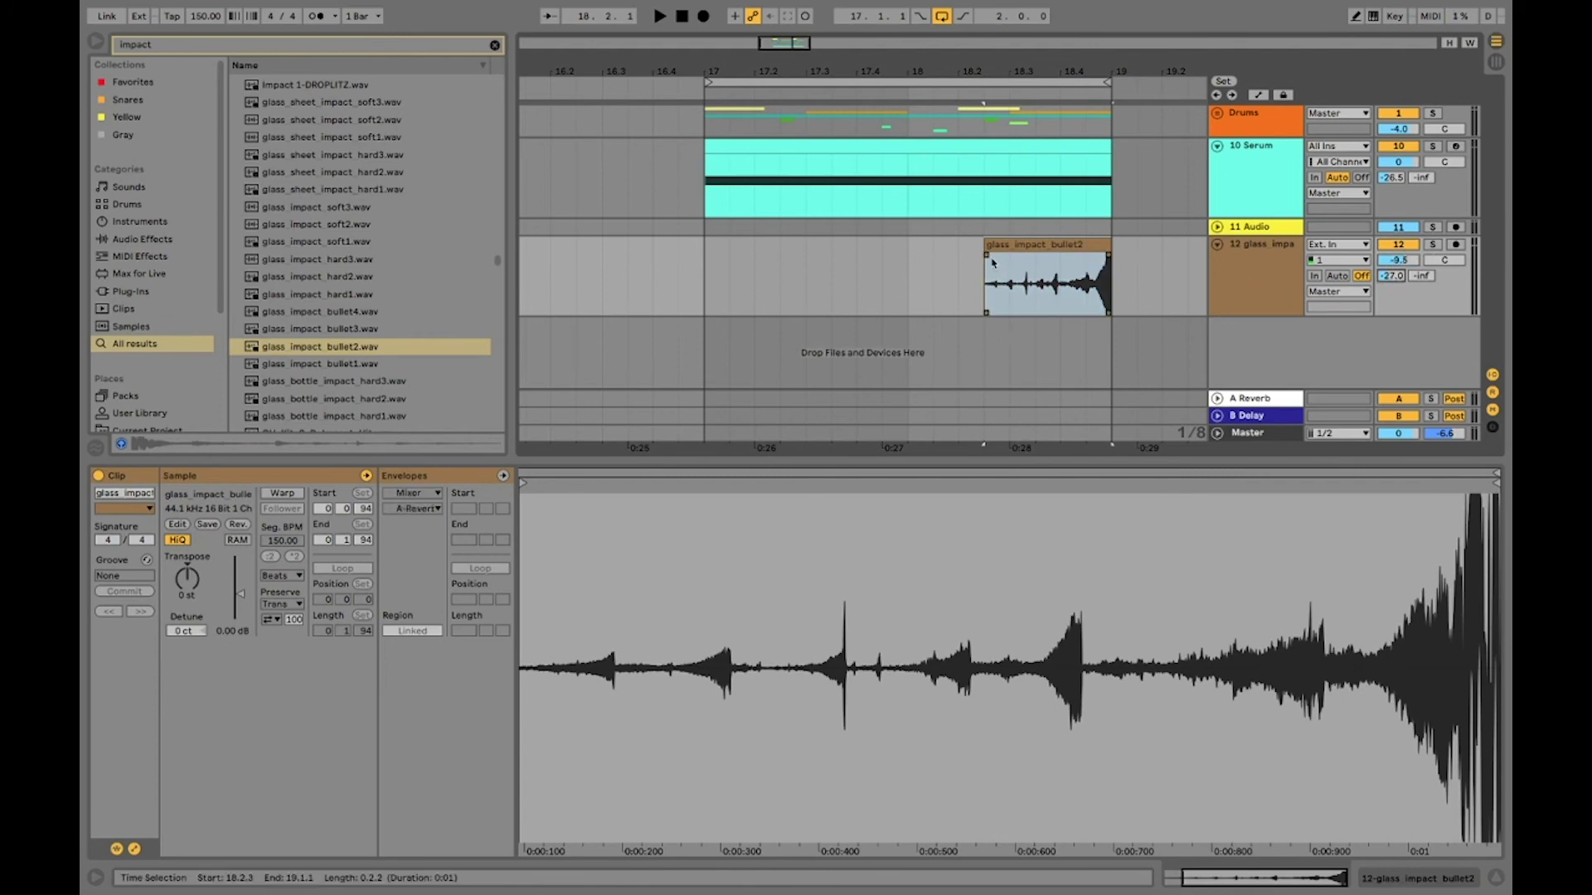
key(a)
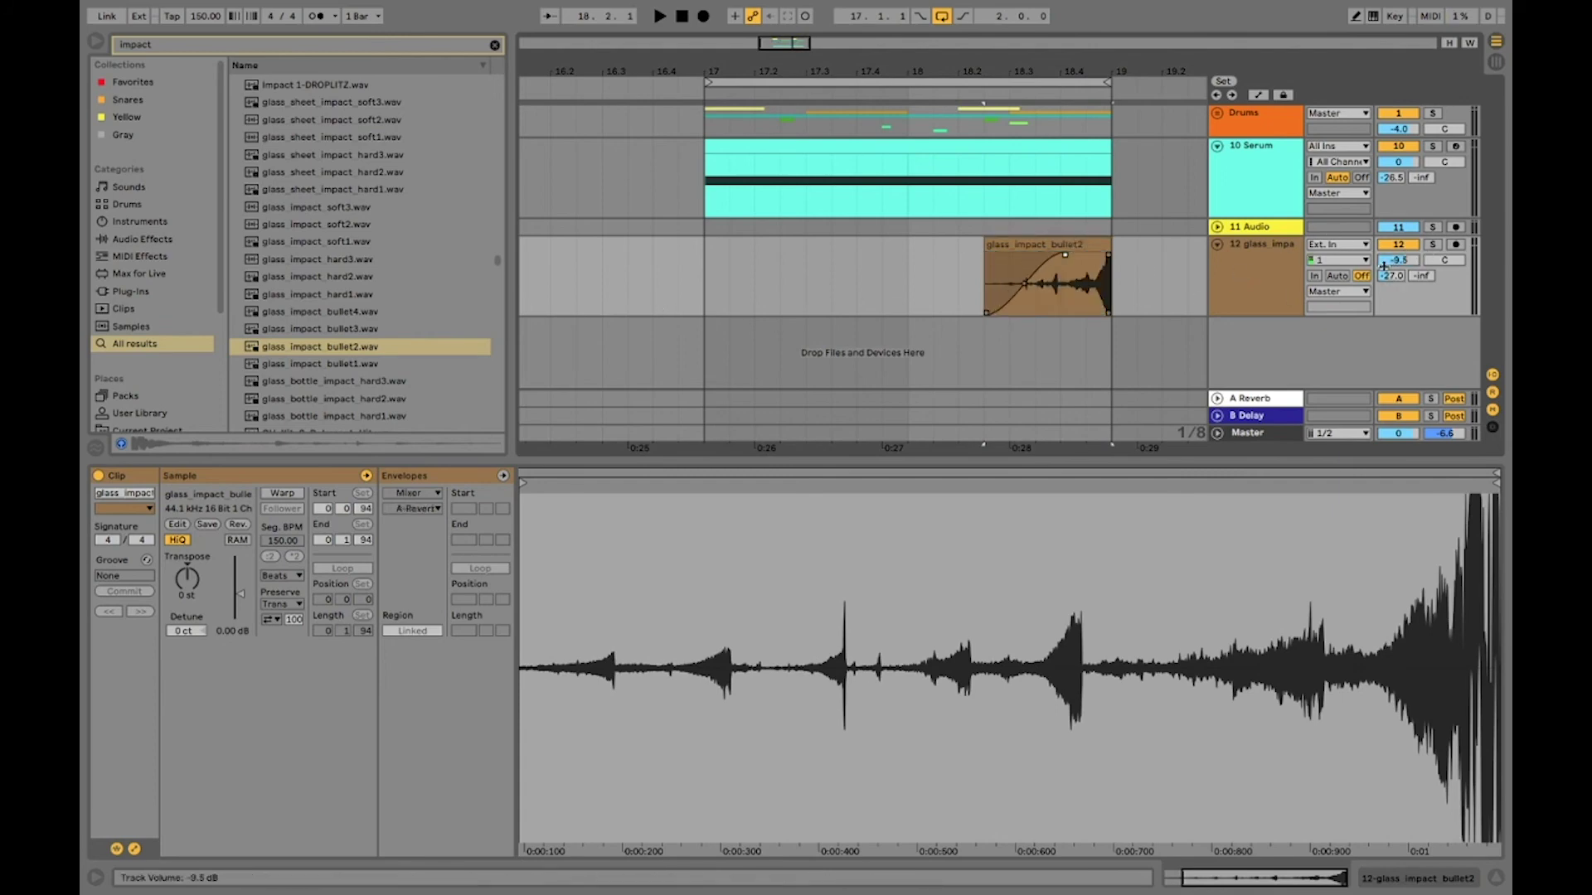
- Set the glass track's volume to -18.1 dB, pan to 17L and A Reverb send to -15.0 dB while checking the loop
click(1060, 286)
key(space)
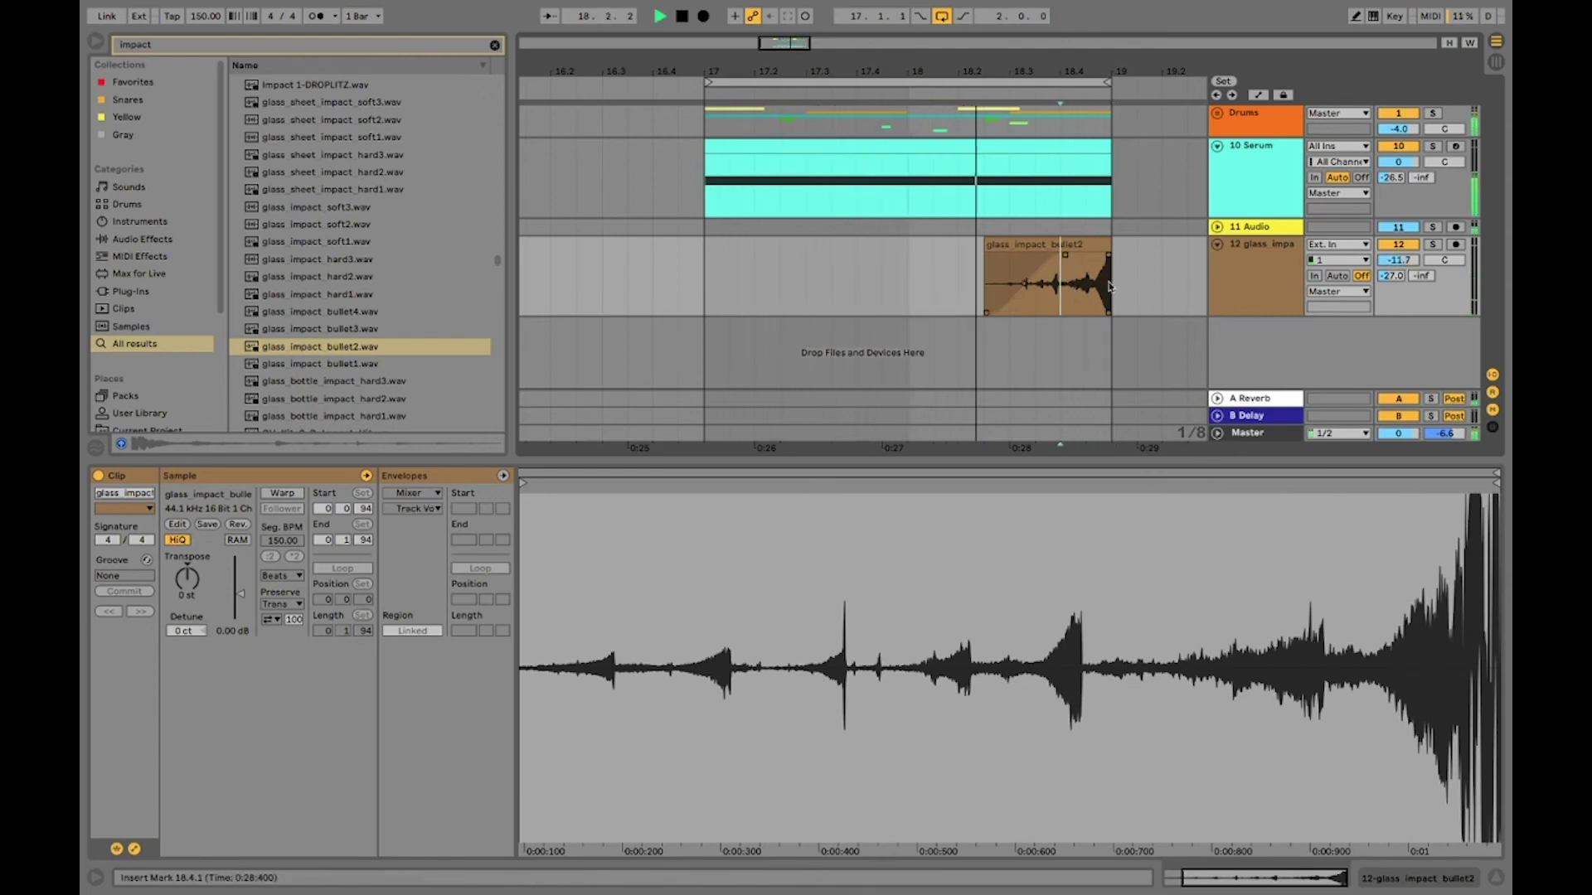
key(space)
drag(1444, 260, 1398, 269)
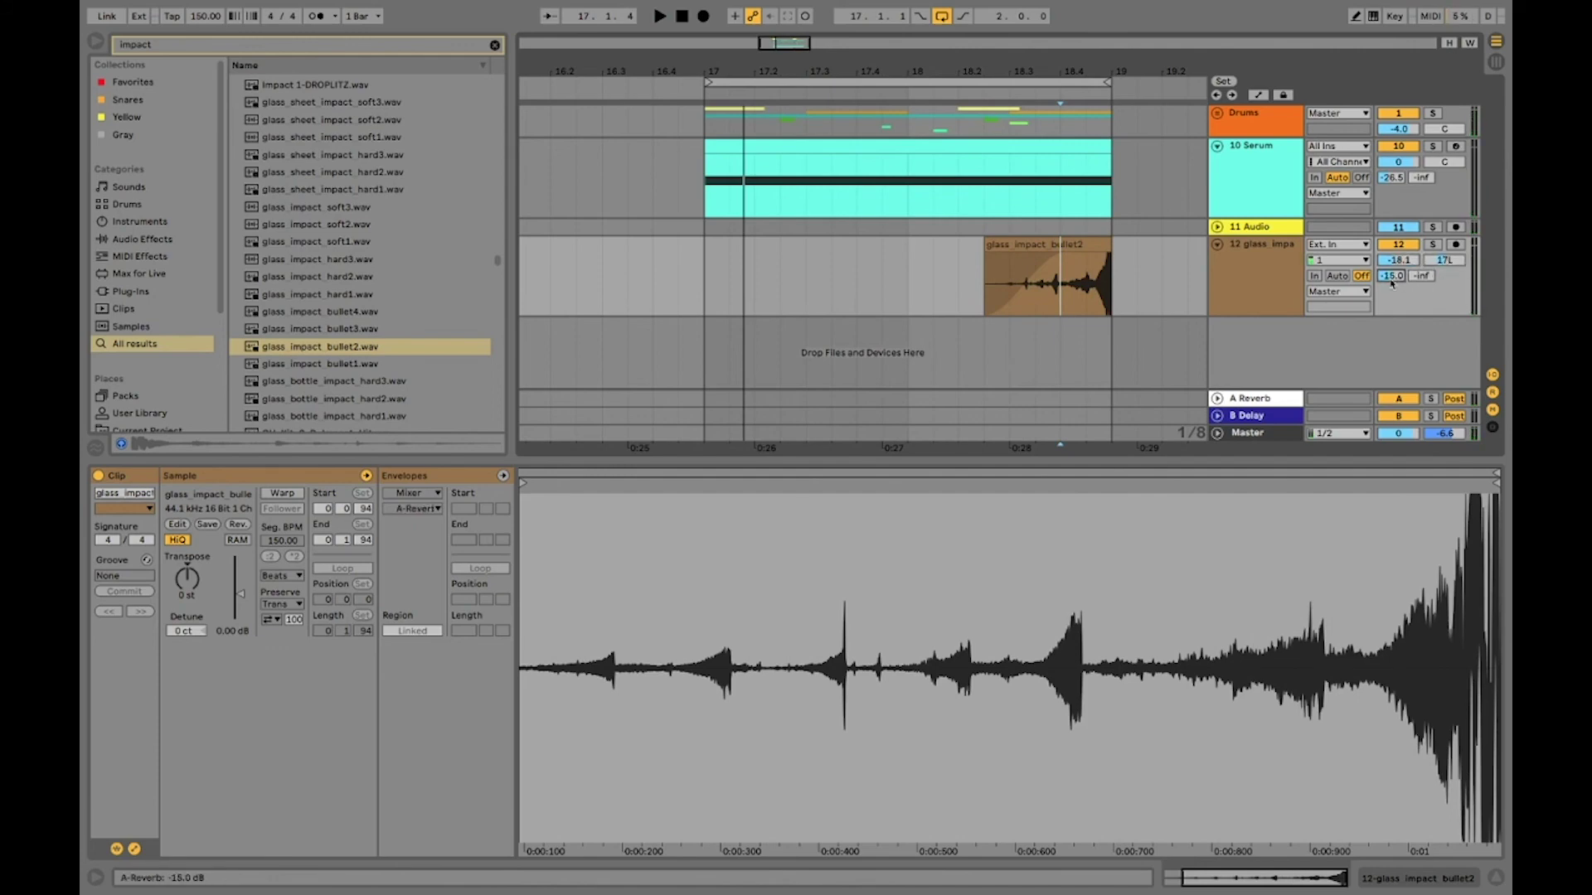
key(space)
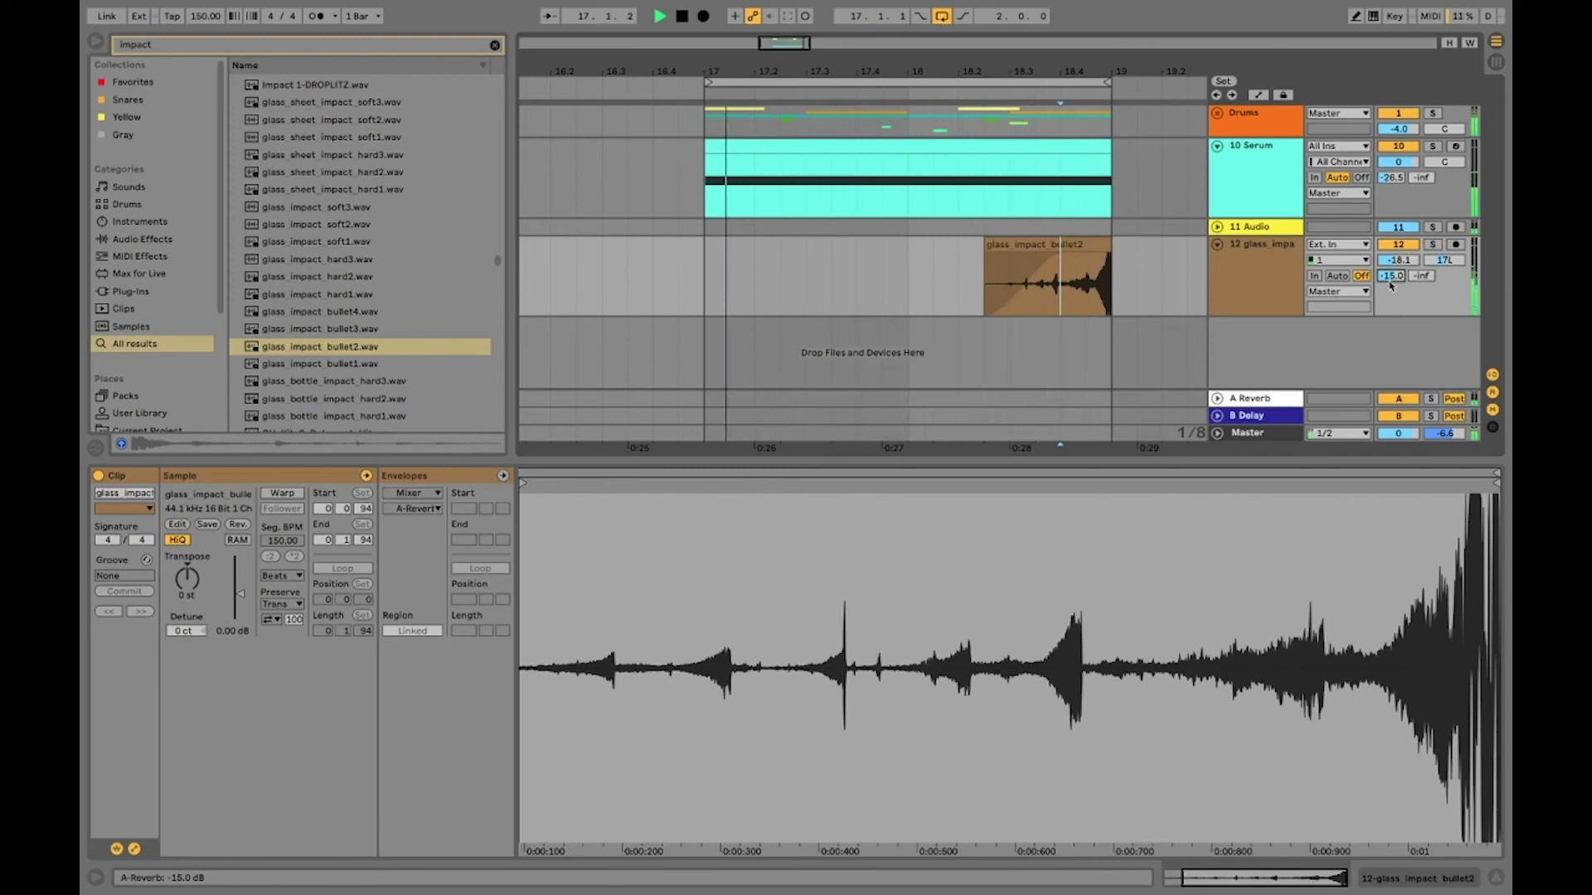
key(space)
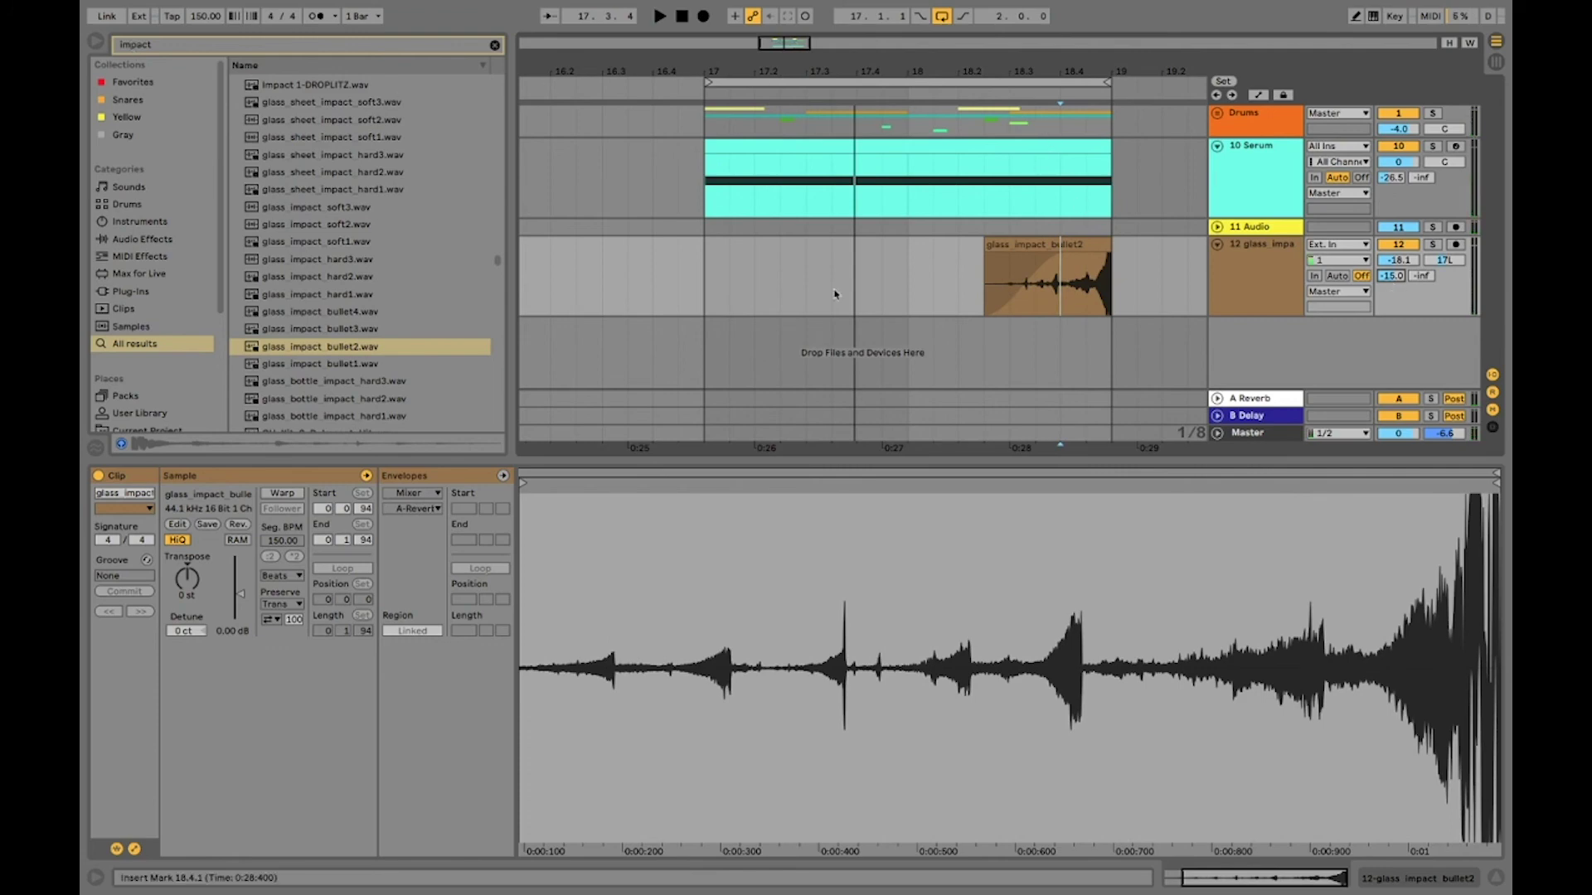
- Audition the drywall and Cymatics impact samples numbered 64 to 74 in the "impact" search results
click(291, 45)
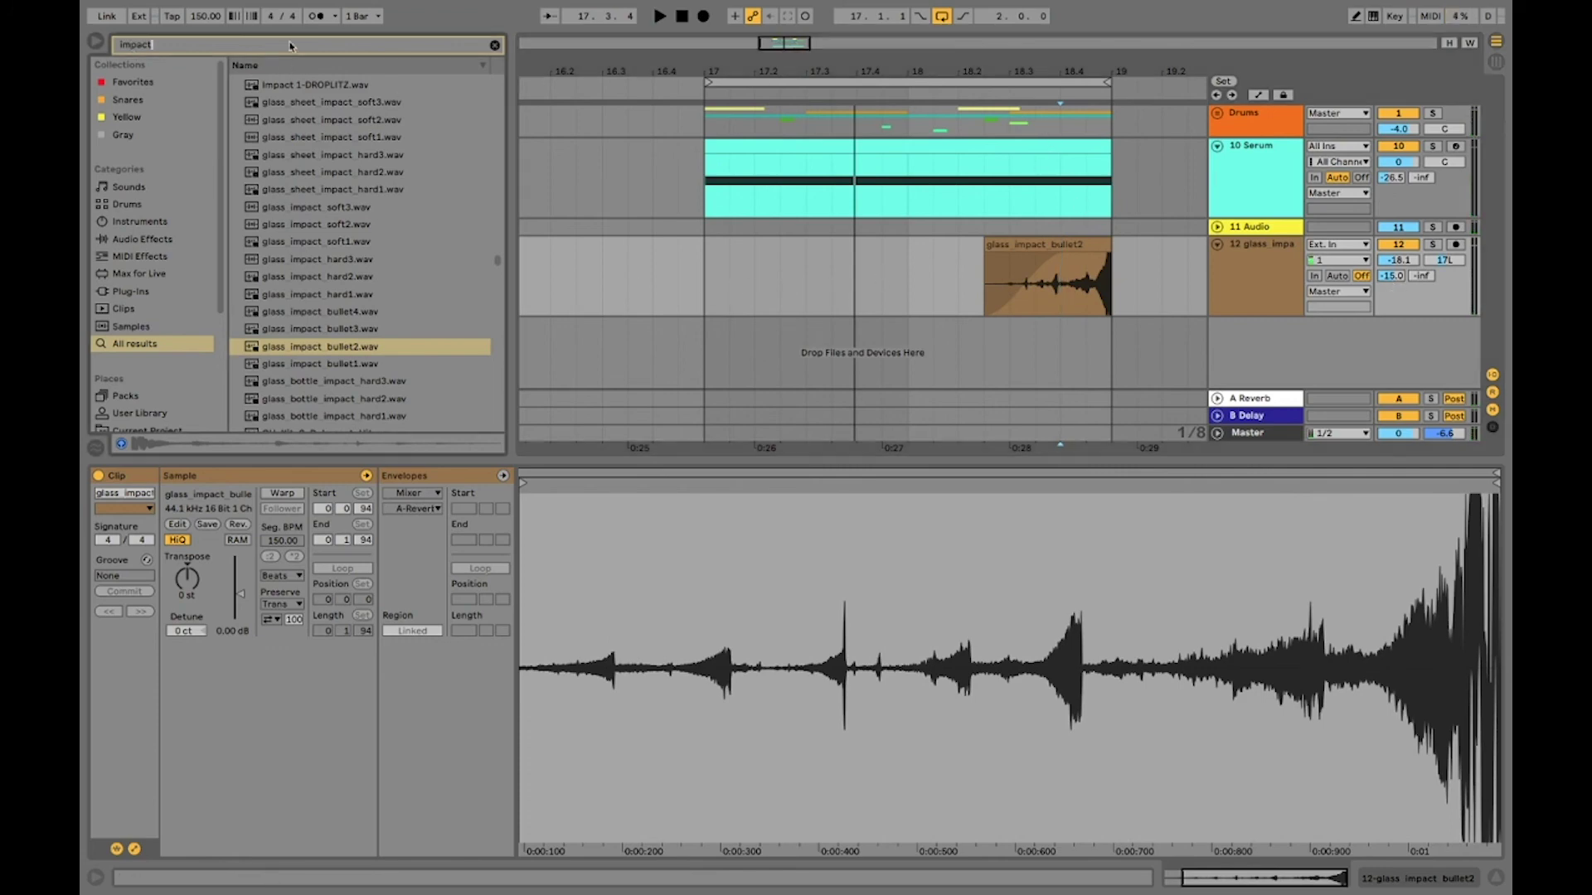
scroll(476, 296, down, 10)
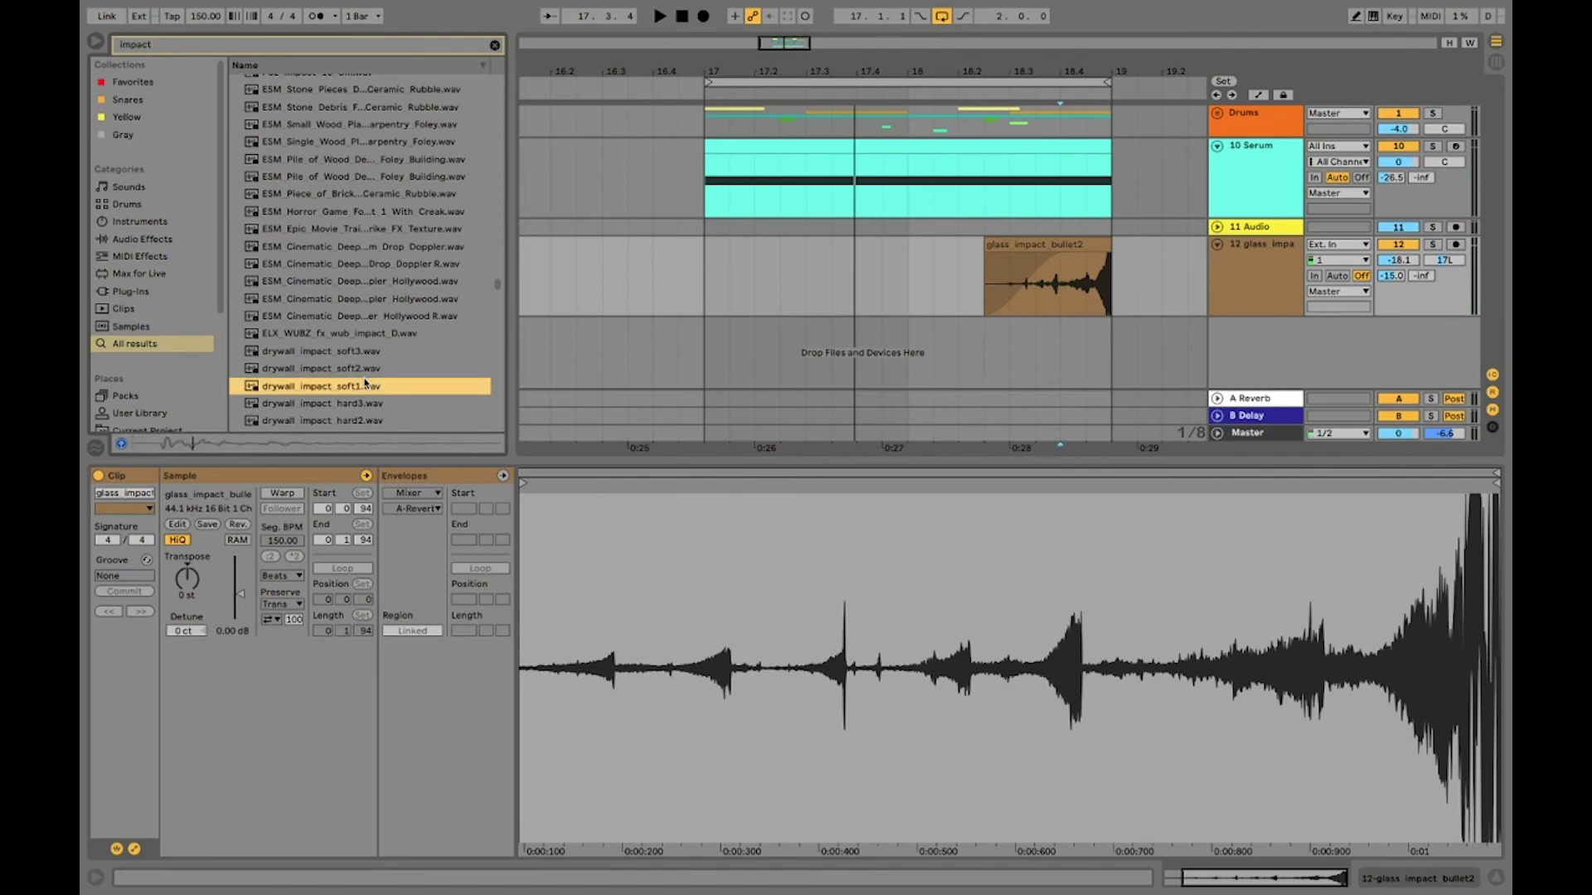
click(367, 379)
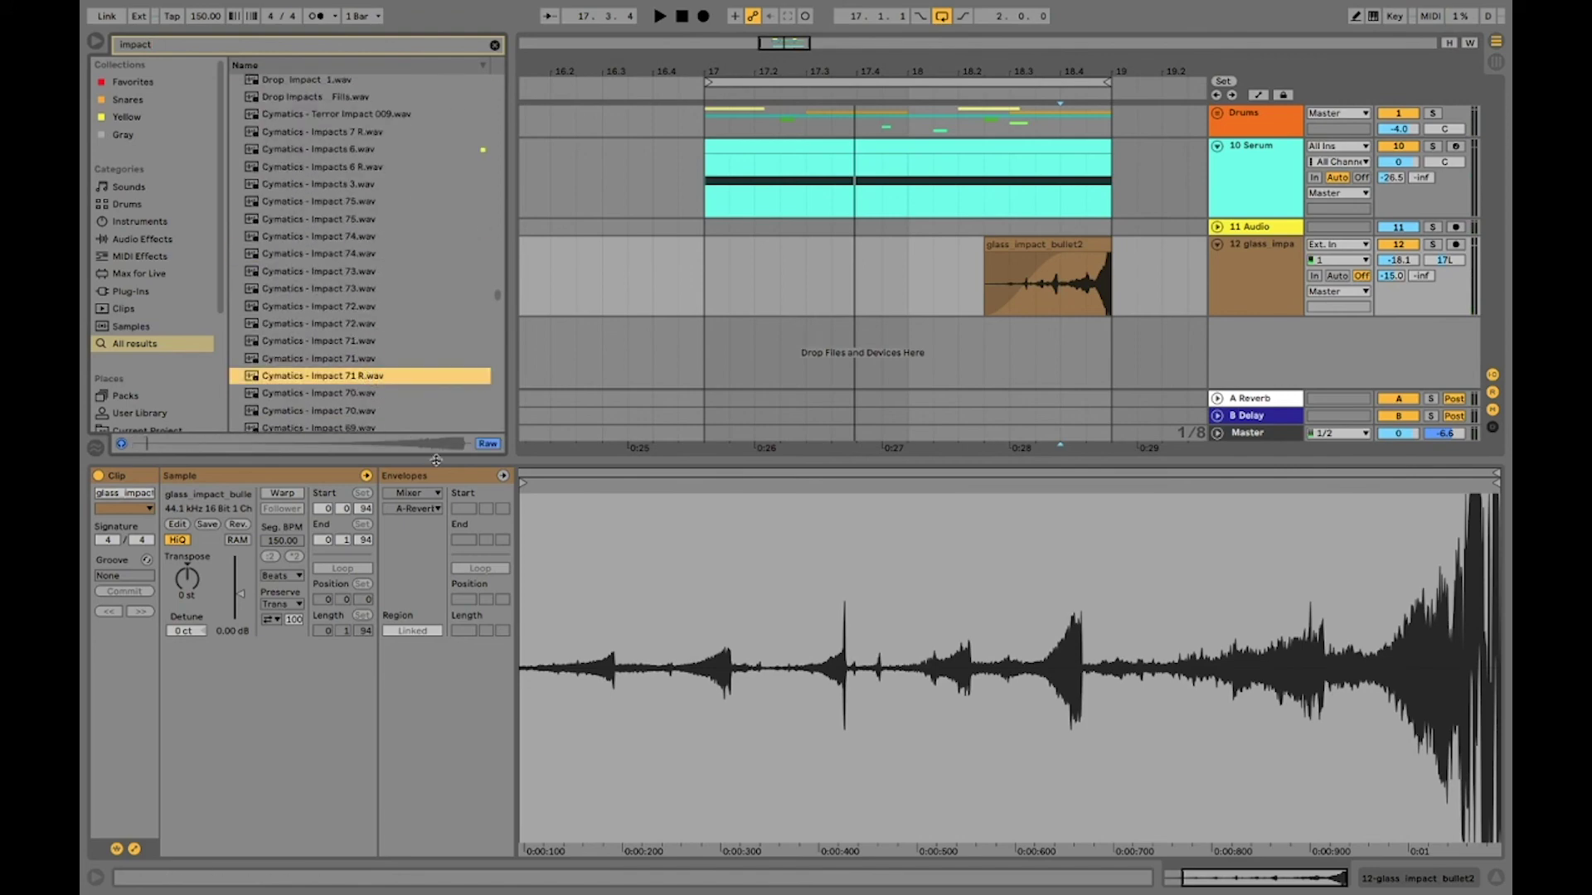
click(338, 325)
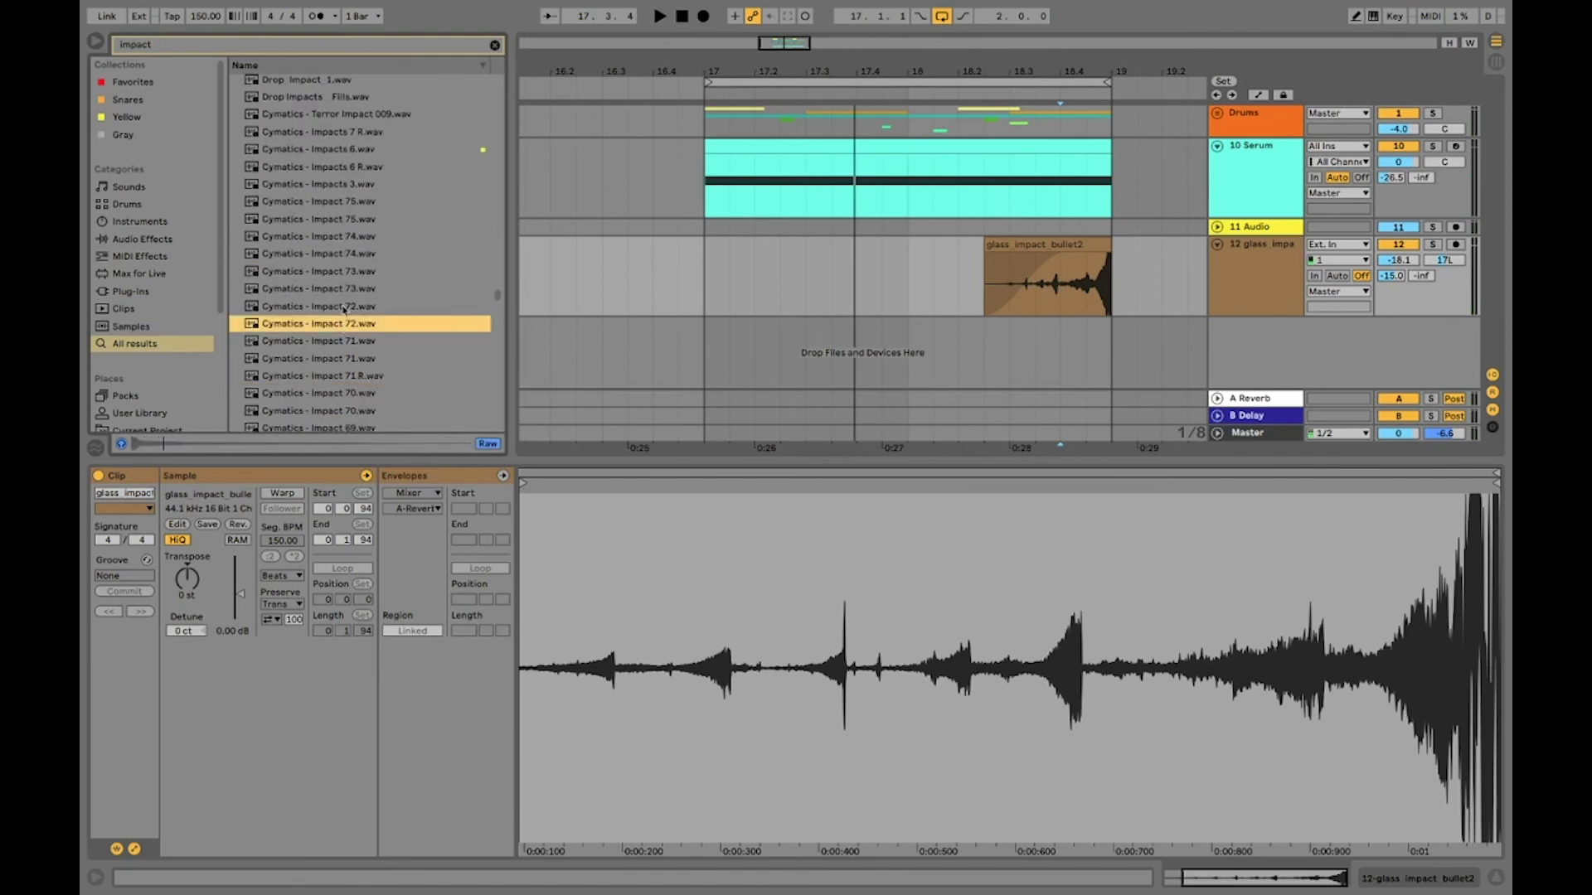
click(344, 296)
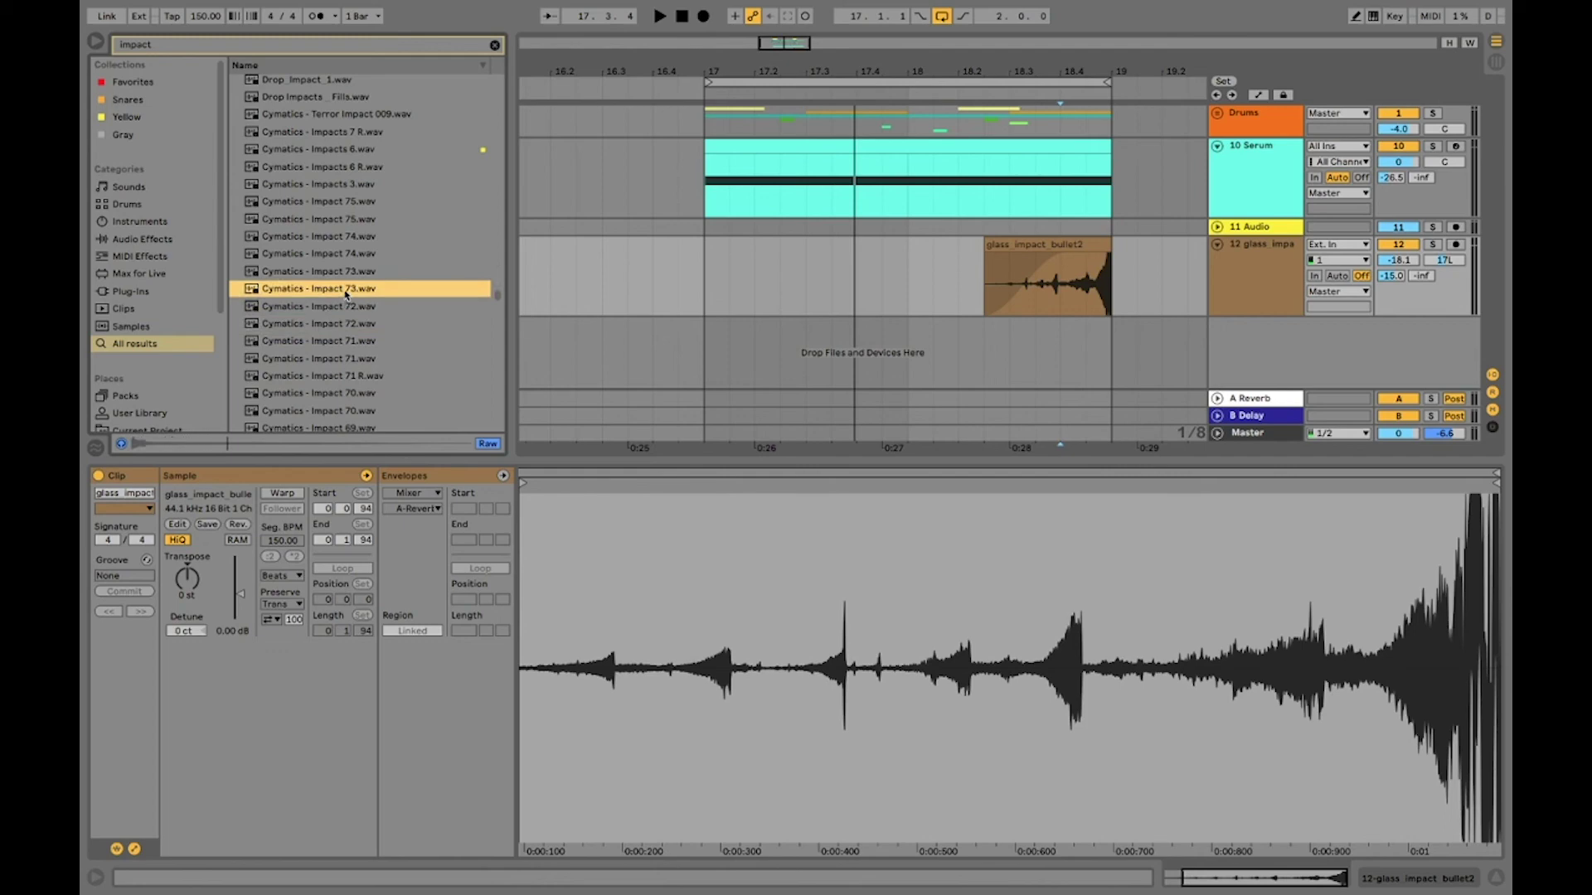
scroll(228, 326, down, 1)
click(337, 255)
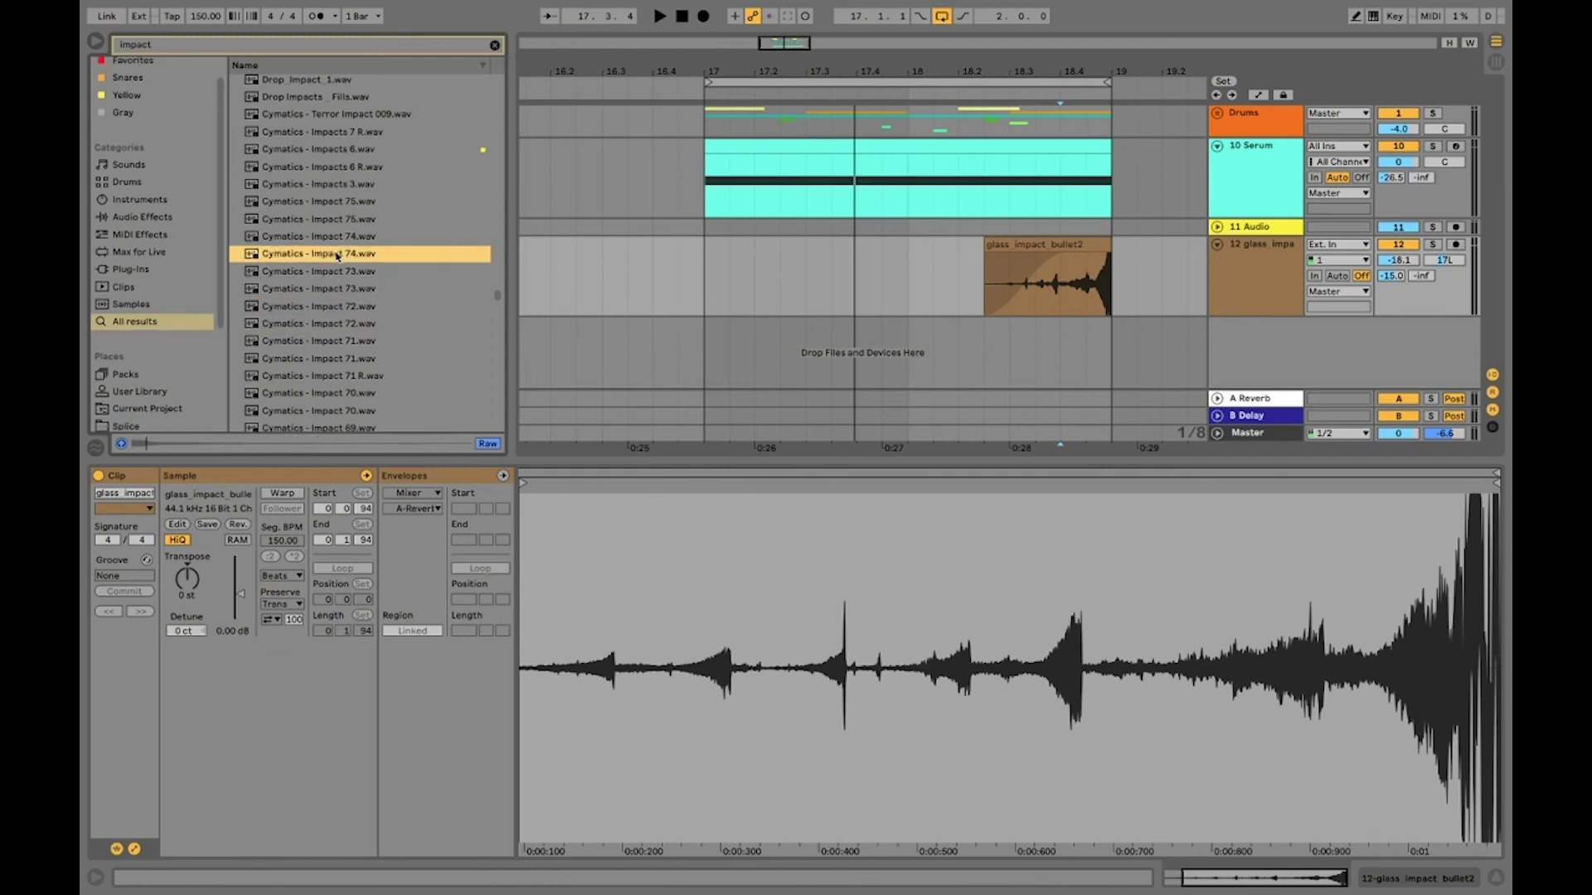
scroll(339, 259, down, 5)
click(339, 264)
click(350, 318)
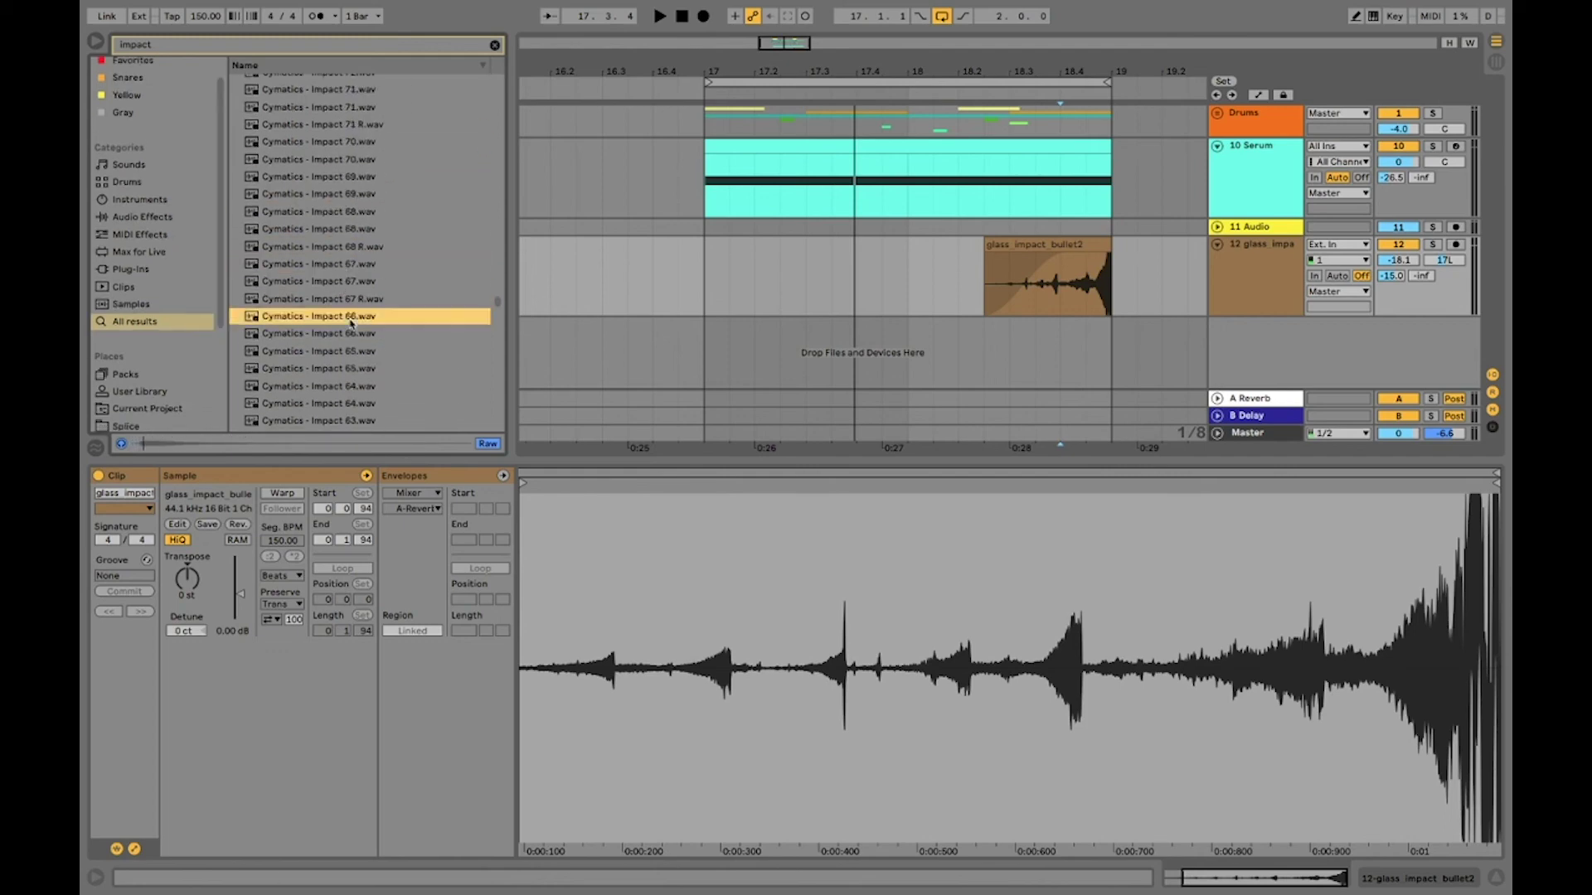
click(352, 351)
click(348, 370)
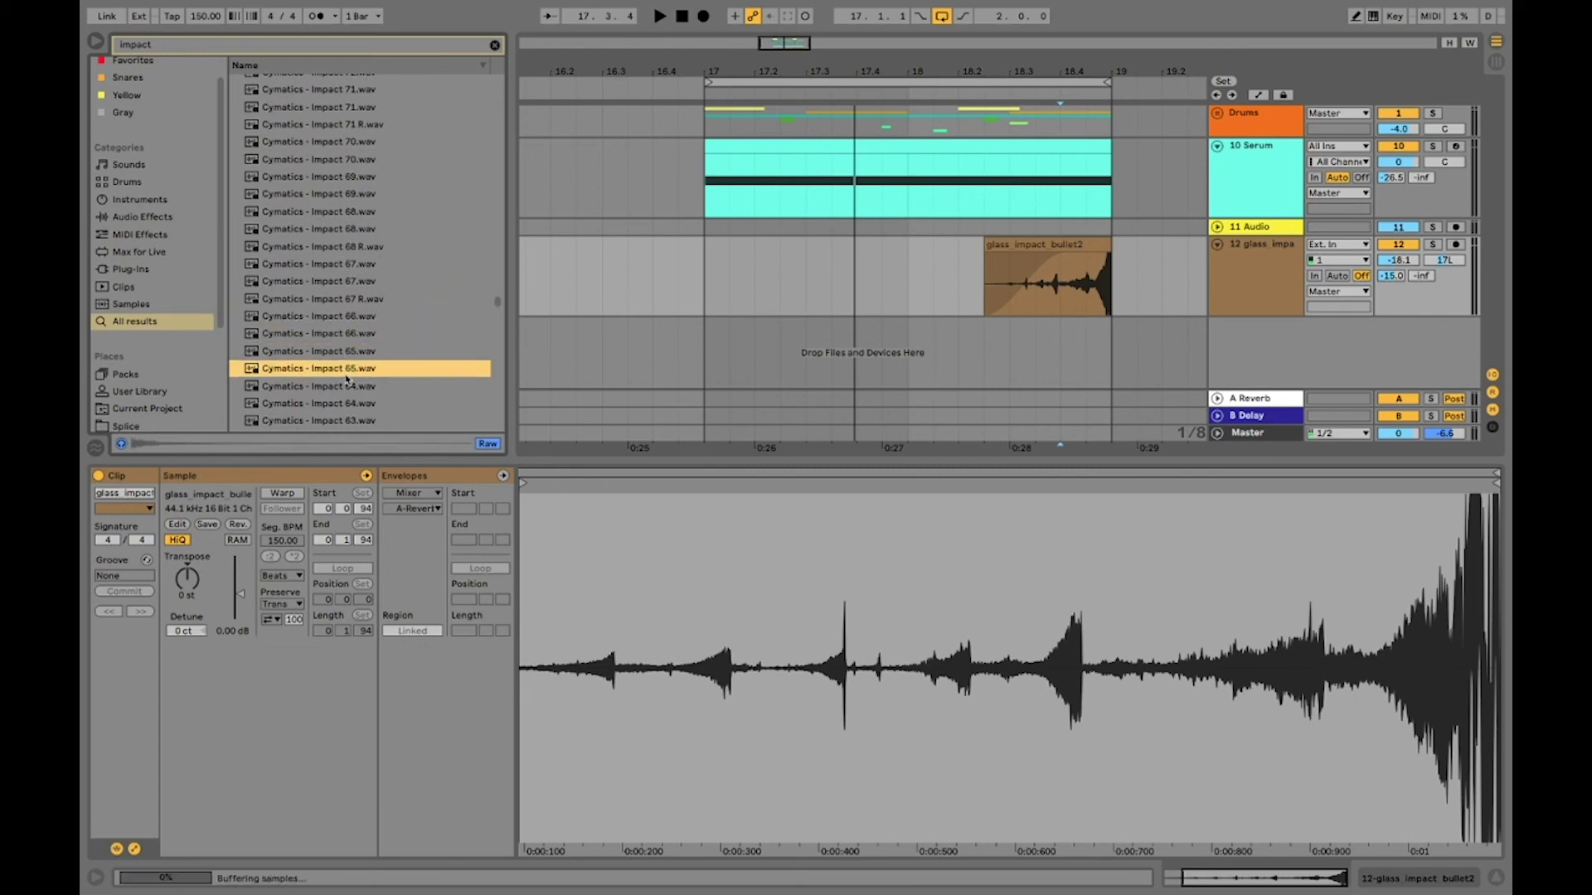
scroll(347, 378, down, 1)
click(346, 359)
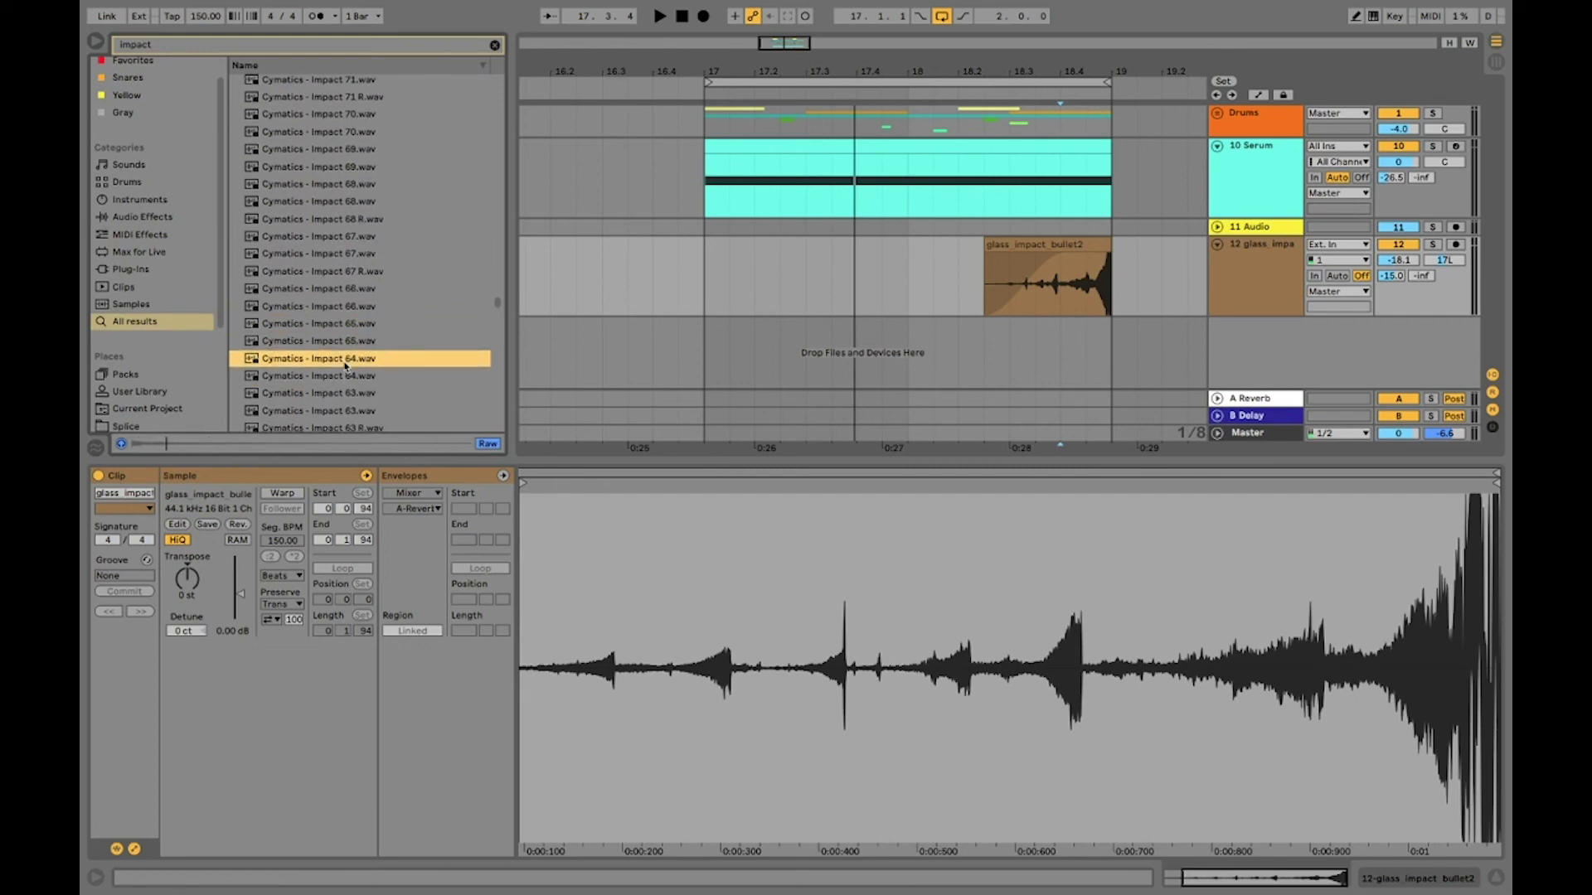
- Place Cymatics - Impact 65.wav on a new audio track at bar 17 and turn off its warping
click(342, 325)
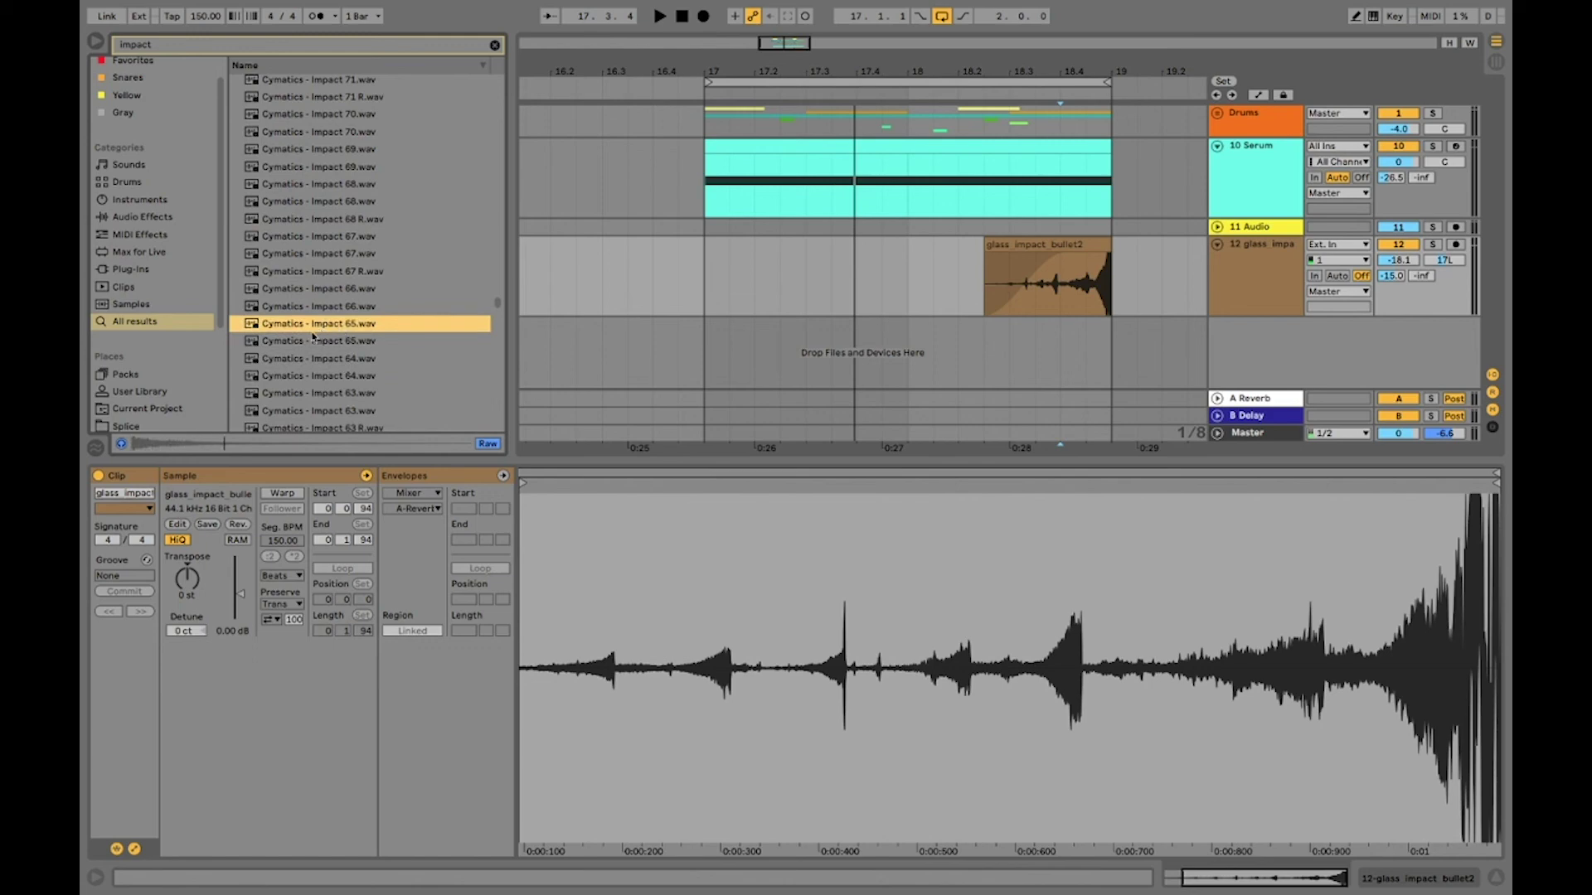
drag(313, 327, 717, 349)
click(301, 493)
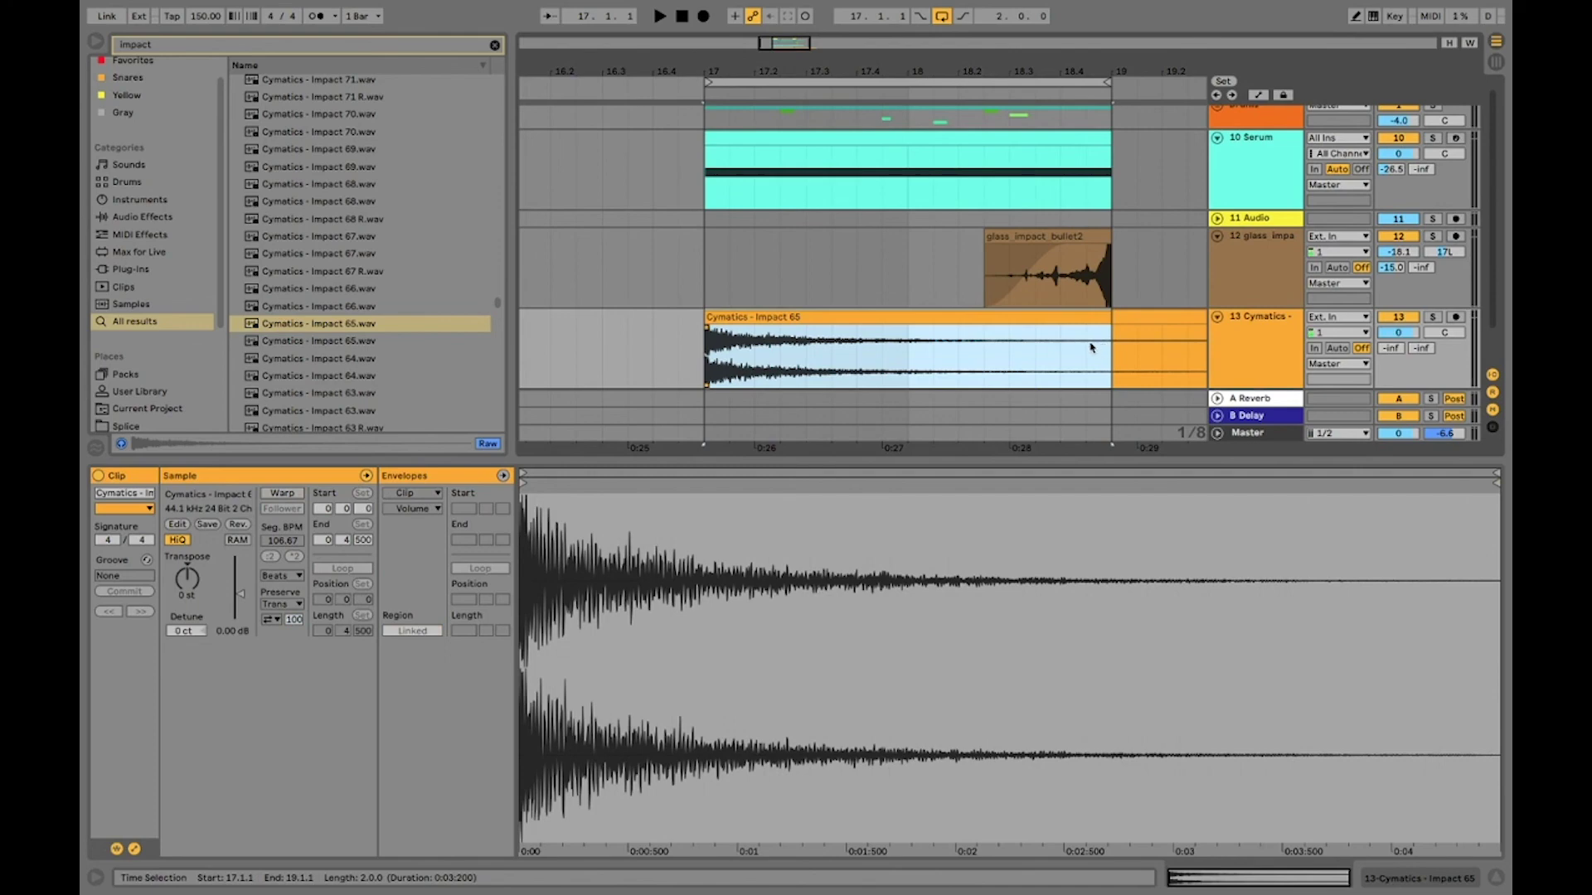
- Trim the Cymatics - Impact 65 clip to end at bar 19 and reverse it
key(ctrl+e)
click(1160, 348)
key(Delete)
click(1032, 319)
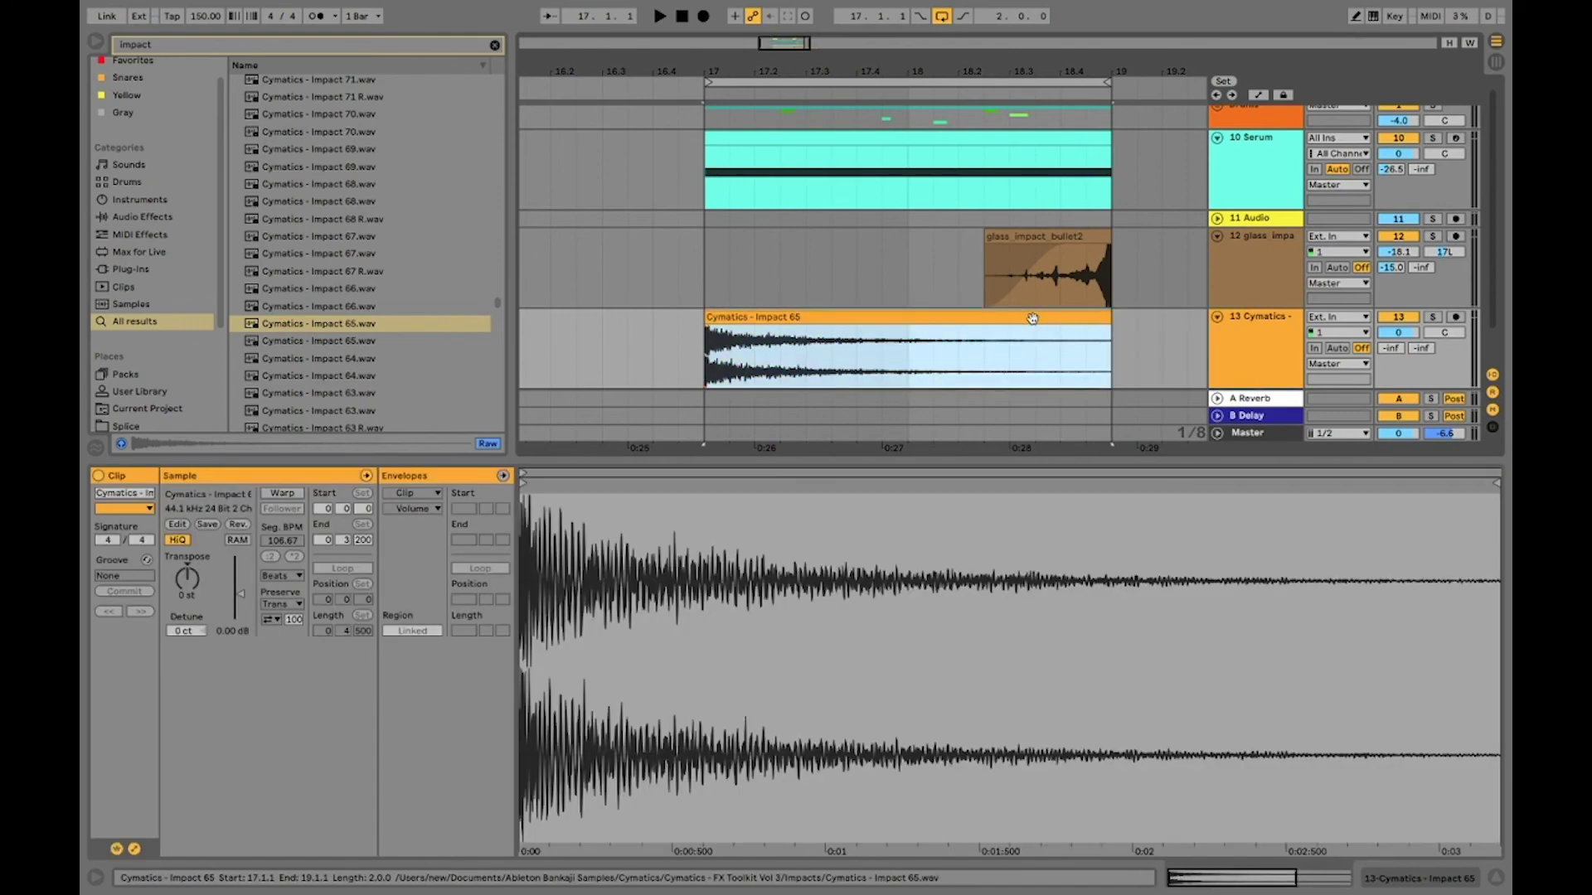
key(r)
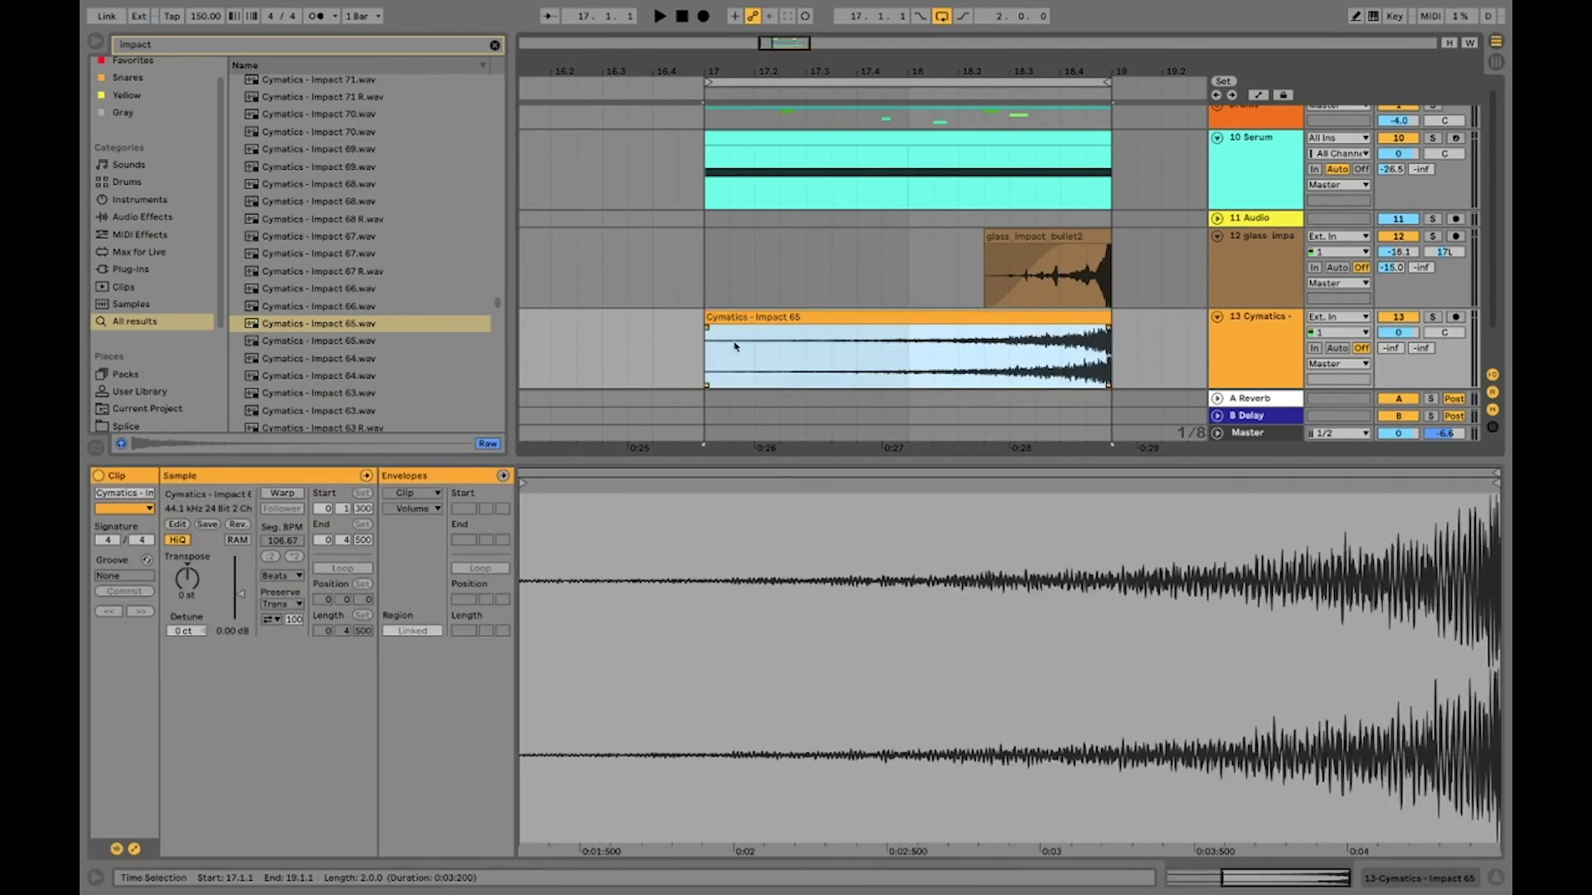
- Give the reversed Impact 65 clip a full-length fade-in and set its track to -17.5 dB, pan 13R and A Reverb send -34.0 dB
drag(709, 329, 1106, 326)
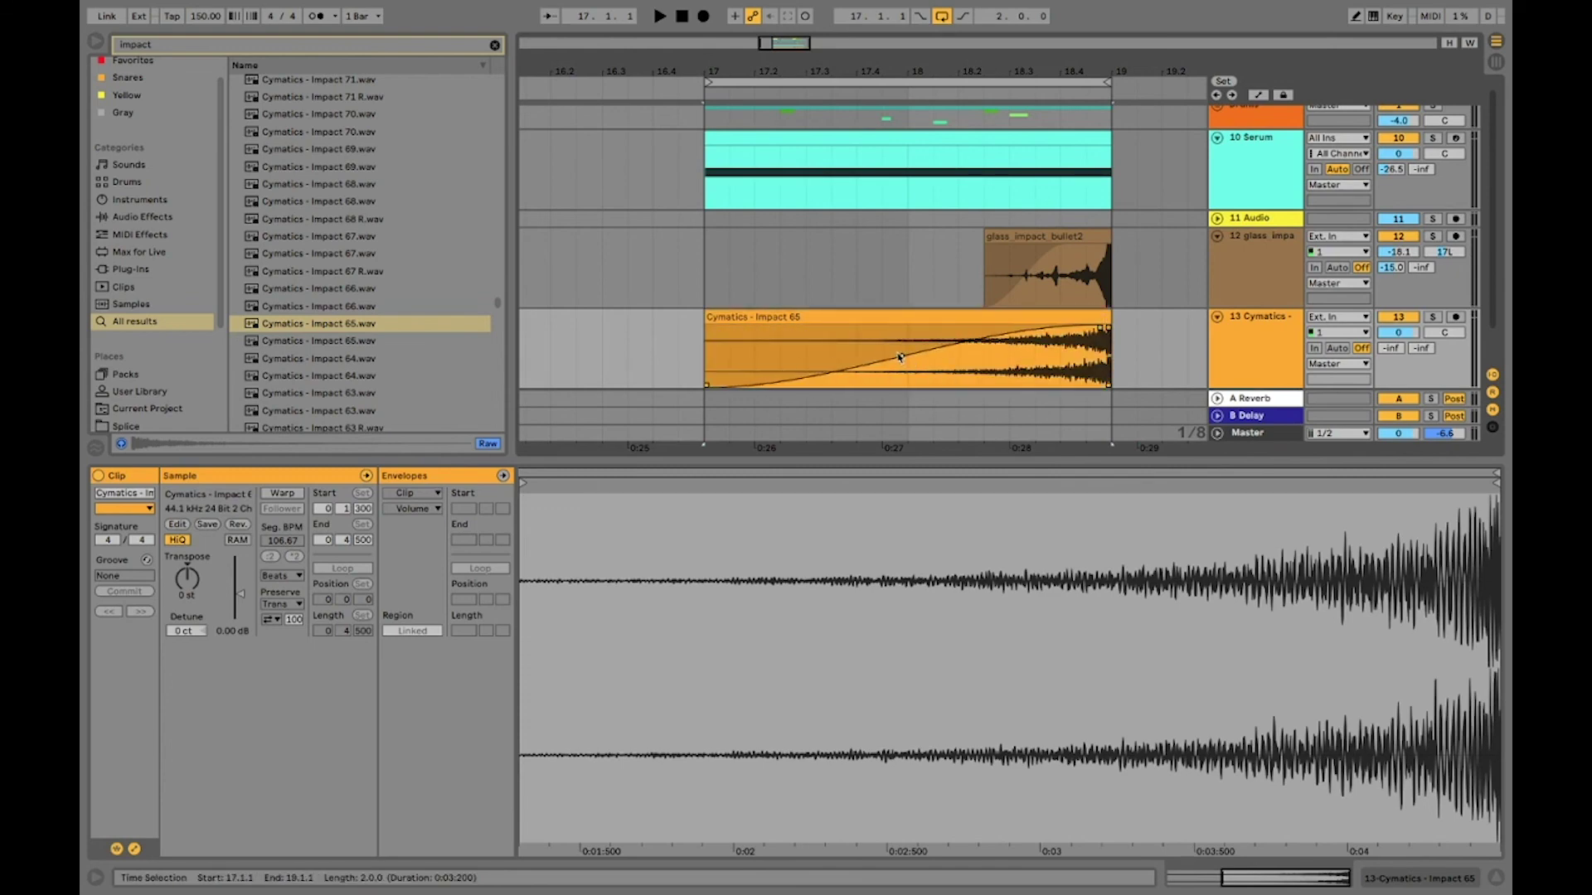
key(a)
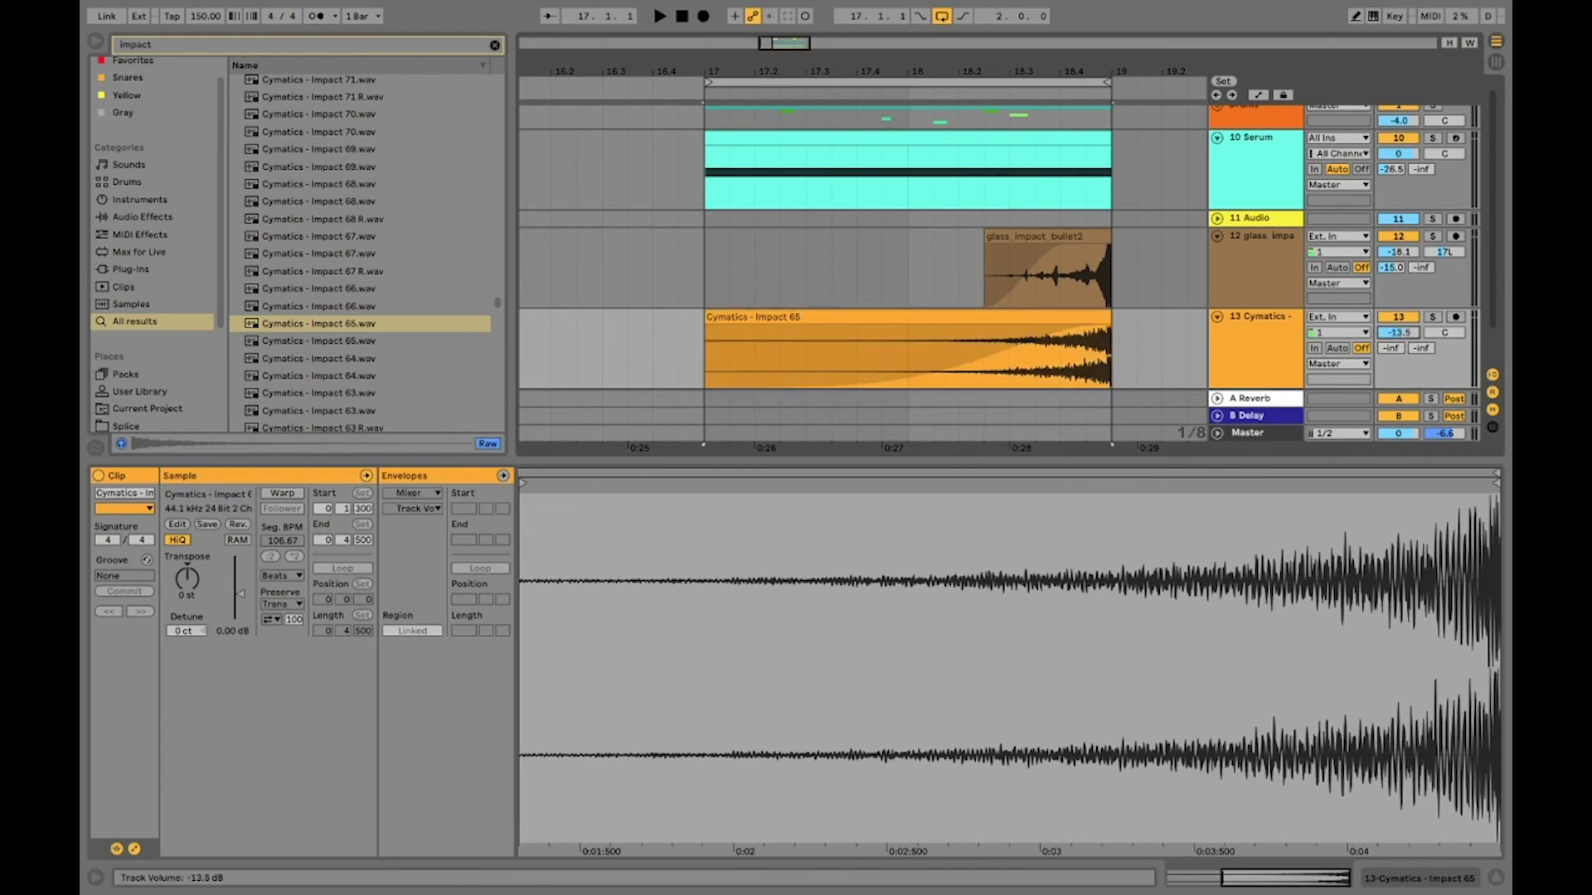
mouse_move(1393, 348)
mouse_down()
mouse_move(1443, 328)
mouse_move(1389, 338)
mouse_up()
key(space)
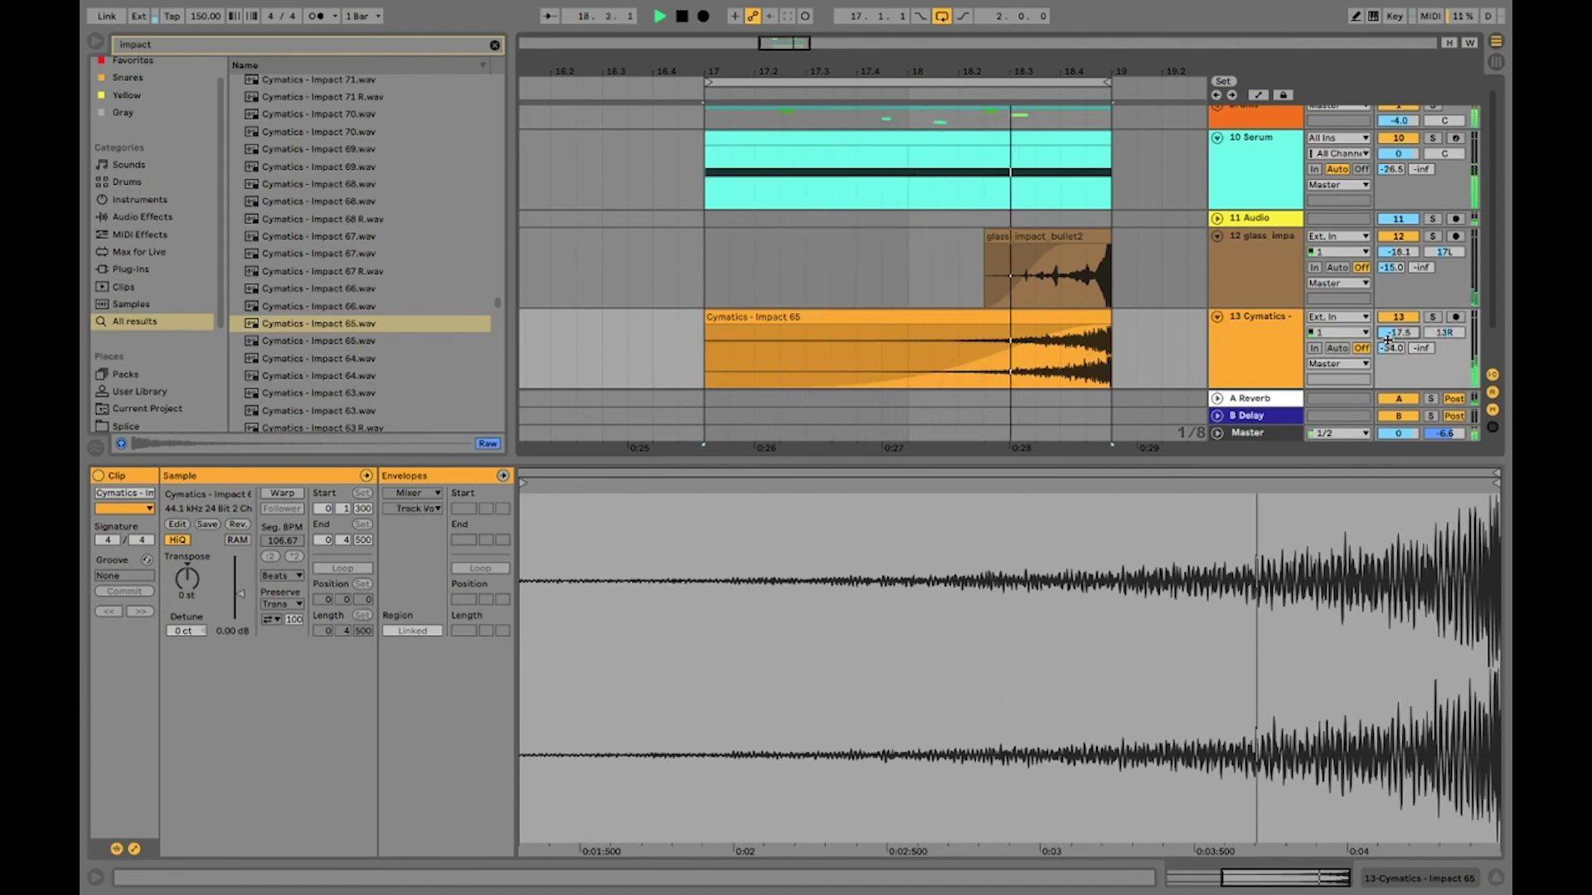
key(space)
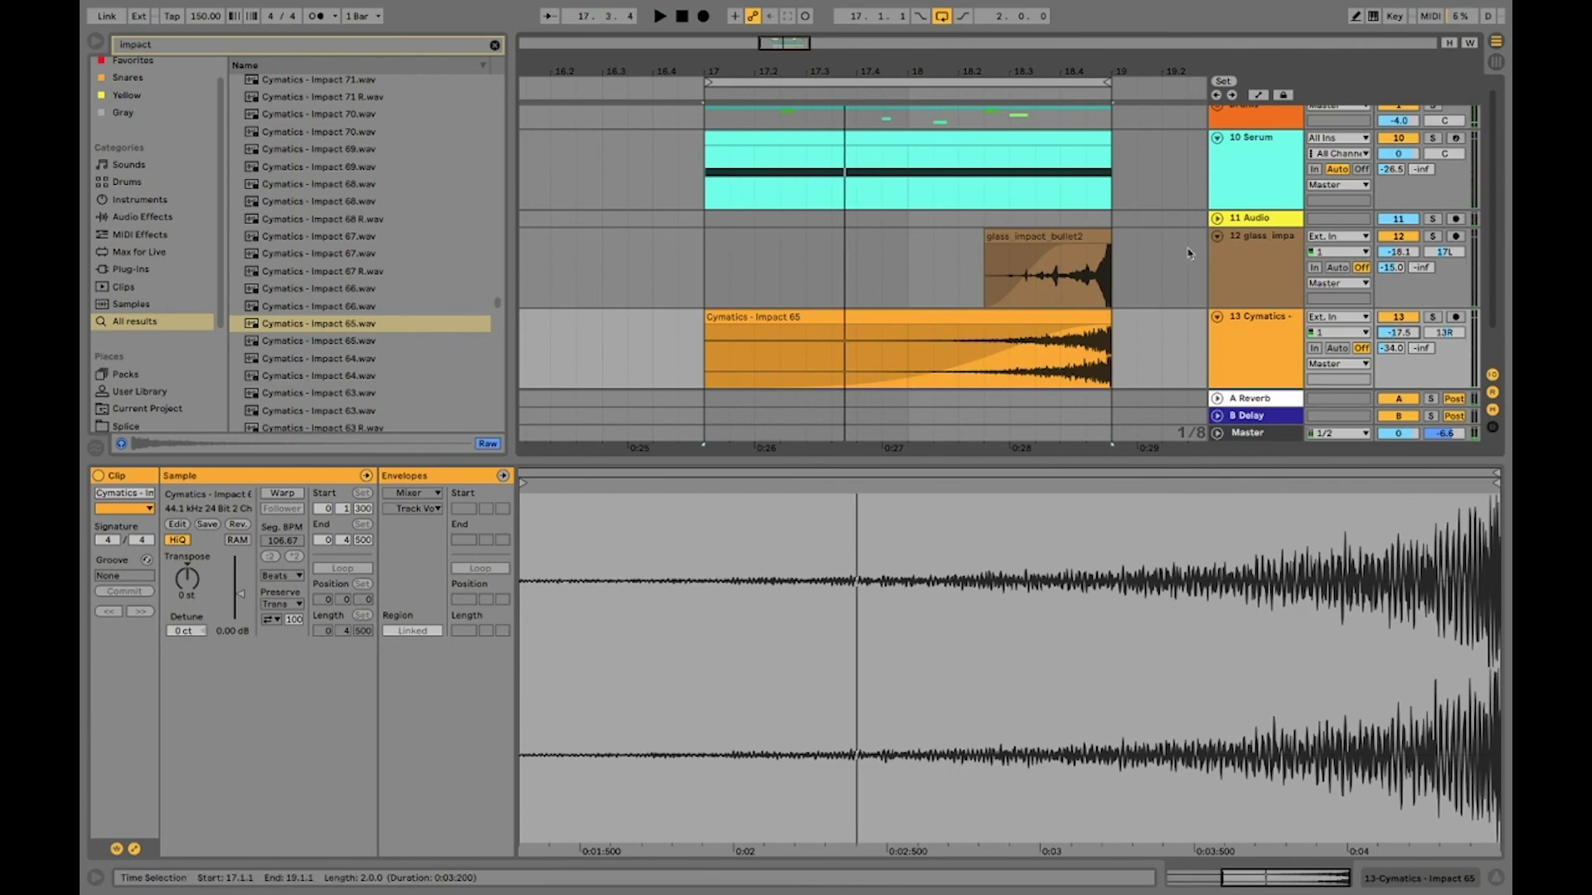
- Add a new audio track below the Cymatics track and browse further down the Cymatics impact samples
click(1248, 356)
key(ctrl+t)
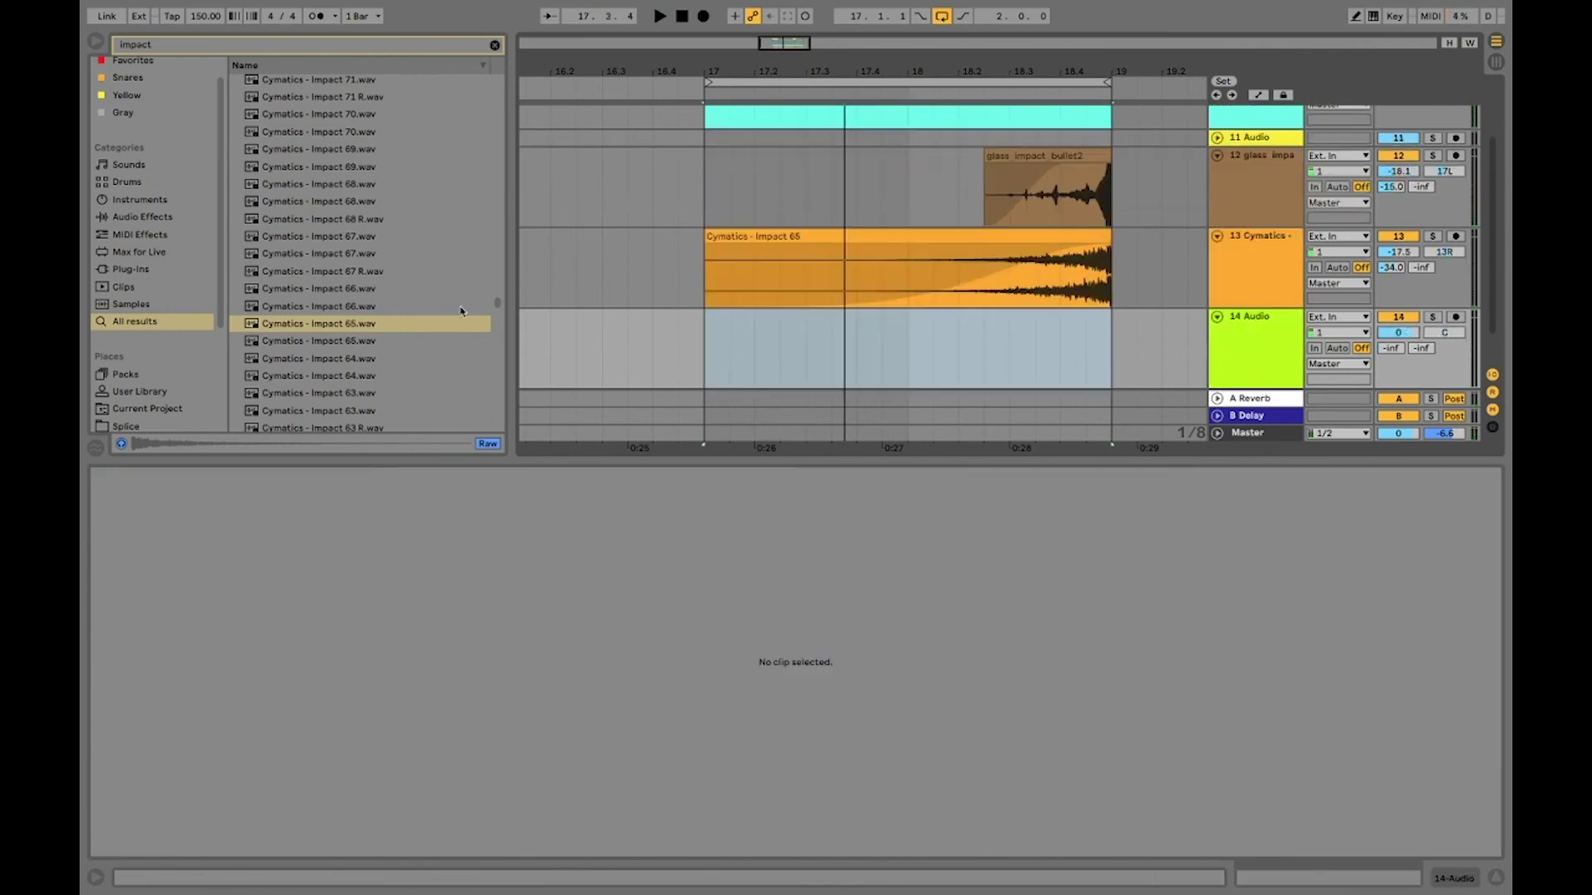
scroll(373, 321, down, 10)
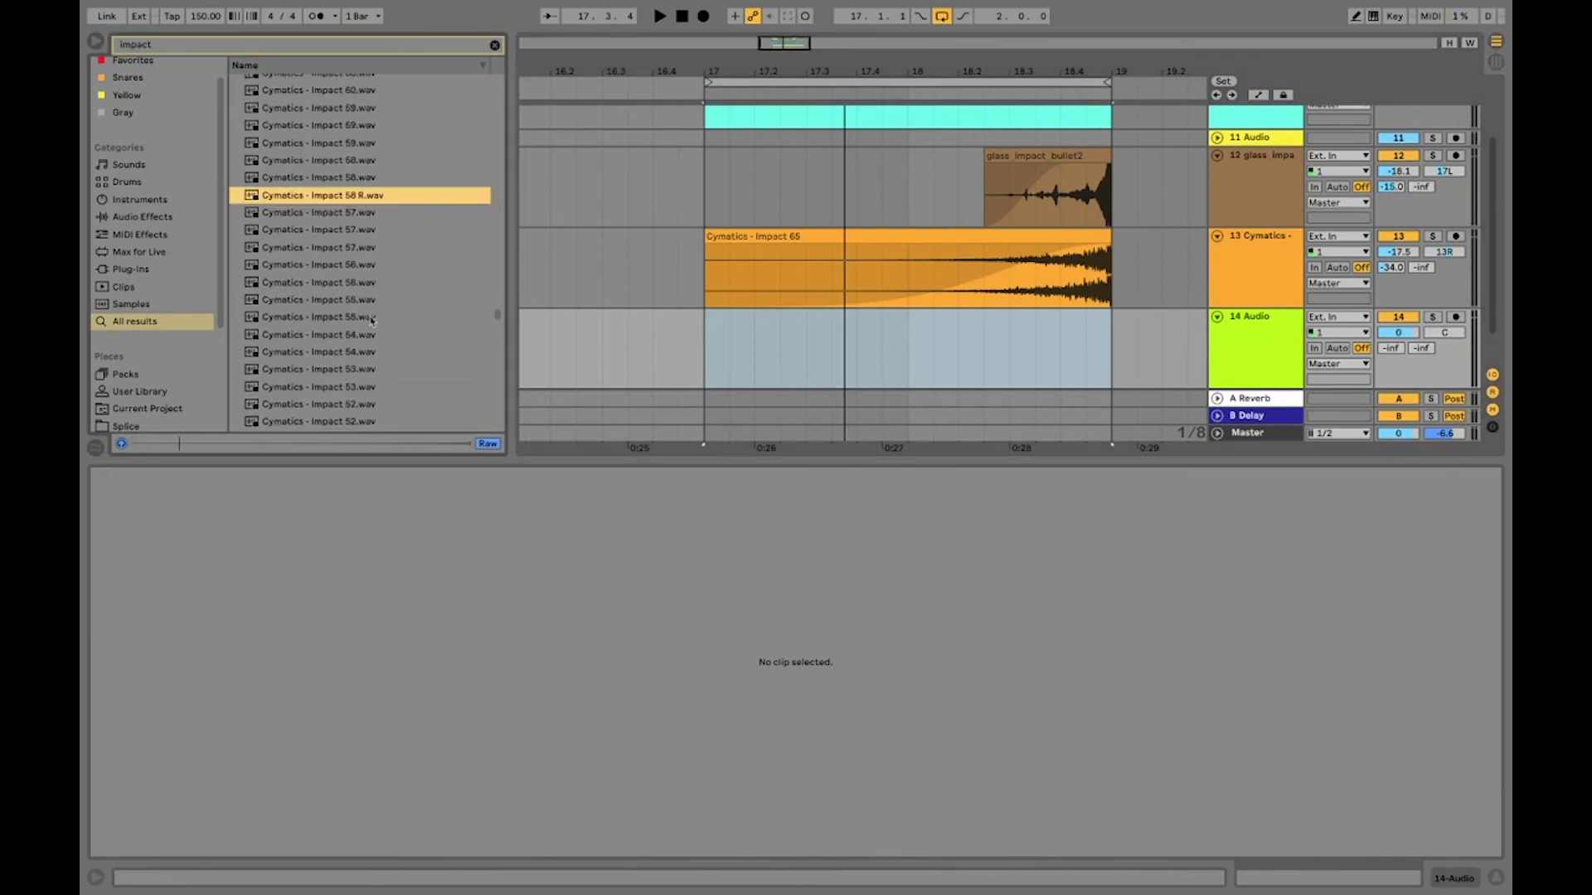
scroll(138, 330, down, 4)
- Locate and audition Impact_1.wav in the Kits folder of Splice's Everything EDM pack
click(151, 283)
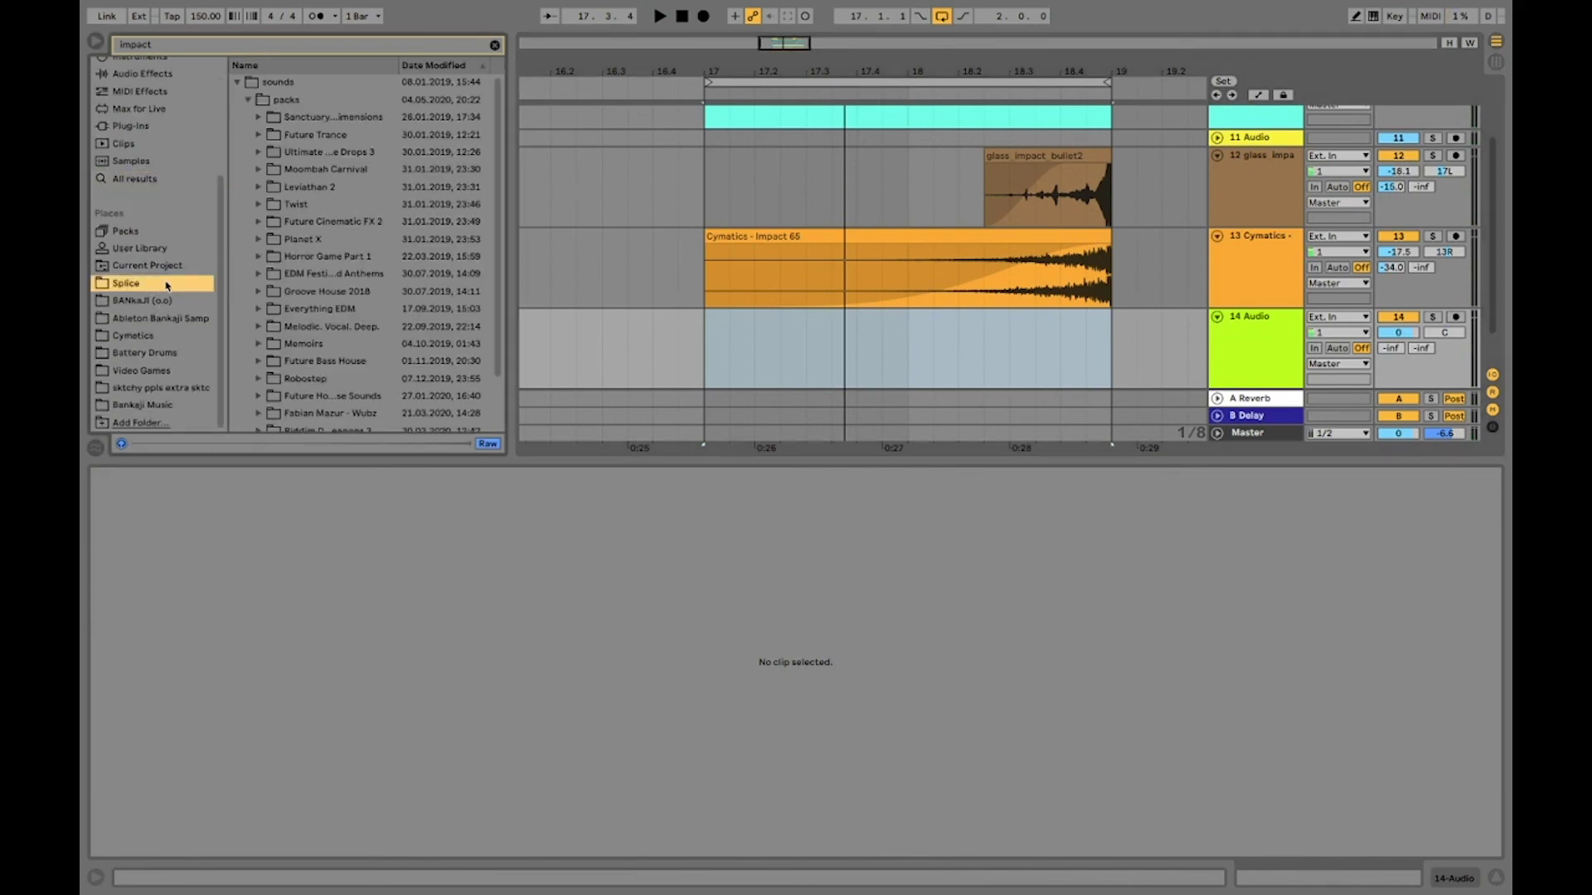
scroll(289, 265, down, 2)
click(258, 248)
click(270, 266)
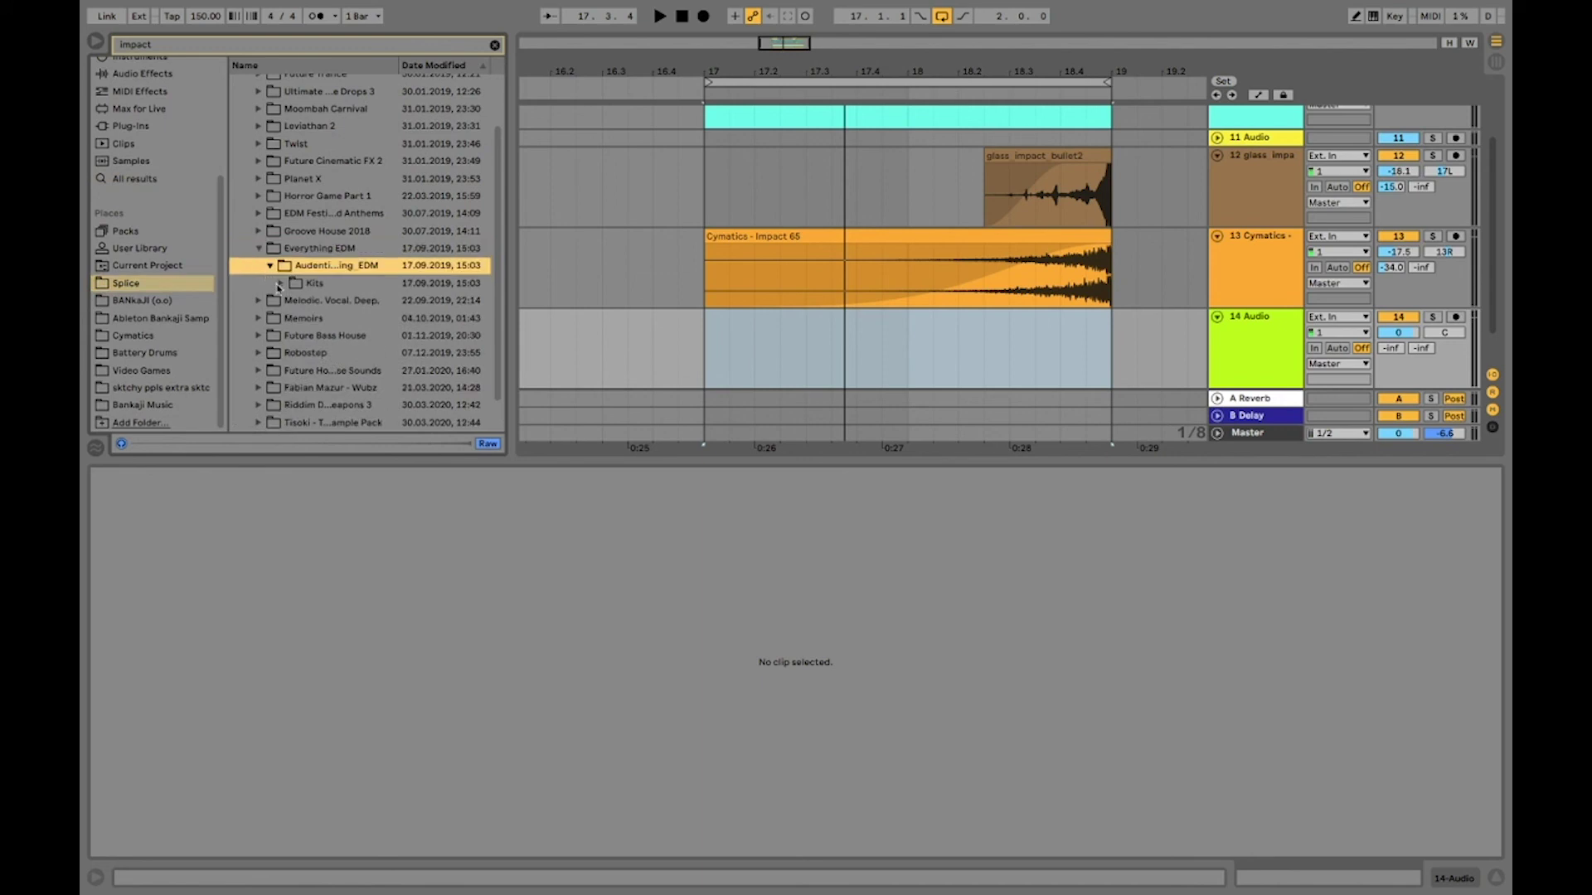
click(281, 283)
click(292, 301)
click(302, 323)
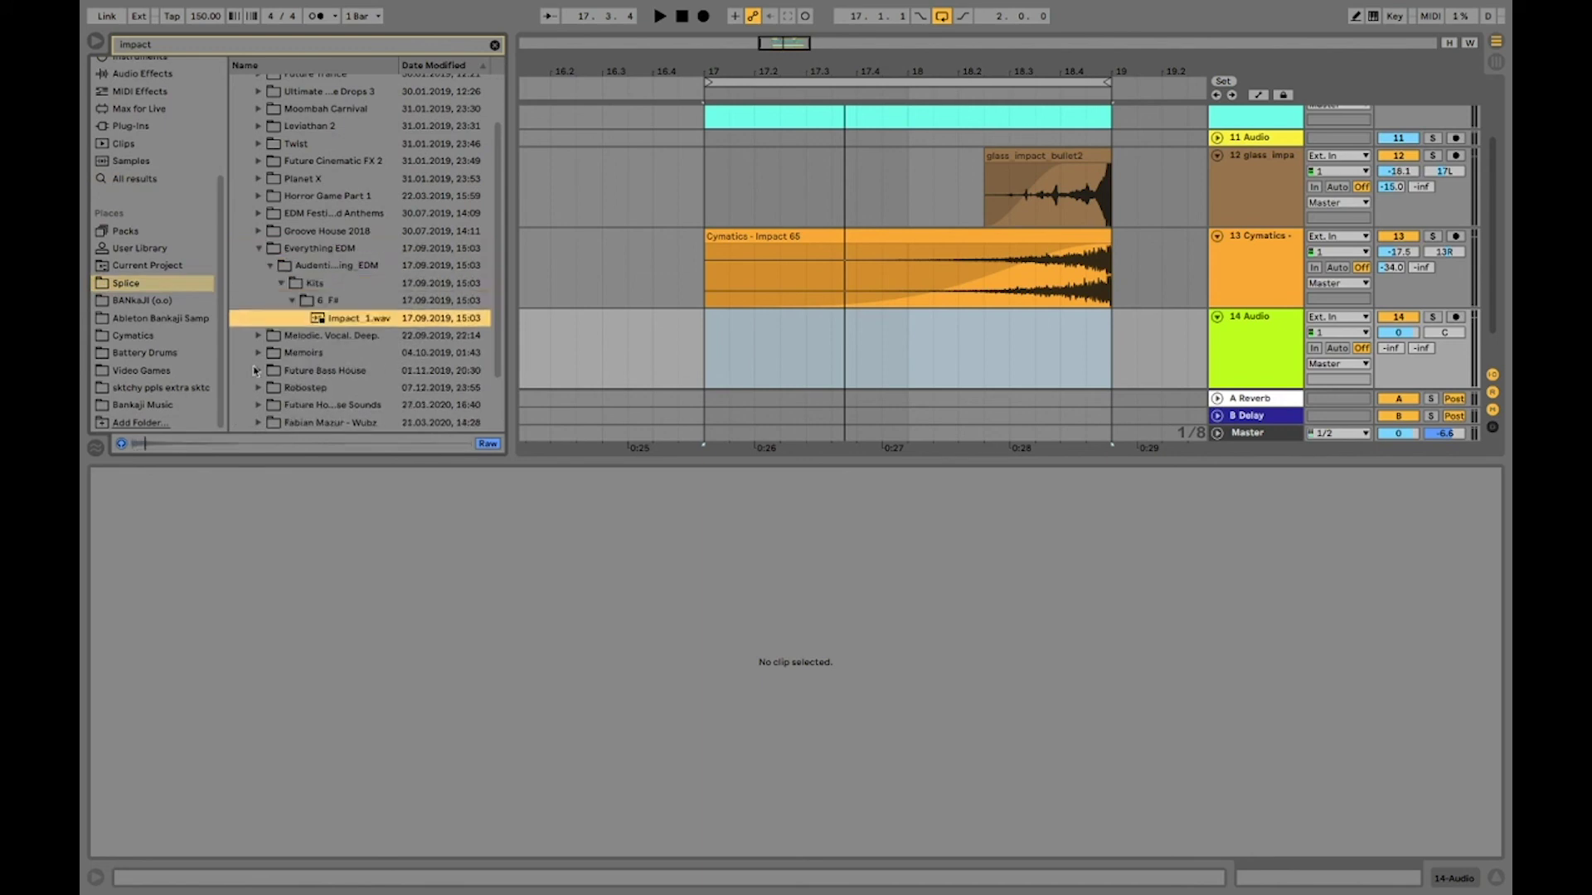
- Place Impact_1.wav on the new track at bar 17, unwarped and with a clip gain of -7.39 dB
drag(575, 322, 723, 318)
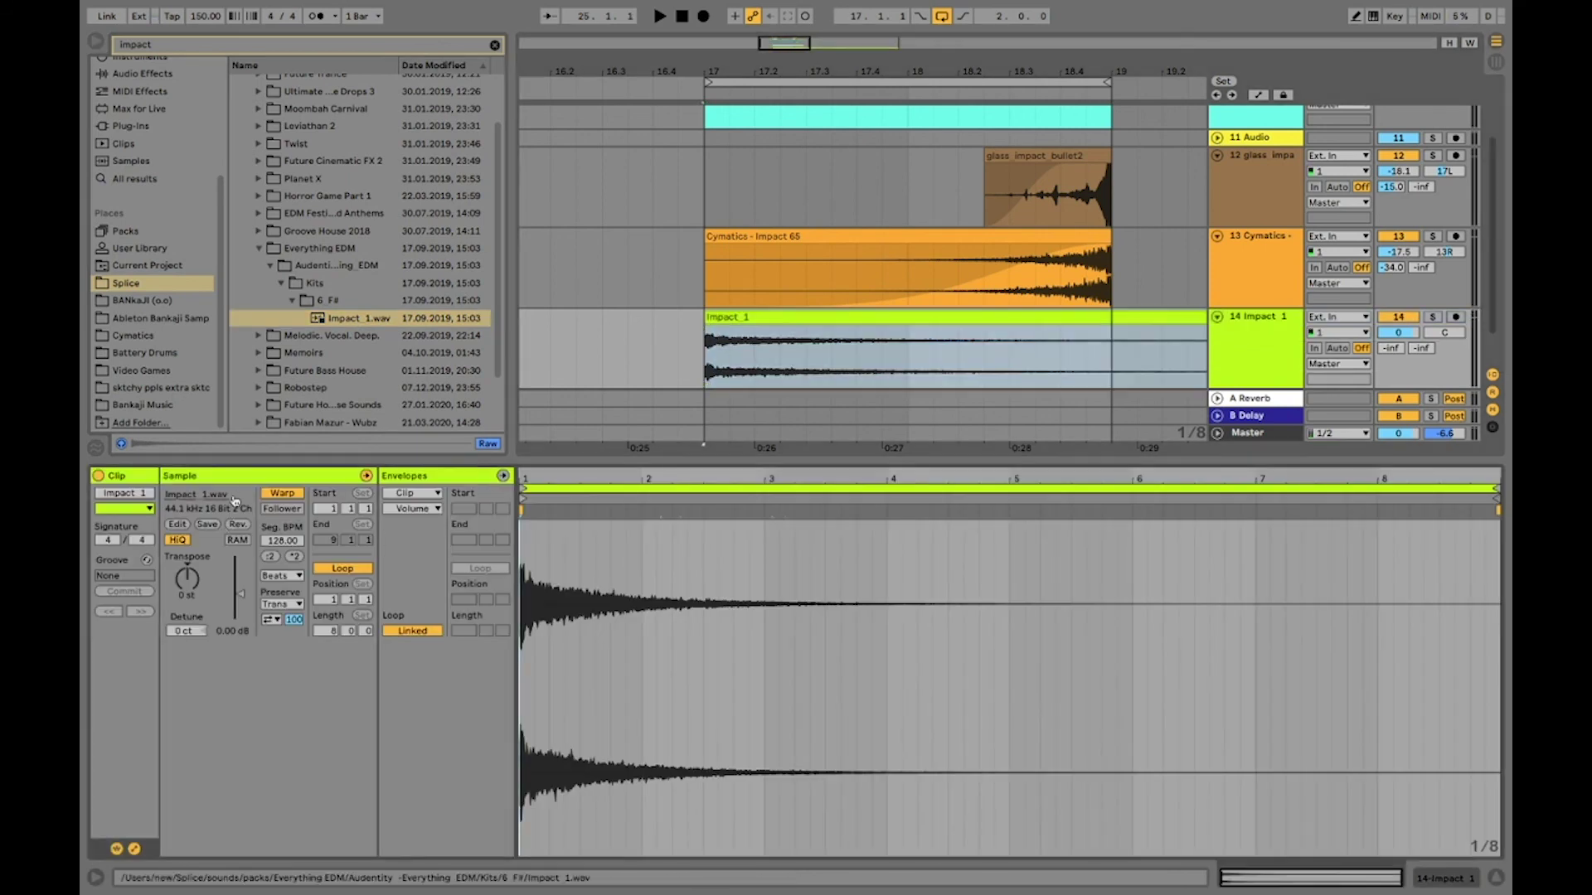
click(269, 493)
drag(244, 597, 244, 604)
- Trim the Impact_1 clip to end at bar 19 and give it a long, curved fade-out
click(1110, 363)
drag(1110, 362, 712, 366)
key(super+e)
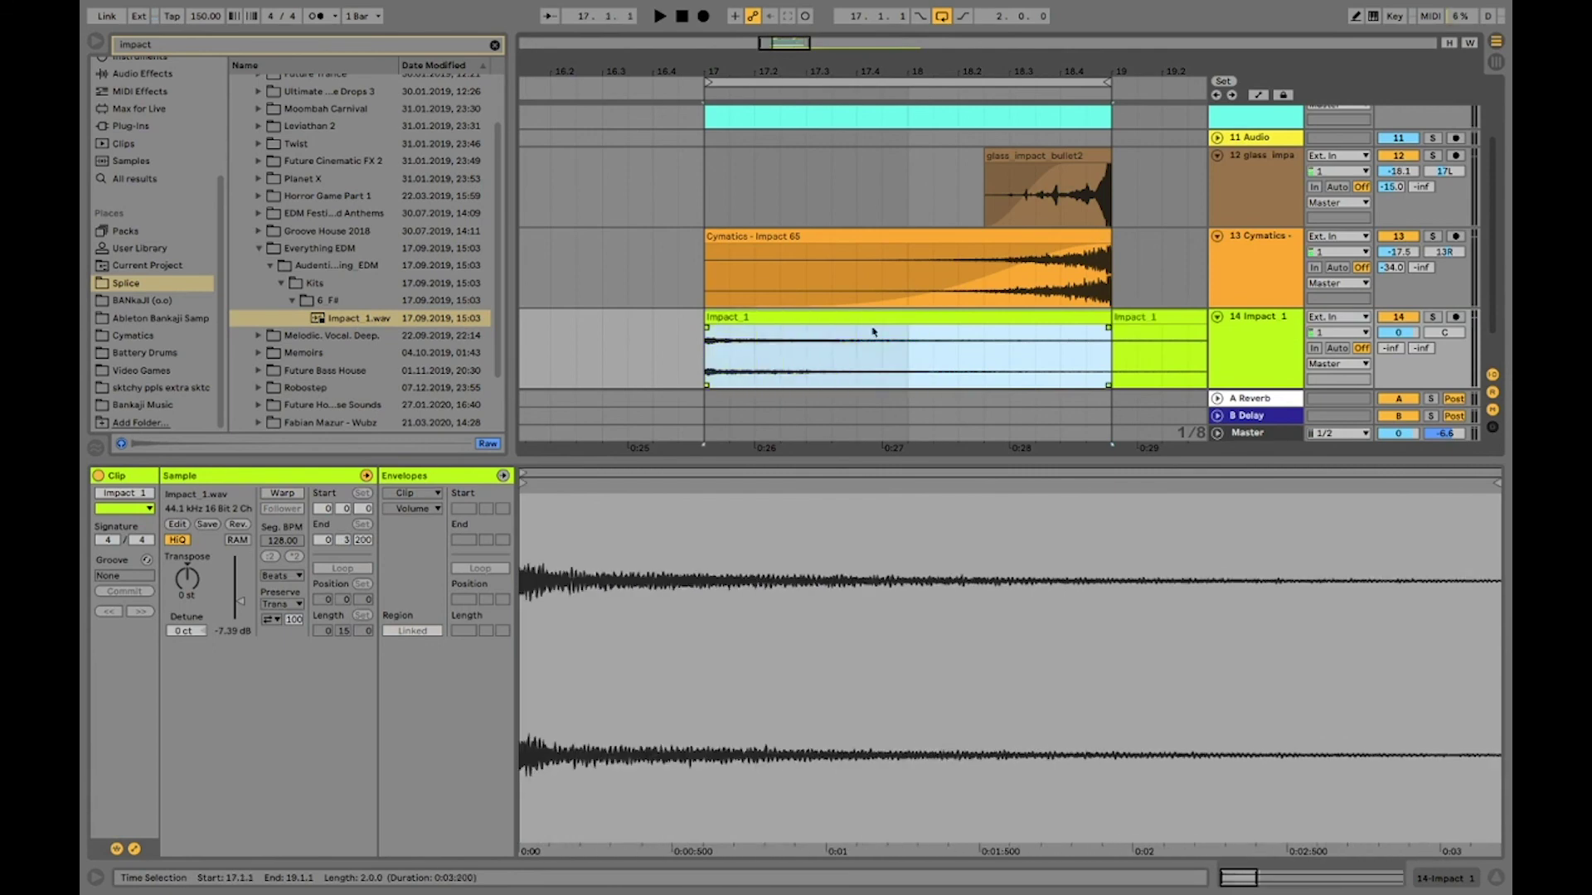
click(1128, 317)
key(Delete)
click(942, 313)
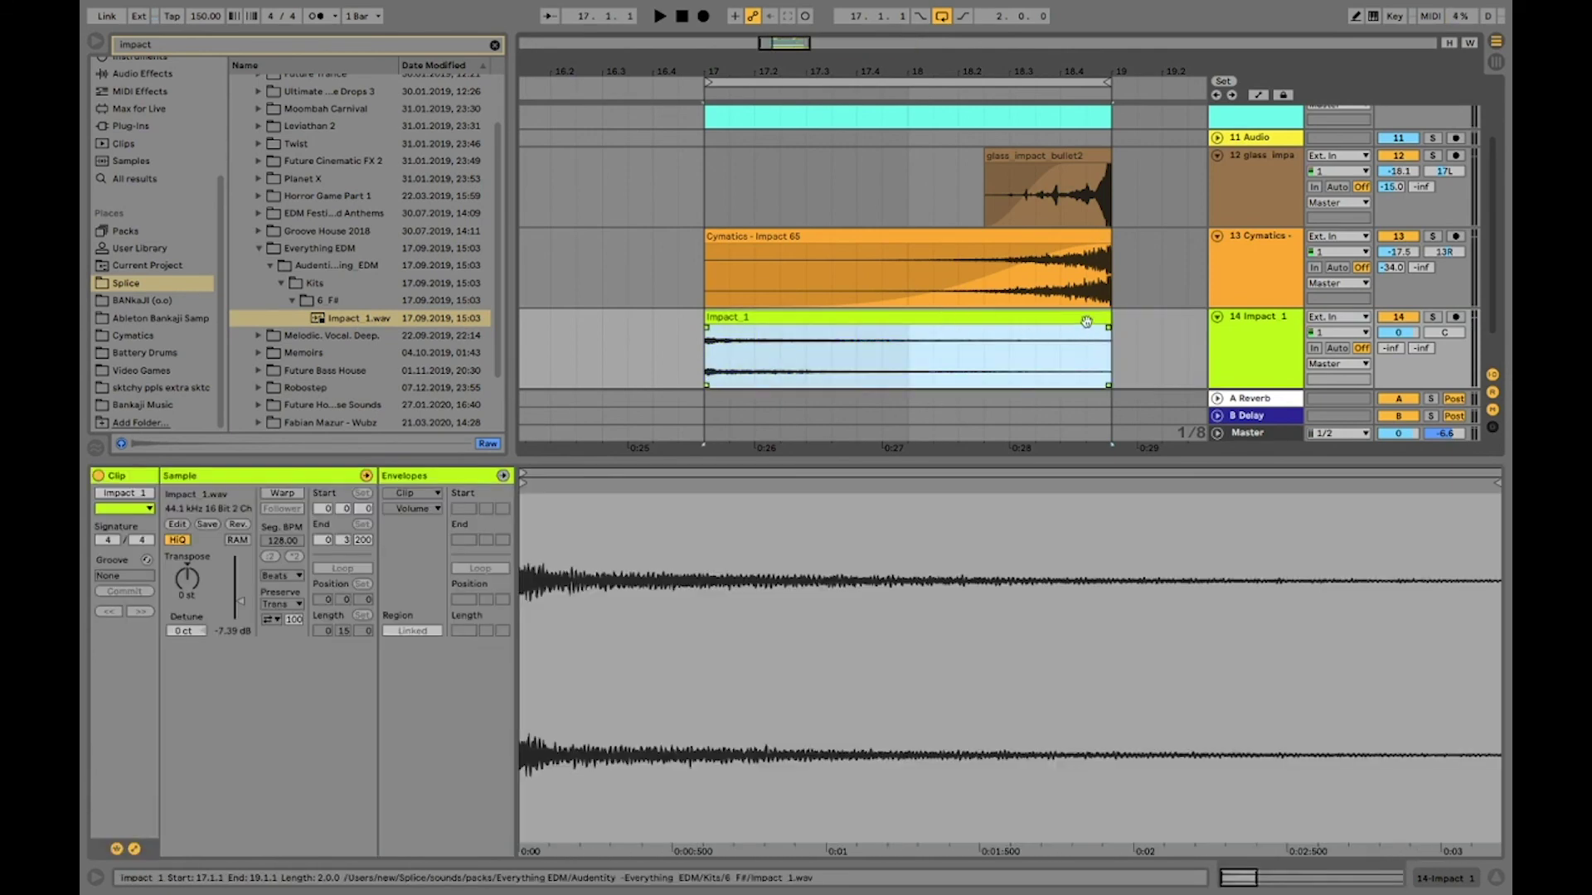
drag(1109, 326, 763, 348)
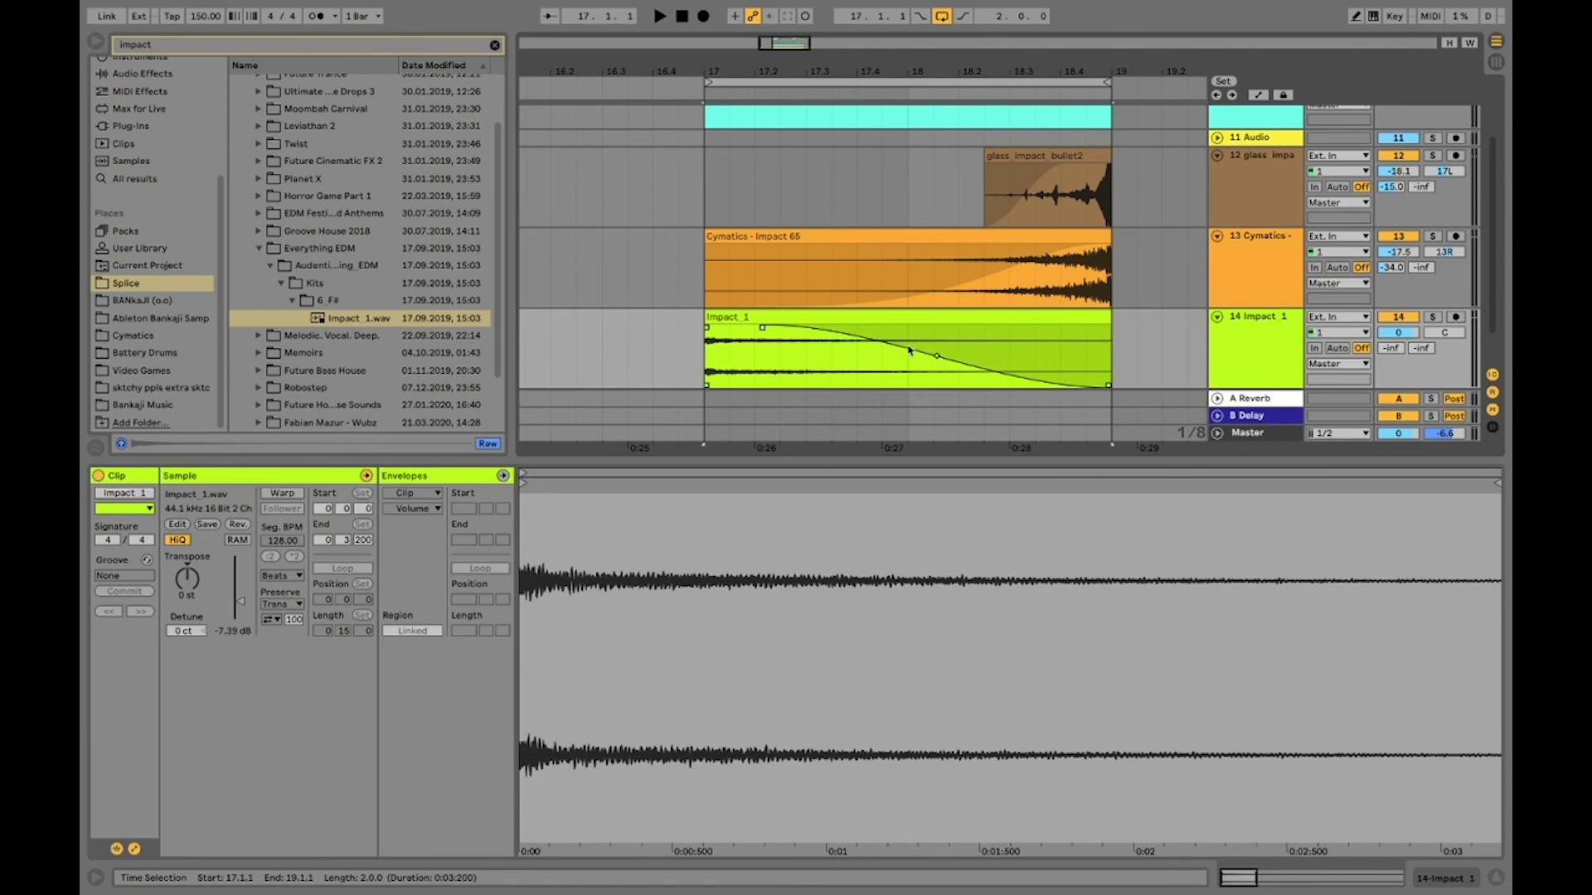
drag(936, 357, 929, 371)
- Set the Impact_1 track's volume to -28.5 dB and A Reverb send to -9.4 dB, checking it soloed and in the mix
mouse_move(1399, 333)
mouse_down()
mouse_move(1399, 365)
mouse_move(1399, 330)
mouse_up()
drag(1393, 348, 1398, 358)
key(space)
click(1432, 317)
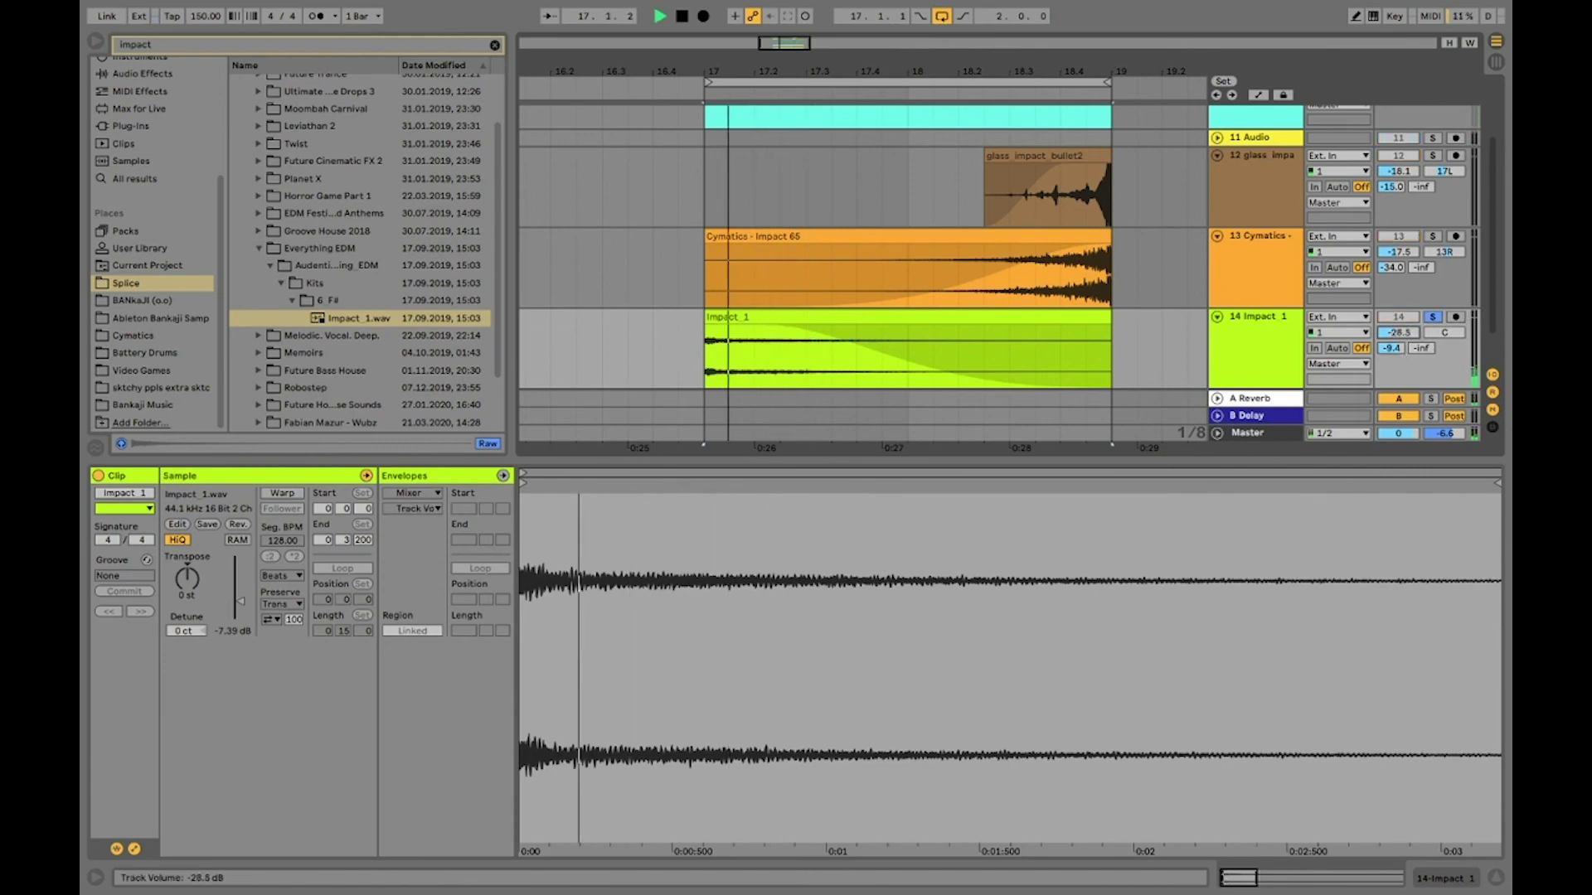
click(1437, 318)
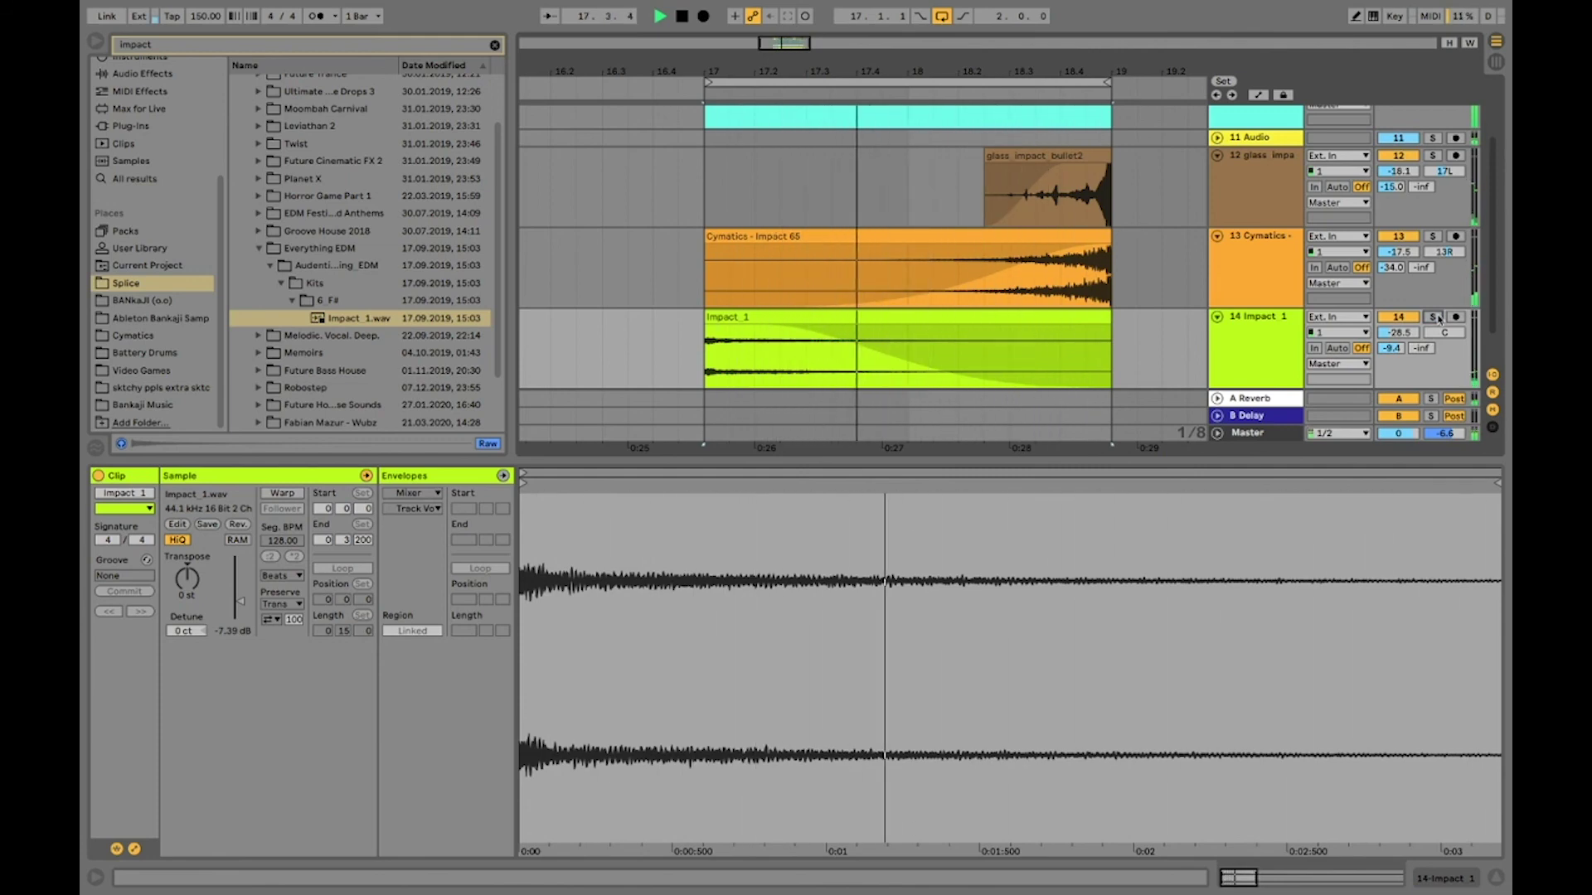
key(space)
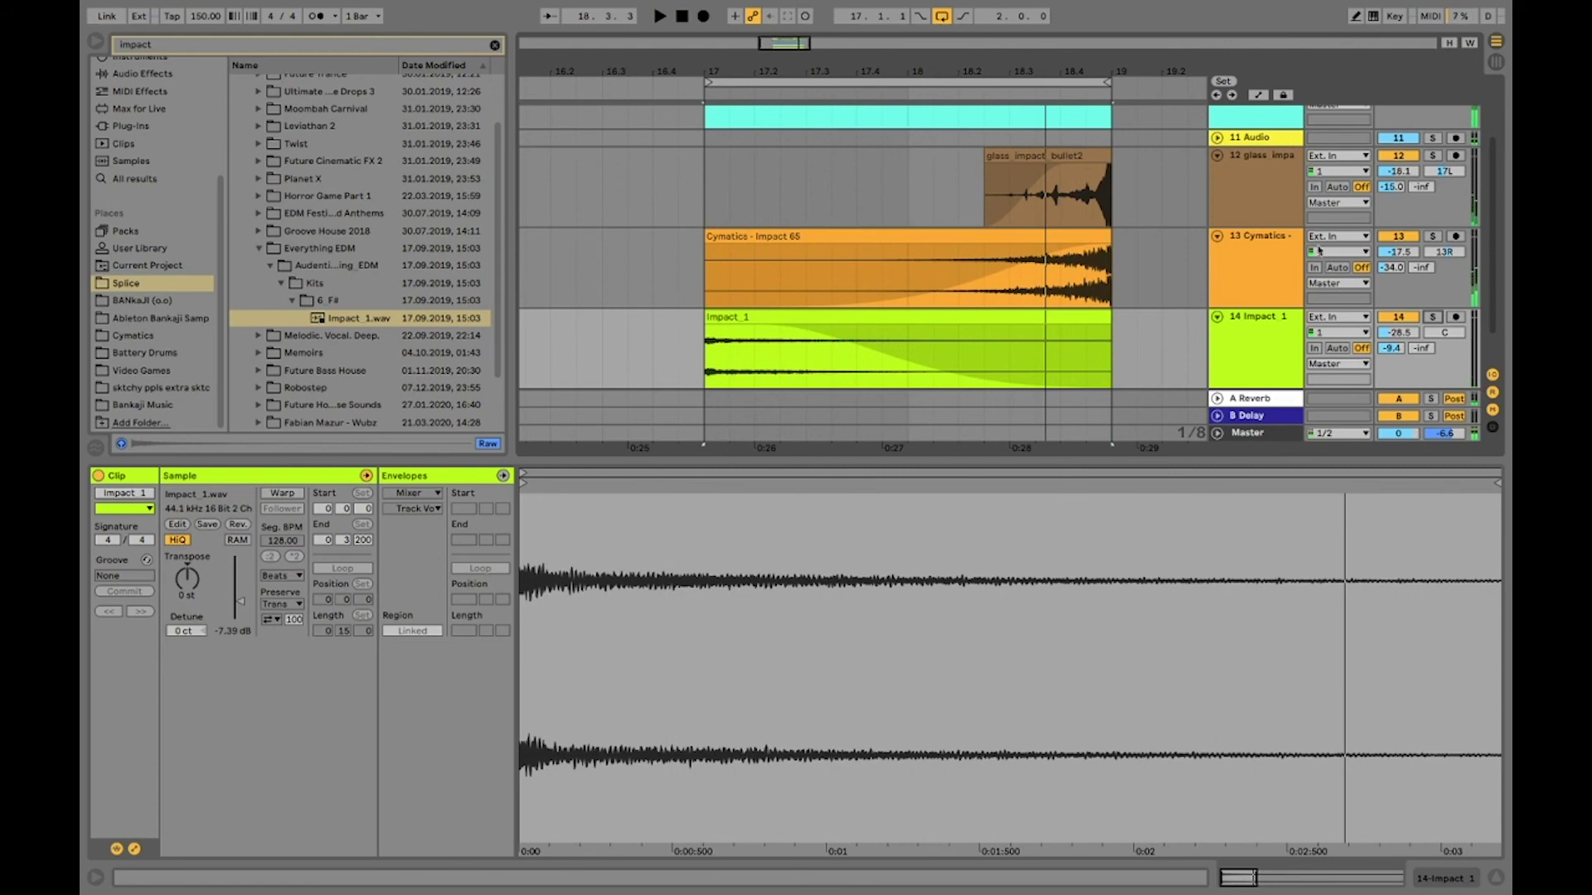
- Group the glass impact, Cymatics and Impact_1 tracks and name the group Impacts
click(1261, 190)
scroll(1266, 284, up, 2)
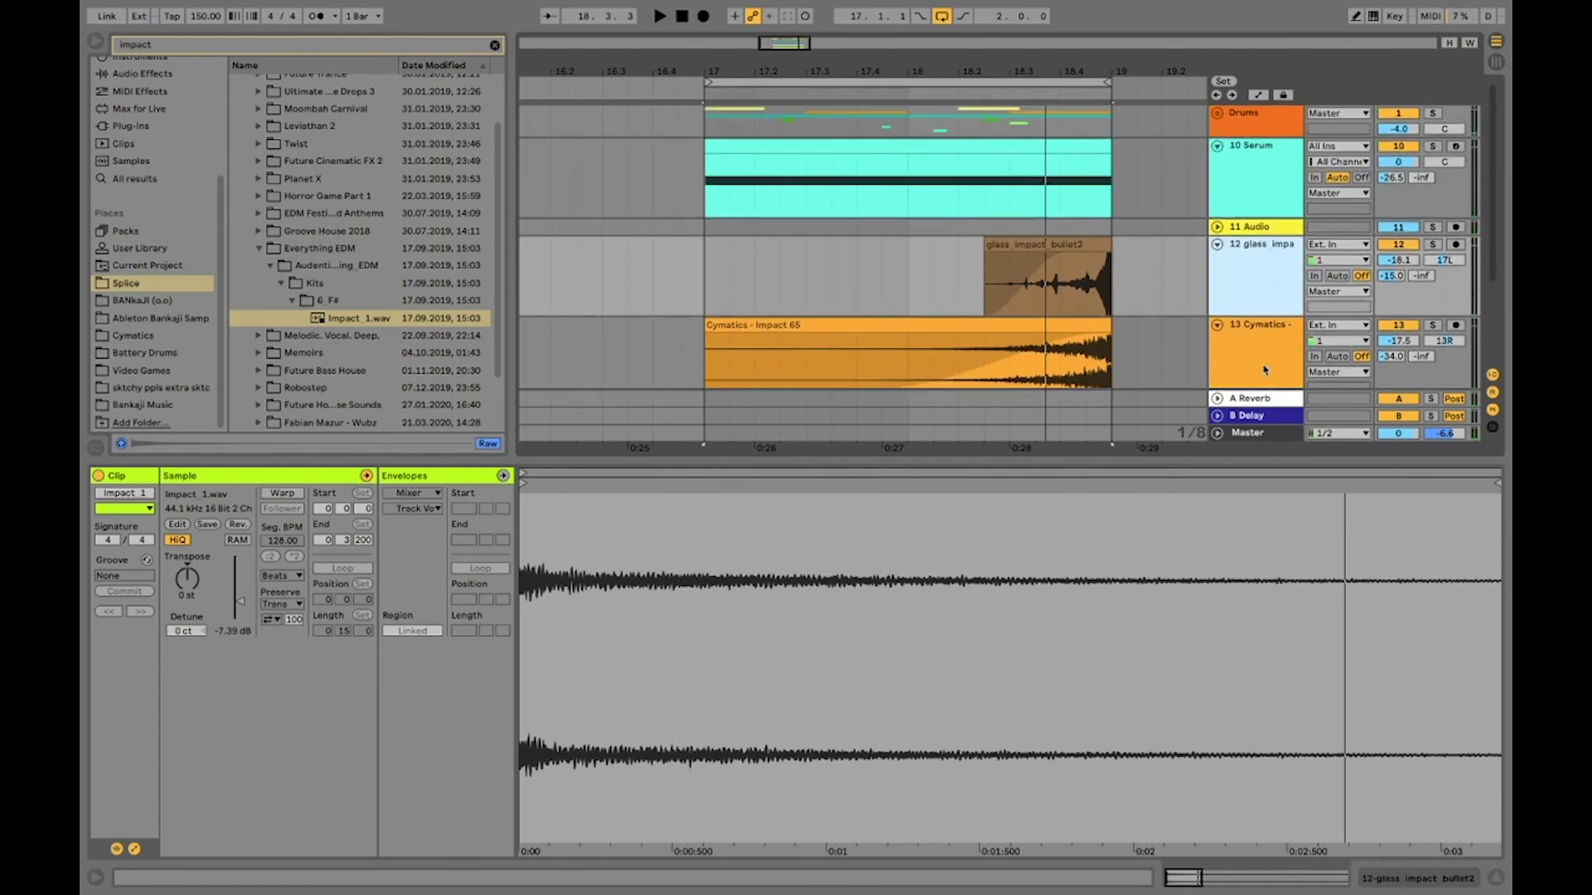
scroll(1265, 370, down, 2)
shift+click(1254, 310)
key(ctrl+alt+l)
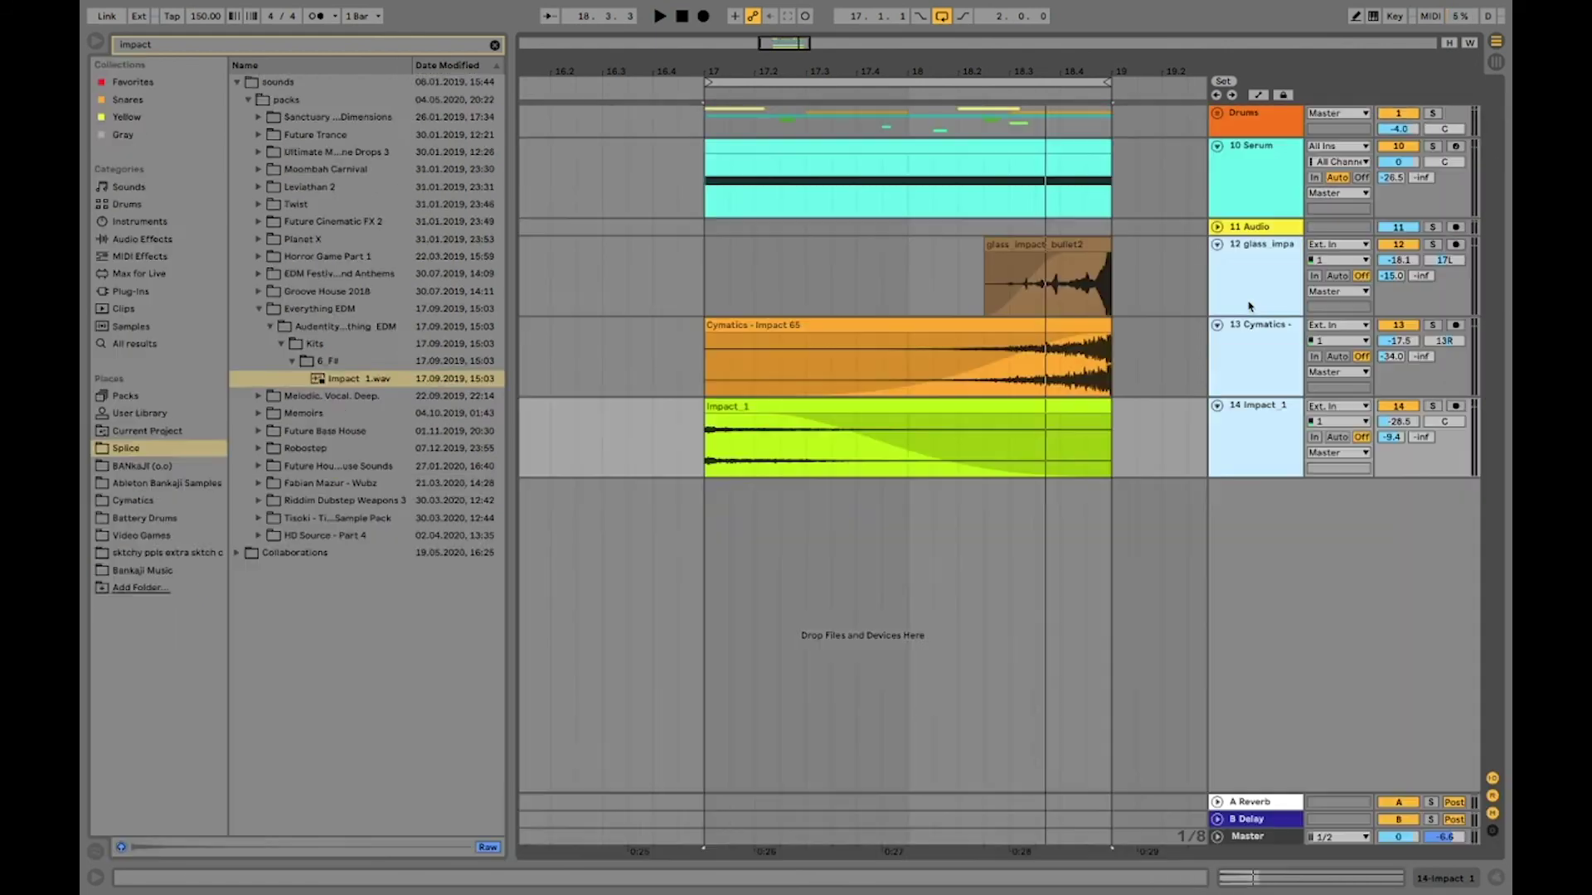
key(ctrl+alt+b)
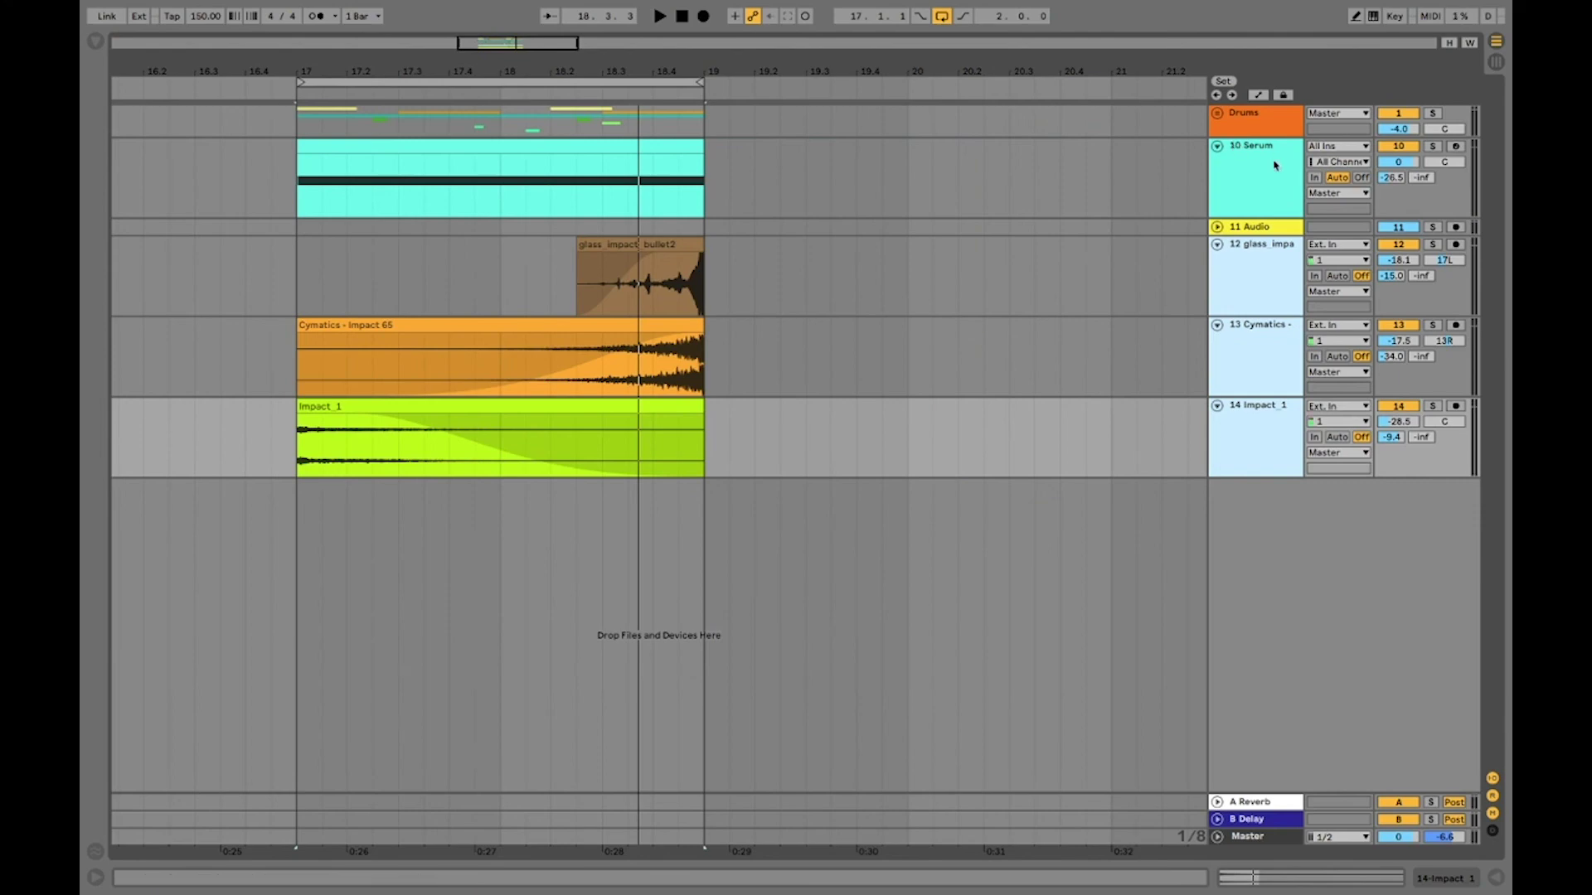
key(ctrl+g)
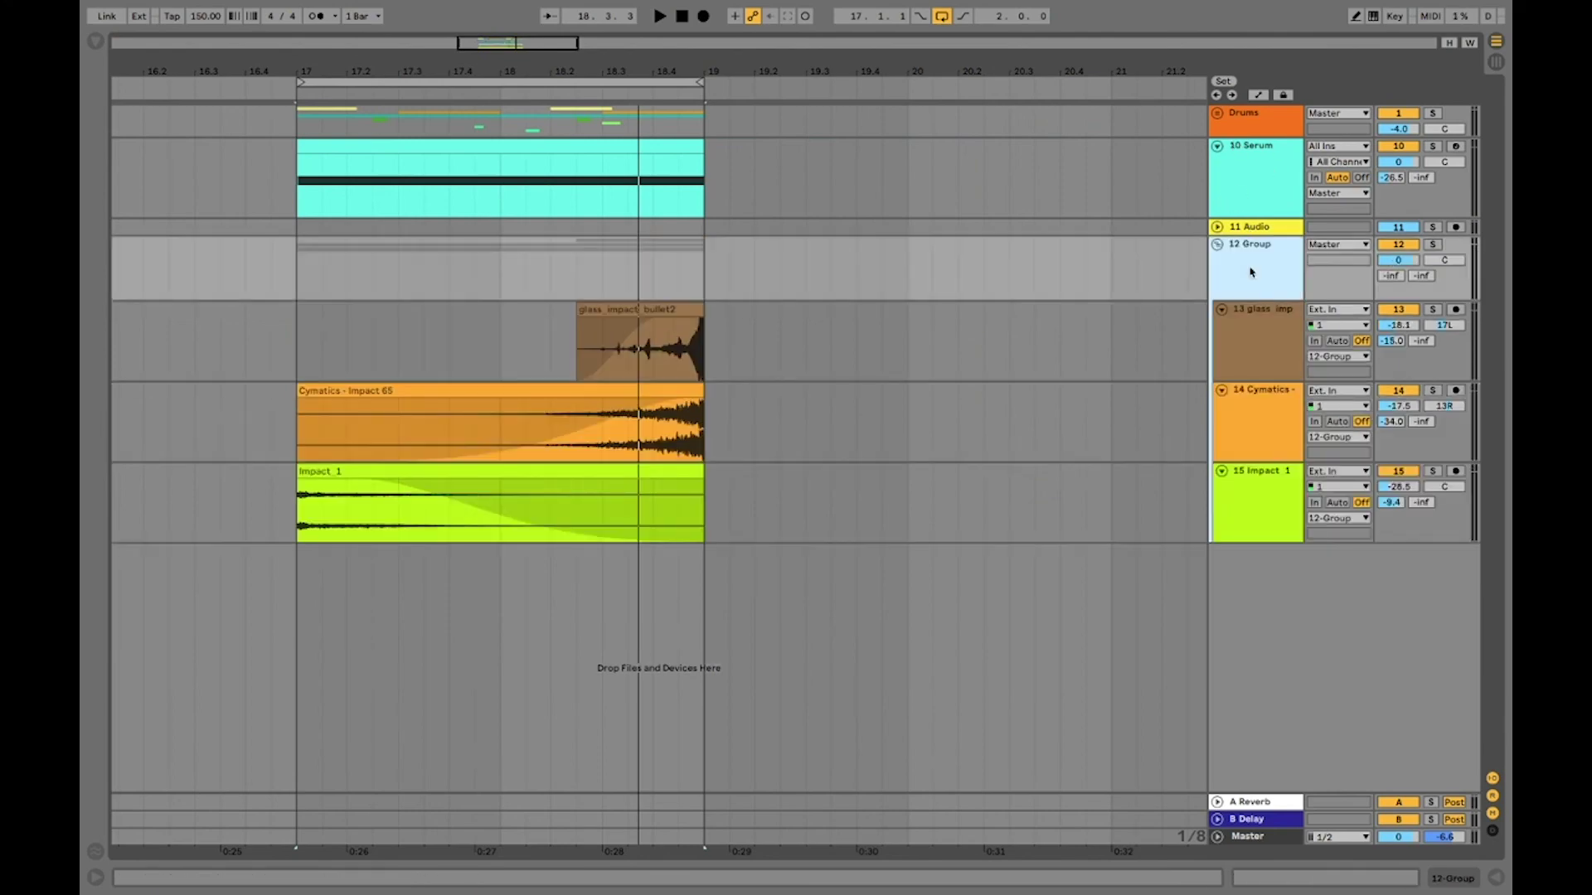
key(ctrl+r)
text(Impacts)
key(Return)
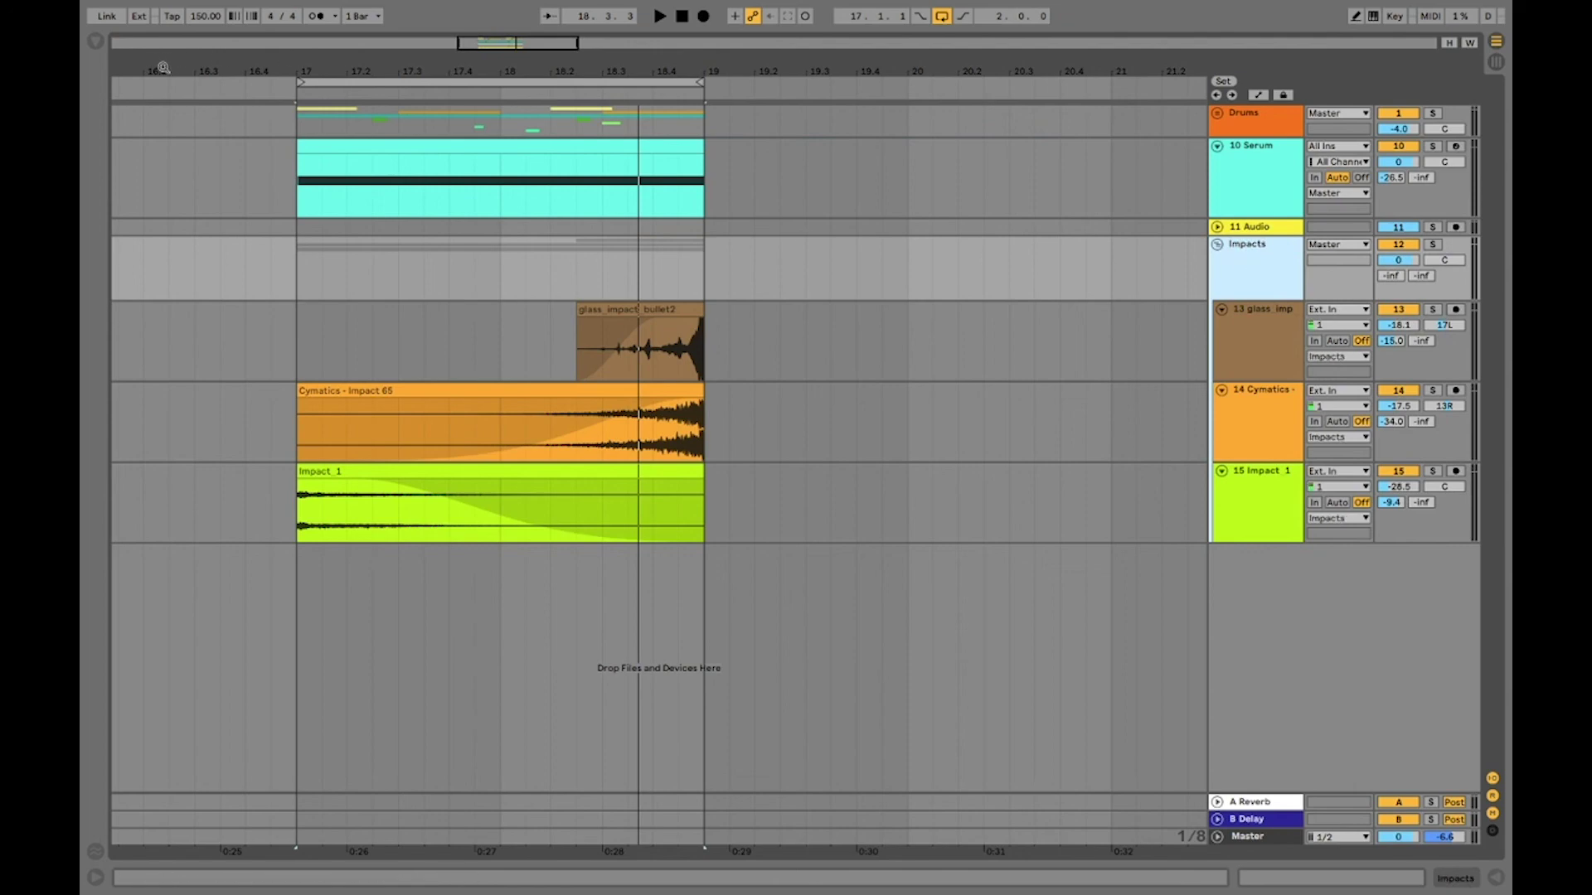
- Search the audio effects for "eq" and add EQ Eight to the Impacts group
click(95, 41)
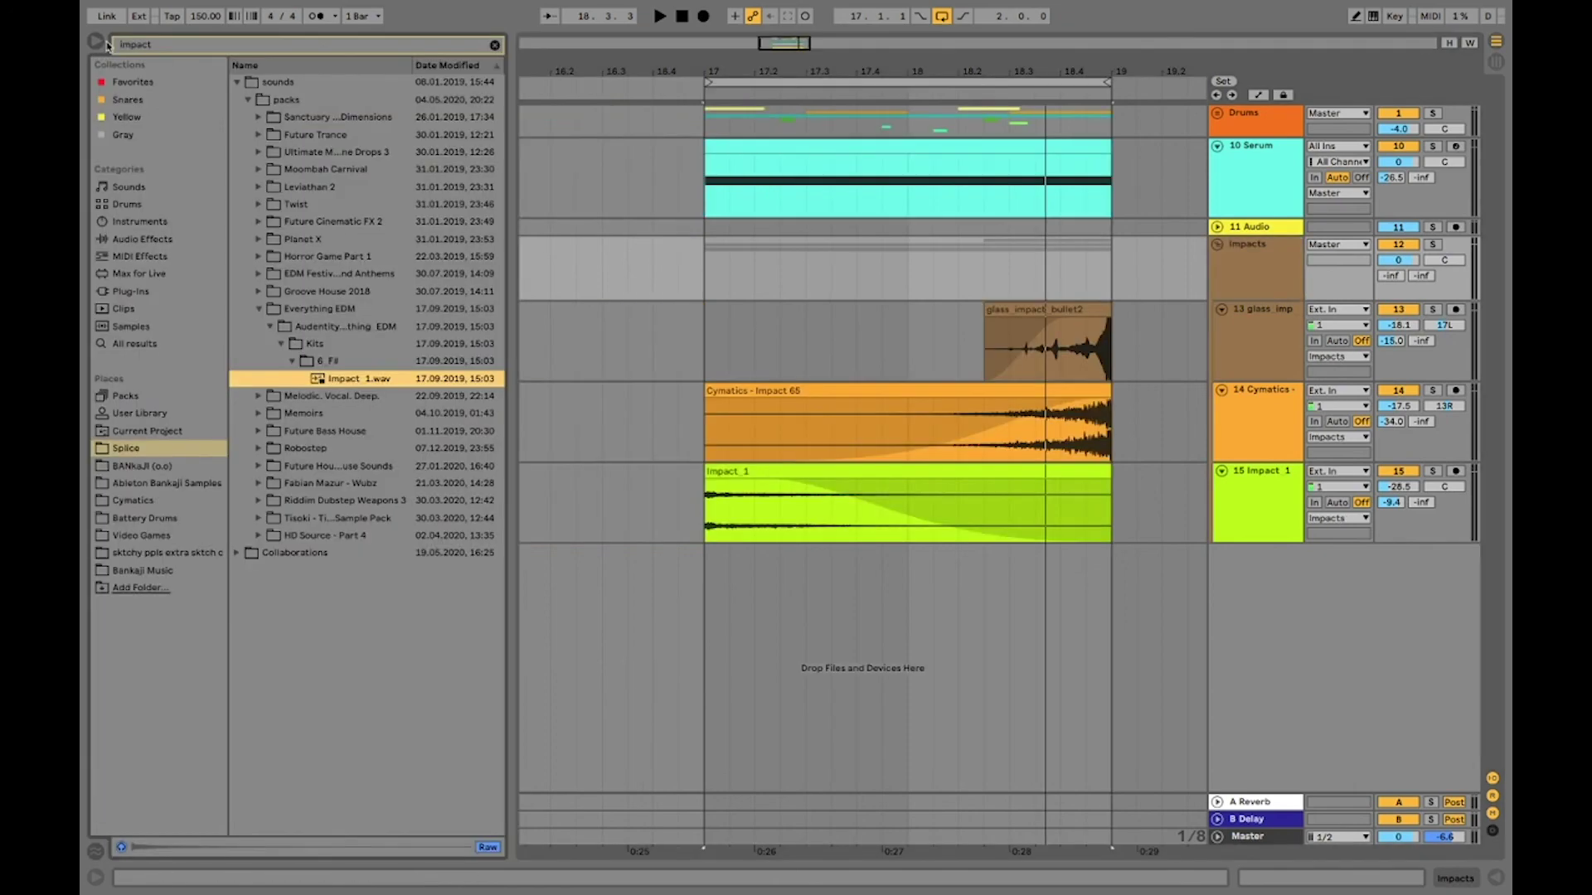
click(257, 46)
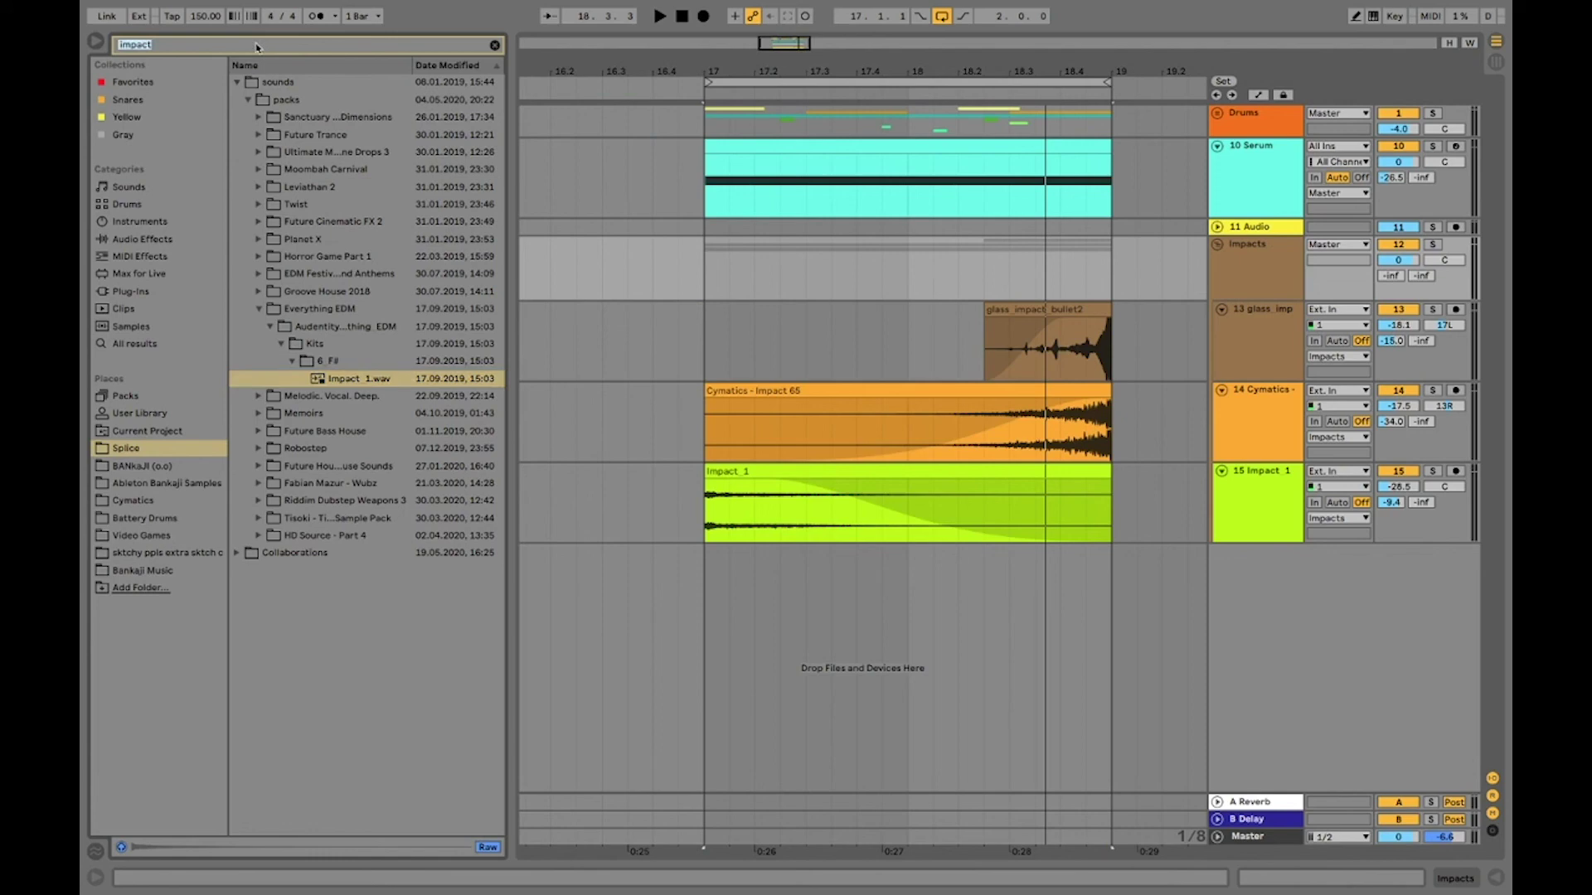
text(eq)
click(139, 275)
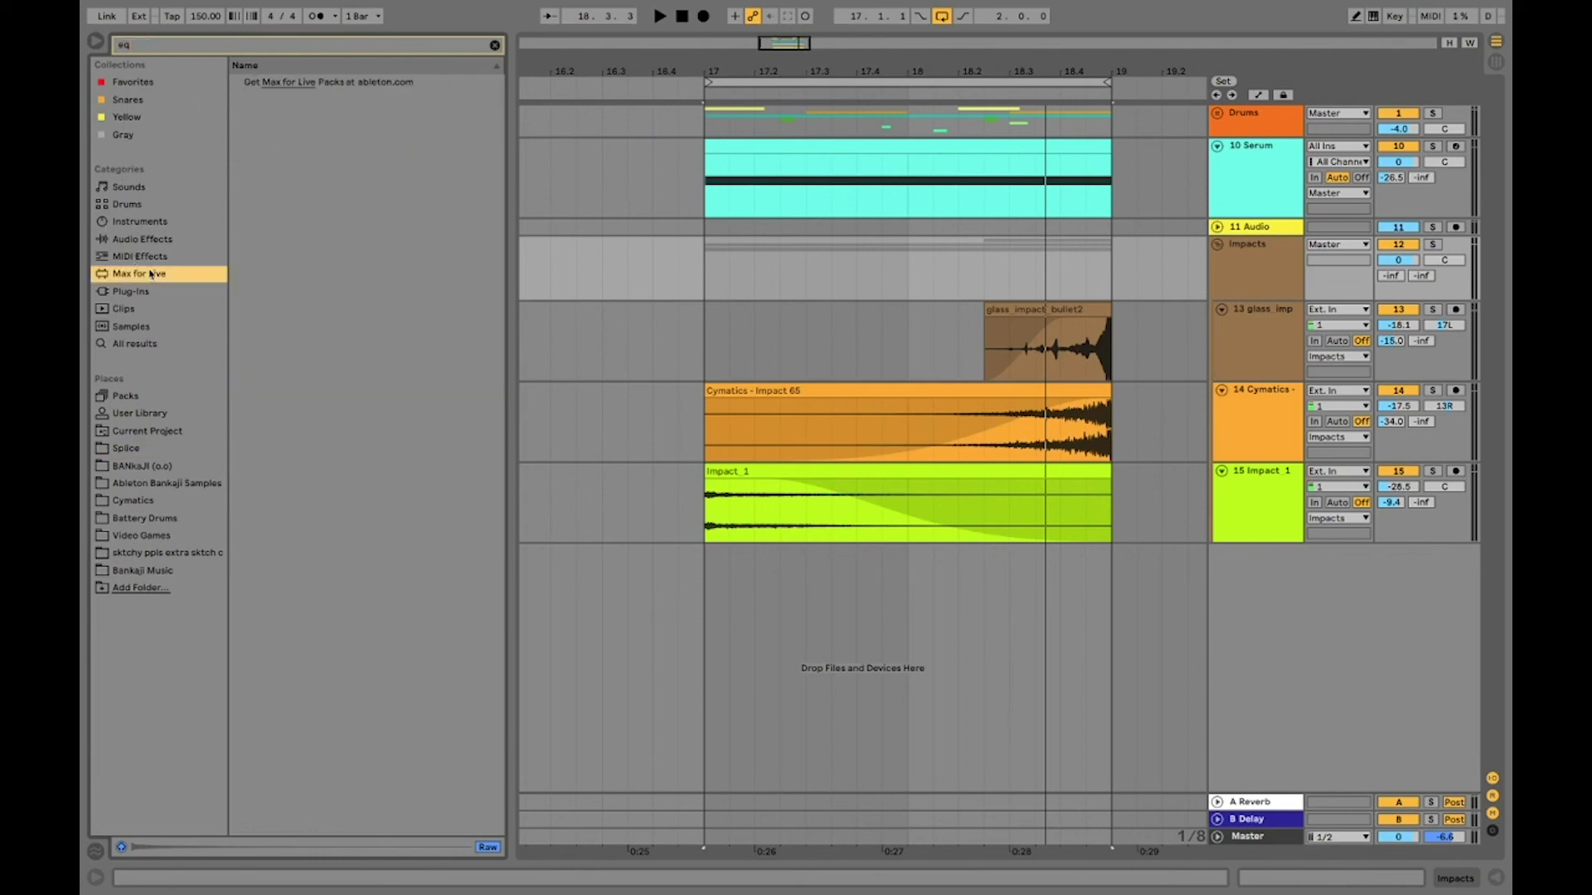
click(139, 221)
click(141, 239)
drag(303, 126, 545, 255)
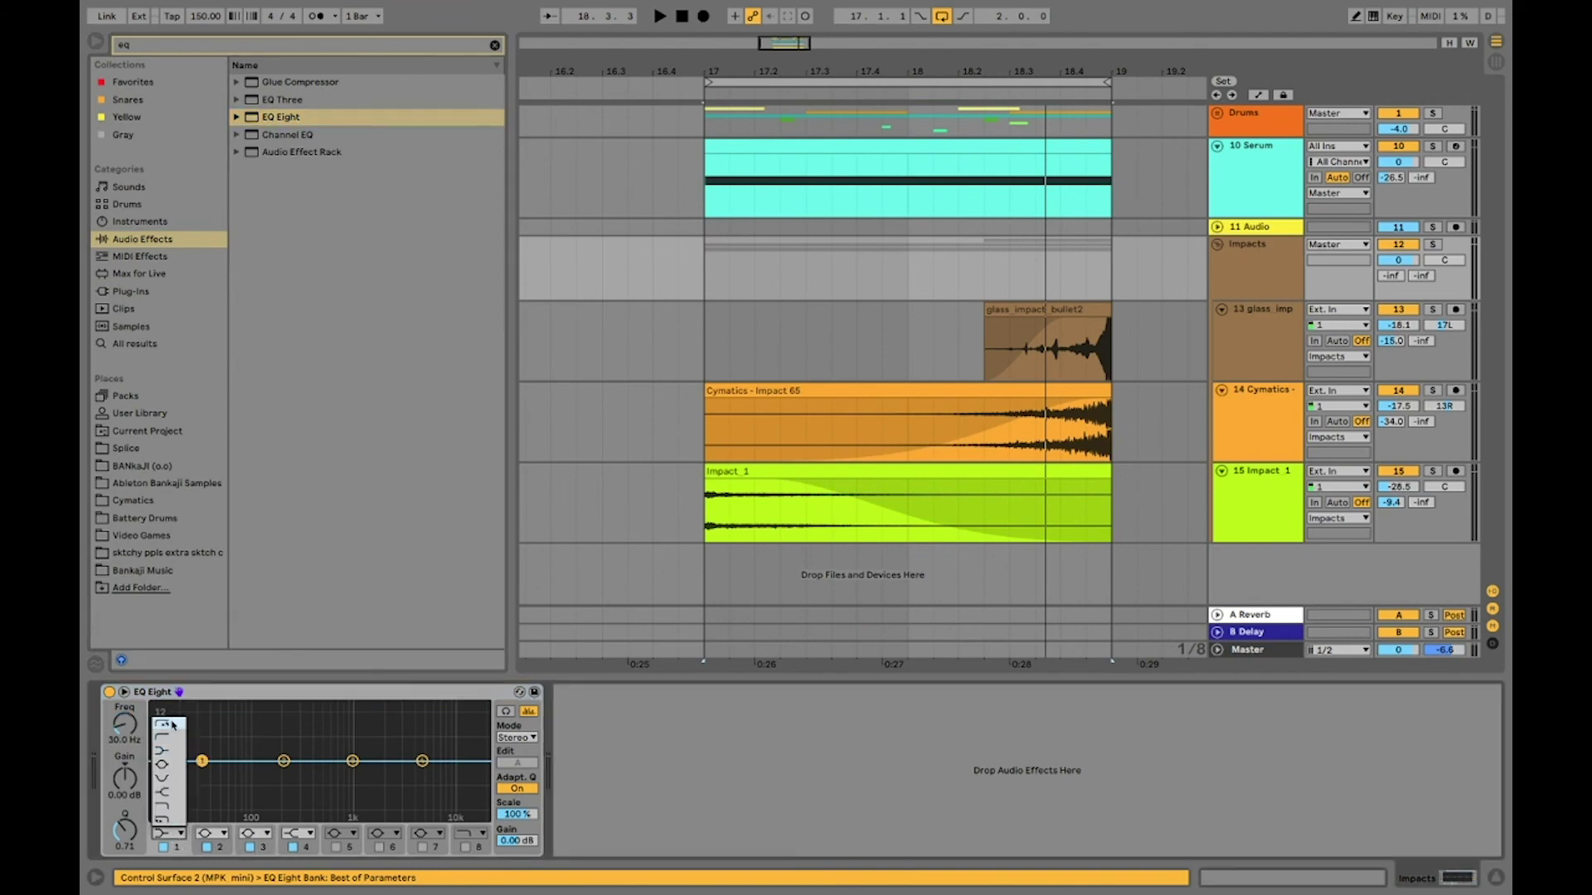
- Set band 1 of the Impacts EQ Eight to the gentler low cut at 100.0 Hz with a Q of 0.63
click(174, 836)
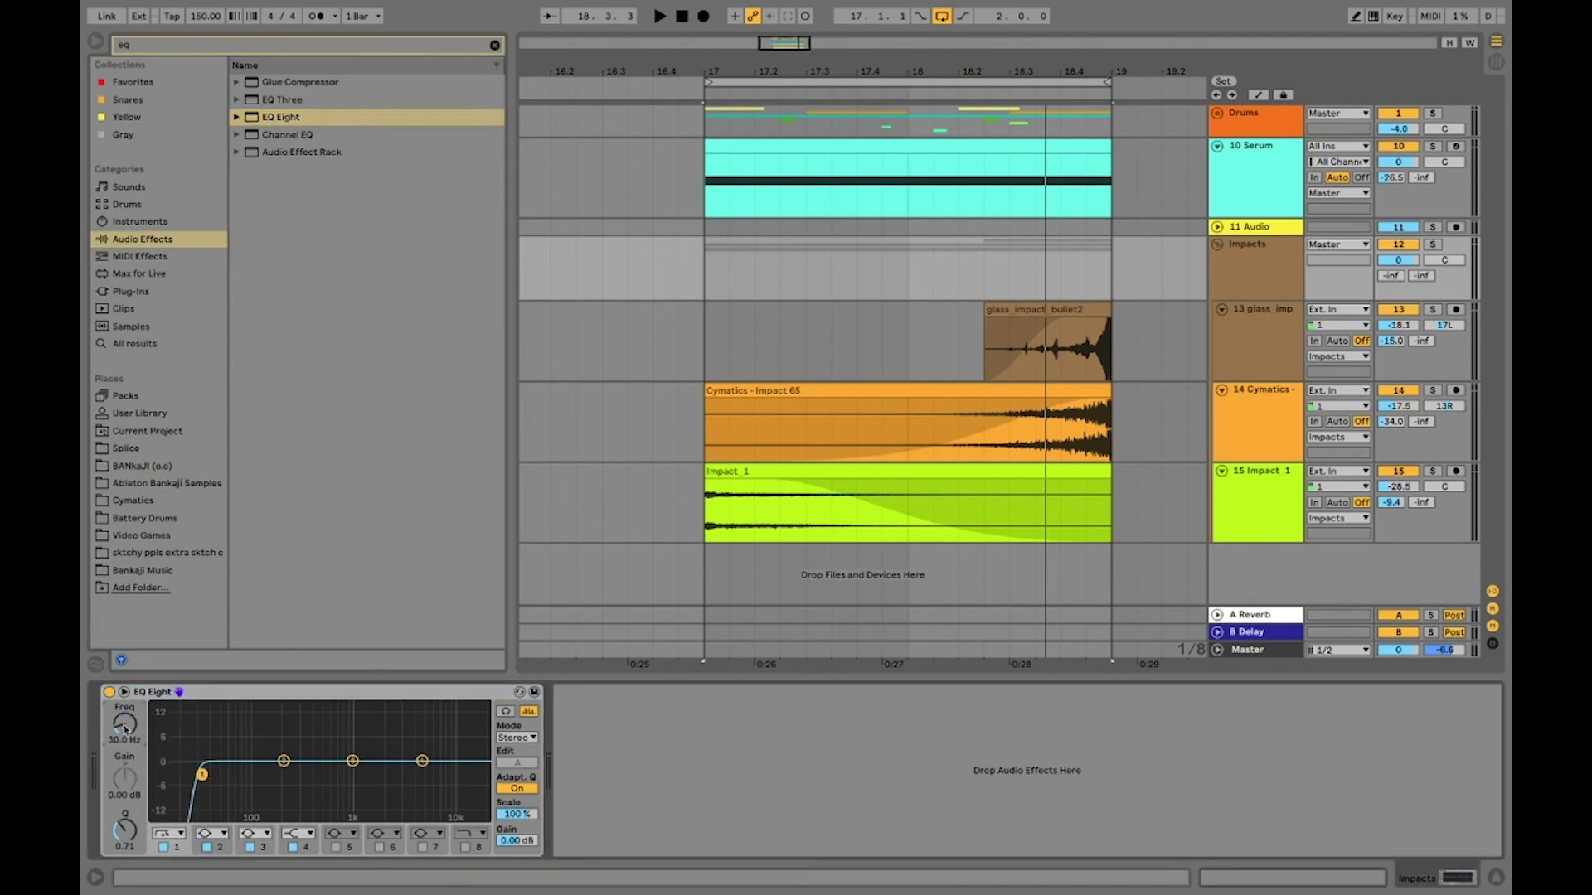
click(124, 728)
text(10)
key(Return)
drag(154, 775, 245, 776)
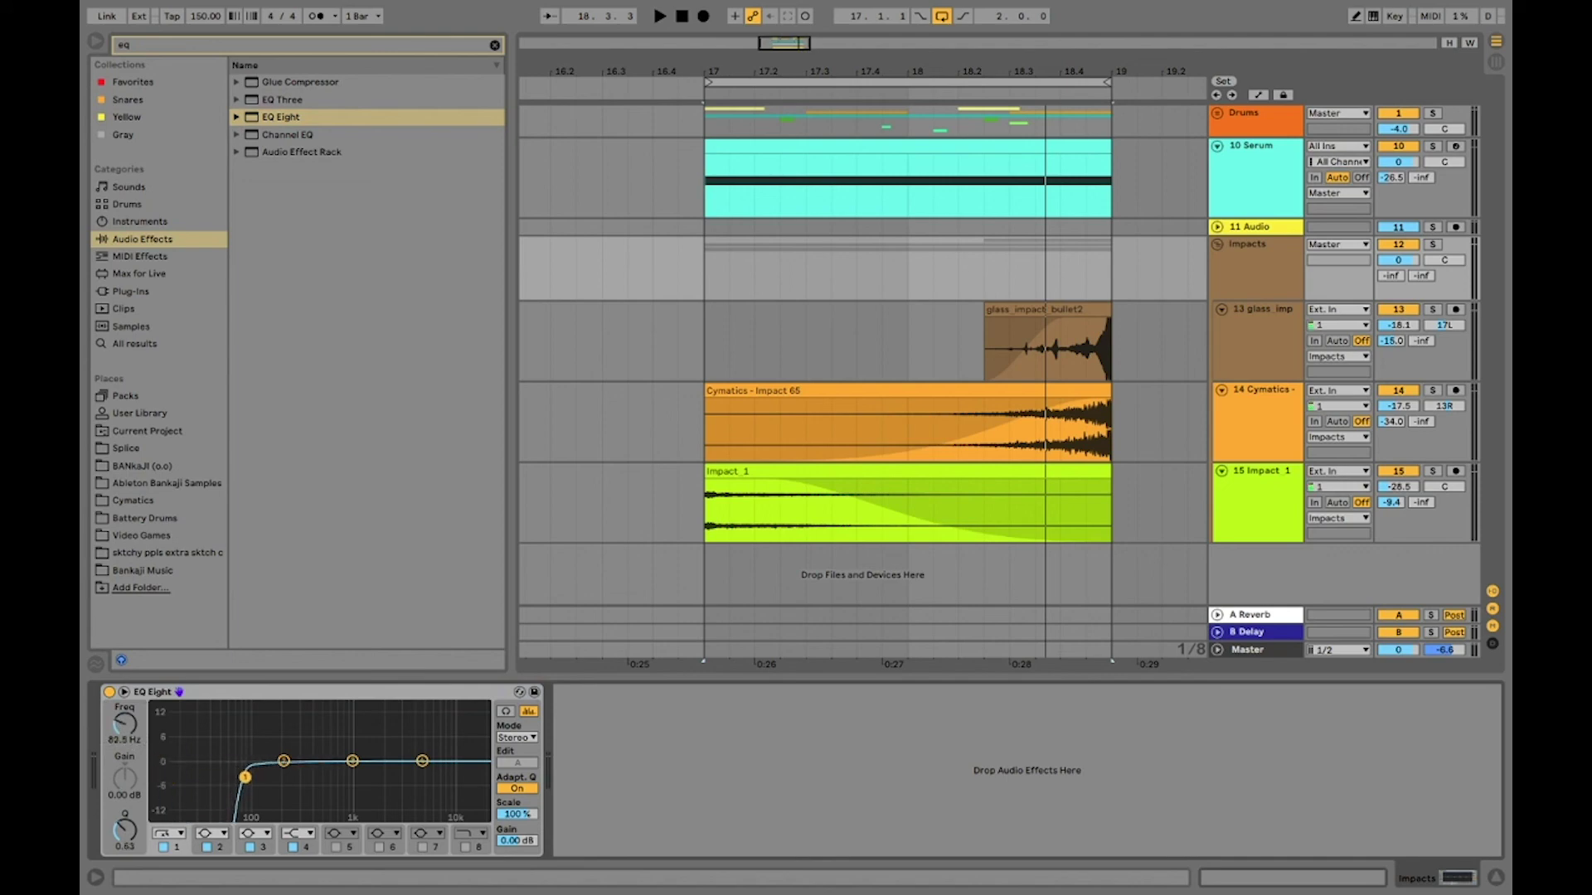
click(174, 839)
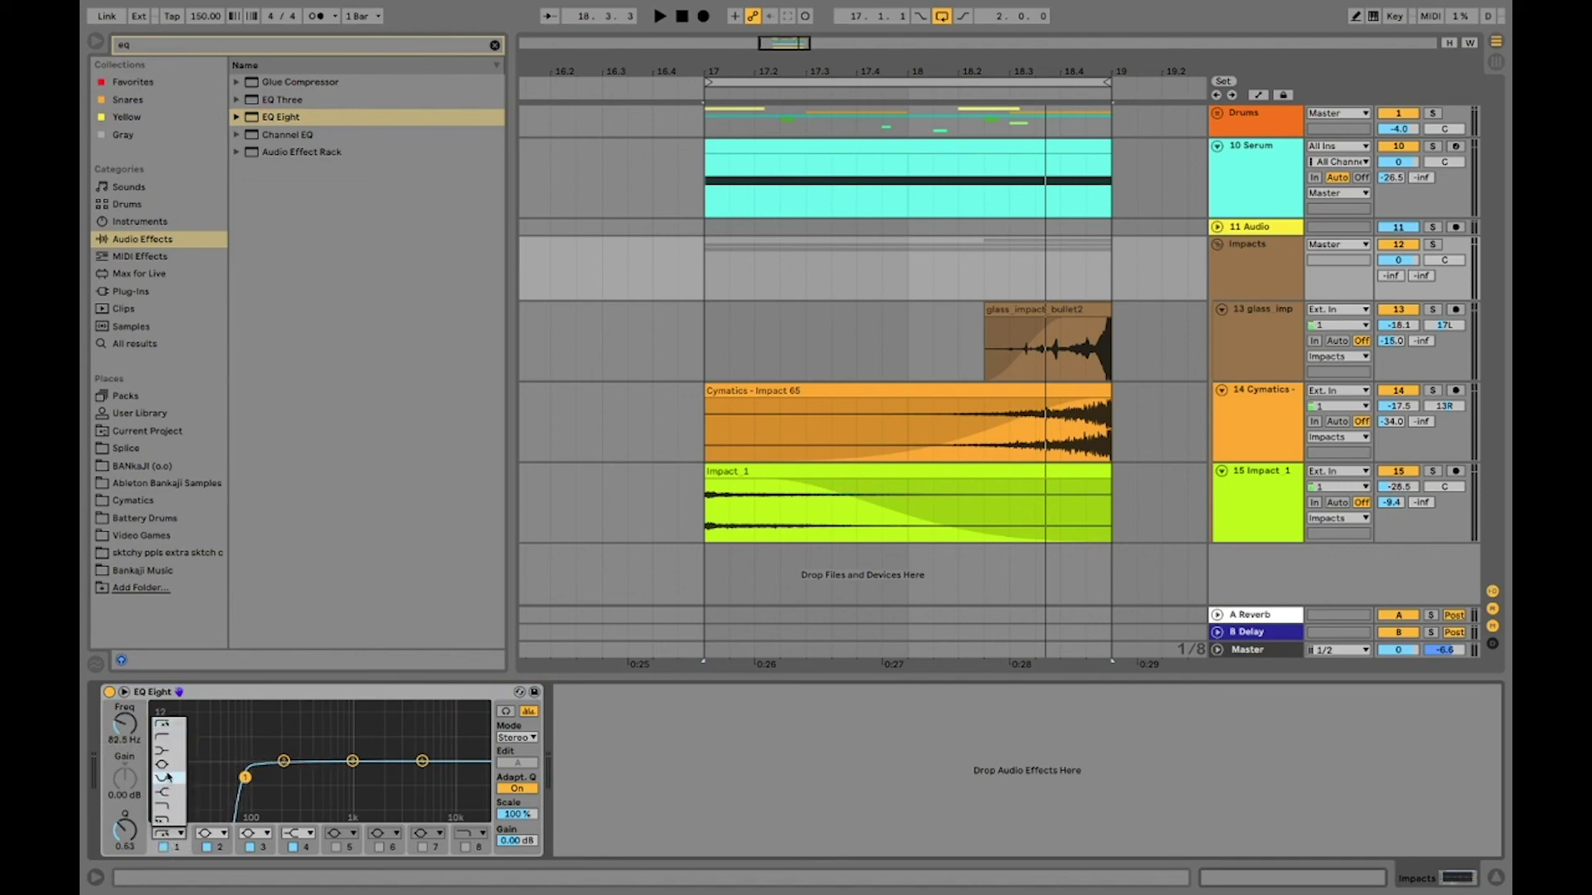
click(168, 740)
drag(246, 777, 253, 777)
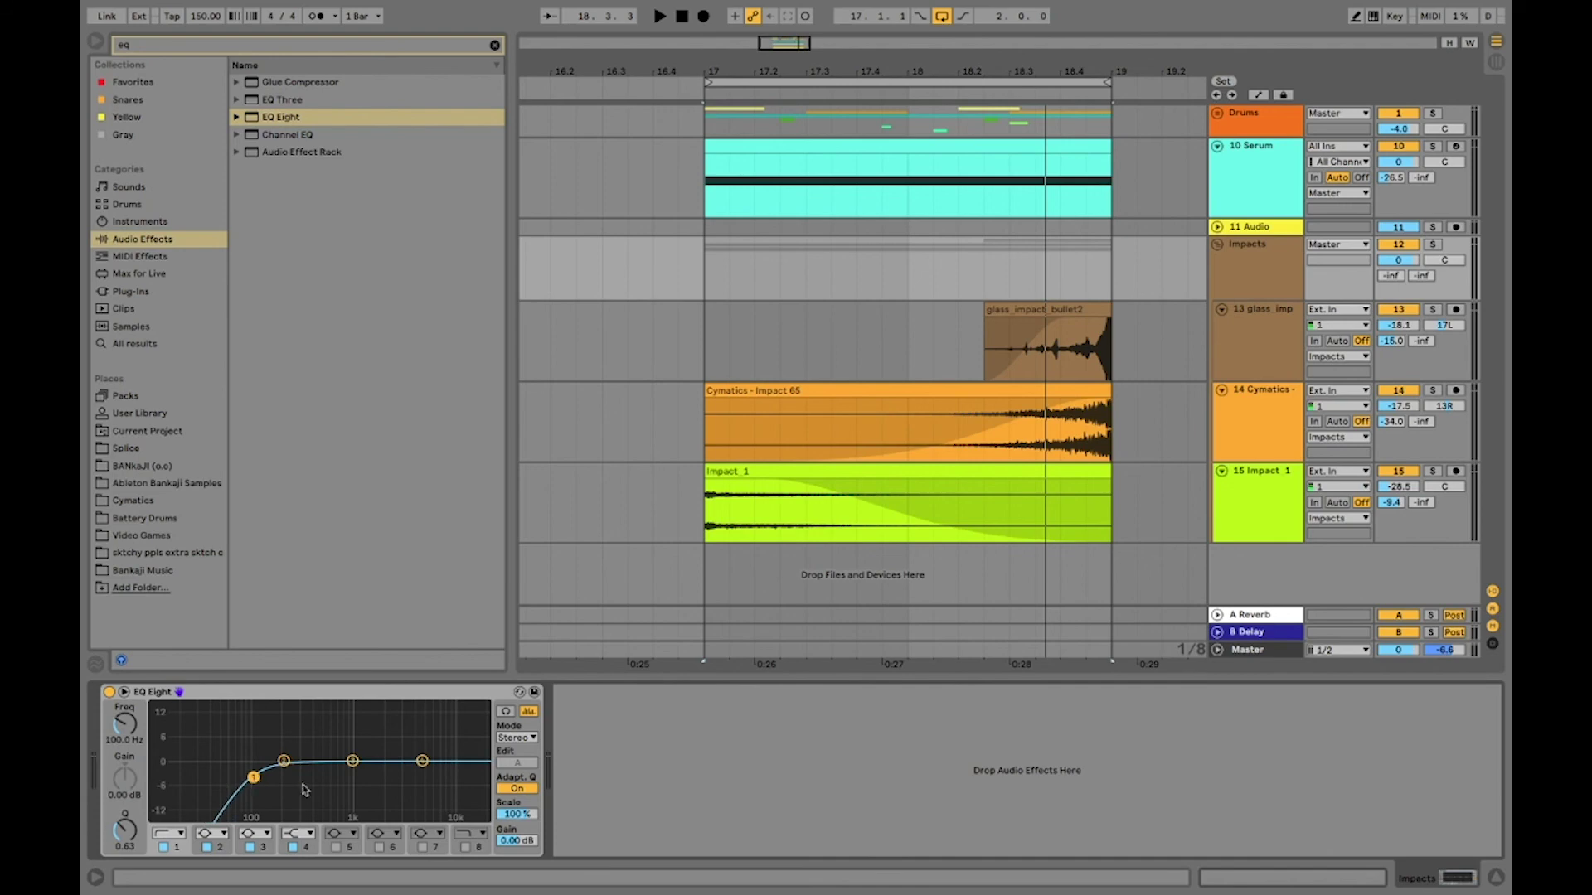
- Collapse the Impacts group and rename the 11 Audio track as Ser fx
click(1216, 245)
click(1260, 227)
click(1258, 177)
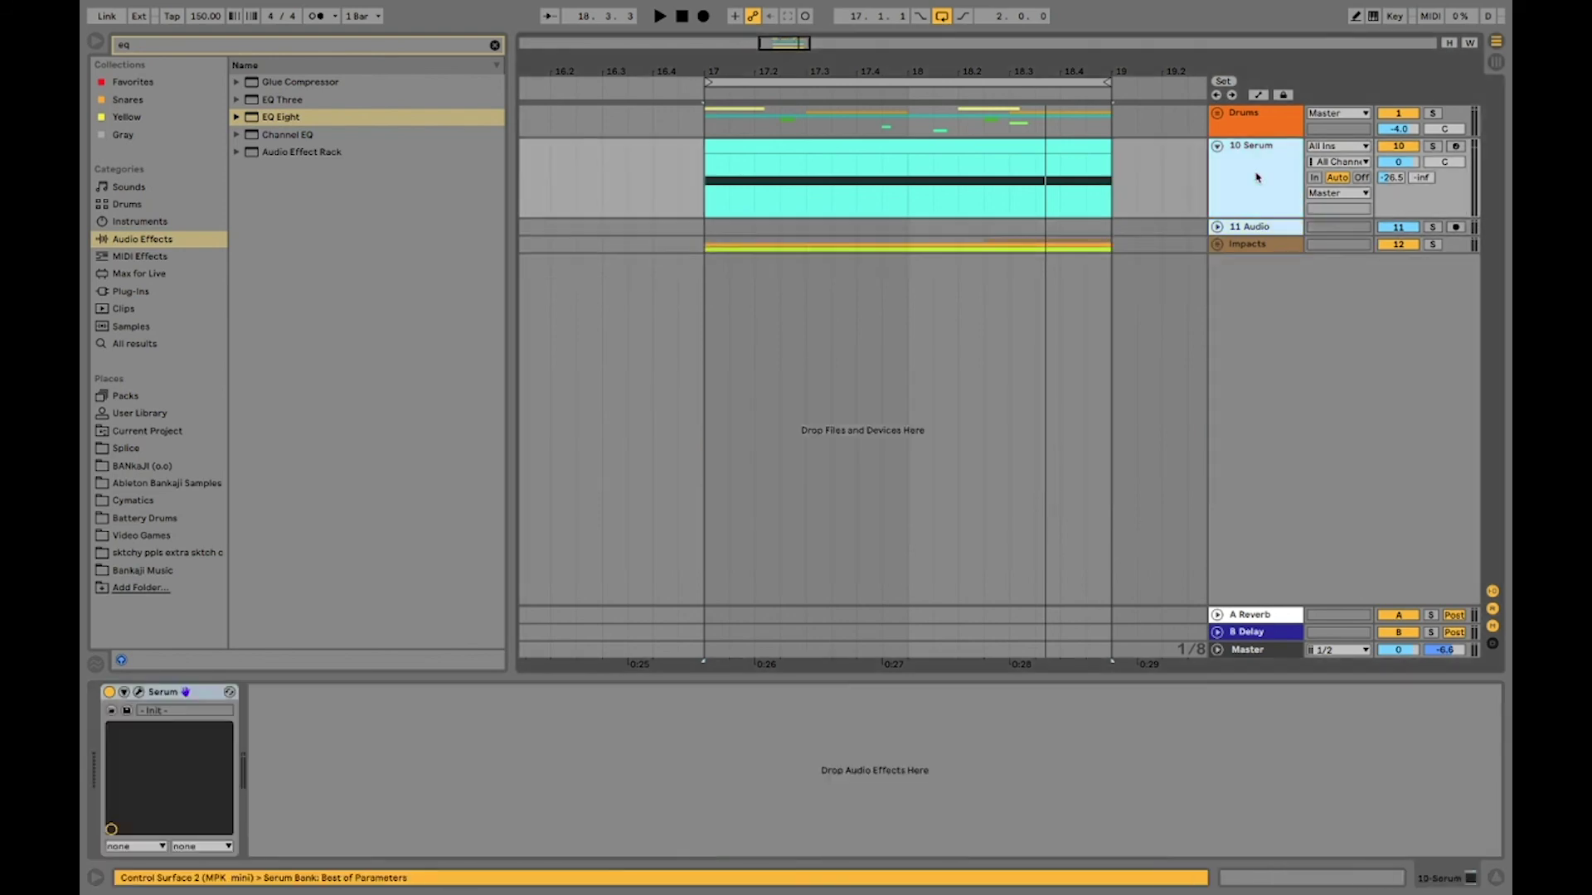
click(1257, 227)
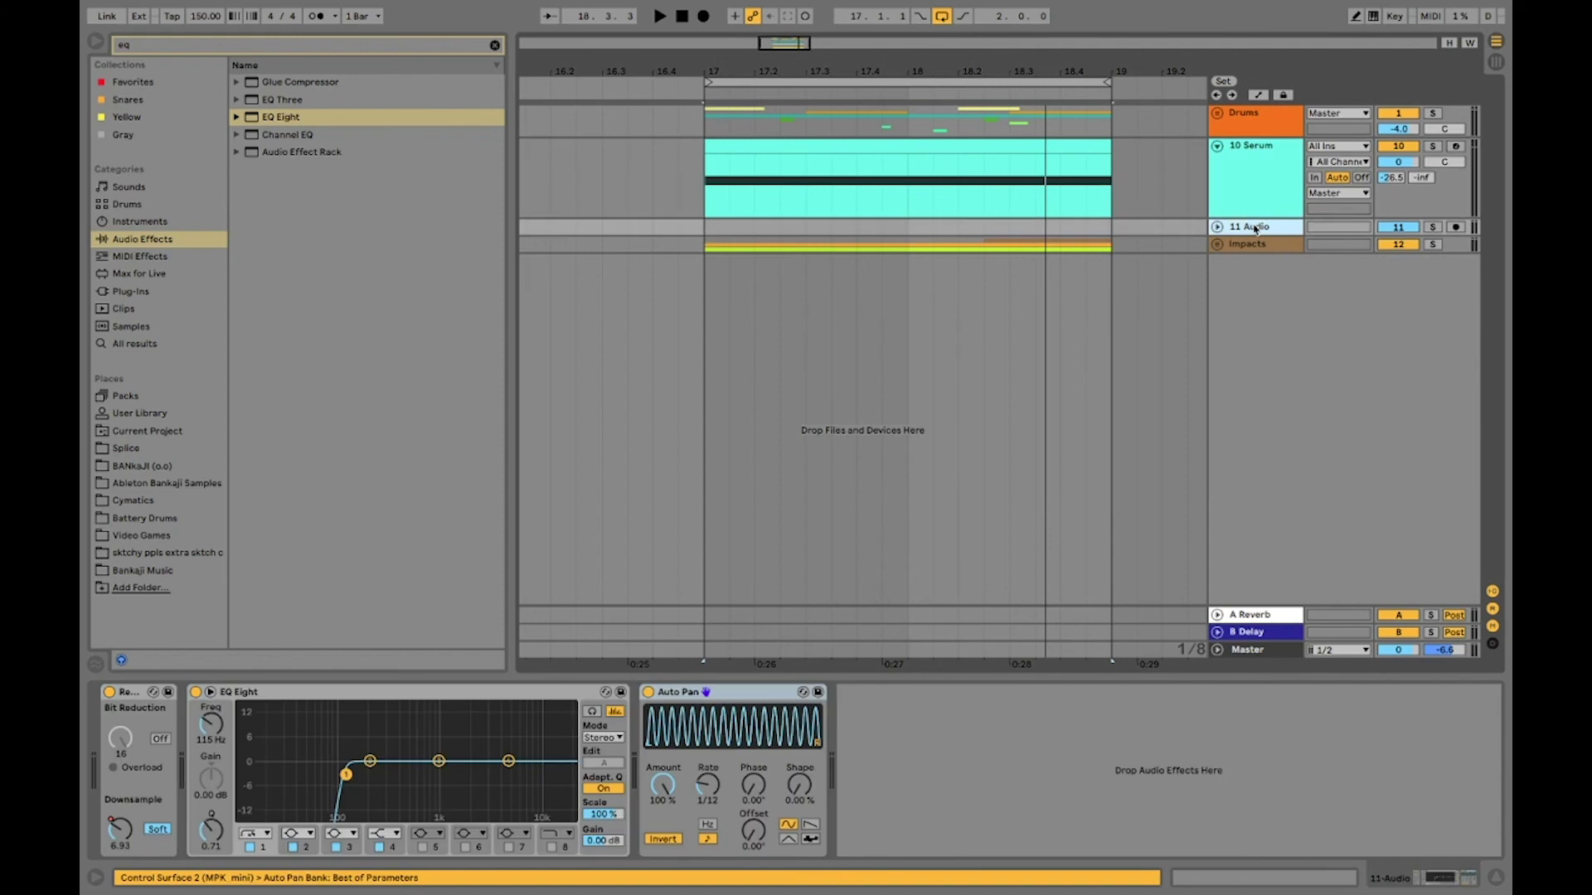
key(ctrl+r)
text(Ser)
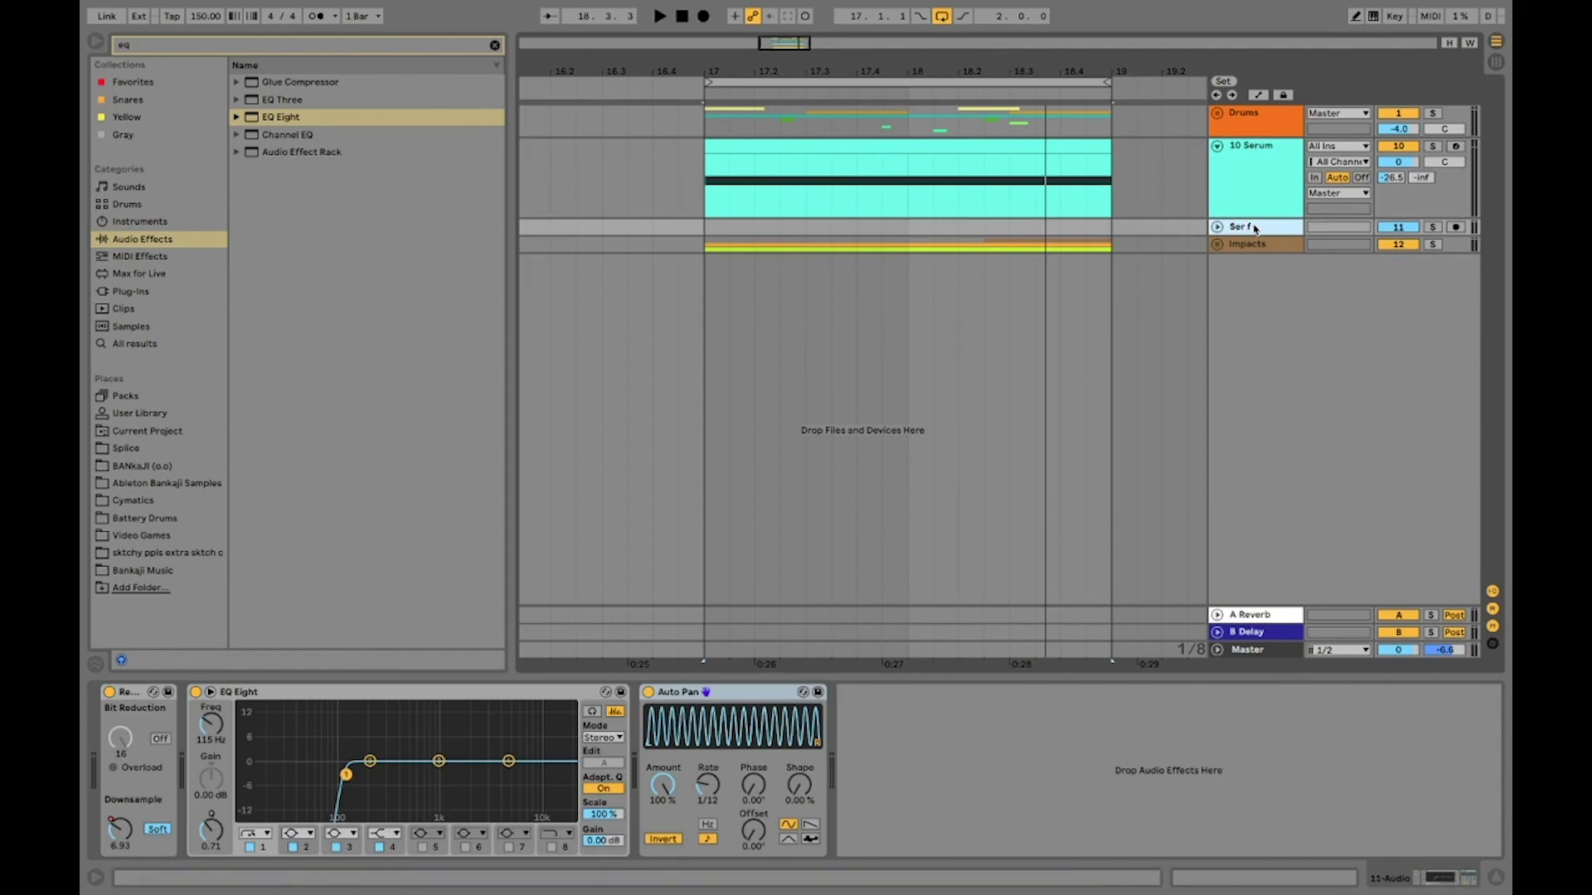
key(Return)
- Group the Serum and Ser fx tracks and name the group Wub 1
click(1236, 198)
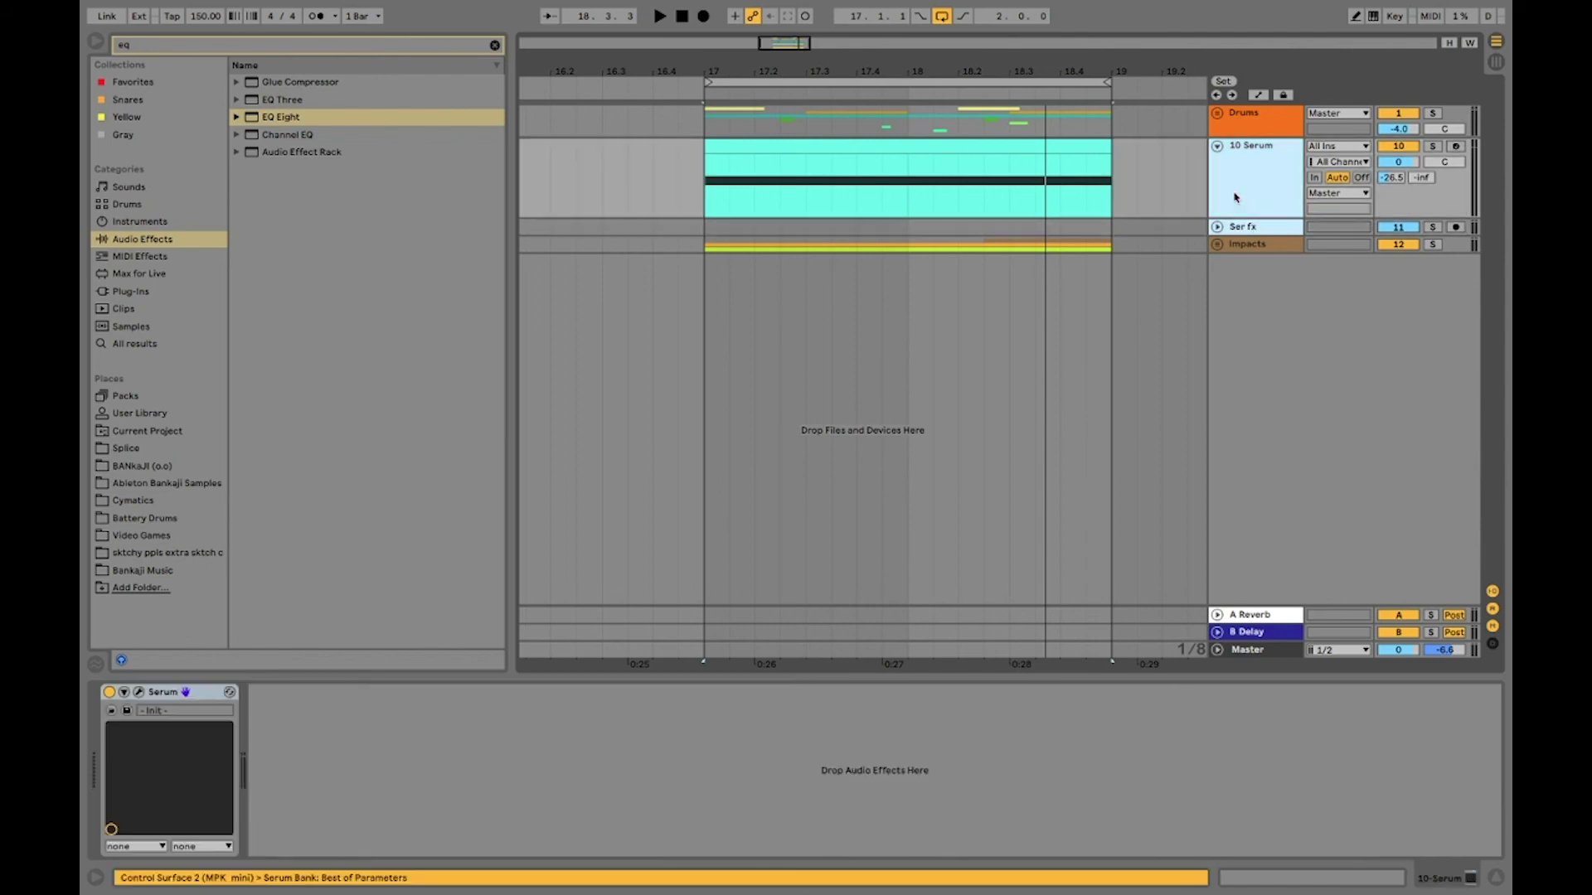
key(ctrl+g)
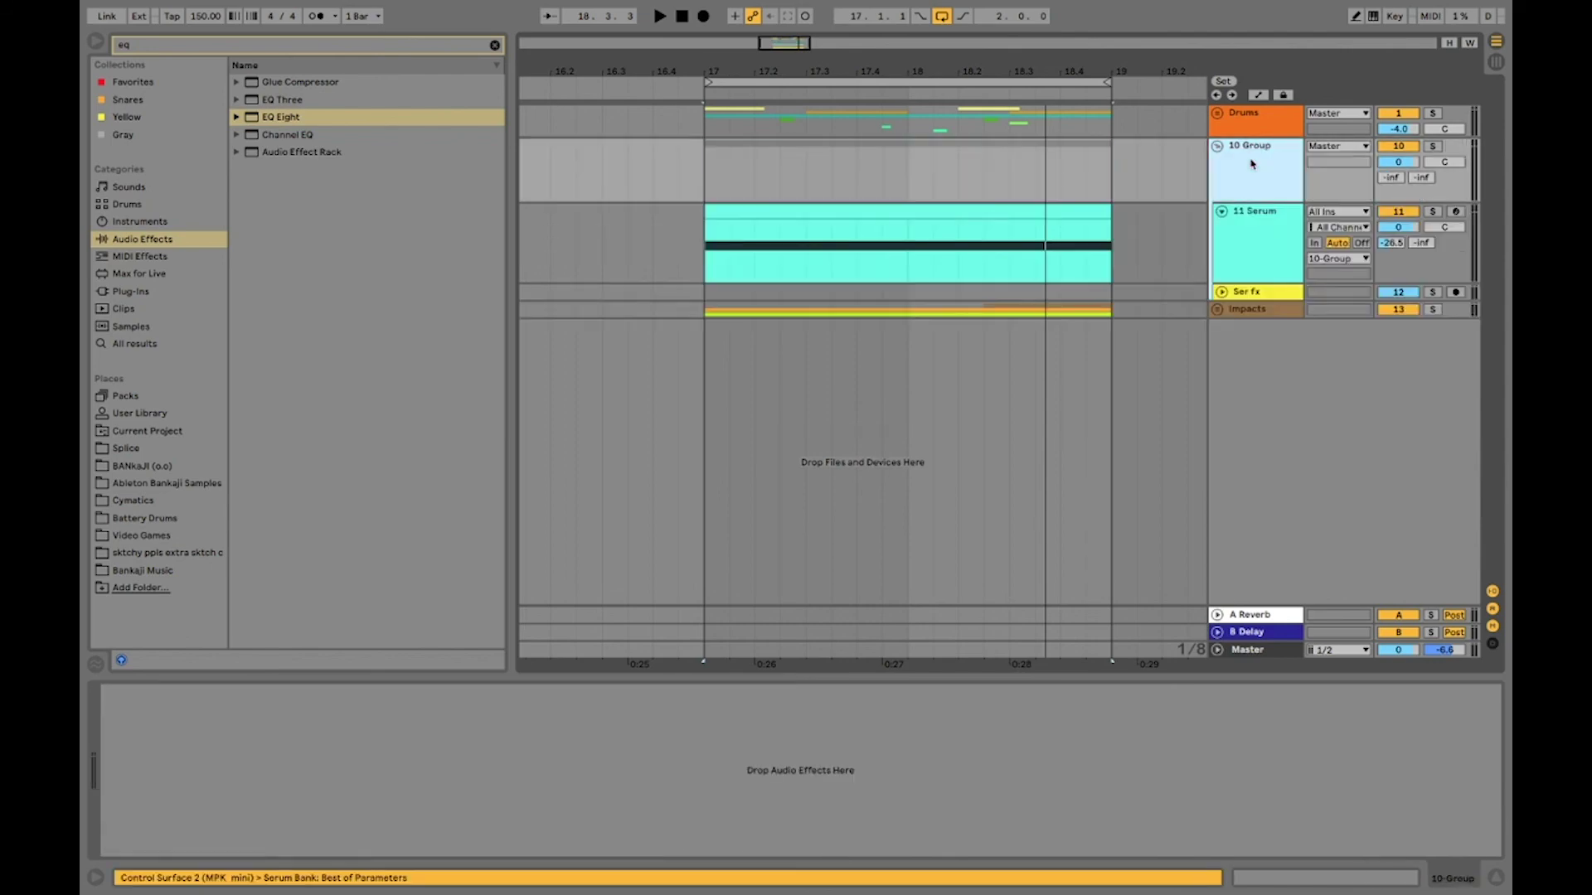
key(ctrl+r)
text(W)
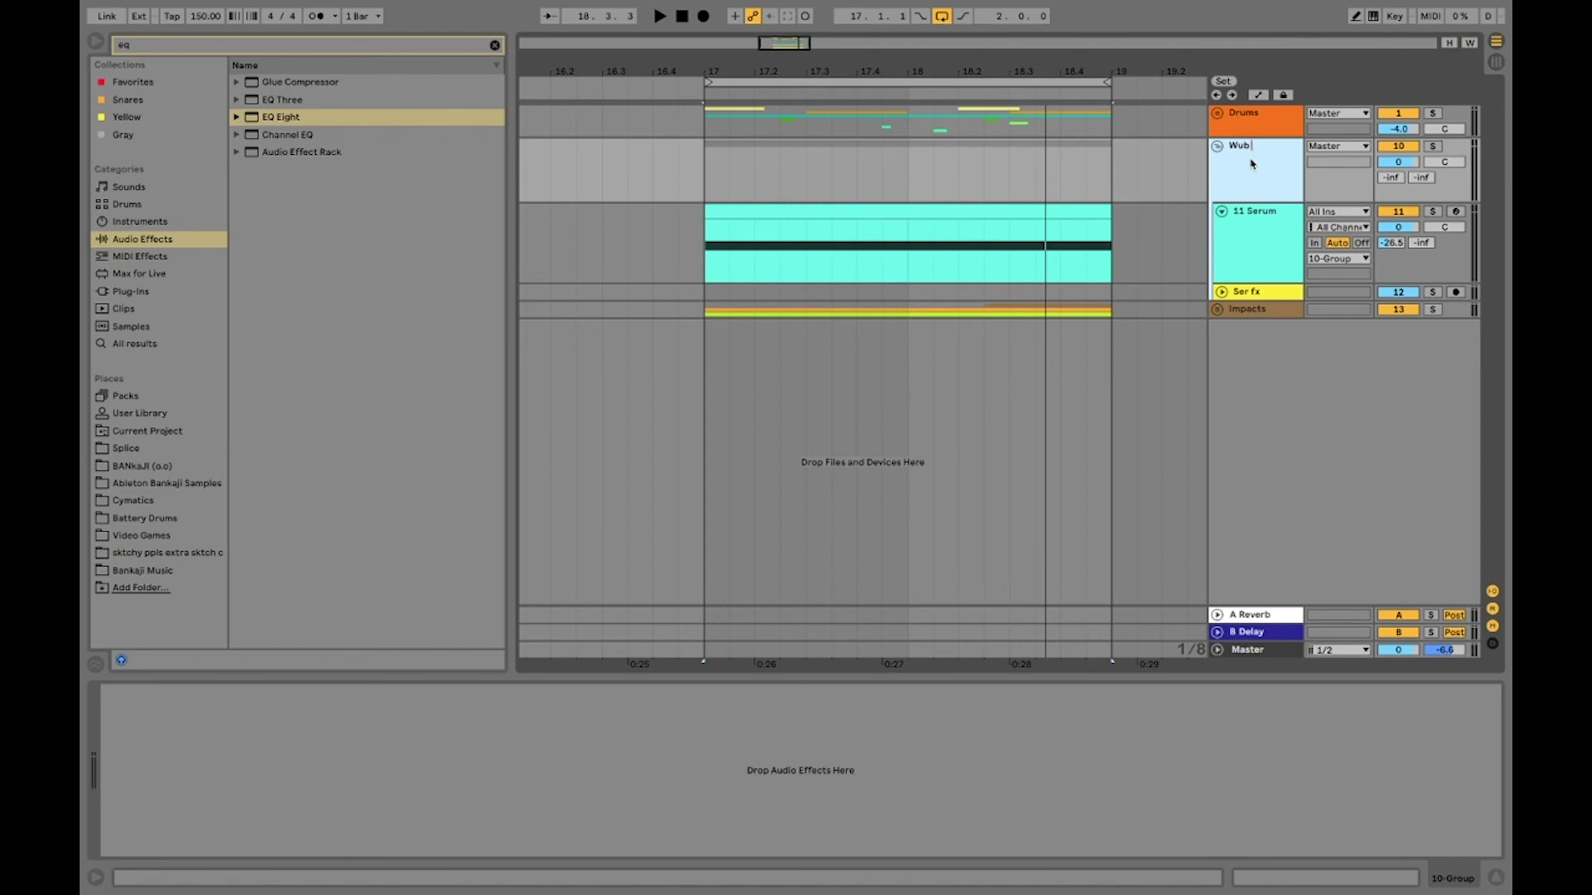
- Colour the Wub 1 group light purple and collapse it
right_click(1249, 162)
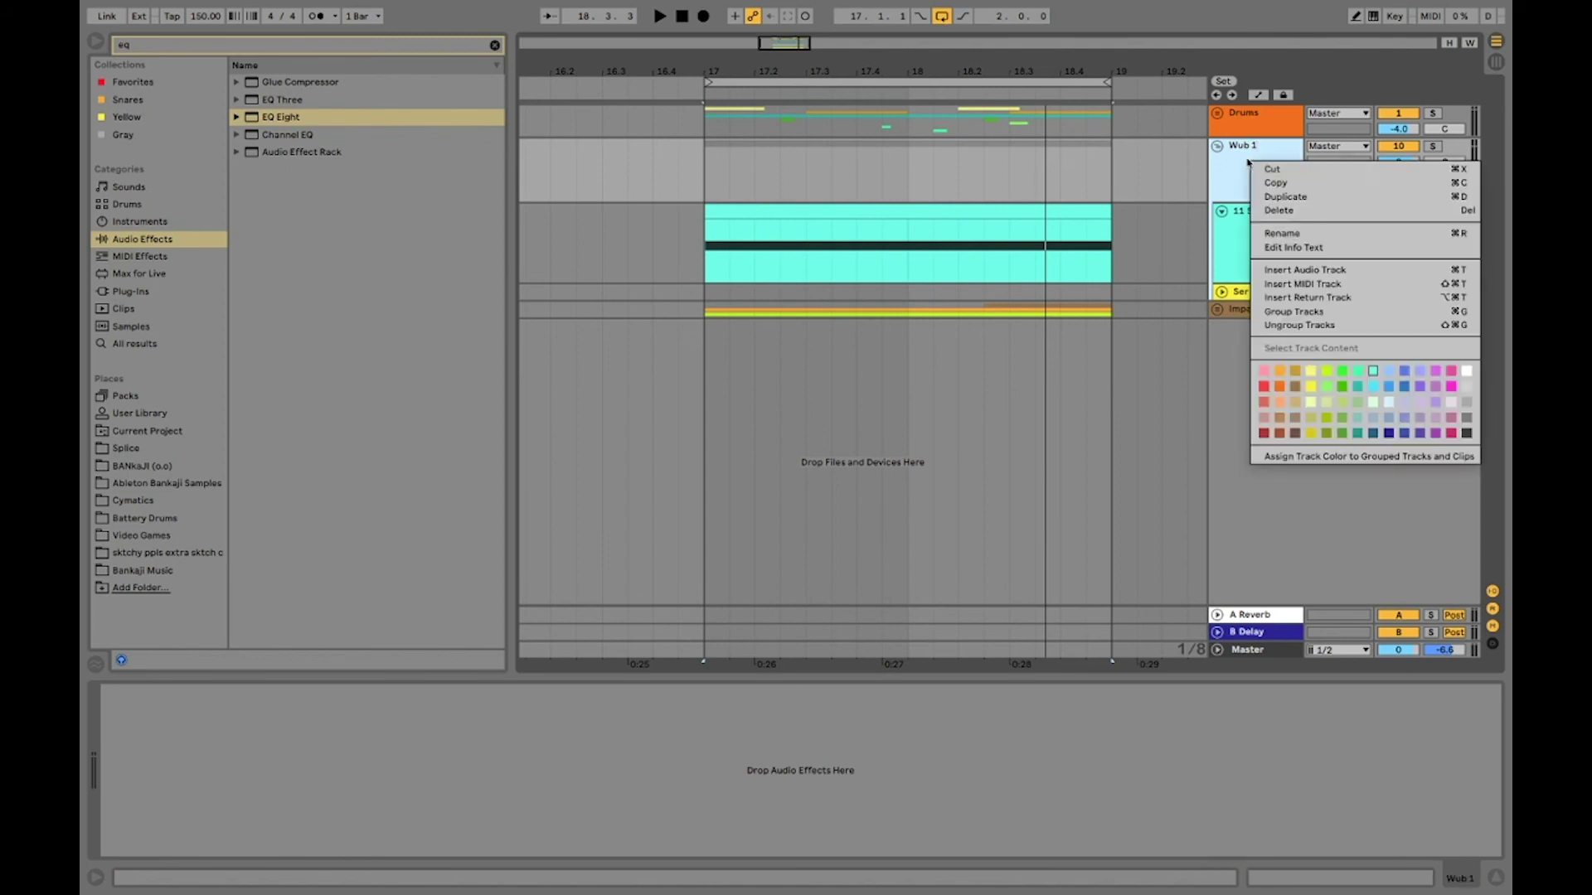
click(1437, 402)
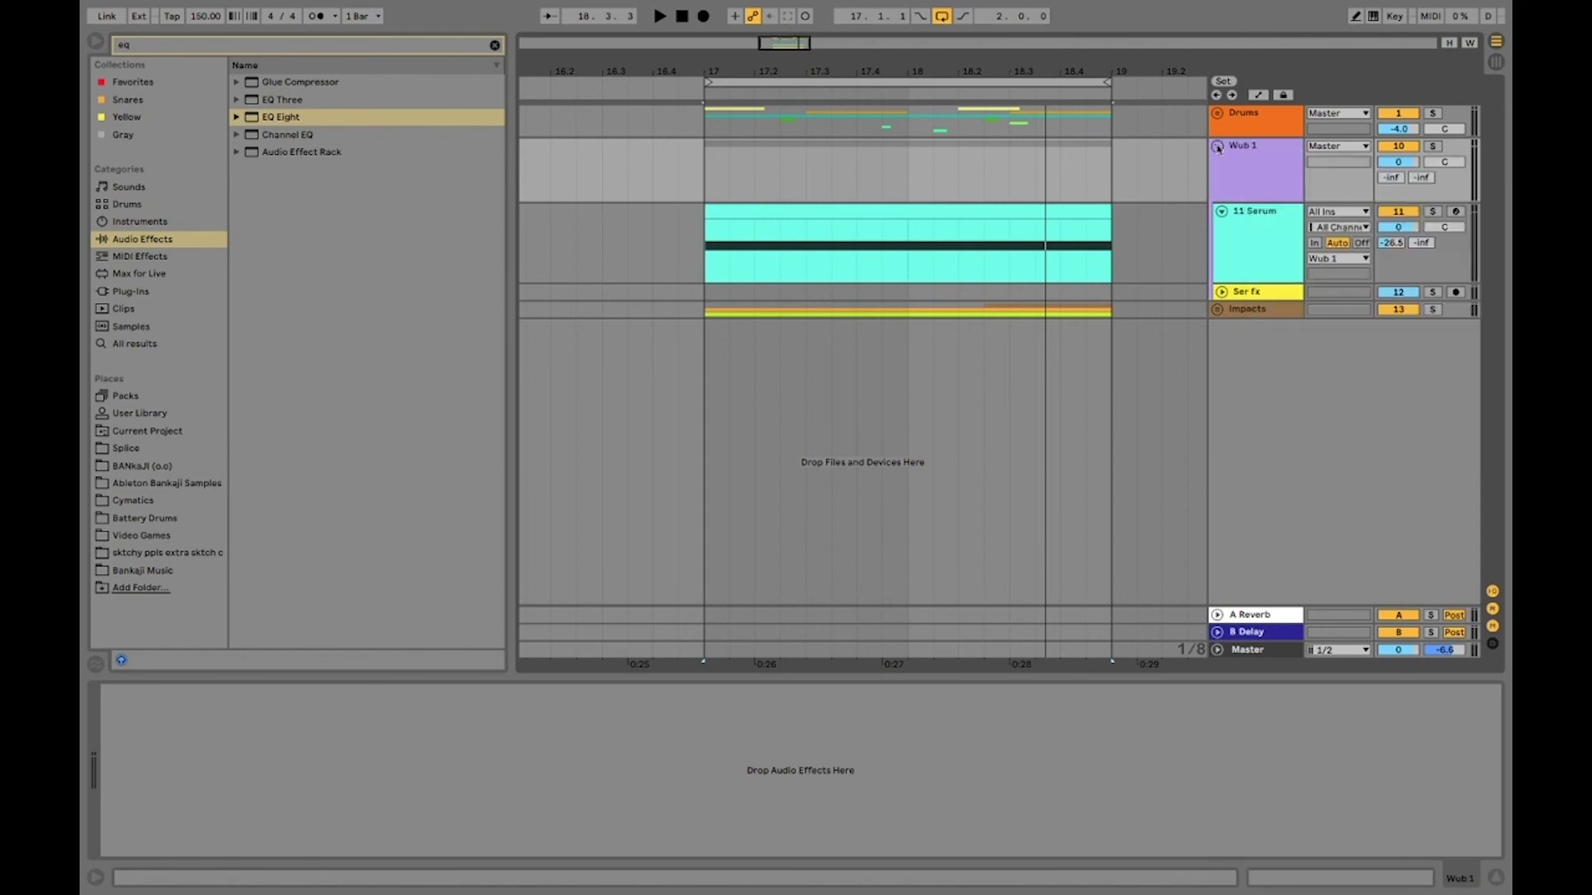
click(1217, 146)
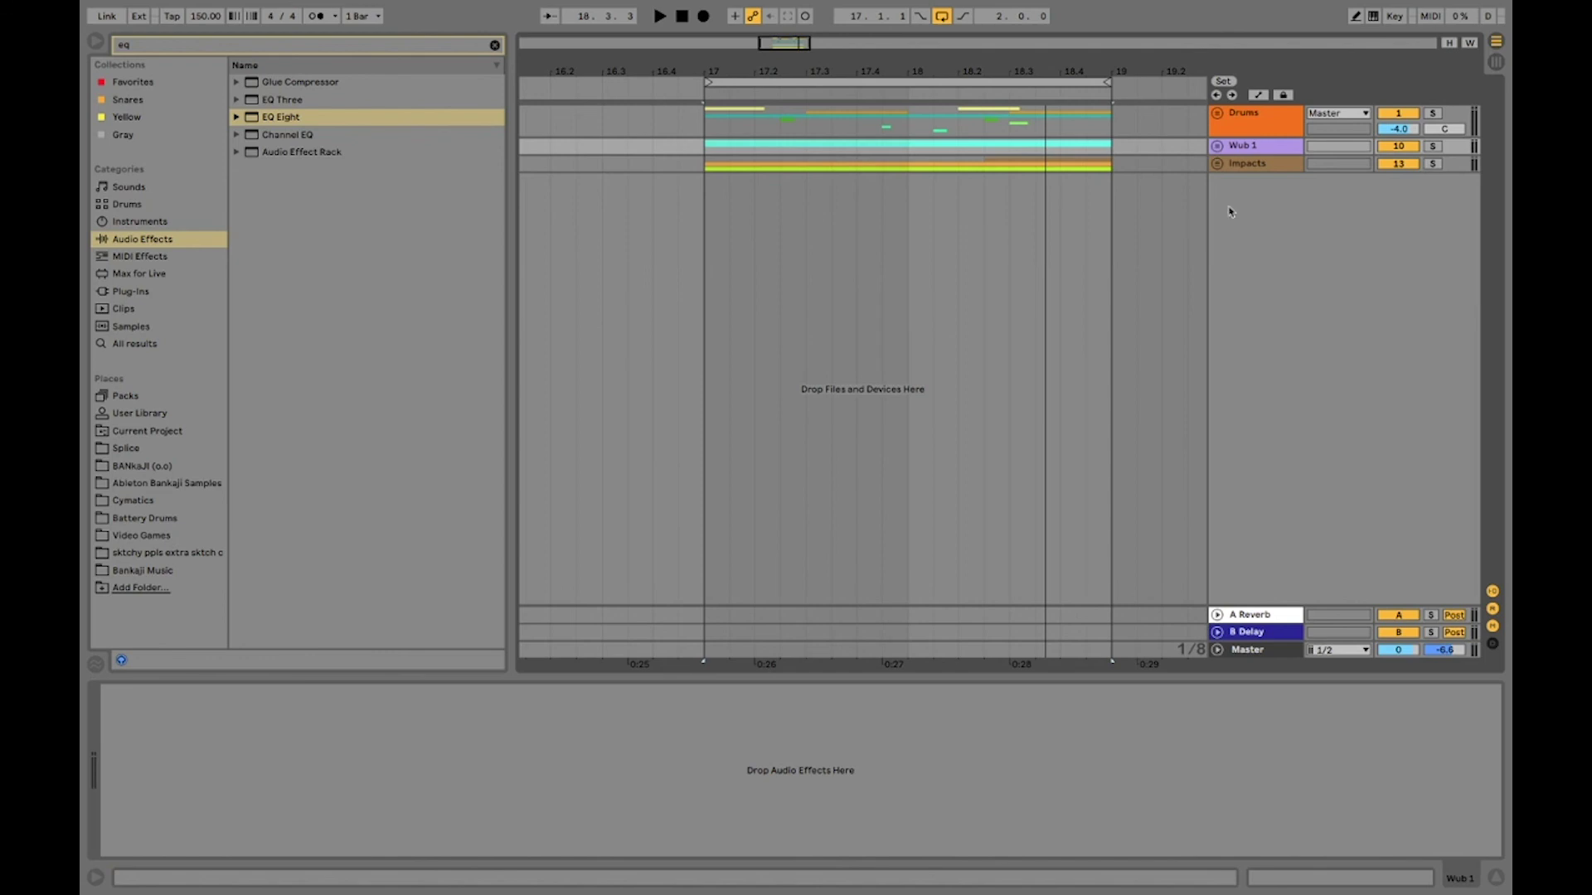
- Play the start of the loop from bar 17, stop it, and place the insert marker at 17.1.1 on the Impacts group
click(706, 126)
key(space)
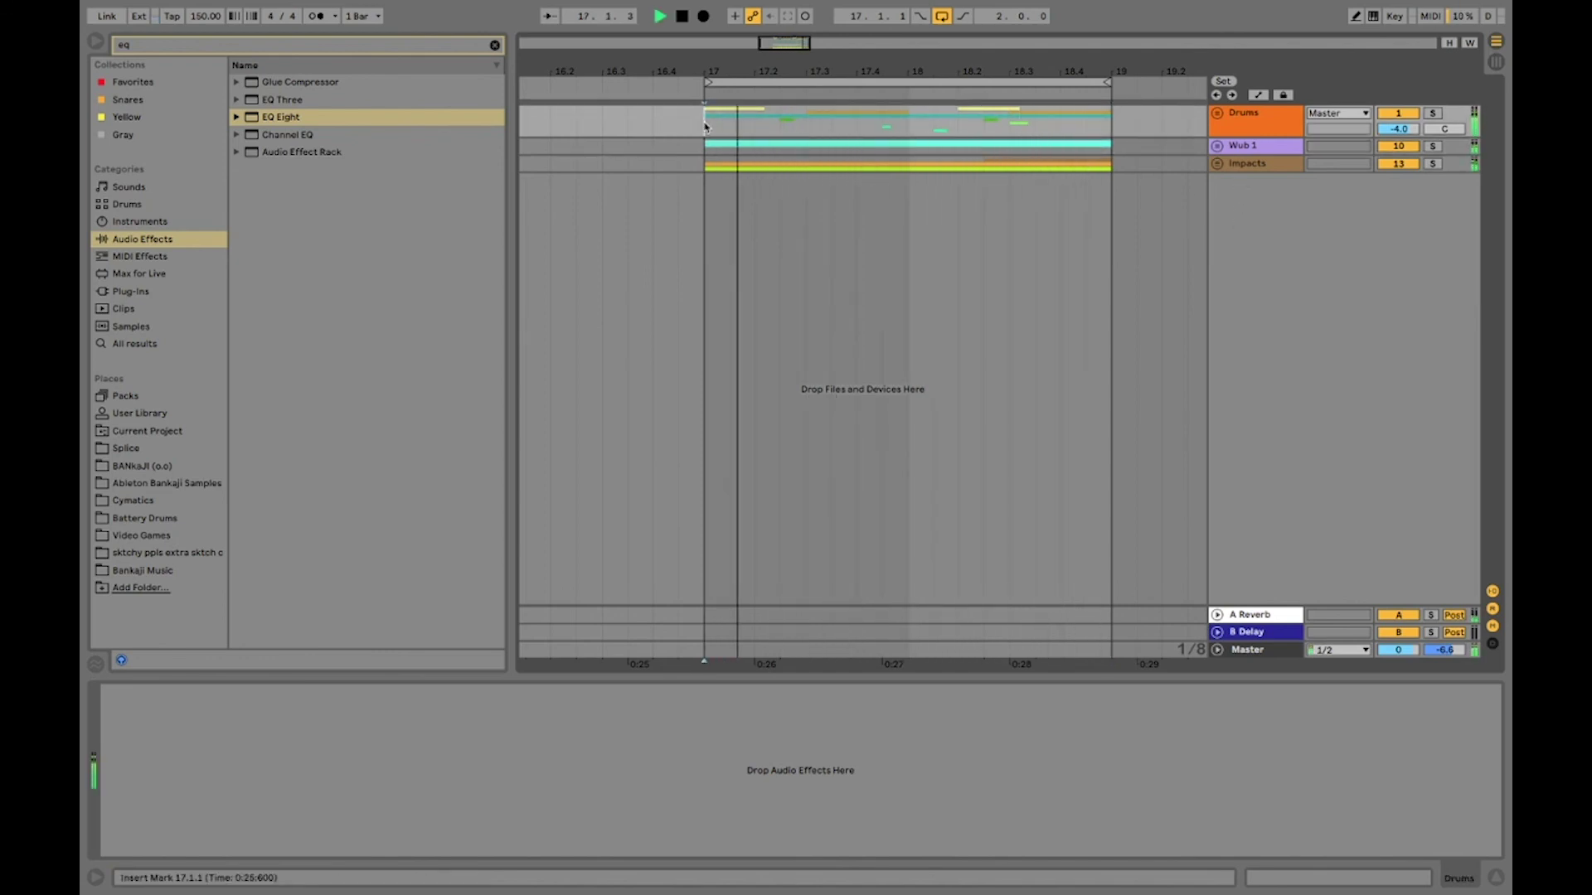
key(space)
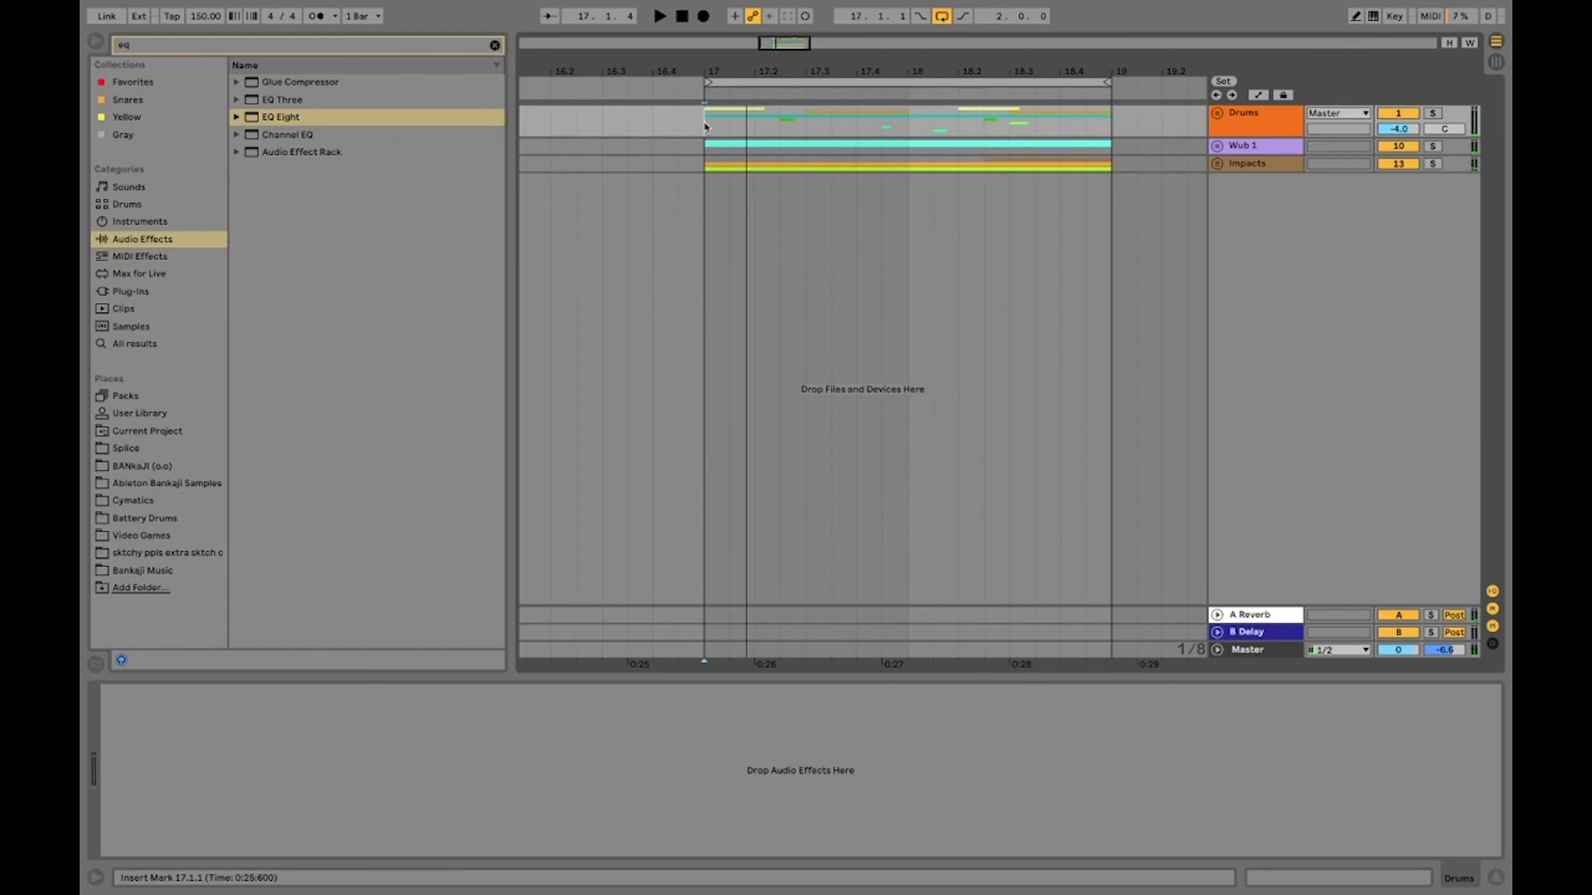
click(709, 162)
click(706, 159)
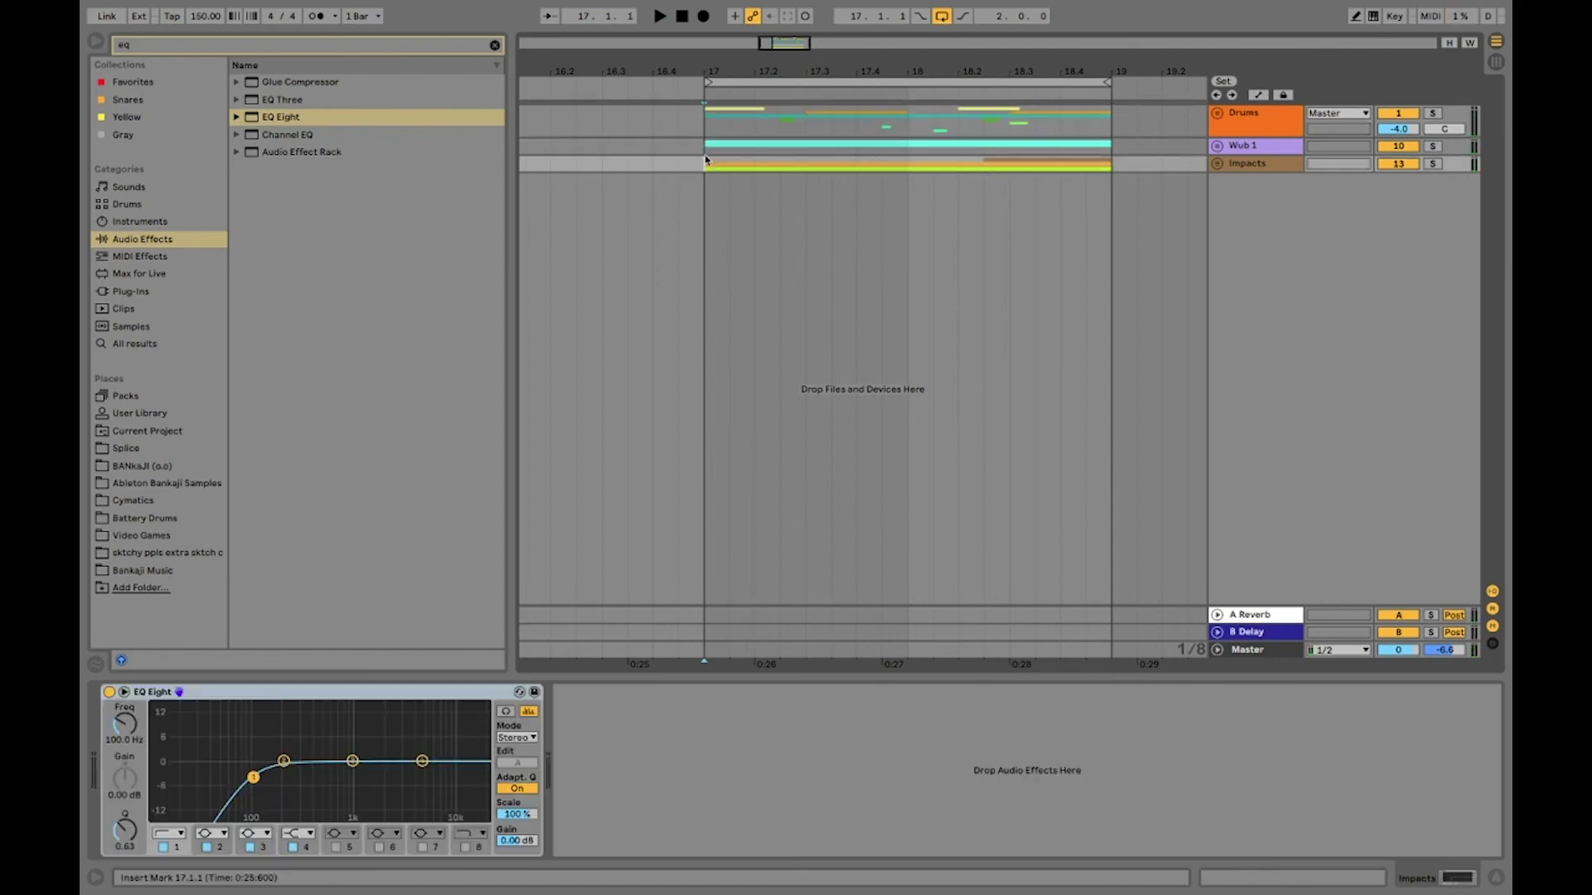